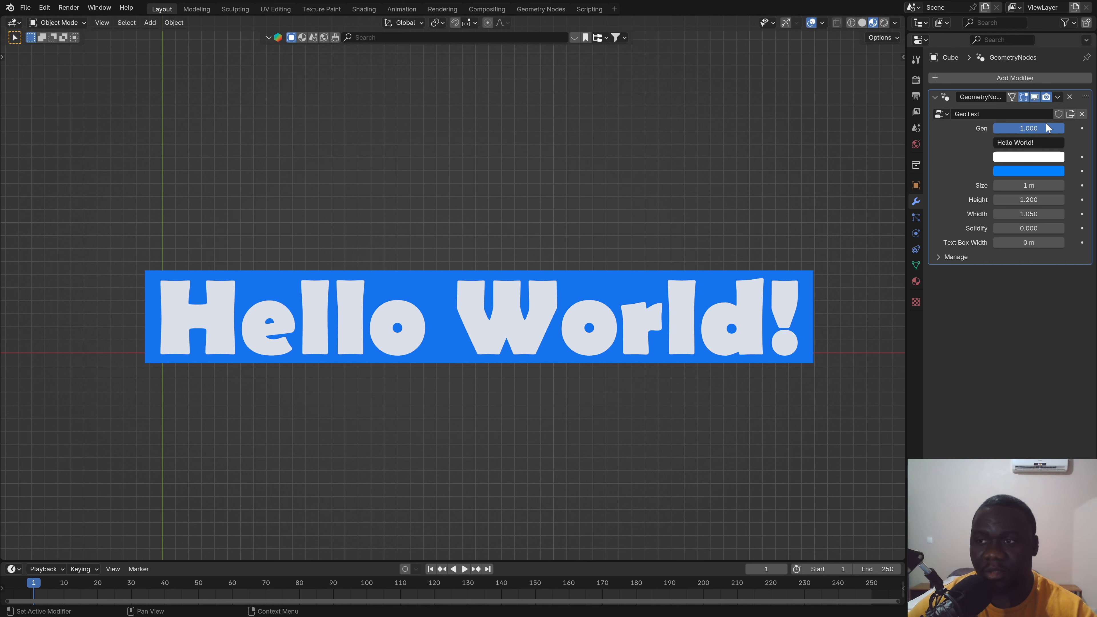
# Step: Try the Gen slider and extend the GeoText modifier's text to "Hello World! salut maman!"
pyautogui.moveTo(1047, 130)
pyautogui.mouseDown()
pyautogui.moveTo(993, 128)
pyautogui.moveTo(1065, 128)
pyautogui.mouseUp()
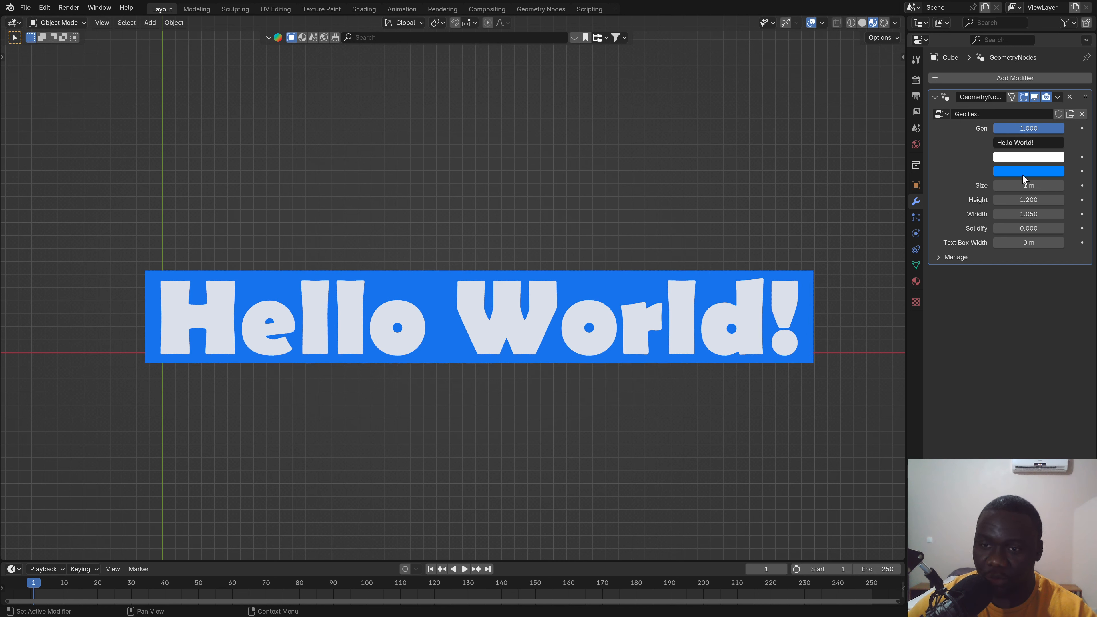
pyautogui.doubleClick(1045, 145)
pyautogui.press('Right')
pyautogui.write('salu')
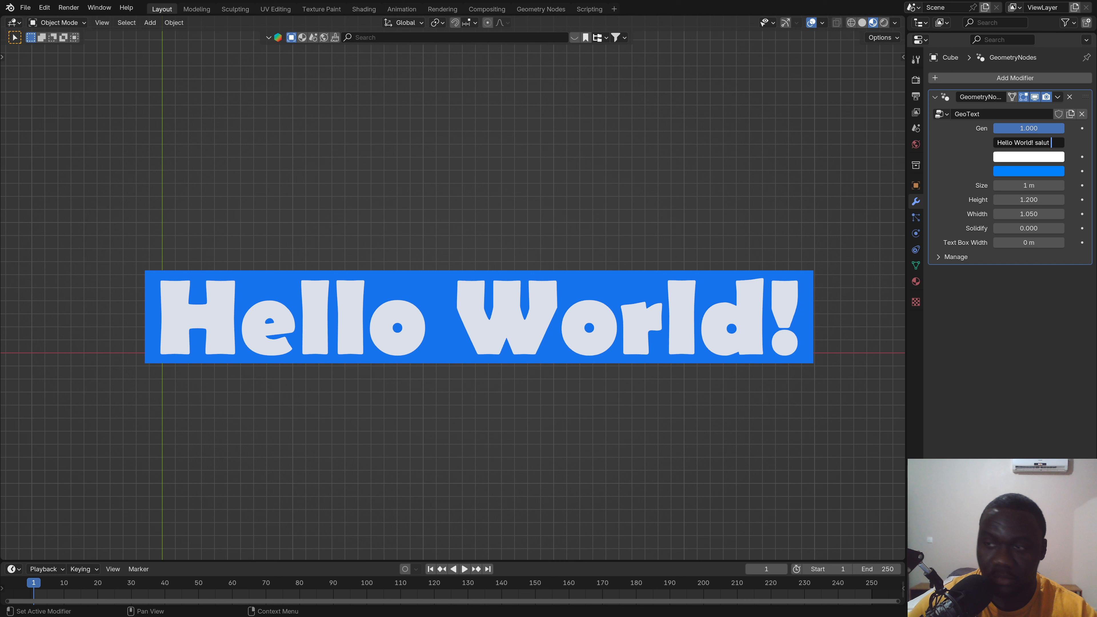
pyautogui.write('t maman!')
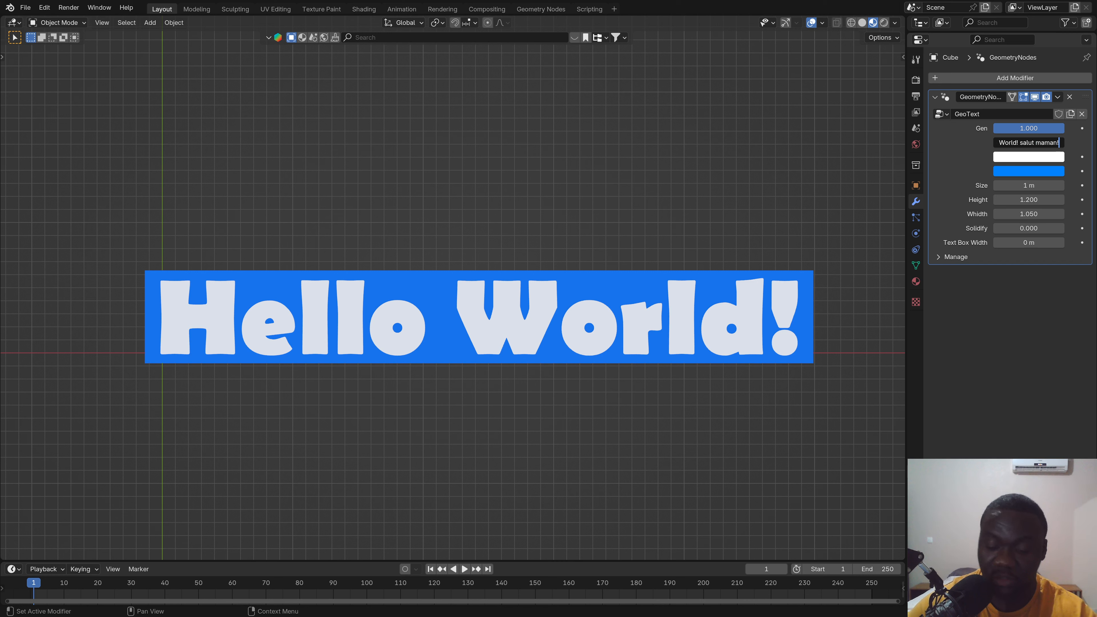
pyautogui.press('Return')
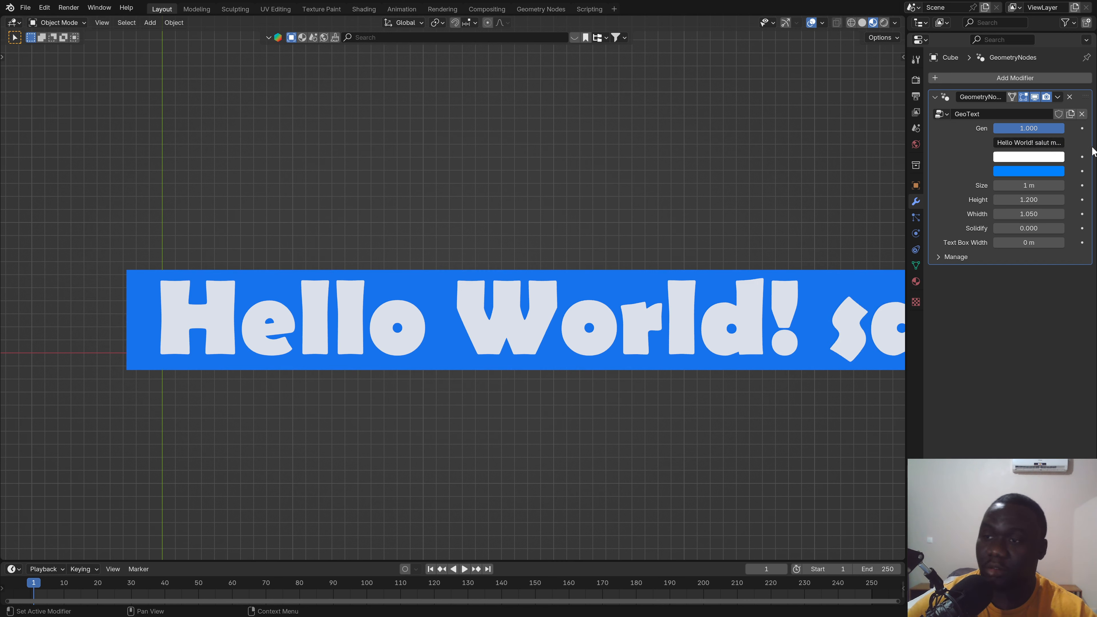
# Step: Set the GeoText modifier's Text Box Width to about 0.48 m so the text wraps
pyautogui.moveTo(1030, 242); pyautogui.dragTo(1050, 243)
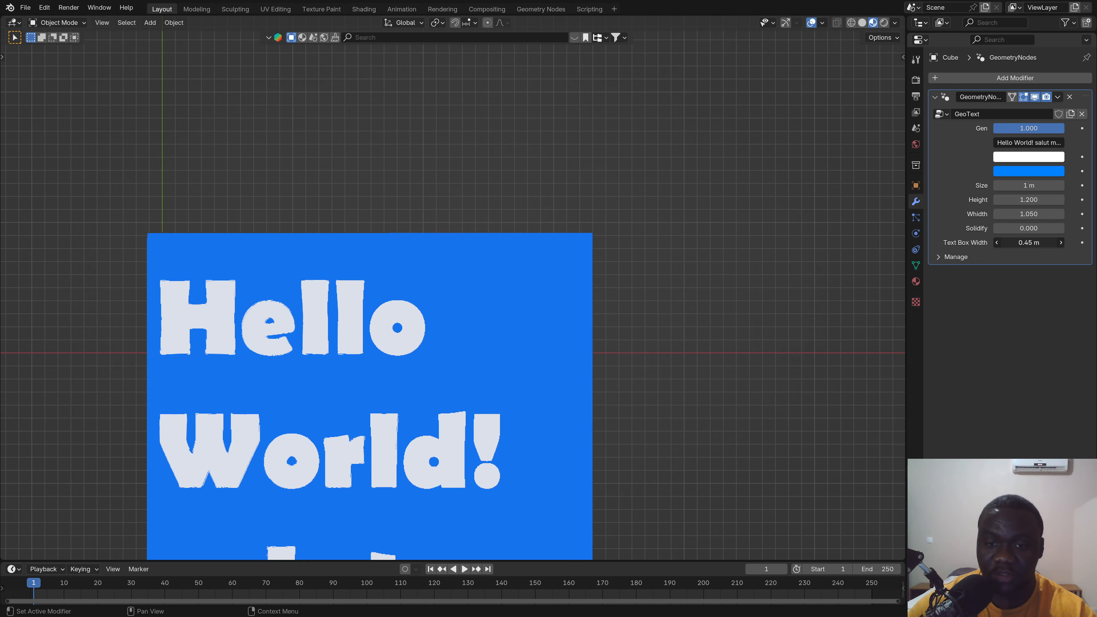
pyautogui.scroll(-3, 521, 360)
pyautogui.keyDown('shift'); pyautogui.moveTo(521, 360); pyautogui.dragTo(512, 236, button='middle'); pyautogui.keyUp('shift')
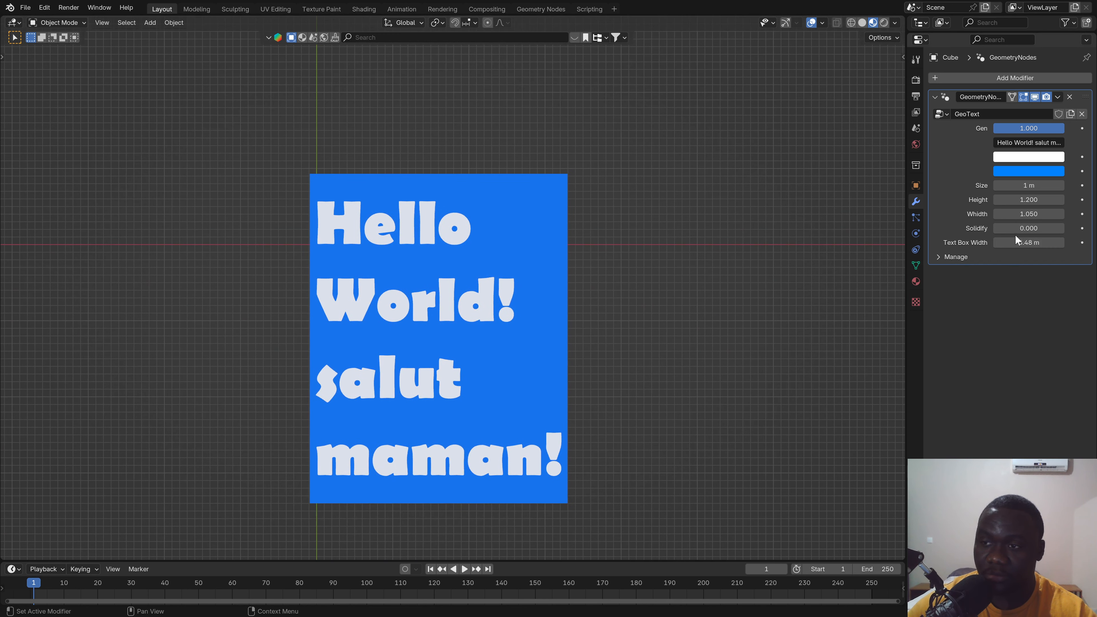
# Step: Shorten the GeoText modifier's text to "Hello World!"
pyautogui.moveTo(1045, 130); pyautogui.dragTo(1062, 142)
pyautogui.click(1062, 142)
pyautogui.press('BackSpace')
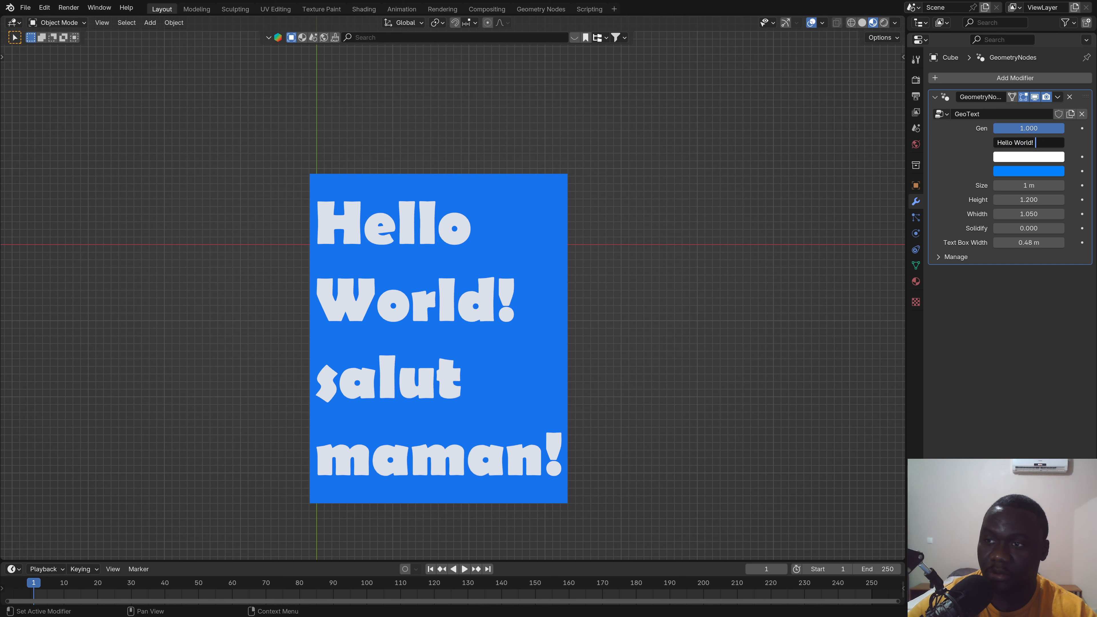
pyautogui.press('Return')
pyautogui.scroll(2, 546, 228)
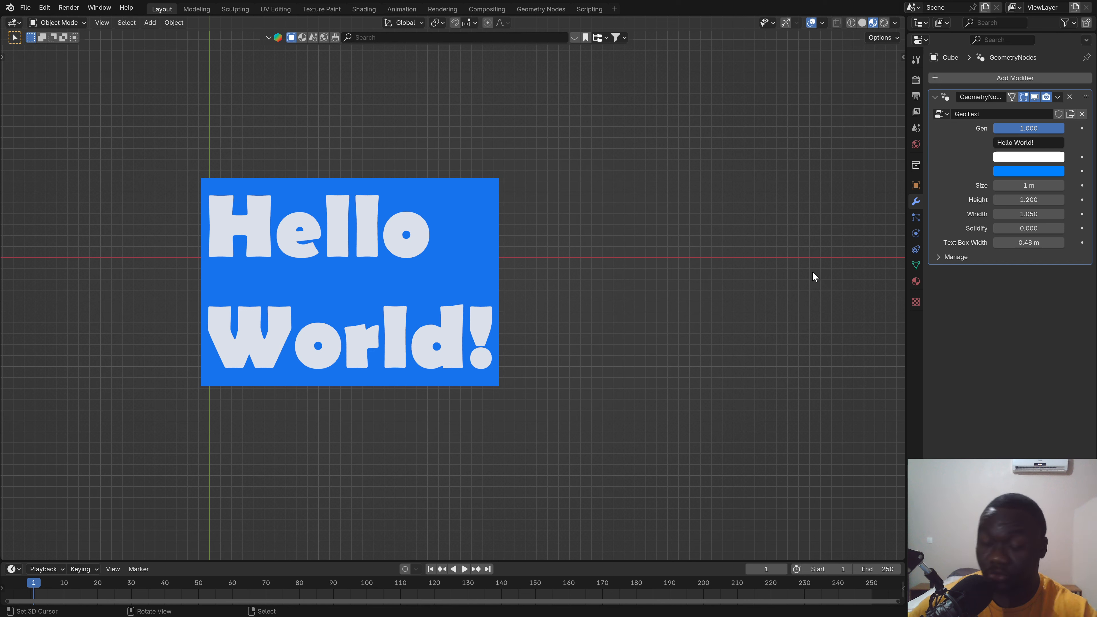
# Step: Start a new General file without saving the changes to Tutoriel.blend
pyautogui.click(26, 7)
pyautogui.moveTo(58, 22)
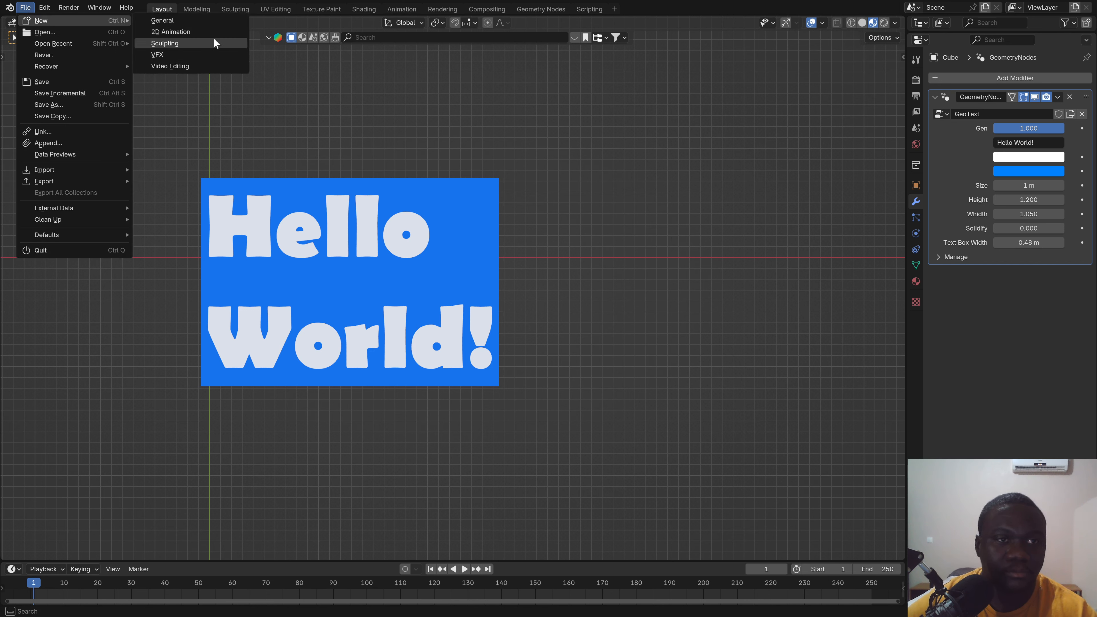
pyautogui.click(197, 24)
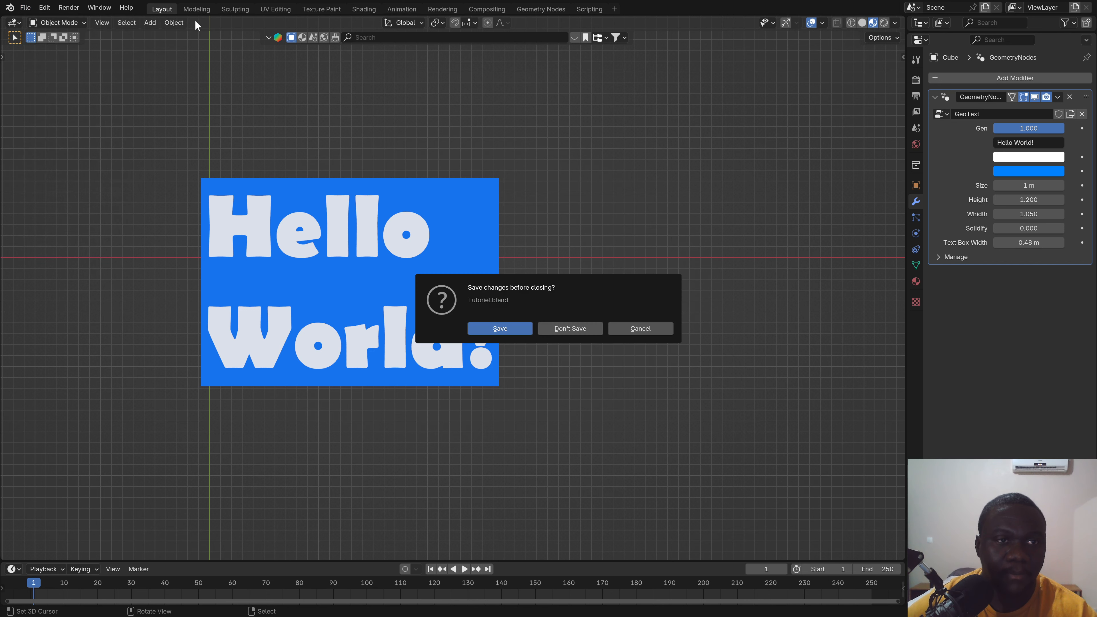
pyautogui.click(596, 331)
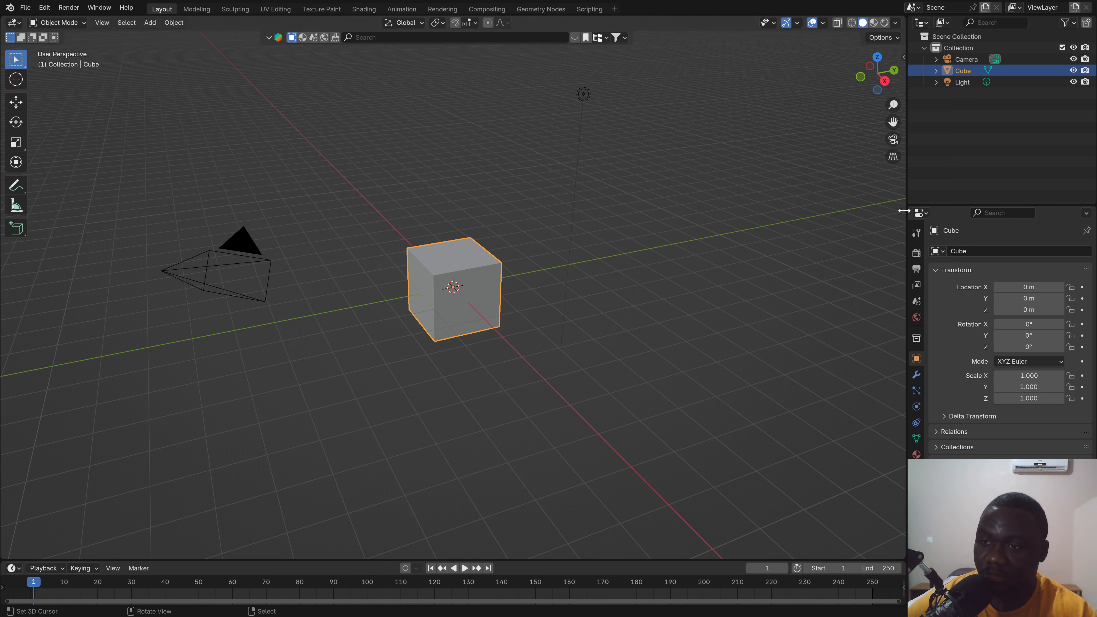
# Step: Enlarge the Properties editor by shrinking the Outliner above it, and collapse the cube's Transform section
pyautogui.moveTo(909, 208); pyautogui.dragTo(917, 457)
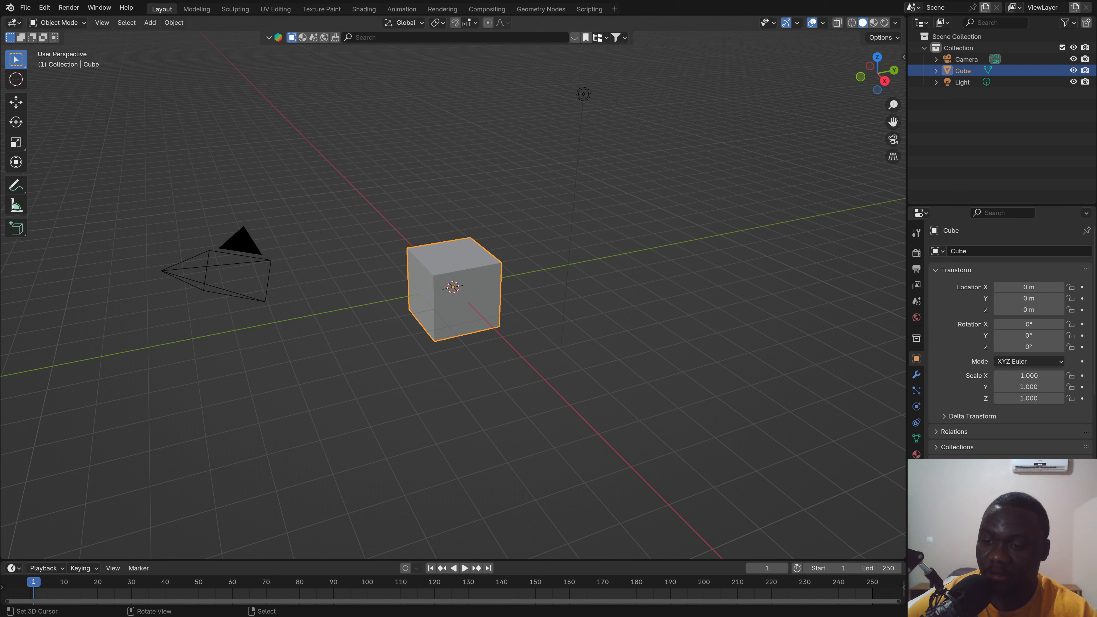
pyautogui.click(919, 466)
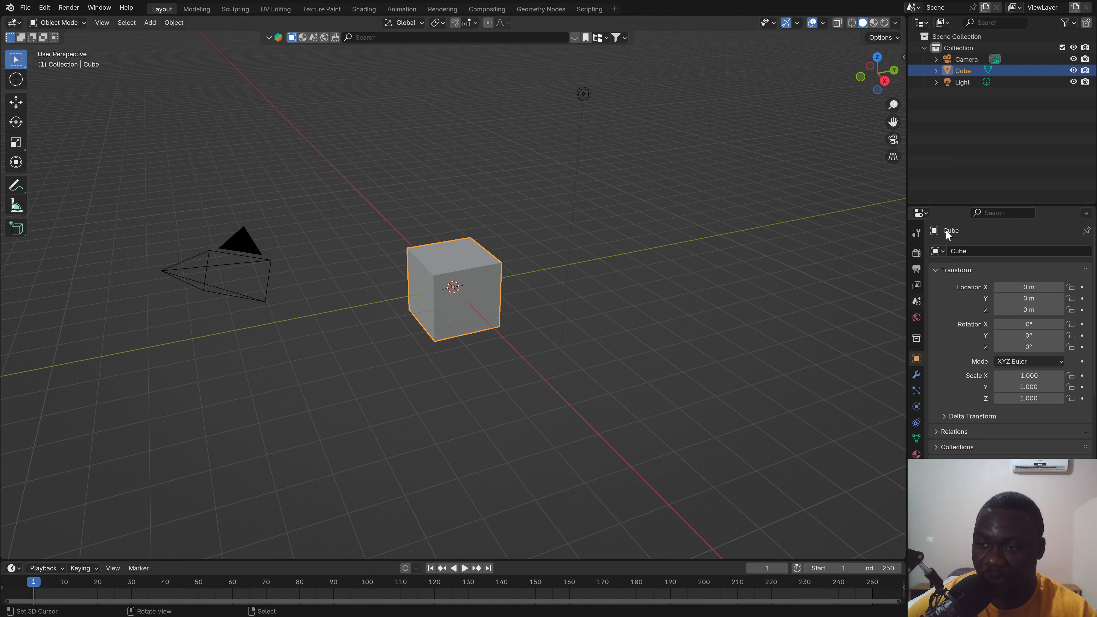
pyautogui.moveTo(980, 204); pyautogui.dragTo(979, 93)
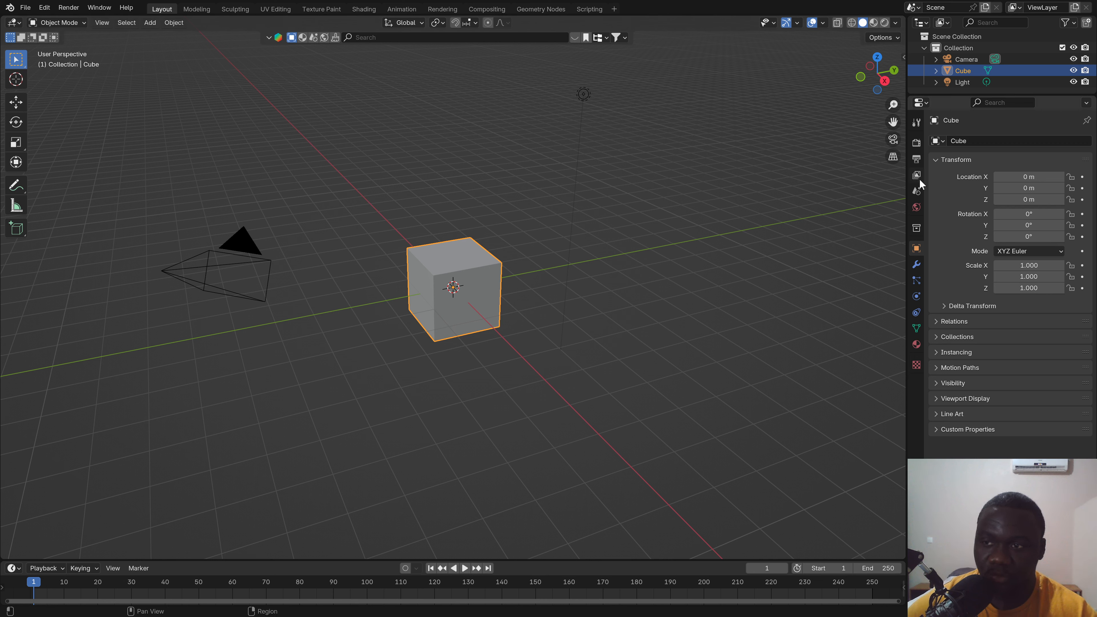
pyautogui.click(940, 160)
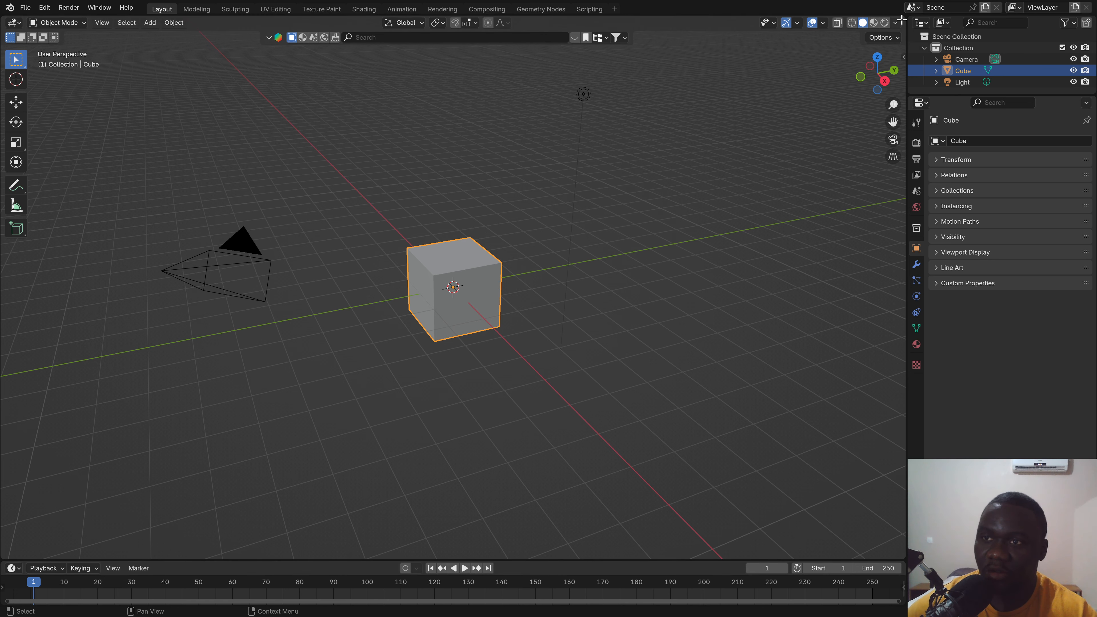
# Step: Split the 3D viewport side by side and make the new area a Geometry Node Editor with its sidebar hidden
pyautogui.moveTo(901, 19); pyautogui.dragTo(546, 39)
pyautogui.click(559, 22)
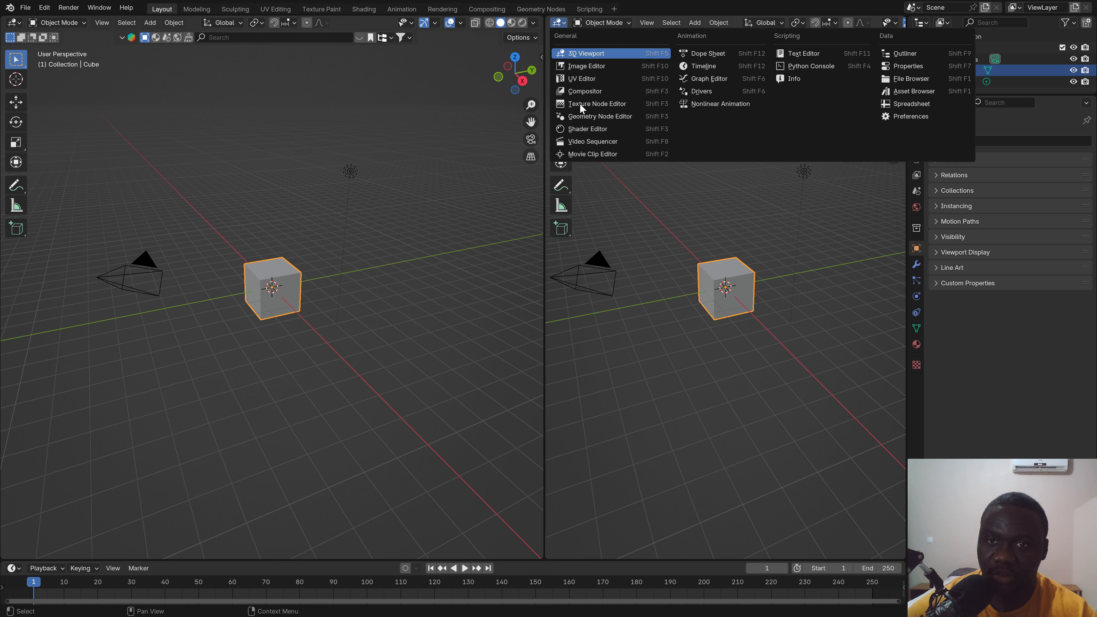
pyautogui.click(605, 116)
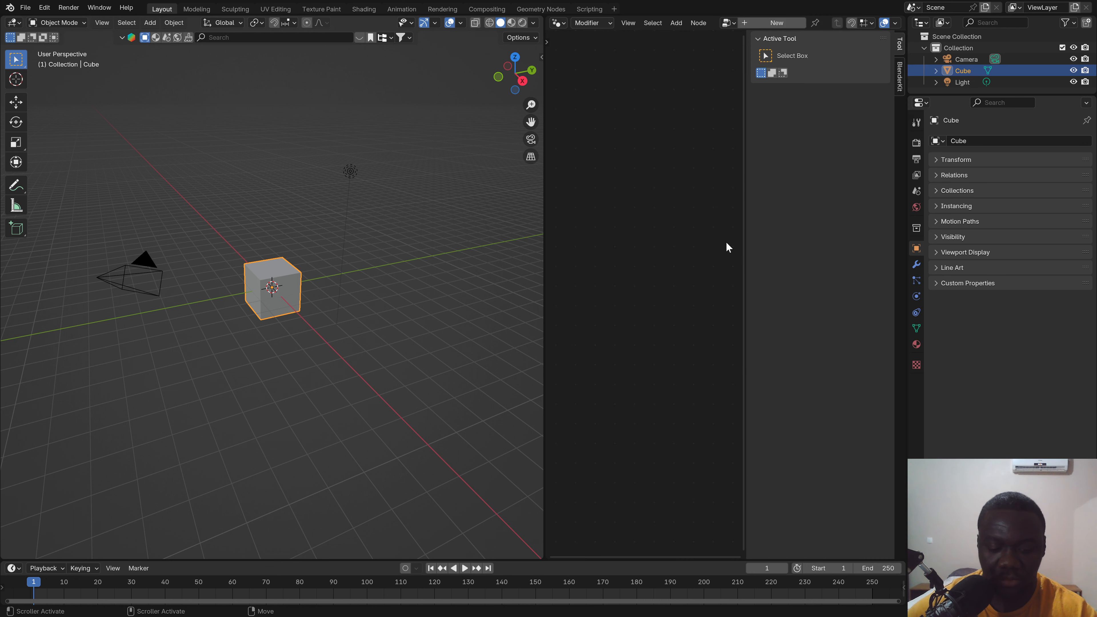
pyautogui.press('n')
# Step: Show the cube's modifier properties and create a new geometry node tree on the cube
pyautogui.scroll(4, 282, 277)
pyautogui.keyDown('shift'); pyautogui.moveTo(282, 277); pyautogui.dragTo(380, 313, button='middle'); pyautogui.keyUp('shift')
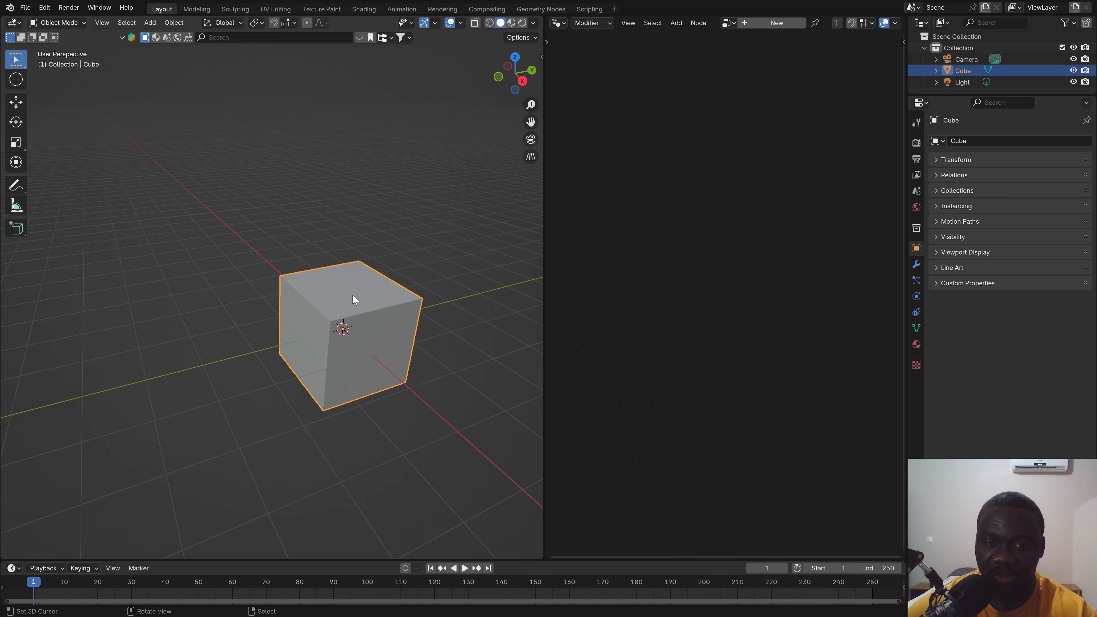
pyautogui.click(917, 264)
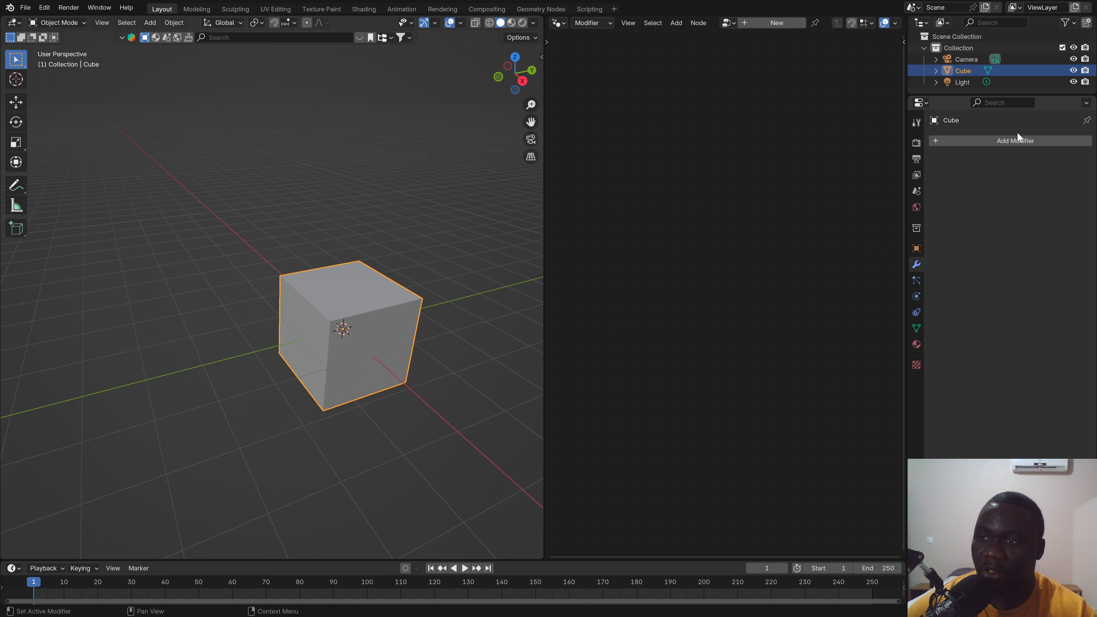
pyautogui.click(777, 24)
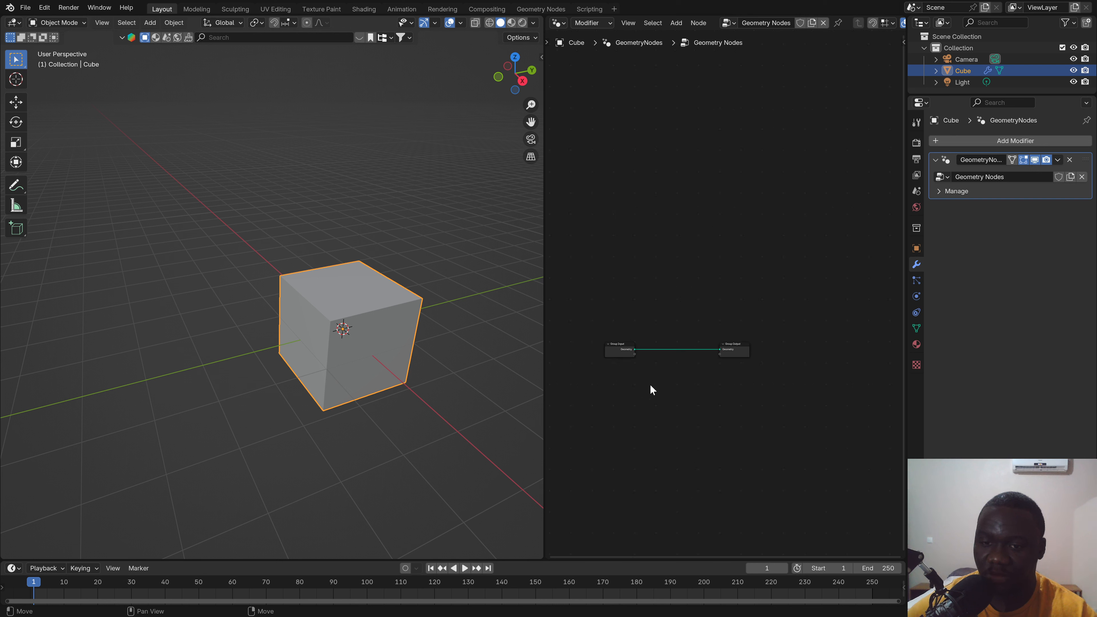
pyautogui.scroll(6, 651, 381)
pyautogui.scroll(-3, 705, 317)
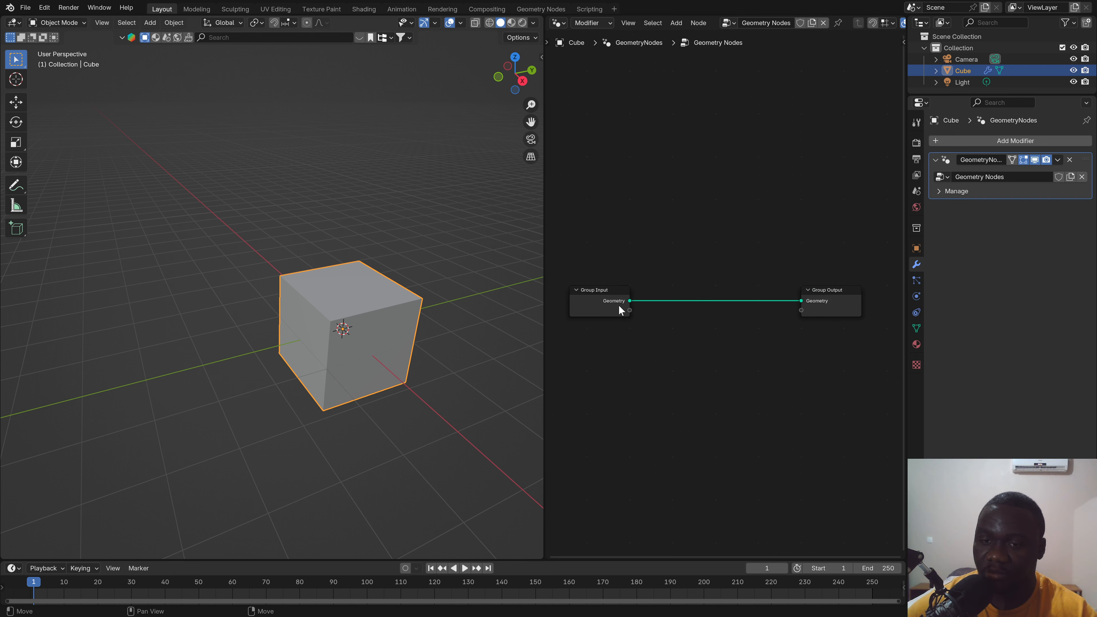
# Step: Cut the Geometry link between Group Input and Group Output, and reconnect the two sockets
pyautogui.keyDown('ctrl'); pyautogui.moveTo(706, 258); pyautogui.dragTo(719, 351, button='right'); pyautogui.keyUp('ctrl')
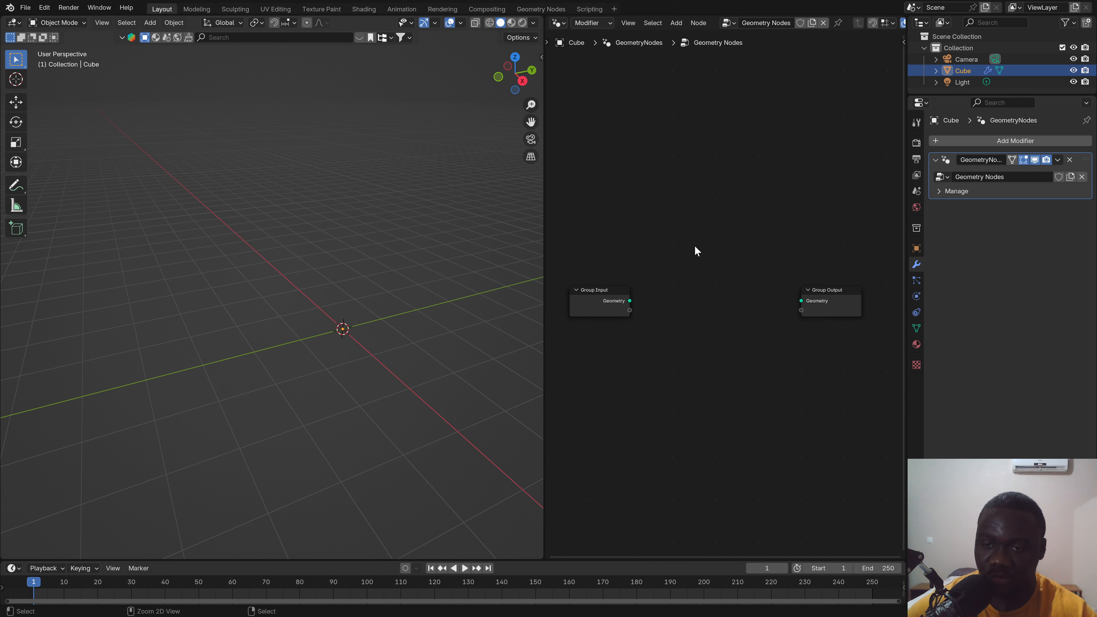
pyautogui.keyDown('ctrl'); pyautogui.moveTo(696, 247); pyautogui.dragTo(722, 369, button='right'); pyautogui.keyUp('ctrl')
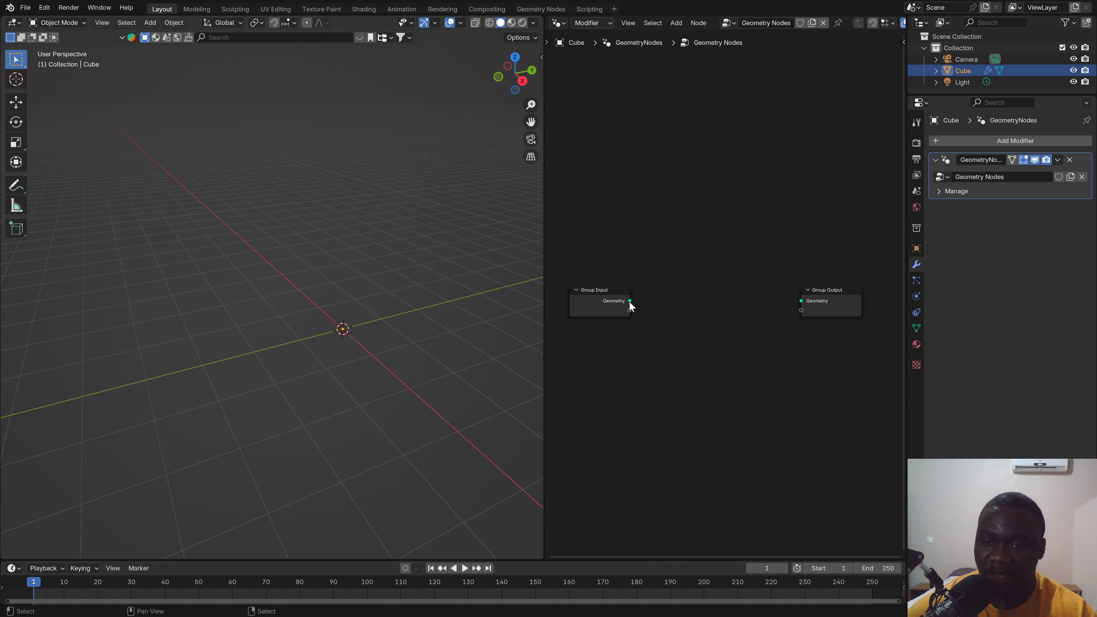
pyautogui.moveTo(629, 302); pyautogui.dragTo(823, 303)
pyautogui.moveTo(631, 303); pyautogui.dragTo(800, 302)
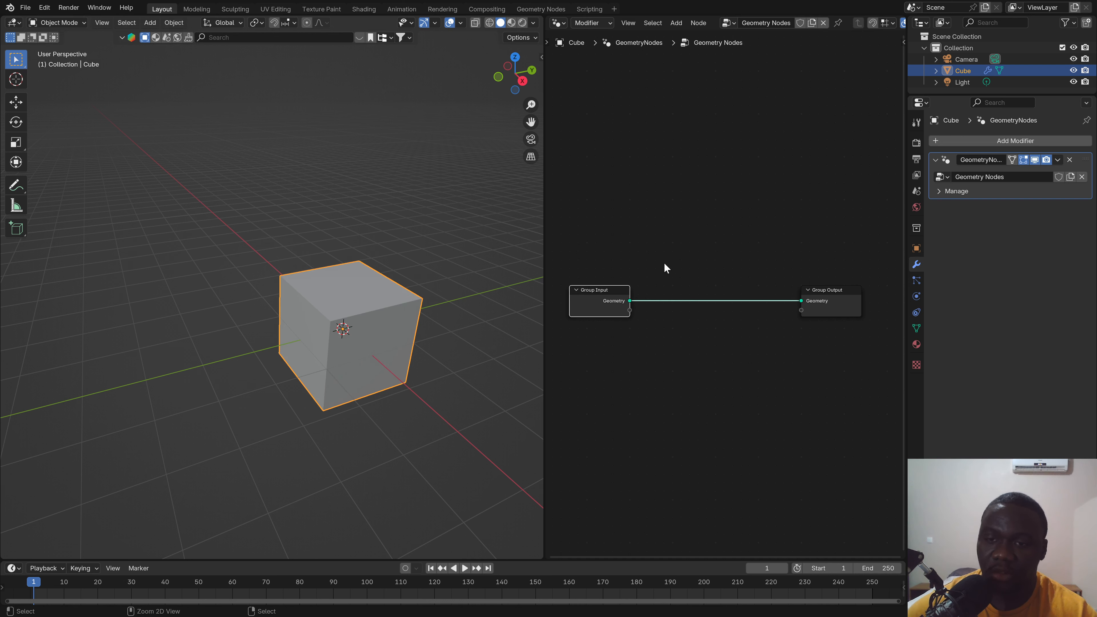
# Step: Cut the Group Input to Group Output link and place a String to Curves node between the two nodes
pyautogui.keyDown('ctrl'); pyautogui.moveTo(664, 269); pyautogui.dragTo(701, 426, button='right'); pyautogui.keyUp('ctrl')
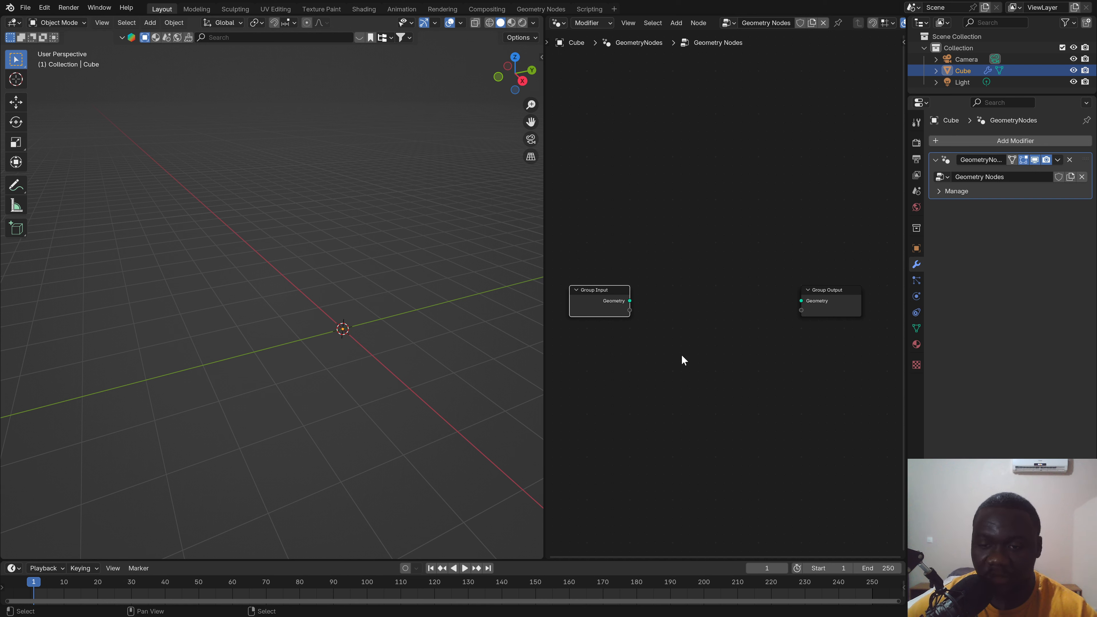
pyautogui.hotkey('shift', 'a')
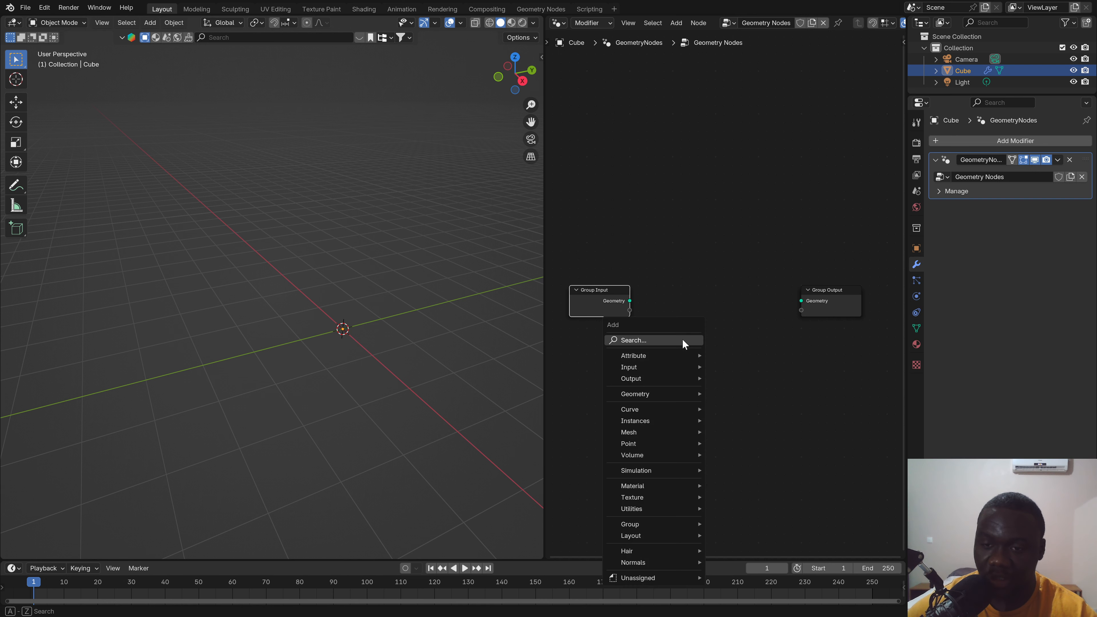
pyautogui.click(633, 339)
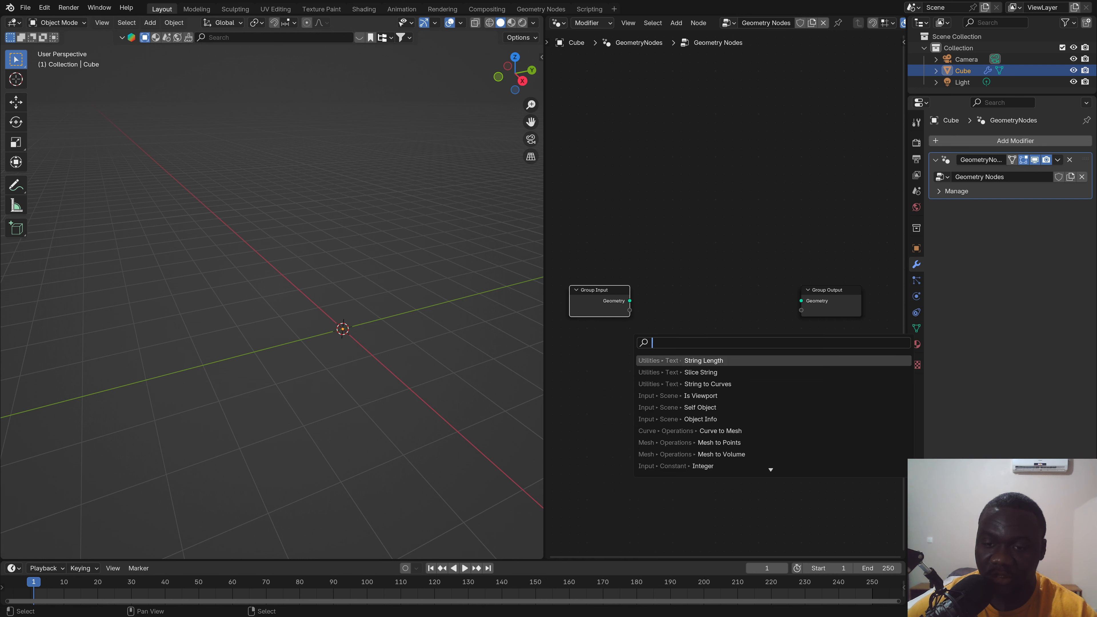
pyautogui.write('stri')
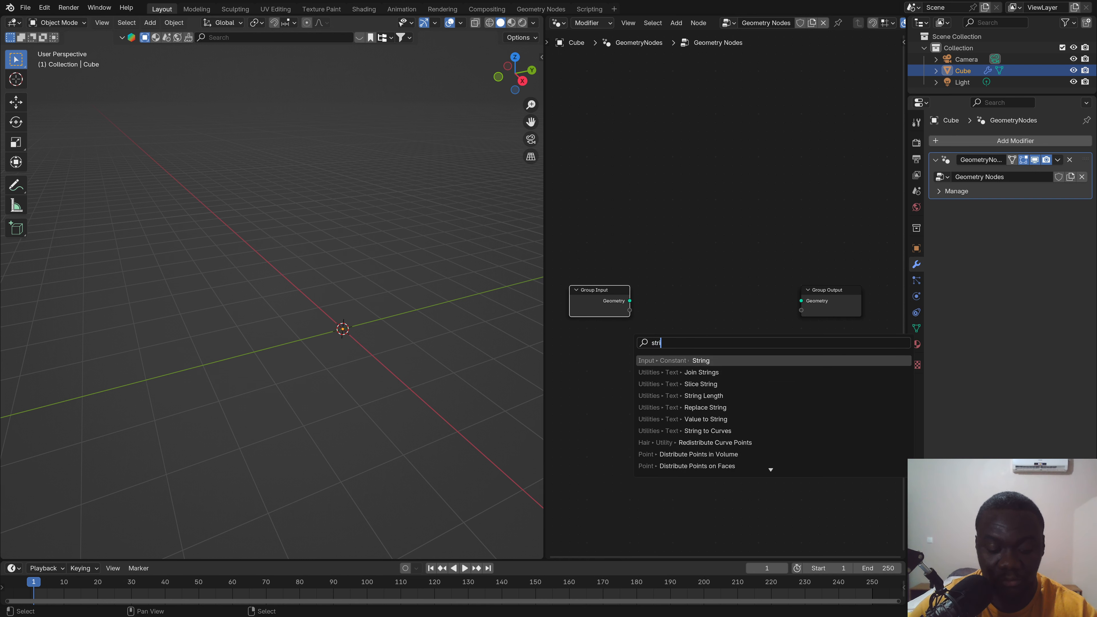
pyautogui.write('ng to')
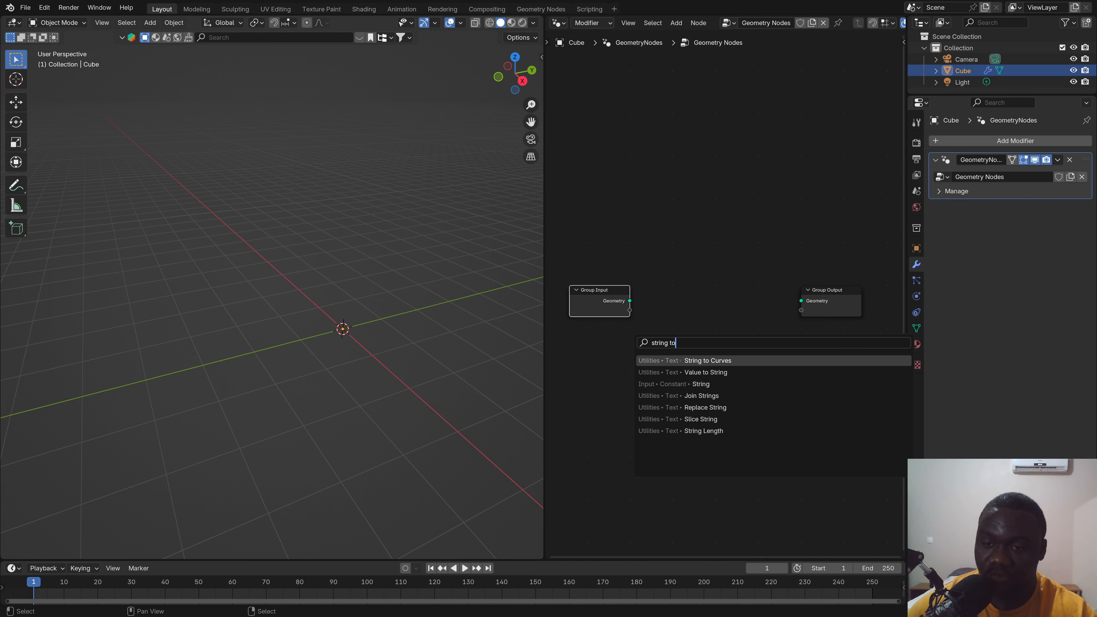
pyautogui.click(722, 359)
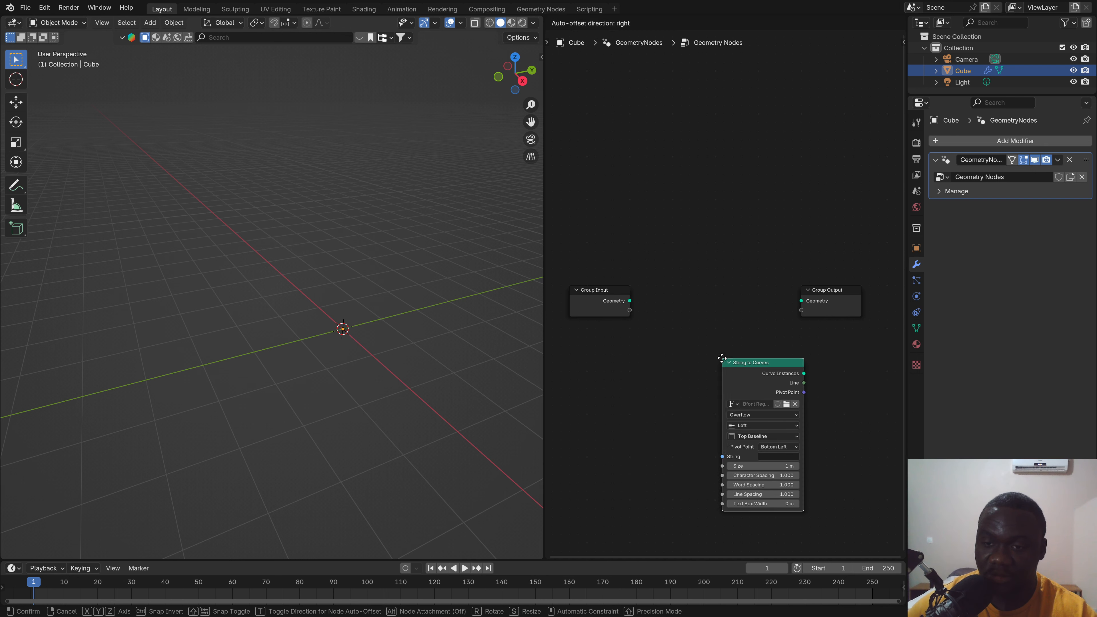
pyautogui.click(668, 285)
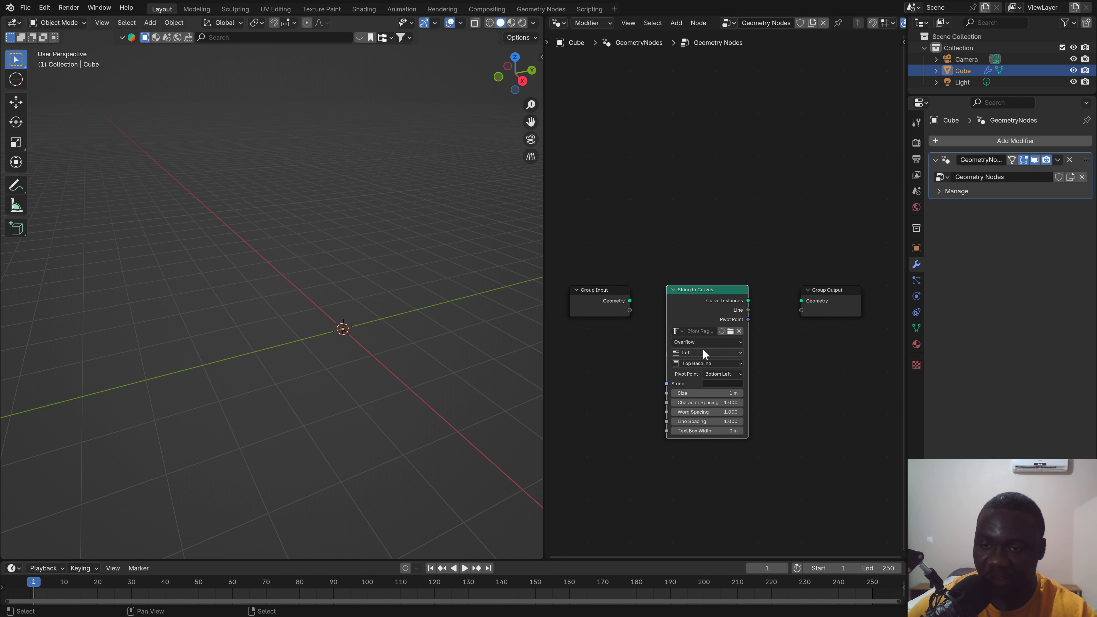
# Step: Connect the String to Curves node's Curve Instances output to the Geometry socket of Group Output
pyautogui.moveTo(703, 350); pyautogui.dragTo(659, 276, button='middle')
pyautogui.scroll(2, 692, 289)
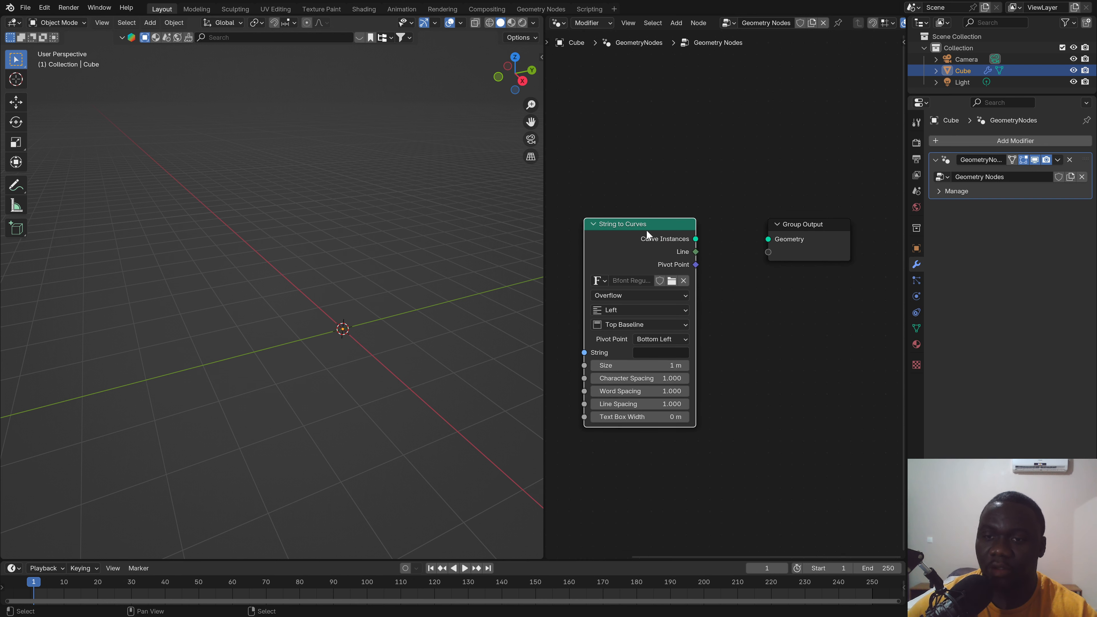
pyautogui.scroll(-1, 646, 230)
pyautogui.moveTo(686, 237); pyautogui.dragTo(743, 238)
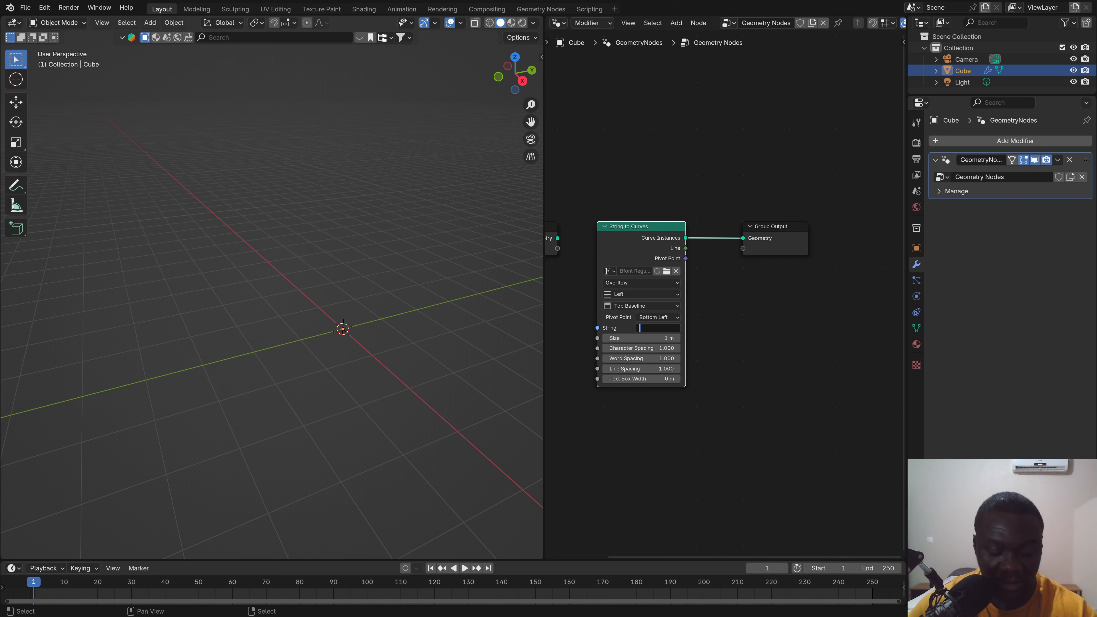
# Step: Set the String value of the String to Curves node to "Hello World" and look at the text from the top
pyautogui.write('H')
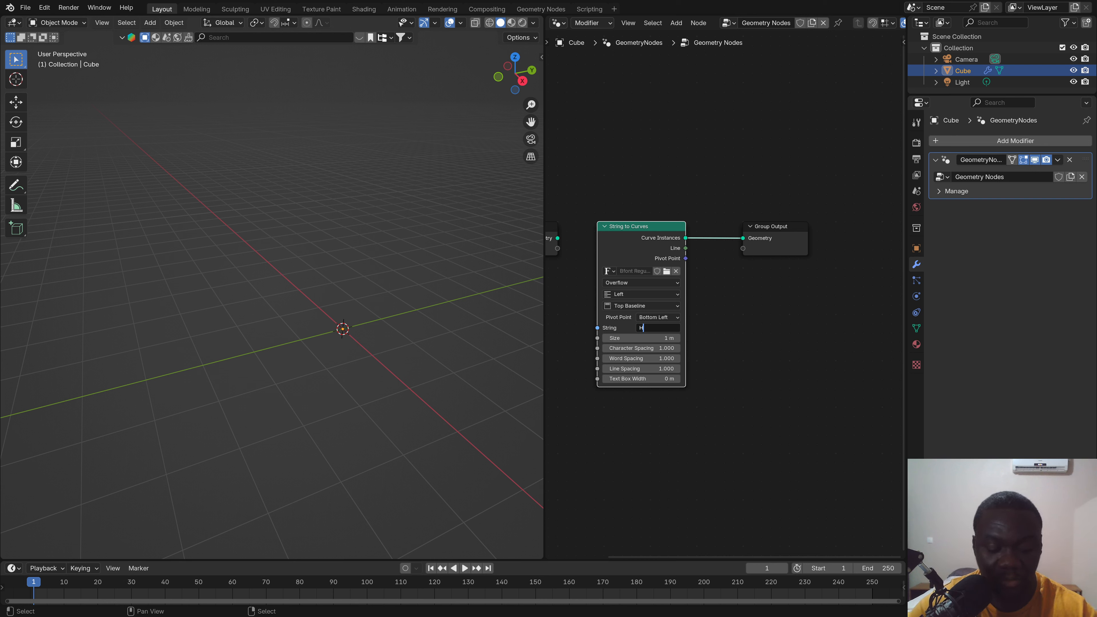
pyautogui.write('ello World')
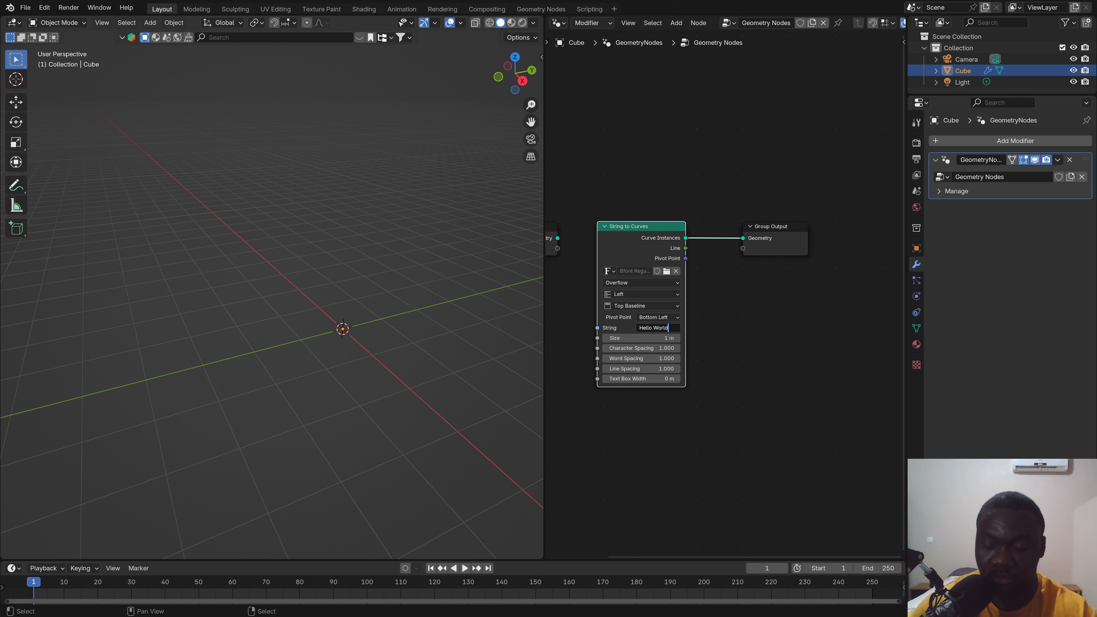
pyautogui.press('Return')
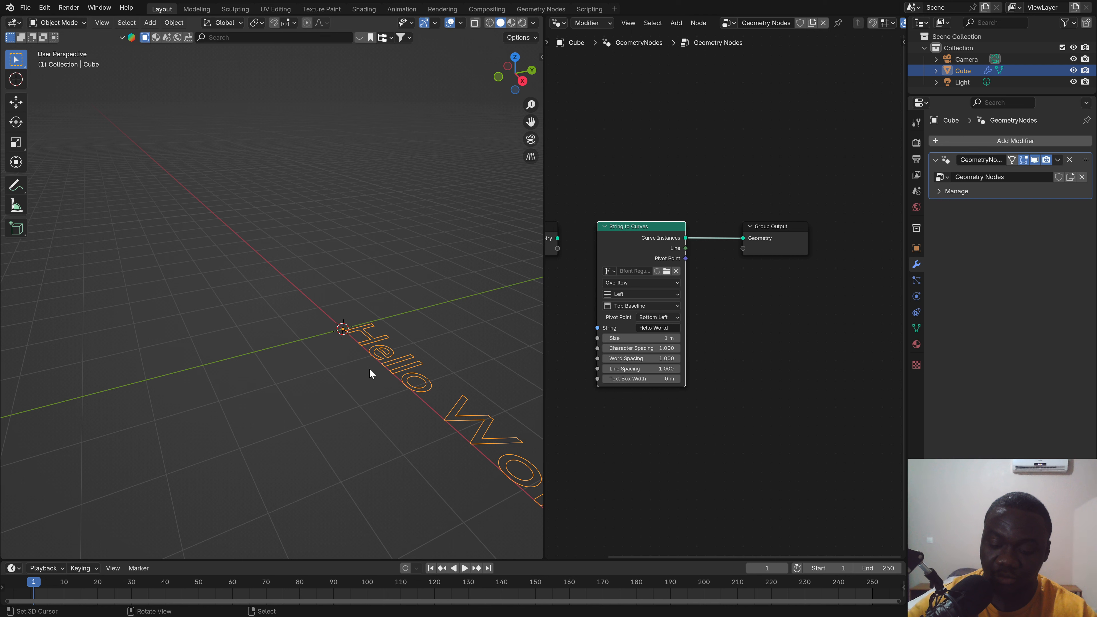
pyautogui.press('KP_7')
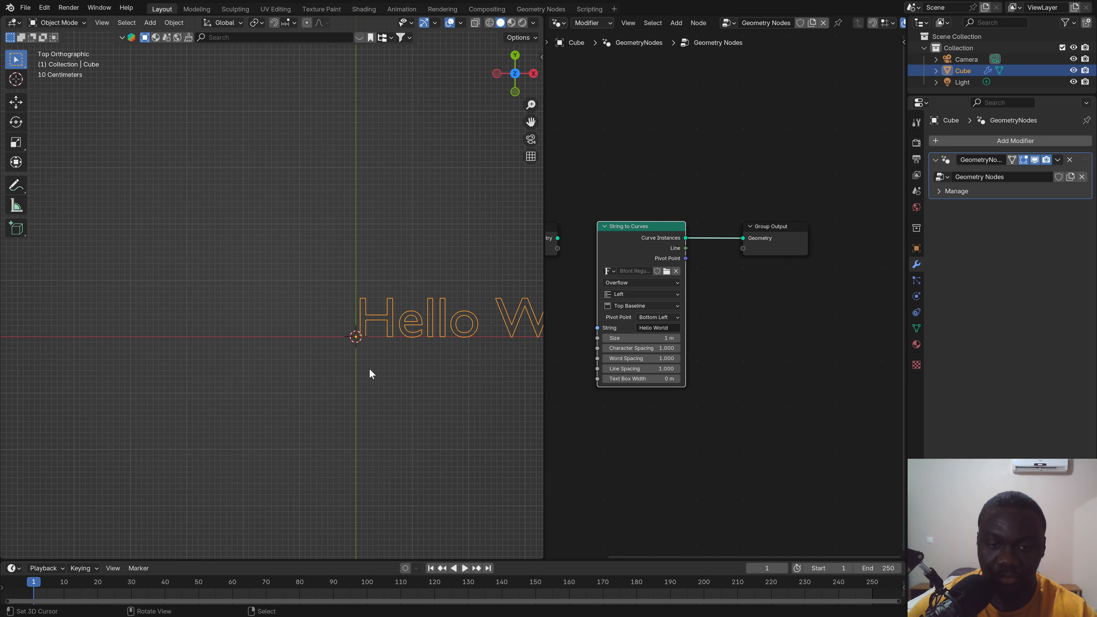
pyautogui.keyDown('shift'); pyautogui.moveTo(434, 320); pyautogui.dragTo(313, 319, button='middle'); pyautogui.keyUp('shift')
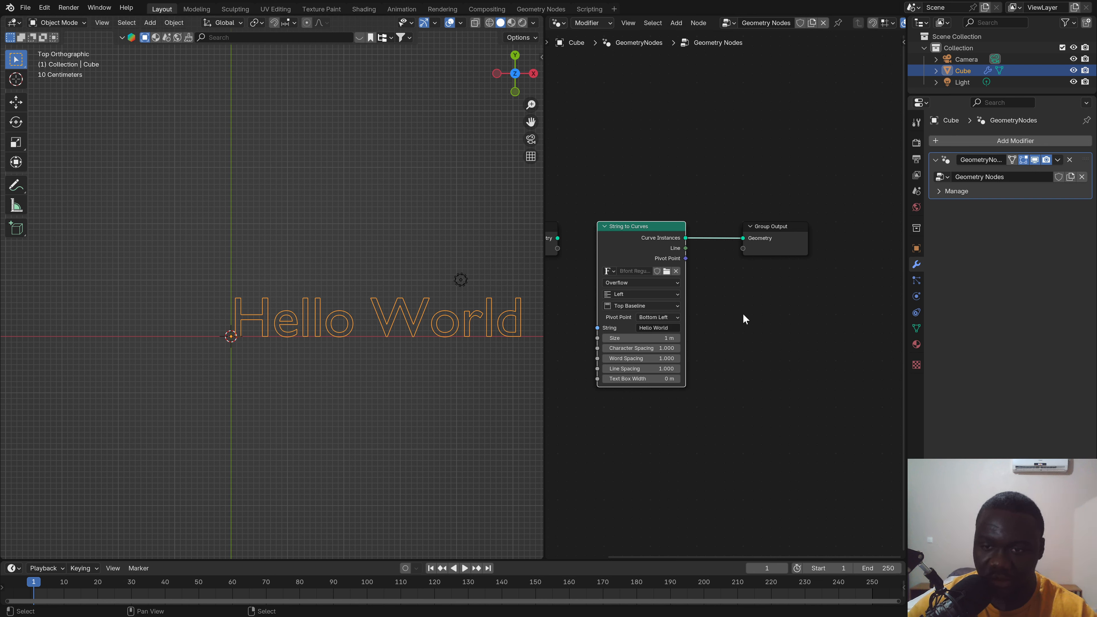
# Step: Expose the string as a modifier input by linking Group Input's empty socket to the String socket of String to Curves
pyautogui.press('Home')
pyautogui.scroll(2, 728, 304)
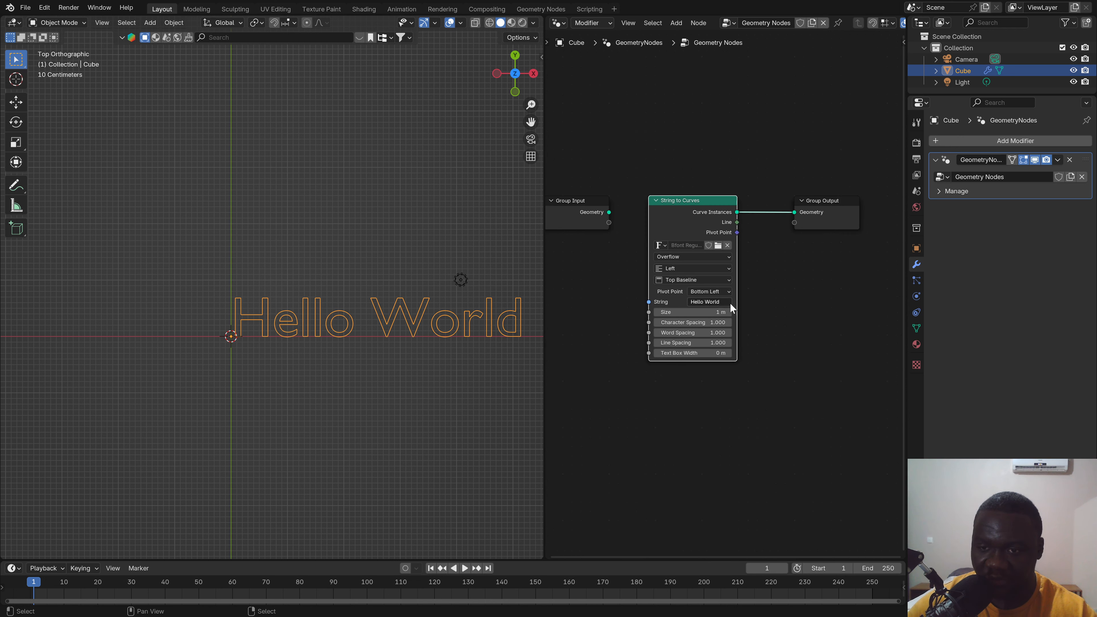
pyautogui.moveTo(588, 209); pyautogui.dragTo(639, 304)
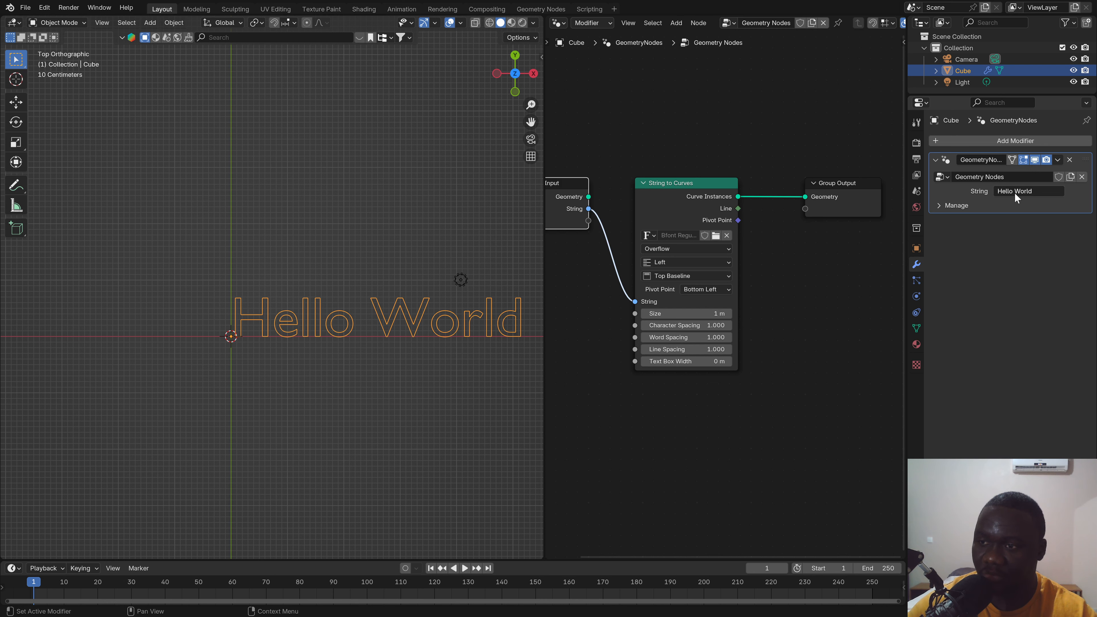
# Step: Widen the node editor with its sidebar shown and rename the String group socket to "Text"
pyautogui.press('n')
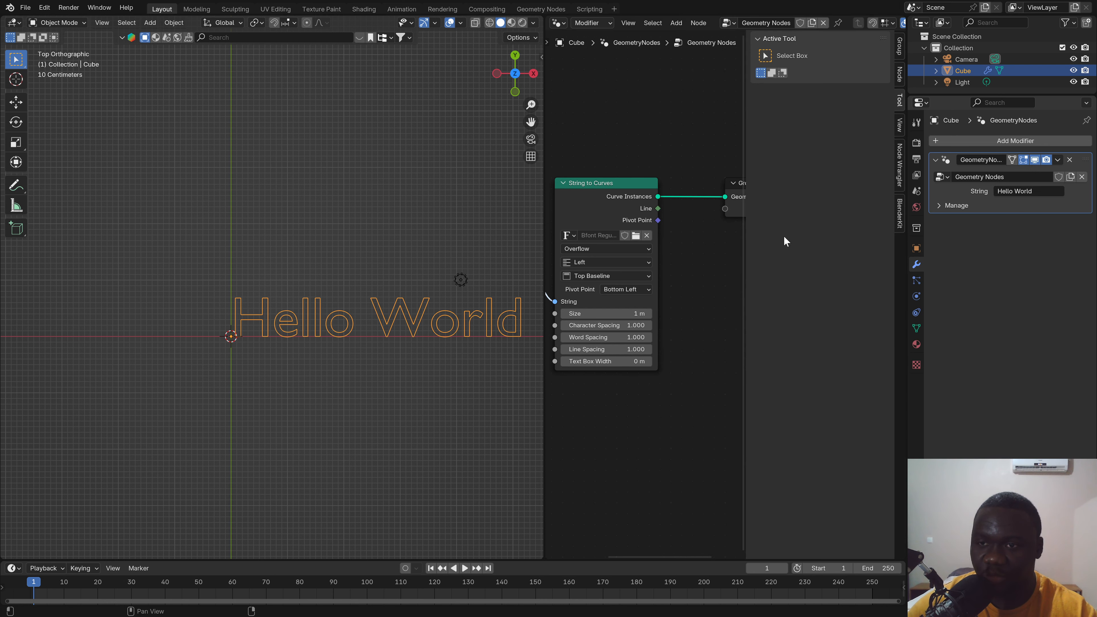
pyautogui.moveTo(549, 168); pyautogui.dragTo(472, 167)
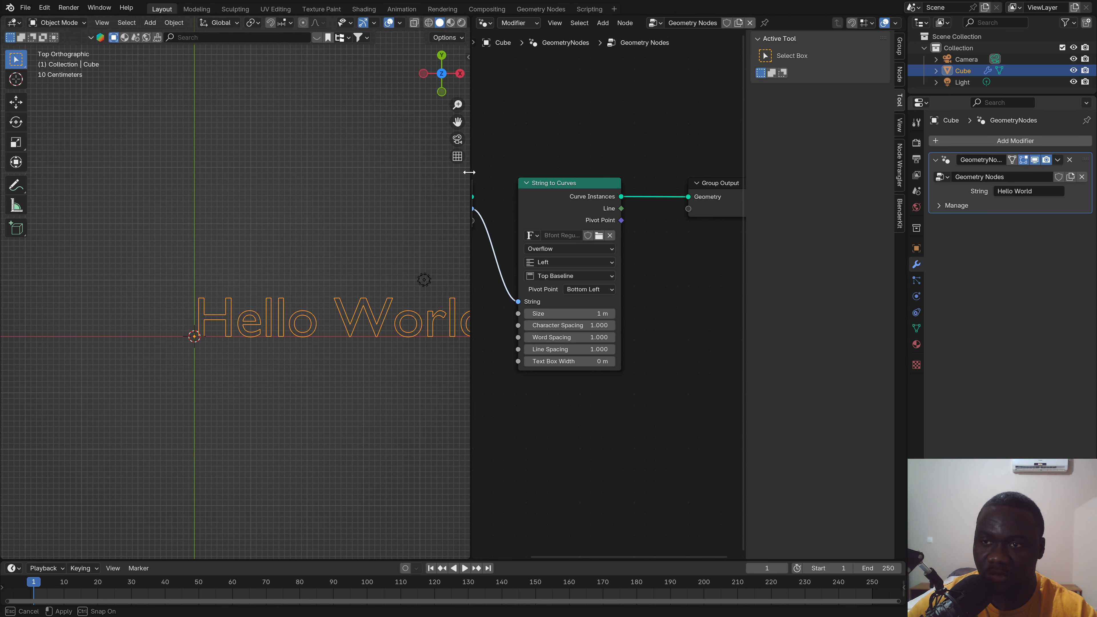
pyautogui.click(900, 46)
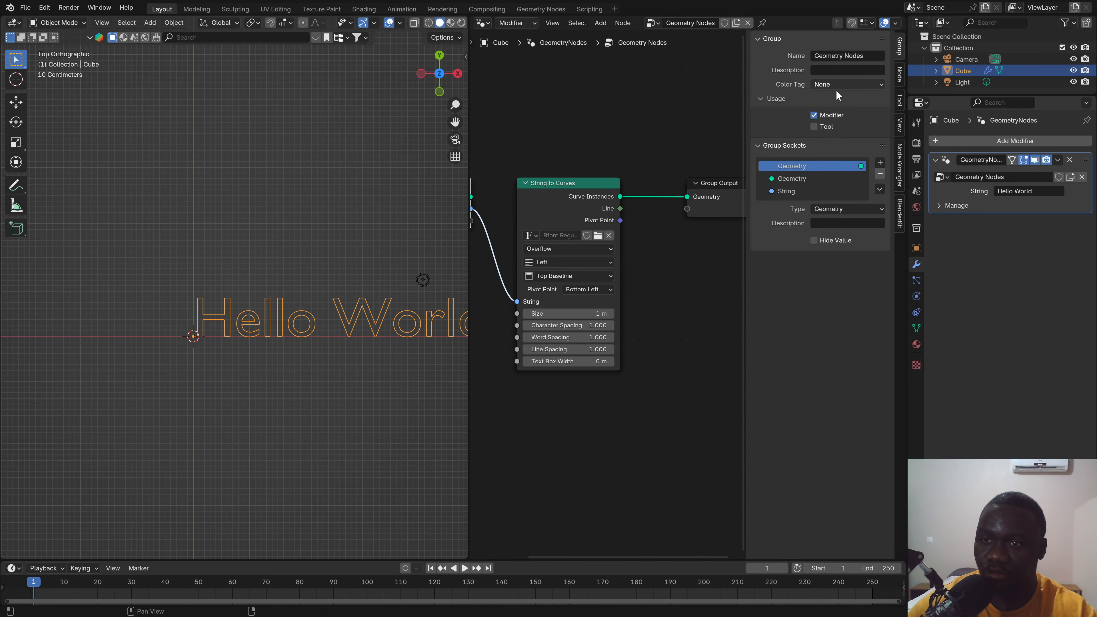
pyautogui.click(764, 38)
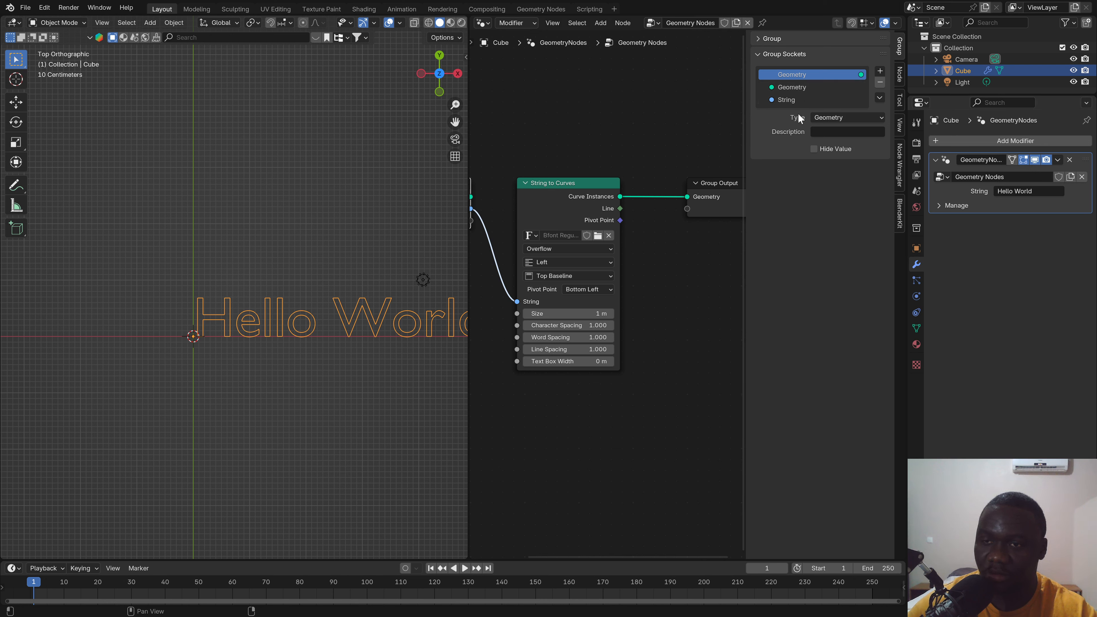
pyautogui.doubleClick(788, 100)
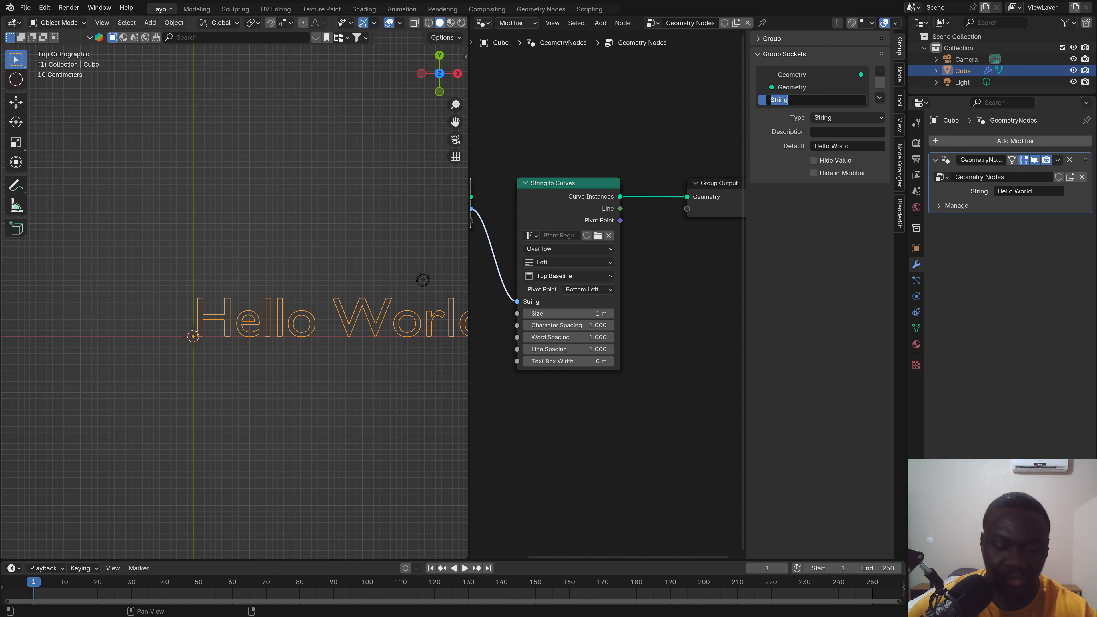
pyautogui.write('Text')
pyautogui.press('Return')
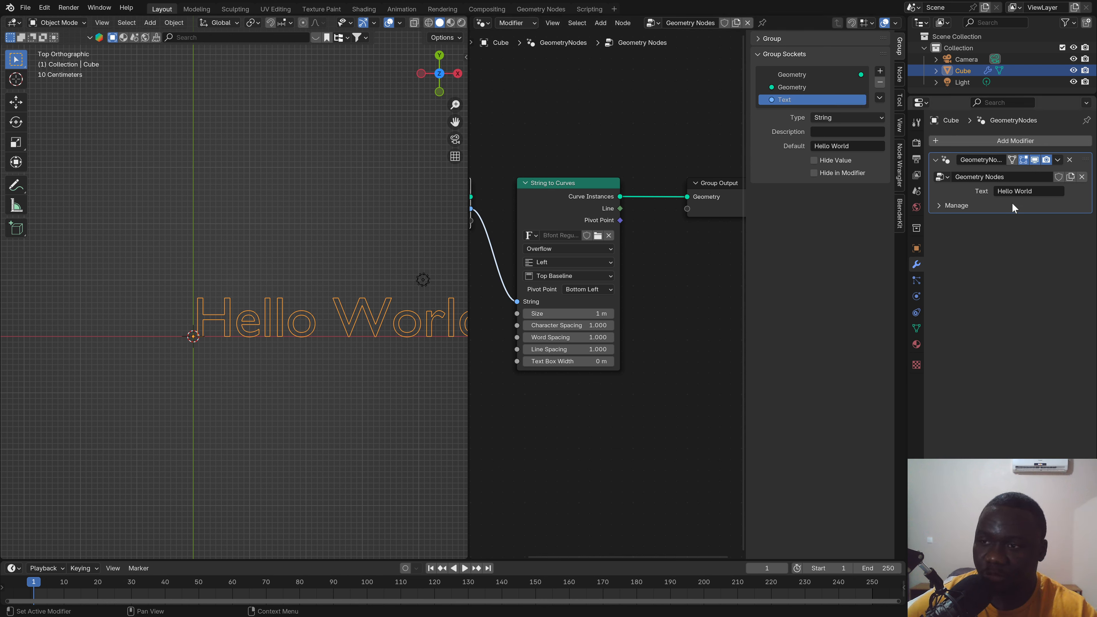
# Step: Try clearing the Text value in the cube's modifier and restore it
pyautogui.press('BackSpace')
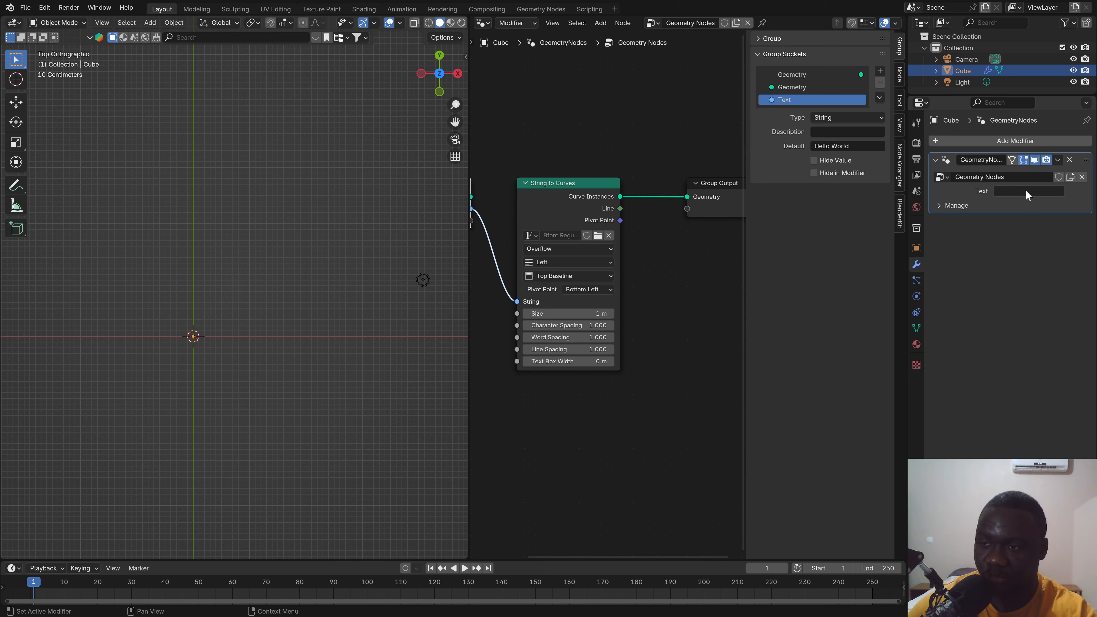
pyautogui.hotkey('ctrl', 'z')
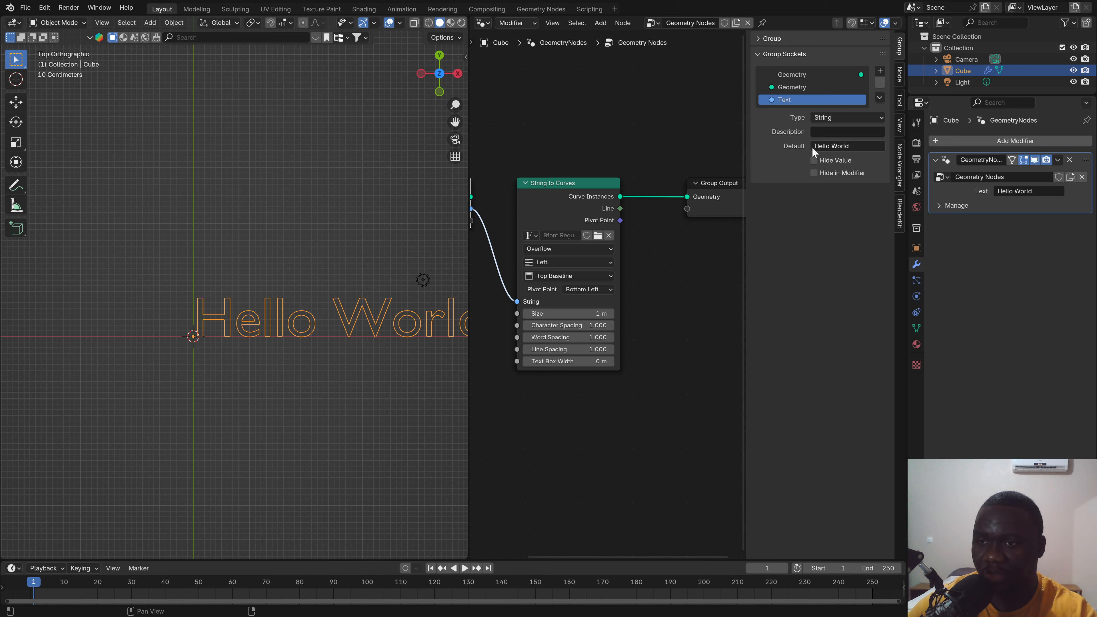
pyautogui.click(1030, 191)
pyautogui.press('BackSpace')
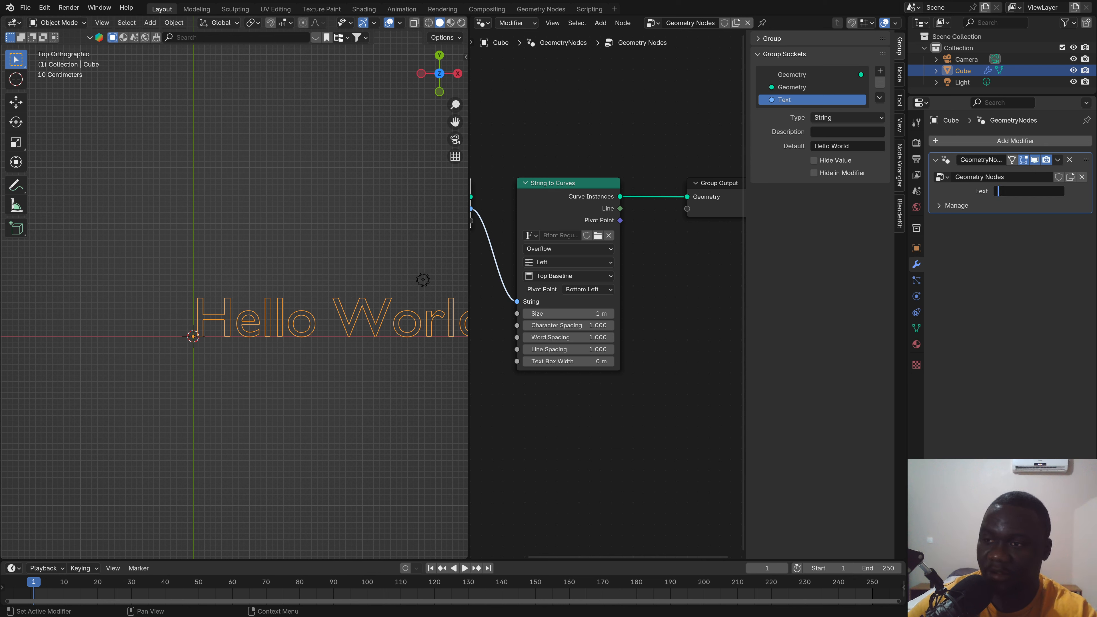
pyautogui.press('Return')
pyautogui.press('BackSpace')
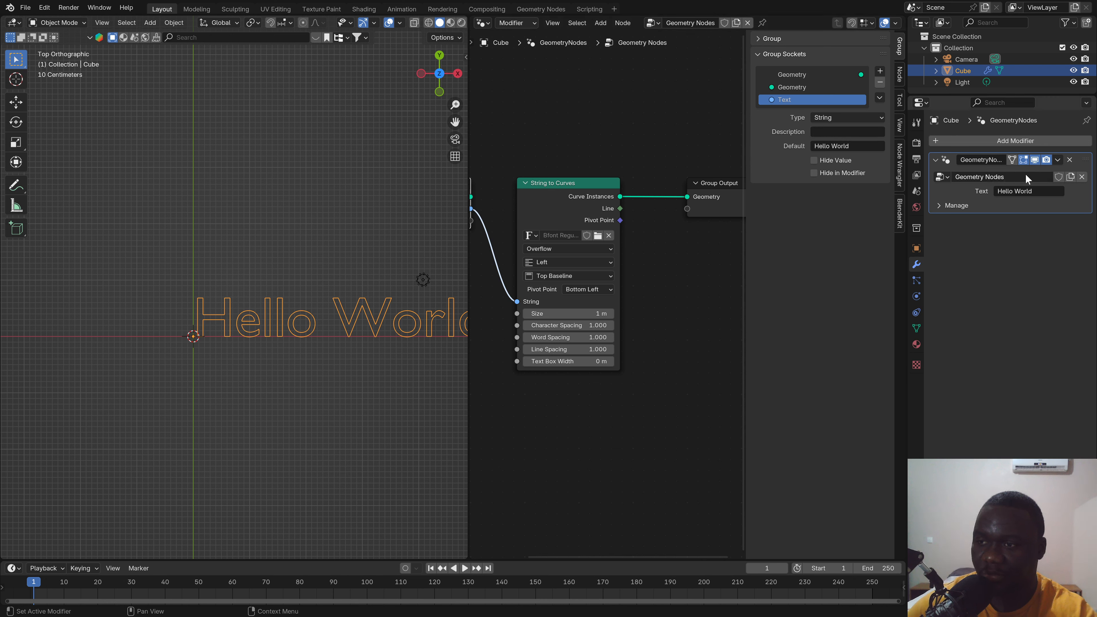
# Step: Set the Text socket's description to "Your text" and switch its Hide Value option off
pyautogui.click(824, 131)
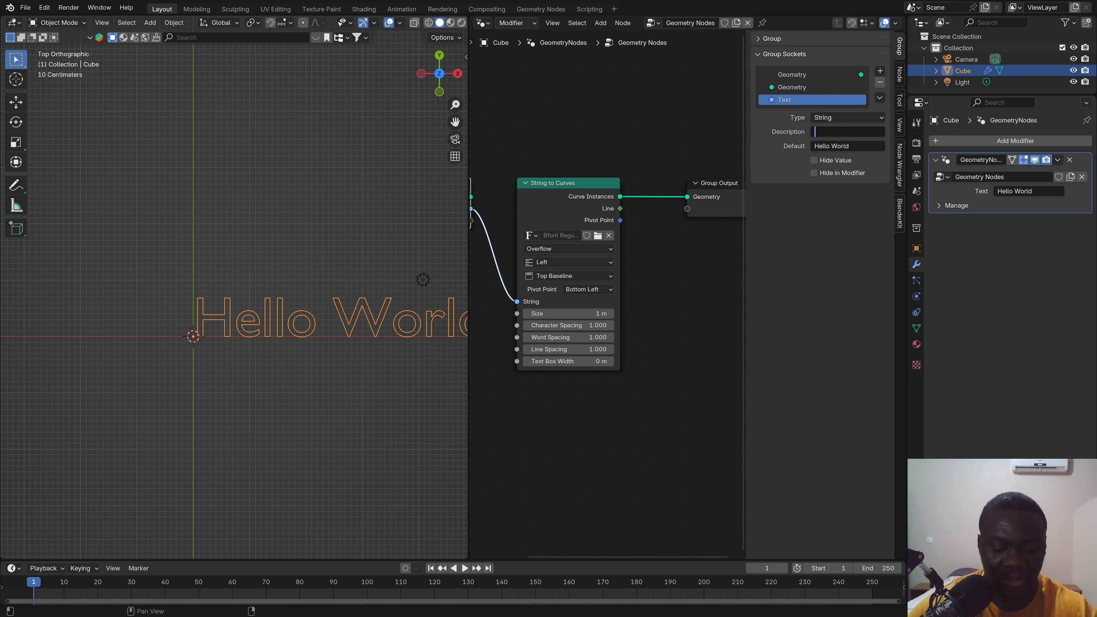
pyautogui.write('Your ')
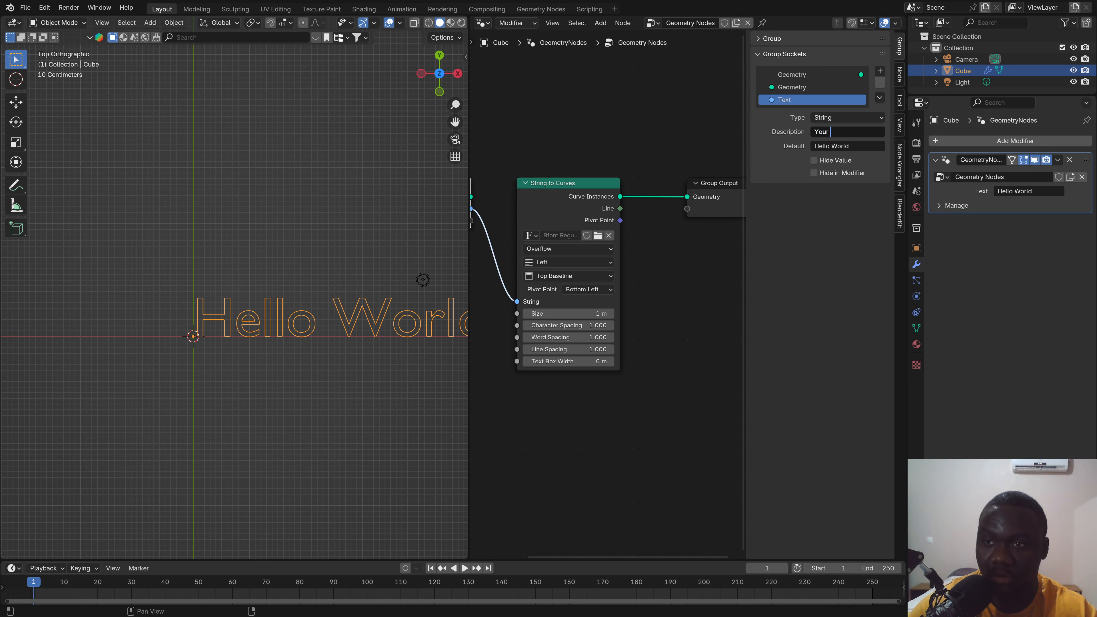
pyautogui.write('text')
pyautogui.press('Return')
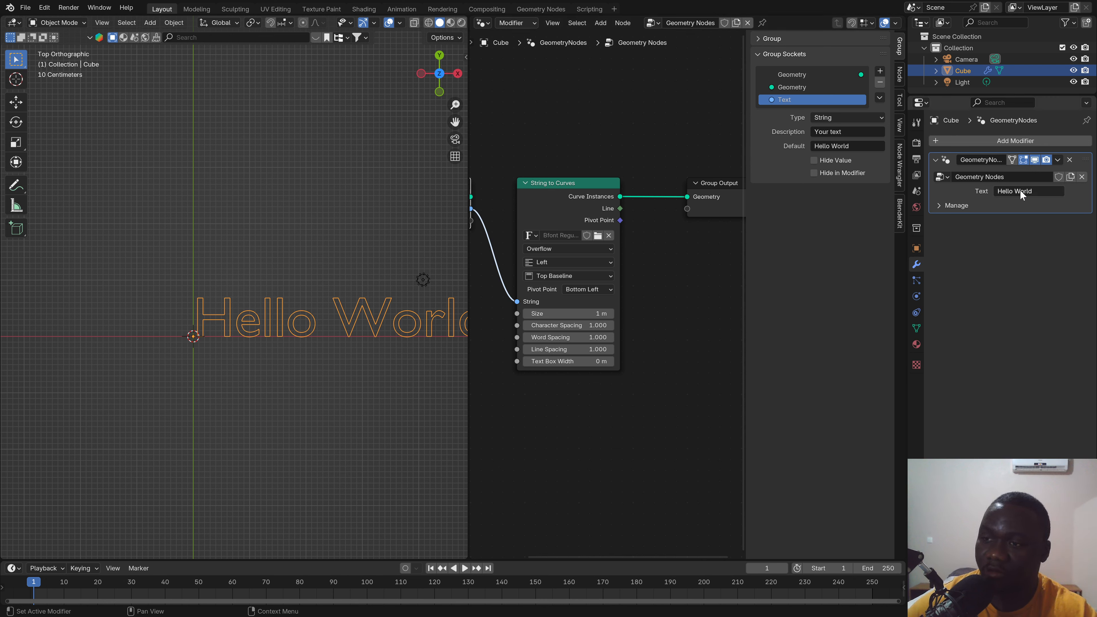
pyautogui.moveTo(1020, 190)
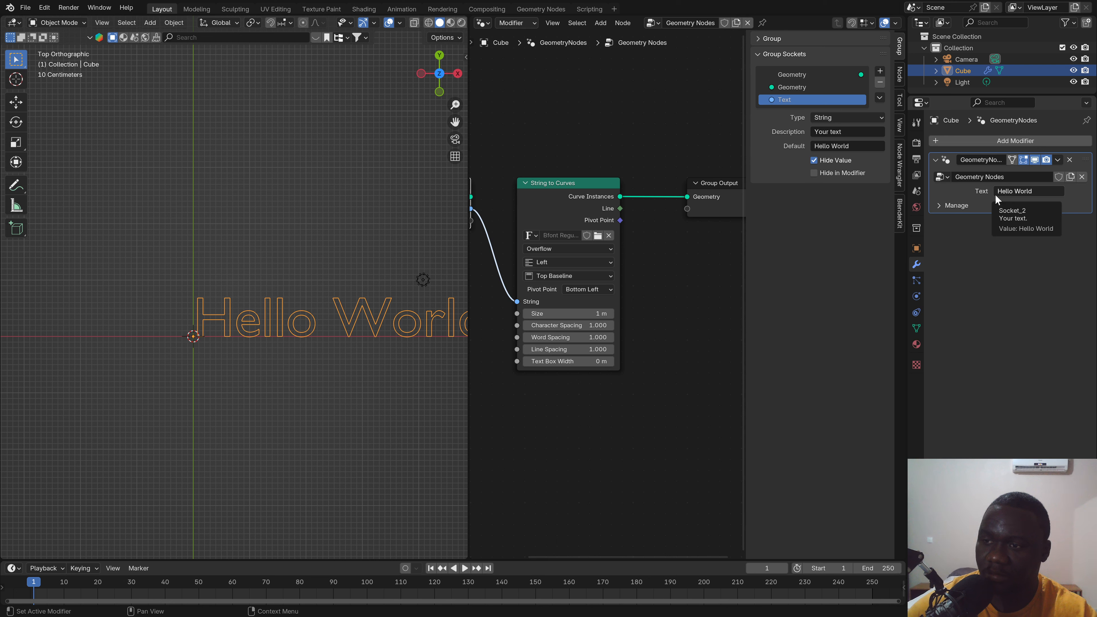
pyautogui.click(815, 160)
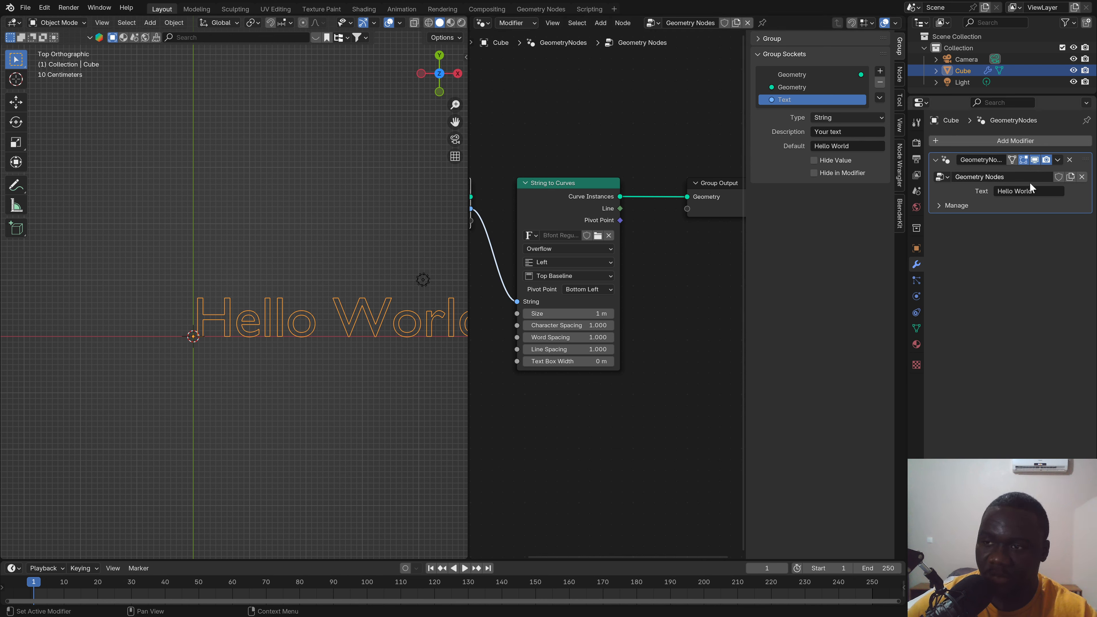
# Step: Hide the node editor's sidebar and move Group Output farther away from the String to Curves node
pyautogui.press('n')
pyautogui.scroll(-1, 648, 291)
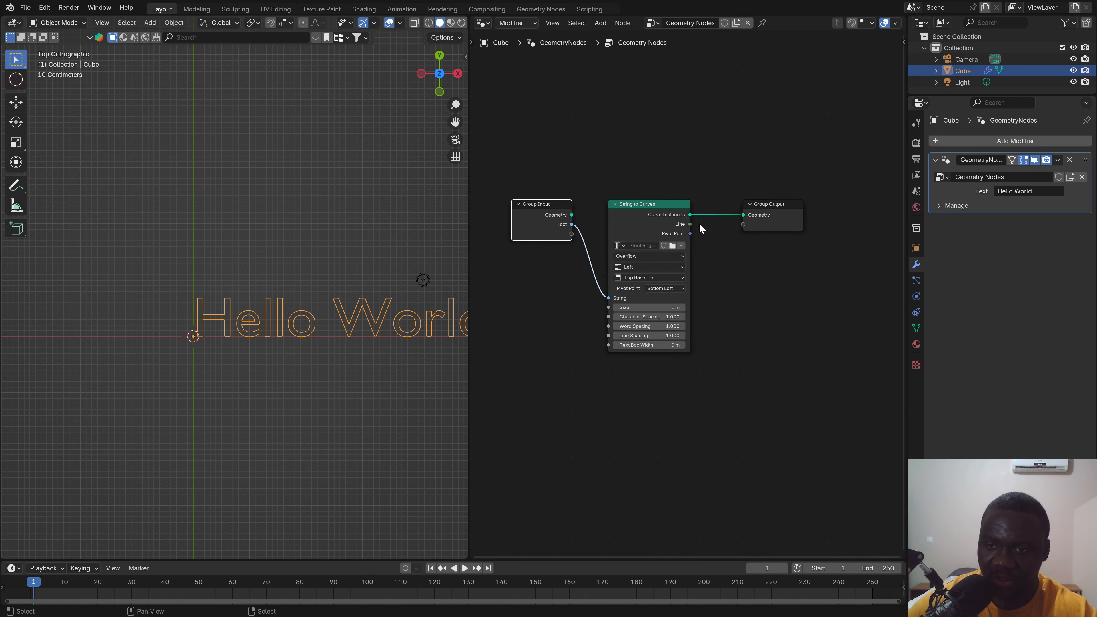
pyautogui.moveTo(760, 216); pyautogui.dragTo(828, 218)
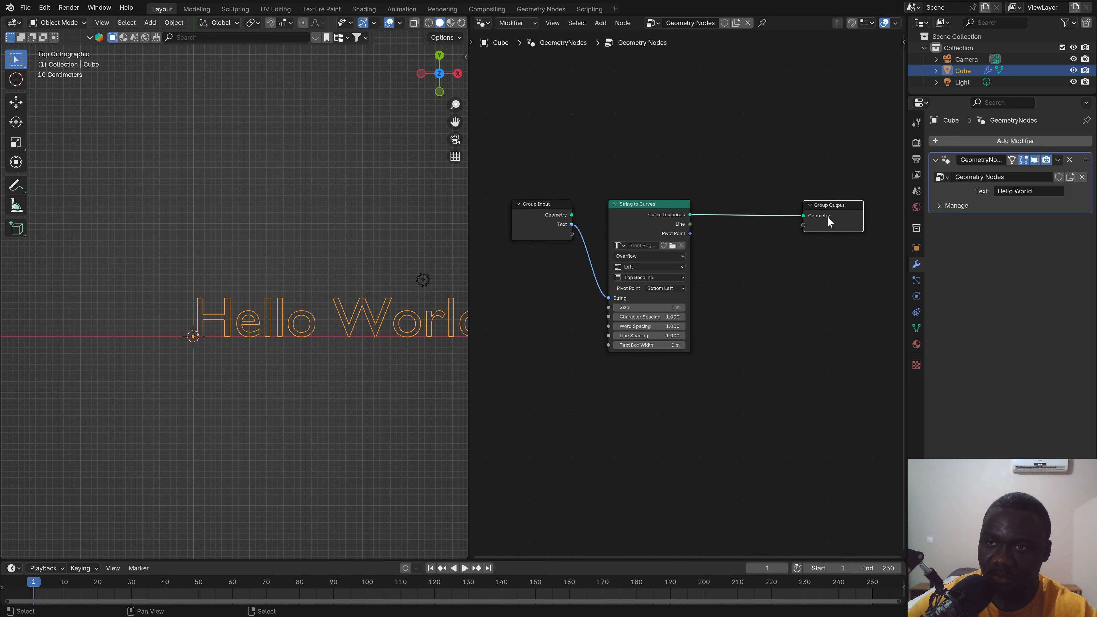
# Step: Enable node snapping and reposition the Group Output and String to Curves nodes on the grid in one row
pyautogui.click(853, 23)
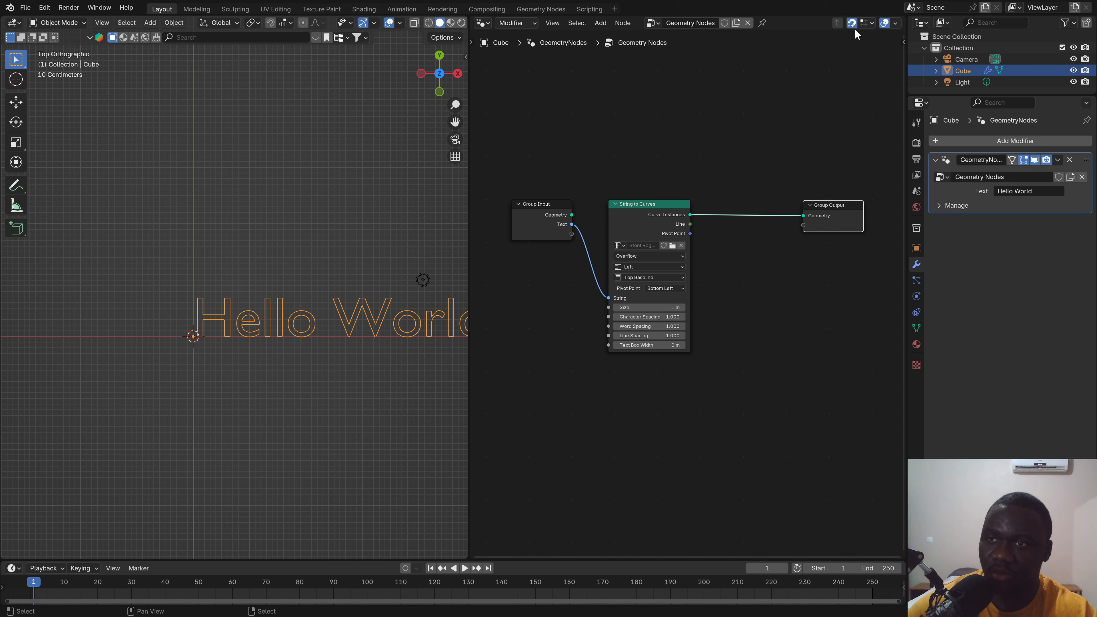
pyautogui.moveTo(835, 219)
pyautogui.mouseDown()
pyautogui.moveTo(820, 195)
pyautogui.moveTo(799, 231)
pyautogui.moveTo(789, 204)
pyautogui.moveTo(825, 211)
pyautogui.moveTo(808, 218)
pyautogui.moveTo(795, 210)
pyautogui.moveTo(816, 210)
pyautogui.mouseUp()
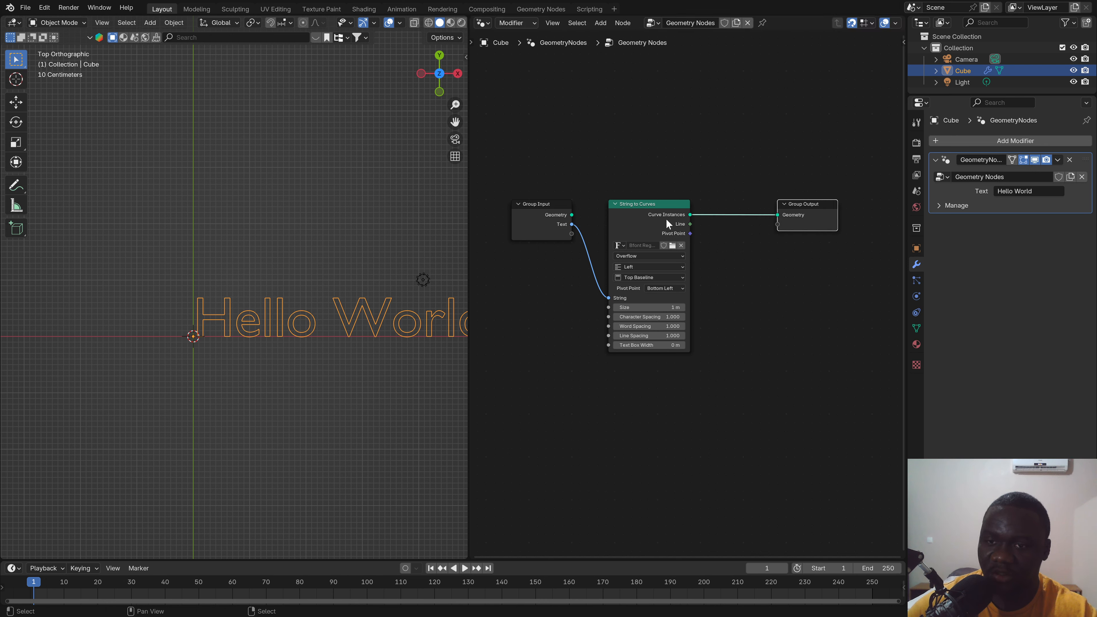
pyautogui.moveTo(669, 223)
pyautogui.mouseDown()
pyautogui.moveTo(729, 258)
pyautogui.moveTo(750, 220)
pyautogui.moveTo(628, 217)
pyautogui.moveTo(670, 217)
pyautogui.mouseUp()
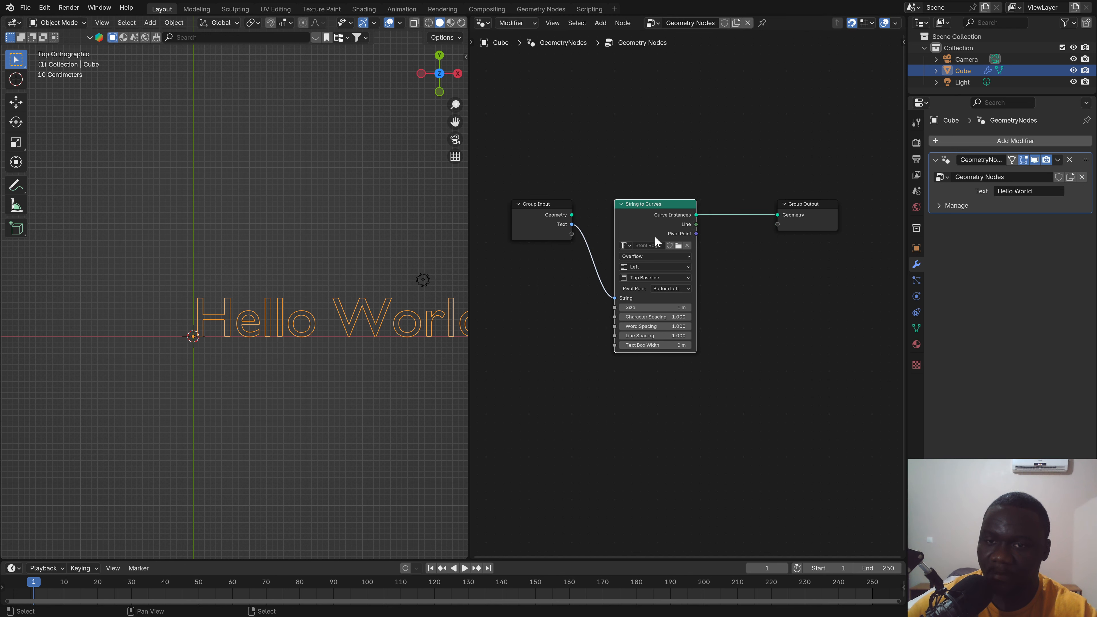
# Step: Give the Group Input node a custom purple color with hue, saturation and value all set to 0.7
pyautogui.scroll(2, 655, 236)
pyautogui.click(591, 199)
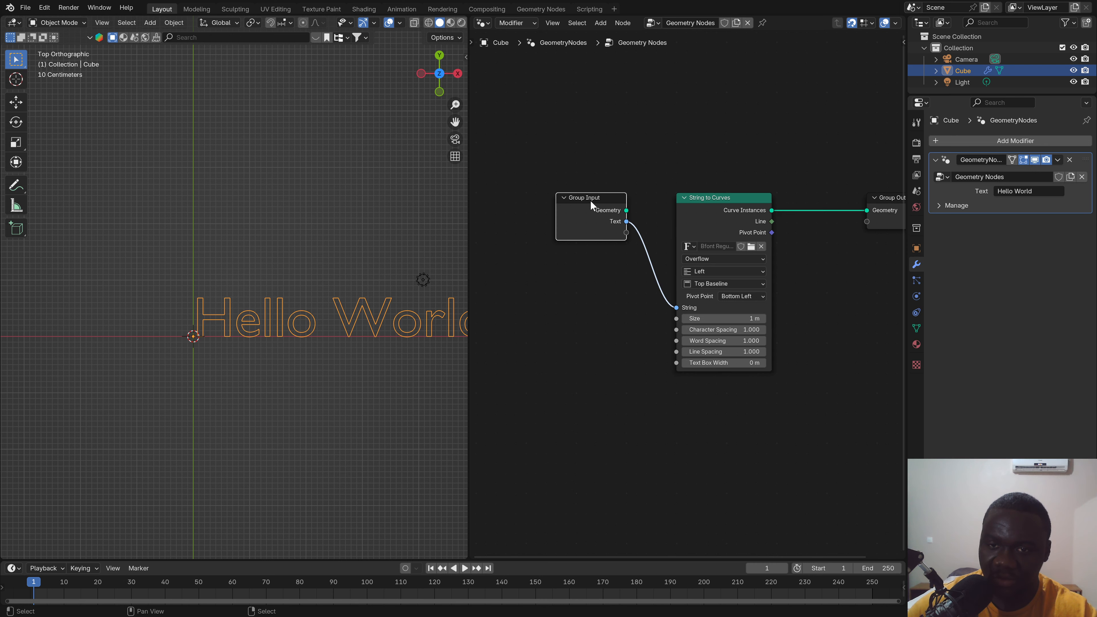
pyautogui.press('n')
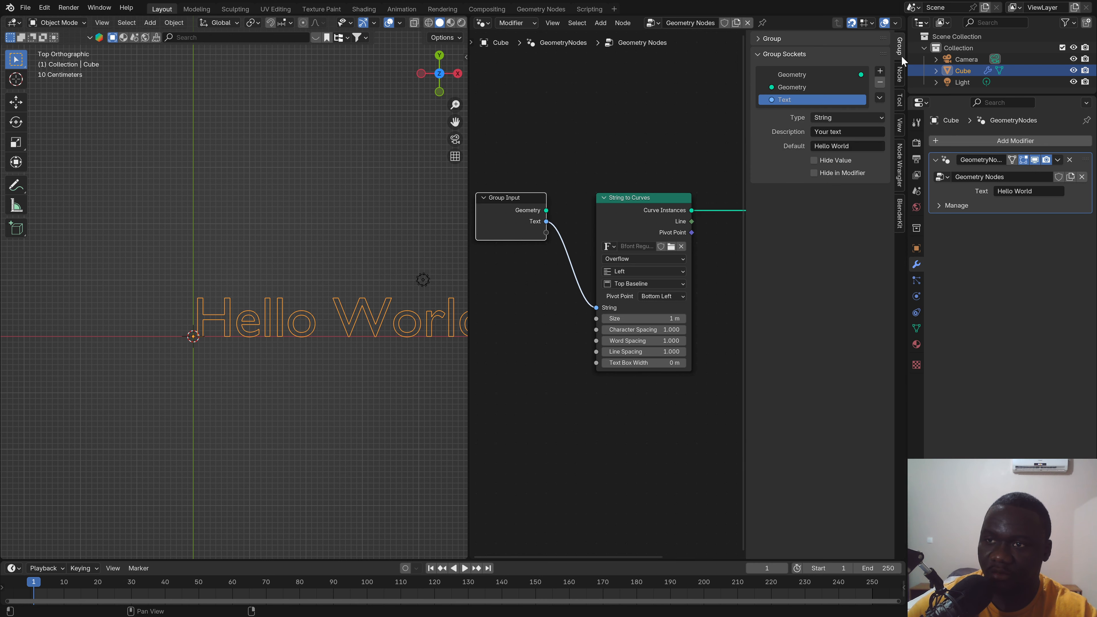
pyautogui.click(900, 73)
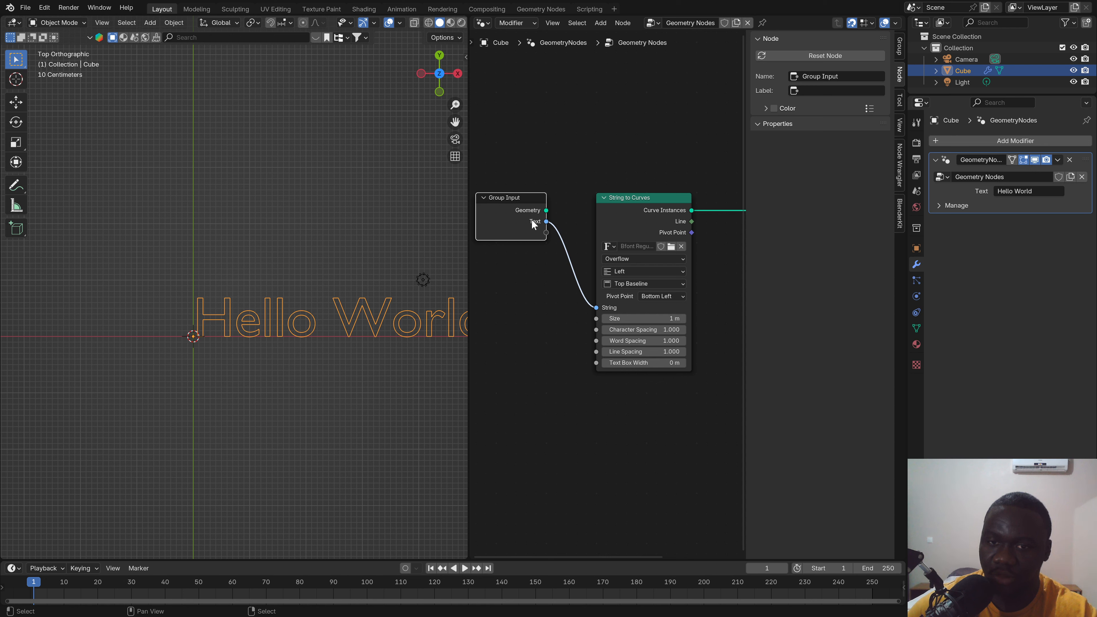
pyautogui.scroll(-1, 530, 217)
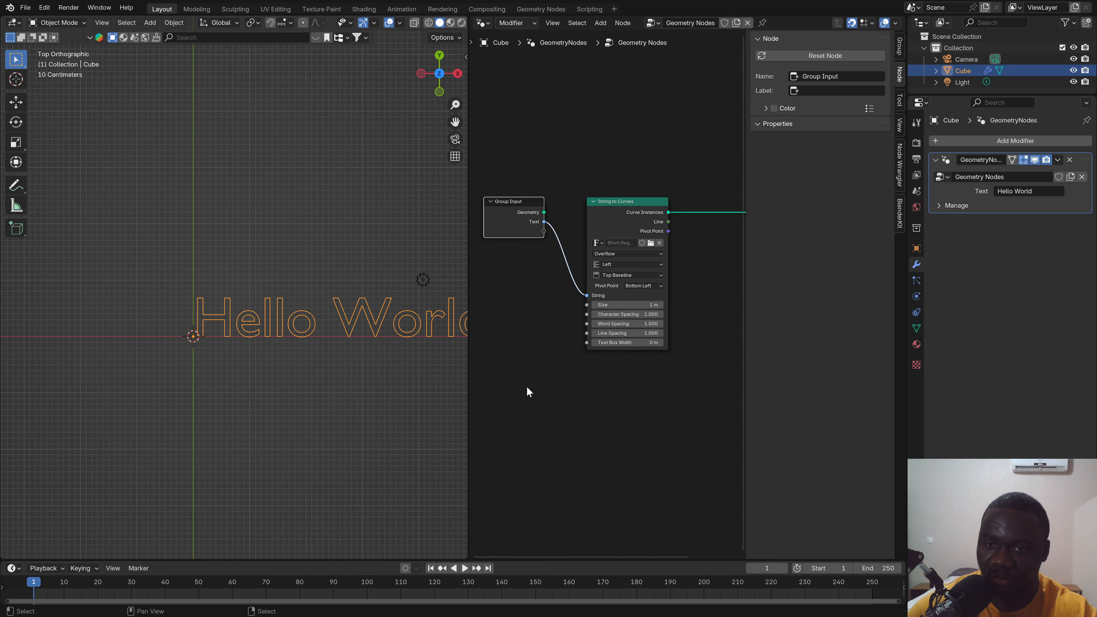
pyautogui.click(774, 109)
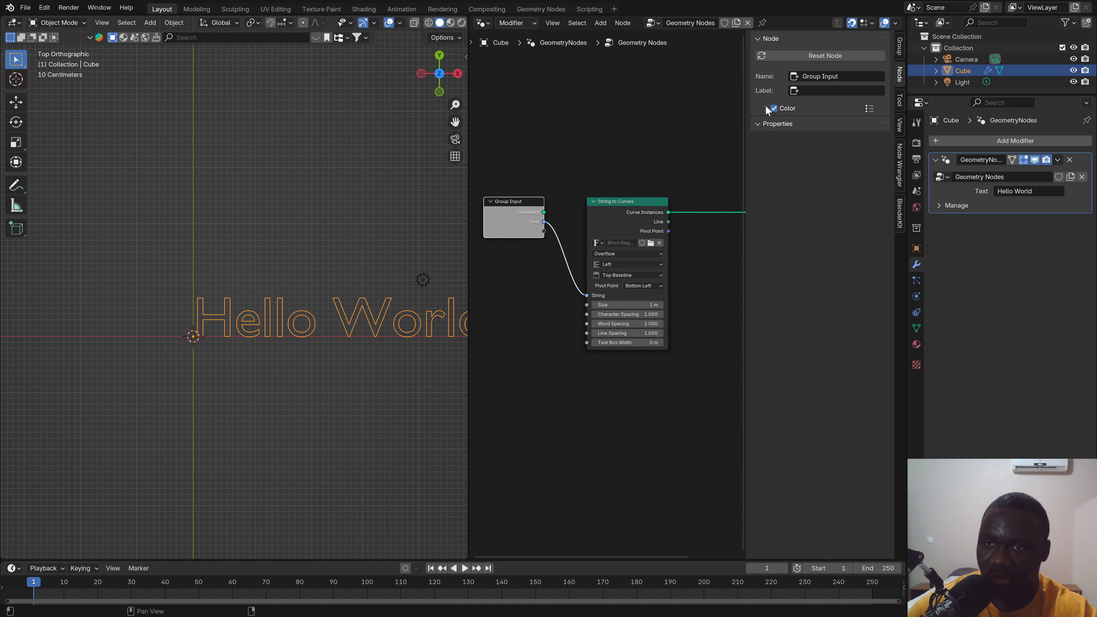
pyautogui.click(784, 109)
pyautogui.click(827, 126)
pyautogui.moveTo(841, 285); pyautogui.dragTo(840, 265)
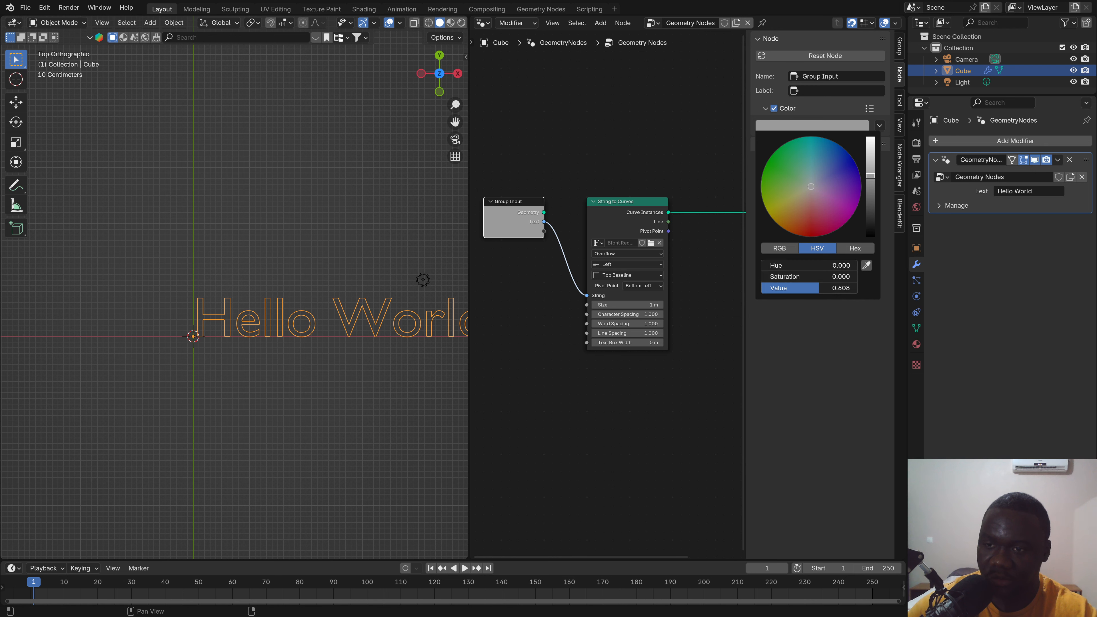
pyautogui.write('.7')
pyautogui.press('Return')
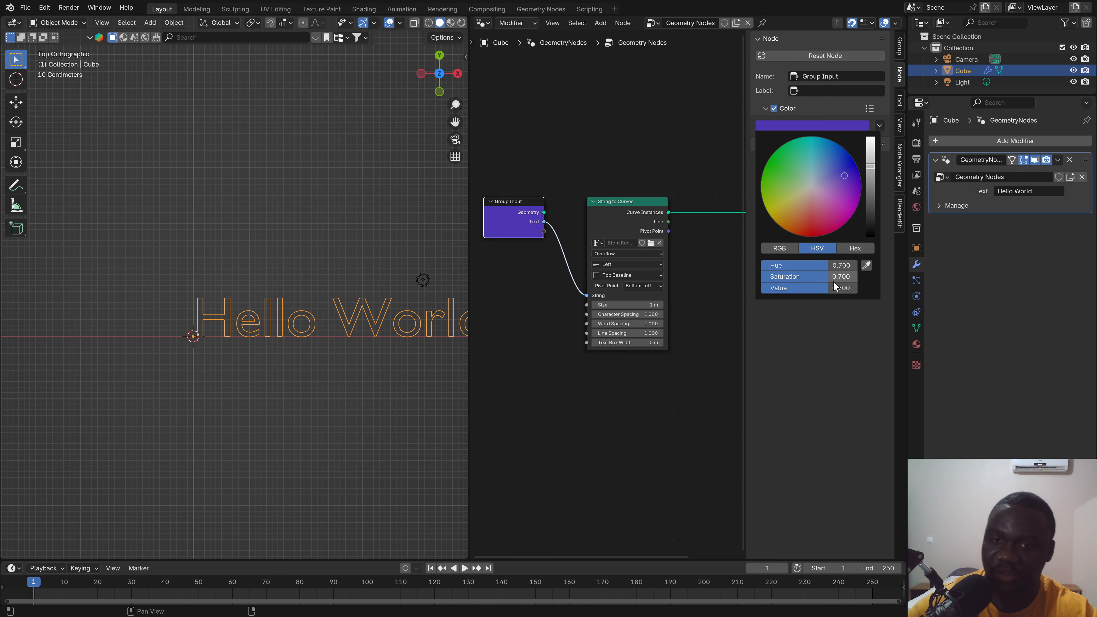
# Step: Switch the node editor's sidebar back to the group settings, hide it and frame all nodes
pyautogui.press('n')
pyautogui.scroll(1, 626, 235)
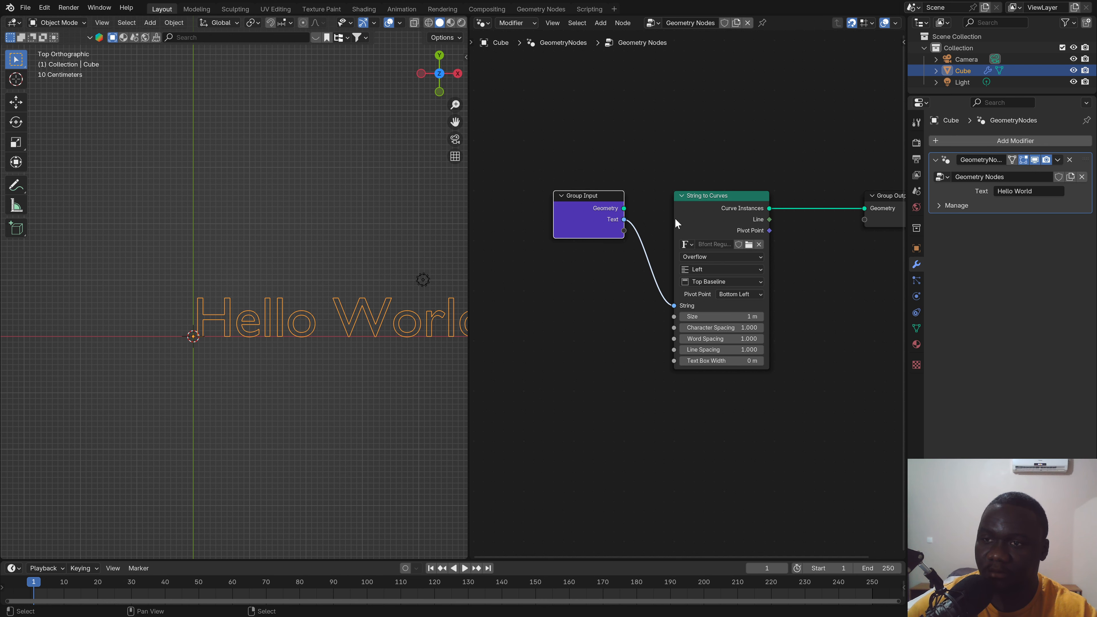
pyautogui.press('n')
pyautogui.click(900, 45)
pyautogui.press('n')
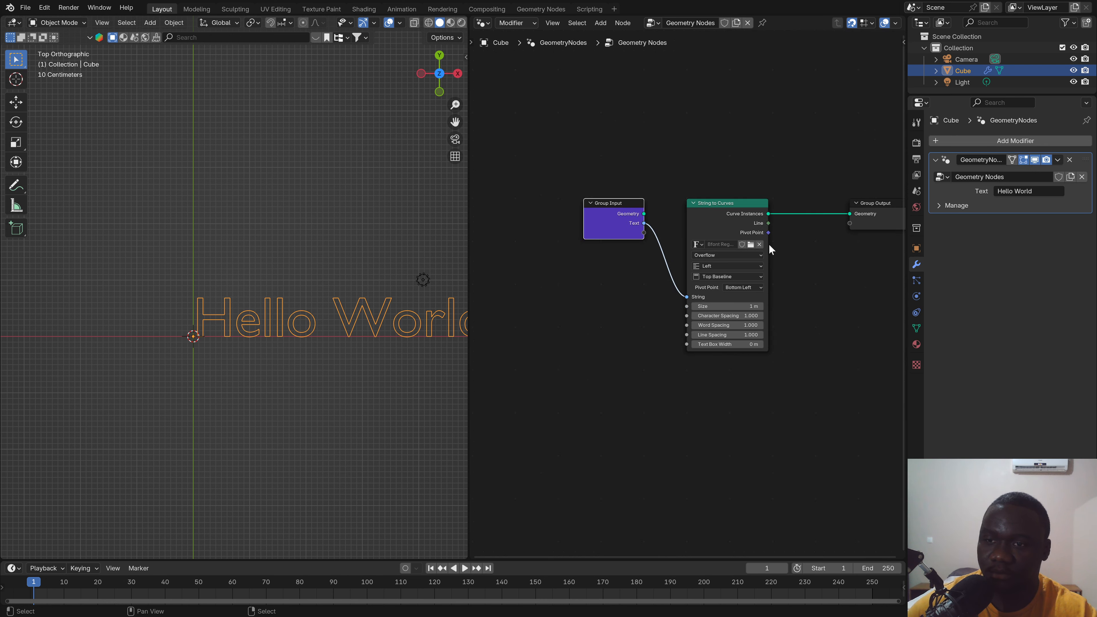
pyautogui.scroll(-1, 682, 185)
pyautogui.press('Home')
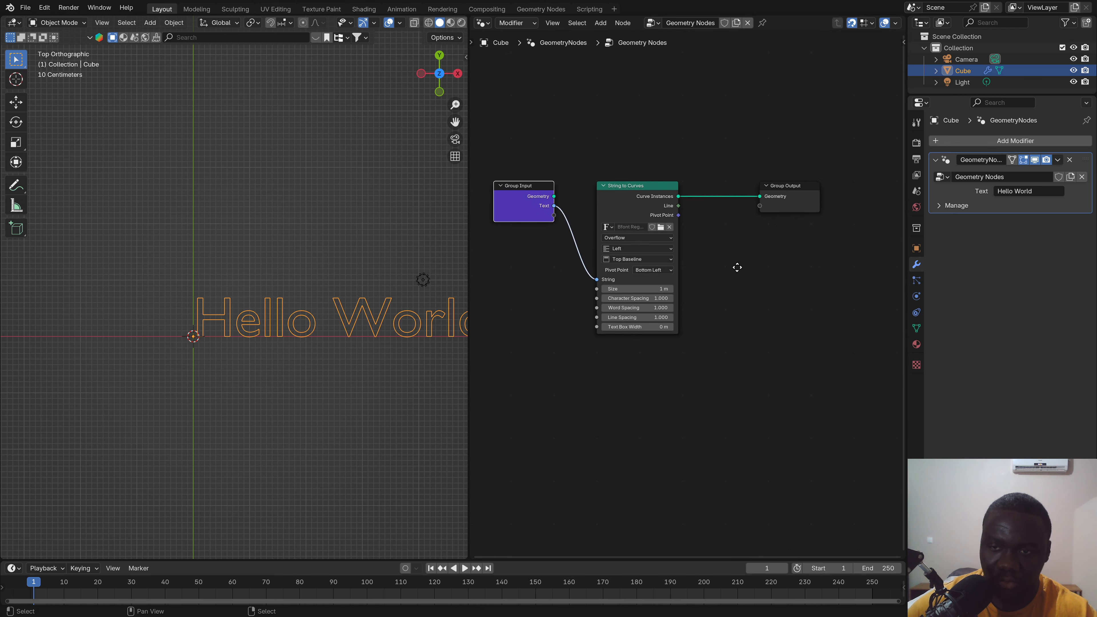
# Step: Add a Delete Geometry node on the link between String to Curves and Group Output
pyautogui.hotkey('shift', 'a')
pyautogui.write('del')
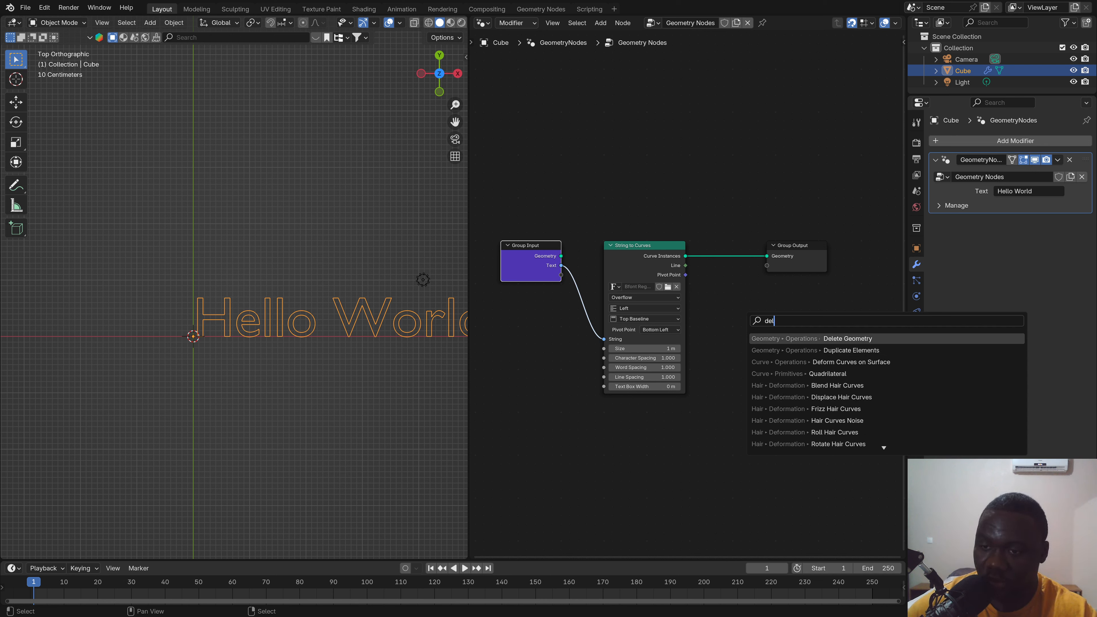
pyautogui.press('Return')
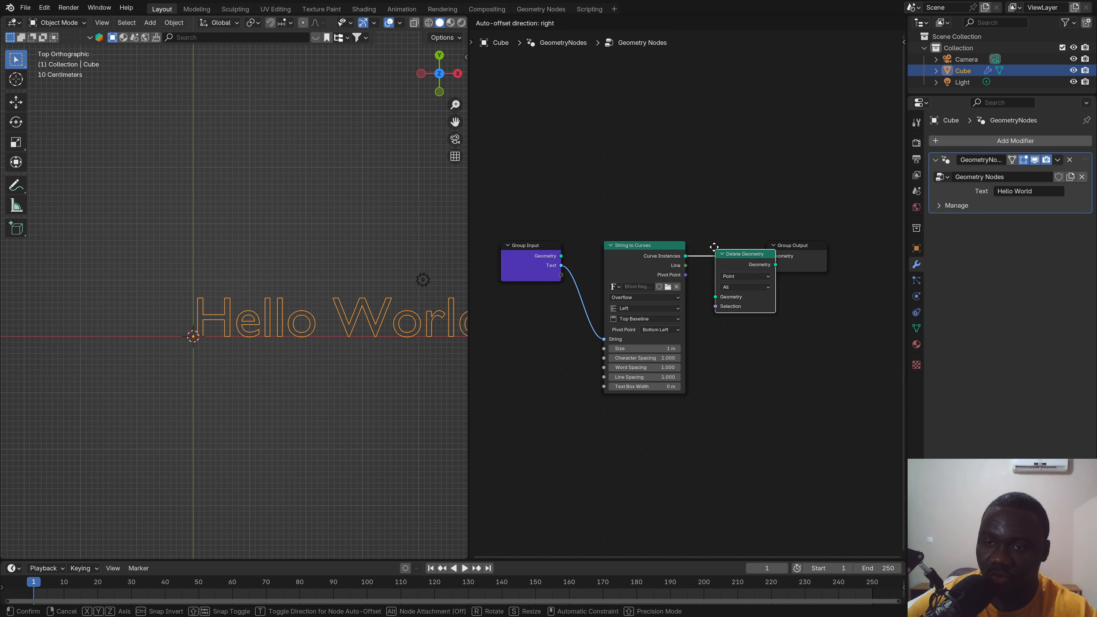
pyautogui.click(708, 245)
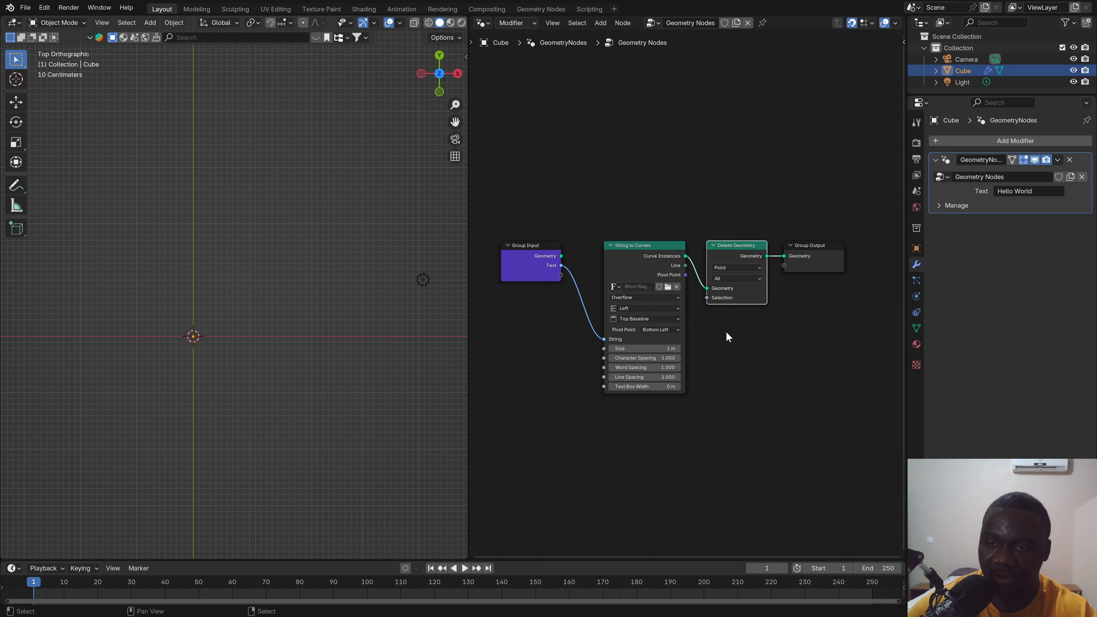
# Step: Add an Index node below String to Curves, linked to the Delete Geometry node's Selection input
pyautogui.scroll(1, 710, 260)
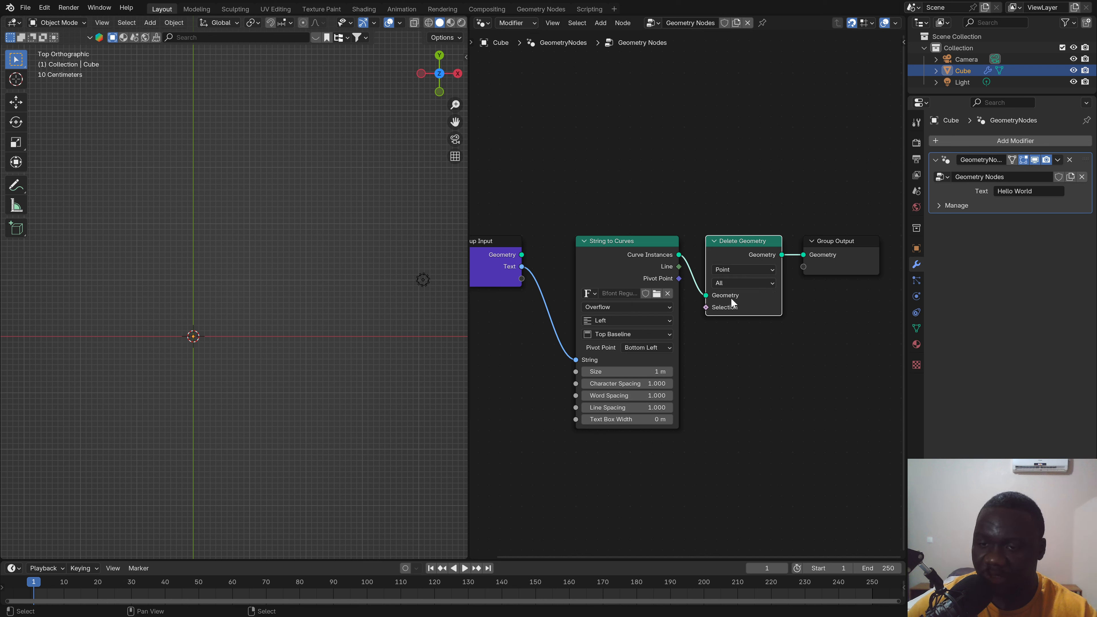
pyautogui.scroll(-2, 721, 341)
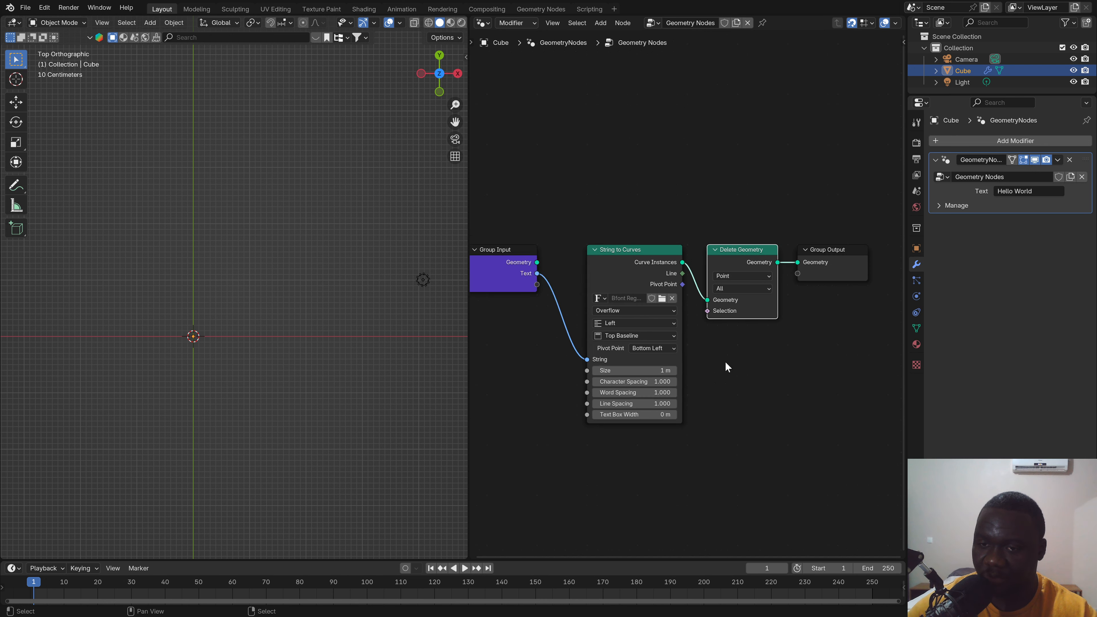
pyautogui.moveTo(735, 311); pyautogui.dragTo(750, 223, button='middle')
pyautogui.scroll(1, 759, 240)
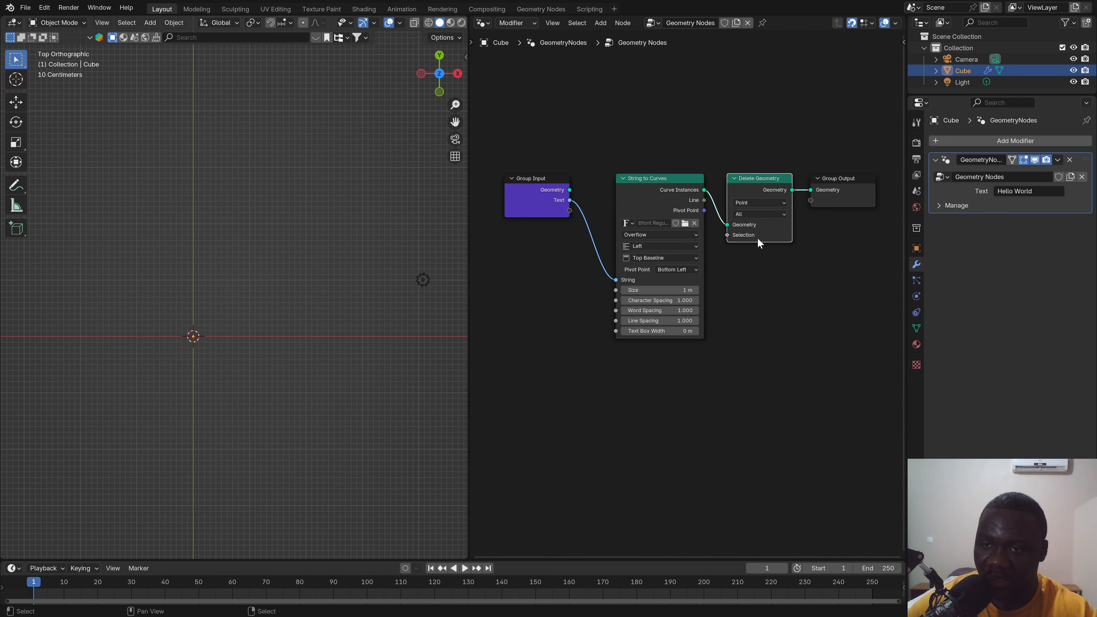
pyautogui.moveTo(726, 237); pyautogui.dragTo(760, 399)
pyautogui.moveTo(715, 401); pyautogui.dragTo(712, 401)
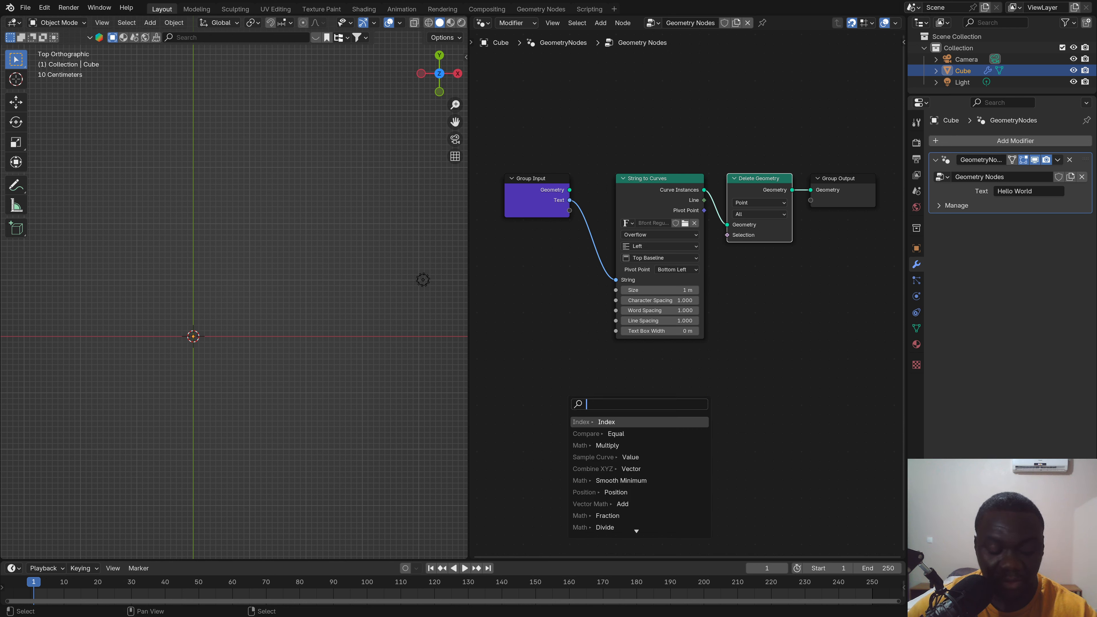
pyautogui.write('in')
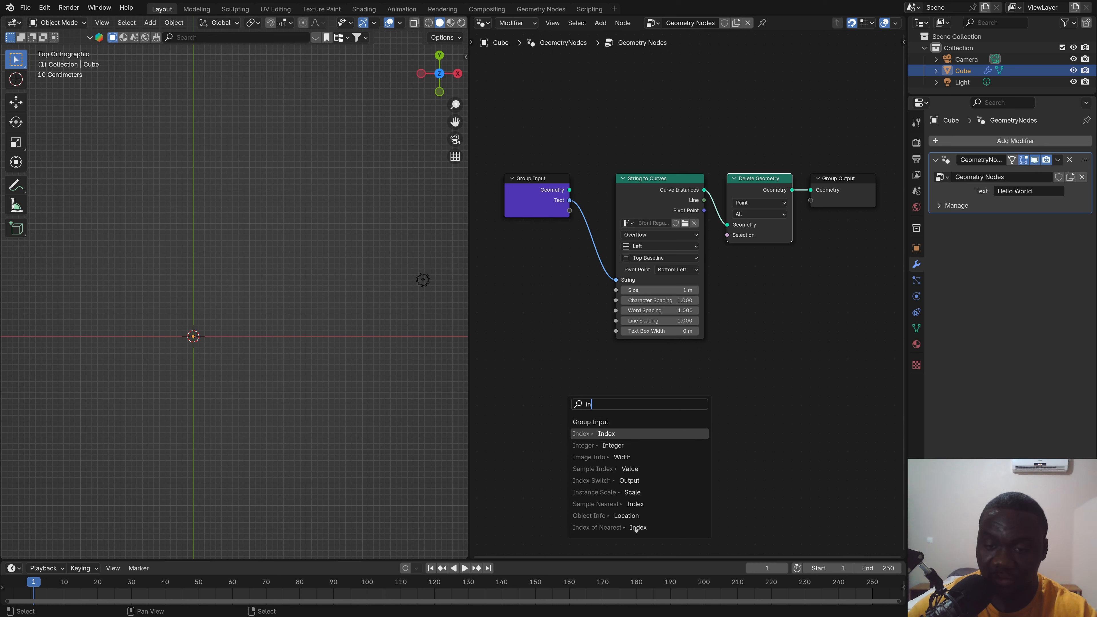
pyautogui.press('Return')
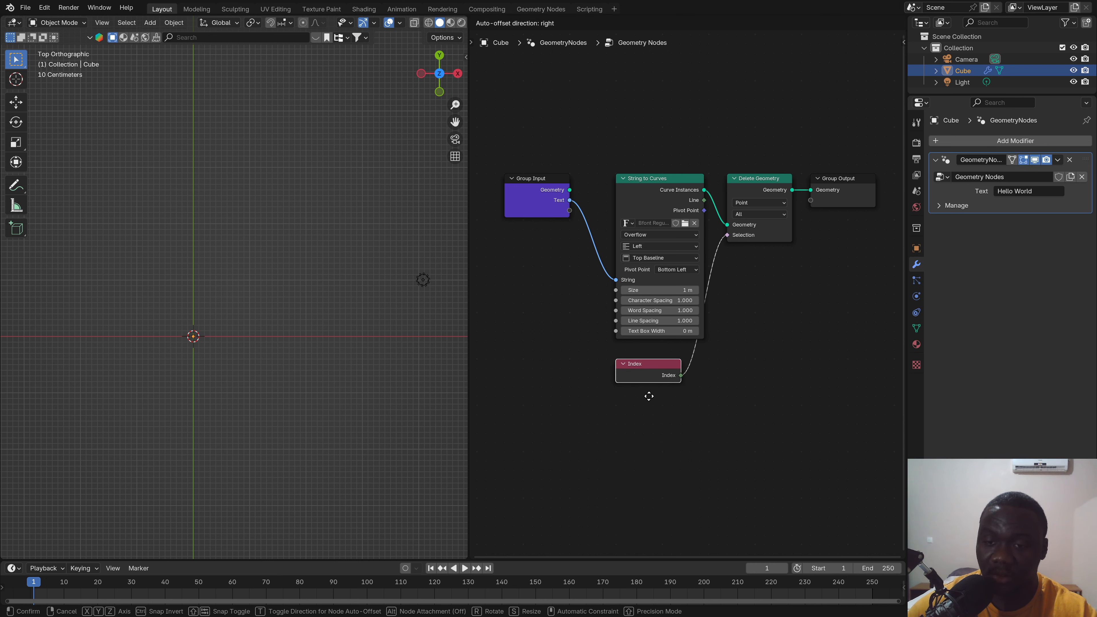
pyautogui.click(649, 396)
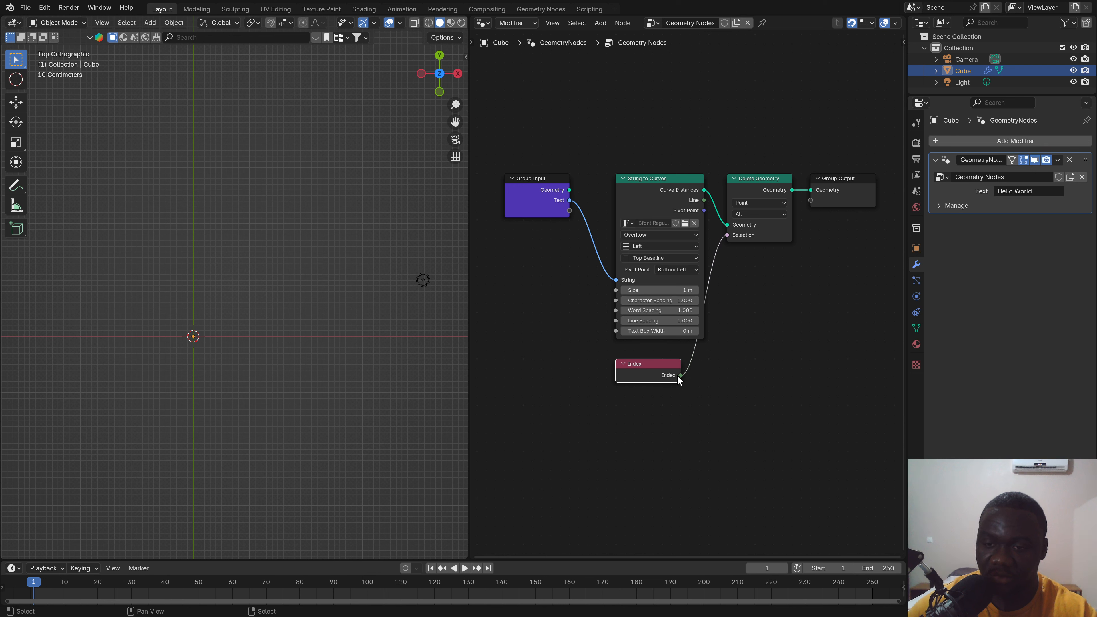
# Step: Add an integer Equal compare node fed by Index and connect its Result to Delete Geometry's Selection
pyautogui.moveTo(681, 375); pyautogui.dragTo(720, 396)
pyautogui.write('equ')
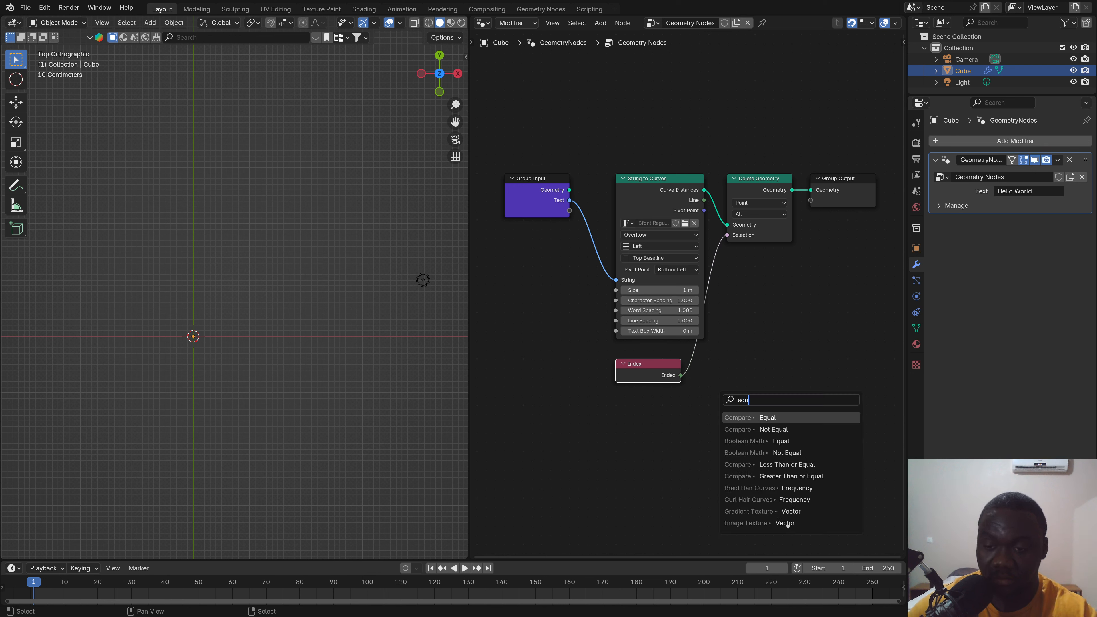
pyautogui.press('Return')
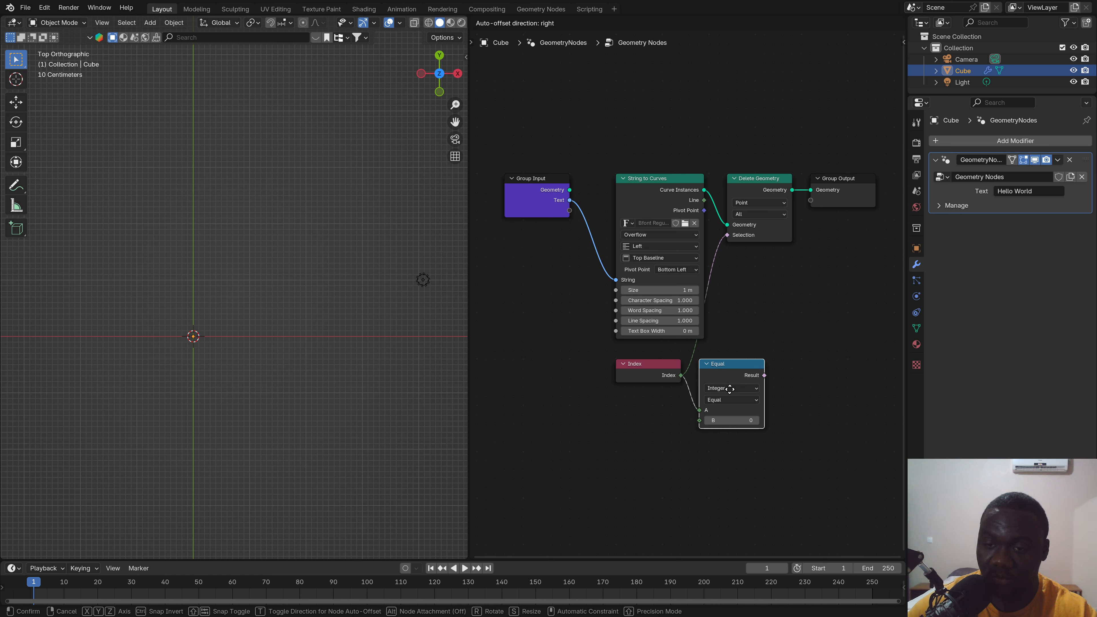
pyautogui.click(734, 386)
pyautogui.moveTo(765, 375); pyautogui.dragTo(728, 236)
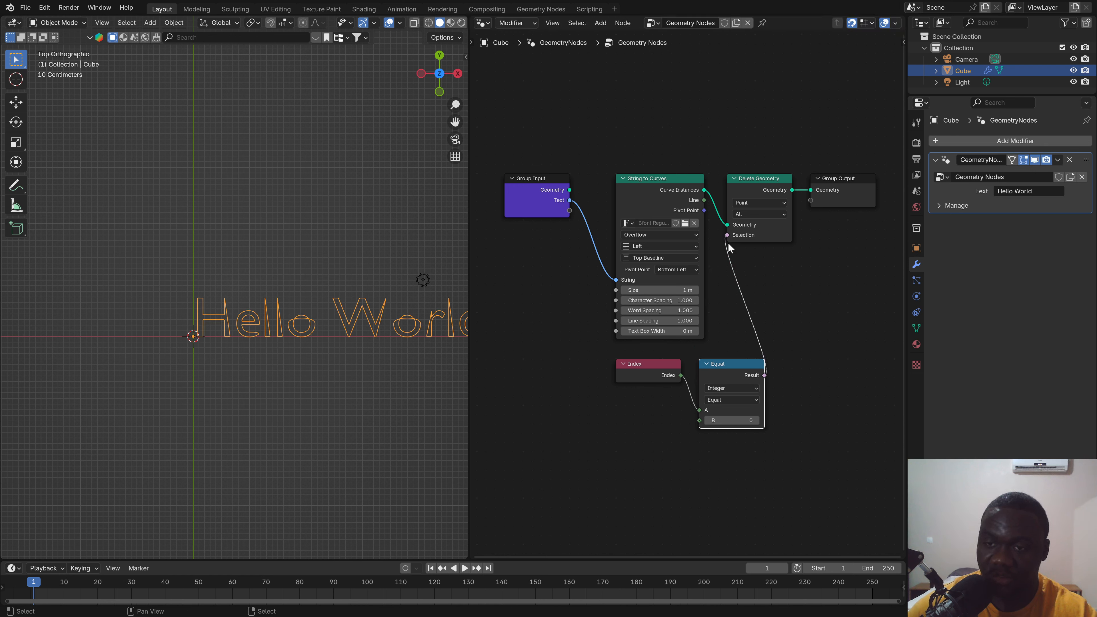
# Step: Step the Equal node's B value up to 5 to test deleting individual points
pyautogui.moveTo(735, 420)
pyautogui.keyDown('shift'); pyautogui.mouseDown()
pyautogui.moveTo(757, 420)
pyautogui.moveTo(734, 420)
pyautogui.mouseUp(); pyautogui.keyUp('shift')
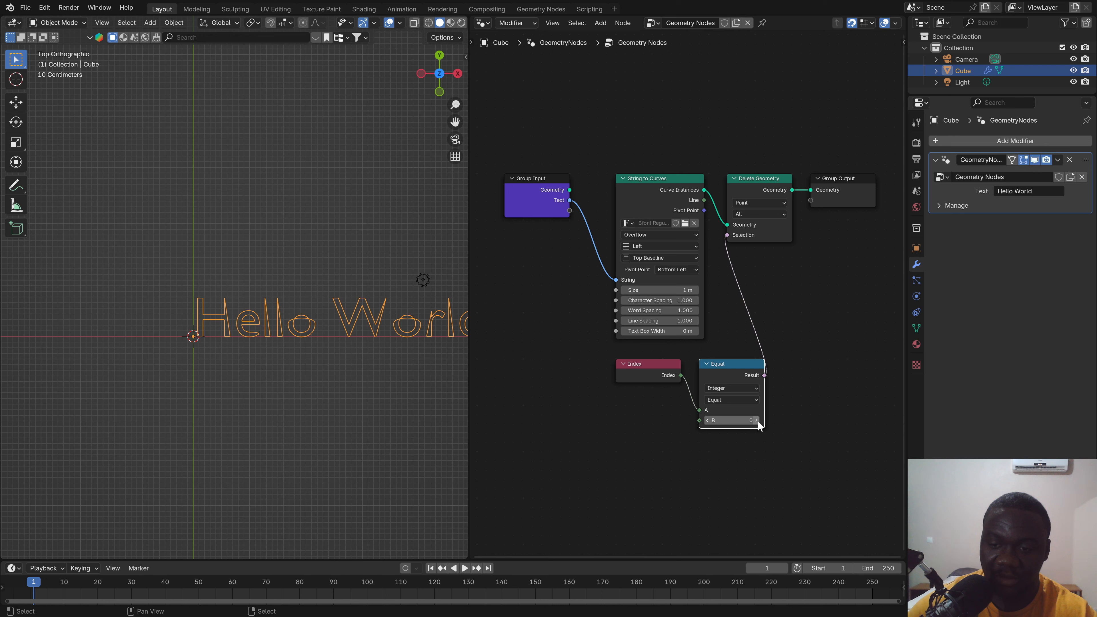
pyautogui.click(758, 421)
pyautogui.click(758, 421)
pyautogui.click(758, 421)
pyautogui.click(758, 421)
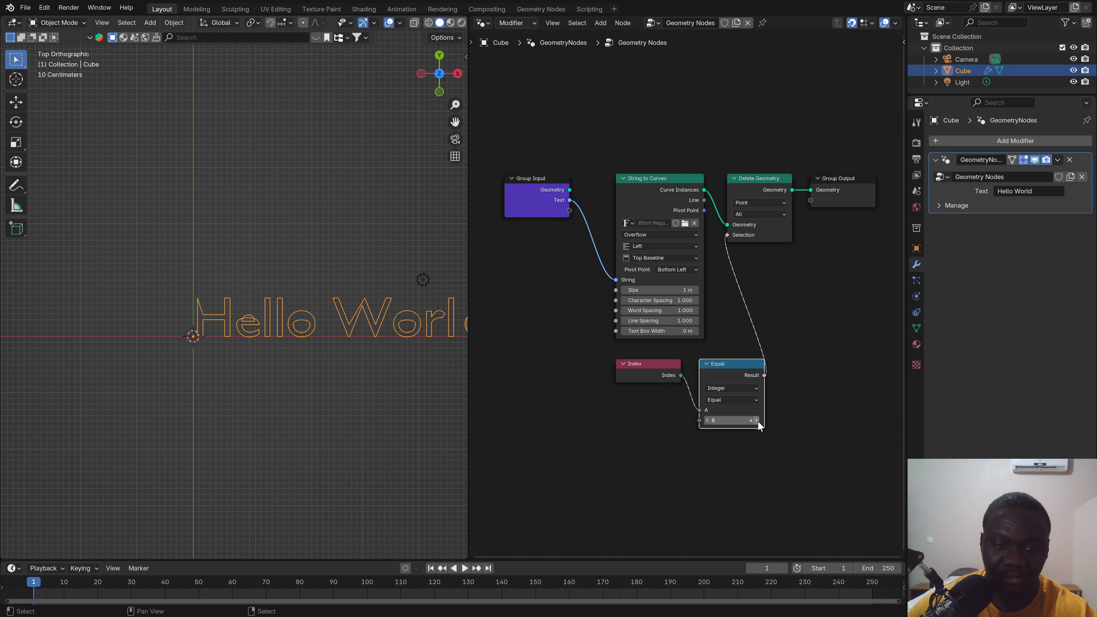
pyautogui.click(758, 421)
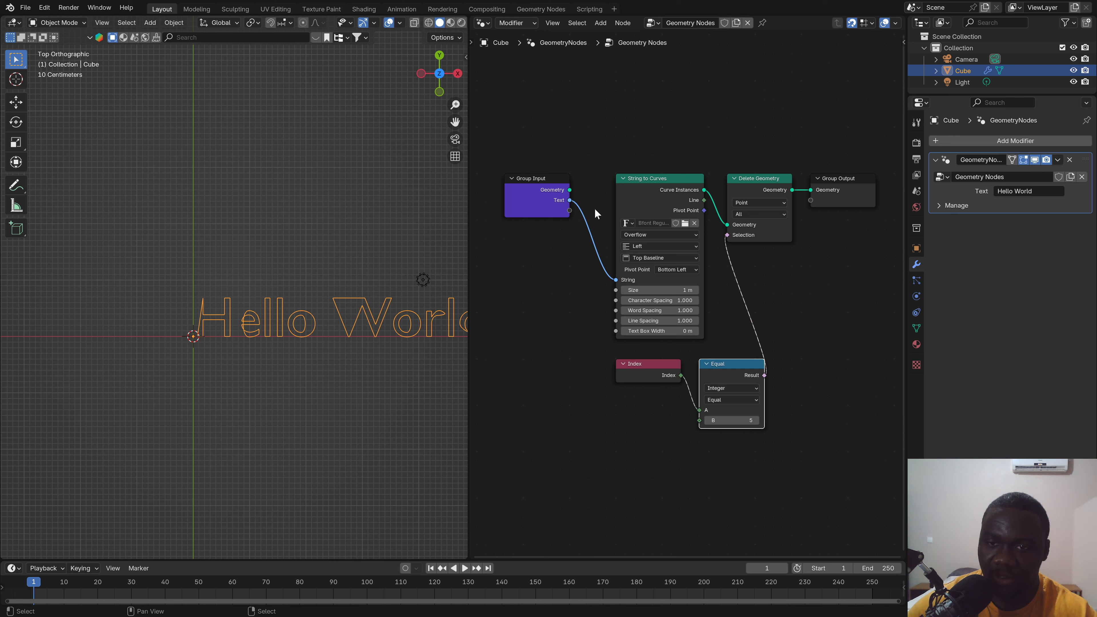
# Step: Set the Delete Geometry domain to Instance and the Equal node's B value to 0
pyautogui.click(753, 204)
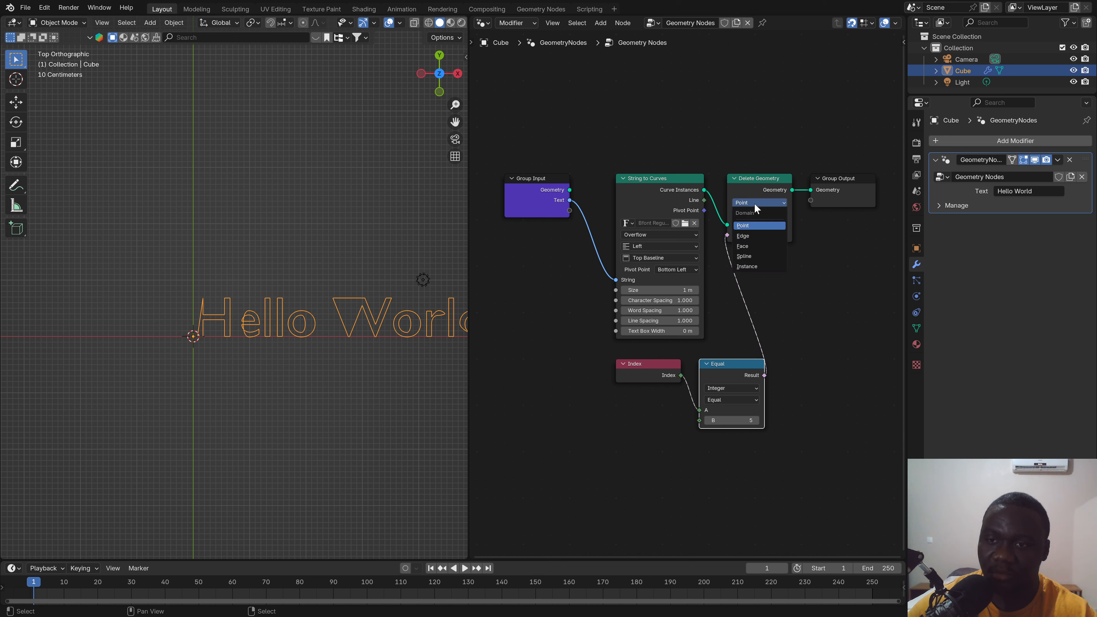
pyautogui.click(748, 268)
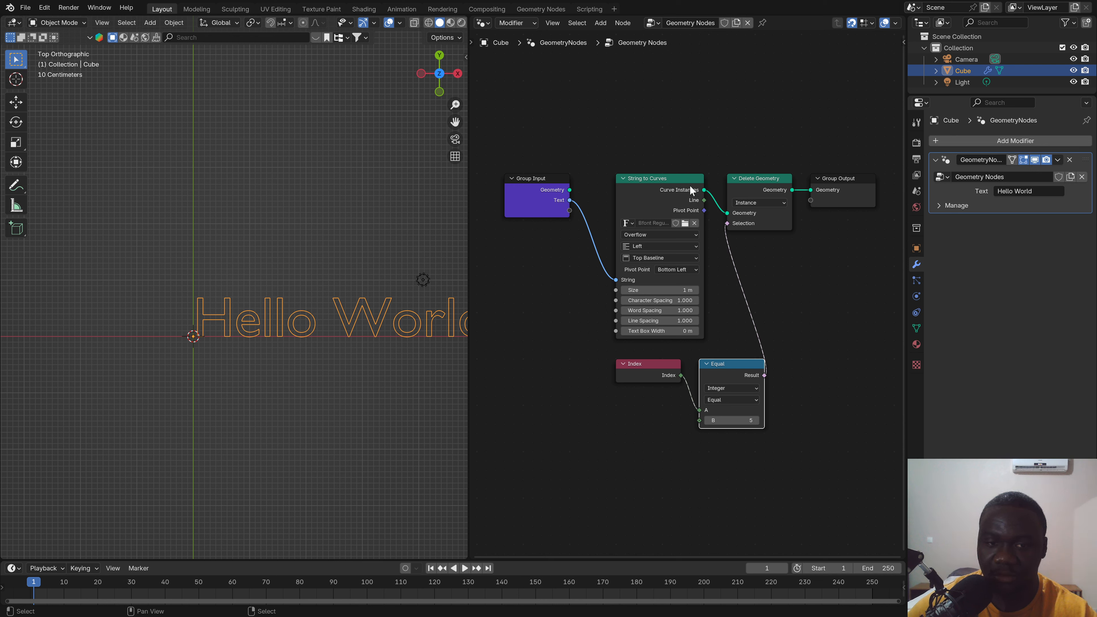
pyautogui.click(744, 421)
pyautogui.write('0')
pyautogui.press('Return')
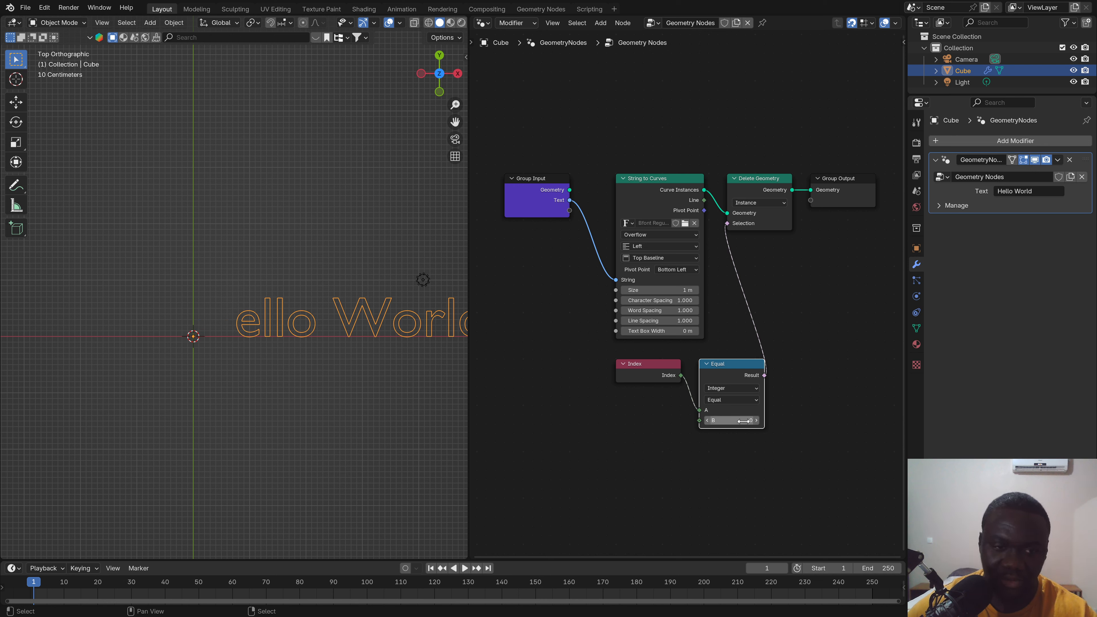
# Step: Step the Equal node's B value up past 7 to test deleting individual letters, and reset it to 0
pyautogui.click(757, 420)
pyautogui.click(756, 420)
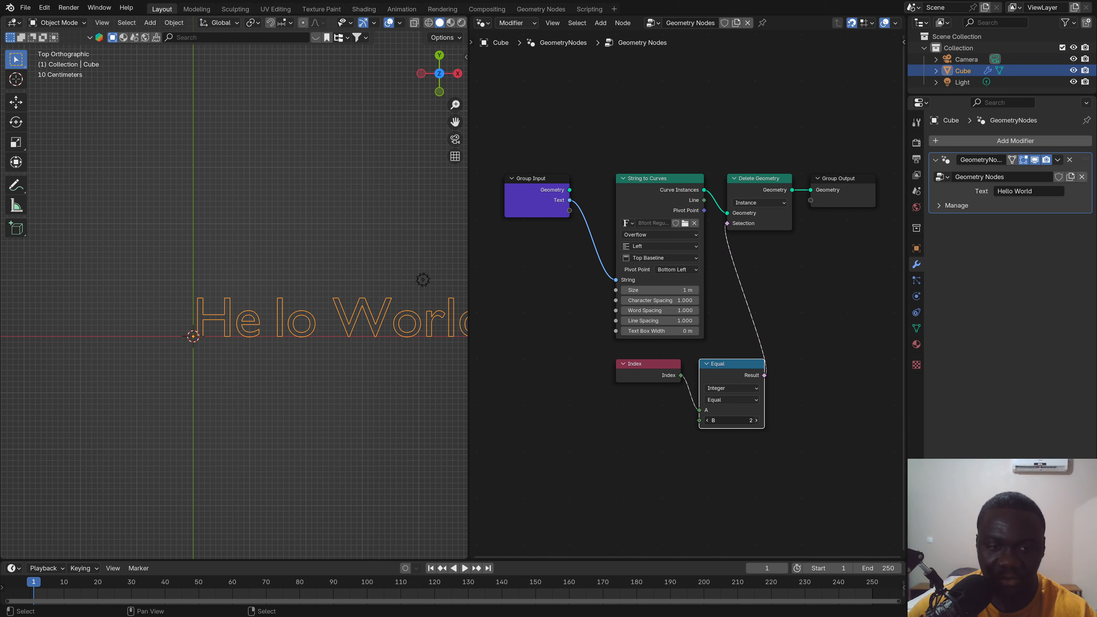
pyautogui.click(757, 420)
pyautogui.click(757, 420)
pyautogui.click(757, 420)
pyautogui.click(757, 420)
pyautogui.click(757, 420)
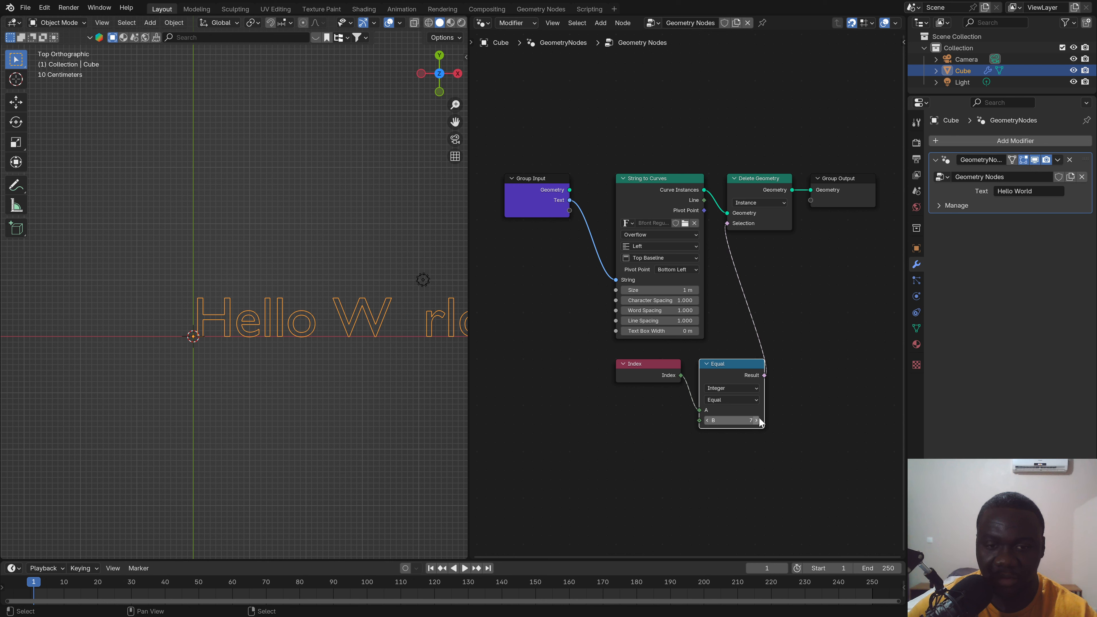
pyautogui.click(757, 420)
pyautogui.click(741, 421)
pyautogui.write('0')
pyautogui.press('Return')
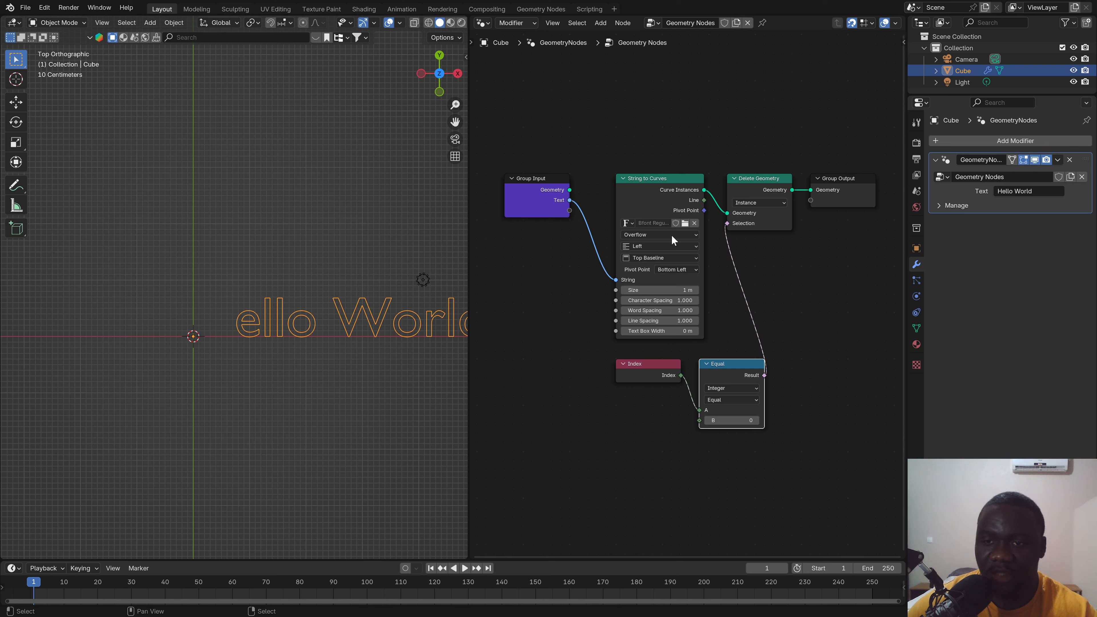
# Step: Add a String Length node below the Group Input node and feed it the Group Input's Text
pyautogui.scroll(-1, 700, 265)
pyautogui.moveTo(714, 275); pyautogui.dragTo(735, 268, button='middle')
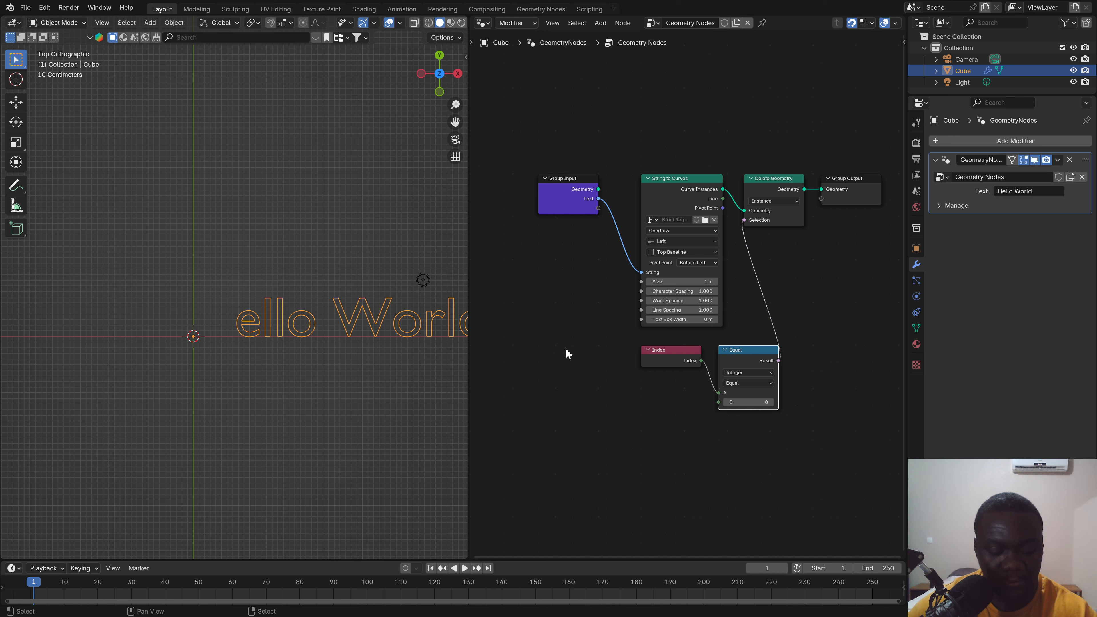
pyautogui.hotkey('shift', 'a')
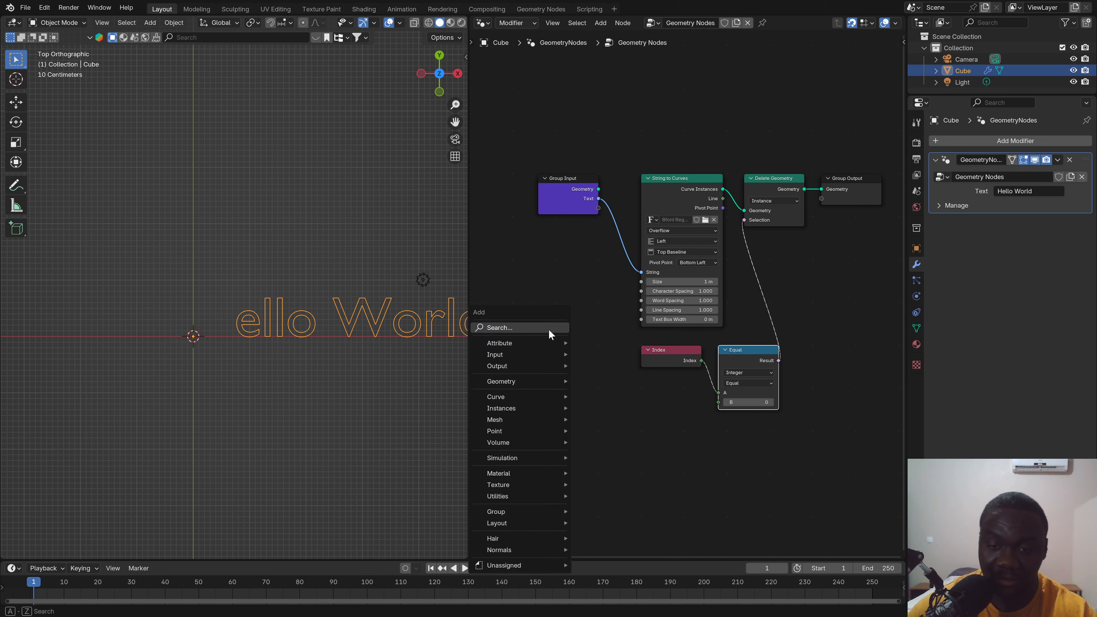
pyautogui.click(552, 328)
pyautogui.write('string')
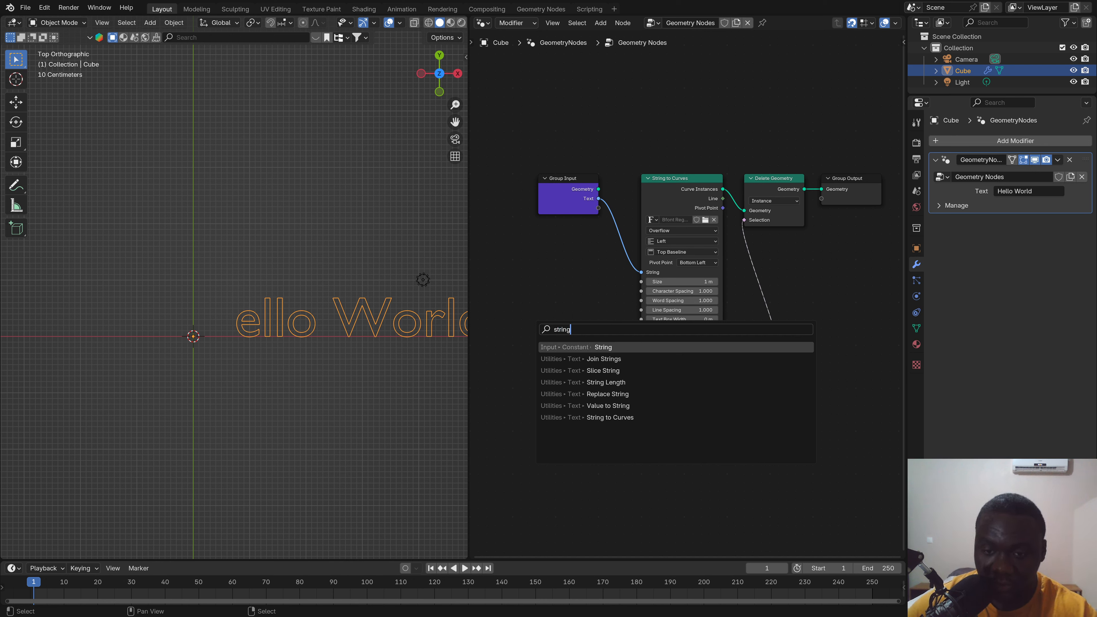
pyautogui.press('Down')
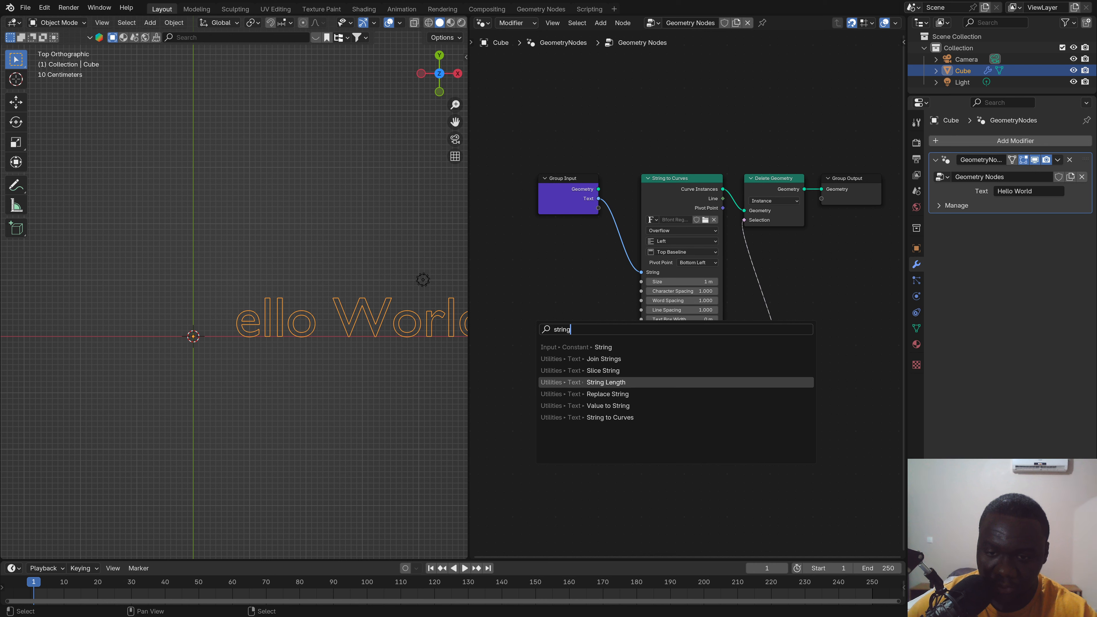
pyautogui.press('Return')
pyautogui.click(590, 339)
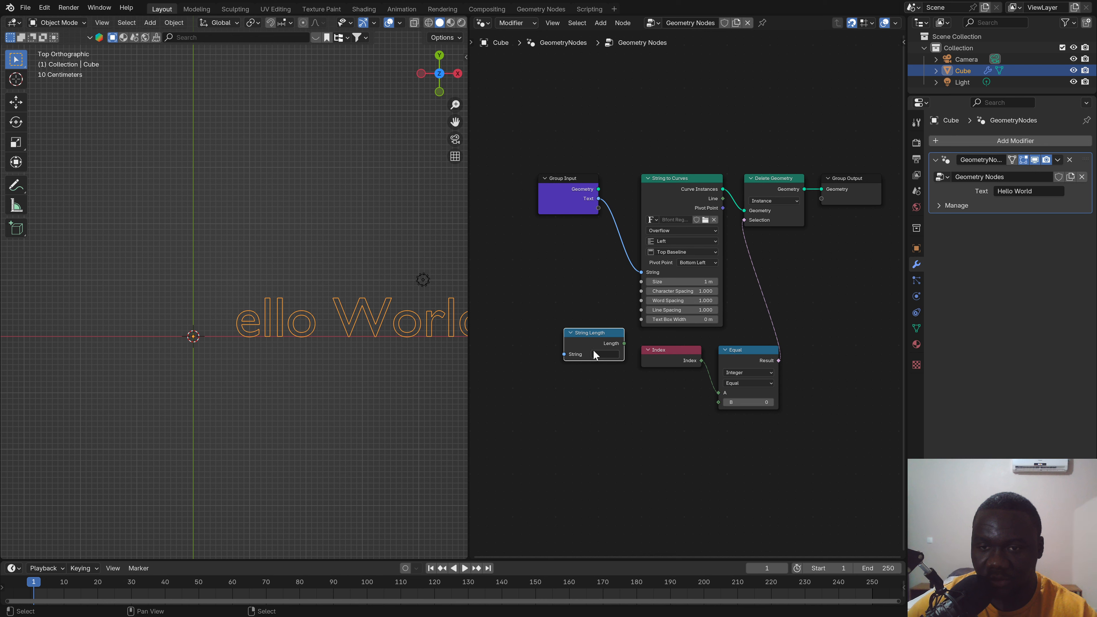
pyautogui.moveTo(593, 202); pyautogui.dragTo(564, 355)
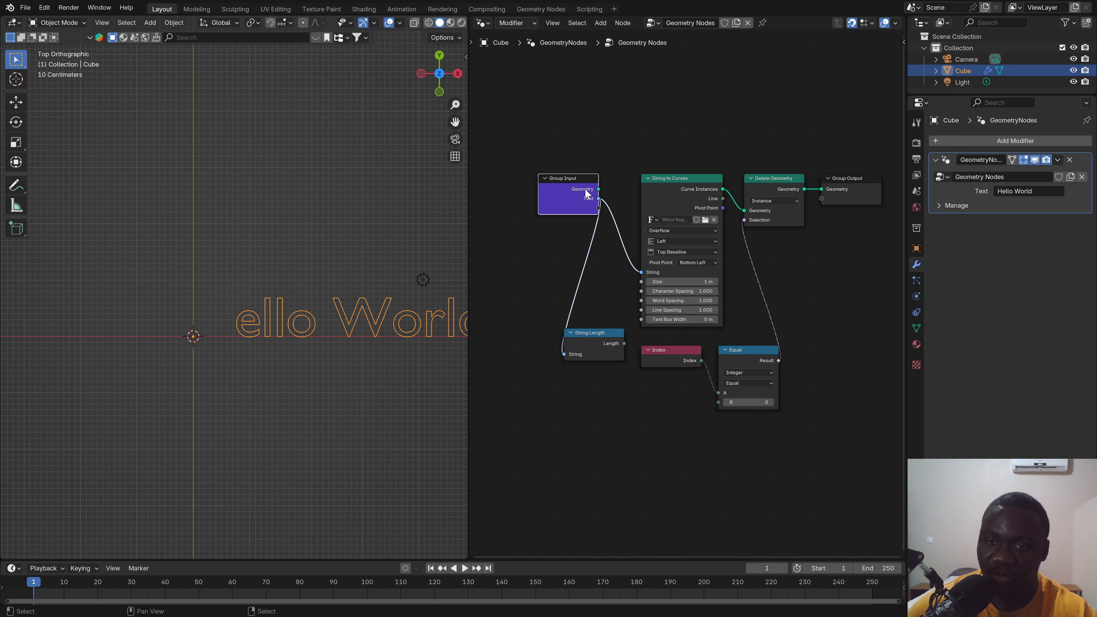
# Step: Link String Length to the Equal node's B input through a Multiply math node placed below the Index node
pyautogui.moveTo(624, 343); pyautogui.dragTo(719, 402)
pyautogui.moveTo(609, 349); pyautogui.dragTo(611, 406)
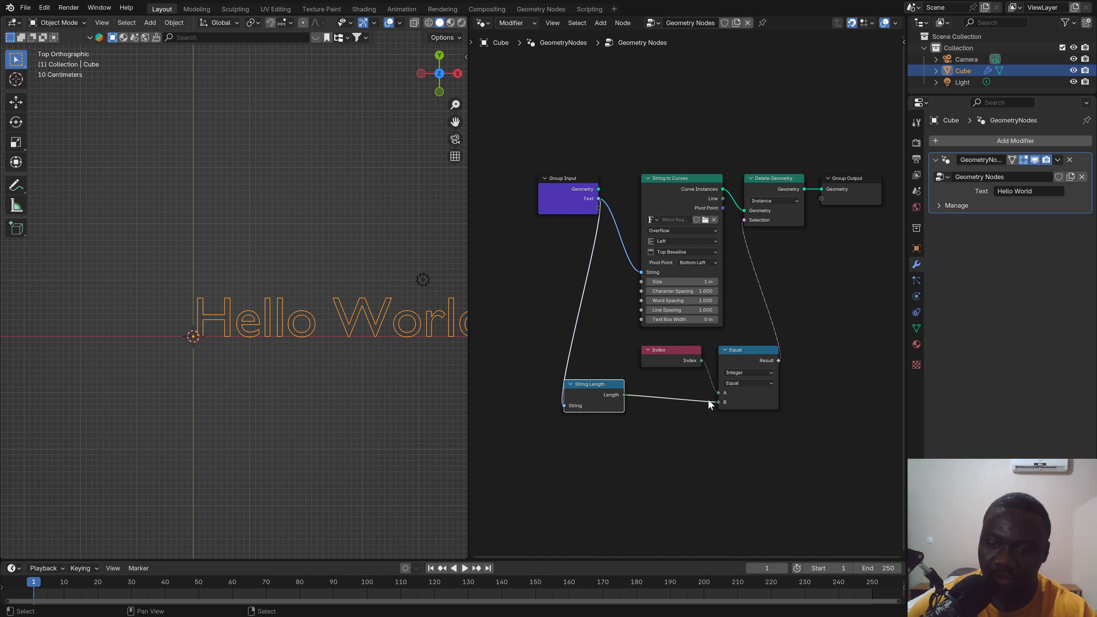
pyautogui.moveTo(623, 395); pyautogui.dragTo(655, 453)
pyautogui.write('mul')
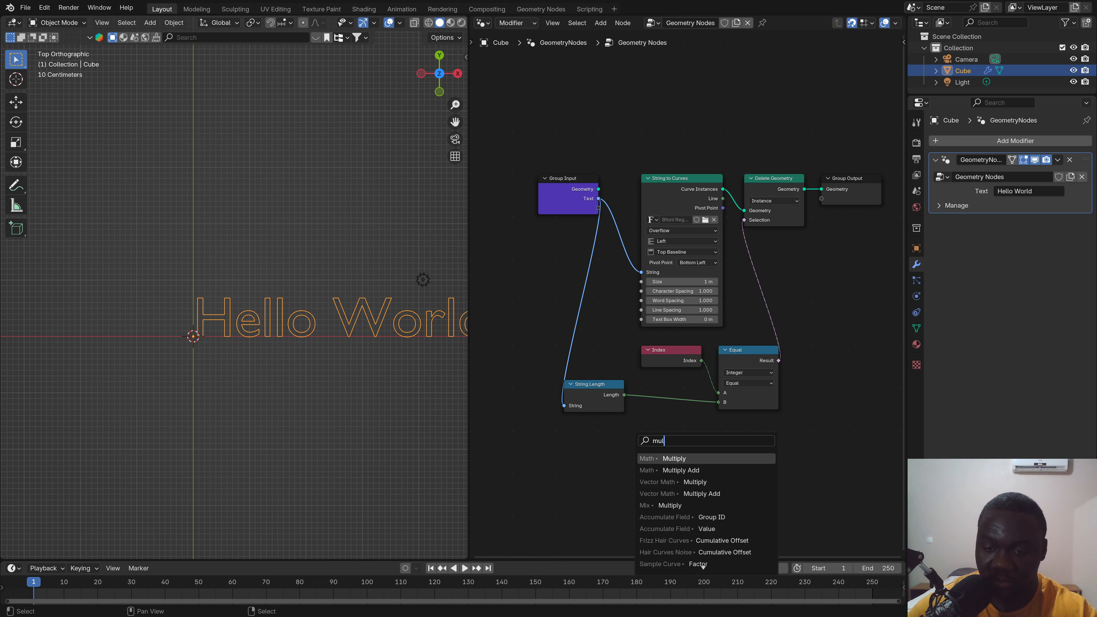
pyautogui.click(672, 459)
pyautogui.click(673, 434)
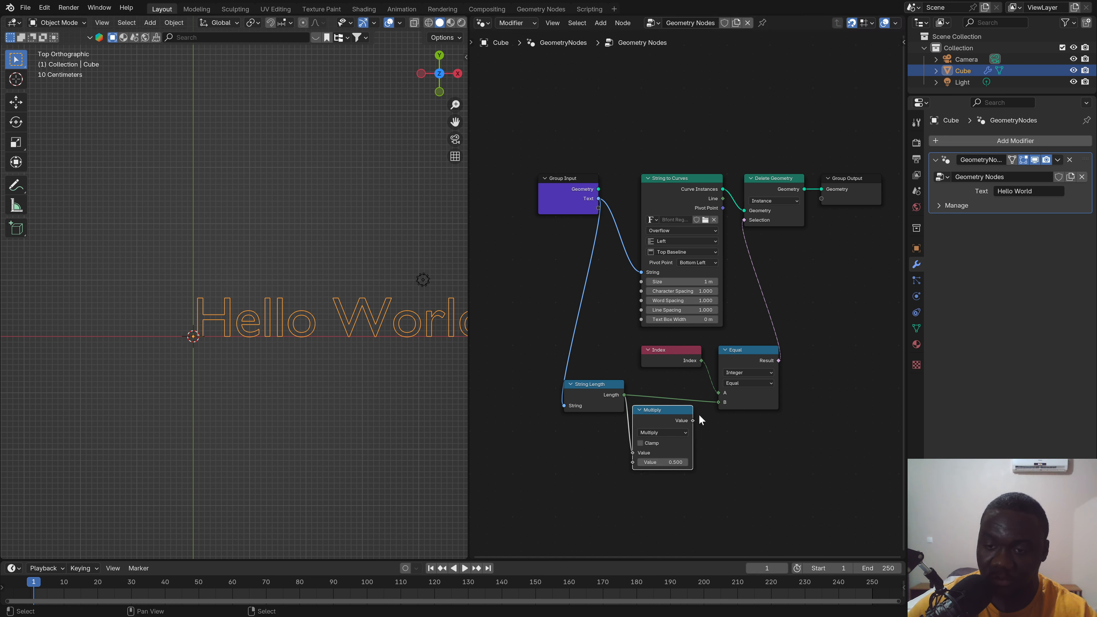
pyautogui.moveTo(693, 420); pyautogui.dragTo(720, 402)
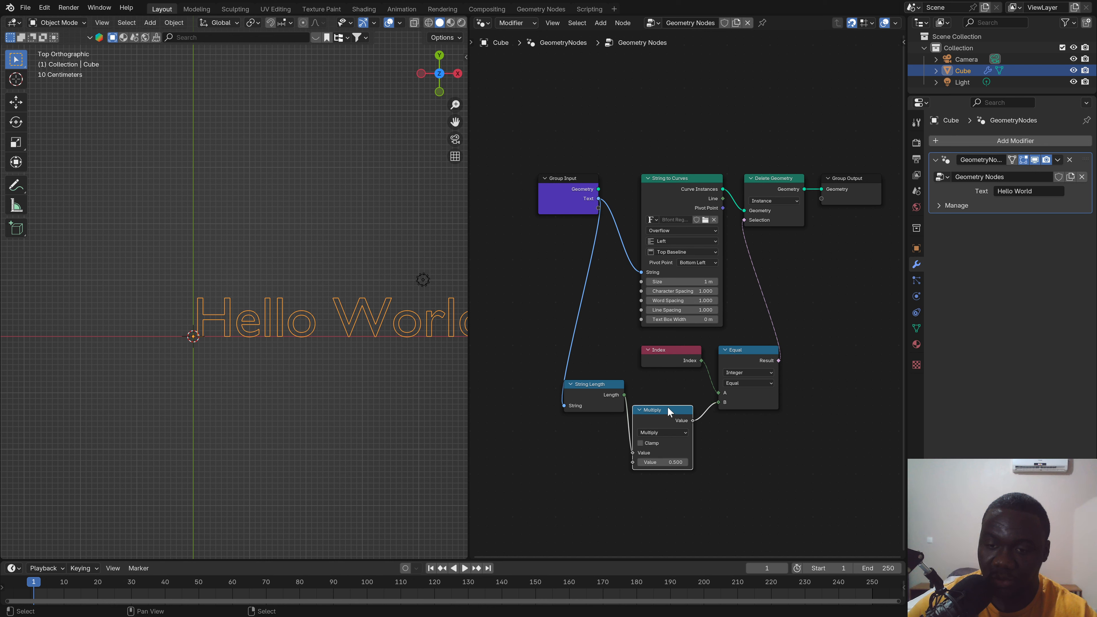
pyautogui.press('g')
pyautogui.click(676, 453)
pyautogui.keyDown('shift'); pyautogui.moveTo(676, 437); pyautogui.dragTo(732, 437); pyautogui.keyUp('shift')
pyautogui.press('Escape')
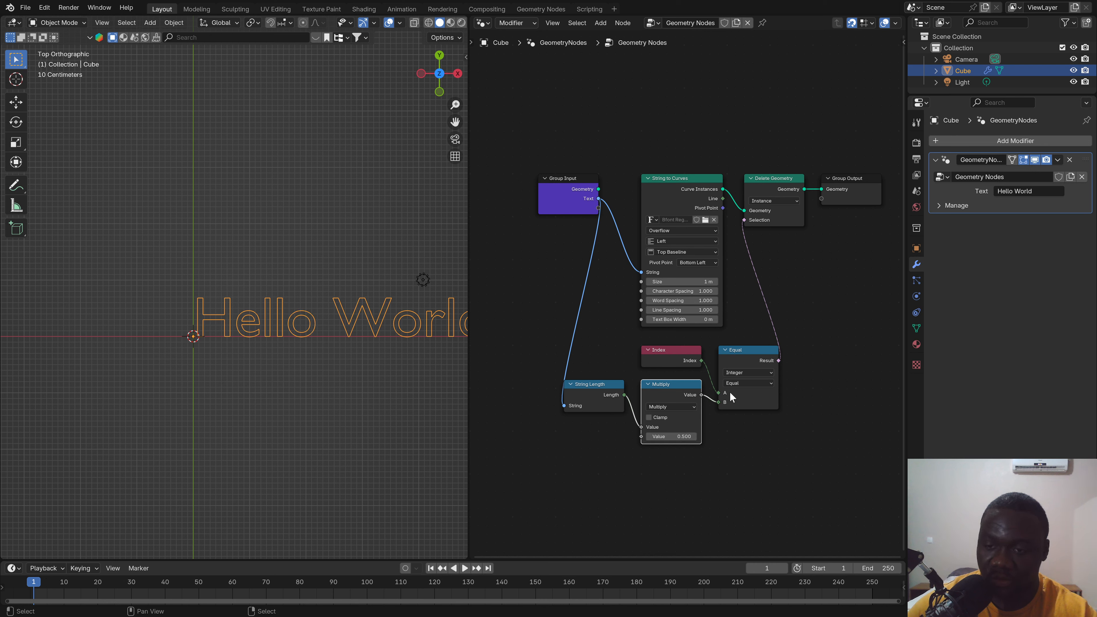
# Step: Change the compare operation from Equal to Less Than and widen the 3D viewport around the text
pyautogui.click(746, 384)
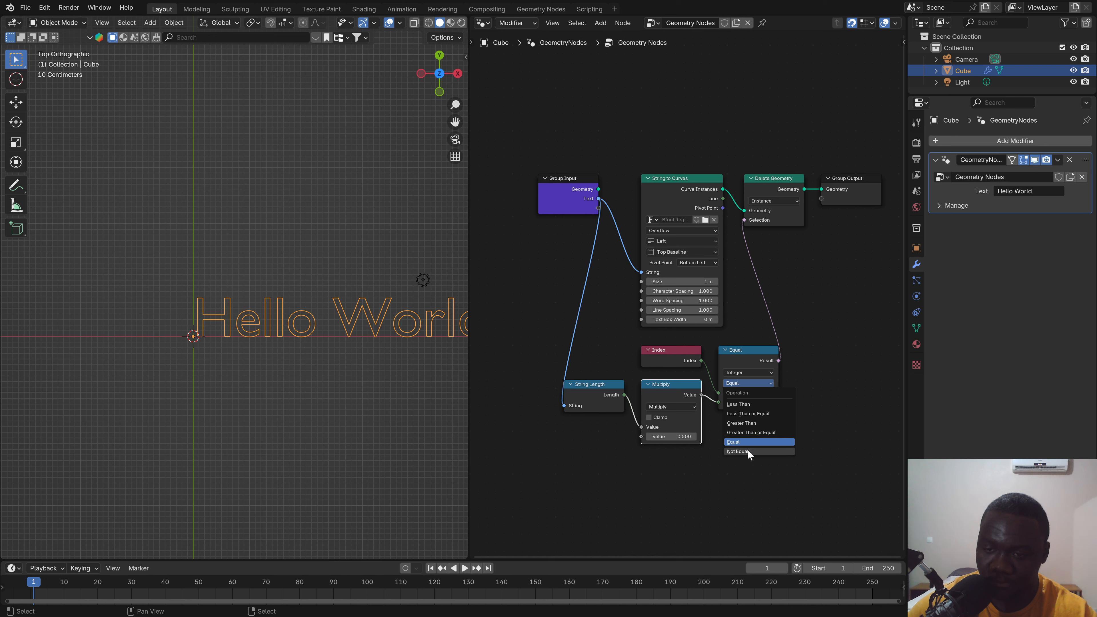
pyautogui.click(759, 403)
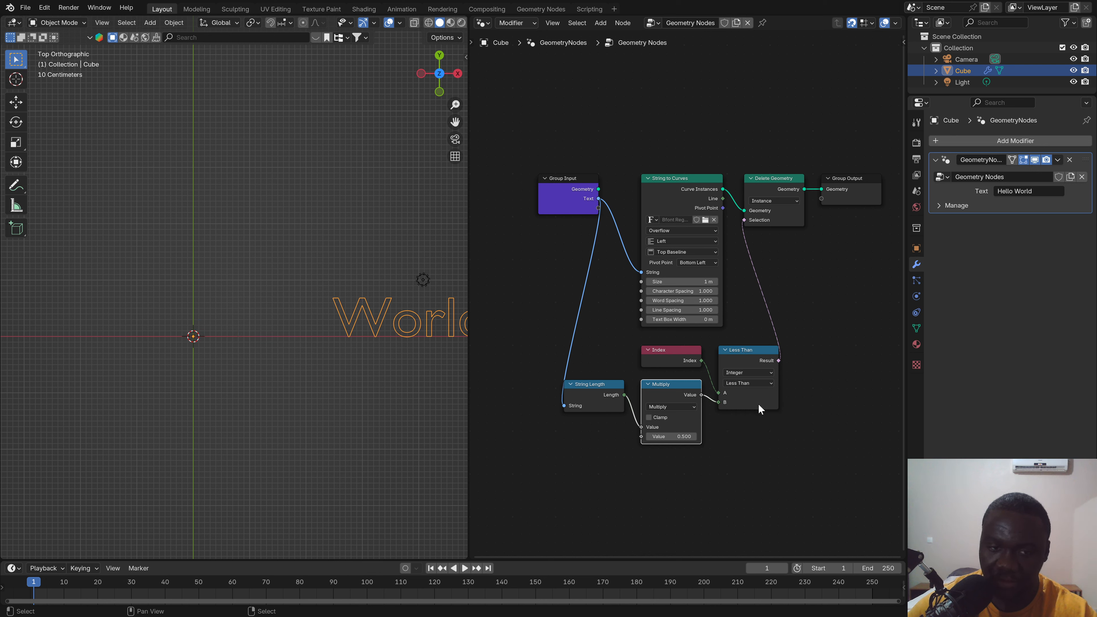
pyautogui.moveTo(681, 437)
pyautogui.mouseDown()
pyautogui.moveTo(709, 438)
pyautogui.moveTo(681, 437)
pyautogui.mouseUp()
pyautogui.keyDown('shift'); pyautogui.moveTo(341, 353); pyautogui.dragTo(269, 344, button='middle'); pyautogui.keyUp('shift')
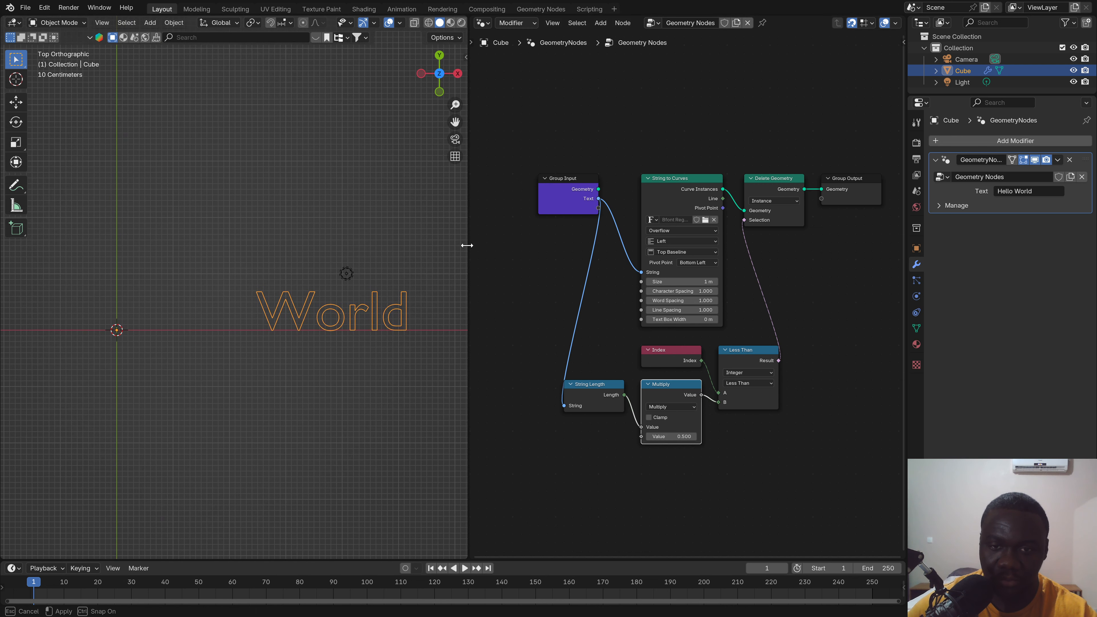
pyautogui.moveTo(469, 245); pyautogui.dragTo(573, 275)
pyautogui.scroll(1, 441, 327)
# Step: Set the Multiply node's second value to 1 and the compare operation to Greater Than
pyautogui.click(730, 437)
pyautogui.write('1')
pyautogui.press('Return')
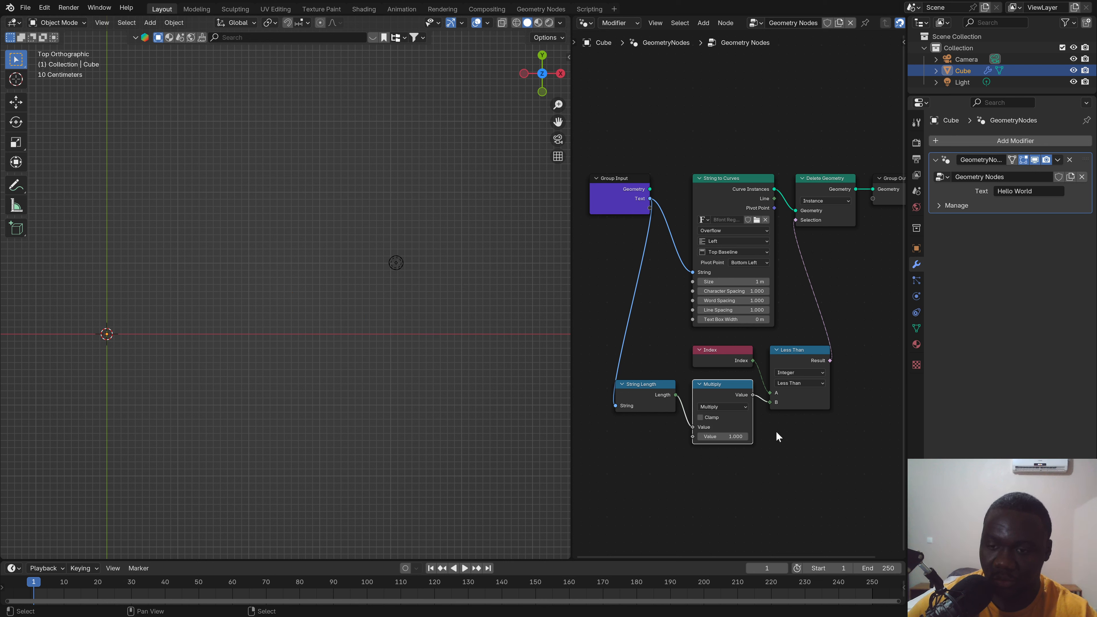
pyautogui.click(795, 383)
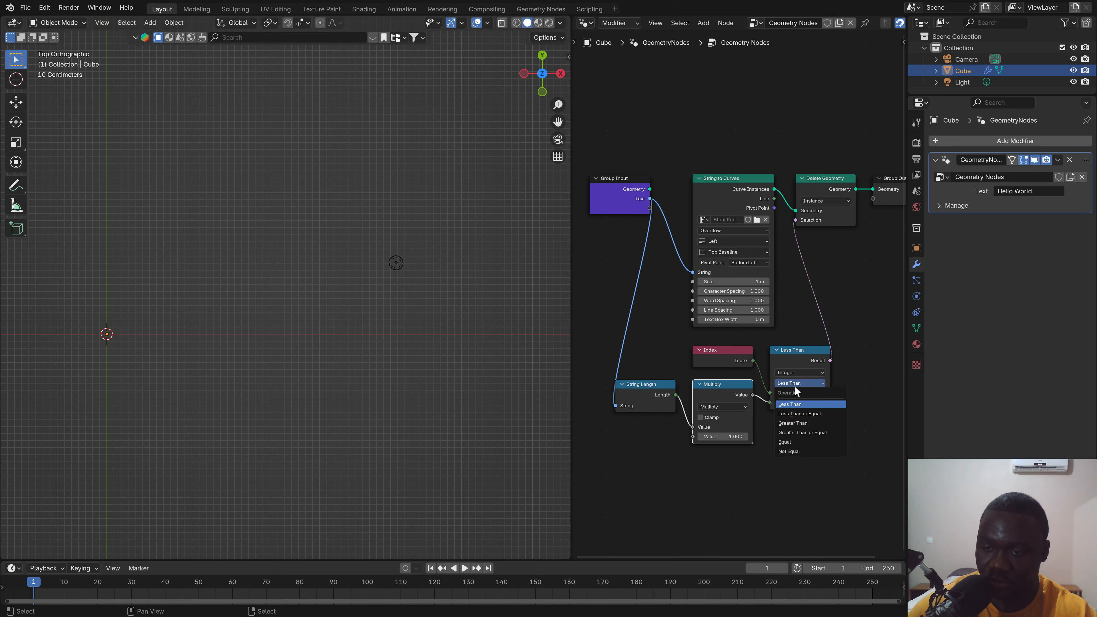
pyautogui.click(802, 422)
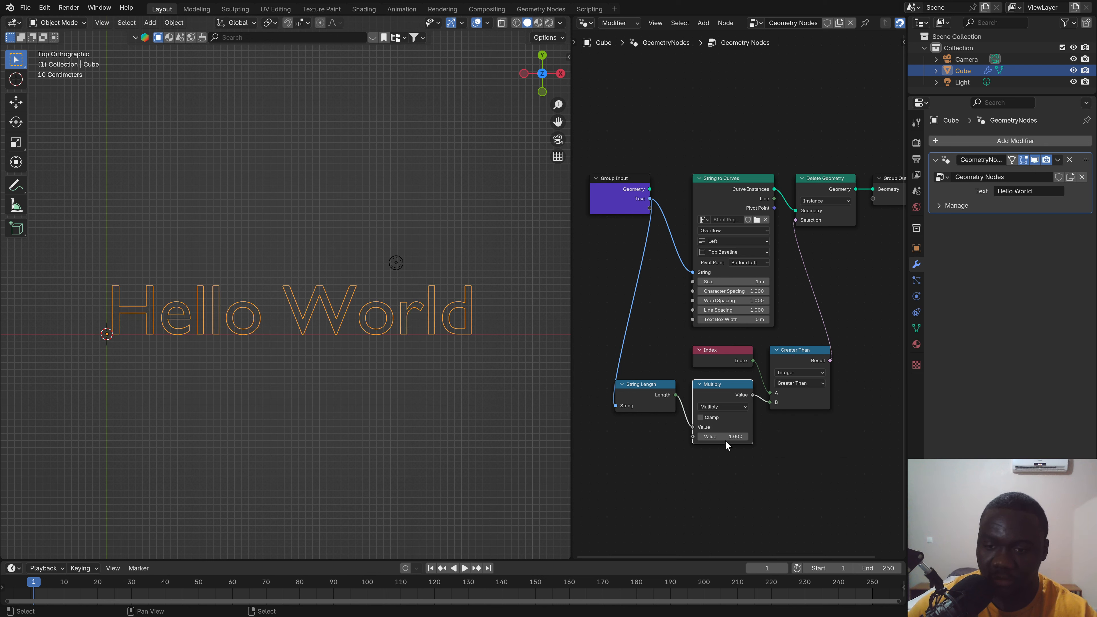
# Step: Set the compare operation to Greater Than or Equal, testing Multiply values from 0 upward and finishing at 1
pyautogui.moveTo(726, 437); pyautogui.dragTo(644, 437)
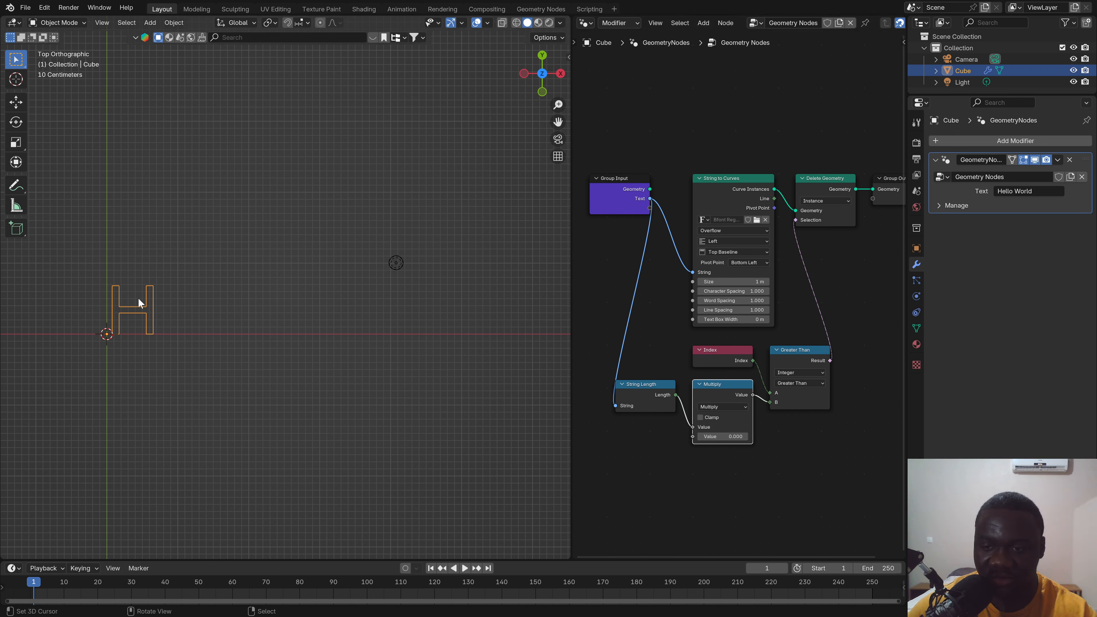
pyautogui.click(793, 382)
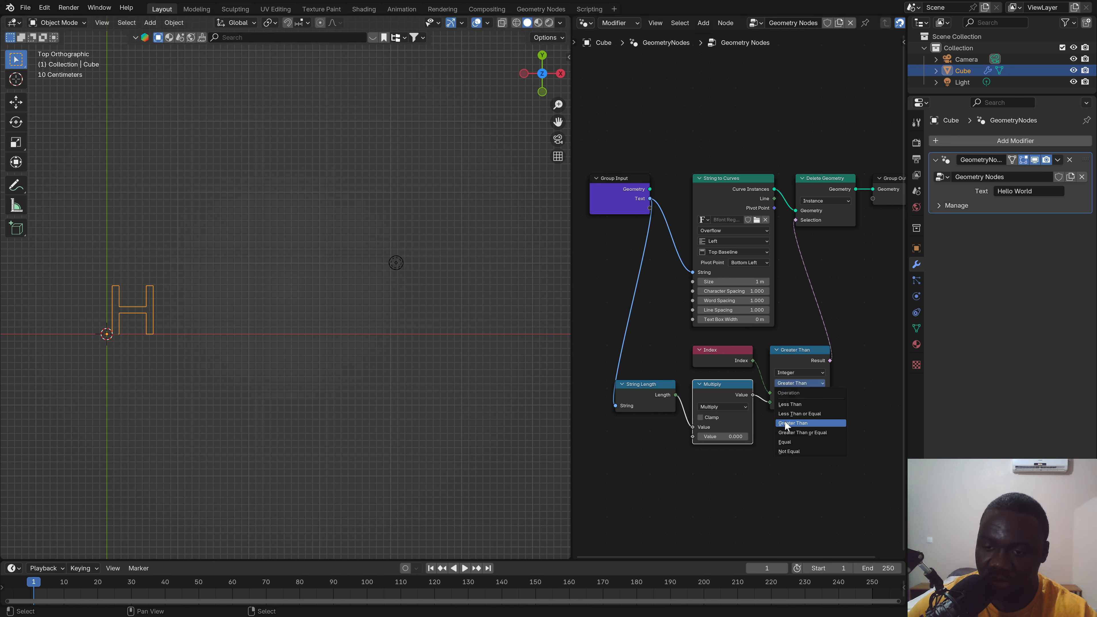
pyautogui.click(816, 433)
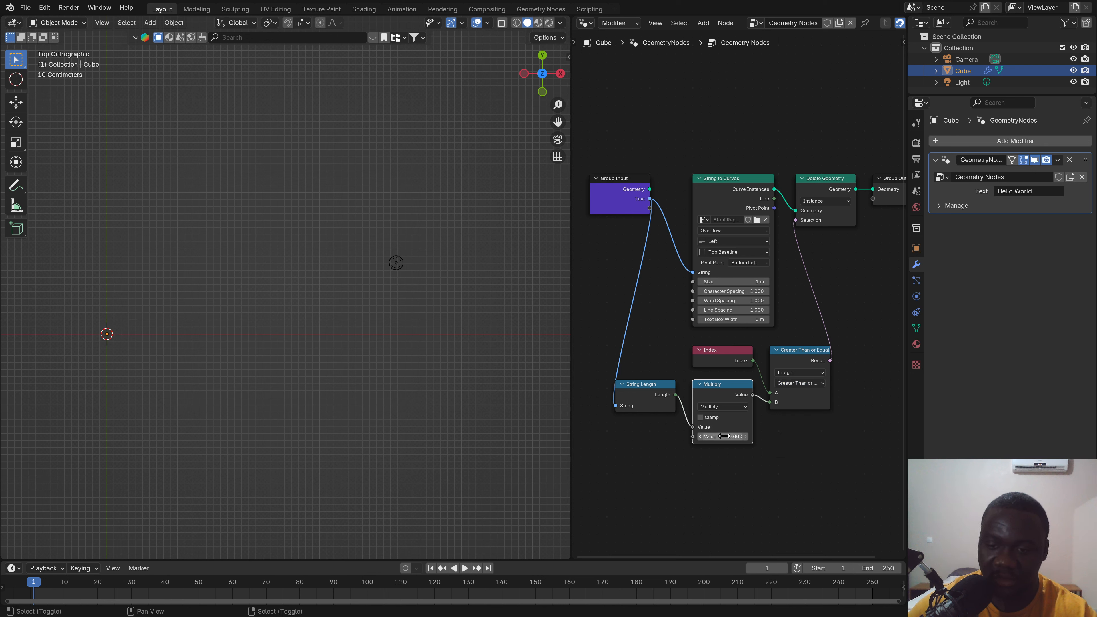
pyautogui.keyDown('shift'); pyautogui.moveTo(728, 436); pyautogui.dragTo(757, 436); pyautogui.keyUp('shift')
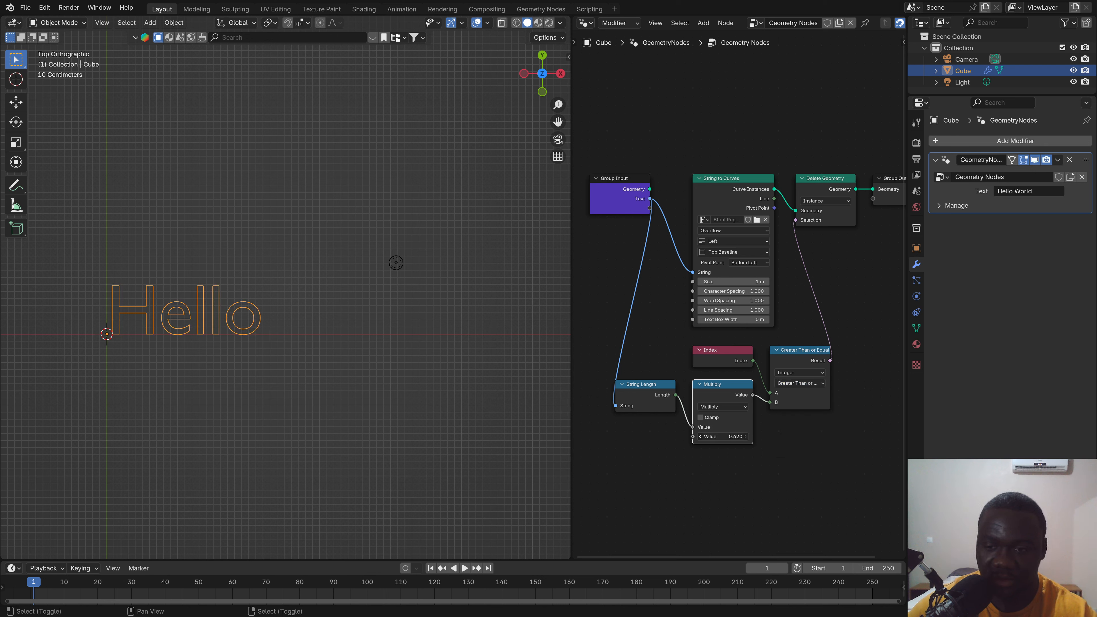
pyautogui.click(725, 437)
pyautogui.write('1')
pyautogui.press('Return')
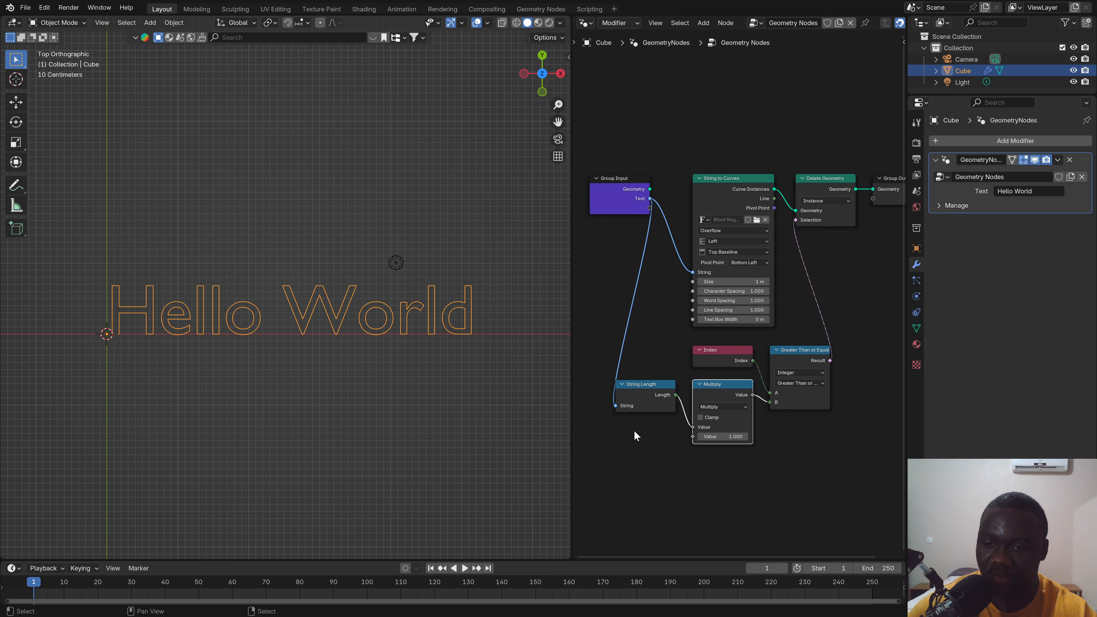
# Step: Duplicate the Group Input node beside String Length and connect the copy's Text output to its String input
pyautogui.scroll(-1, 655, 249)
pyautogui.moveTo(656, 249); pyautogui.dragTo(711, 225, button='middle')
pyautogui.click(688, 176)
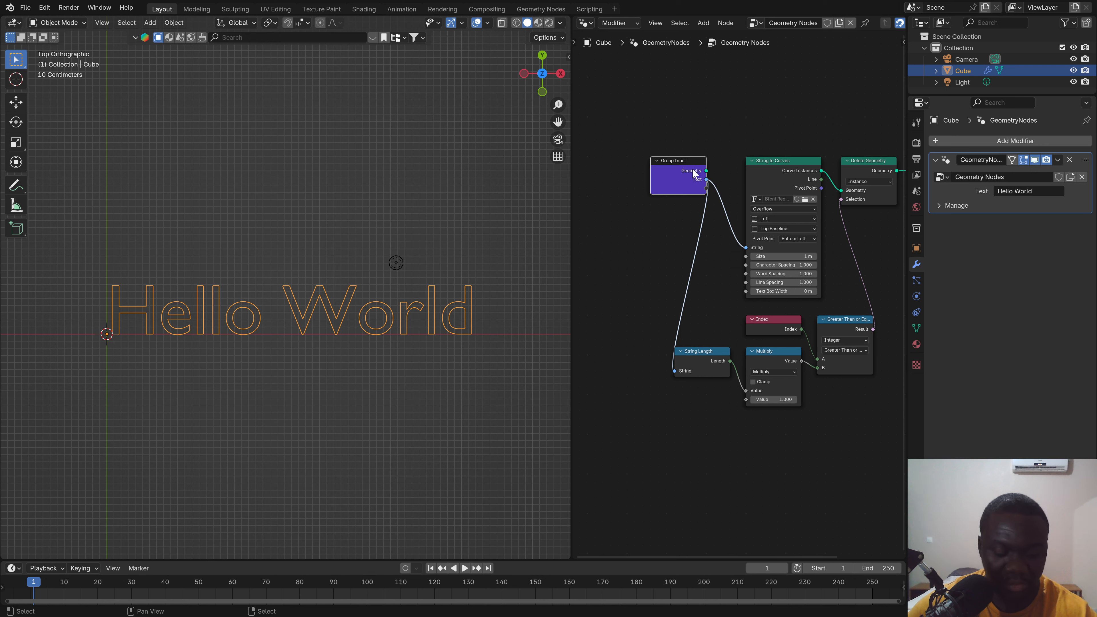
pyautogui.hotkey('shift', 'd')
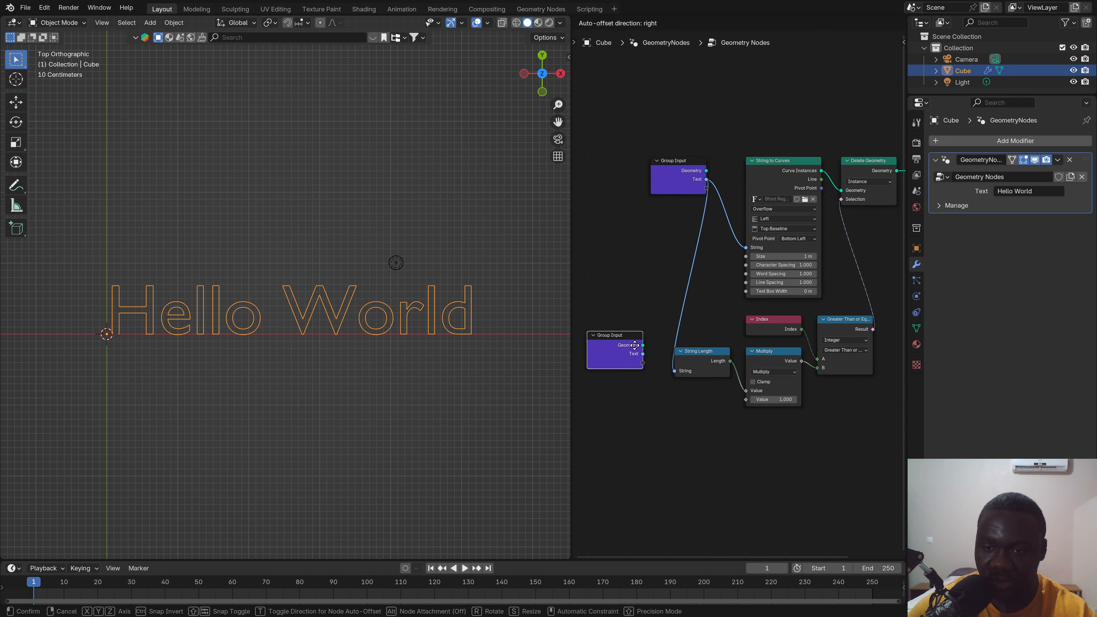
pyautogui.click(643, 353)
pyautogui.moveTo(651, 361); pyautogui.dragTo(675, 371)
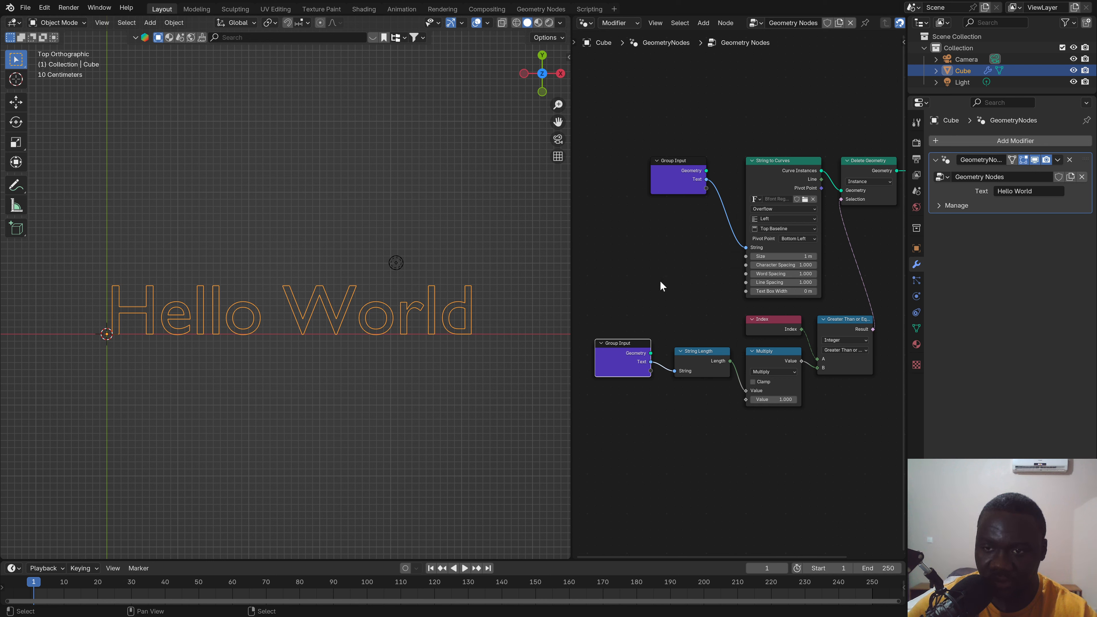
# Step: Expose the Multiply node's second value as a new group input through the duplicated Group Input node
pyautogui.scroll(-3, 665, 285)
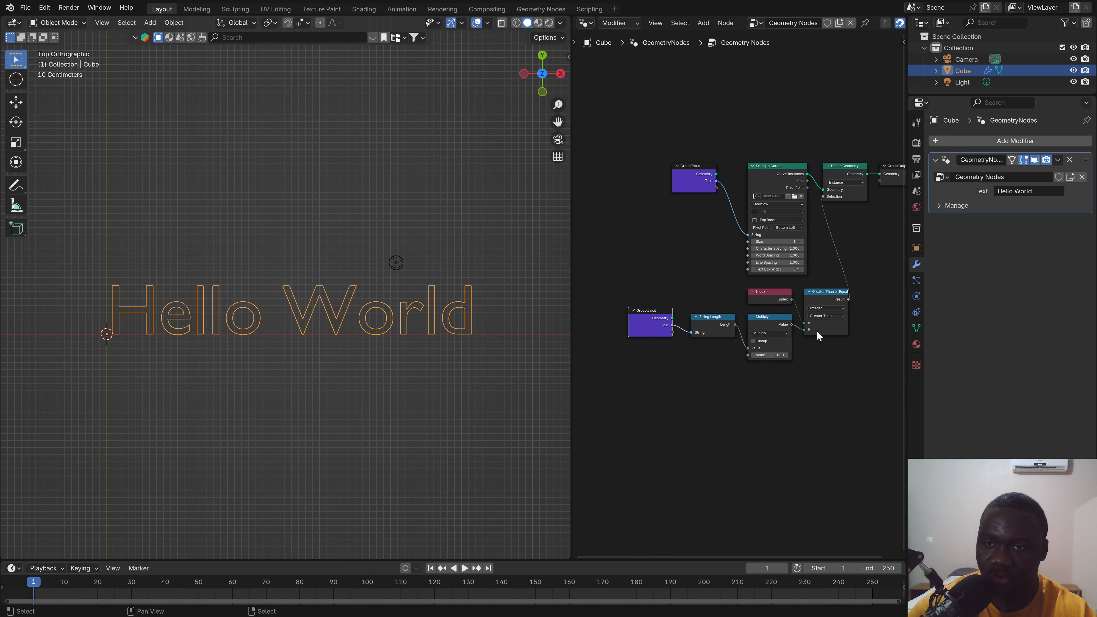
pyautogui.scroll(1, 760, 219)
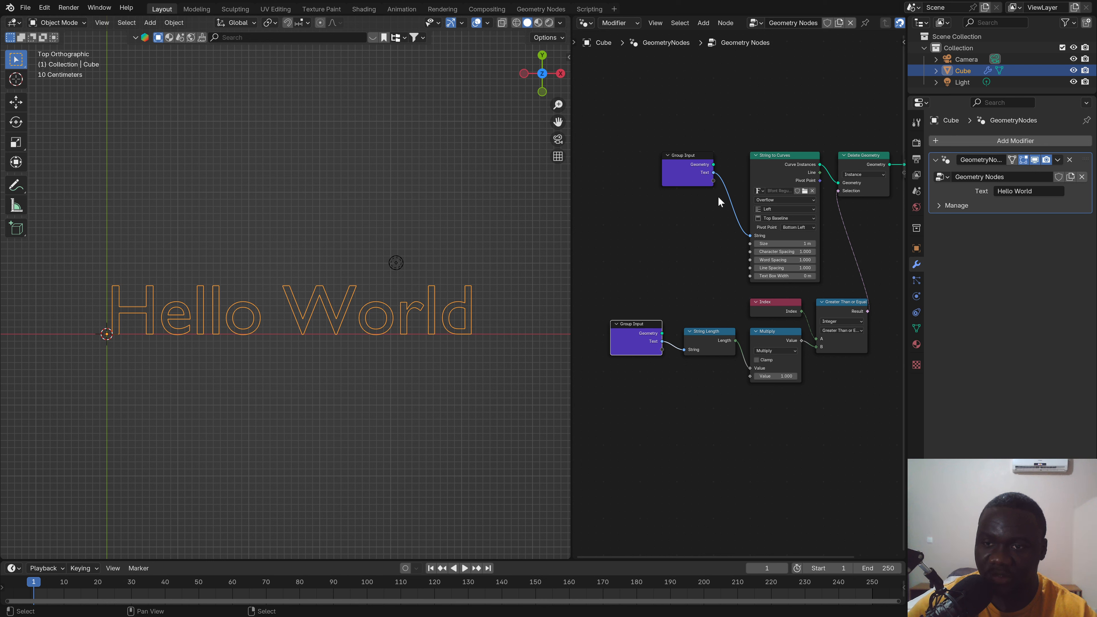
pyautogui.scroll(2, 703, 380)
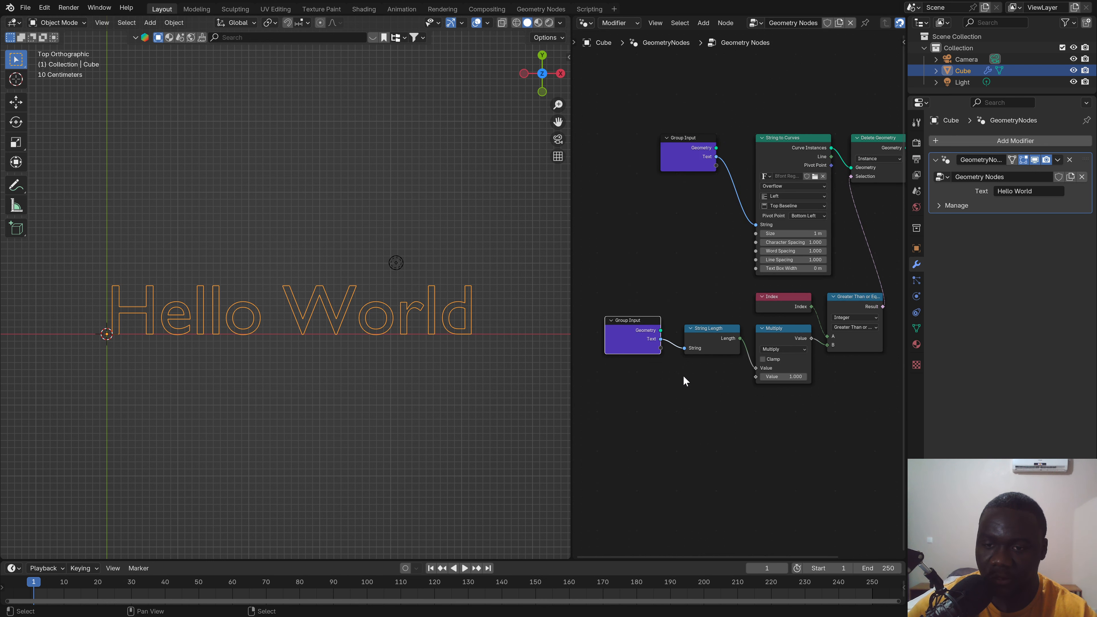
pyautogui.moveTo(650, 341); pyautogui.dragTo(766, 375)
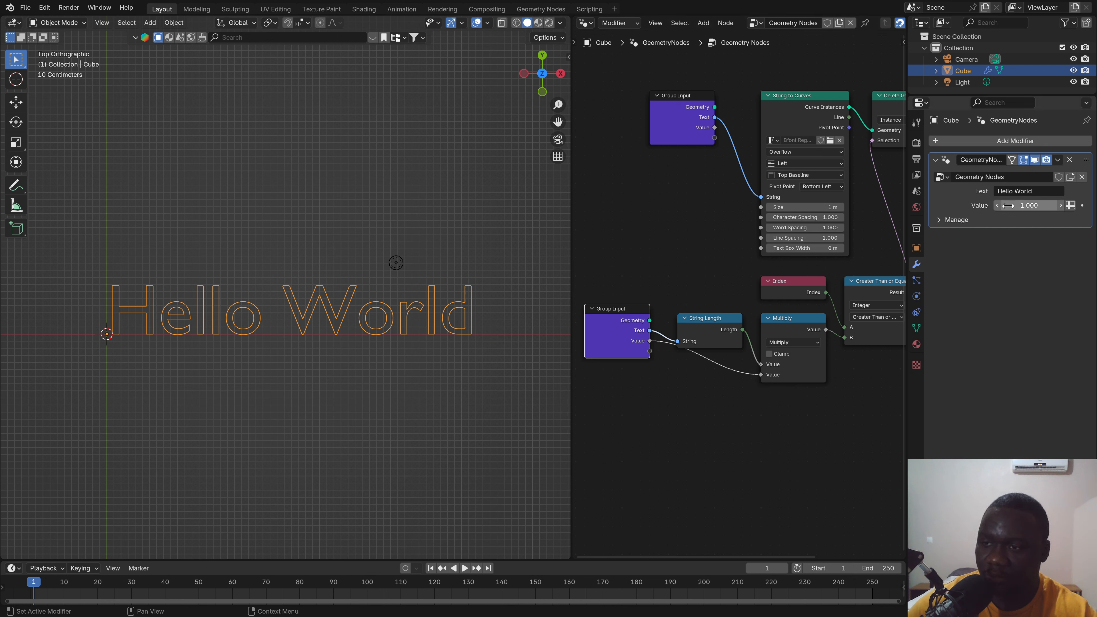
# Step: Set the subtype of the new Value group socket to Factor
pyautogui.press('n')
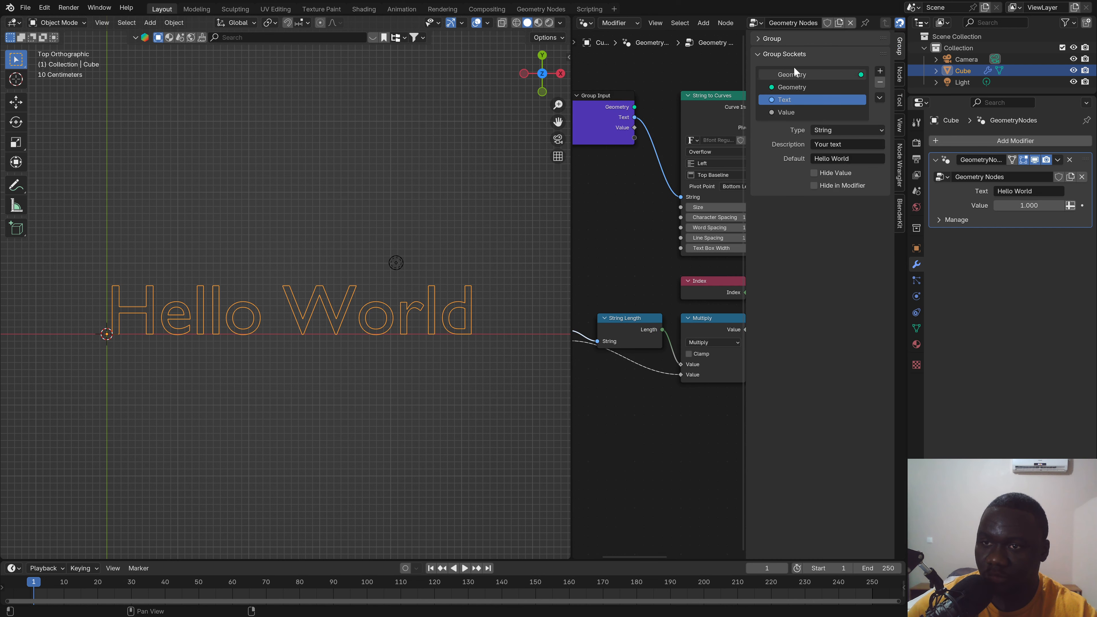
pyautogui.click(782, 112)
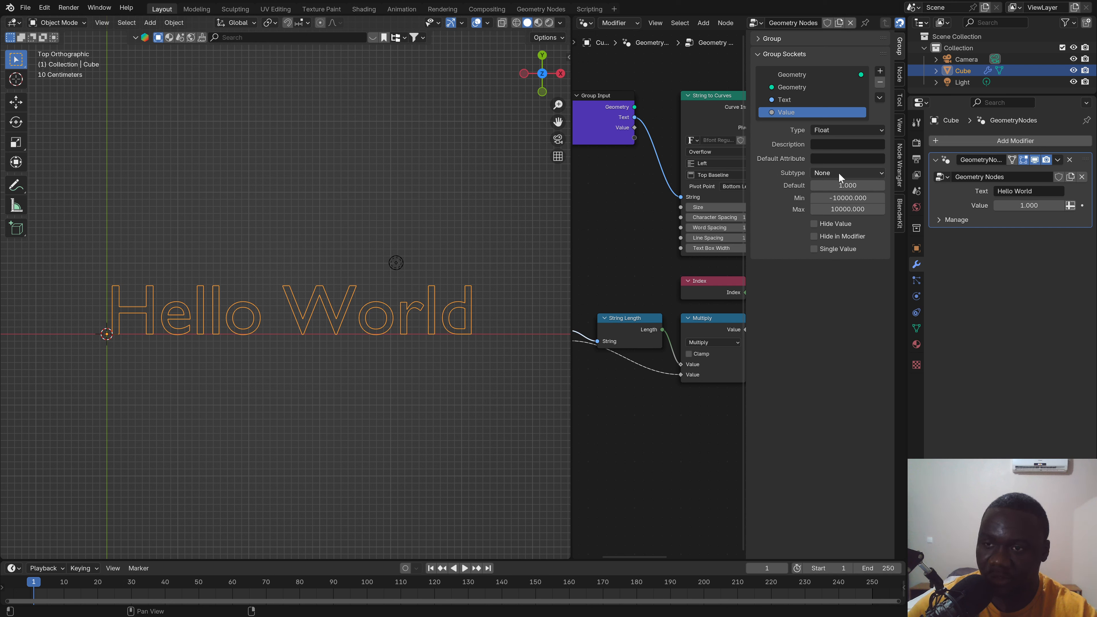
pyautogui.click(827, 173)
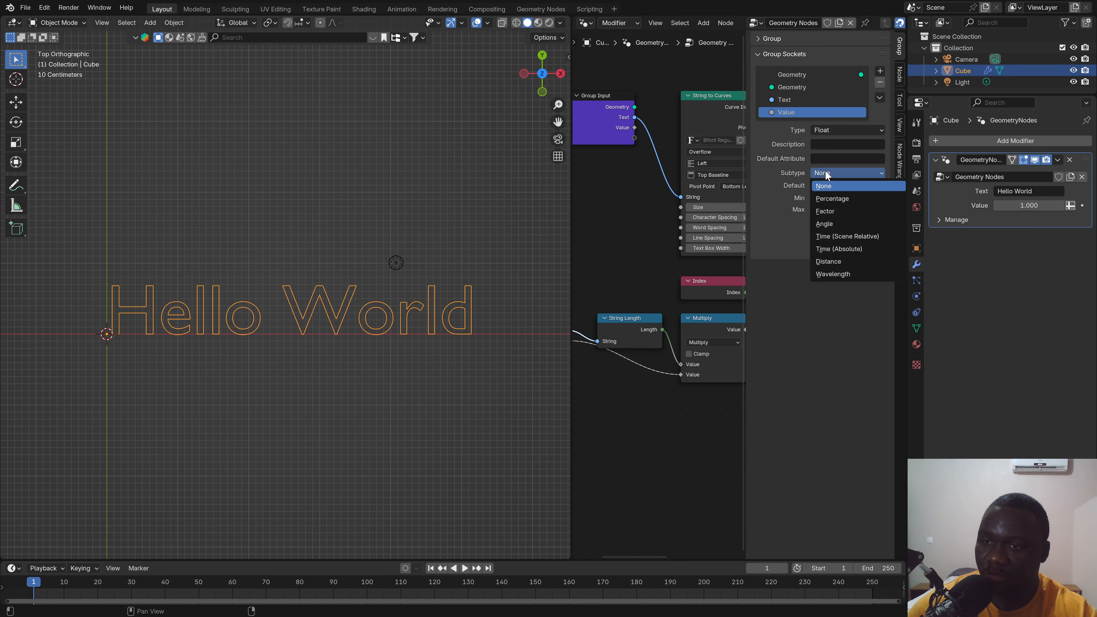
pyautogui.click(827, 211)
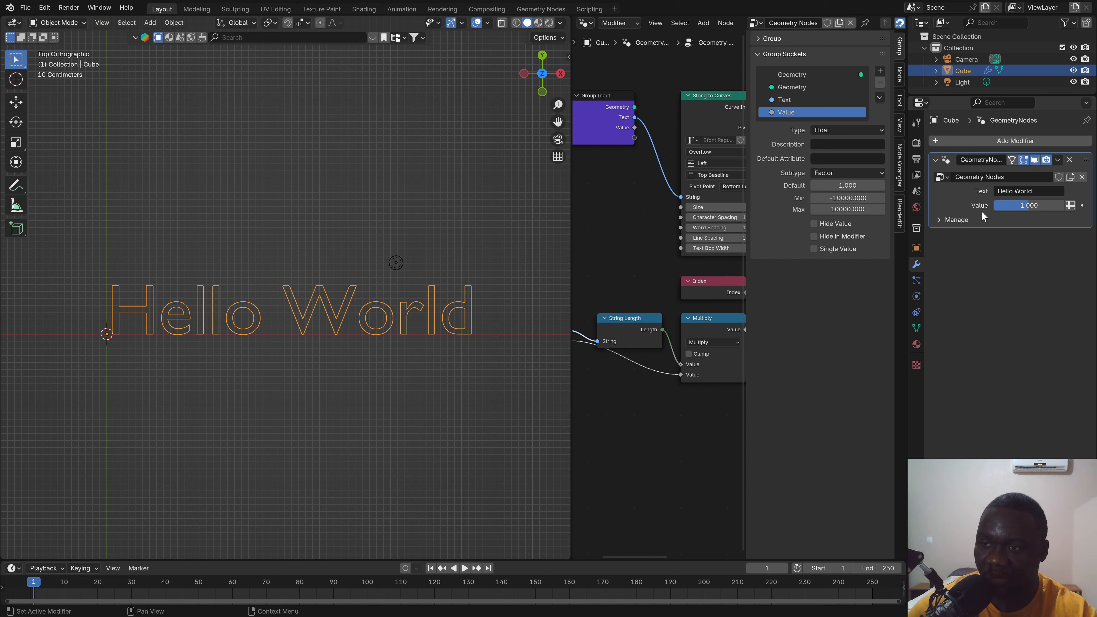
# Step: Limit the Value socket to a minimum of 0 and maximum of 1, and enable Single Value
pyautogui.click(847, 197)
pyautogui.write('0')
pyautogui.press('Tab')
pyautogui.write('1')
pyautogui.press('Return')
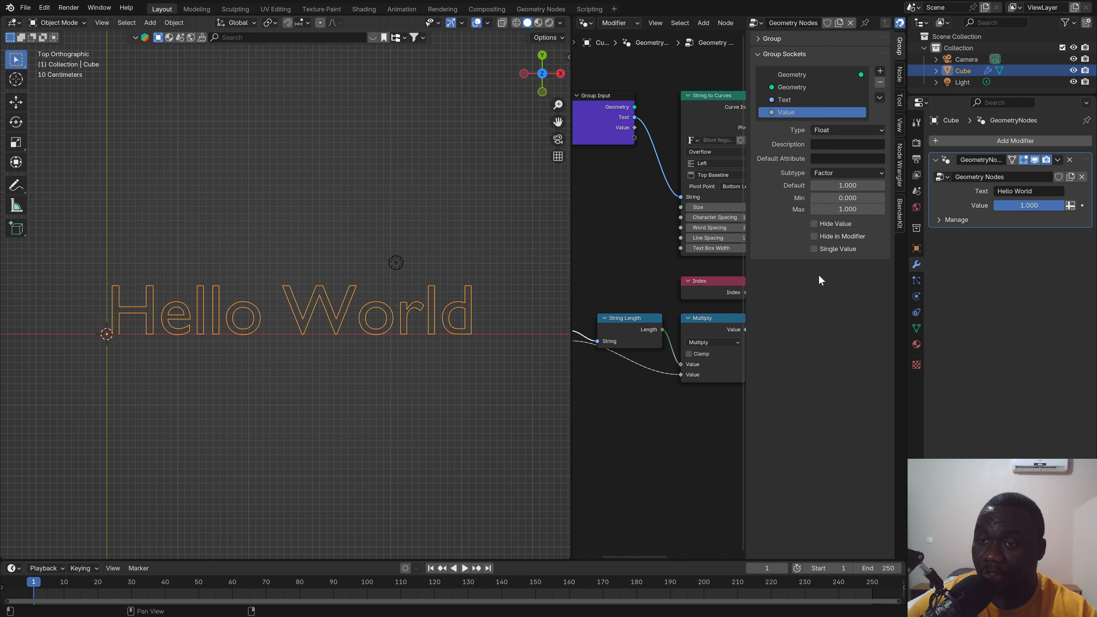
pyautogui.click(814, 249)
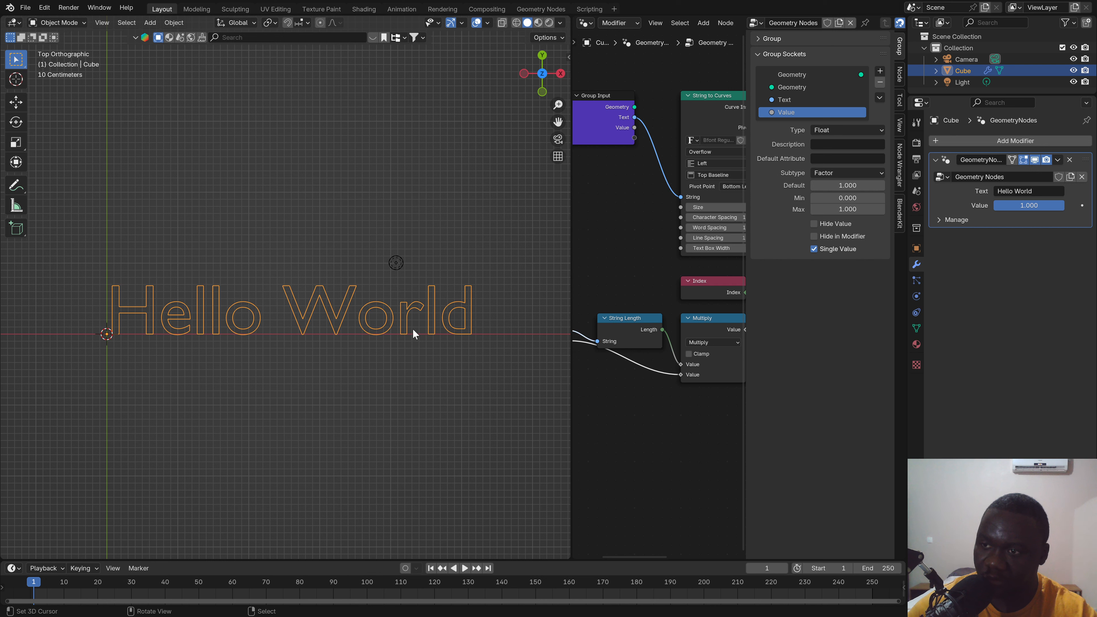
# Step: Rename the Value group input socket to Gen
pyautogui.moveTo(1056, 202)
pyautogui.mouseDown()
pyautogui.moveTo(994, 202)
pyautogui.moveTo(1065, 202)
pyautogui.mouseUp()
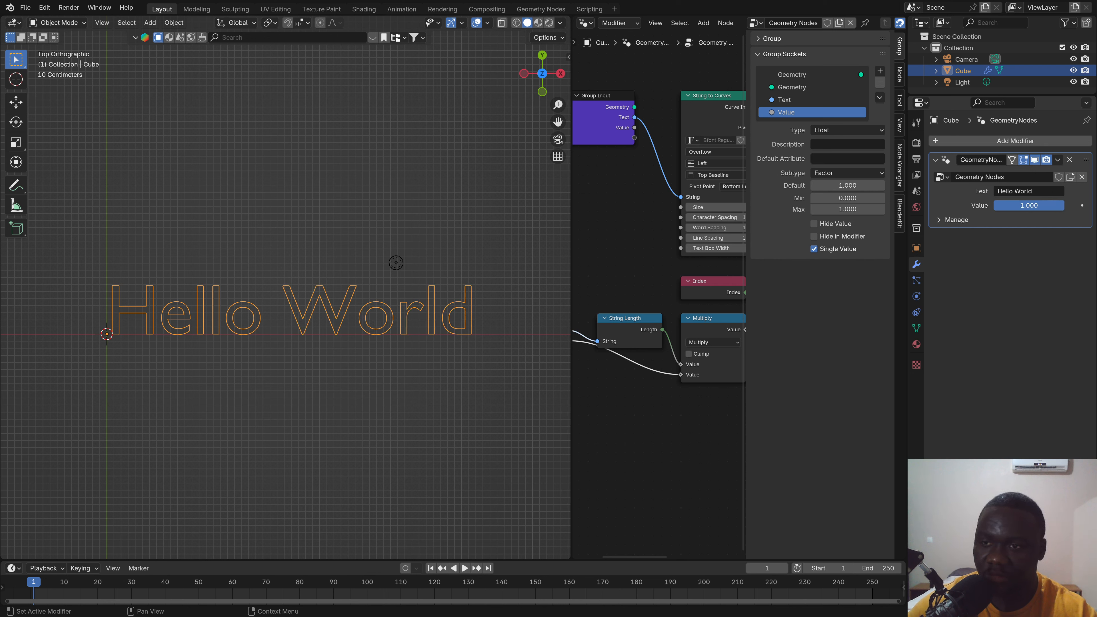
pyautogui.doubleClick(778, 112)
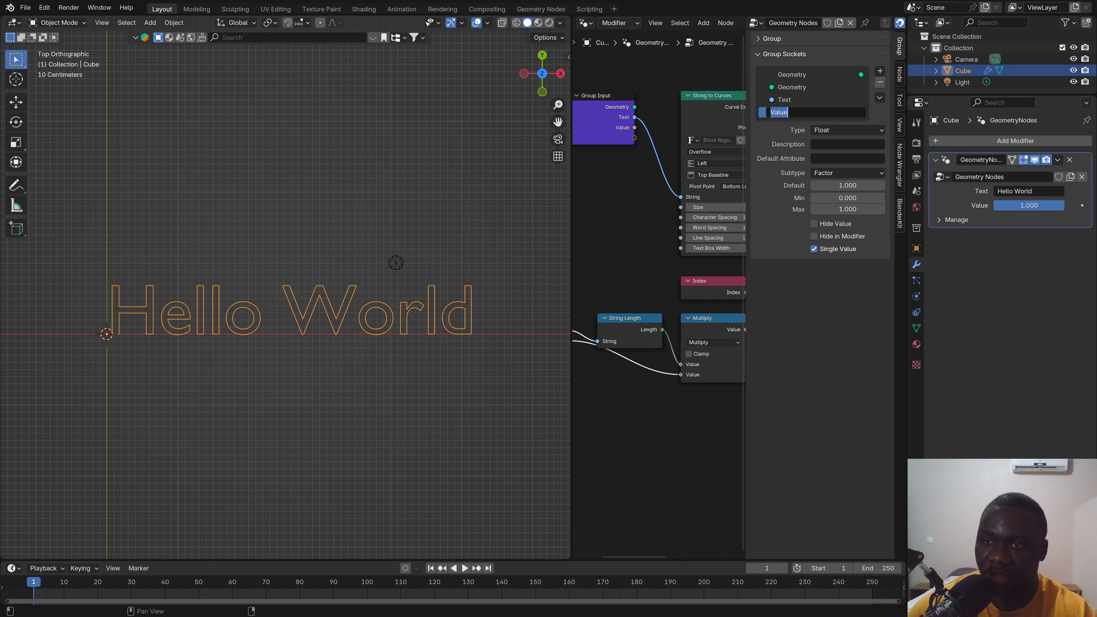
pyautogui.write('Gen')
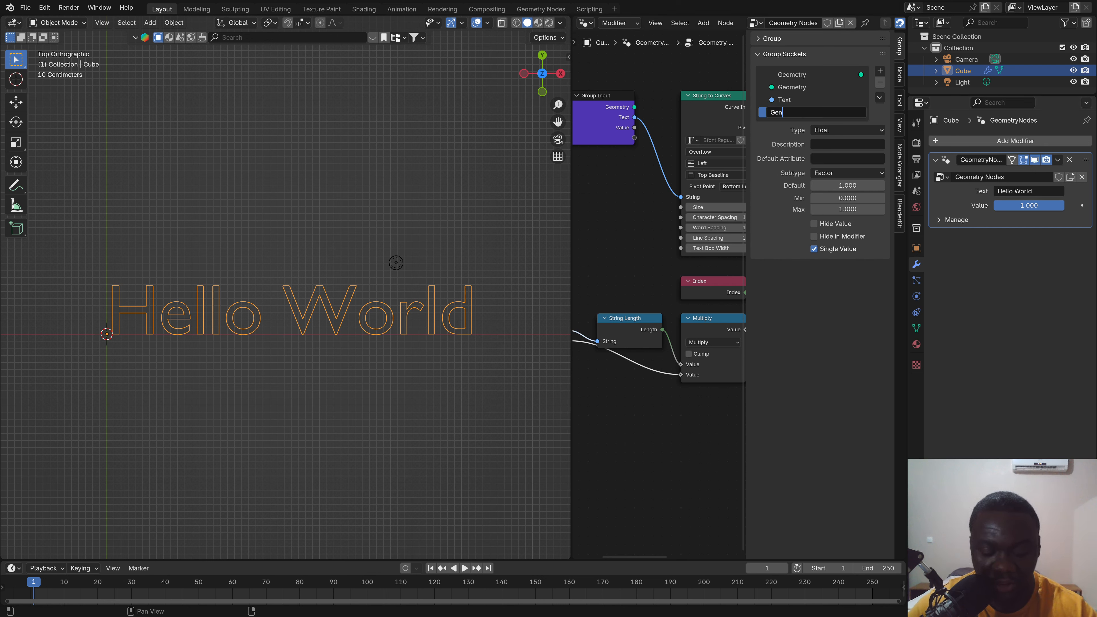
pyautogui.press('Return')
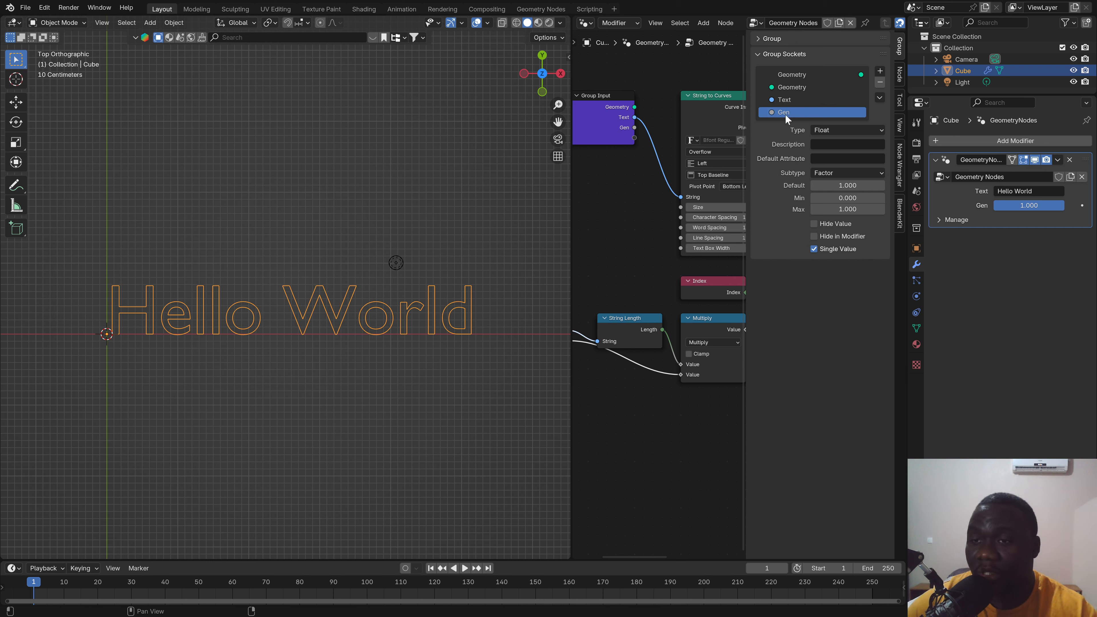
# Step: Set the description of the Gen group socket to "Show text"
pyautogui.click(825, 147)
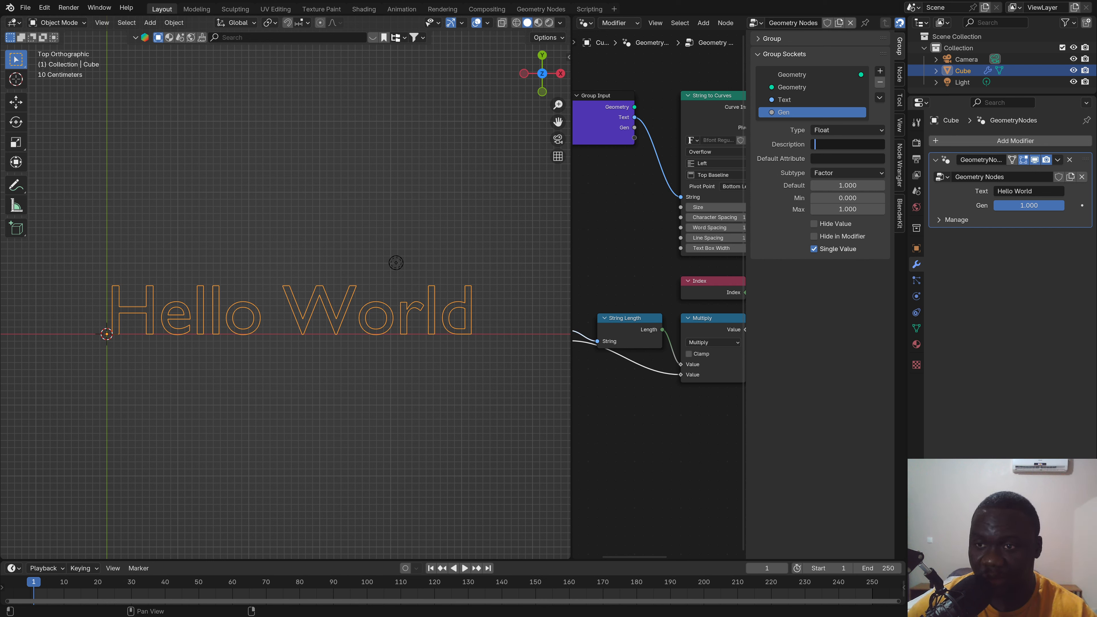
pyautogui.write('Diplay text')
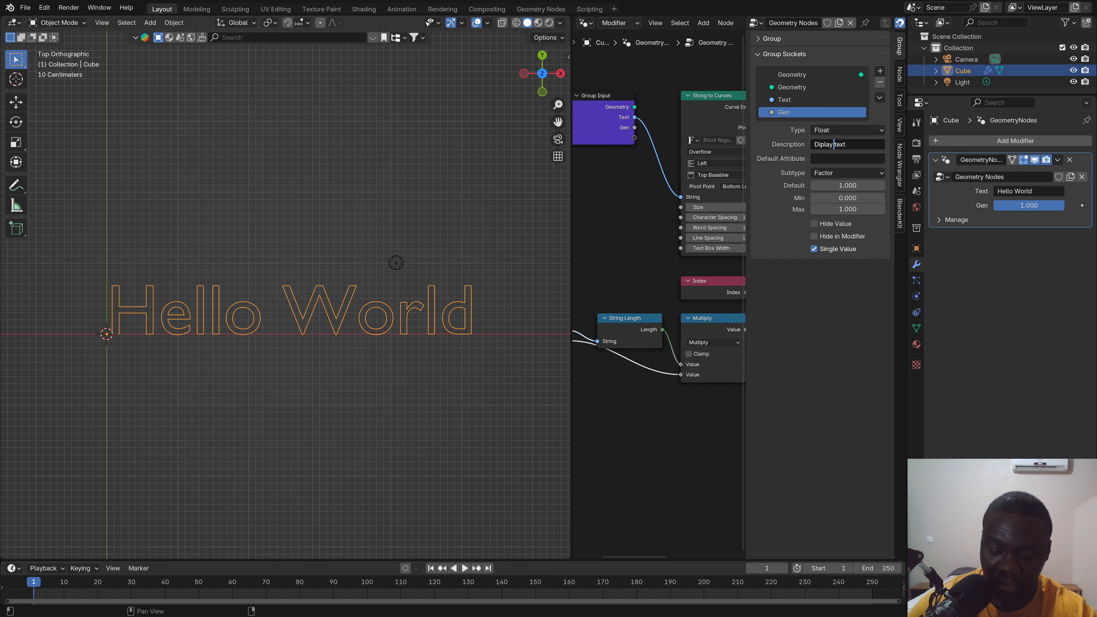
pyautogui.press('BackSpace')
pyautogui.press('BackSpace')
pyautogui.press('BackSpace')
pyautogui.press('BackSpace')
pyautogui.press('BackSpace')
pyautogui.press('BackSpace')
pyautogui.press('BackSpace')
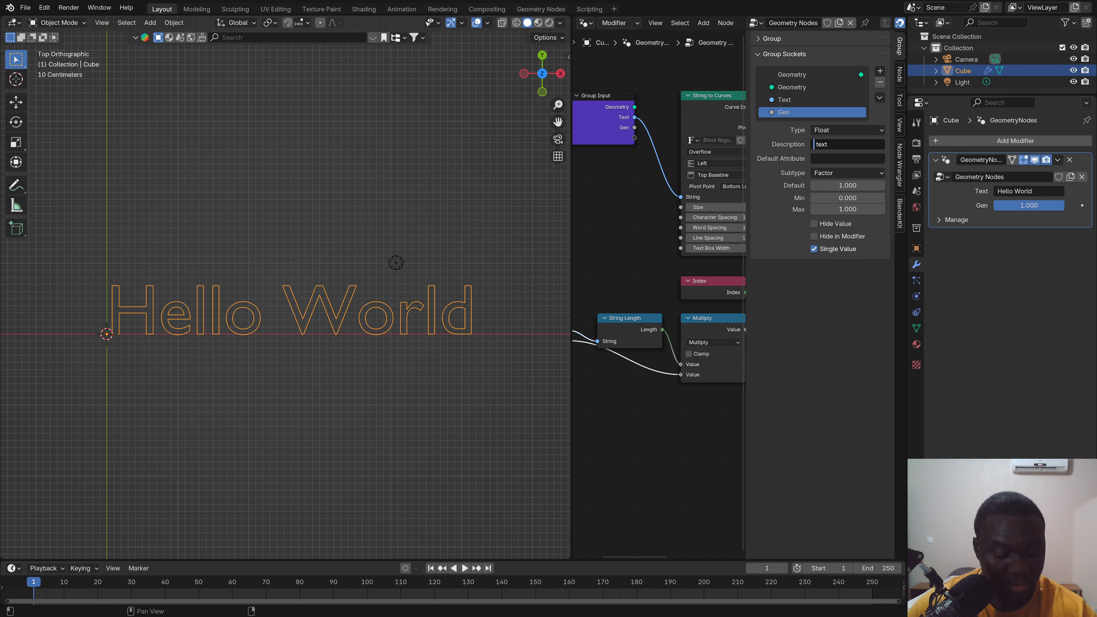
pyautogui.write('Show')
pyautogui.press('Return')
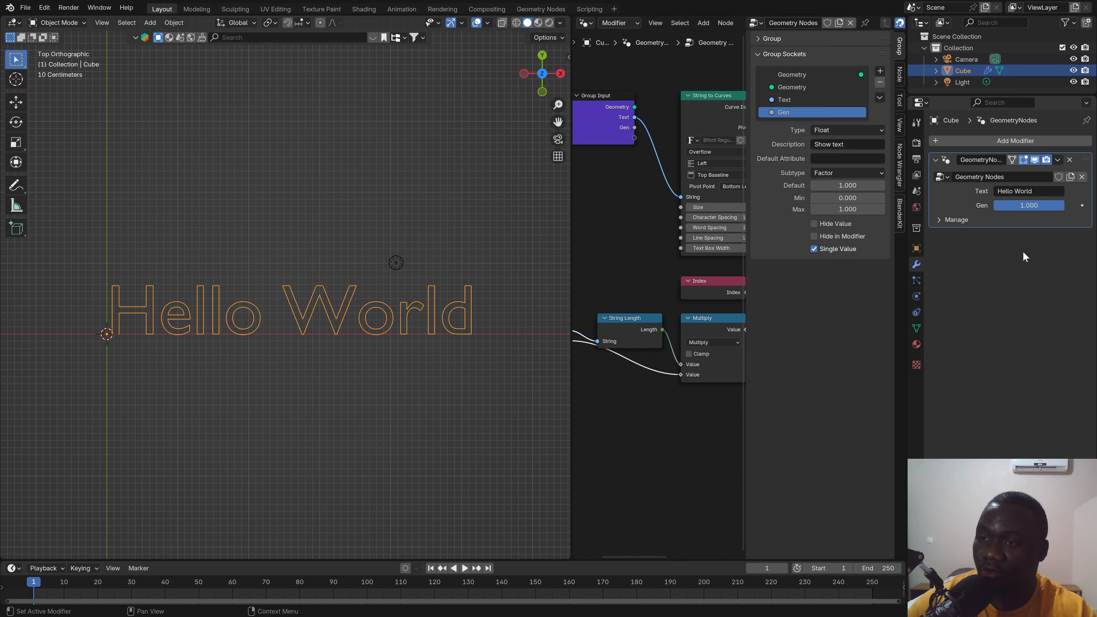
pyautogui.moveTo(1013, 202)
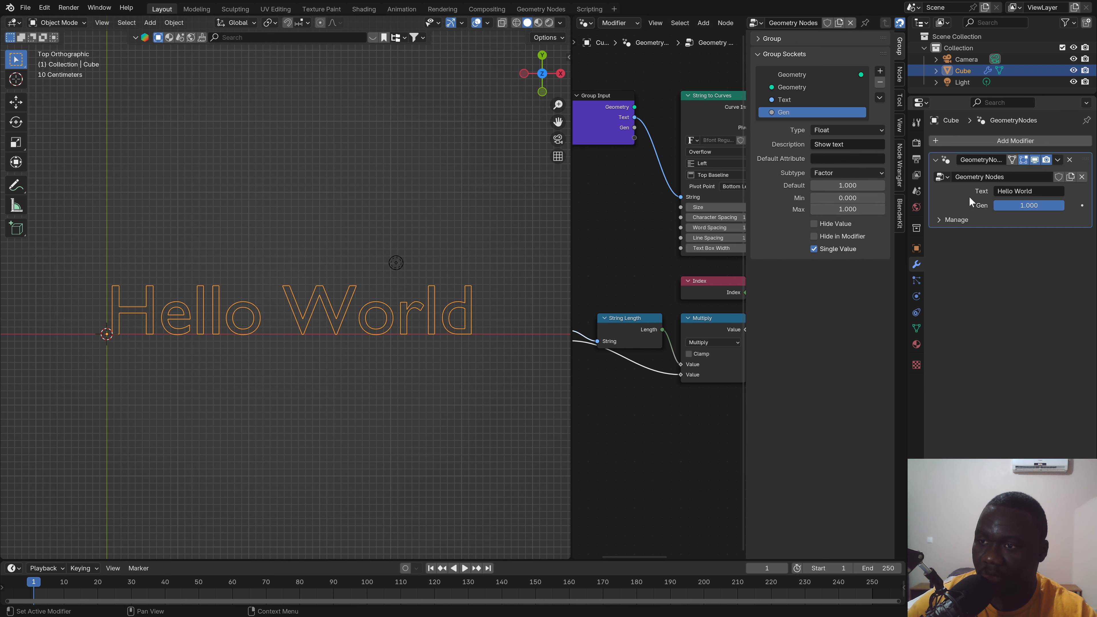
# Step: Expose the Size and Text Box Width inputs of the String to Curves node as new group inputs
pyautogui.press('n')
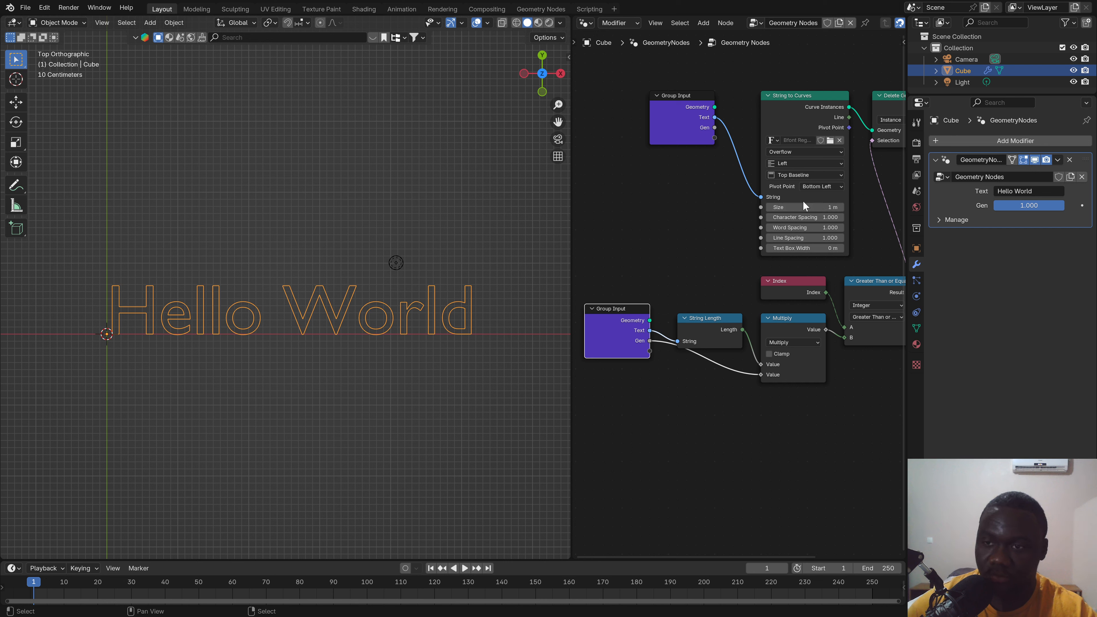
pyautogui.scroll(-1, 713, 272)
pyautogui.moveTo(702, 255); pyautogui.dragTo(669, 286, button='middle')
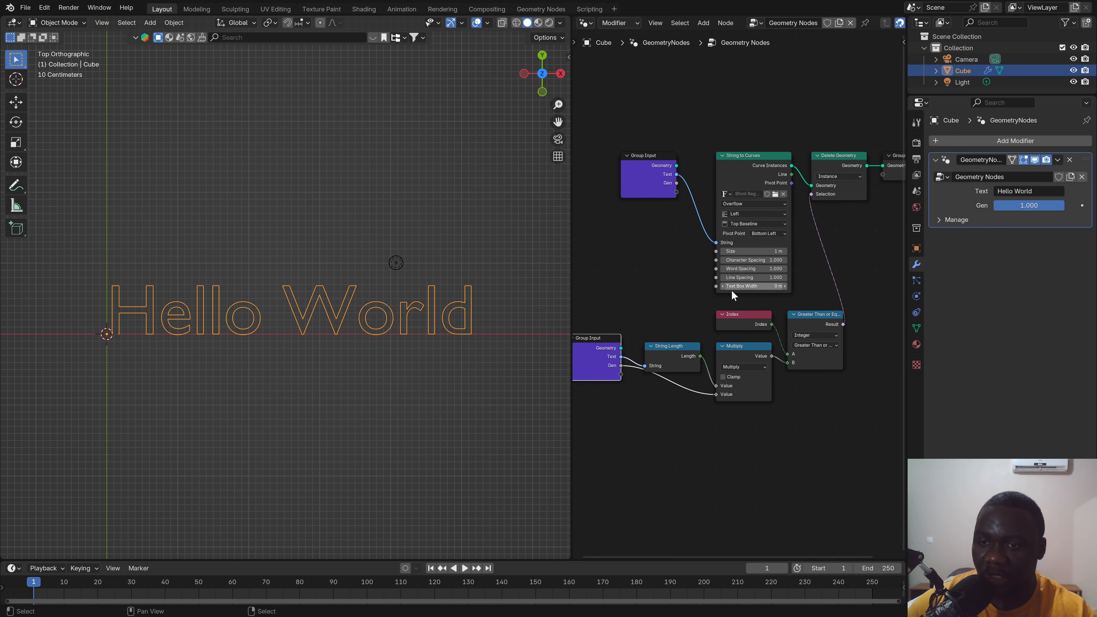
pyautogui.scroll(2, 759, 285)
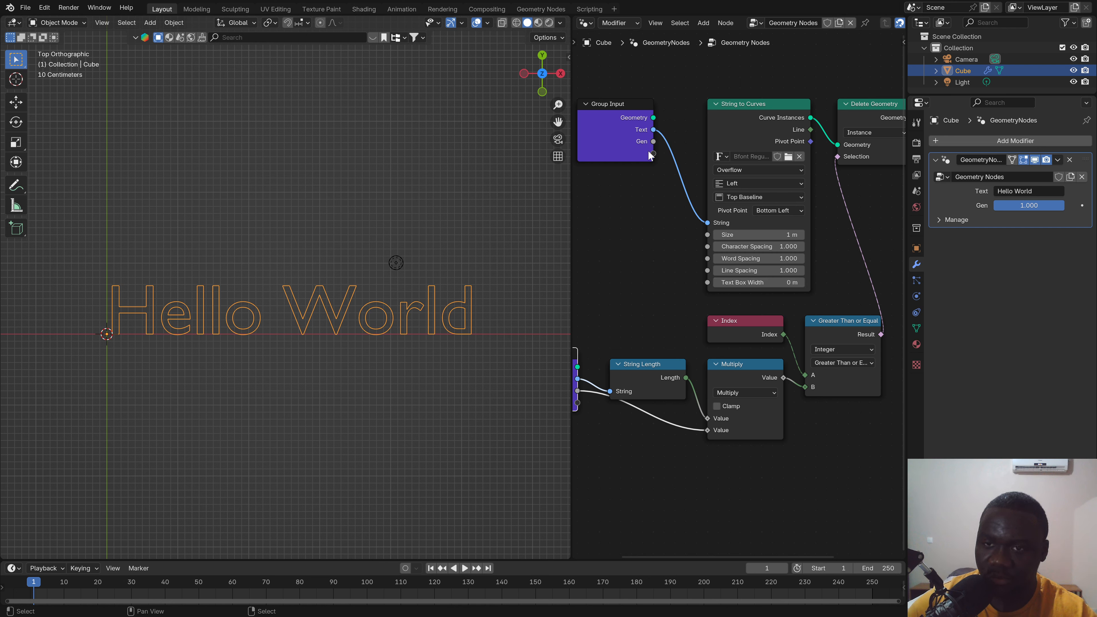
pyautogui.moveTo(653, 154); pyautogui.dragTo(706, 235)
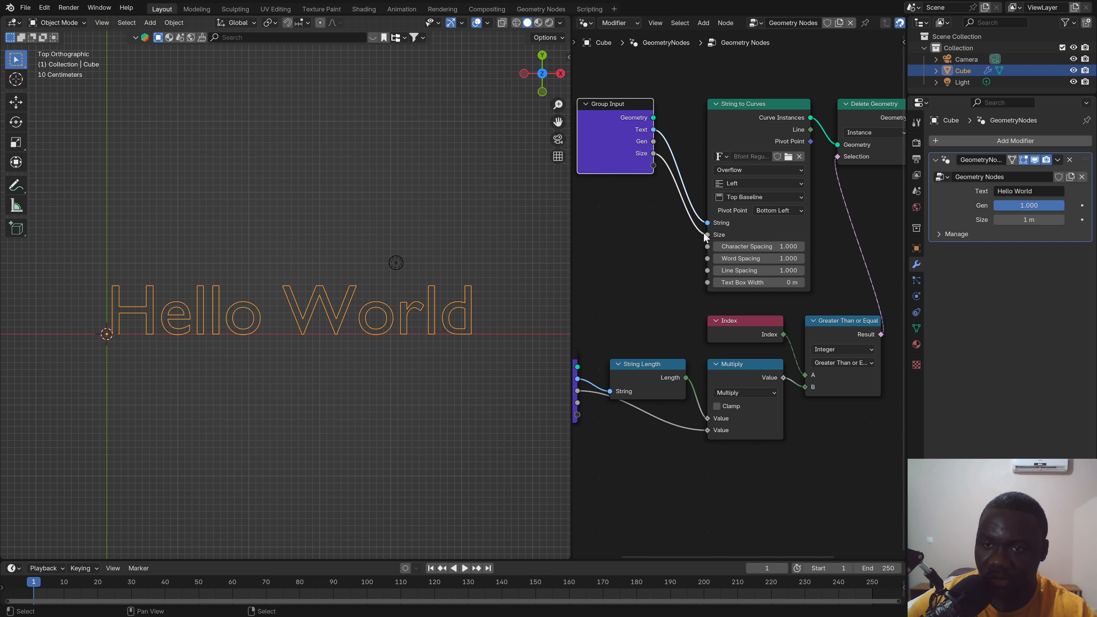
pyautogui.moveTo(654, 167); pyautogui.dragTo(707, 280)
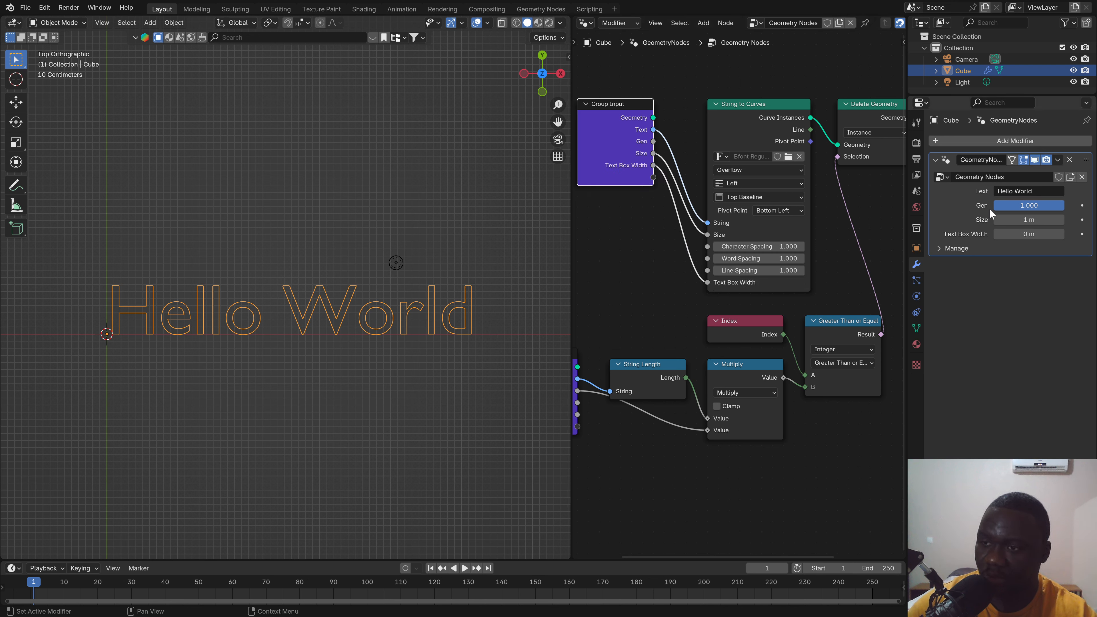
# Step: Enable Single Value for both the Size and Text Box Width group sockets
pyautogui.press('n')
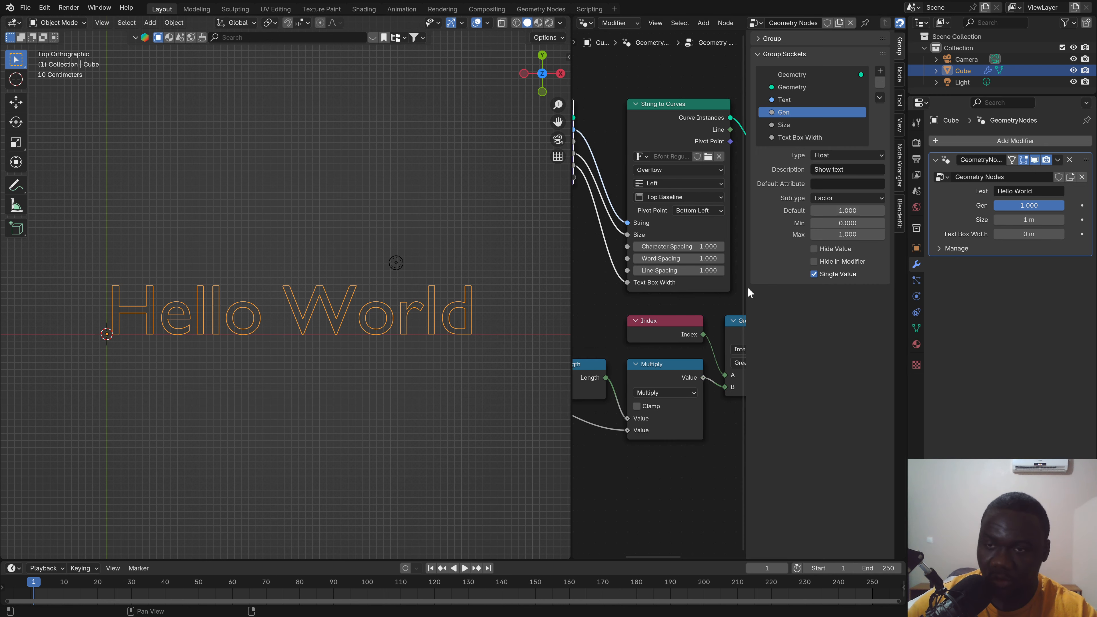
pyautogui.click(800, 136)
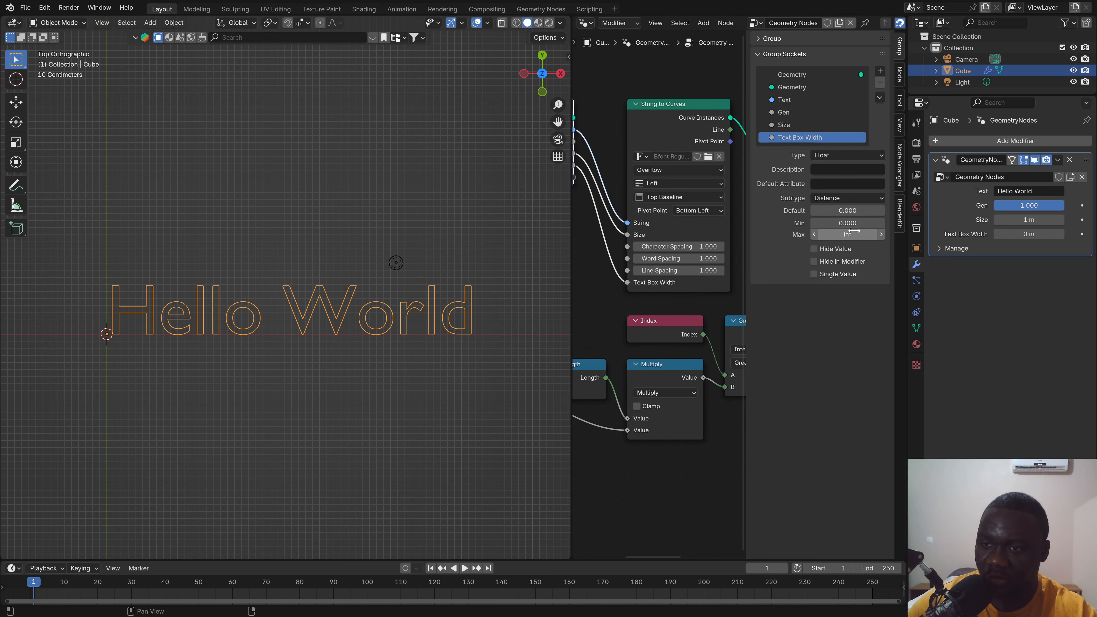
pyautogui.click(785, 124)
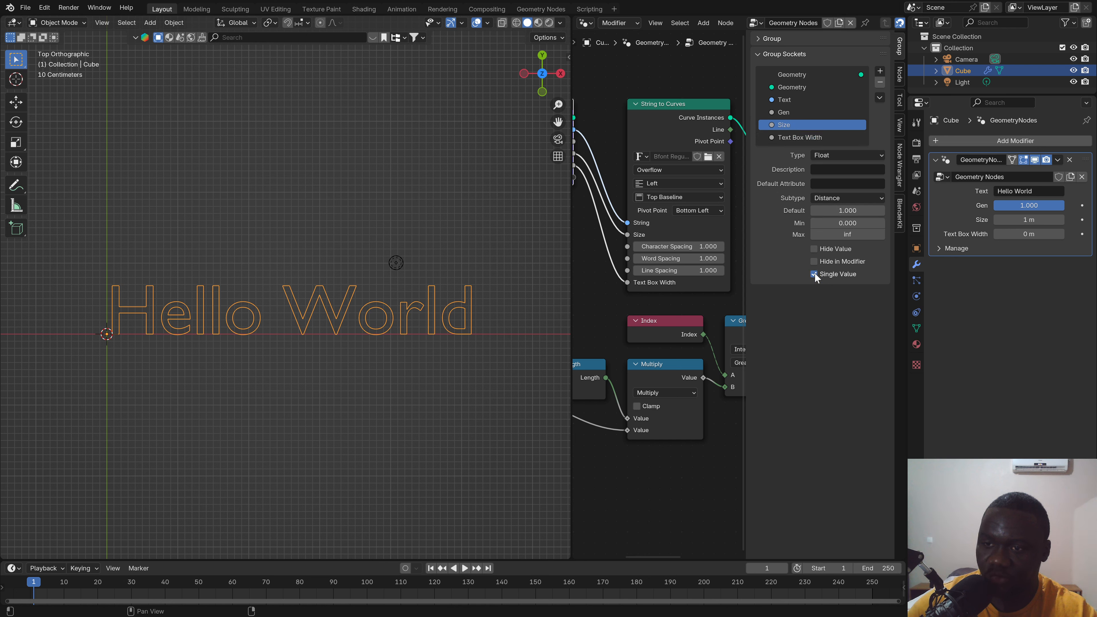
pyautogui.click(820, 137)
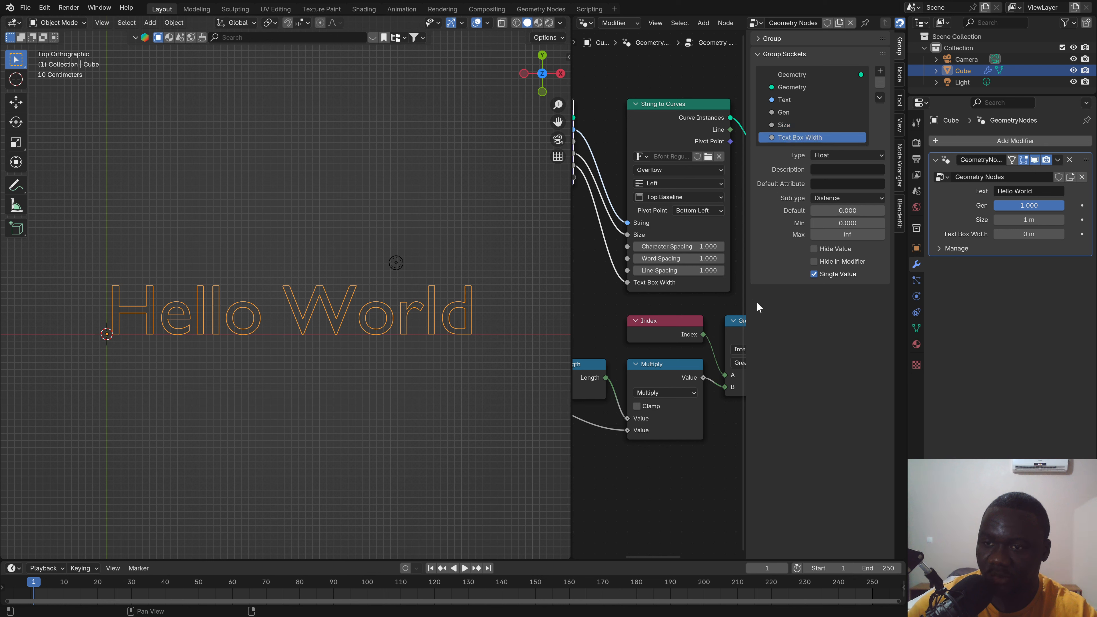
pyautogui.click(780, 125)
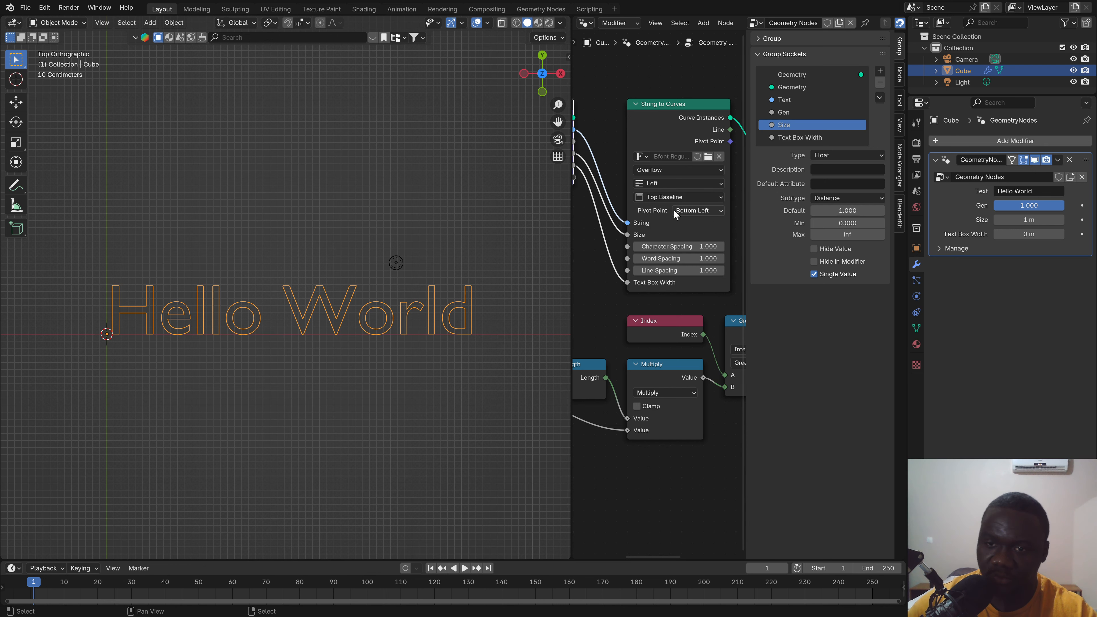
pyautogui.press('n')
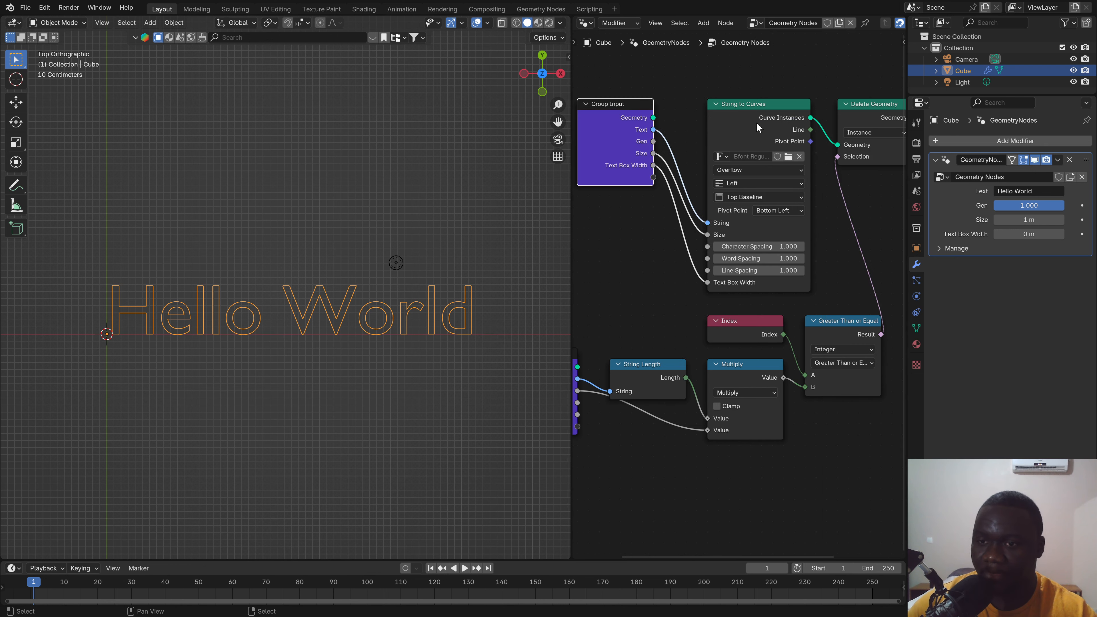
pyautogui.click(756, 122)
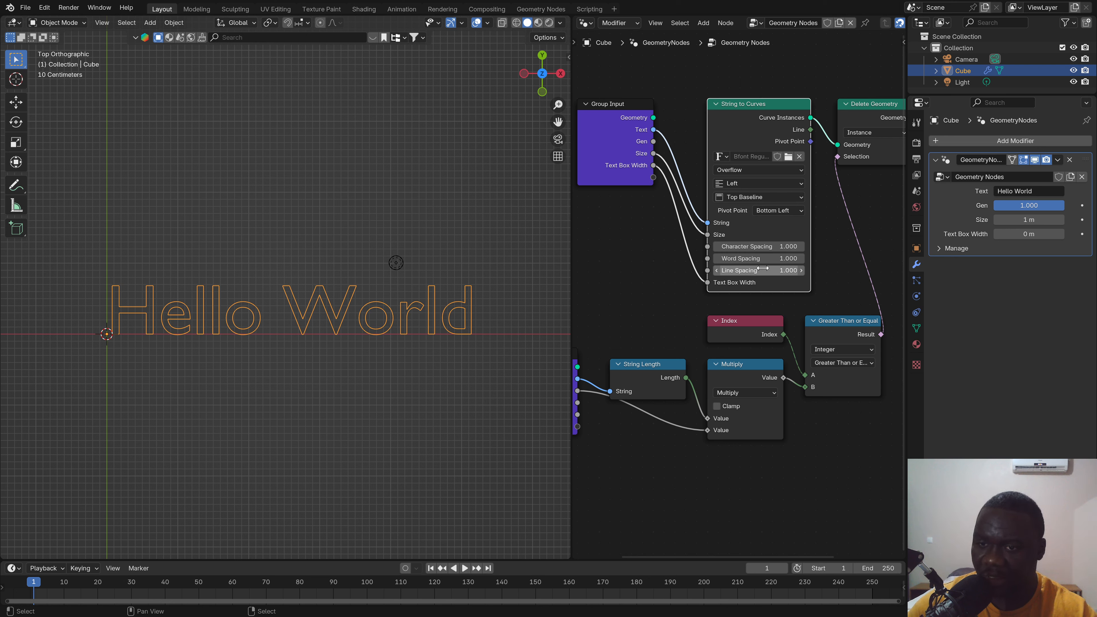
pyautogui.moveTo(764, 259)
pyautogui.mouseDown()
pyautogui.moveTo(741, 258)
pyautogui.moveTo(817, 246)
pyautogui.moveTo(773, 246)
pyautogui.mouseUp()
pyautogui.rightClick(763, 259)
pyautogui.rightClick(763, 247)
pyautogui.press('i')
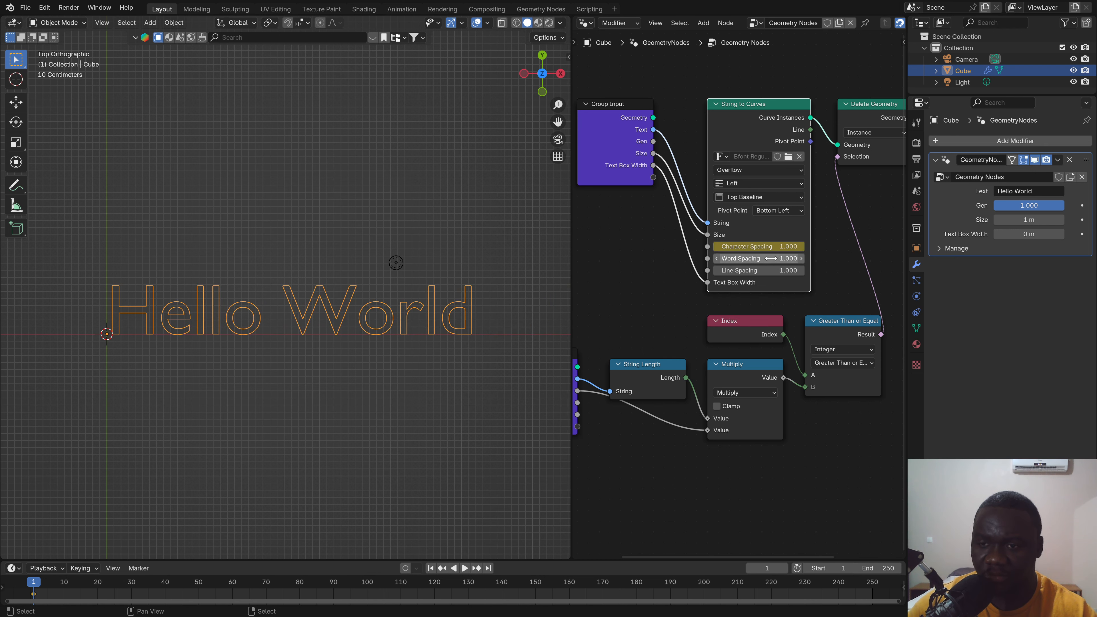
pyautogui.rightClick(726, 246)
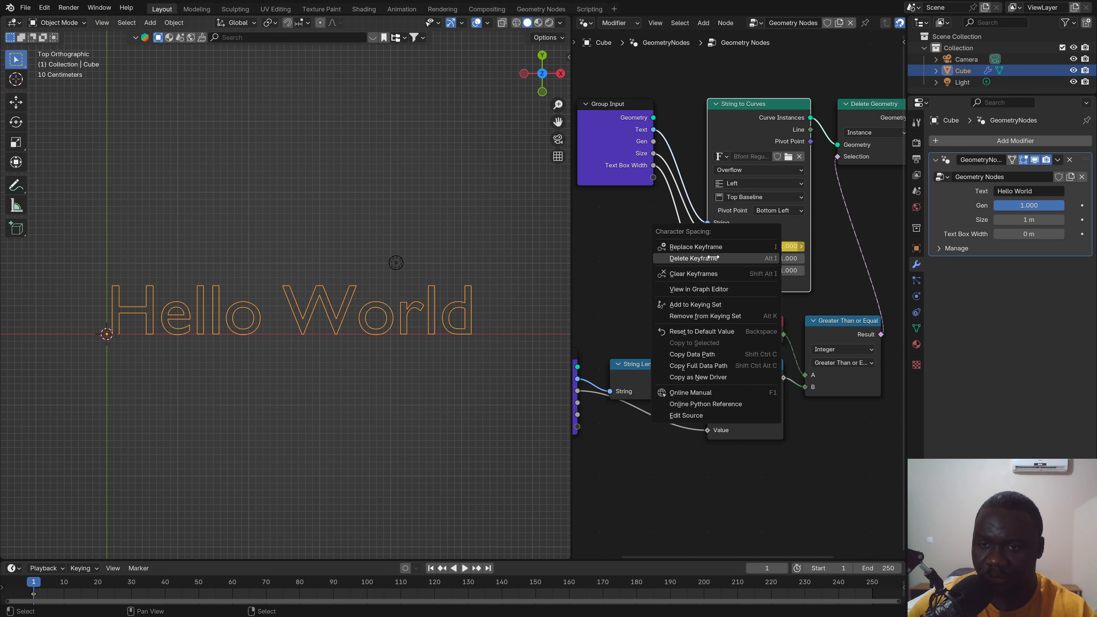
pyautogui.click(698, 274)
pyautogui.rightClick(762, 271)
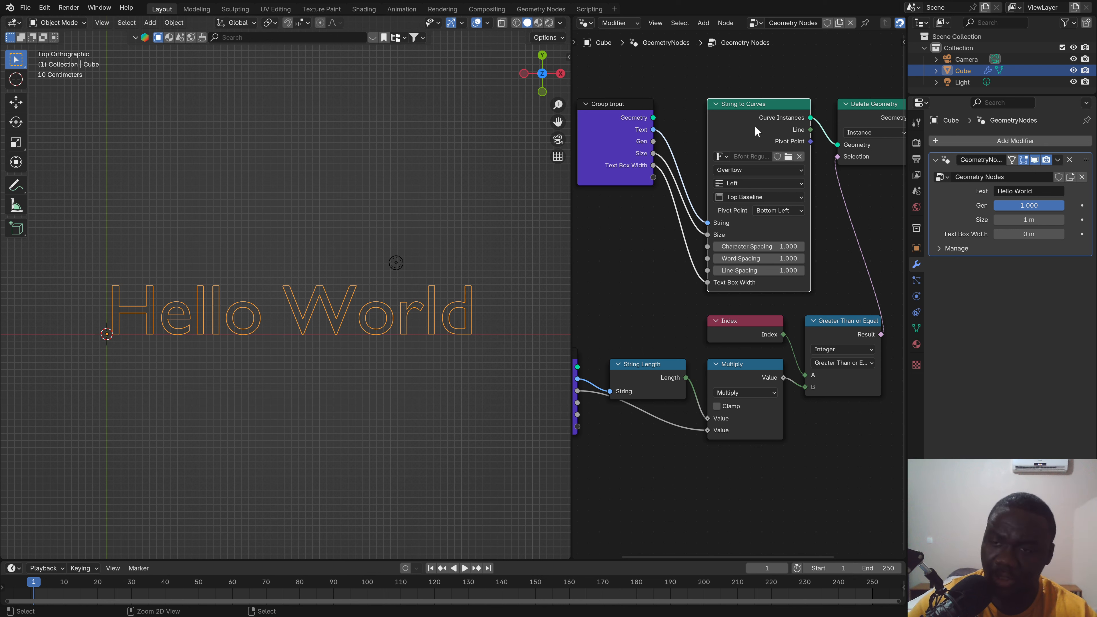
# Step: Hide the unconnected sockets on the String to Curves node and on the Group Input node feeding it
pyautogui.hotkey('ctrl', 'h')
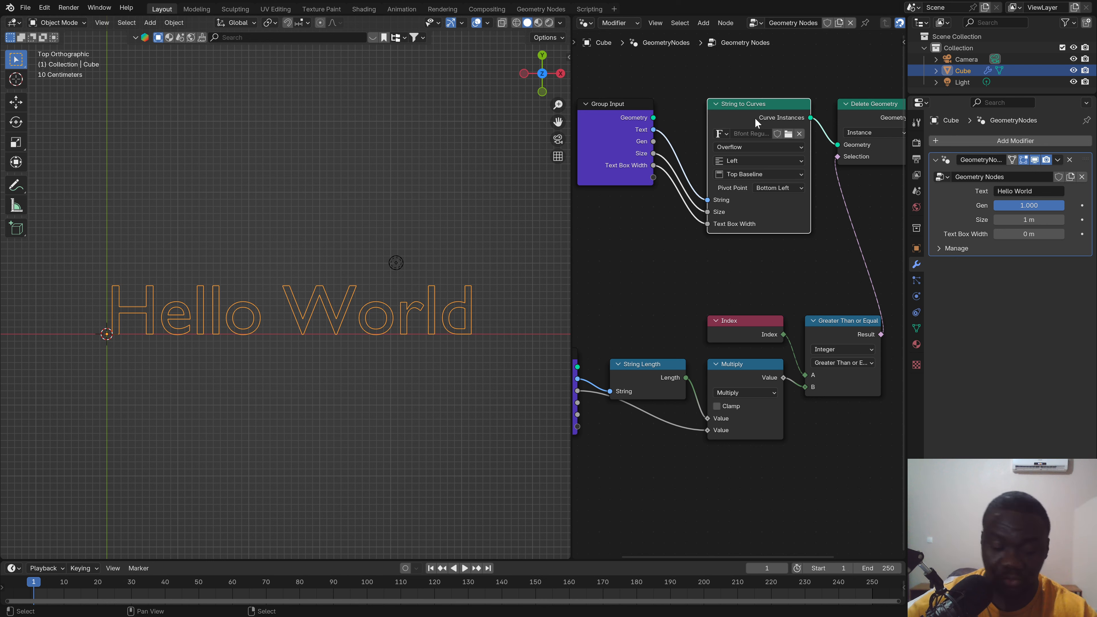
pyautogui.hotkey('ctrl', 'h')
pyautogui.hotkey('ctrl', 'h')
pyautogui.hotkey('ctrl', 'h')
pyautogui.hotkey('ctrl', 'h')
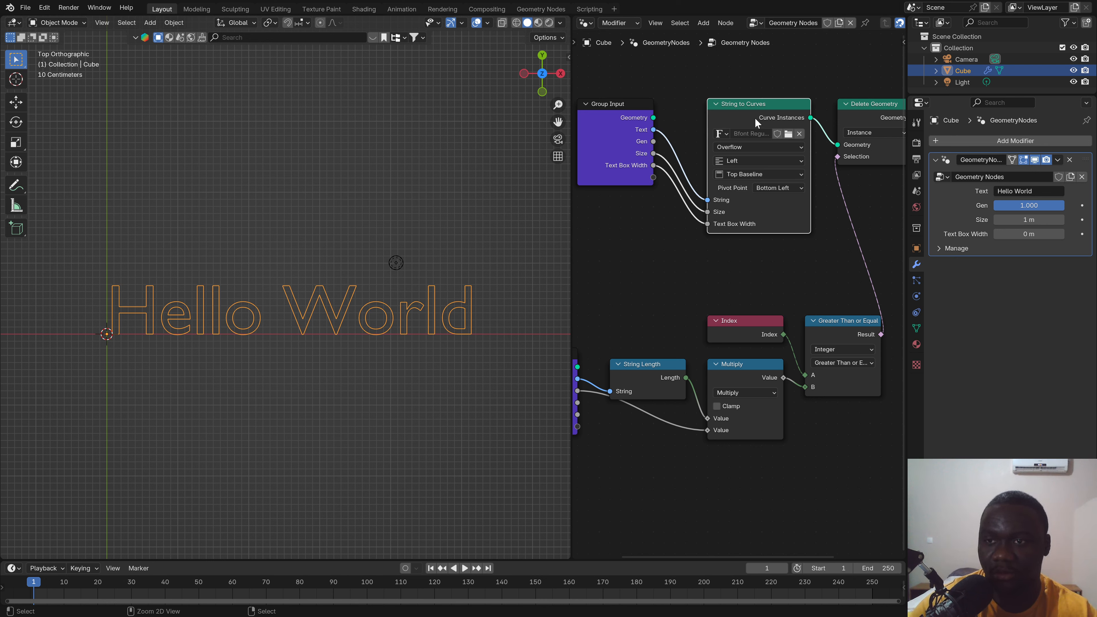
pyautogui.scroll(-5, 720, 250)
pyautogui.moveTo(679, 323); pyautogui.dragTo(708, 314, button='middle')
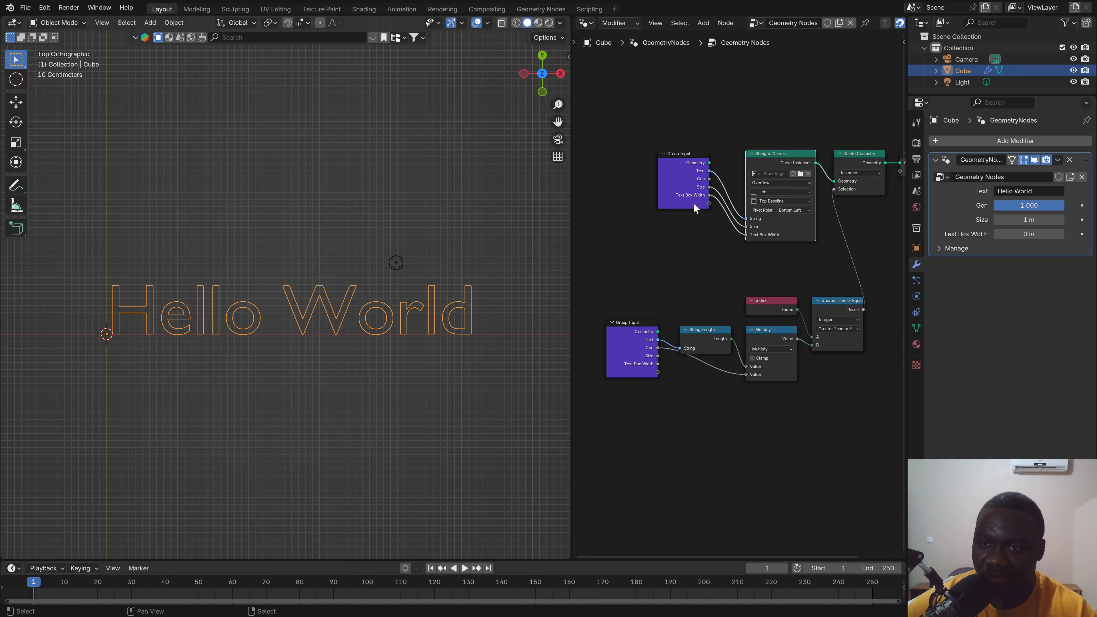
pyautogui.hotkey('ctrl', 'h')
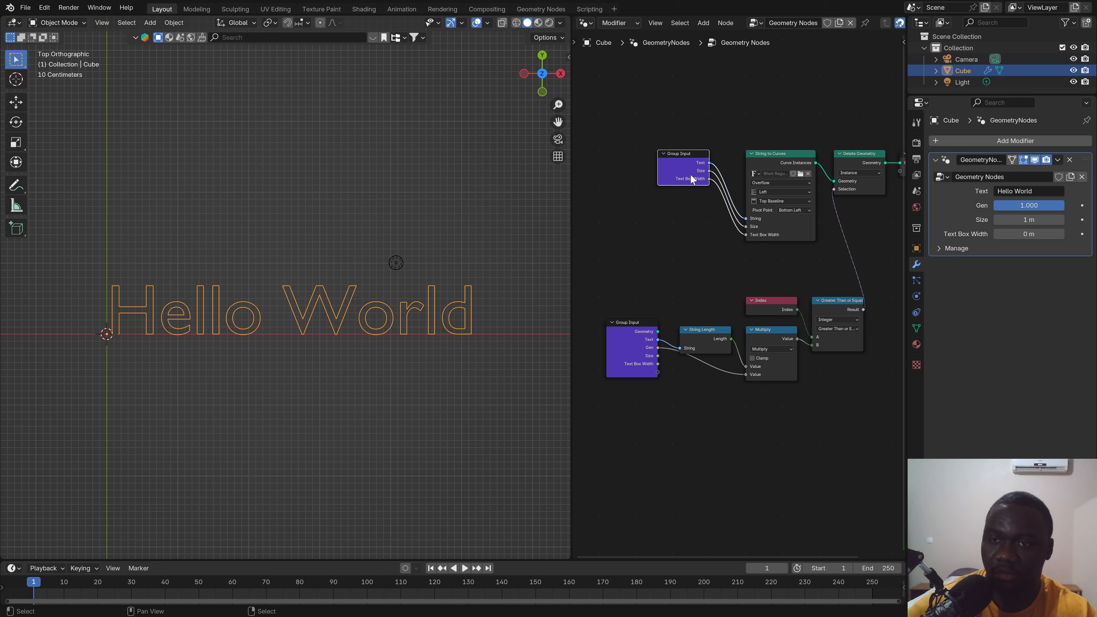
# Step: Move Group Output farther from Delete Geometry and insert a Bounding Box node on the link between them
pyautogui.moveTo(783, 365); pyautogui.dragTo(758, 341, button='middle')
pyautogui.moveTo(846, 275); pyautogui.dragTo(695, 337, button='middle')
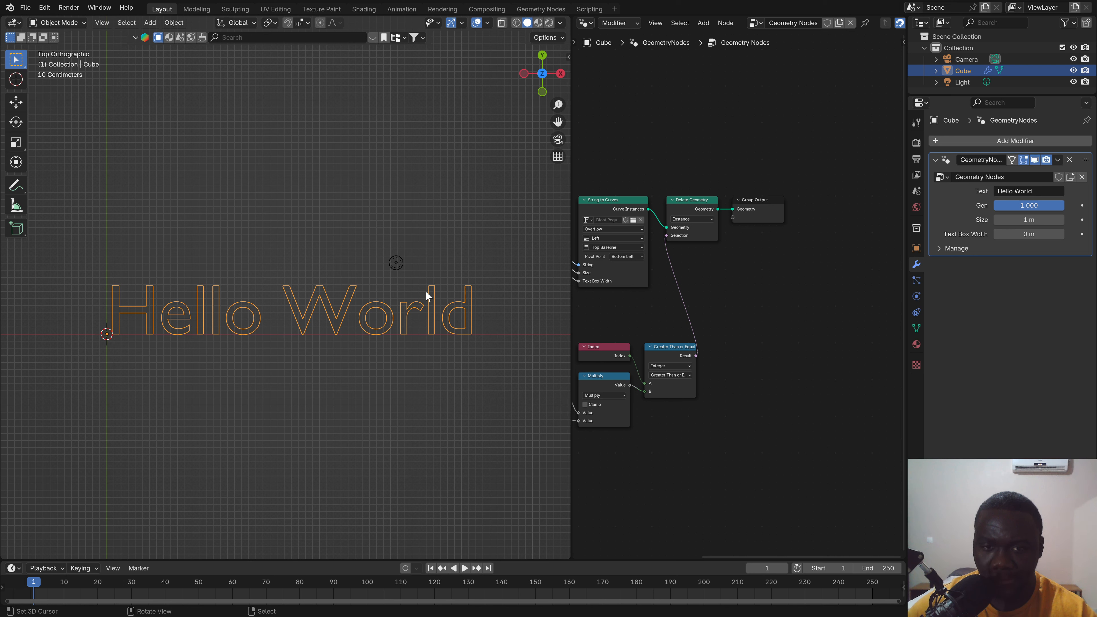
pyautogui.moveTo(752, 208); pyautogui.dragTo(870, 209)
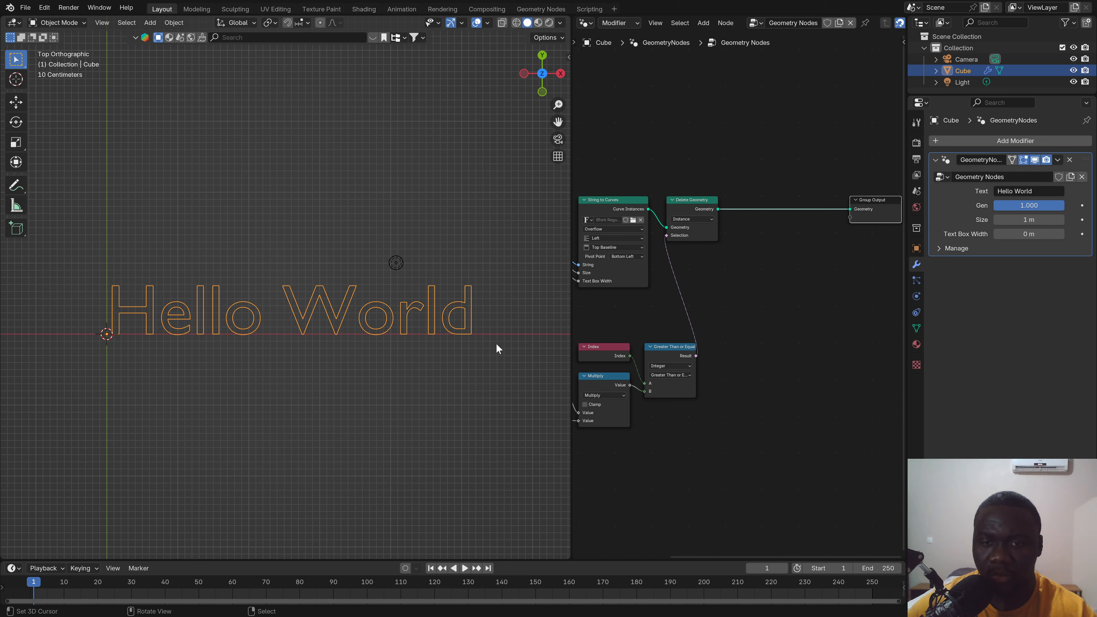
pyautogui.scroll(2, 756, 255)
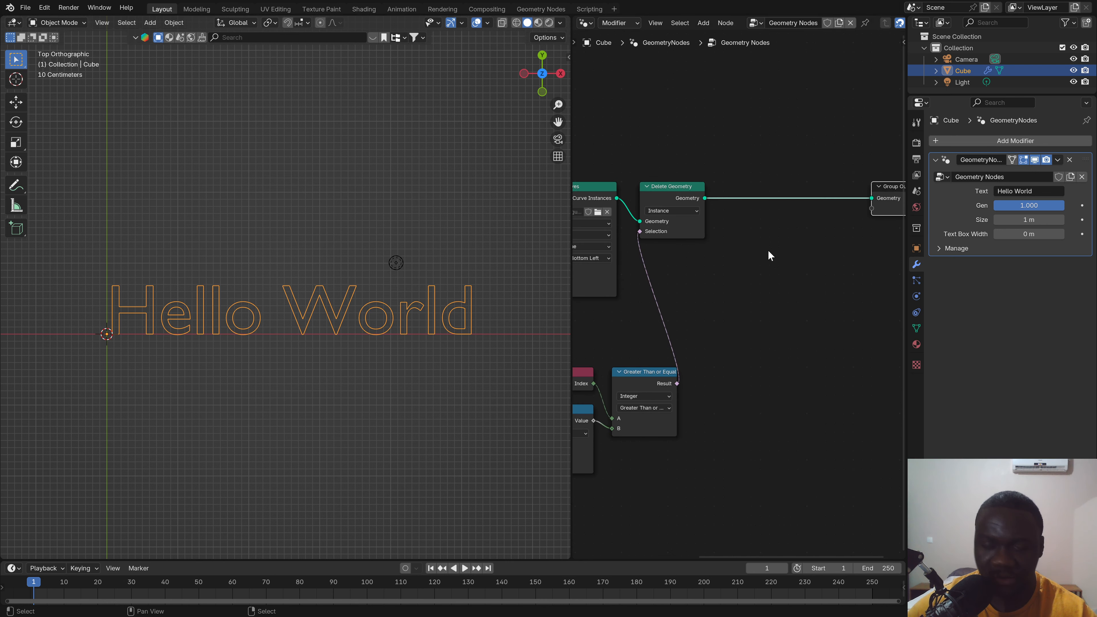
pyautogui.hotkey('shift', 'a')
pyautogui.click(749, 255)
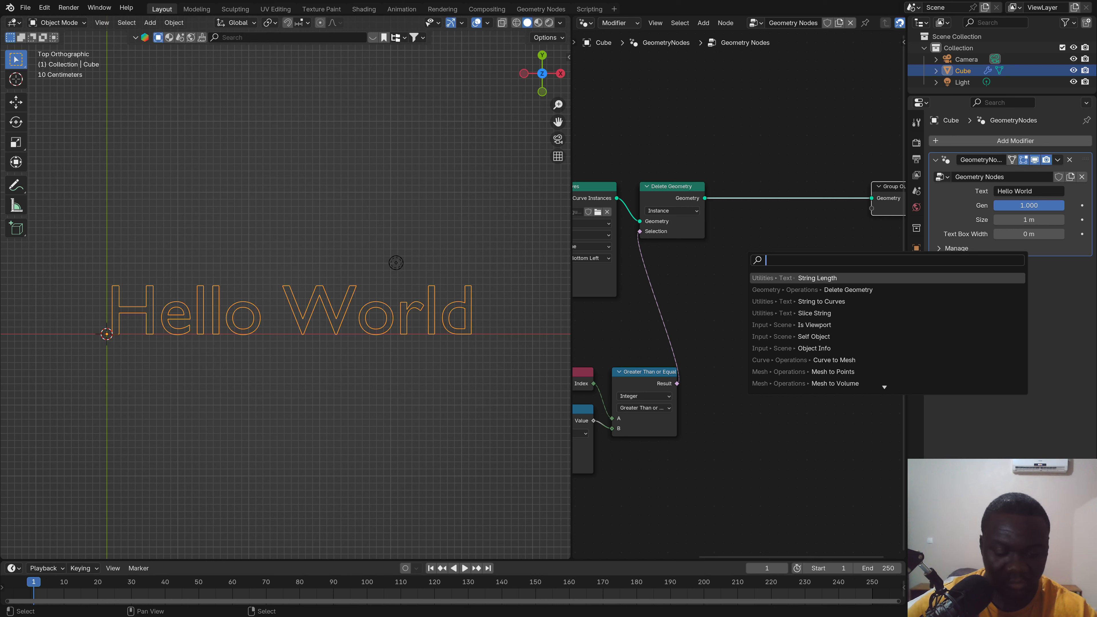
pyautogui.write('bound')
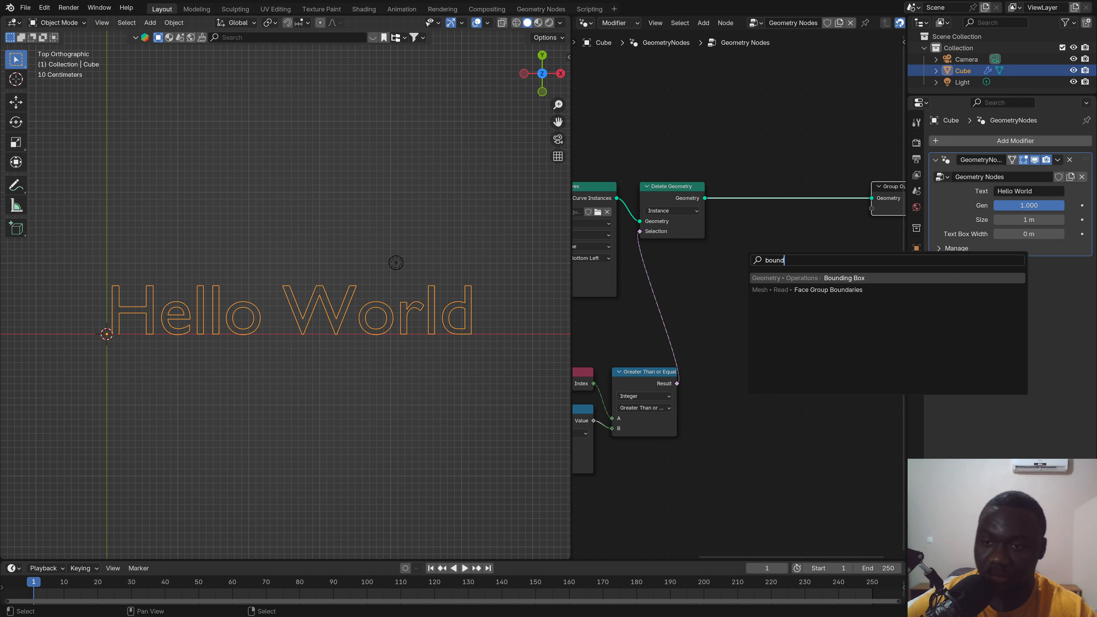
pyautogui.press('Return')
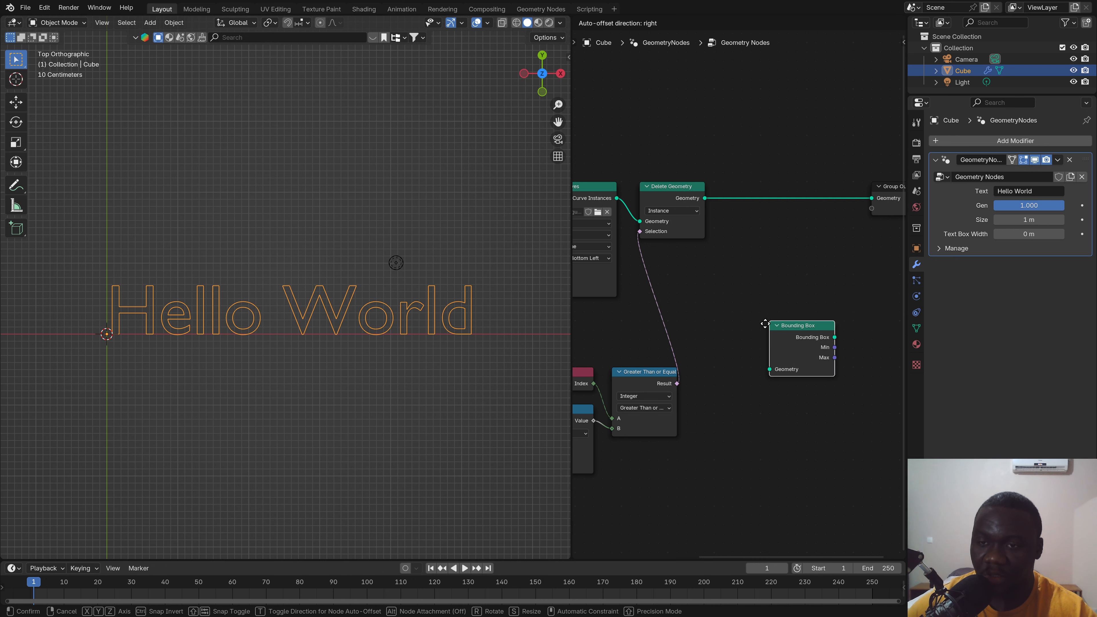
pyautogui.click(743, 180)
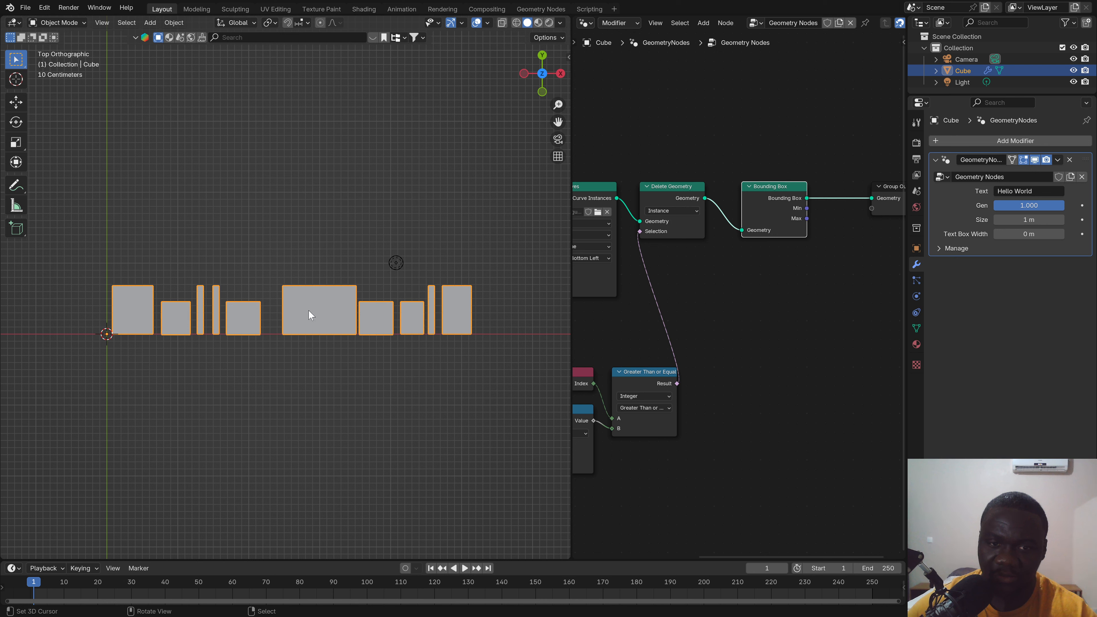
# Step: Switch the viewport to wireframe shading and move the Bounding Box node below the row of nodes beside Delete Geometry
pyautogui.click(516, 23)
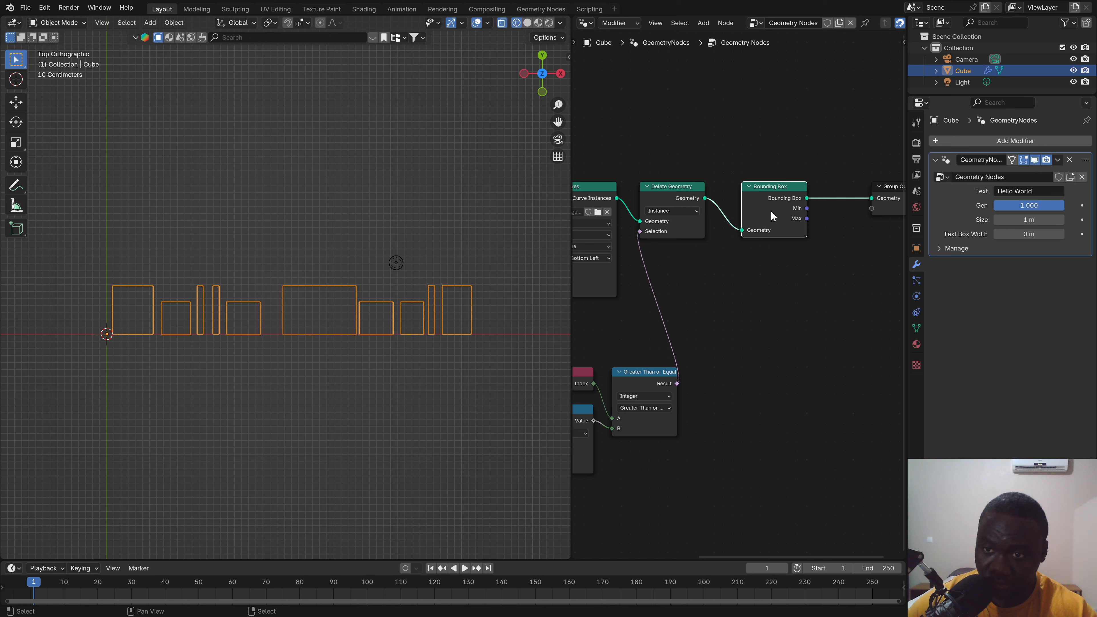
pyautogui.scroll(-2, 642, 197)
pyautogui.moveTo(638, 186); pyautogui.dragTo(655, 220, button='middle')
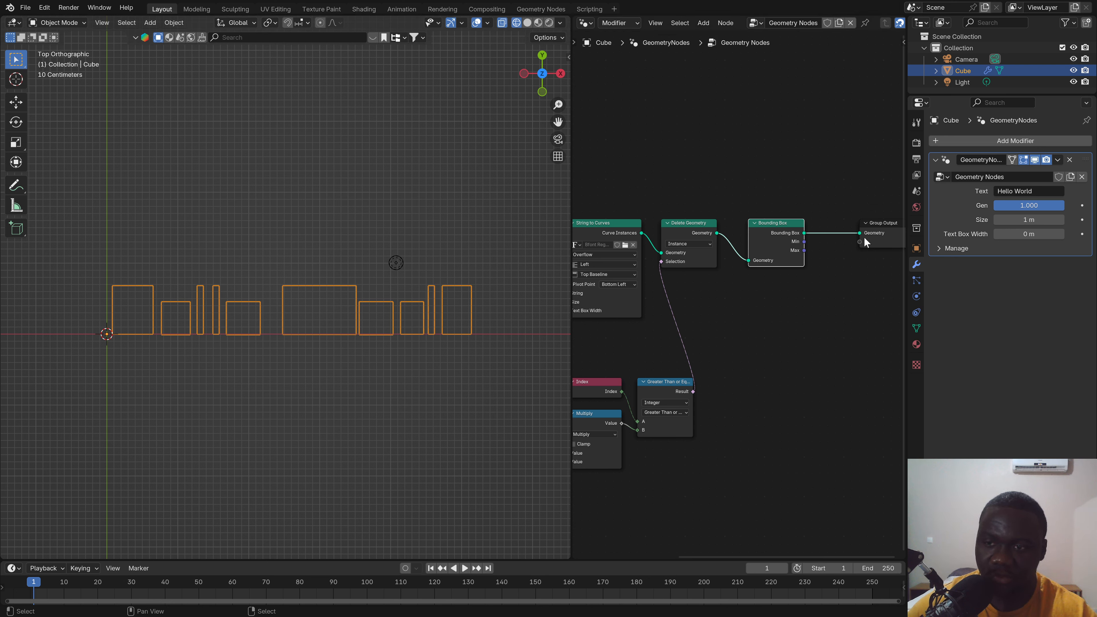
pyautogui.moveTo(777, 246); pyautogui.dragTo(784, 318)
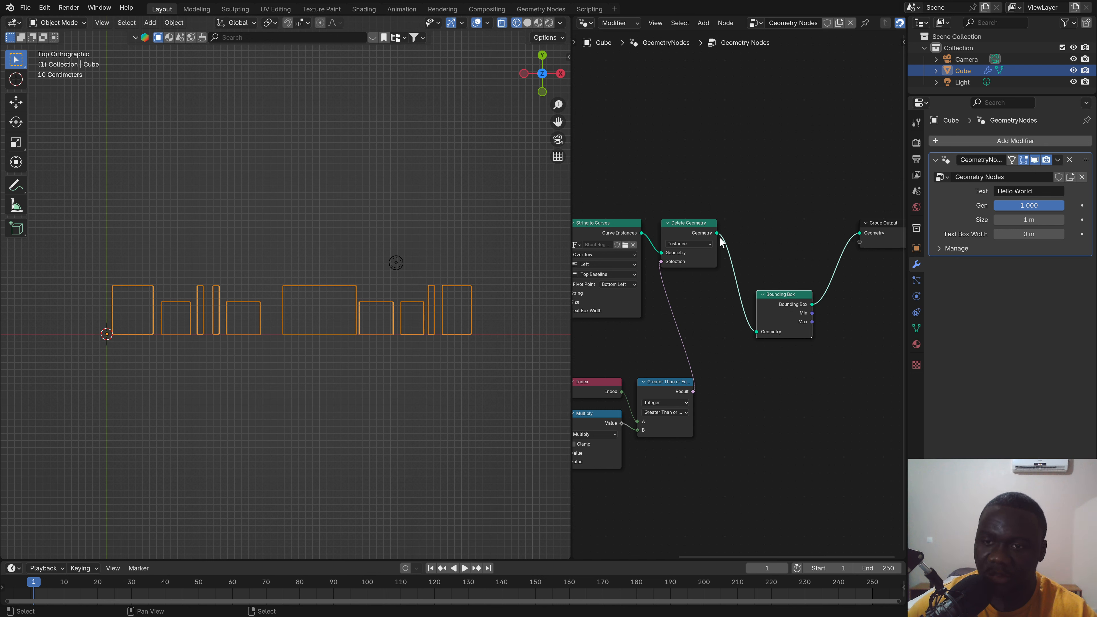
# Step: Combine the Delete Geometry and Bounding Box outputs in a Join Geometry node feeding Group Output, and realign the Join Geometry node
pyautogui.moveTo(722, 234); pyautogui.dragTo(816, 199)
pyautogui.write('joi')
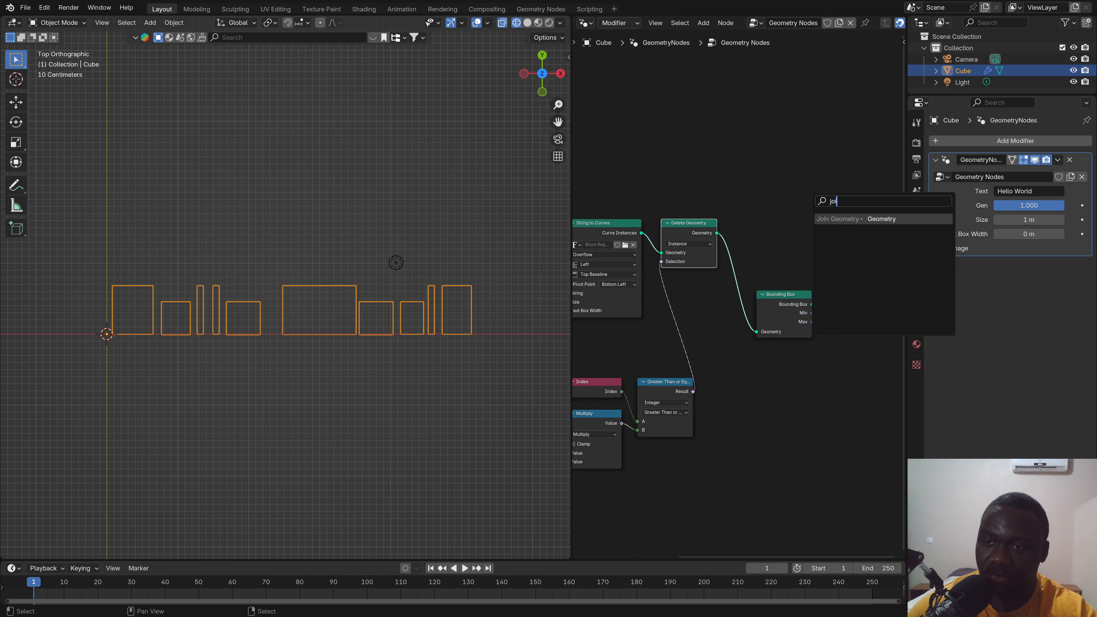
pyautogui.press('Return')
pyautogui.click(799, 197)
pyautogui.moveTo(813, 304); pyautogui.dragTo(860, 233)
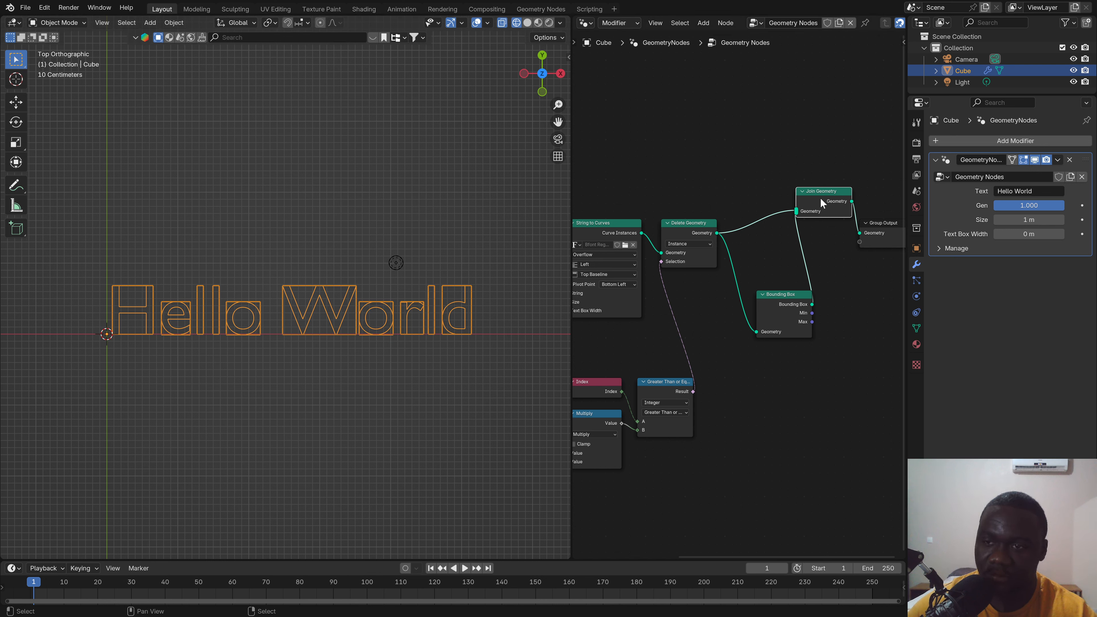
pyautogui.moveTo(820, 197); pyautogui.dragTo(728, 184, button='middle')
pyautogui.moveTo(728, 187); pyautogui.dragTo(773, 213)
# Step: Compare text and bounding boxes by temporarily muting Bounding Box and cutting the direct Delete Geometry link to Join Geometry, restoring both
pyautogui.moveTo(666, 273); pyautogui.dragTo(651, 283, button='middle')
pyautogui.click(685, 303)
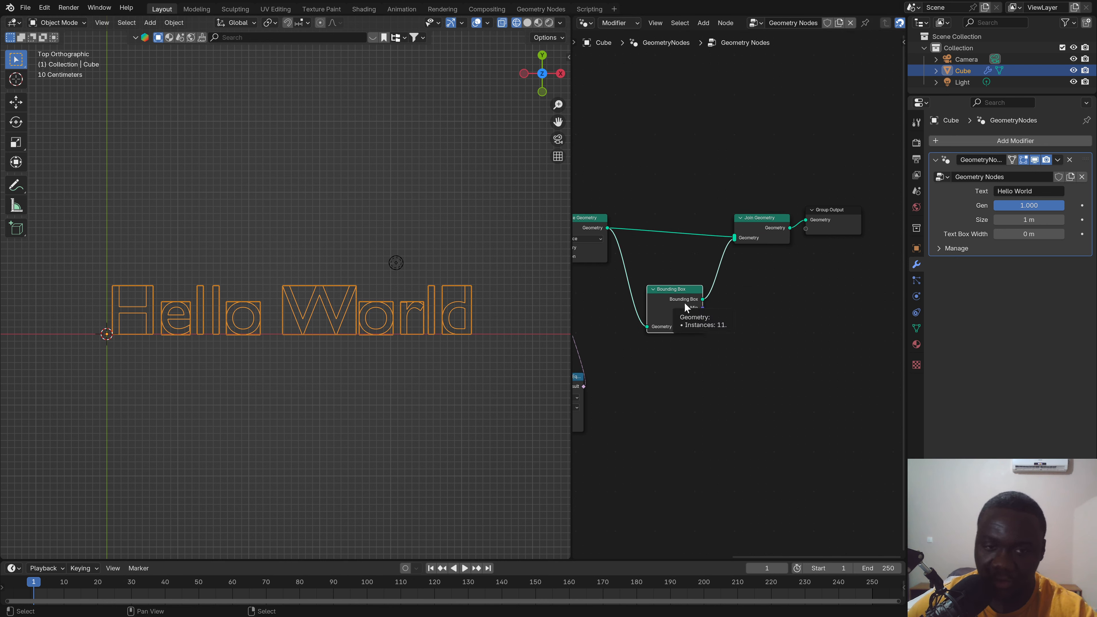
pyautogui.press('m')
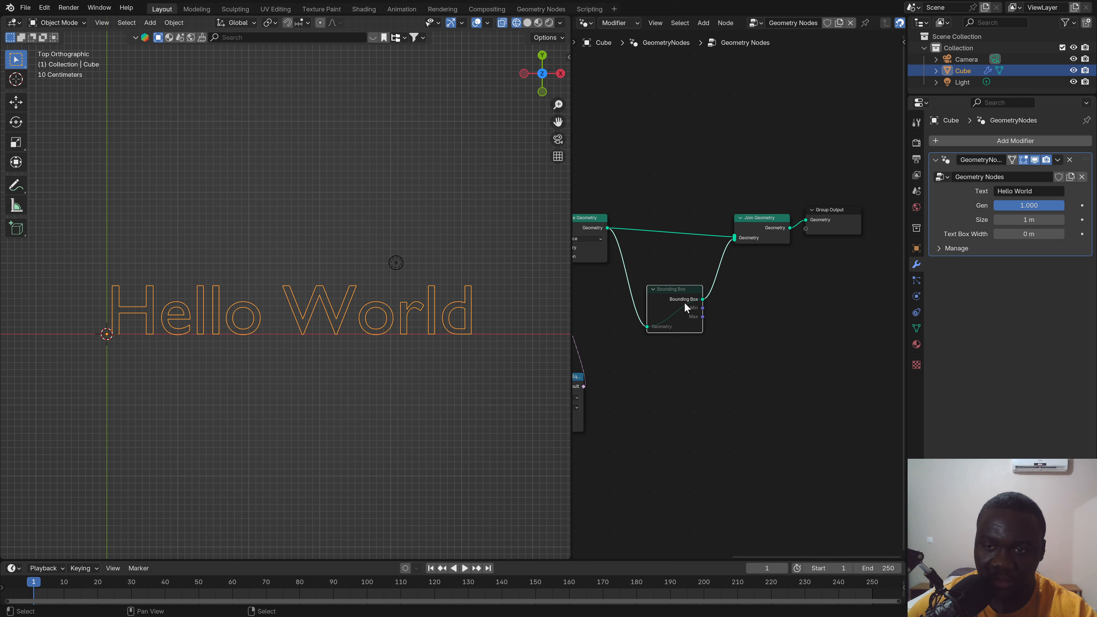
pyautogui.press('m')
pyautogui.keyDown('ctrl'); pyautogui.moveTo(680, 254); pyautogui.dragTo(686, 194, button='right'); pyautogui.keyUp('ctrl')
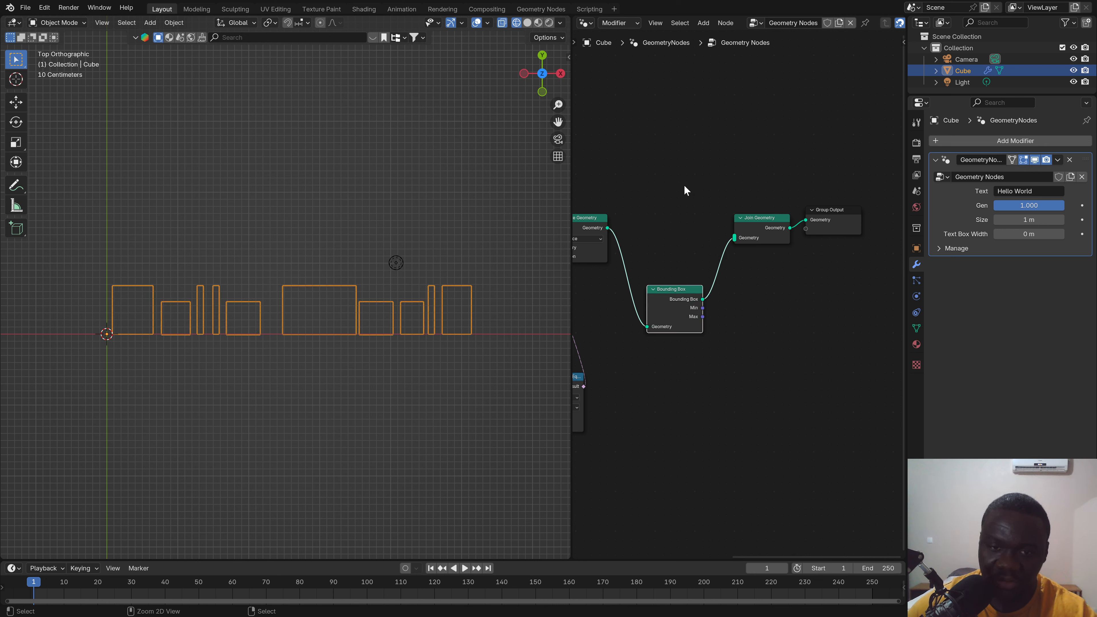
pyautogui.moveTo(608, 228); pyautogui.dragTo(735, 238)
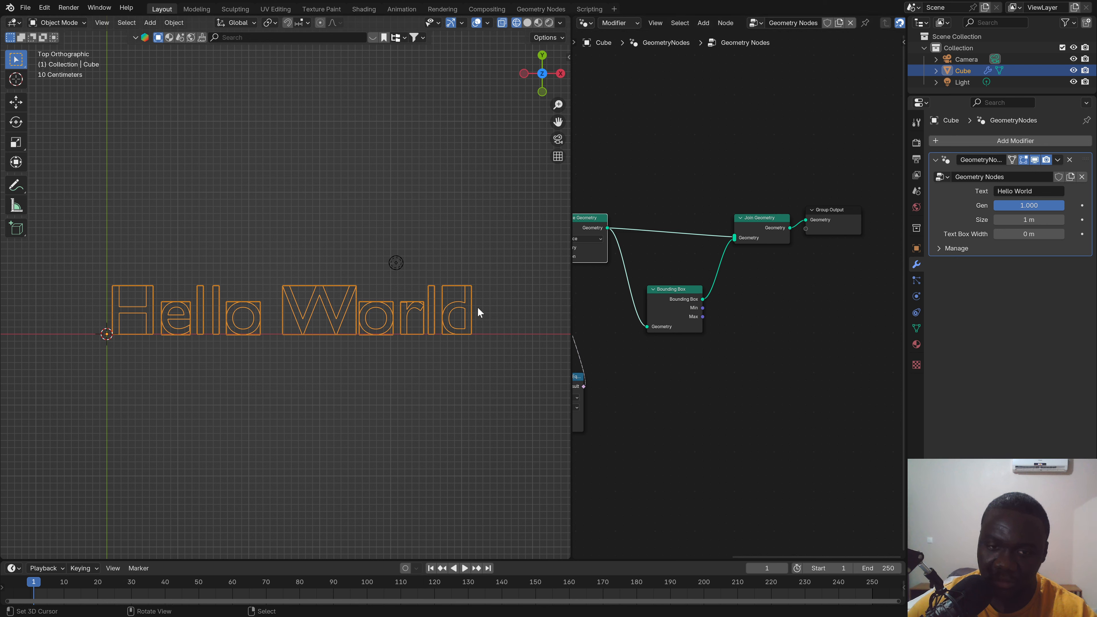
# Step: Hide the unconnected Min and Max sockets on the Bounding Box node and switch the viewport to Material Preview shading
pyautogui.click(460, 198)
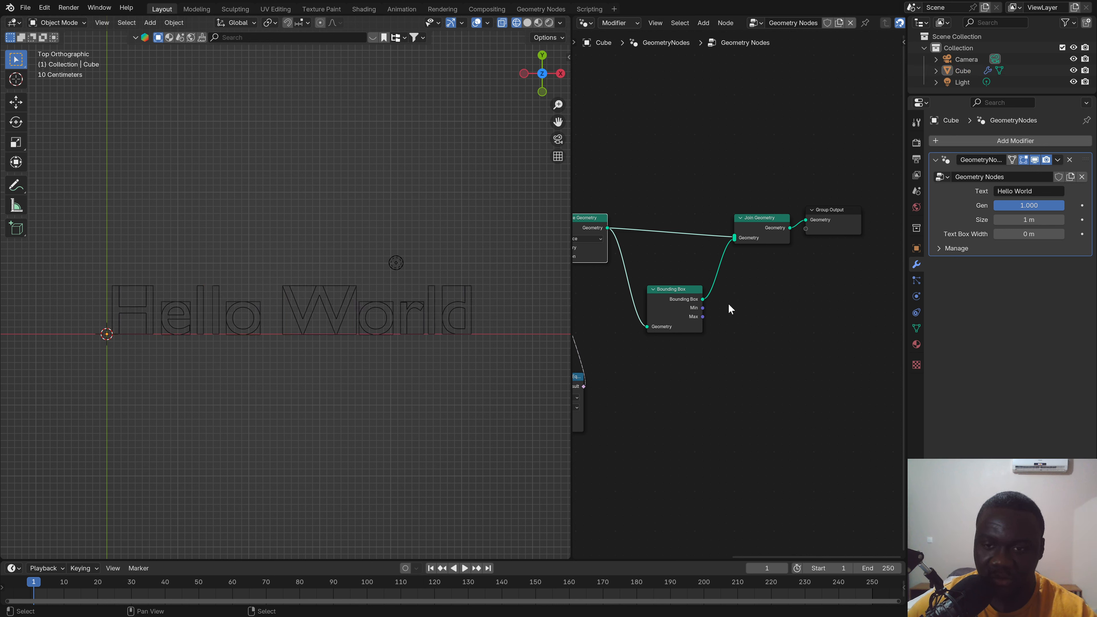
pyautogui.click(684, 311)
pyautogui.hotkey('ctrl', 'h')
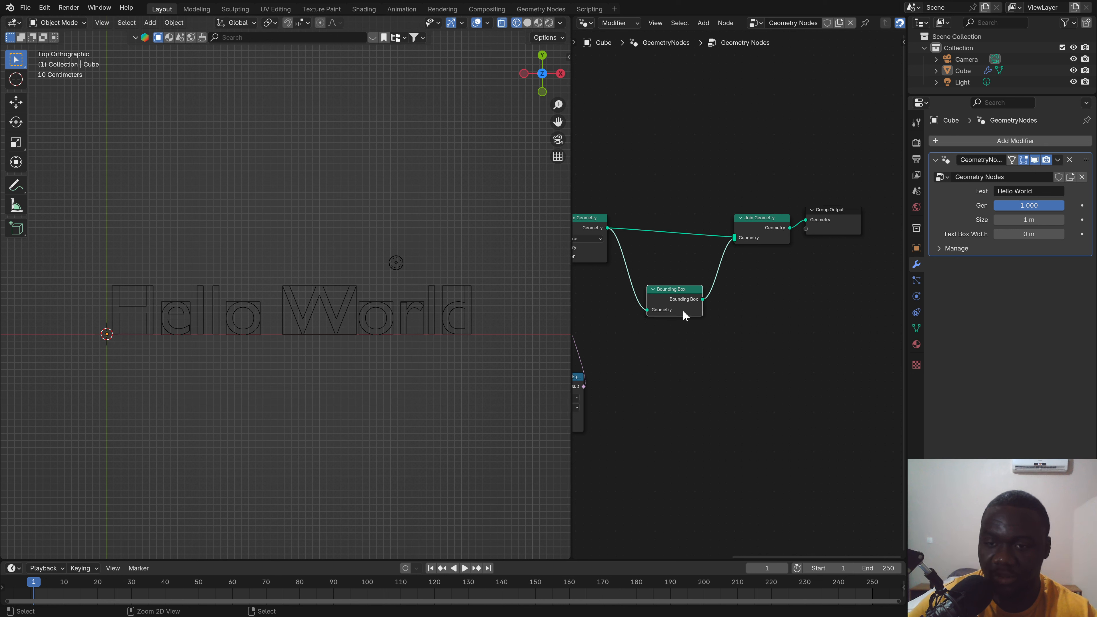
pyautogui.moveTo(760, 282); pyautogui.dragTo(838, 261, button='middle')
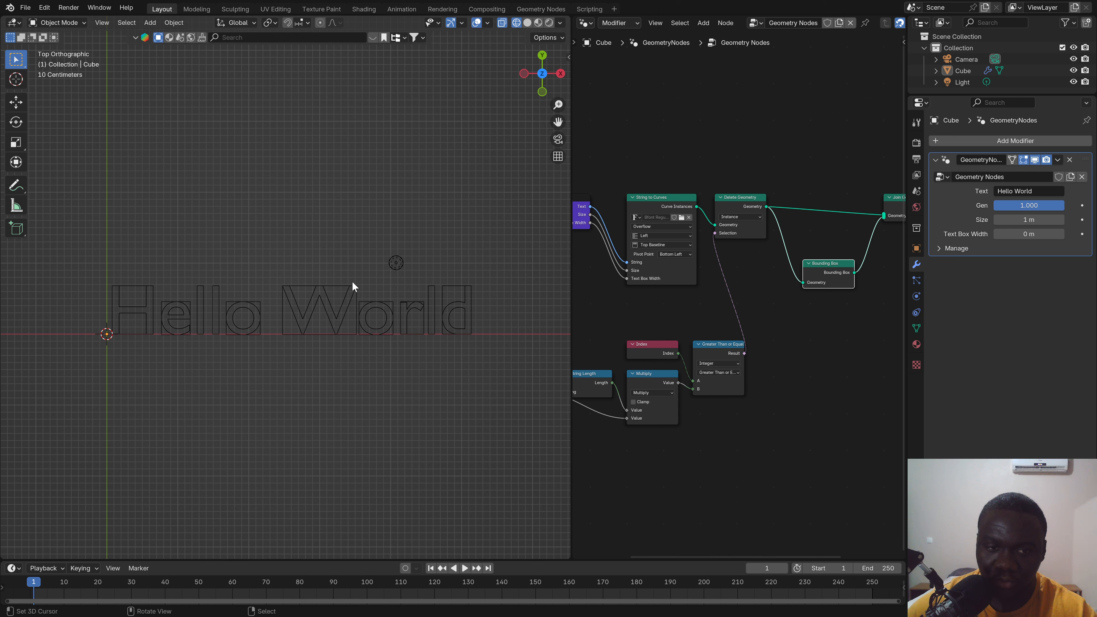
pyautogui.click(538, 24)
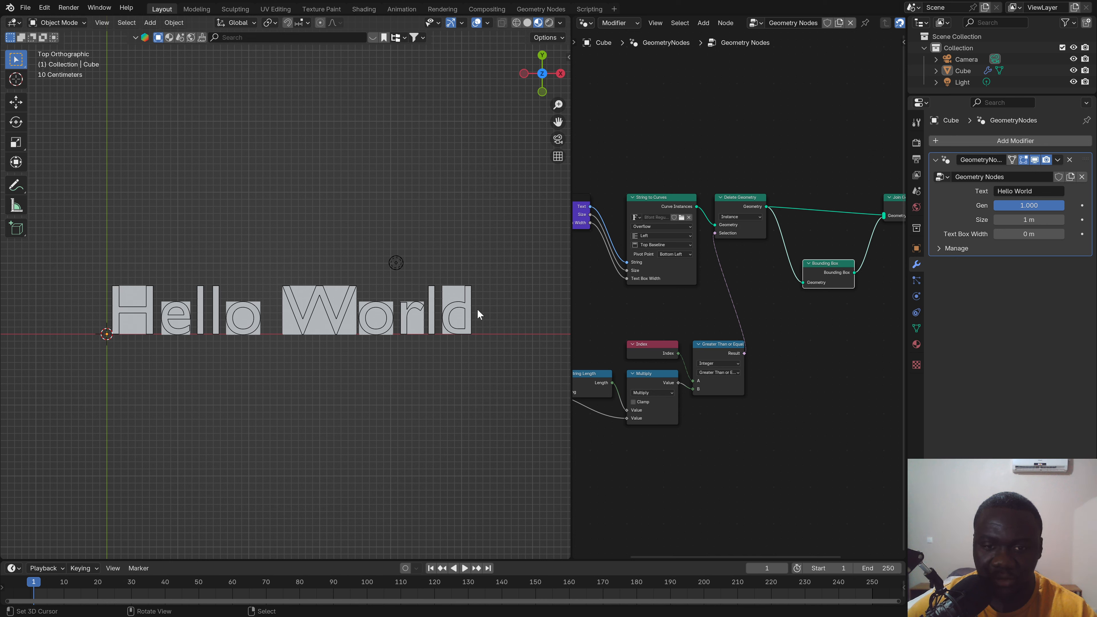
# Step: Add a Realize Instances node after Delete Geometry and feed its geometry into the Bounding Box node
pyautogui.moveTo(771, 248); pyautogui.dragTo(688, 247, button='middle')
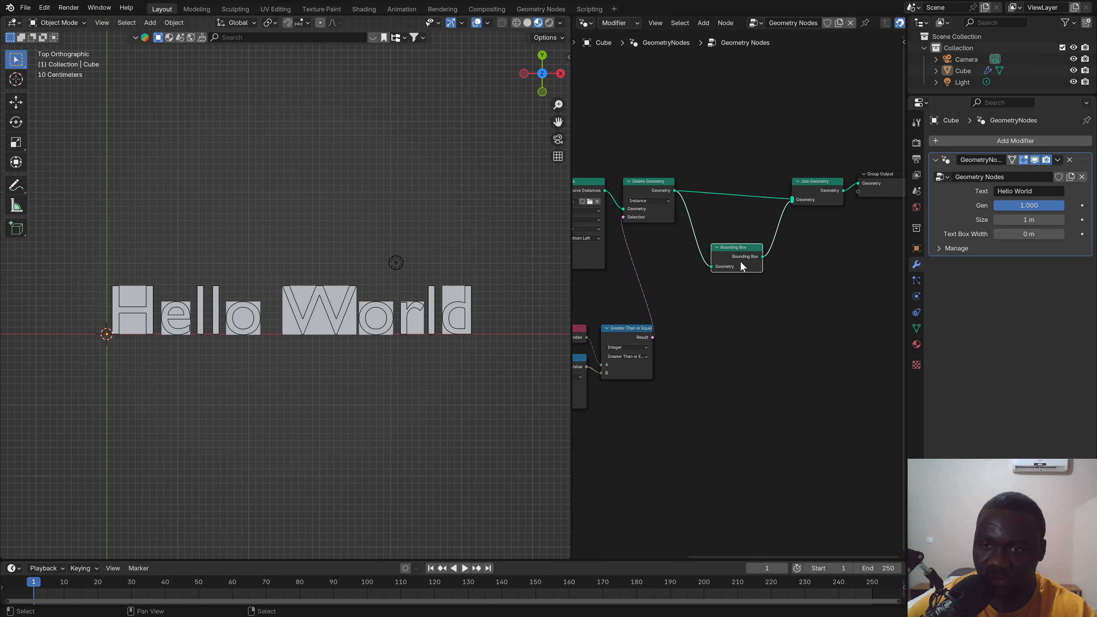
pyautogui.scroll(1, 744, 255)
pyautogui.moveTo(668, 185); pyautogui.dragTo(688, 302)
pyautogui.write('real')
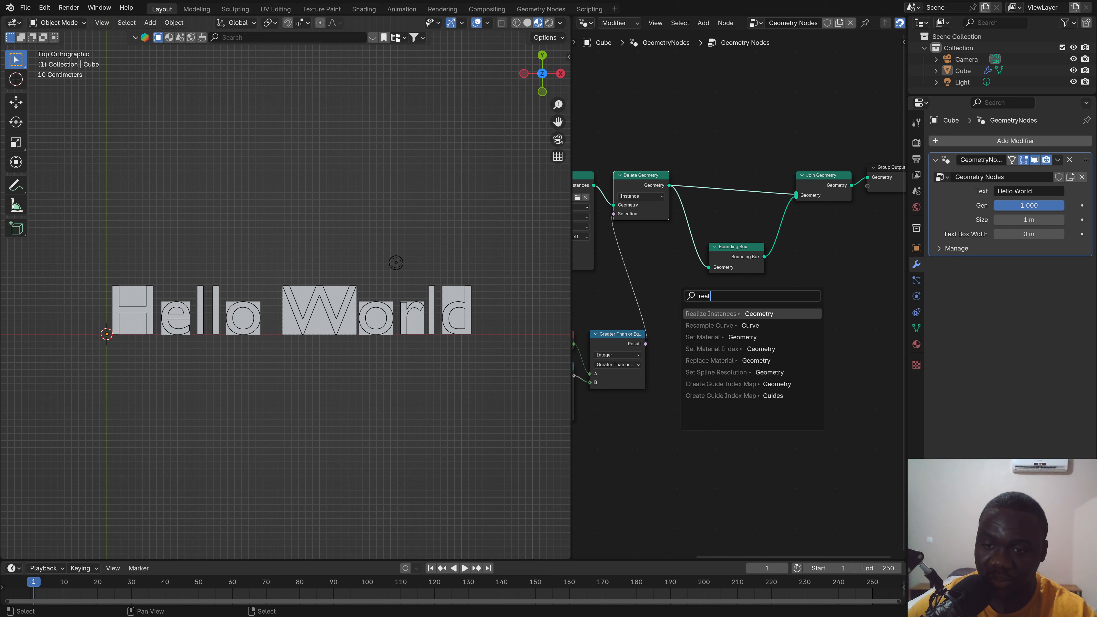
pyautogui.click(720, 313)
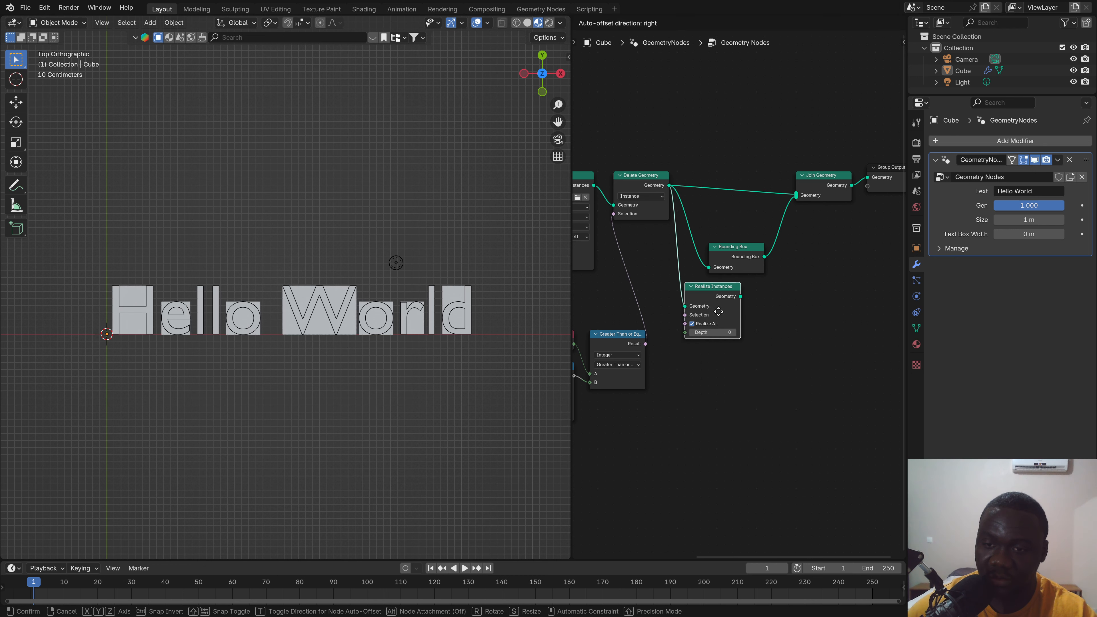
pyautogui.click(677, 254)
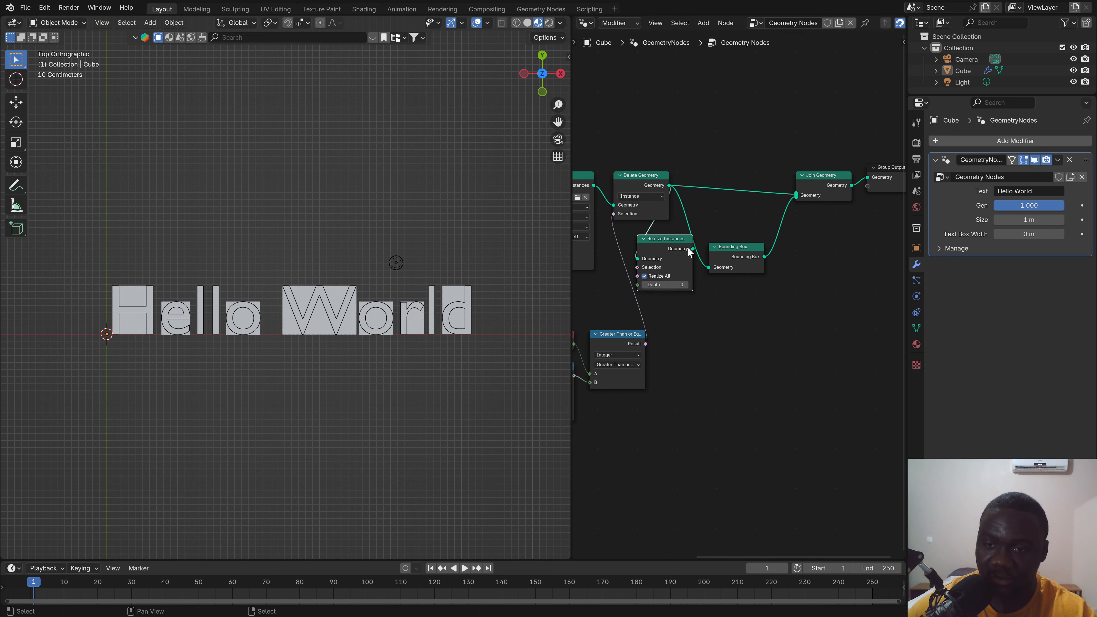
pyautogui.moveTo(688, 248); pyautogui.dragTo(707, 266)
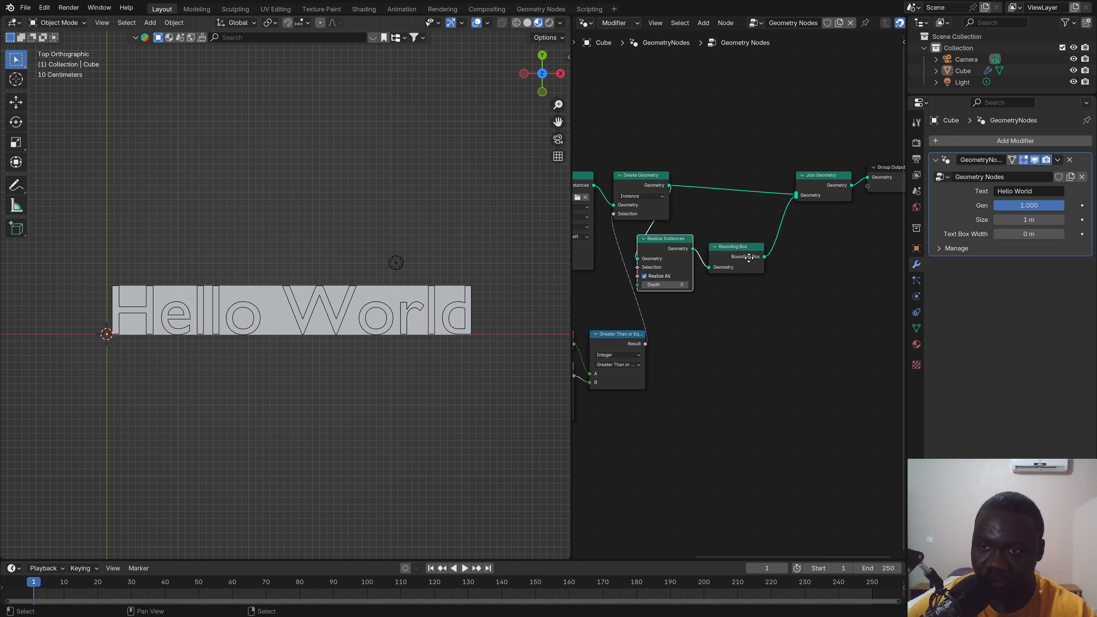
# Step: Replace the direct Delete Geometry link into Join Geometry with a link from Realize Instances
pyautogui.moveTo(749, 258); pyautogui.dragTo(740, 301, button='middle')
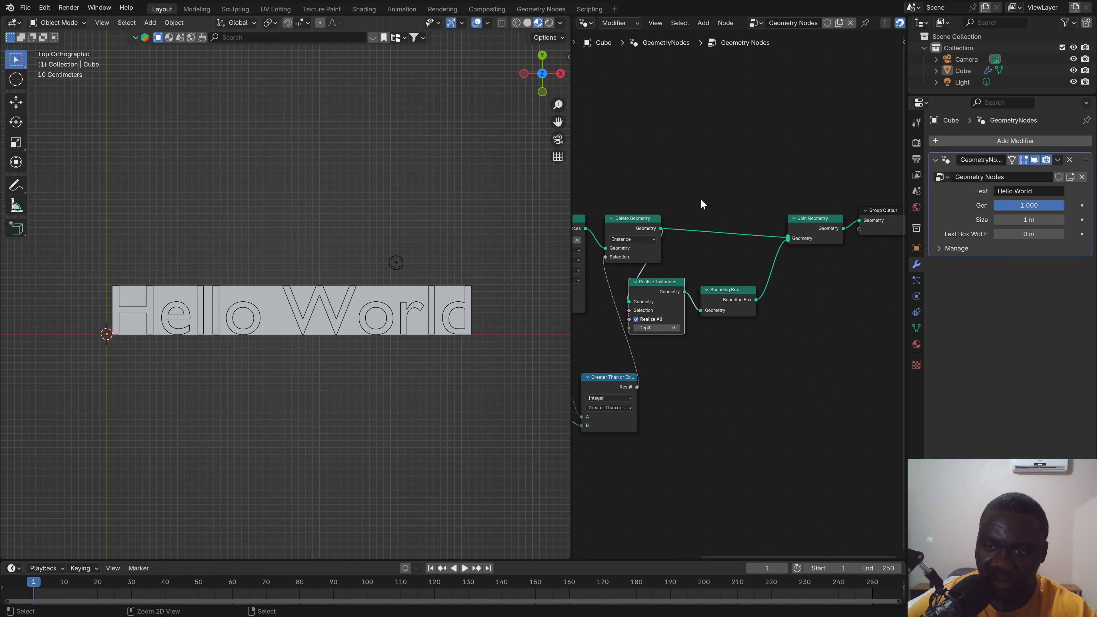
pyautogui.keyDown('ctrl'); pyautogui.moveTo(701, 200); pyautogui.dragTo(731, 271, button='right'); pyautogui.keyUp('ctrl')
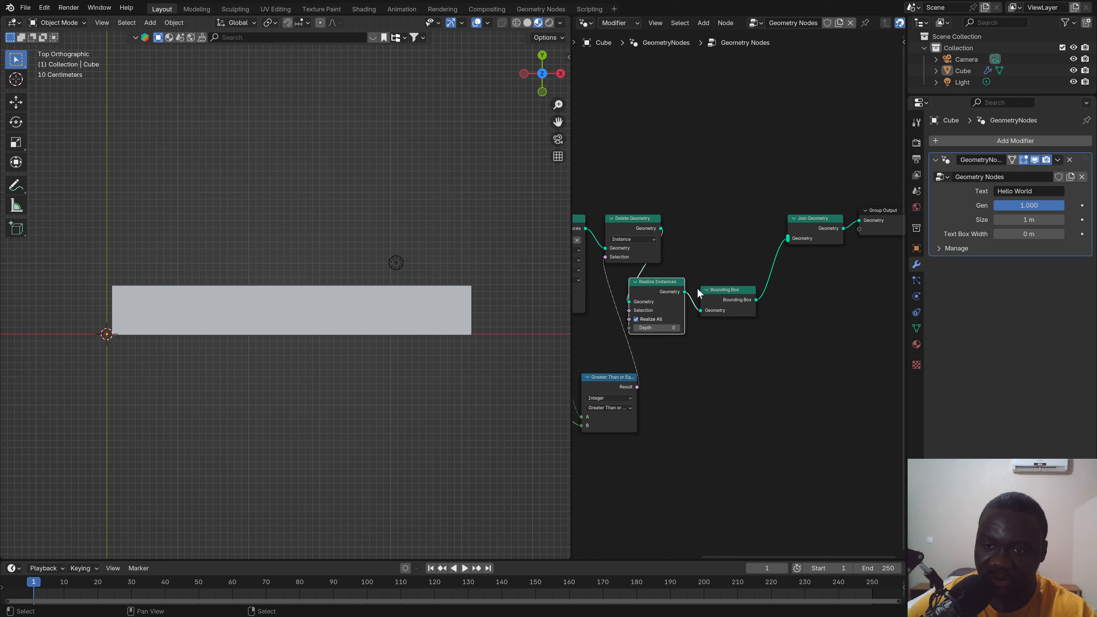
pyautogui.moveTo(686, 293); pyautogui.dragTo(788, 238)
# Step: Spread out the Group Output, Join Geometry and Bounding Box nodes, and align Realize Instances in the row beside Delete Geometry
pyautogui.moveTo(750, 309); pyautogui.dragTo(668, 324, button='middle')
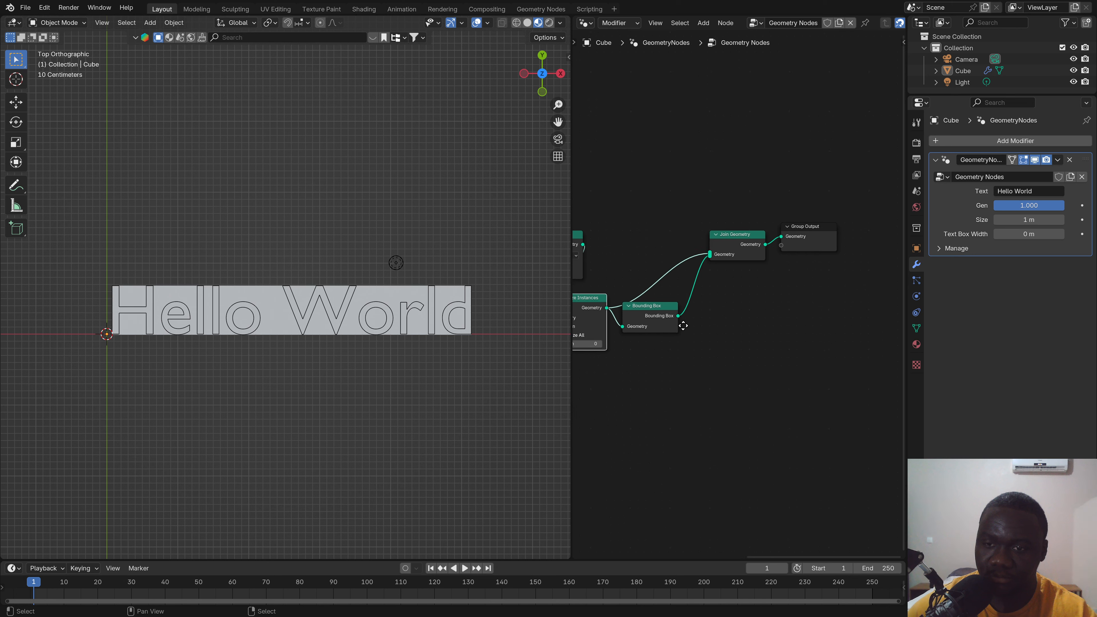
pyautogui.moveTo(802, 238); pyautogui.dragTo(857, 245)
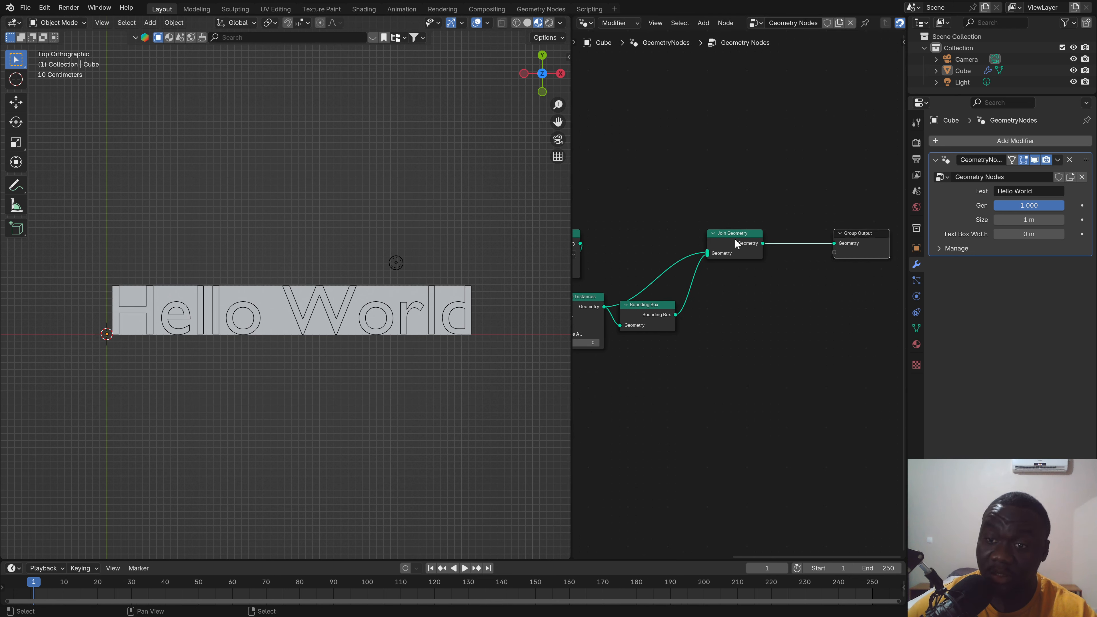
pyautogui.moveTo(737, 242); pyautogui.dragTo(792, 242)
pyautogui.moveTo(656, 305); pyautogui.dragTo(704, 313)
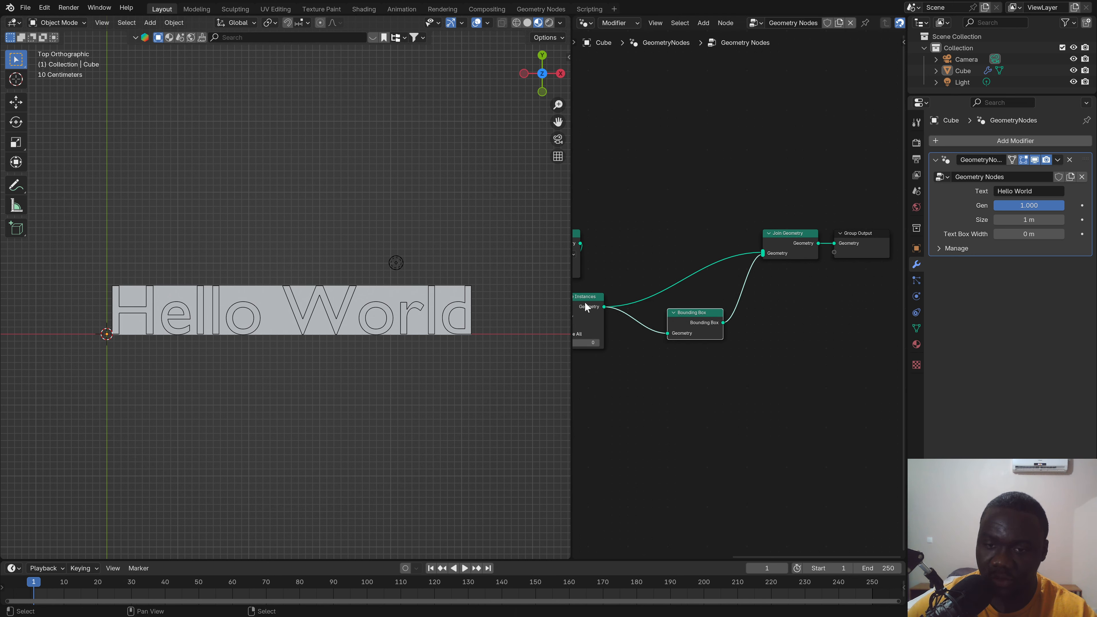
pyautogui.moveTo(586, 296); pyautogui.dragTo(625, 235)
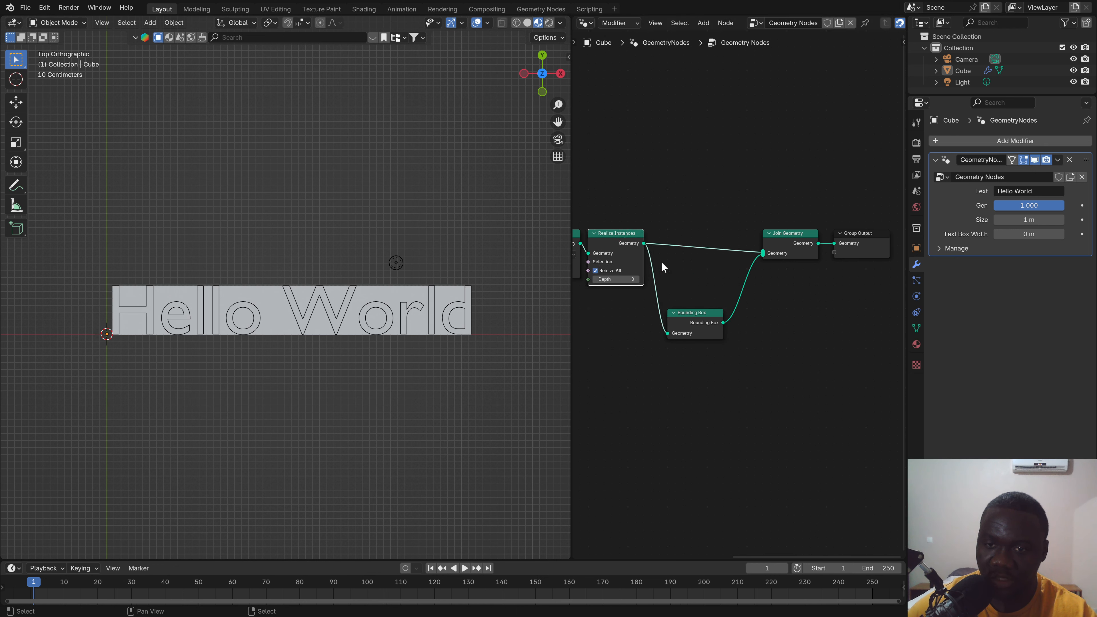
pyautogui.moveTo(678, 285); pyautogui.dragTo(714, 265, button='middle')
# Step: Cut the Bounding Box link to Join Geometry and route Realize Instances through a new Fill Curve node into Join Geometry
pyautogui.scroll(3, 365, 304)
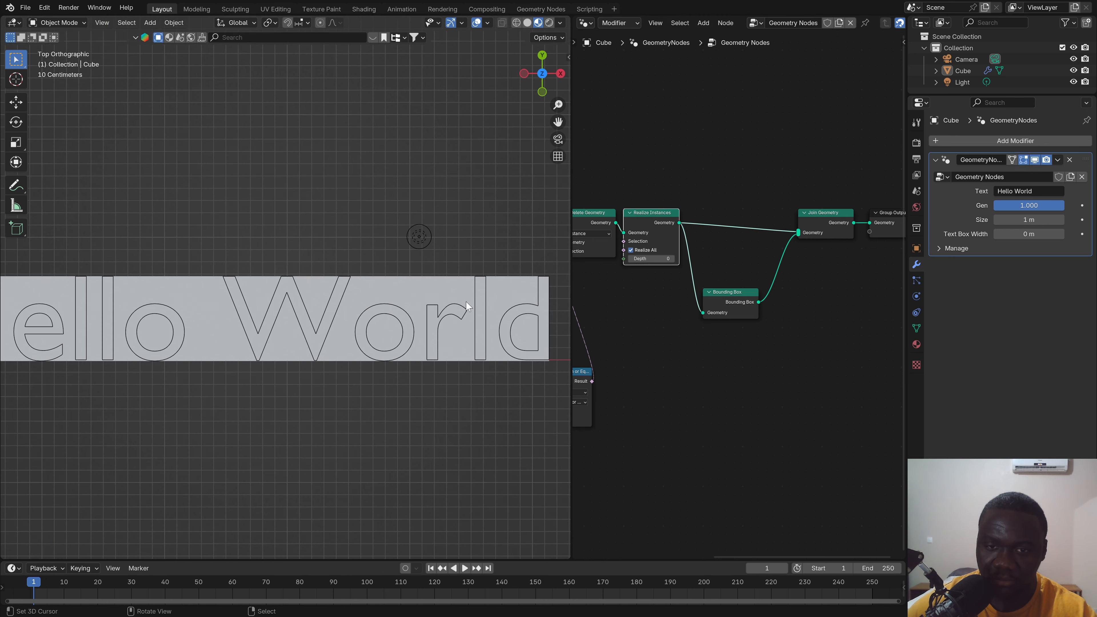
pyautogui.keyDown('ctrl'); pyautogui.moveTo(762, 247); pyautogui.dragTo(796, 283, button='right'); pyautogui.keyUp('ctrl')
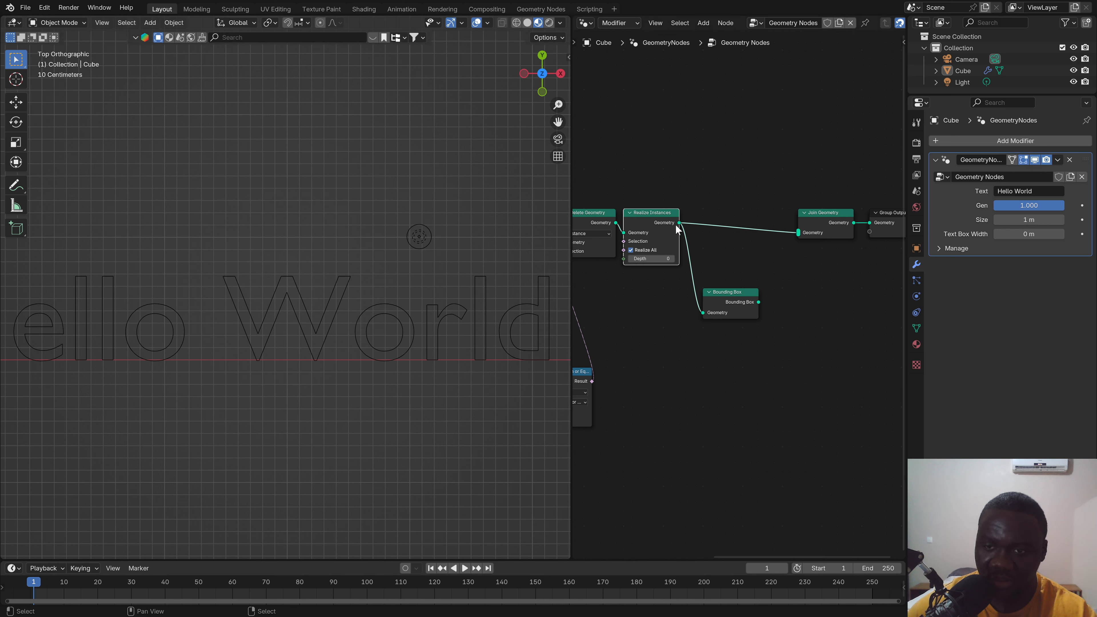
pyautogui.moveTo(679, 222); pyautogui.dragTo(706, 207)
pyautogui.write('fil')
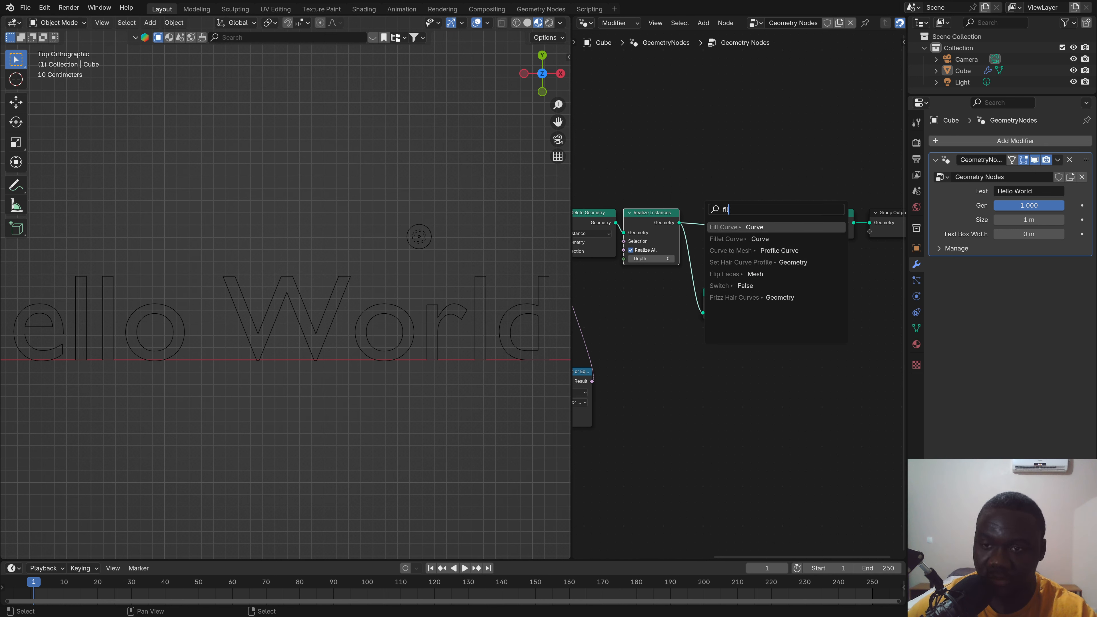
pyautogui.press('Return')
pyautogui.click(761, 237)
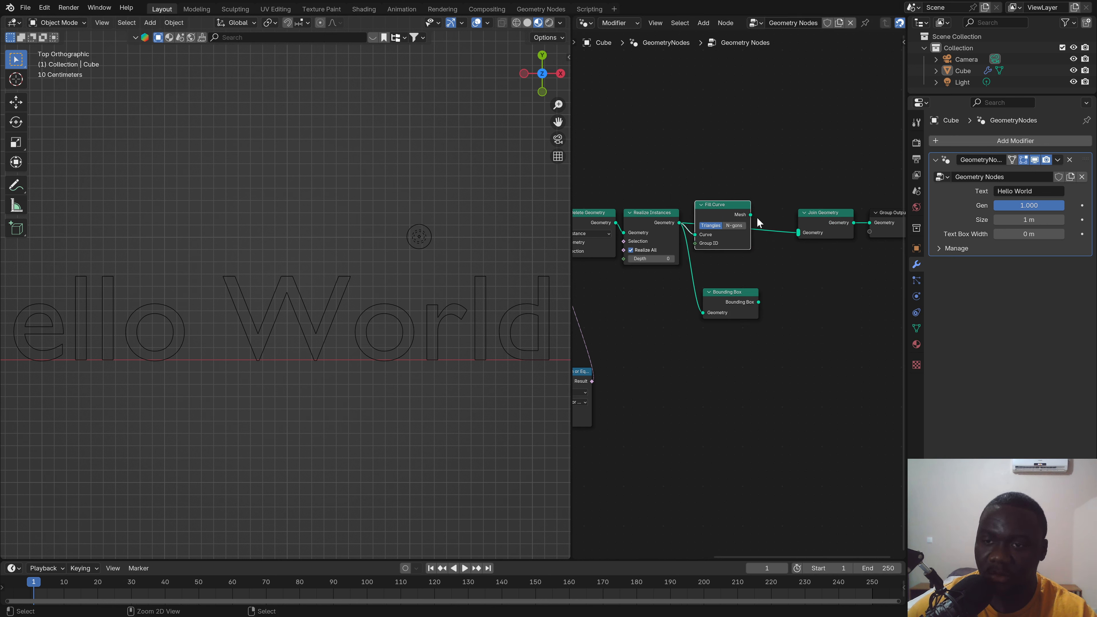
pyautogui.moveTo(751, 215); pyautogui.dragTo(799, 232)
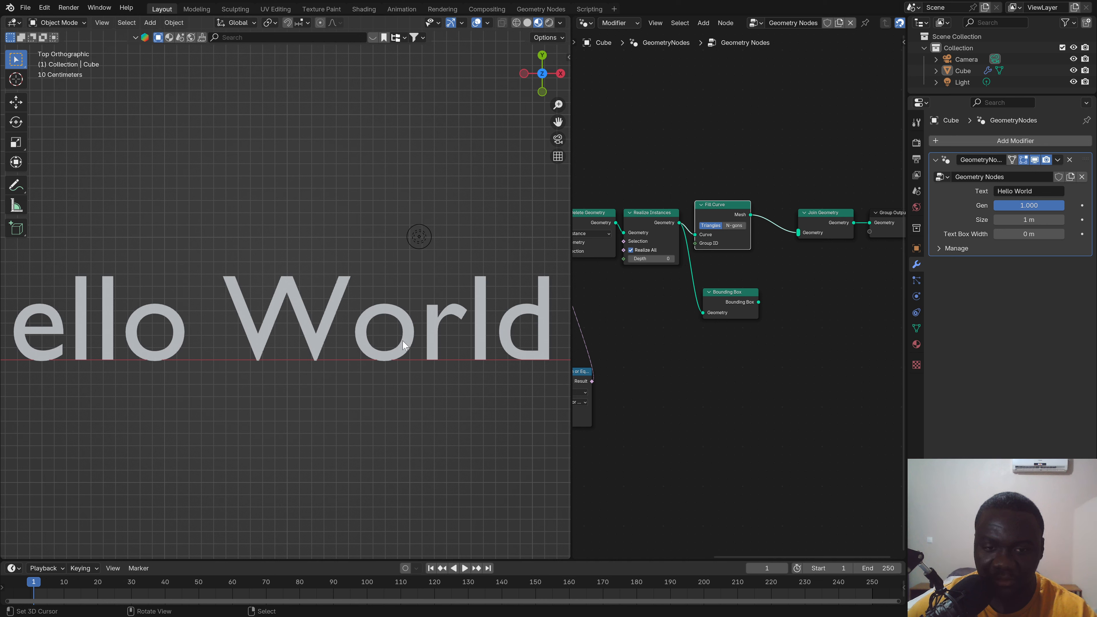
# Step: Show the filled letters up close in wireframe shading and enable the Statistics overlay in the viewport
pyautogui.click(517, 24)
pyautogui.scroll(4, 283, 311)
pyautogui.keyDown('shift'); pyautogui.moveTo(481, 324); pyautogui.dragTo(334, 281, button='middle'); pyautogui.keyUp('shift')
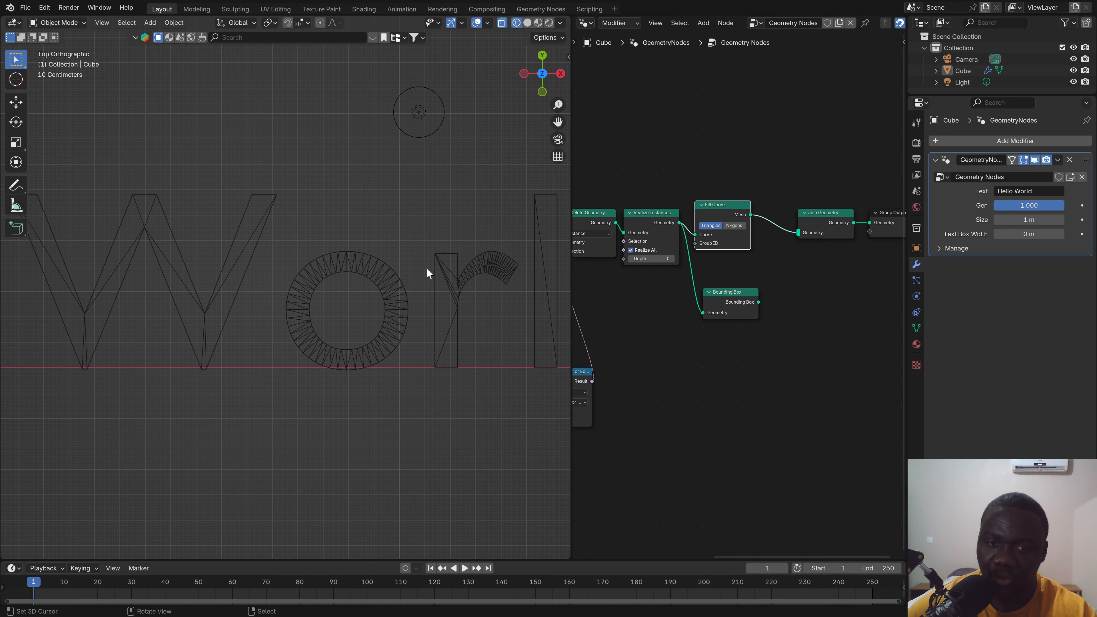
pyautogui.click(488, 23)
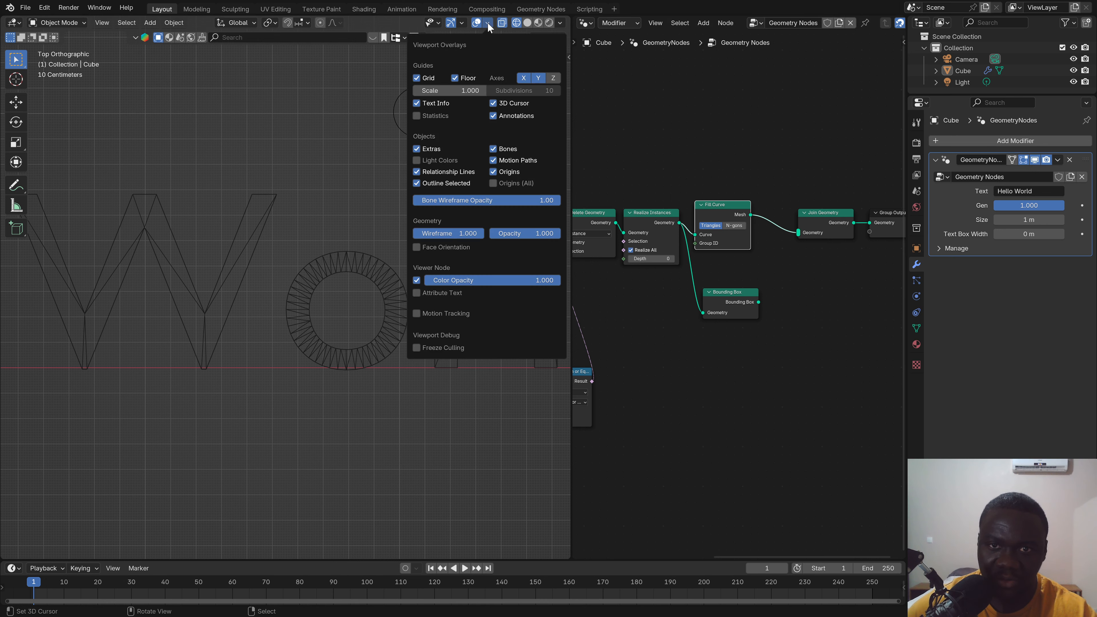
pyautogui.click(416, 115)
pyautogui.moveTo(487, 116)
pyautogui.mouseDown()
pyautogui.moveTo(493, 102)
pyautogui.moveTo(493, 178)
pyautogui.moveTo(417, 147)
pyautogui.moveTo(419, 185)
pyautogui.mouseUp()
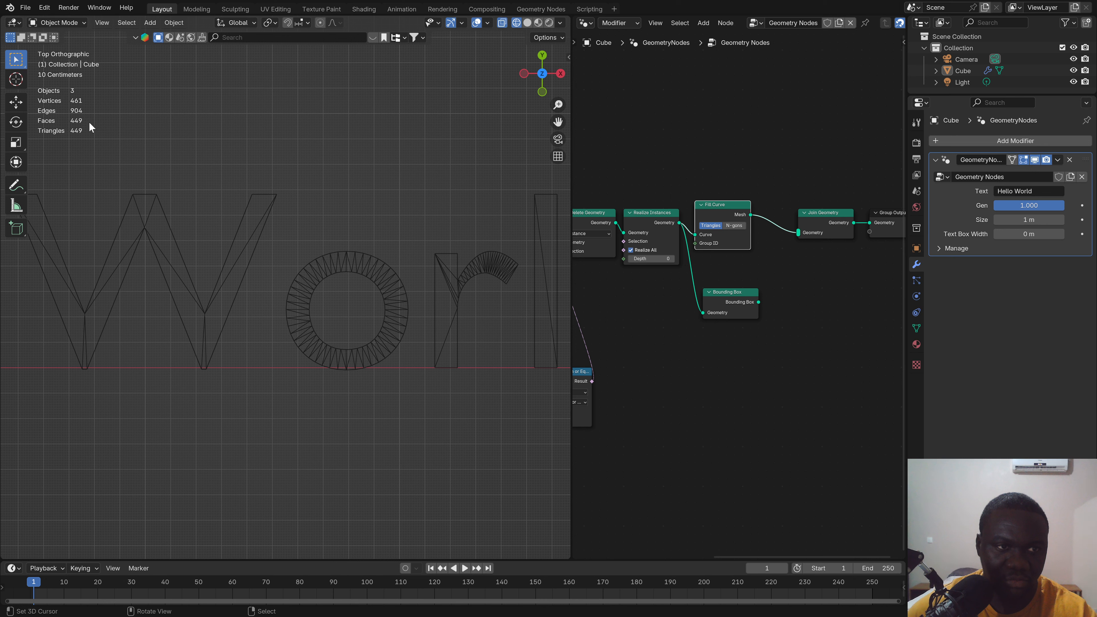
# Step: Set the Fill Curve node's mode to N-gons and switch the viewport to solid shading
pyautogui.click(735, 225)
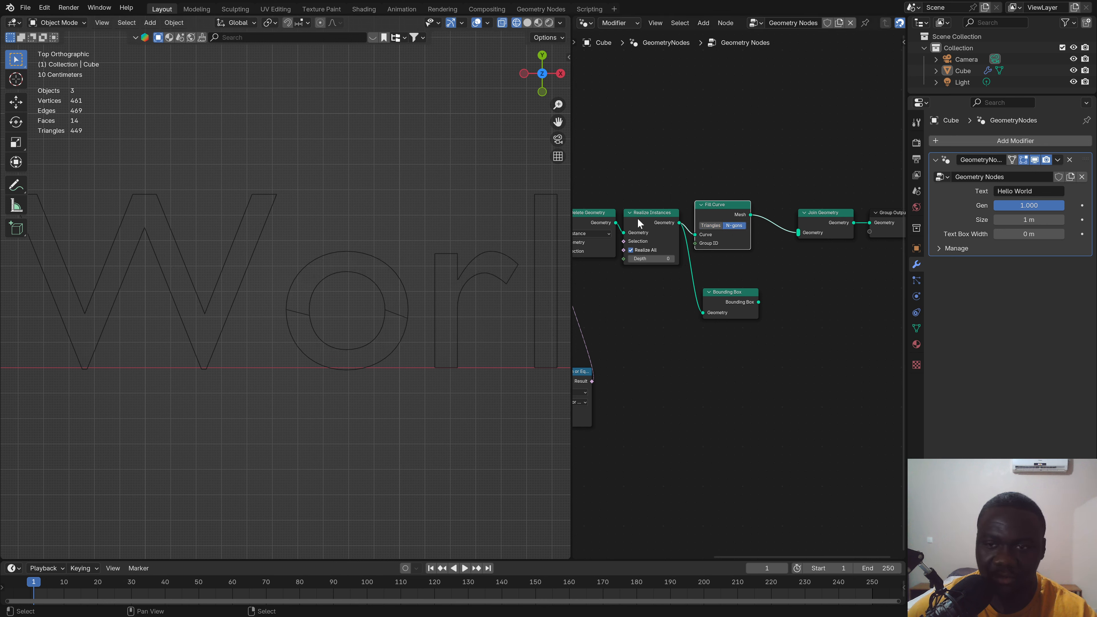
pyautogui.click(528, 23)
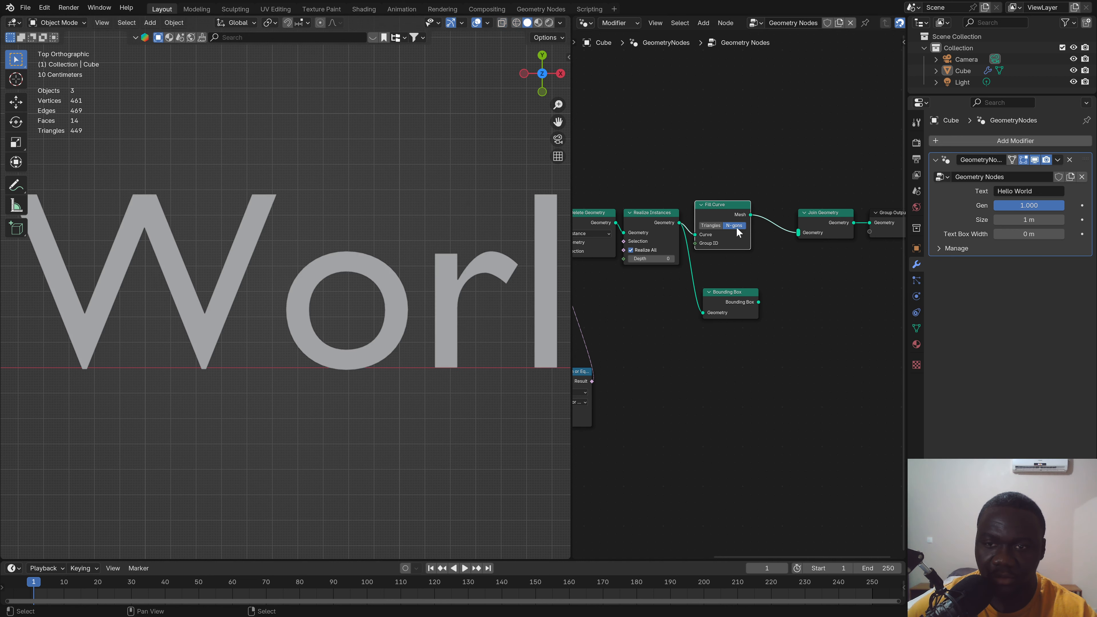
pyautogui.scroll(-4, 413, 329)
pyautogui.scroll(2, 412, 330)
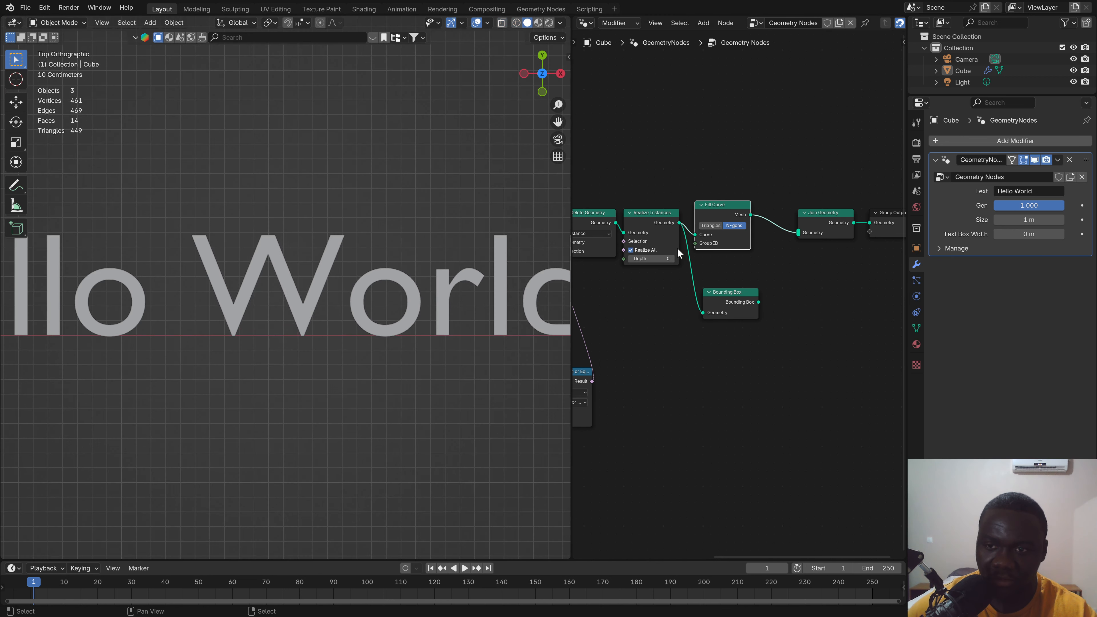
# Step: Connect the Bounding Box output to Join Geometry and align the Bounding Box node directly under Fill Curve
pyautogui.scroll(-2, 283, 289)
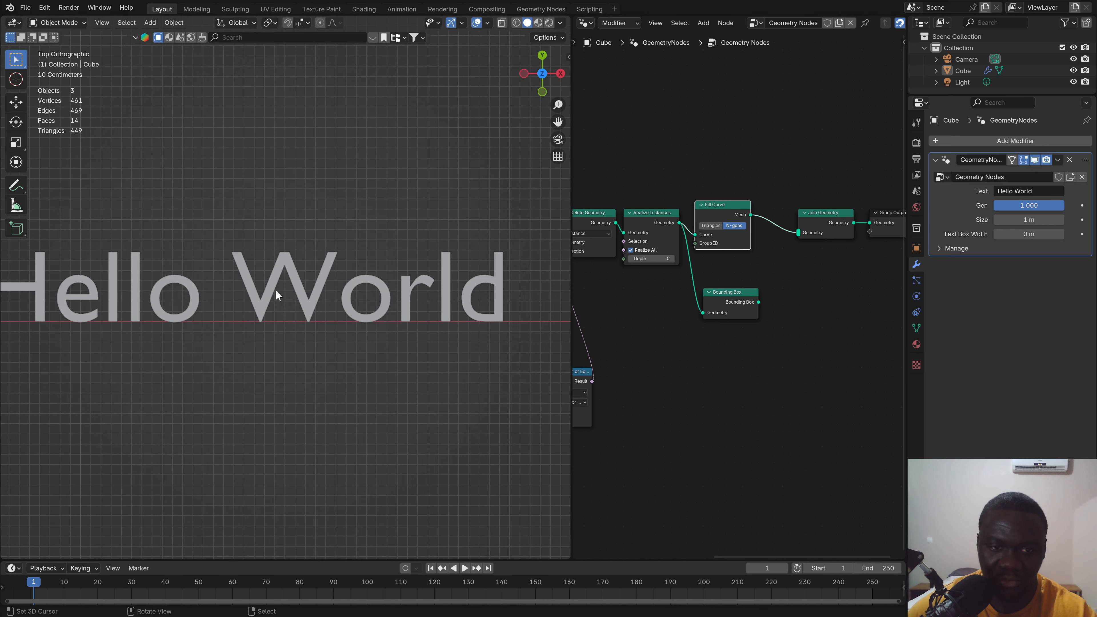
pyautogui.scroll(1, 268, 298)
pyautogui.moveTo(759, 303); pyautogui.dragTo(799, 233)
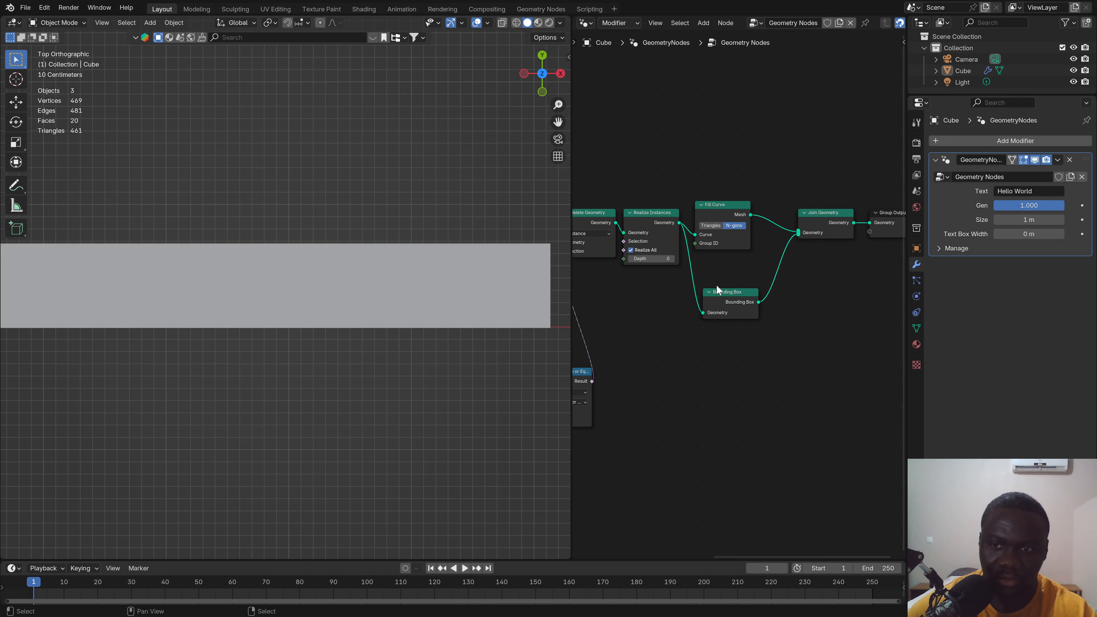
pyautogui.moveTo(737, 305); pyautogui.dragTo(728, 304)
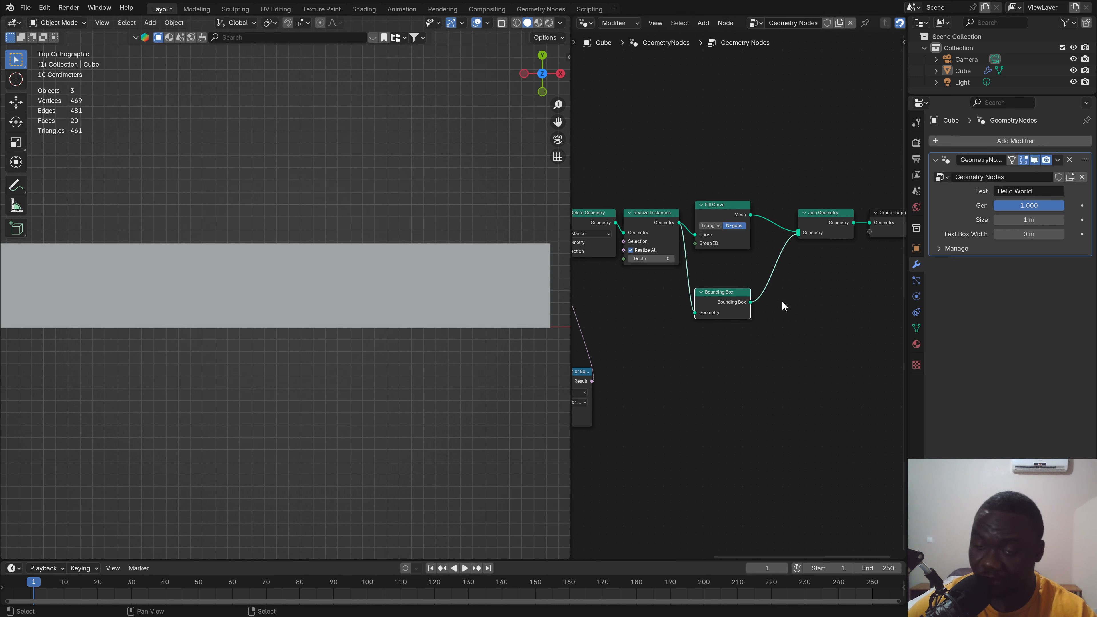
# Step: Add a Transform Geometry node after Bounding Box and connect its output to Join Geometry in place of the direct link
pyautogui.moveTo(313, 316); pyautogui.dragTo(302, 283, button='middle')
pyautogui.scroll(2, 760, 304)
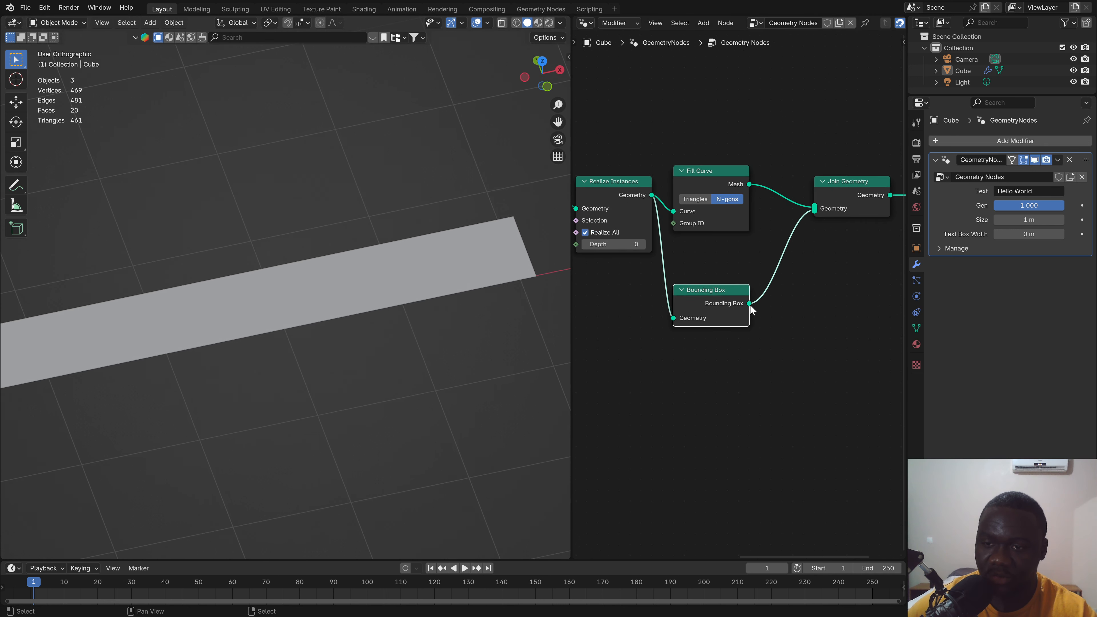
pyautogui.moveTo(749, 304); pyautogui.dragTo(784, 358)
pyautogui.write('t')
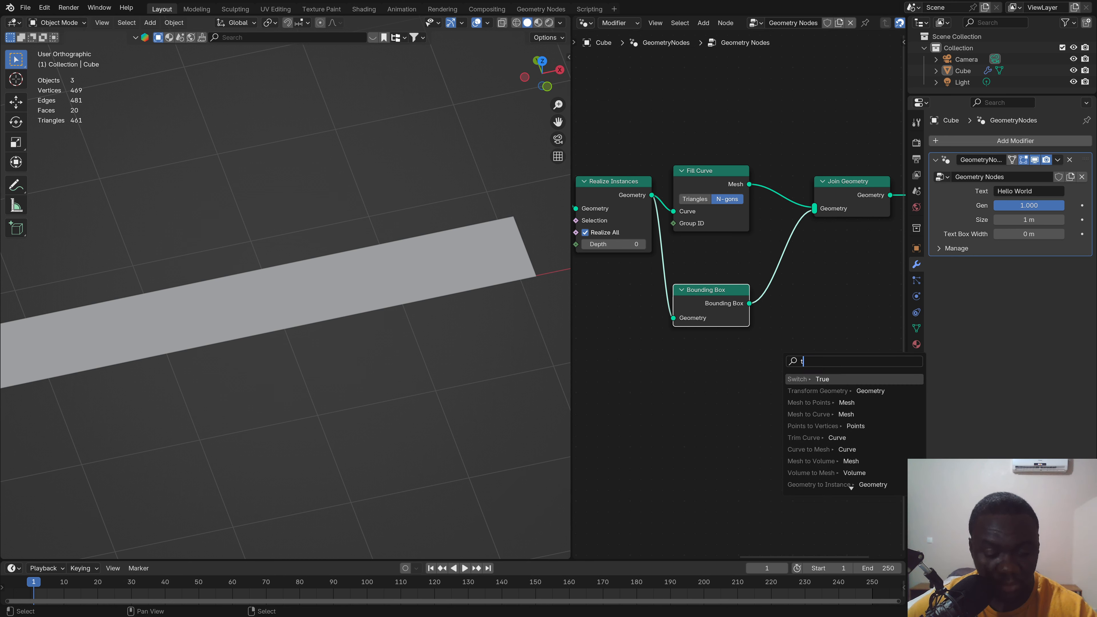
pyautogui.write('ran')
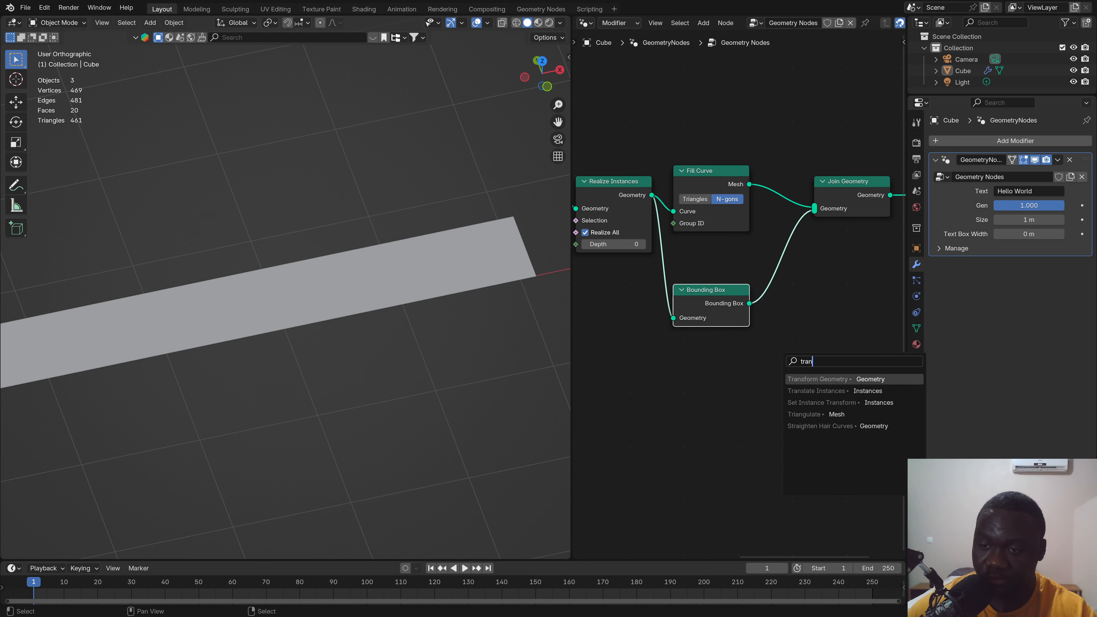
pyautogui.press('Return')
pyautogui.moveTo(847, 316); pyautogui.dragTo(814, 209)
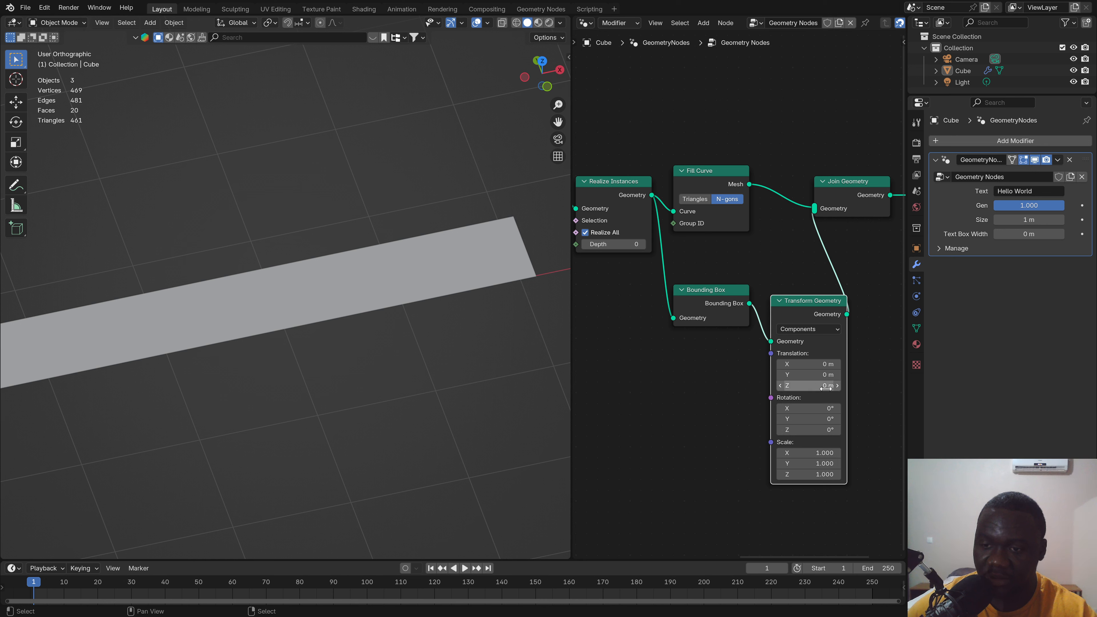
# Step: Set the Transform Geometry node's Z translation to -0.002 m and check the background's offset from the letters
pyautogui.moveTo(808, 385)
pyautogui.mouseDown()
pyautogui.moveTo(784, 386)
pyautogui.moveTo(808, 386)
pyautogui.mouseUp()
pyautogui.click(808, 386)
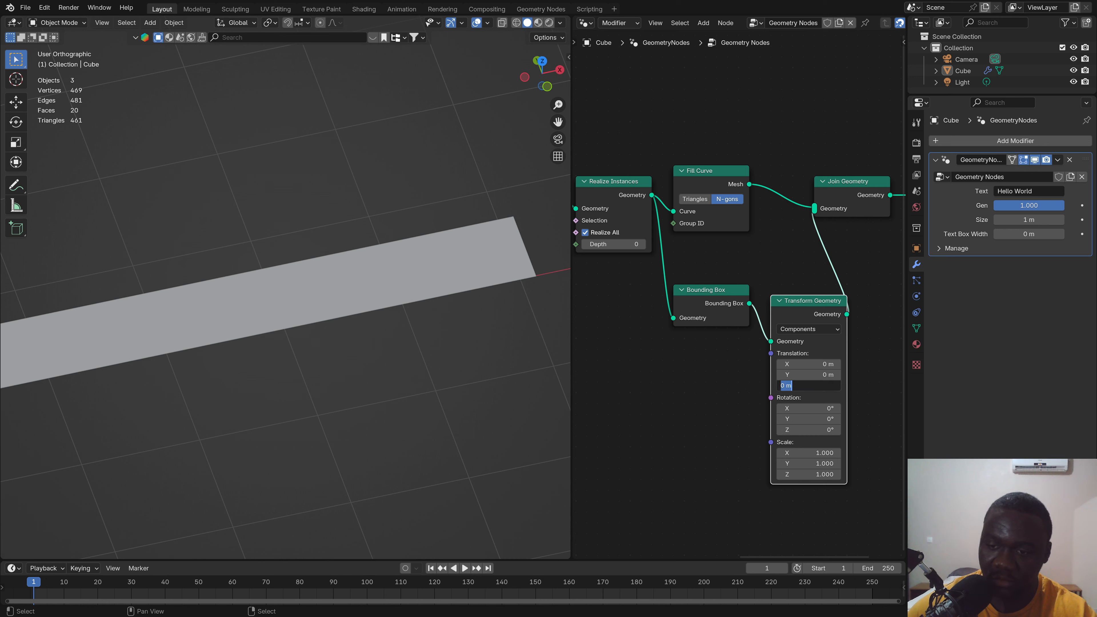
pyautogui.write('-.002')
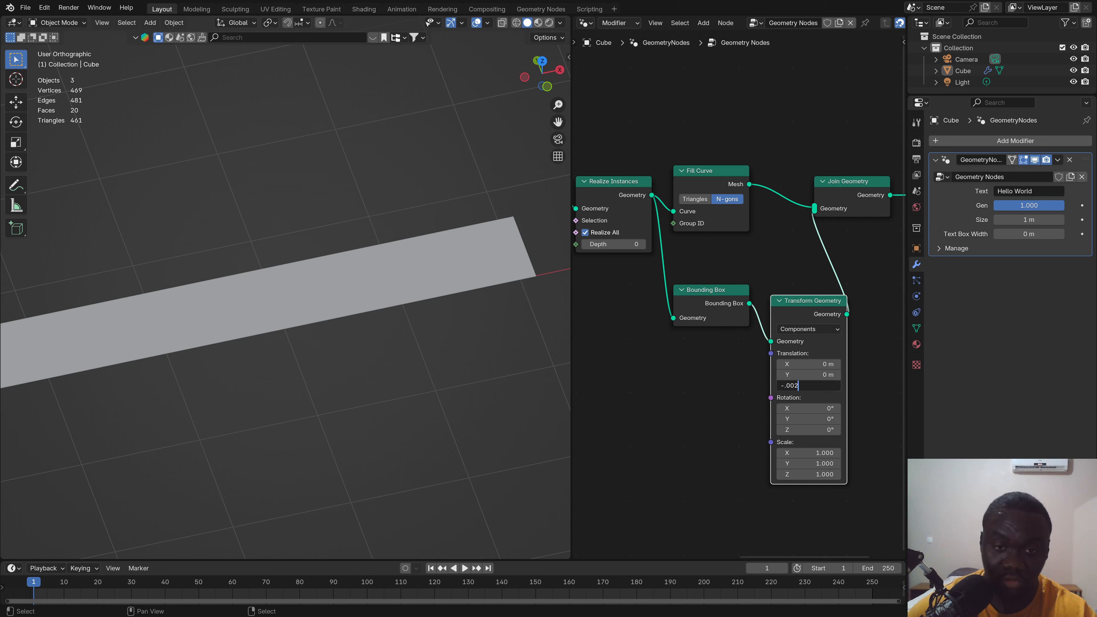
pyautogui.press('Return')
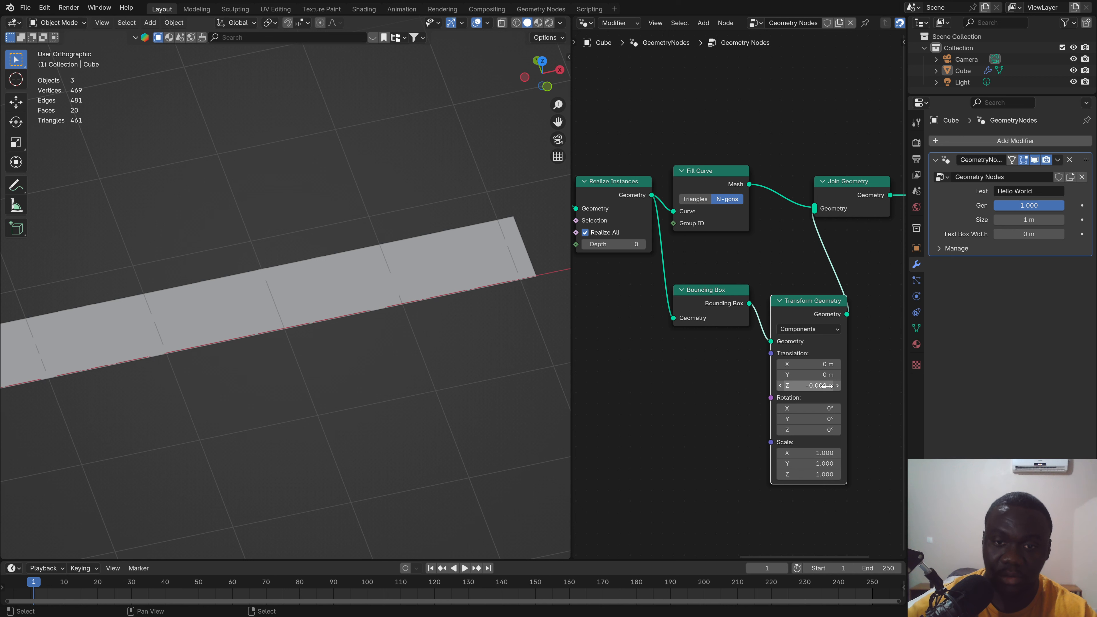
pyautogui.moveTo(318, 355)
pyautogui.mouseDown(button='middle')
pyautogui.moveTo(311, 329)
pyautogui.moveTo(325, 360)
pyautogui.moveTo(385, 286)
pyautogui.mouseUp(button='middle')
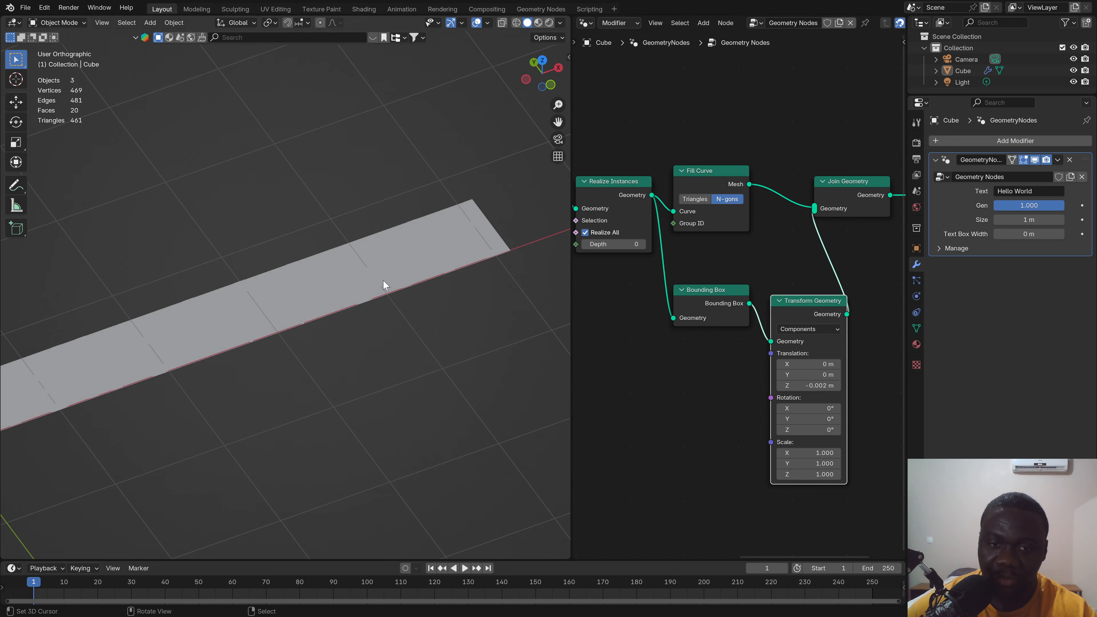
pyautogui.click(538, 23)
pyautogui.click(528, 23)
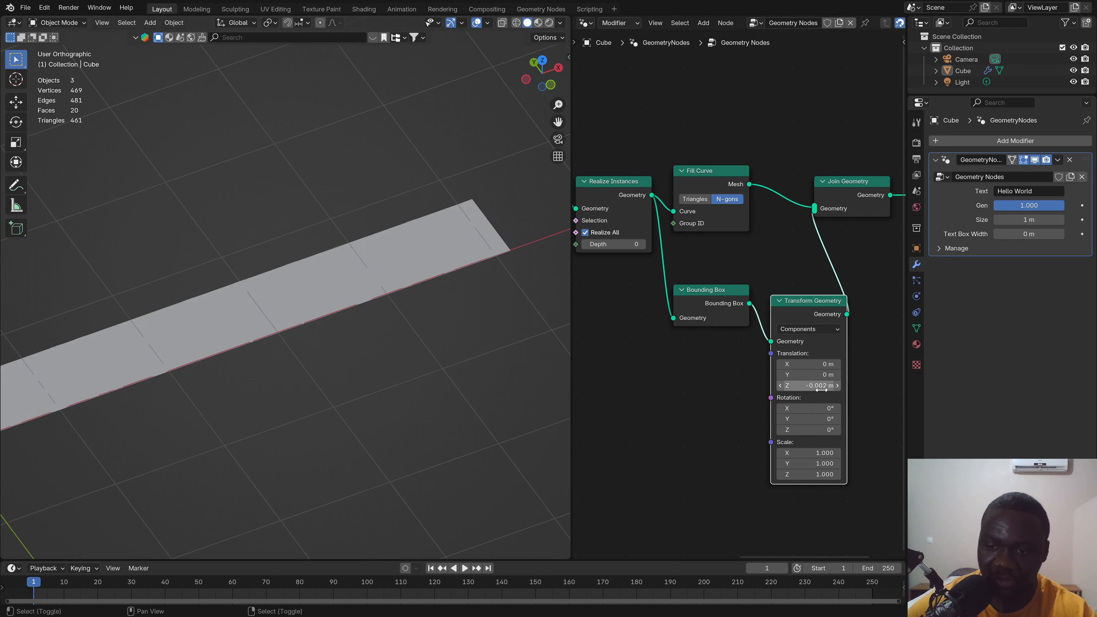
pyautogui.moveTo(815, 385)
pyautogui.mouseDown()
pyautogui.moveTo(795, 386)
pyautogui.moveTo(832, 386)
pyautogui.moveTo(786, 364)
pyautogui.moveTo(814, 364)
pyautogui.moveTo(796, 375)
pyautogui.moveTo(817, 375)
pyautogui.mouseUp()
pyautogui.click(857, 404)
# Step: Move the Transform Geometry node up and closer to the Bounding Box node, lining up their headers
pyautogui.scroll(-4, 730, 325)
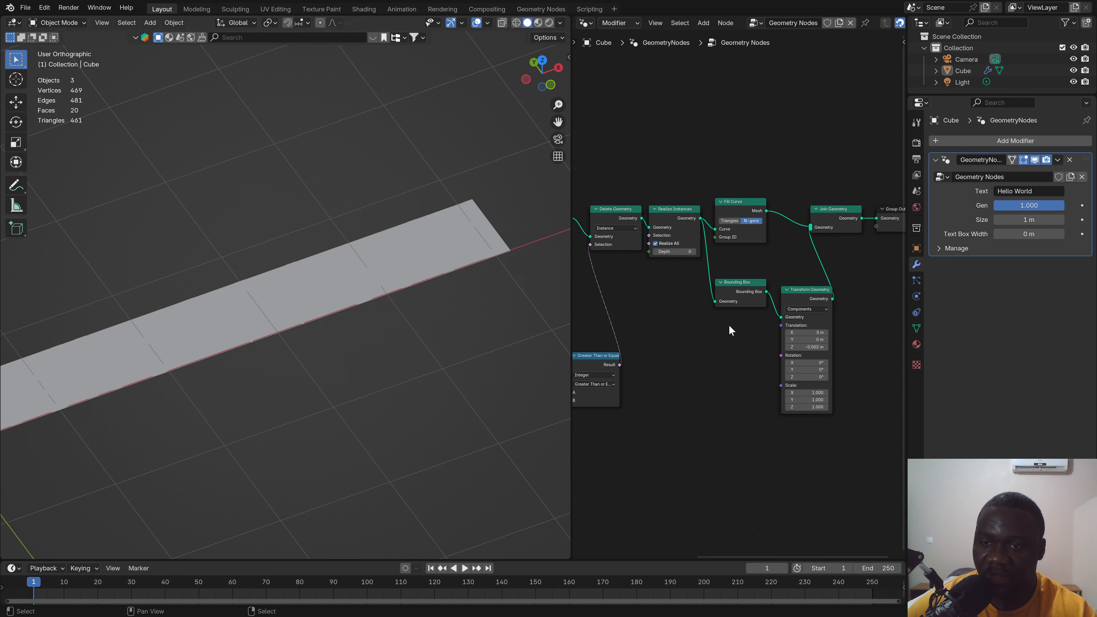
pyautogui.scroll(-3, 726, 360)
pyautogui.moveTo(701, 335); pyautogui.dragTo(683, 354, button='middle')
pyautogui.scroll(2, 767, 296)
pyautogui.scroll(1, 767, 295)
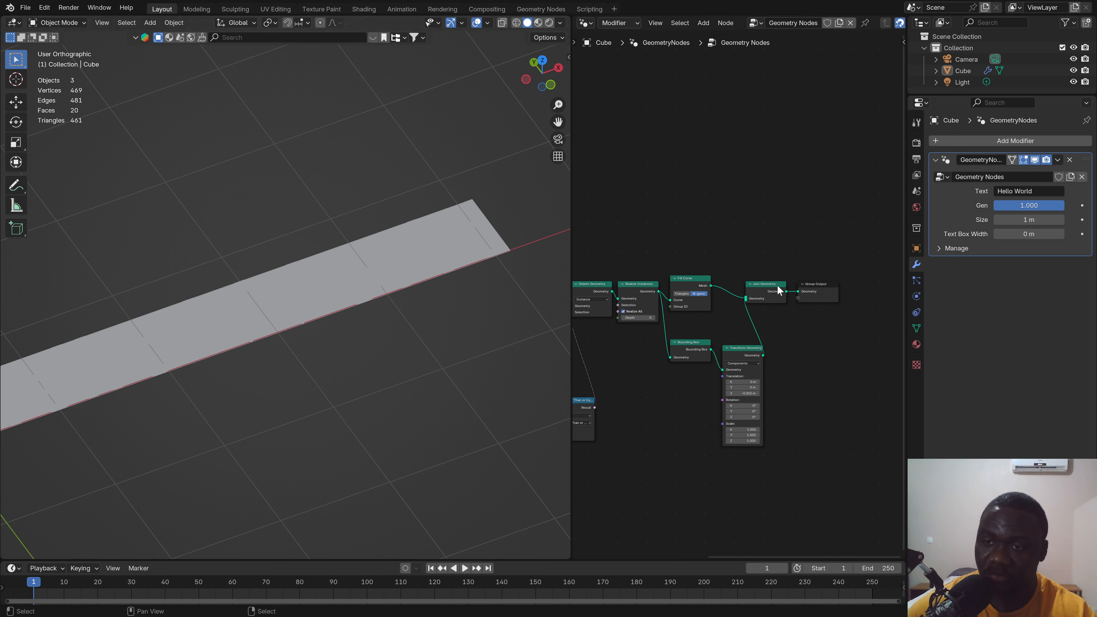
pyautogui.scroll(2, 735, 346)
pyautogui.moveTo(747, 353); pyautogui.dragTo(736, 344)
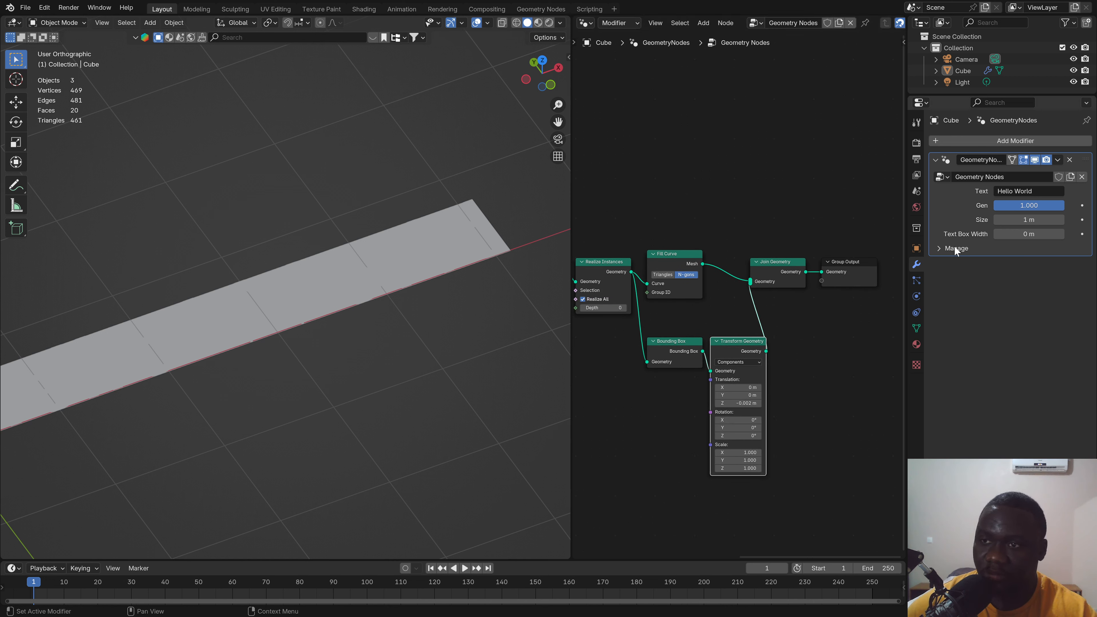
# Step: Rename the cube's material to Textmat and collapse its Surface settings
pyautogui.click(916, 345)
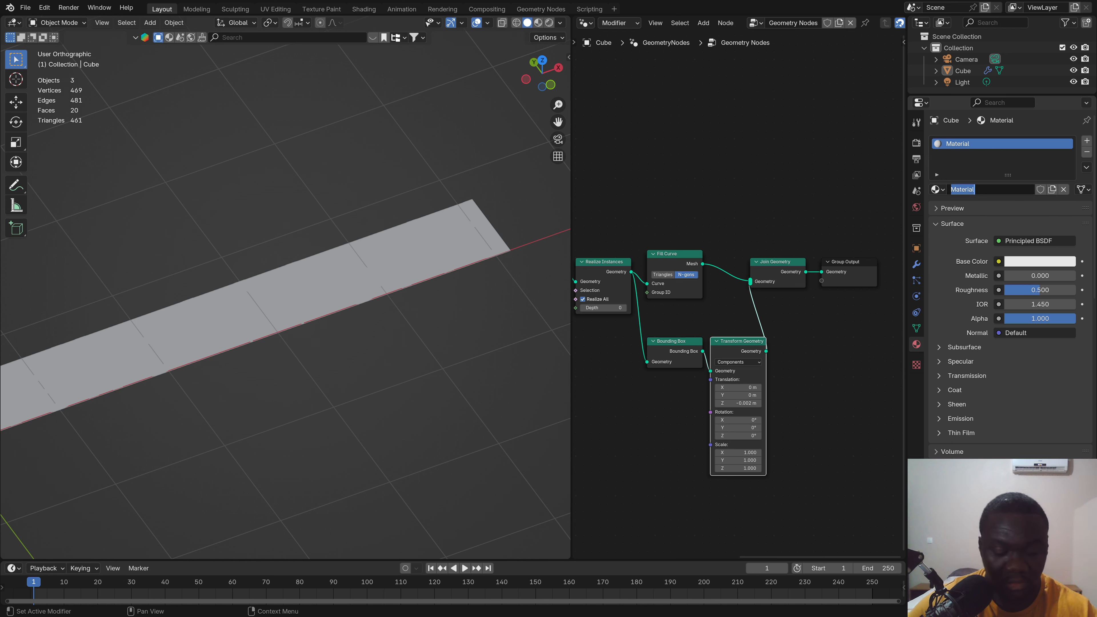
pyautogui.write('G')
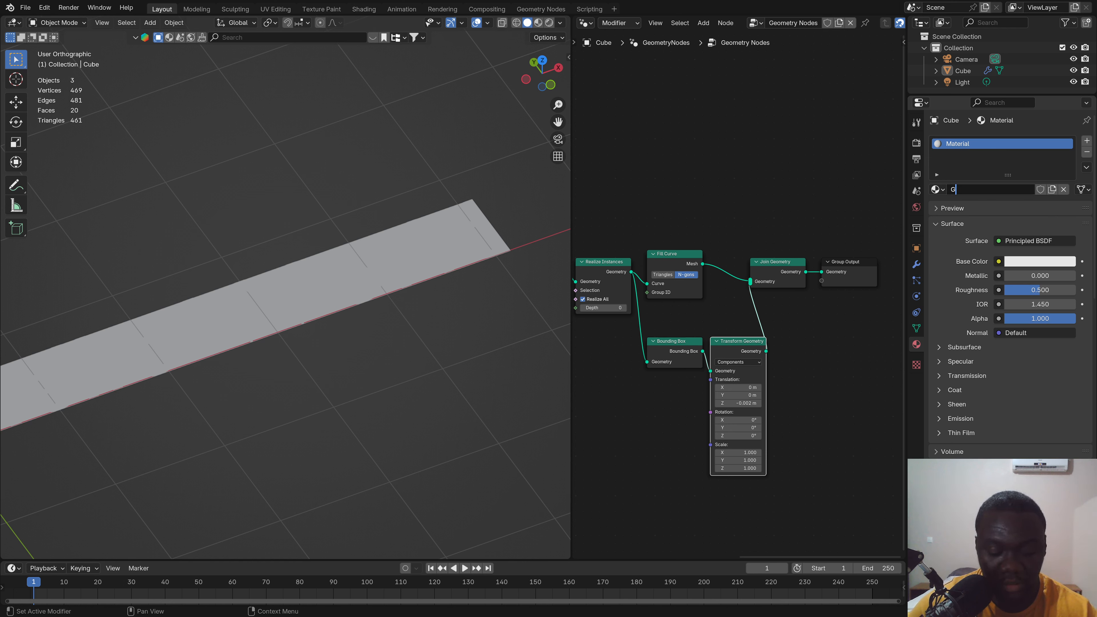
pyautogui.press('BackSpace')
pyautogui.write('Tex')
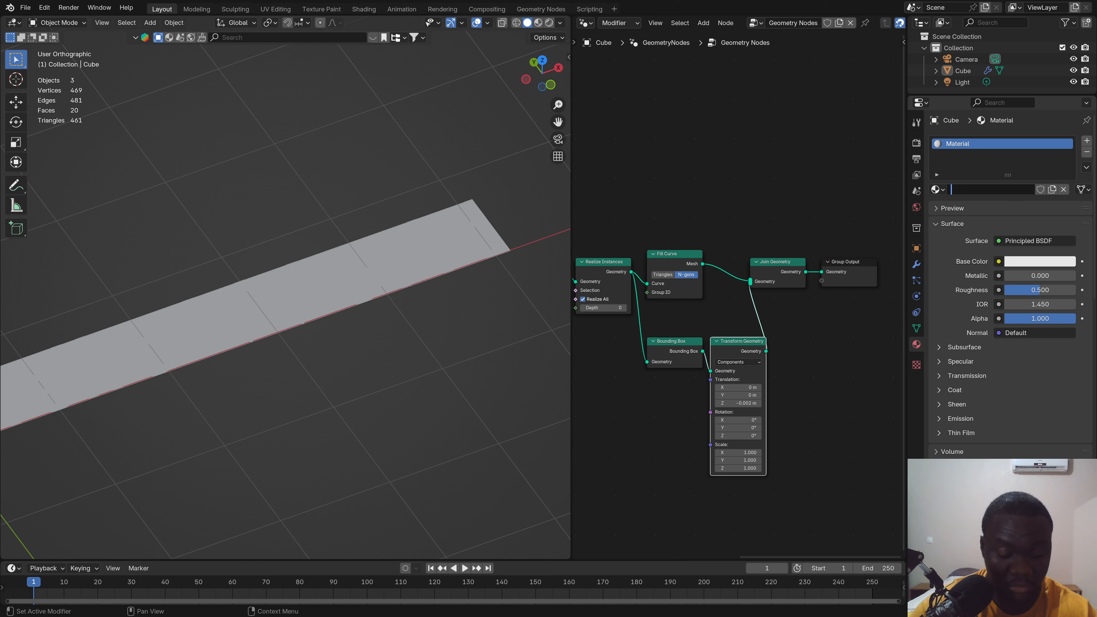
pyautogui.write('tmat')
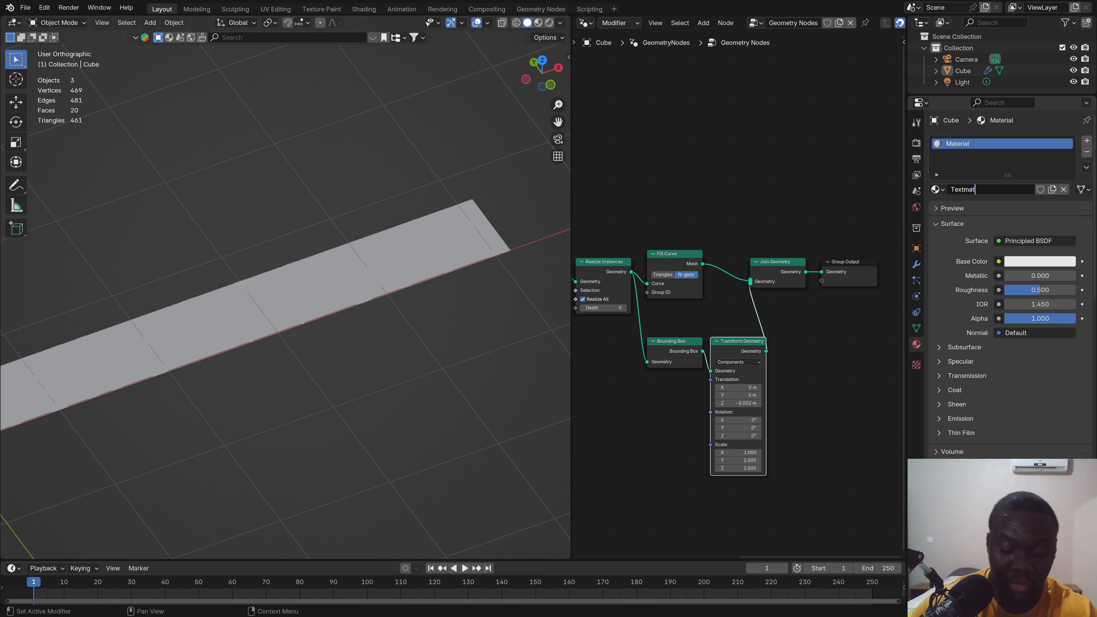
pyautogui.press('Return')
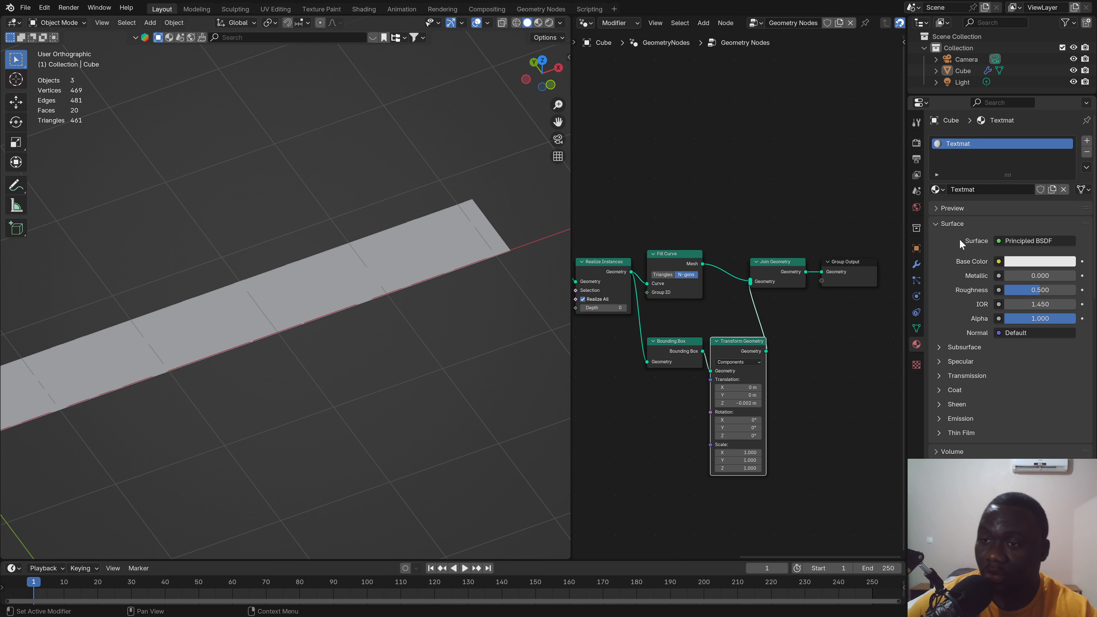
pyautogui.click(939, 224)
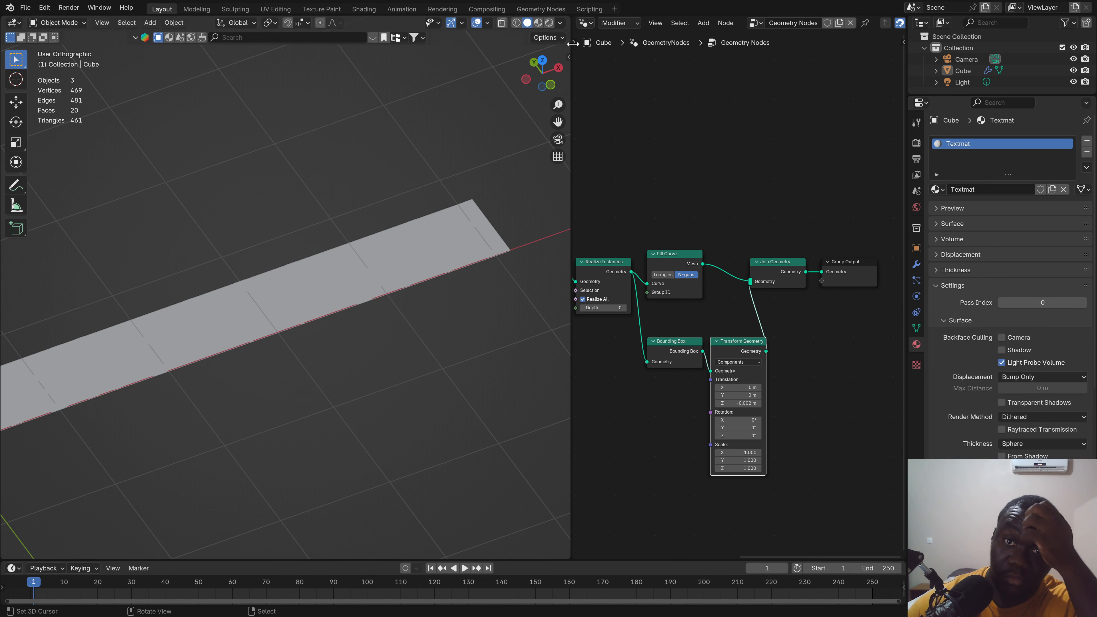
# Step: Split the node editor in two, show Textmat's shader nodes in the lower area, and collapse the material's Settings section
pyautogui.moveTo(576, 28); pyautogui.dragTo(596, 249)
pyautogui.click(587, 252)
pyautogui.click(614, 358)
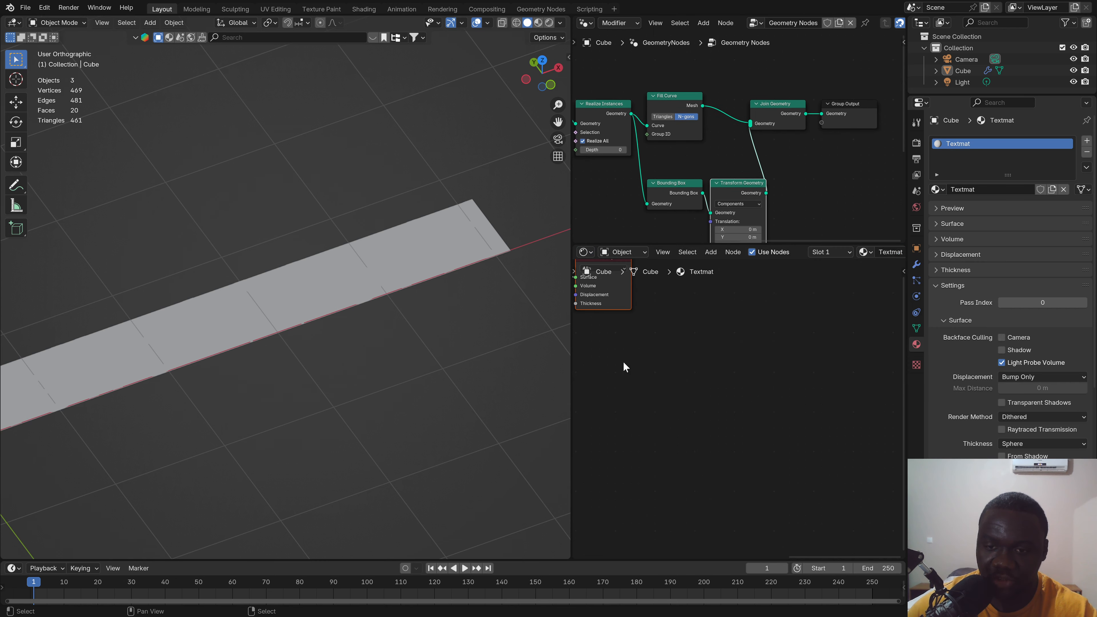
pyautogui.press('Home')
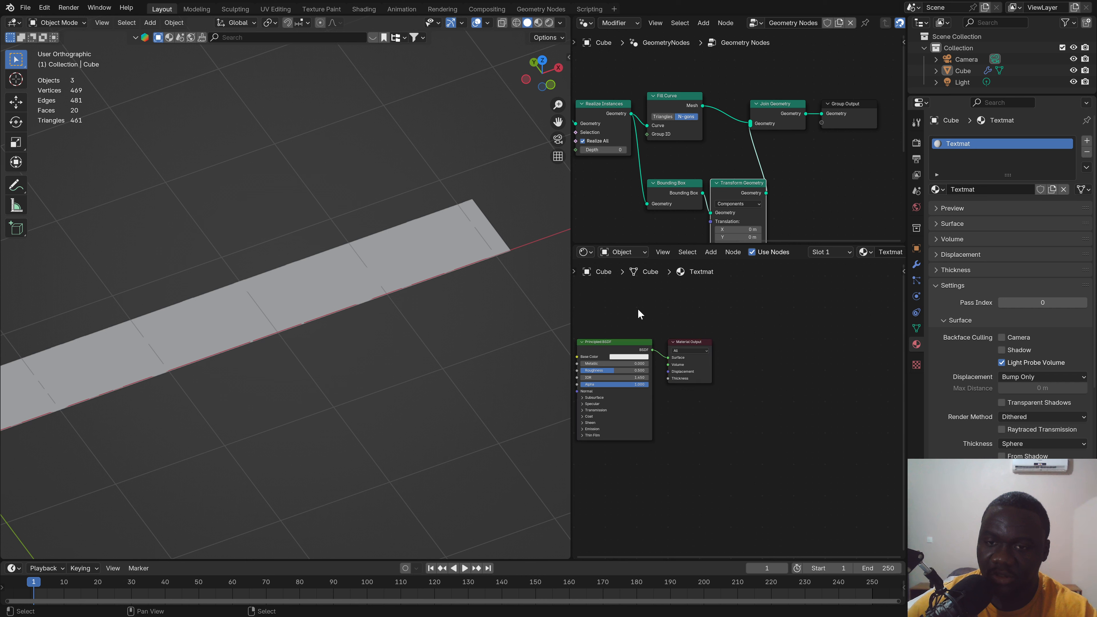
pyautogui.click(939, 285)
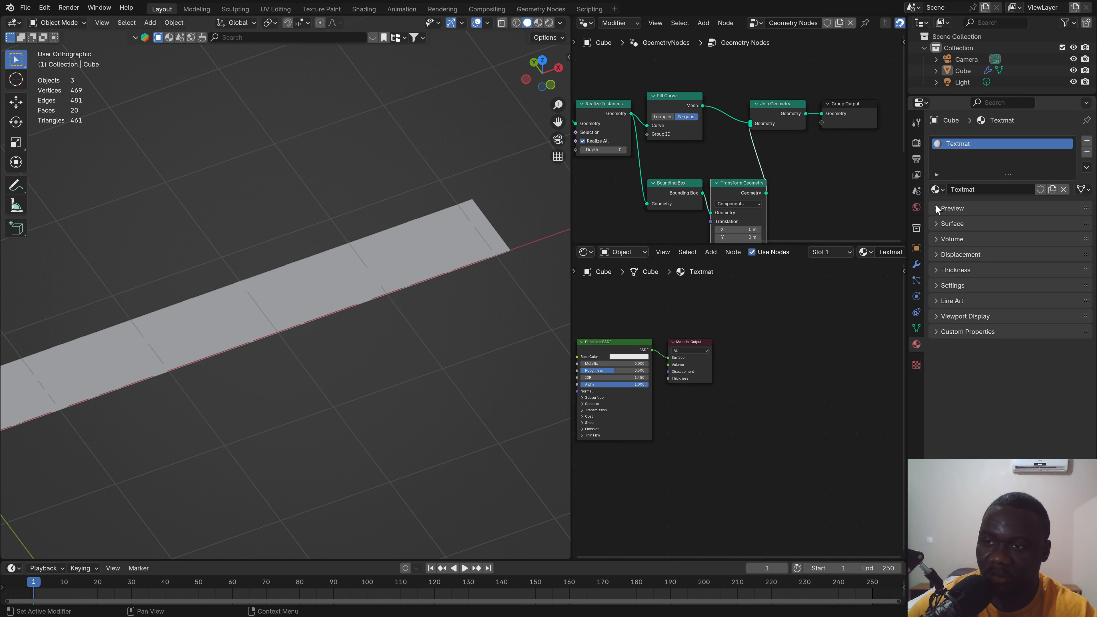
# Step: Replace Textmat's Principled BSDF with a Diffuse BSDF node connected to the Material Output's Surface
pyautogui.moveTo(666, 356); pyautogui.dragTo(785, 320, button='middle')
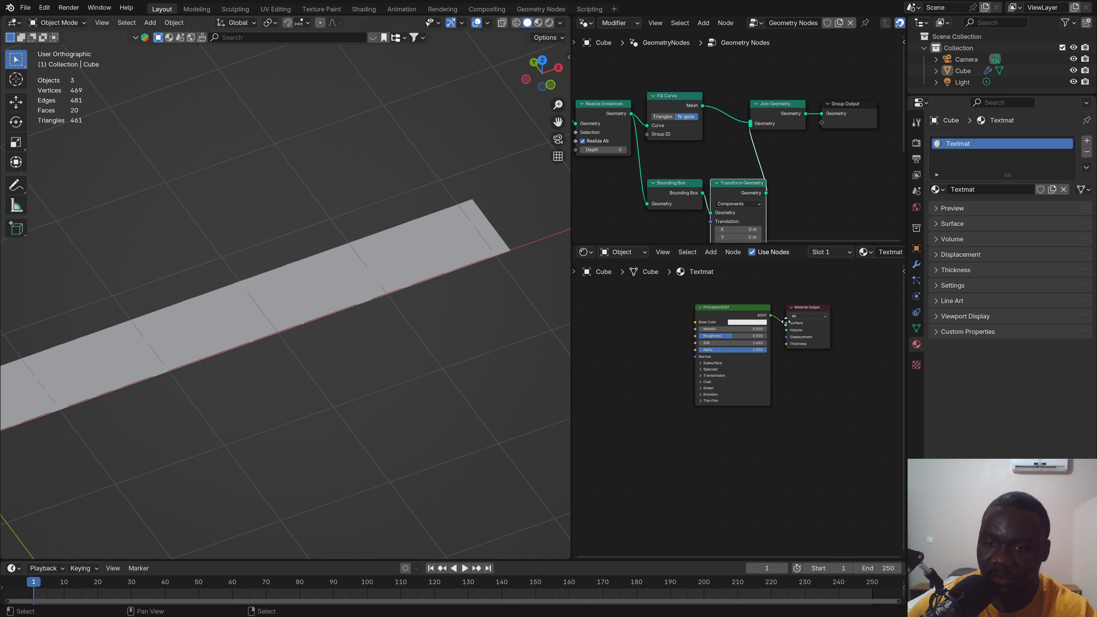
pyautogui.scroll(2, 767, 324)
pyautogui.click(732, 303)
pyautogui.press('Delete')
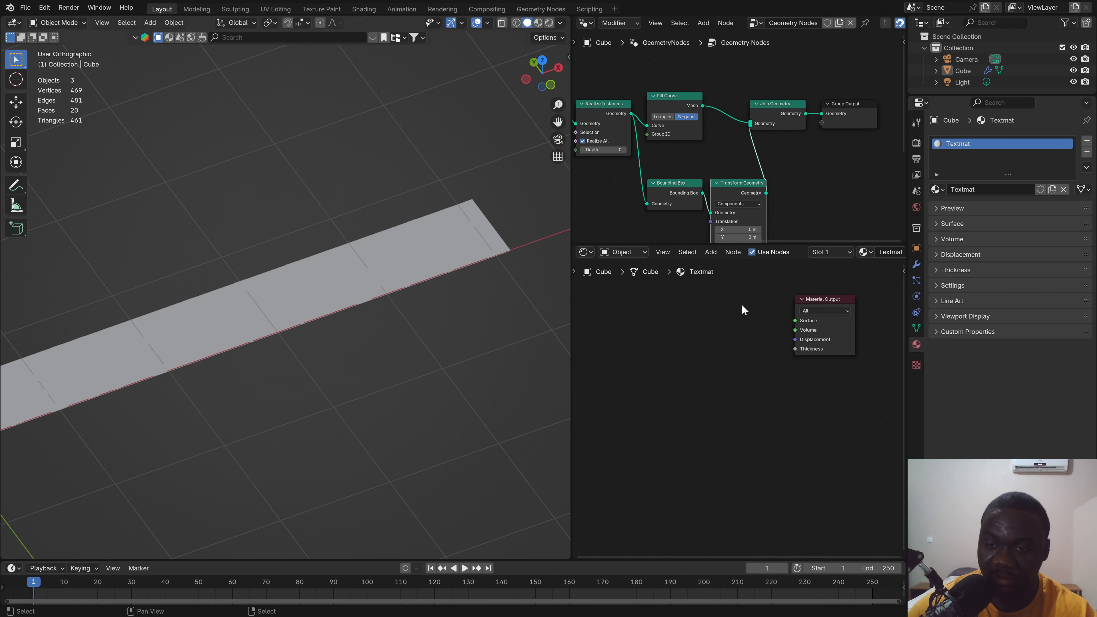
pyautogui.moveTo(796, 320); pyautogui.dragTo(729, 341)
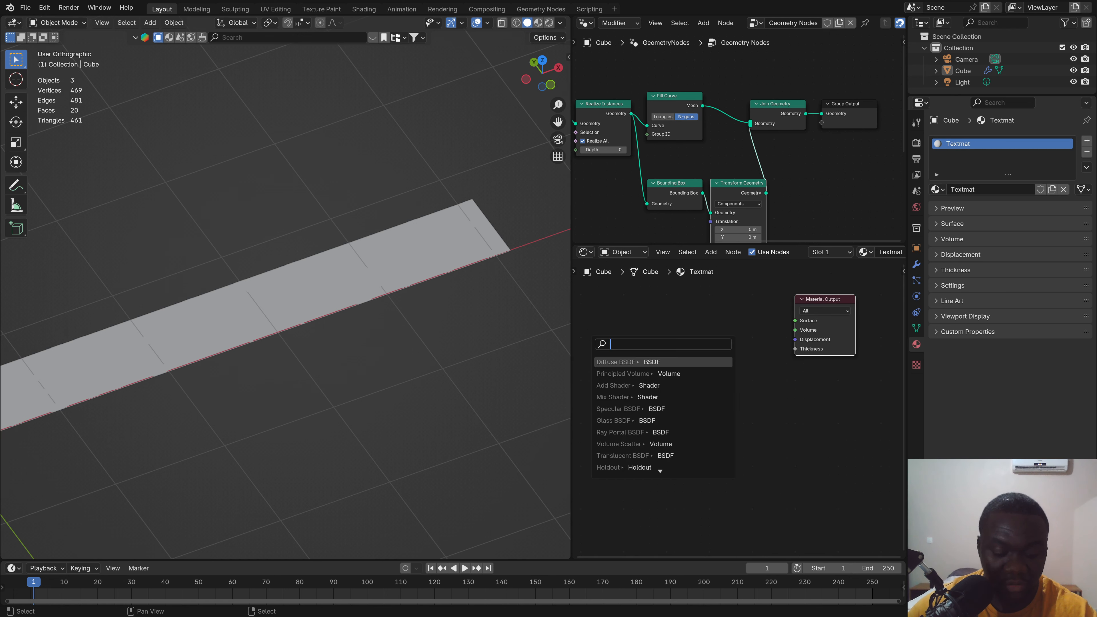
pyautogui.write('dif')
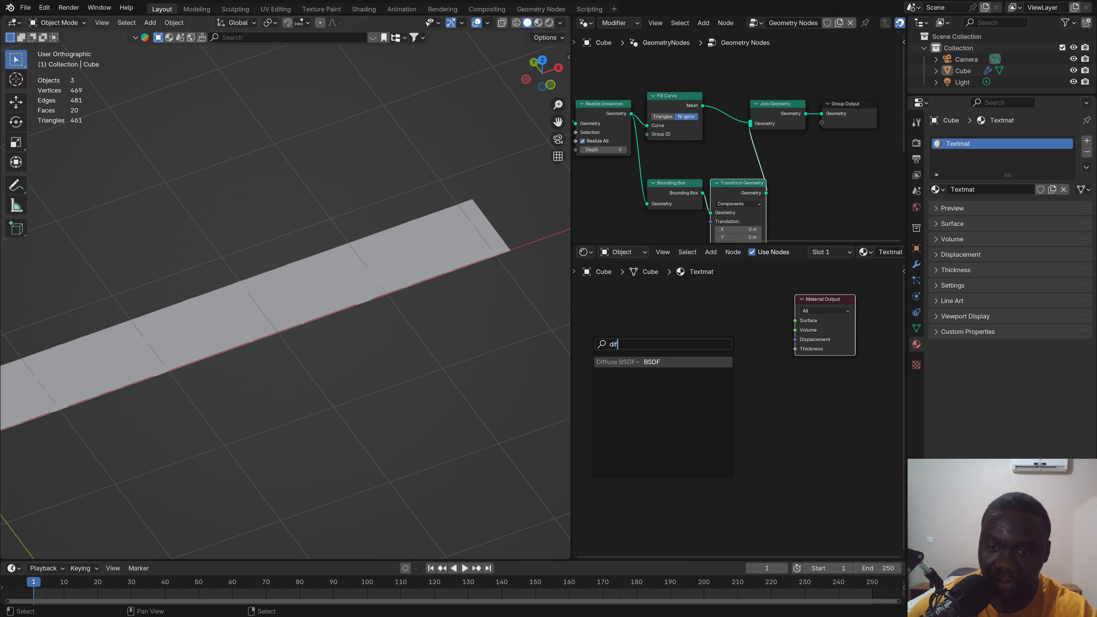
pyautogui.press('Return')
pyautogui.click(761, 325)
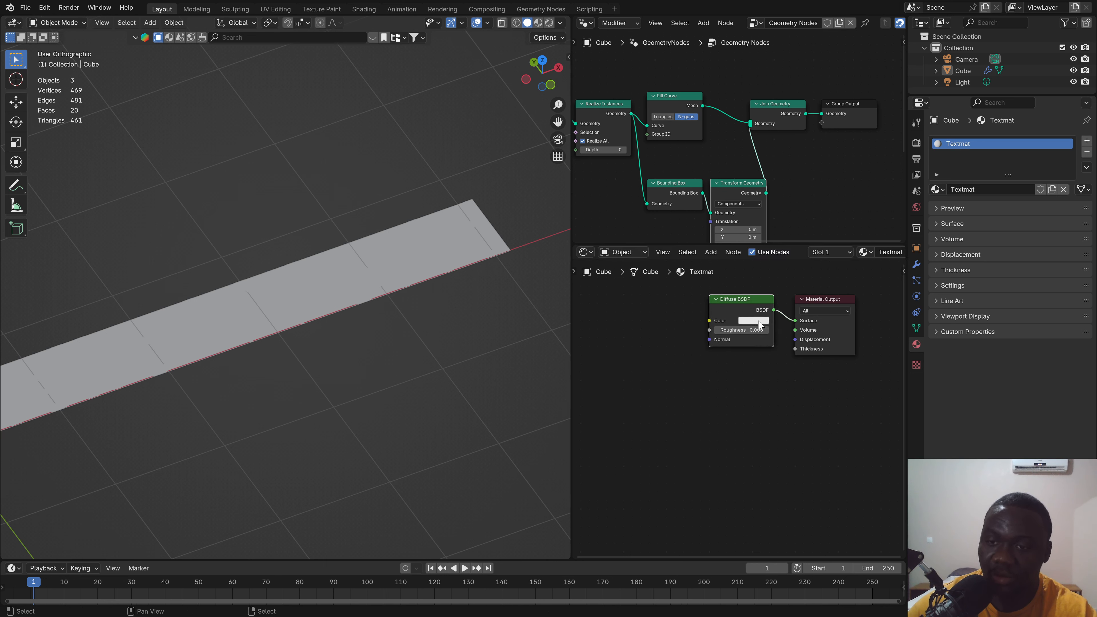
pyautogui.click(759, 321)
# Step: Enlarge the geometry node area, move Group Output farther out, and insert a Set Material node between Join Geometry and Group Output
pyautogui.scroll(-4, 791, 148)
pyautogui.moveTo(794, 147); pyautogui.dragTo(700, 157, button='middle')
pyautogui.moveTo(728, 245); pyautogui.dragTo(728, 301)
pyautogui.moveTo(729, 157); pyautogui.dragTo(813, 156)
pyautogui.moveTo(700, 157); pyautogui.dragTo(738, 189)
pyautogui.write('set')
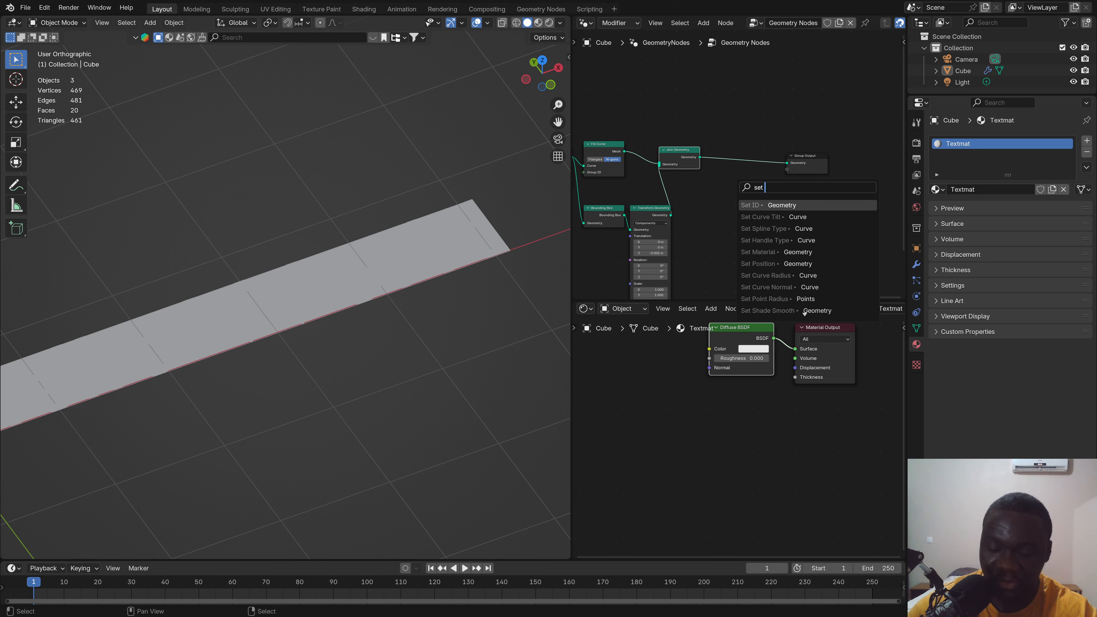
pyautogui.write(' m')
pyautogui.click(786, 205)
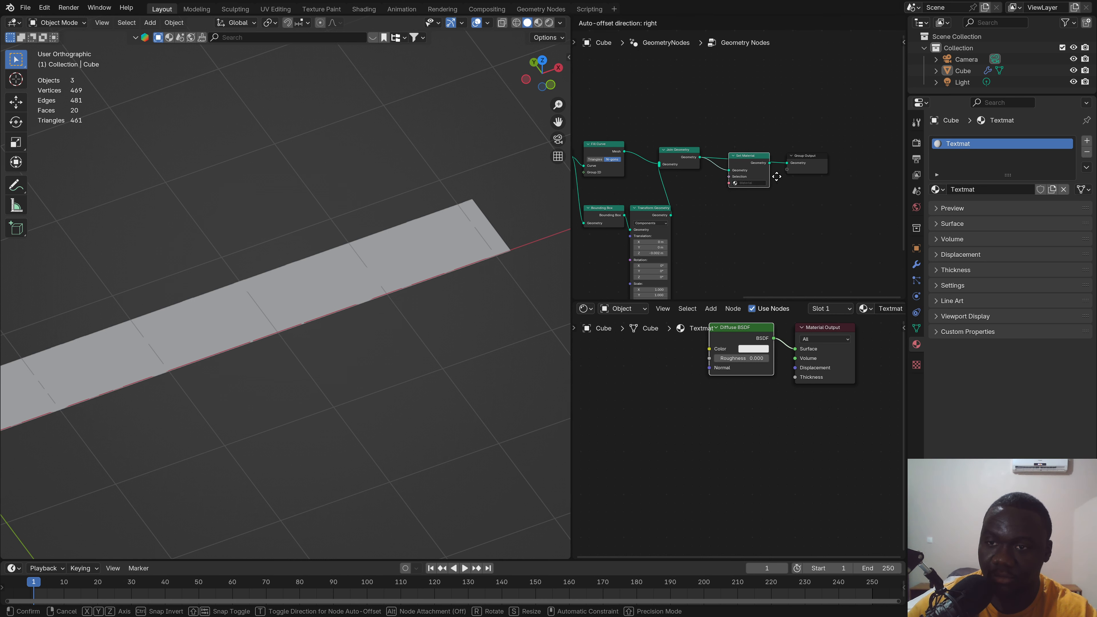
pyautogui.click(777, 176)
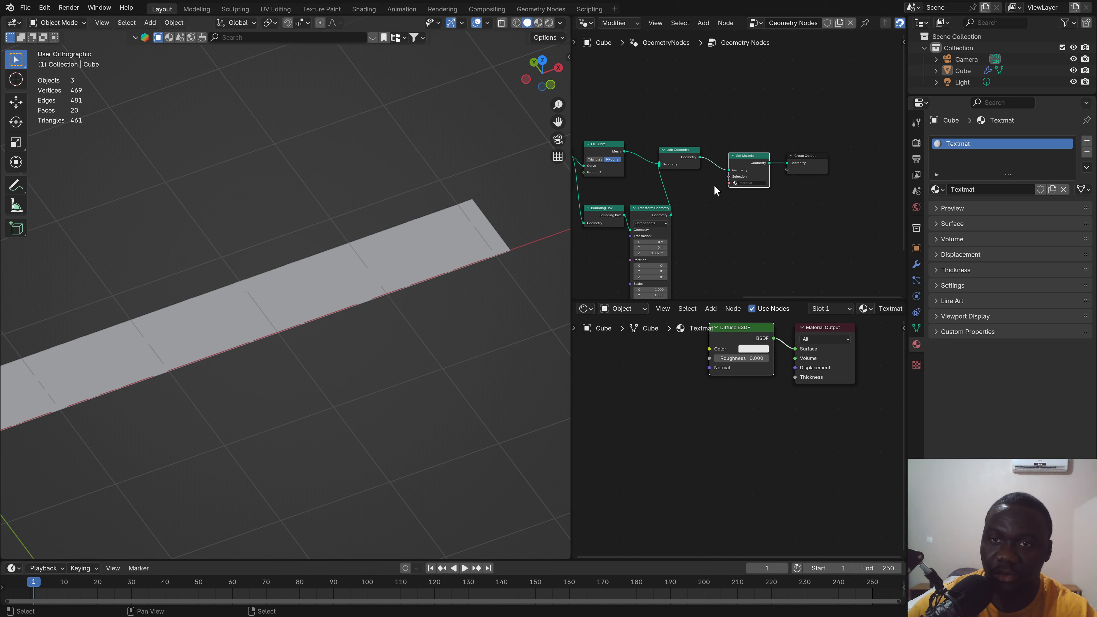
# Step: Assign the Textmat material in the Set Material node
pyautogui.scroll(3, 747, 184)
pyautogui.click(746, 186)
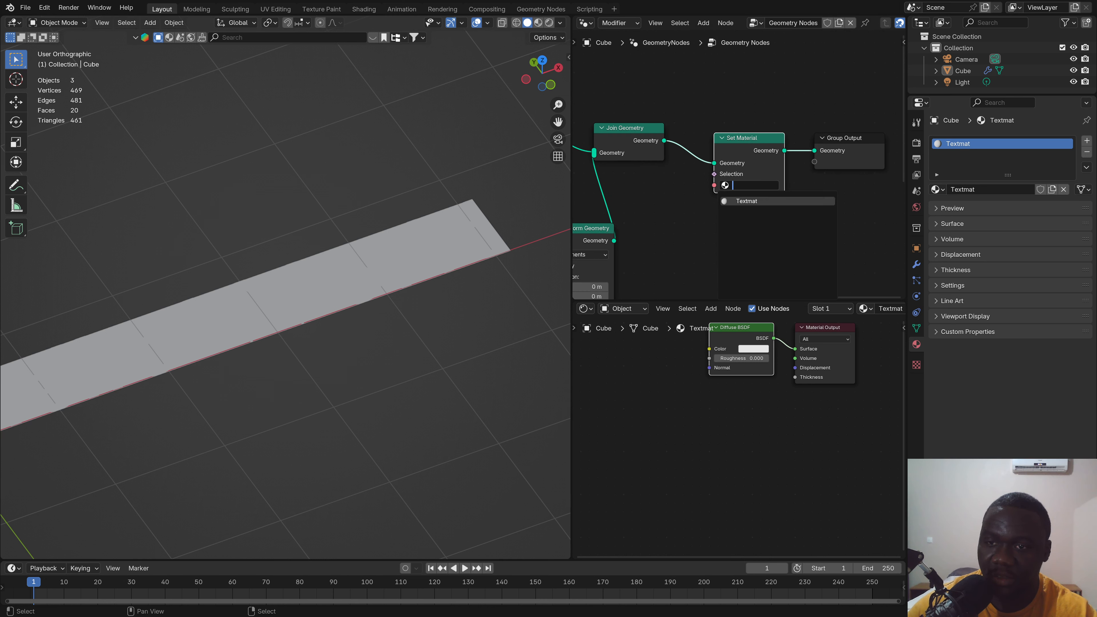
pyautogui.click(760, 200)
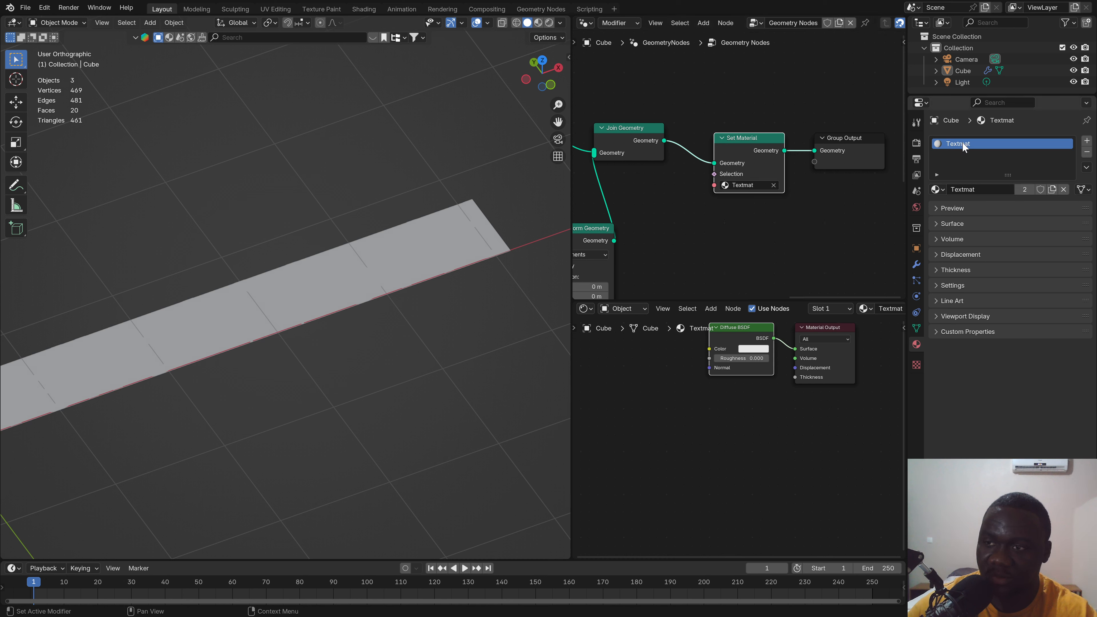
# Step: Display the viewport in Material Preview shading and set the Diffuse BSDF color of Textmat to light blue
pyautogui.click(538, 23)
pyautogui.click(768, 351)
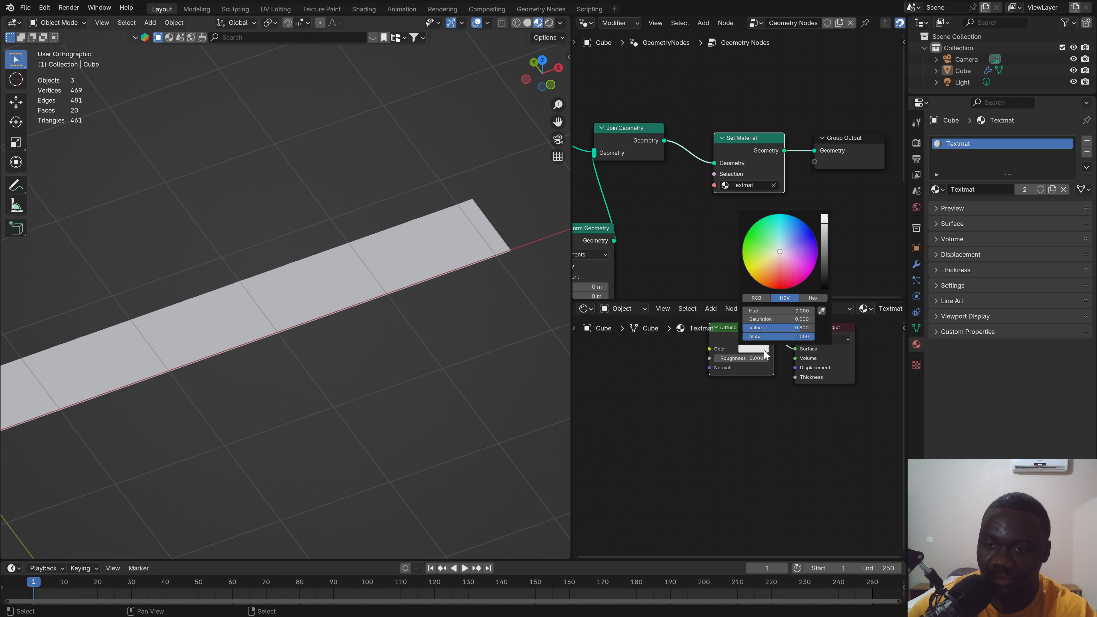
pyautogui.click(765, 266)
pyautogui.moveTo(765, 265); pyautogui.dragTo(764, 275)
pyautogui.moveTo(787, 232); pyautogui.dragTo(791, 228)
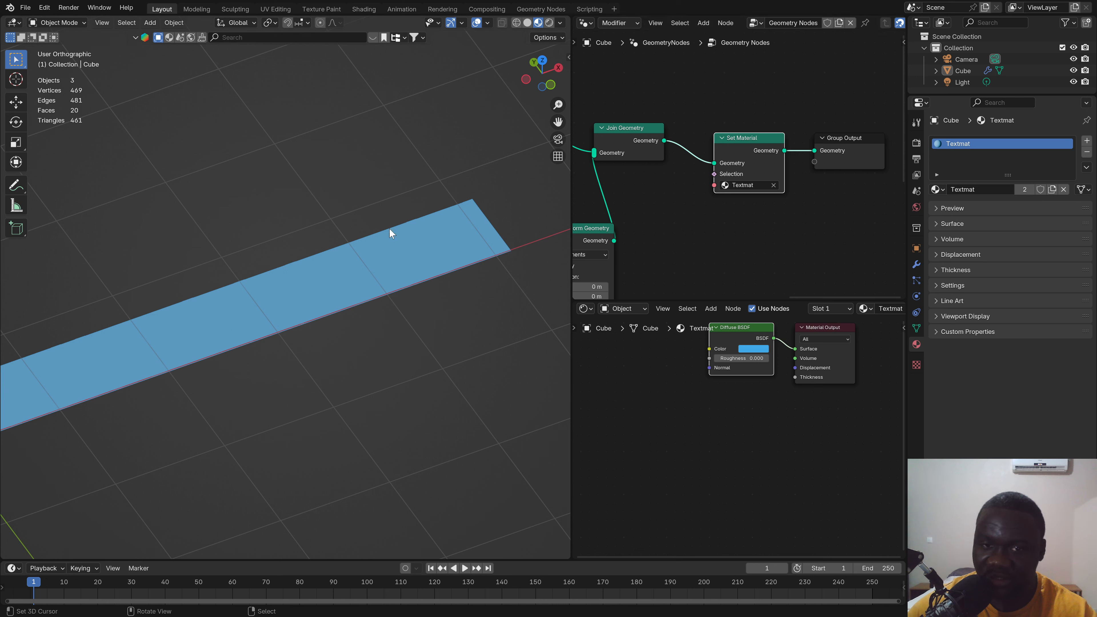
# Step: Add an Attribute node in front of the Diffuse BSDF in Textmat's shader nodes
pyautogui.scroll(-3, 690, 177)
pyautogui.moveTo(687, 178); pyautogui.dragTo(834, 187, button='middle')
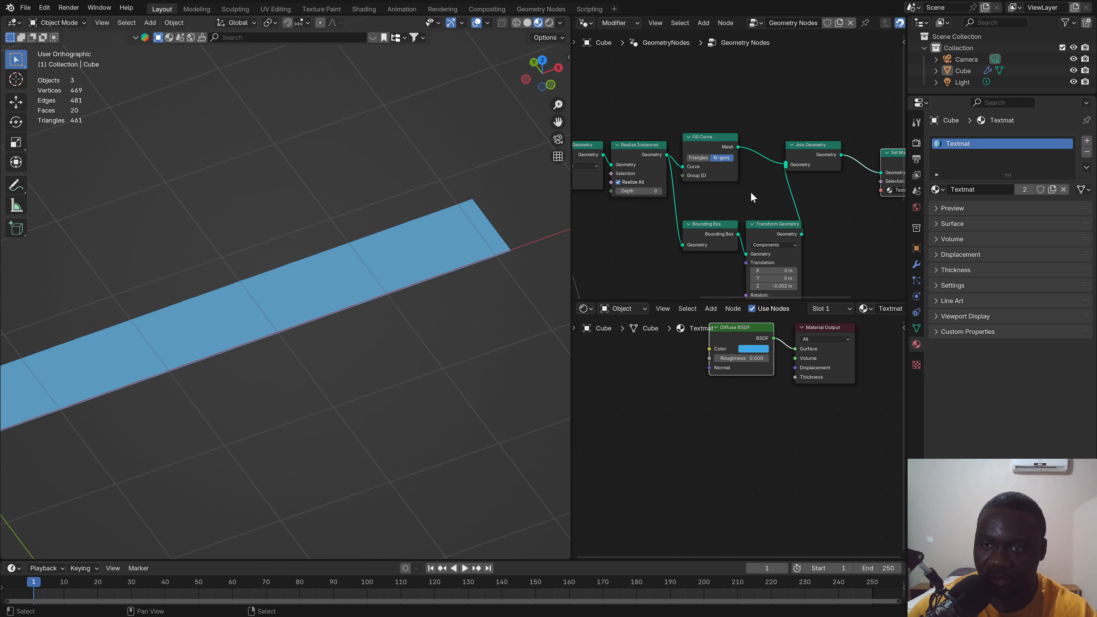
pyautogui.scroll(-2, 750, 186)
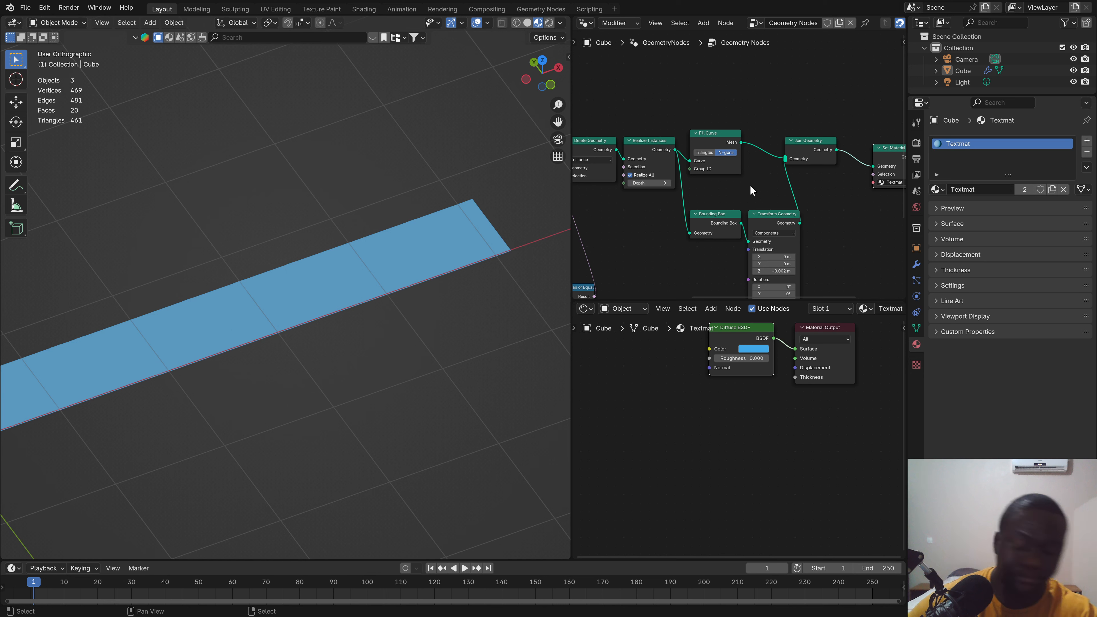
pyautogui.moveTo(729, 169); pyautogui.dragTo(705, 141, button='middle')
pyautogui.moveTo(719, 399); pyautogui.dragTo(761, 455, button='middle')
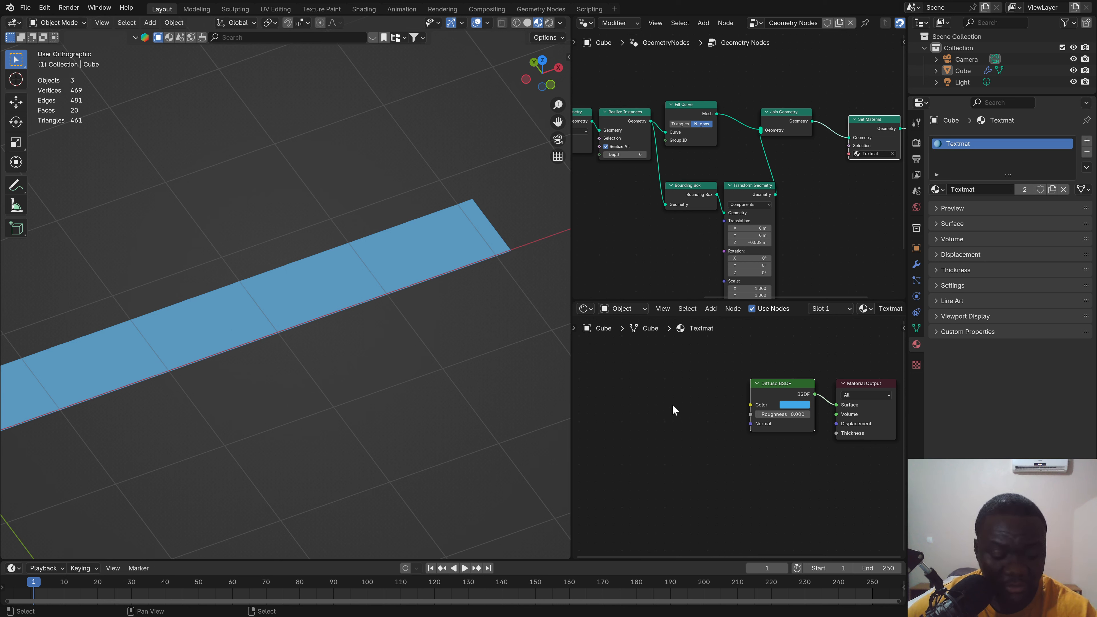
pyautogui.hotkey('shift', 'a')
pyautogui.write('at')
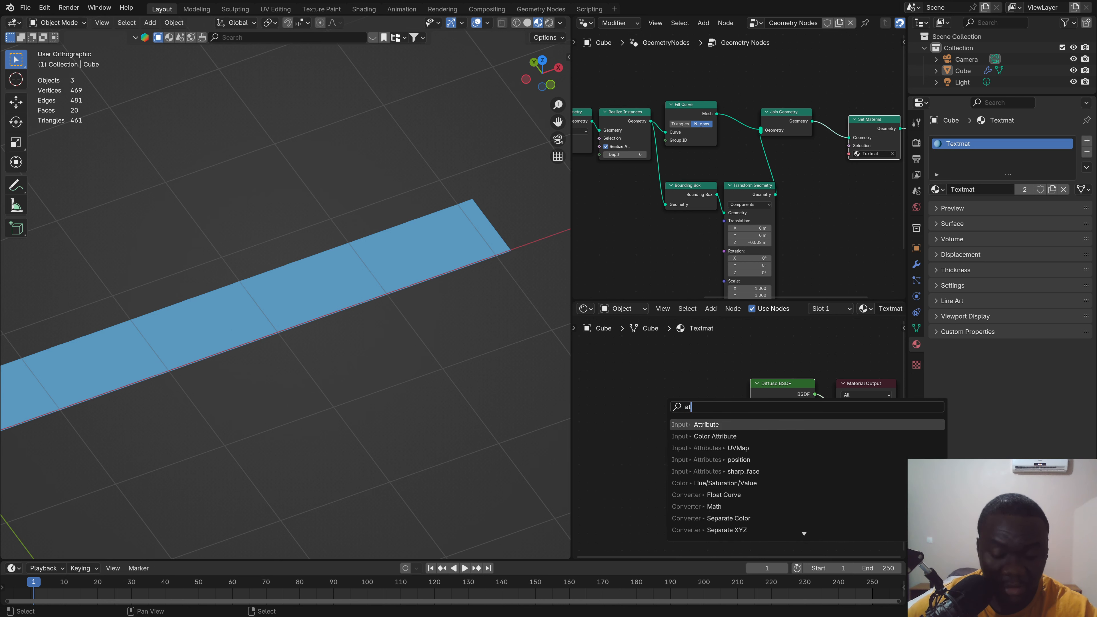
pyautogui.write('tr')
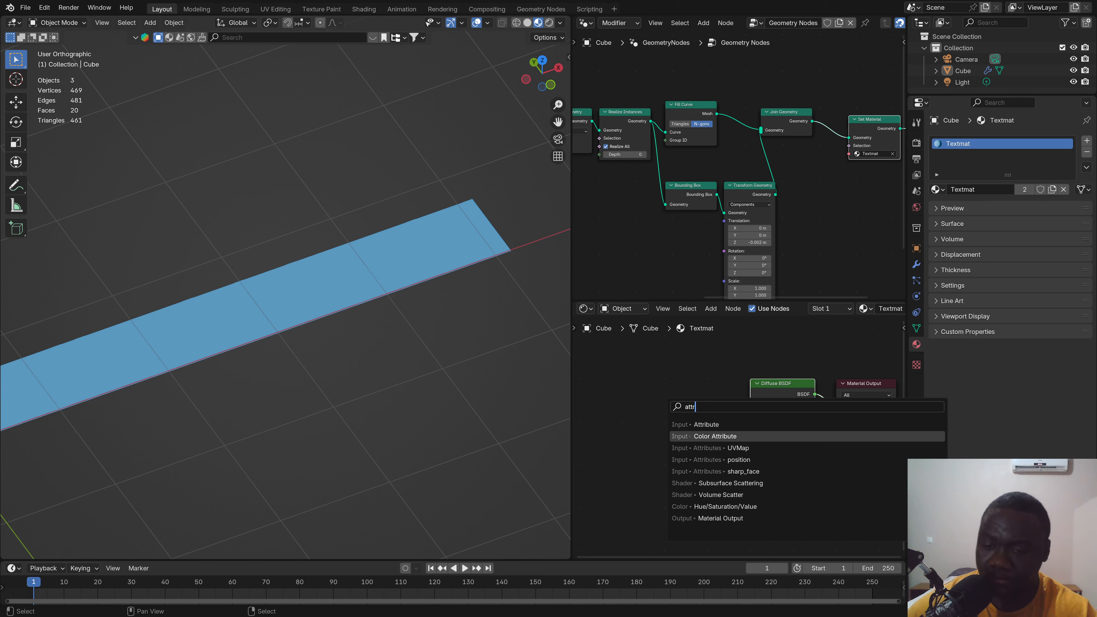
pyautogui.click(725, 424)
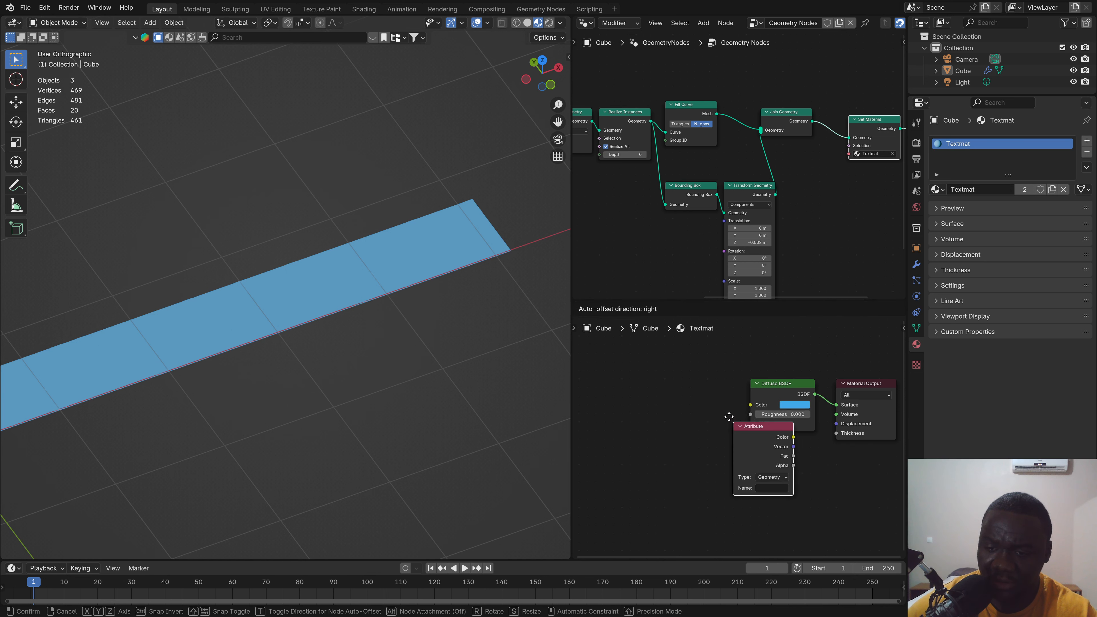
pyautogui.click(648, 382)
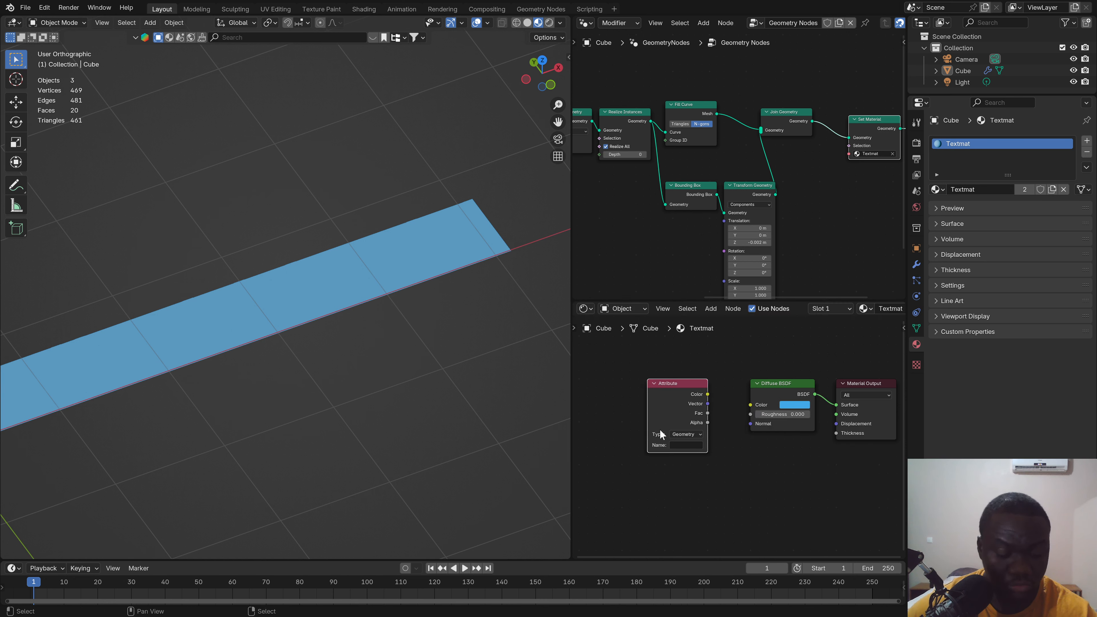
# Step: Add a Color Attribute node directly below the Attribute node in Textmat's shader nodes
pyautogui.hotkey('shift', 'a')
pyautogui.click(656, 421)
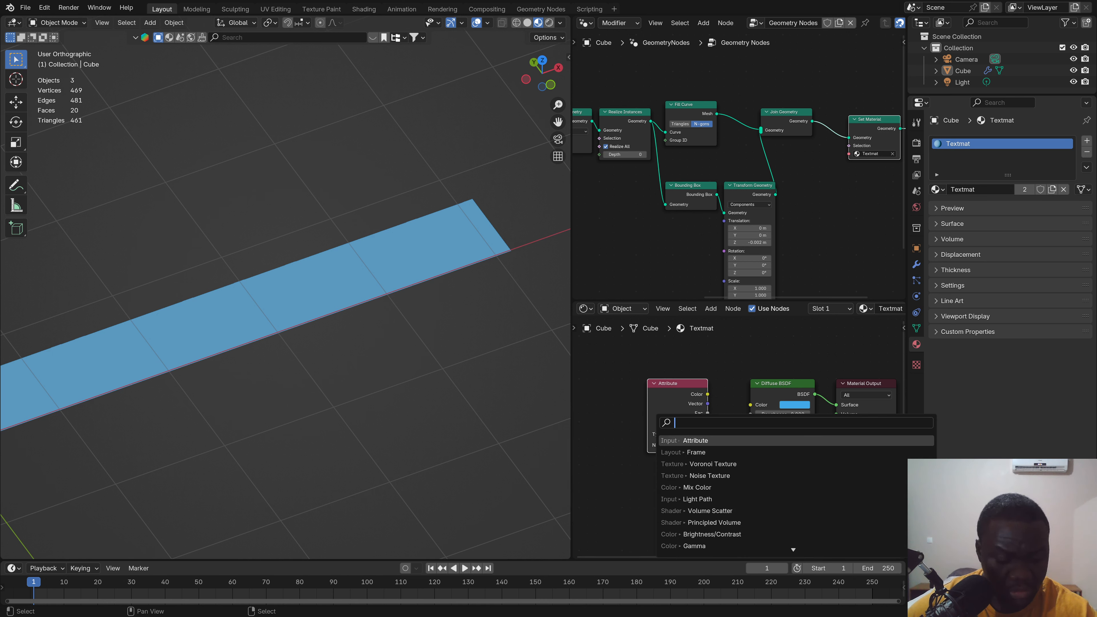
pyautogui.write('att')
pyautogui.click(705, 453)
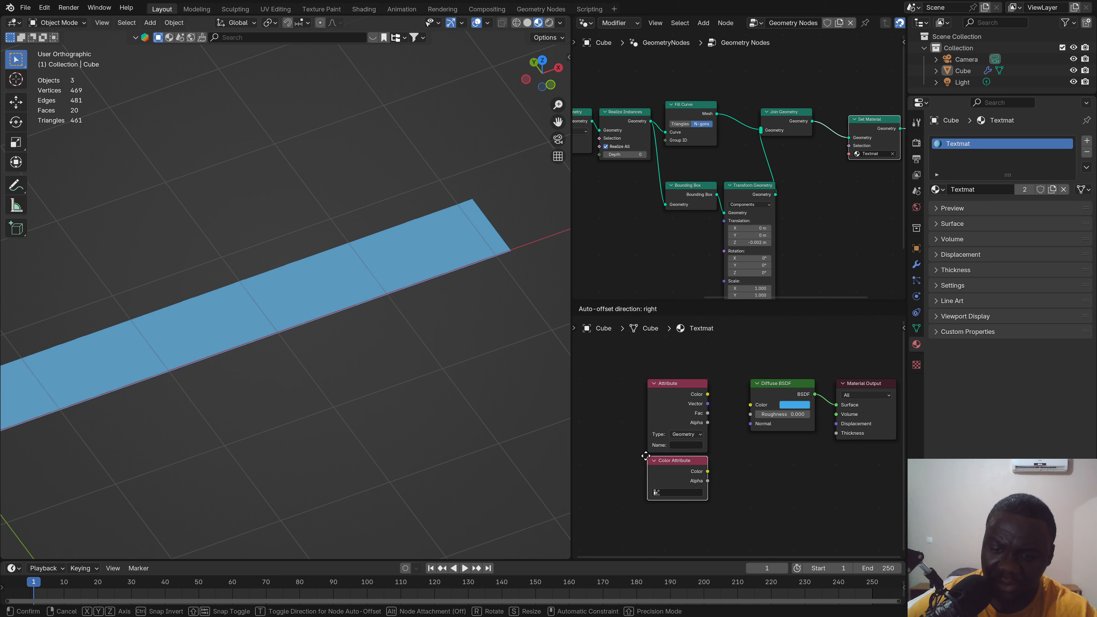
pyautogui.click(646, 456)
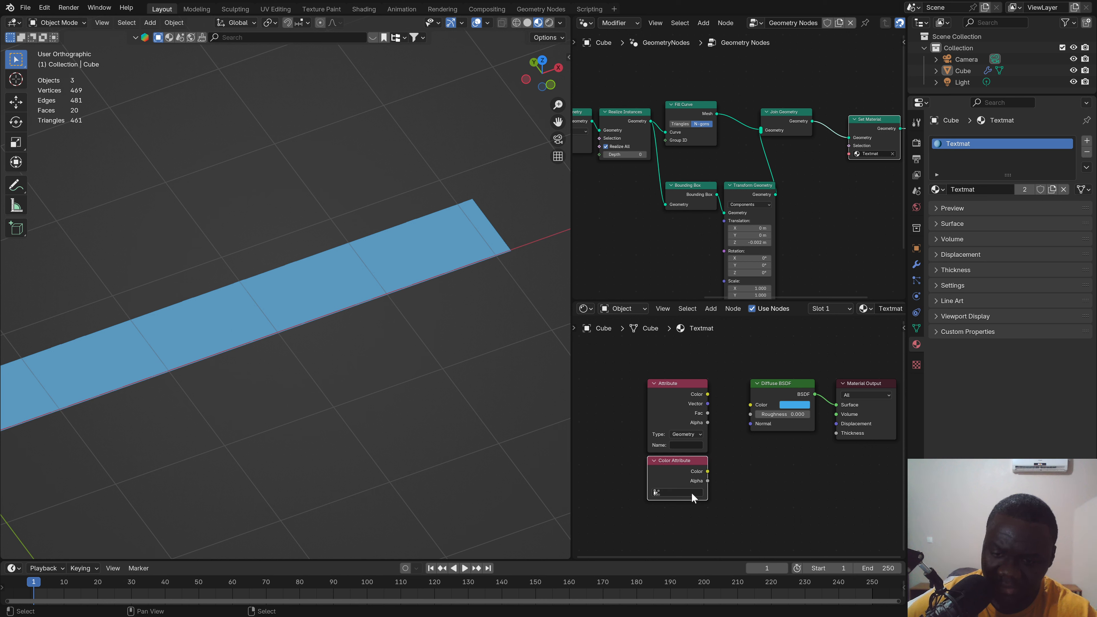
# Step: Set the attribute name in the Attribute node to text
pyautogui.click(676, 493)
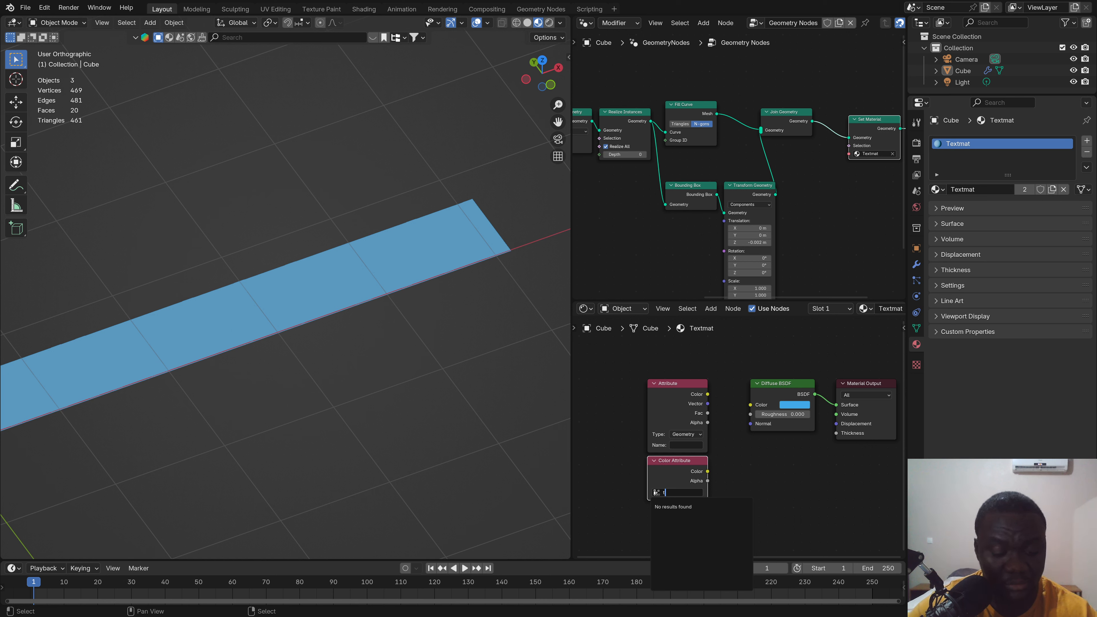
pyautogui.press('Return')
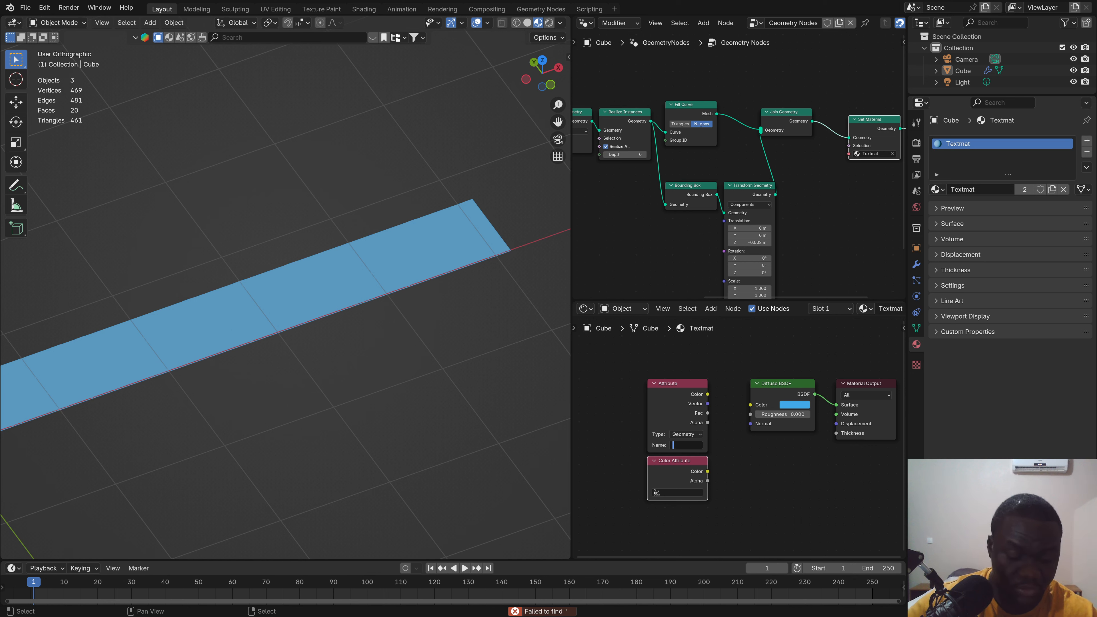
pyautogui.write('text')
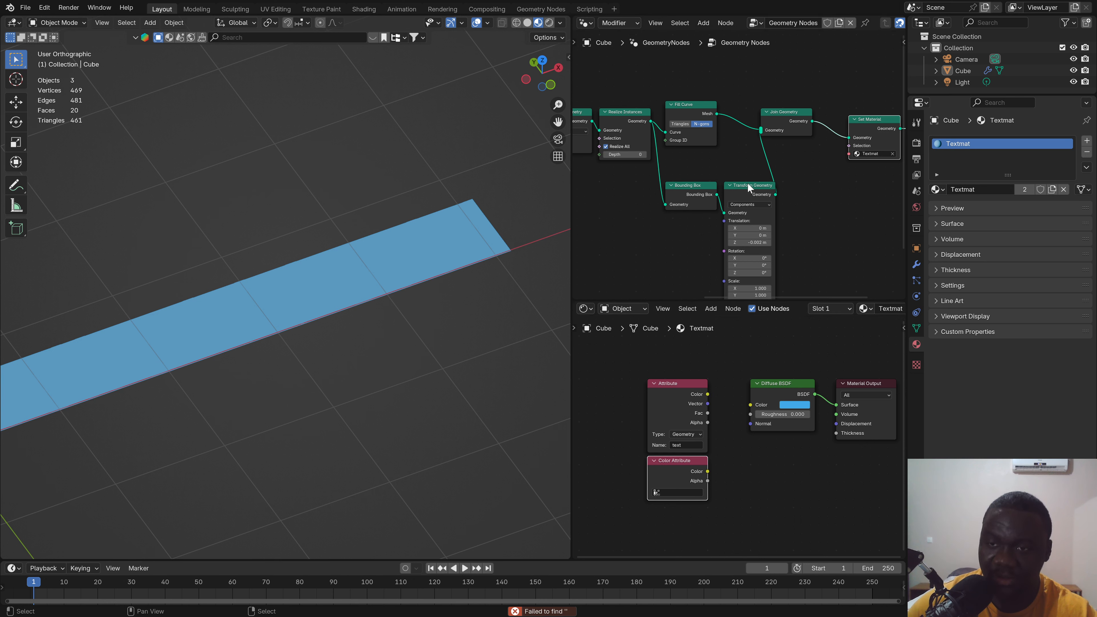
# Step: Add a Store Named Attribute node to the geometry nodes and link it between Fill Curve's Mesh output and Join Geometry
pyautogui.scroll(-1, 747, 183)
pyautogui.moveTo(747, 183); pyautogui.dragTo(714, 245, button='middle')
pyautogui.scroll(2, 746, 153)
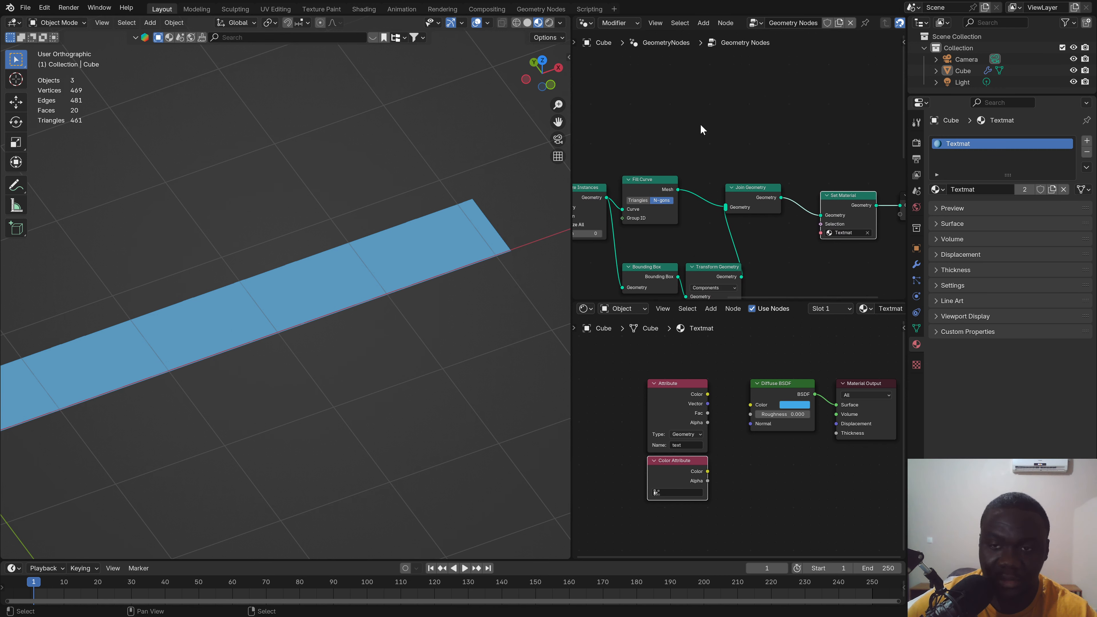
pyautogui.click(715, 107)
pyautogui.hotkey('shift', 'a')
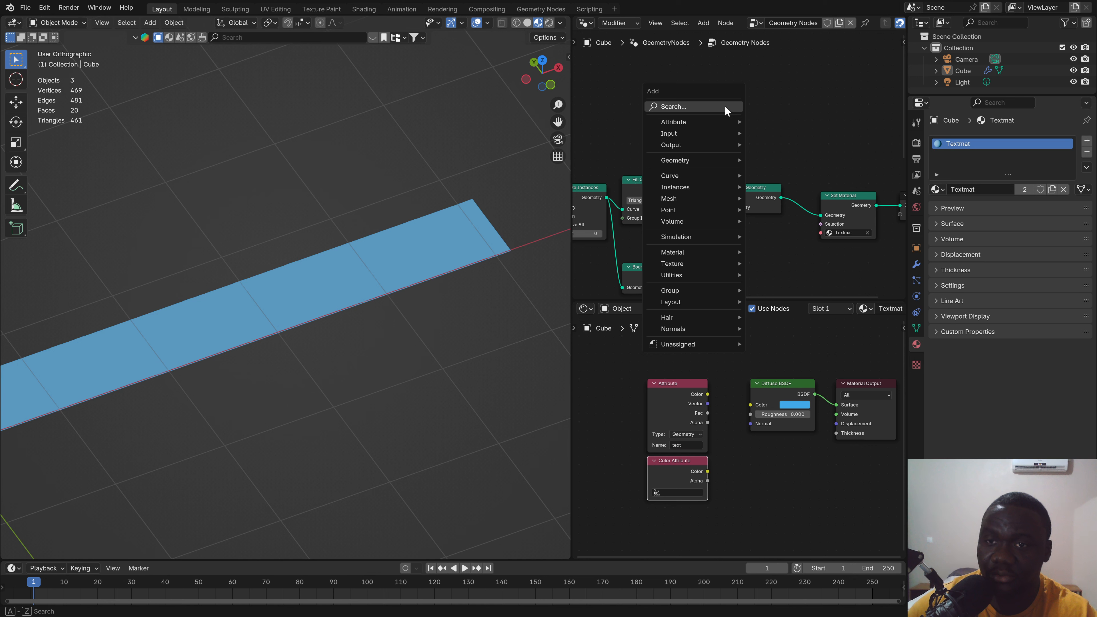
pyautogui.moveTo(728, 122)
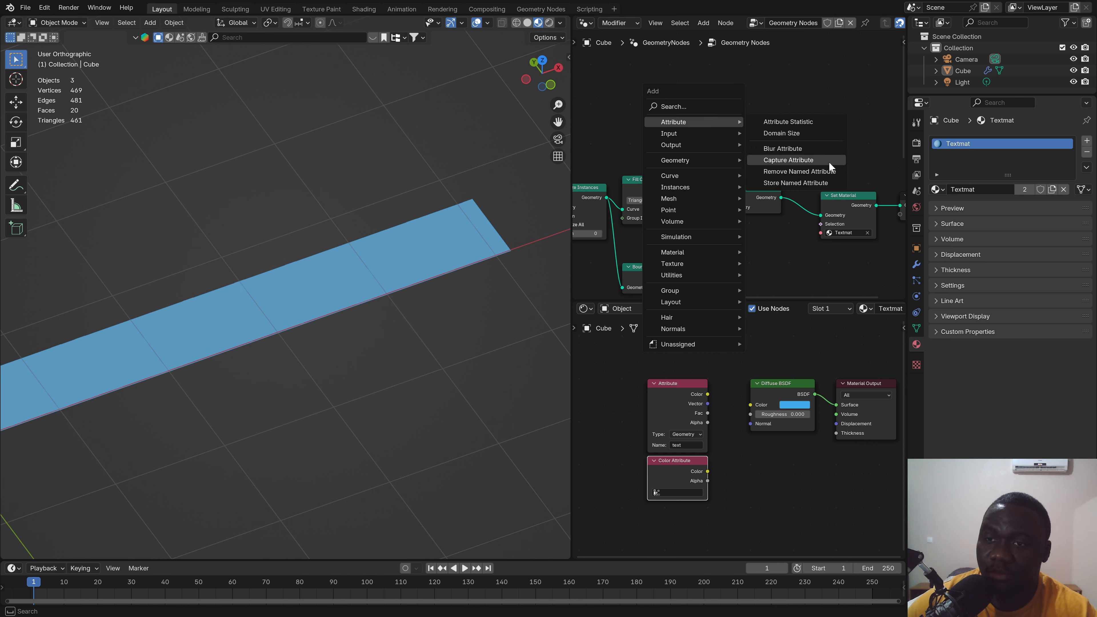
pyautogui.click(807, 182)
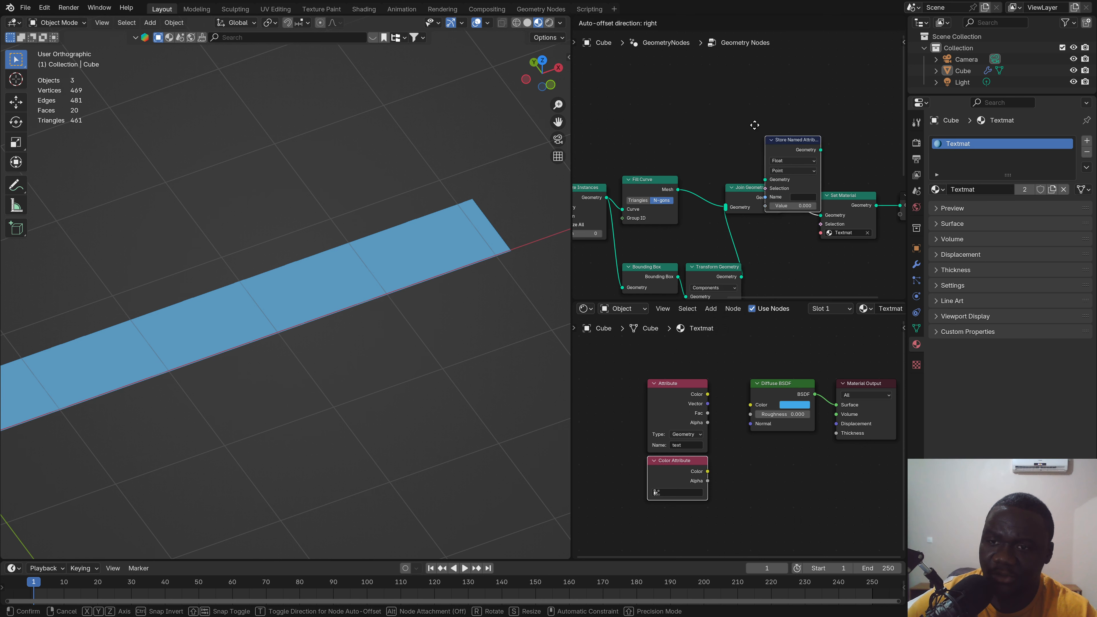
pyautogui.click(692, 94)
pyautogui.moveTo(676, 190); pyautogui.dragTo(694, 140)
pyautogui.keyDown('ctrl'); pyautogui.moveTo(713, 186); pyautogui.dragTo(715, 220, button='right'); pyautogui.keyUp('ctrl')
pyautogui.moveTo(749, 111); pyautogui.dragTo(726, 204)
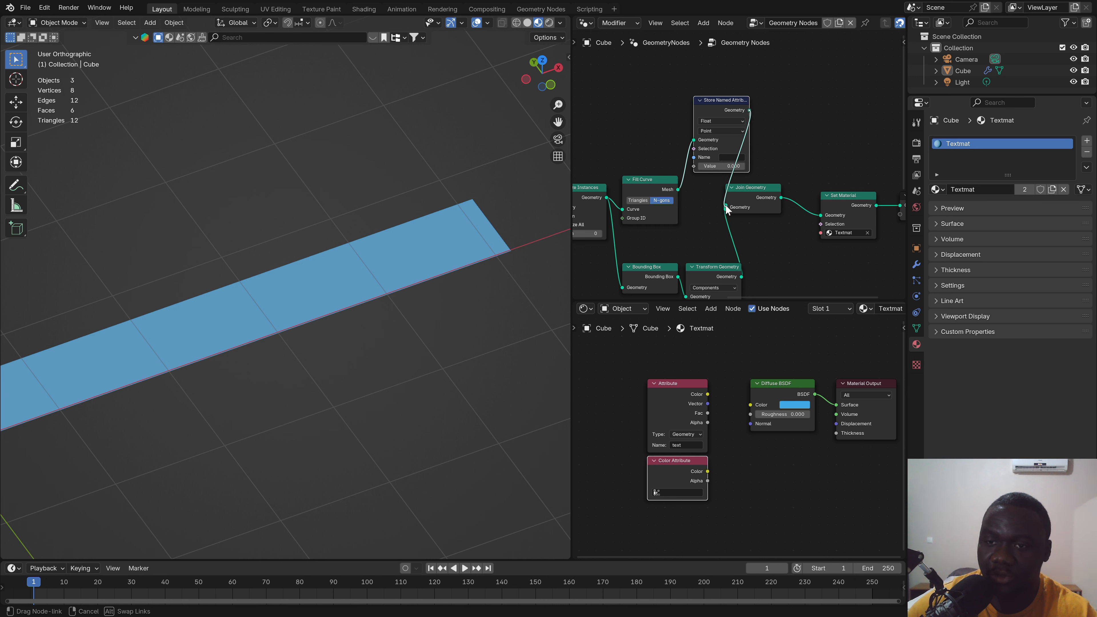
# Step: Move Group Output, Set Material and Join Geometry farther along the node tree and align Store Named Attribute beside Fill Curve
pyautogui.scroll(-3, 725, 204)
pyautogui.moveTo(853, 198); pyautogui.dragTo(784, 181, button='middle')
pyautogui.moveTo(816, 183); pyautogui.dragTo(840, 182)
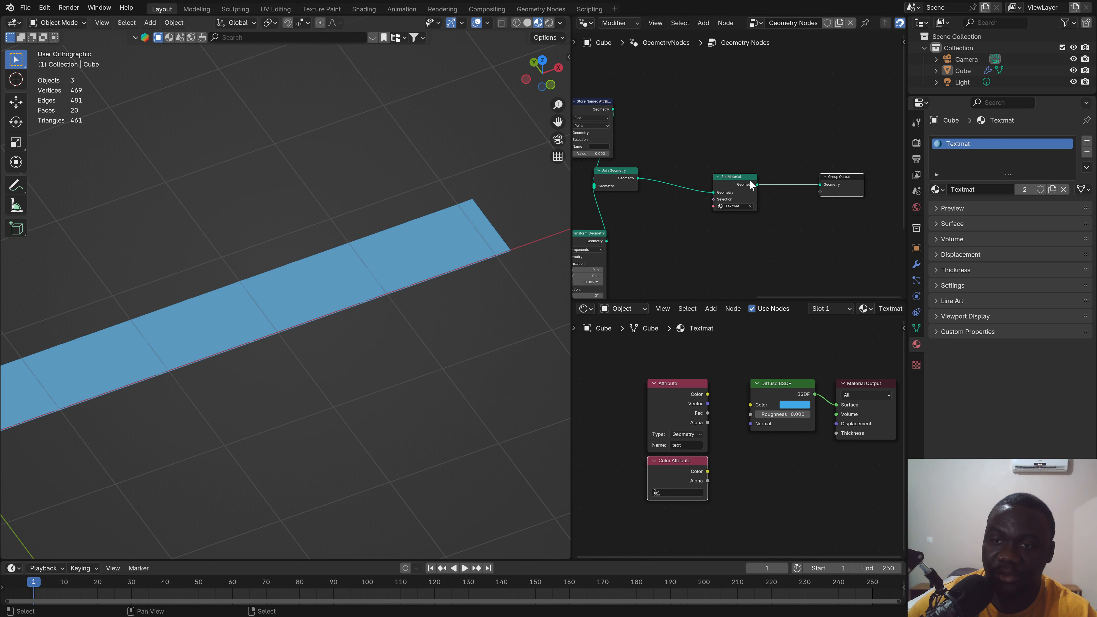
pyautogui.moveTo(749, 179); pyautogui.dragTo(806, 178)
pyautogui.moveTo(616, 176); pyautogui.dragTo(748, 180)
pyautogui.moveTo(640, 177); pyautogui.dragTo(786, 156, button='middle')
pyautogui.moveTo(734, 81); pyautogui.dragTo(739, 144)
# Step: Set the Store Named Attribute node's attribute name to text
pyautogui.scroll(4, 747, 160)
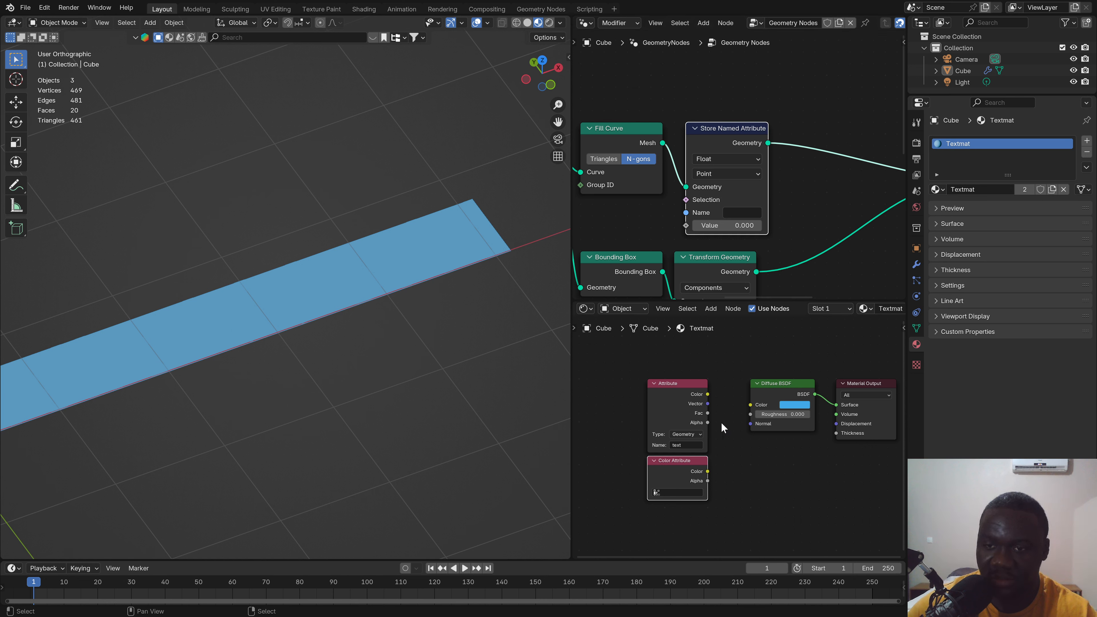
pyautogui.click(741, 207)
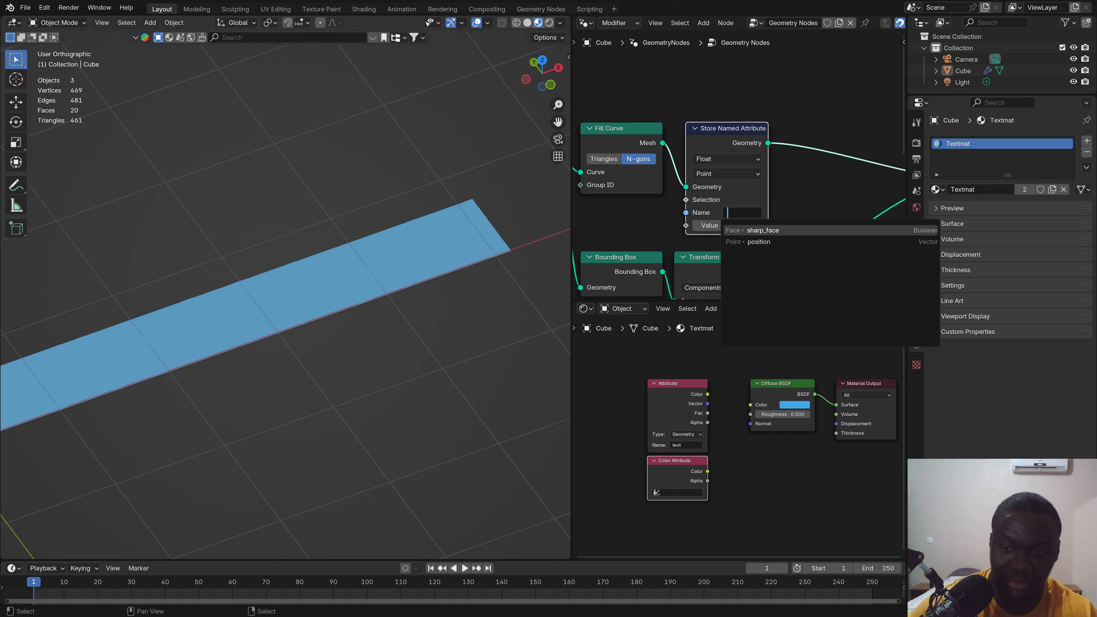
pyautogui.write('text')
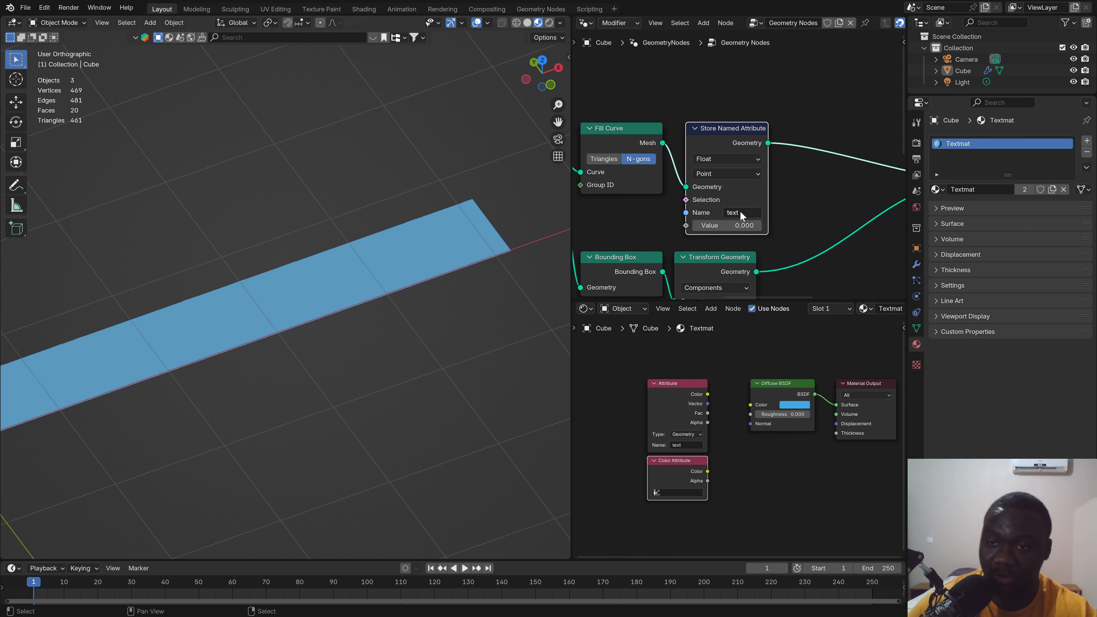
pyautogui.press('Return')
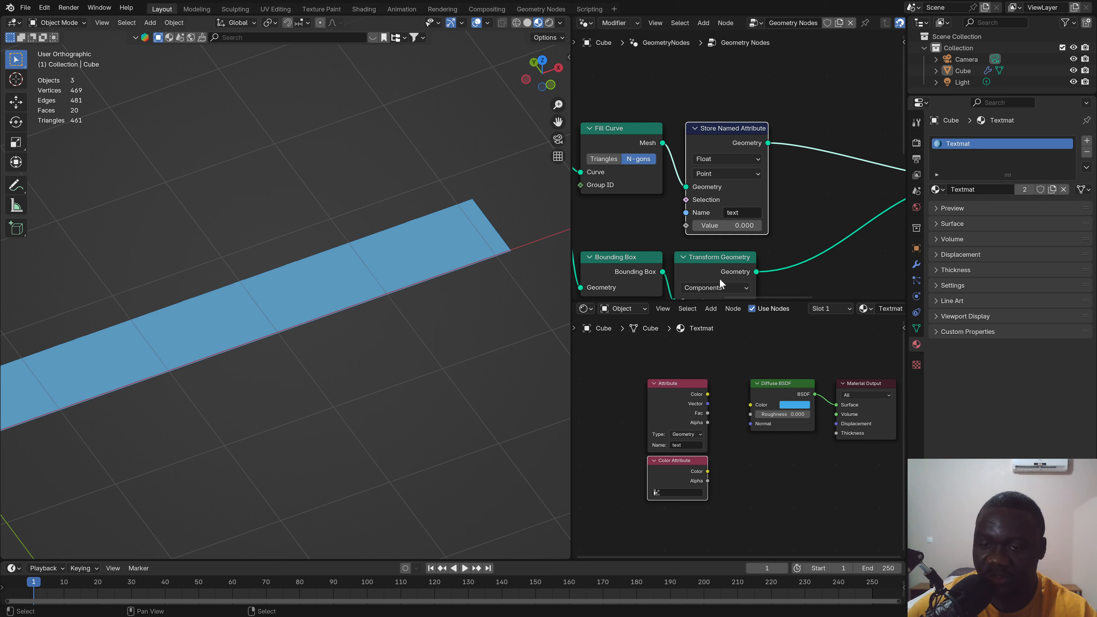
# Step: Link the Attribute node's Color to the Diffuse BSDF Color and set Store Named Attribute's data type to Color
pyautogui.scroll(-1, 797, 192)
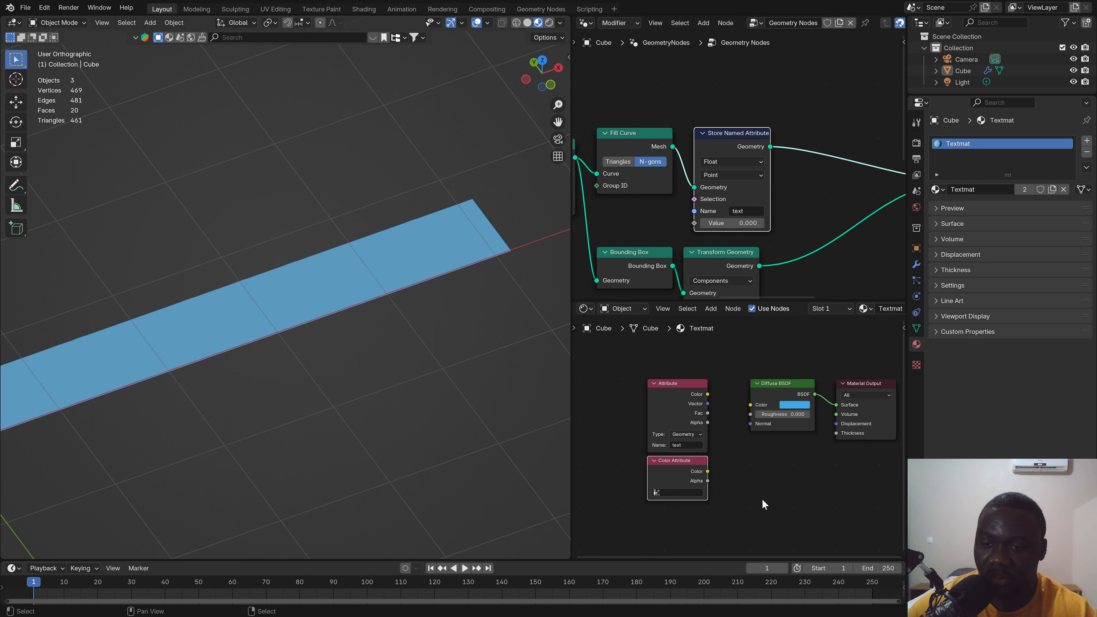
pyautogui.moveTo(708, 394); pyautogui.dragTo(751, 405)
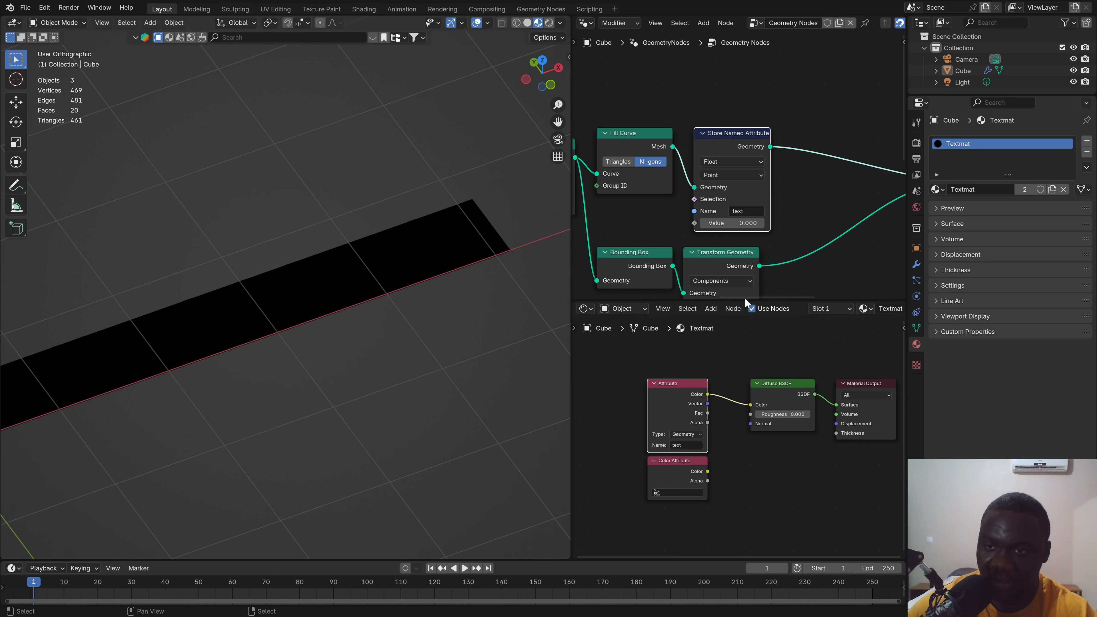
pyautogui.click(715, 162)
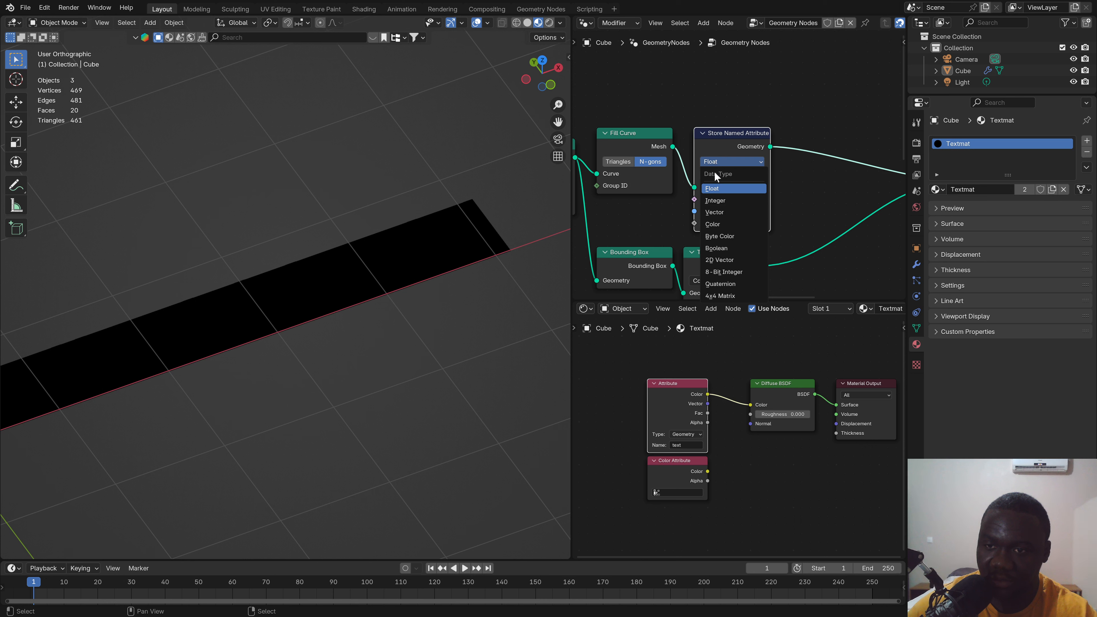
pyautogui.click(728, 225)
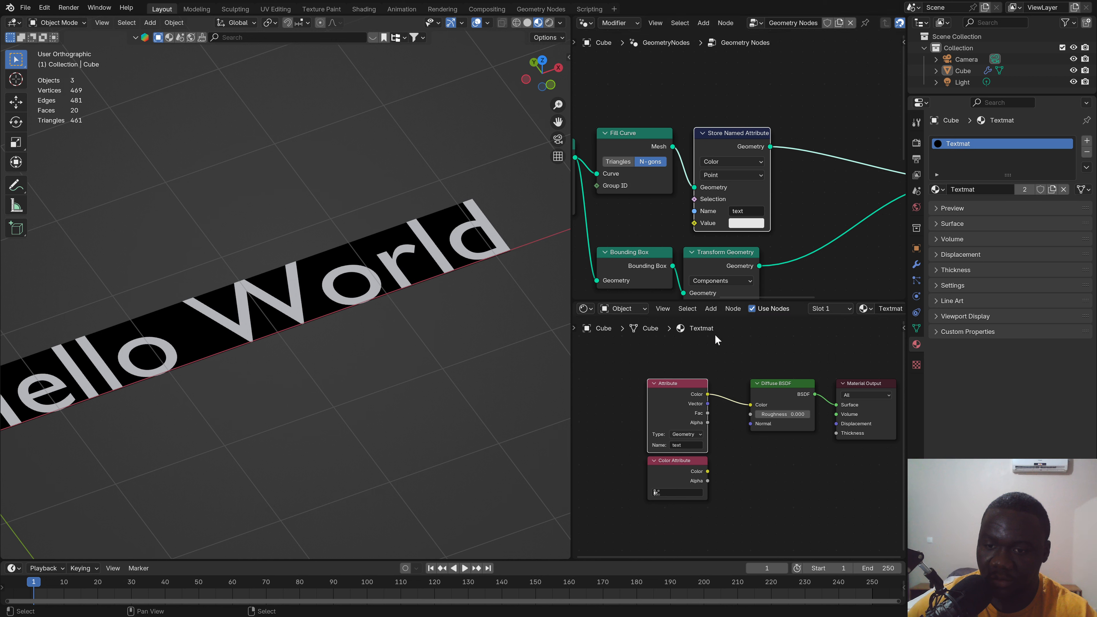
# Step: Set Store Named Attribute's color value to orange, with hue about 0.072 and saturation about 0.966
pyautogui.click(744, 226)
pyautogui.click(775, 107)
pyautogui.moveTo(776, 107); pyautogui.dragTo(758, 130)
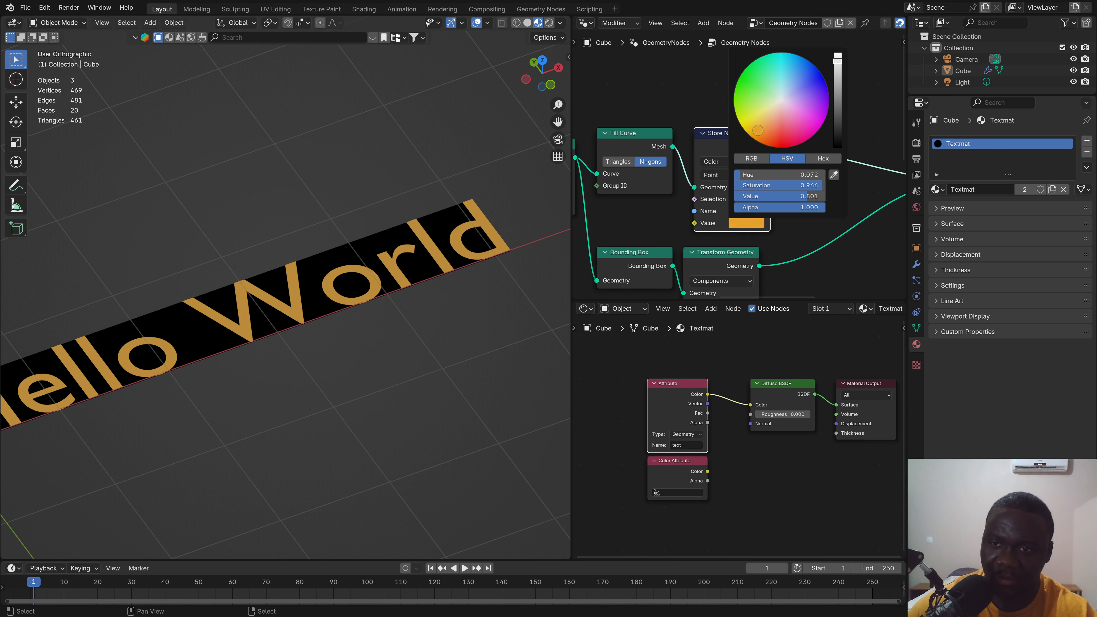
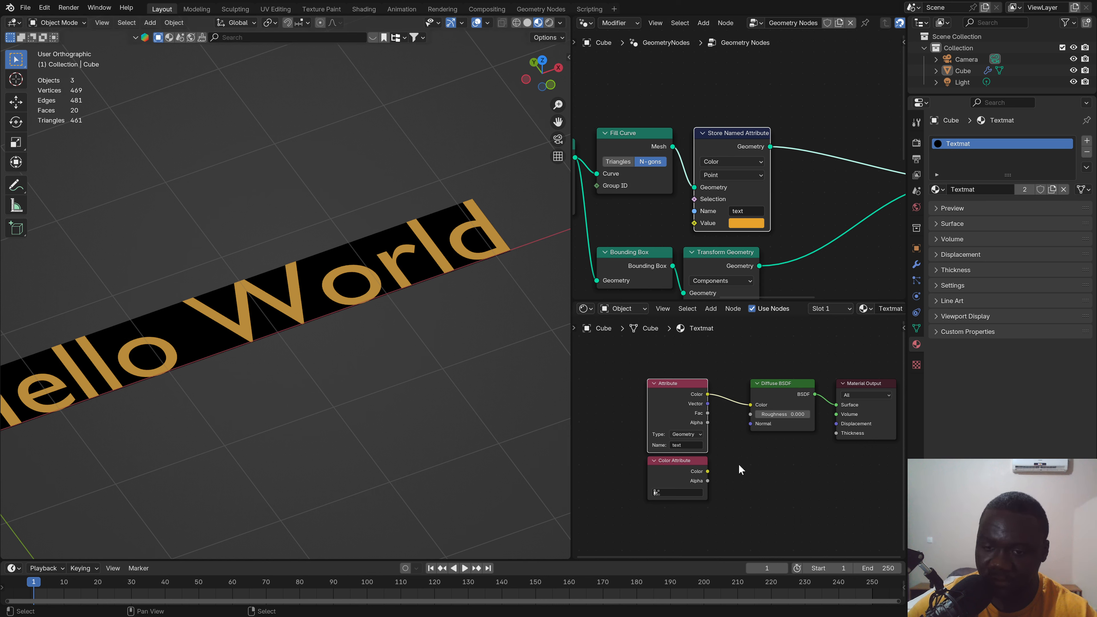
# Step: Choose the text attribute in the Color Attribute node and link its Color output to the Diffuse BSDF Color
pyautogui.click(676, 492)
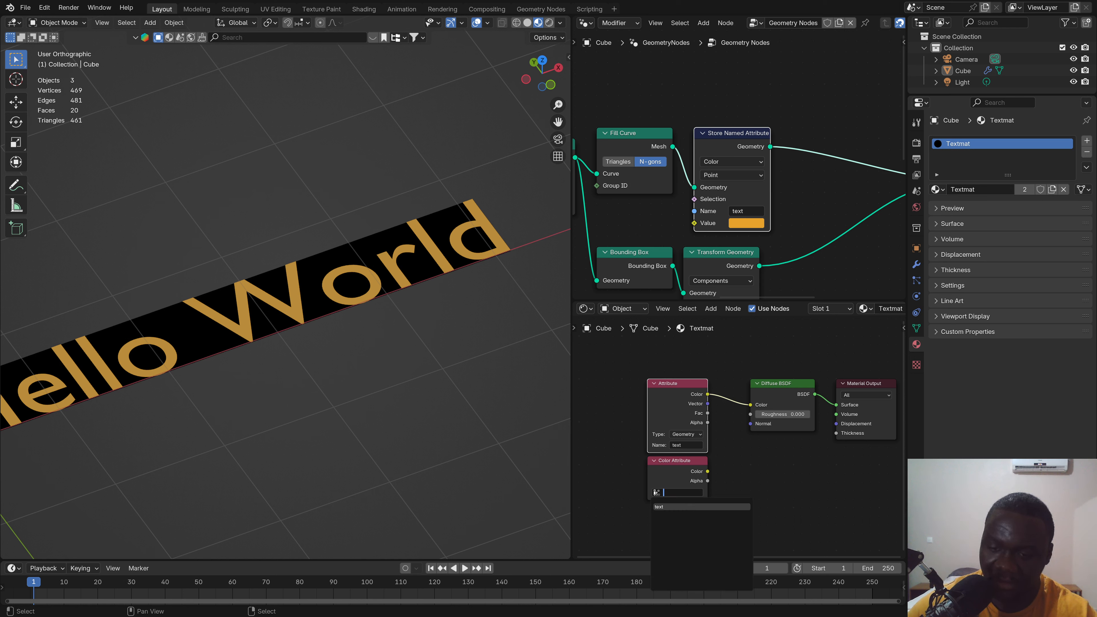
pyautogui.click(683, 507)
pyautogui.moveTo(708, 472); pyautogui.dragTo(751, 405)
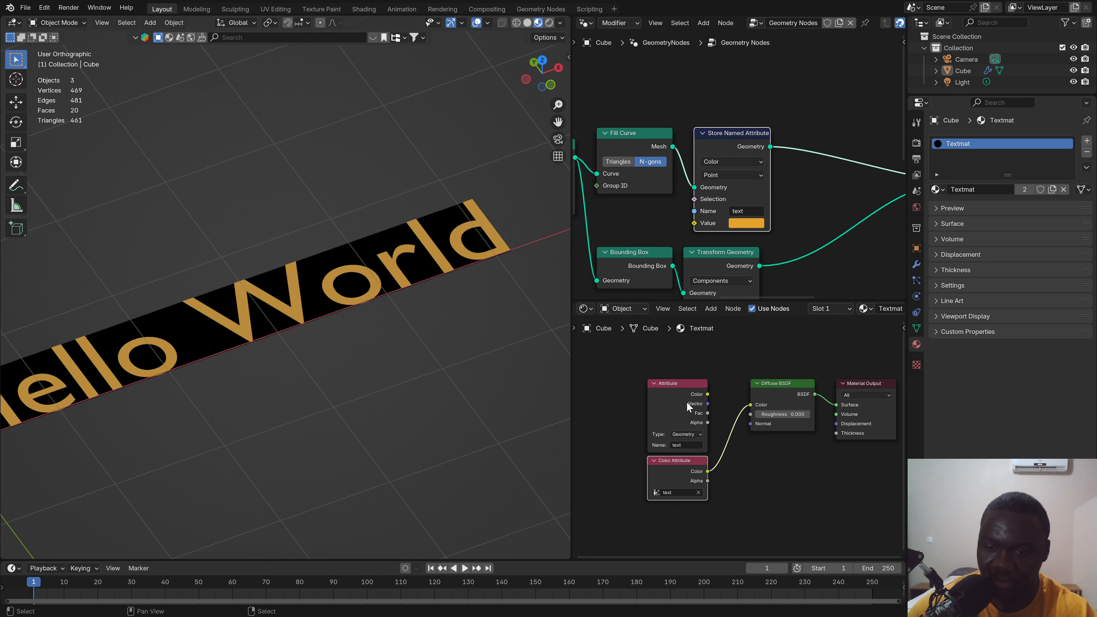
# Step: Delete the unused Attribute node and move the Color Attribute node up beside the Diffuse BSDF
pyautogui.click(687, 429)
pyautogui.moveTo(676, 467); pyautogui.dragTo(698, 398)
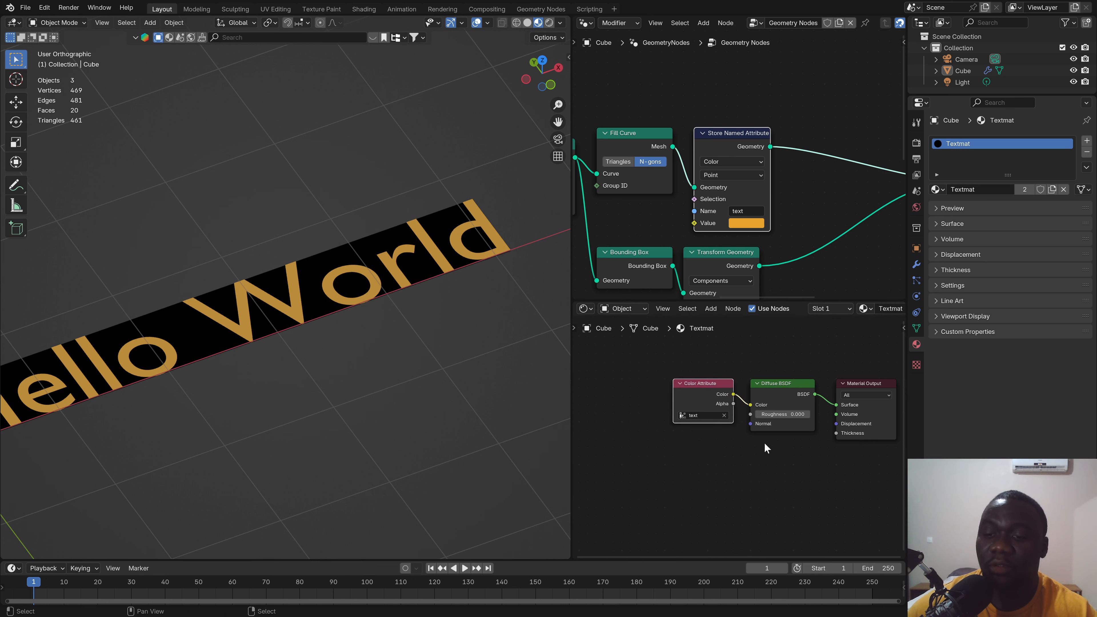
# Step: Hide the unused sockets on the Color Attribute, Diffuse BSDF and Material Output nodes
pyautogui.press('Home')
pyautogui.click(731, 417)
pyautogui.keyDown('shift'); pyautogui.click(812, 428); pyautogui.keyUp('shift')
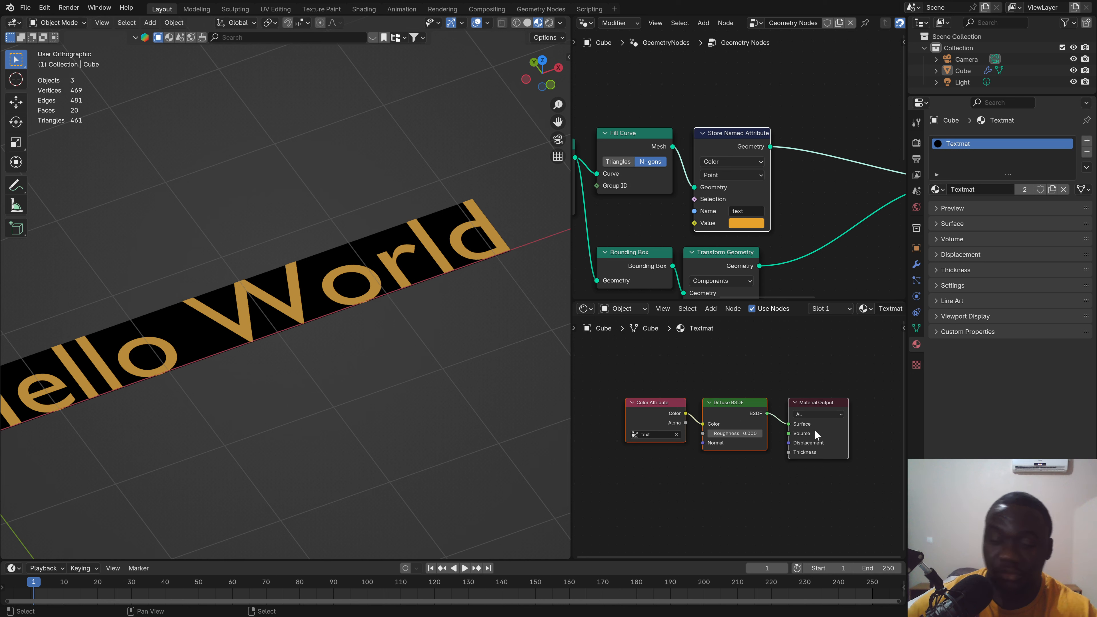
pyautogui.hotkey('ctrl', 'h')
pyautogui.click(676, 445)
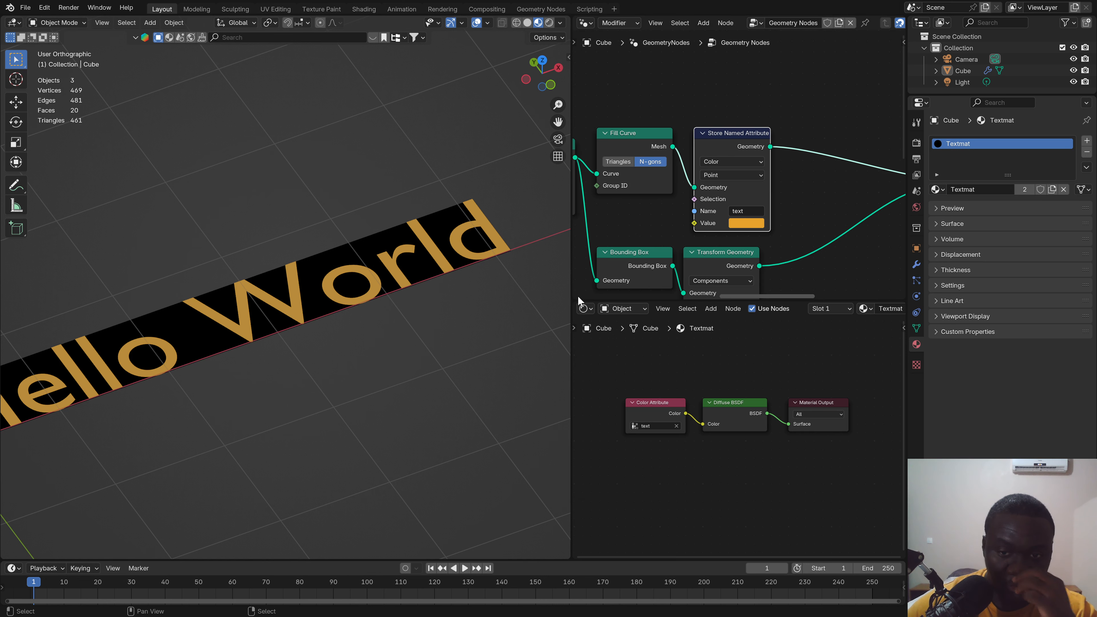
# Step: Close the shader editor area by expanding the geometry nodes editor over it
pyautogui.moveTo(577, 296); pyautogui.dragTo(585, 354)
pyautogui.scroll(-2, 775, 358)
pyautogui.moveTo(776, 358); pyautogui.dragTo(720, 288, button='middle')
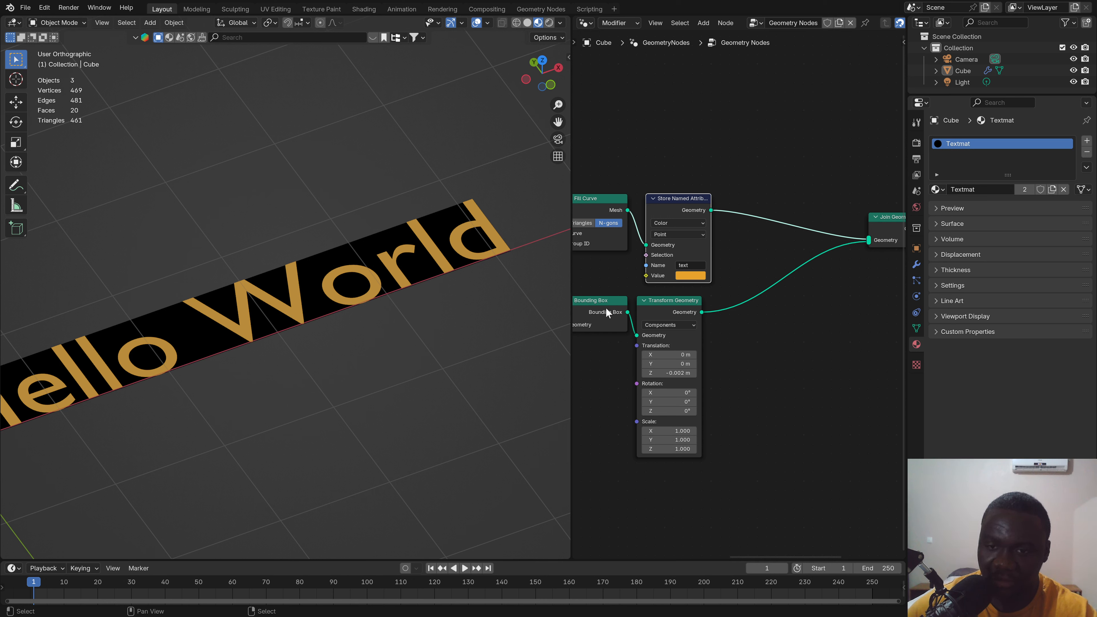
# Step: Duplicate Store Named Attribute onto the link between Transform Geometry and Join Geometry, and set the copy's color value to blue
pyautogui.hotkey('shift', 'd')
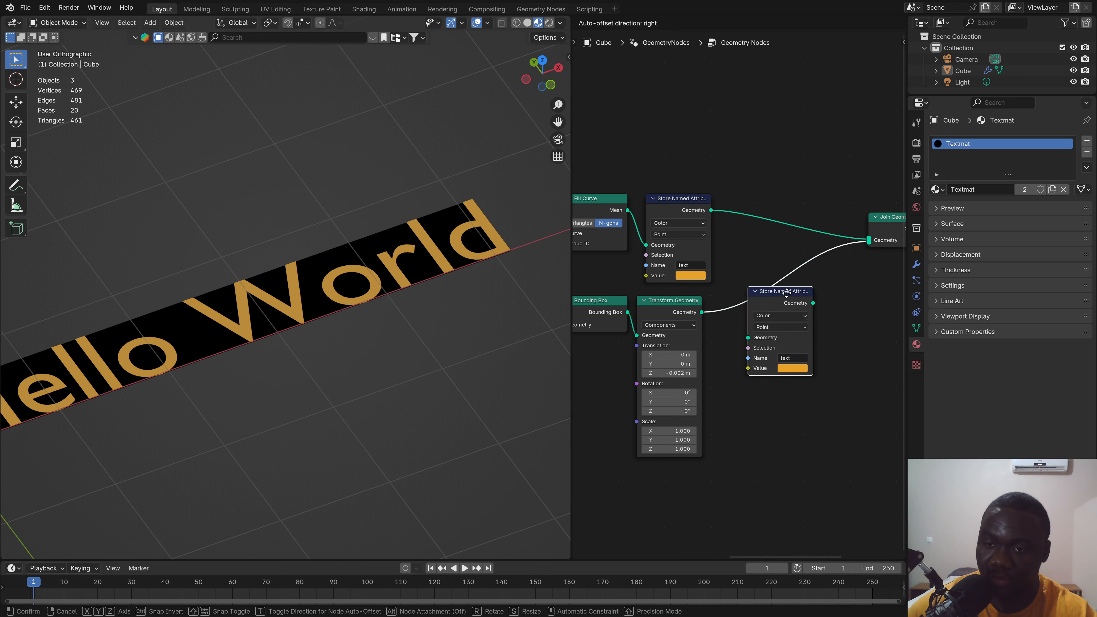
pyautogui.click(762, 297)
pyautogui.click(770, 370)
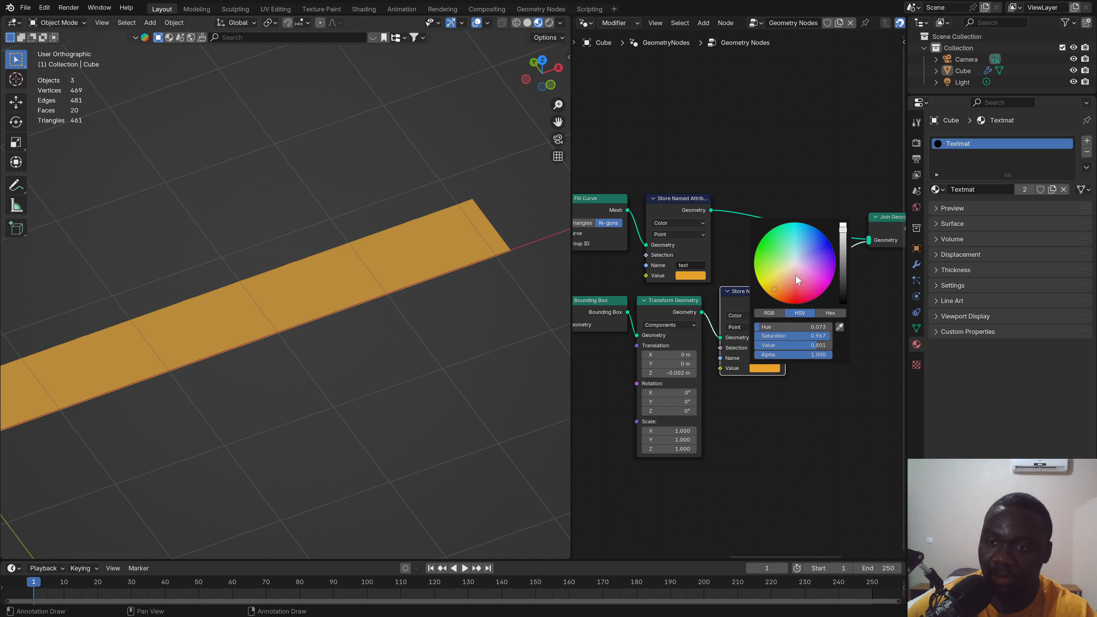
pyautogui.click(813, 245)
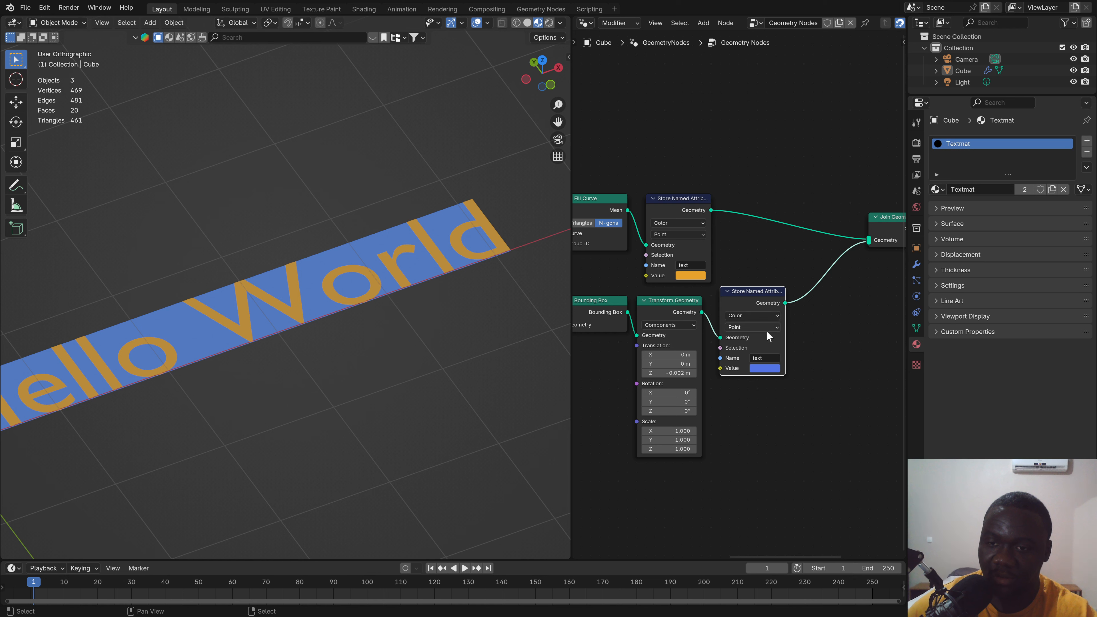
# Step: Align the two Store Named Attribute nodes in one column after Transform Geometry, and hide Transform Geometry's unused sockets
pyautogui.moveTo(762, 293); pyautogui.dragTo(753, 301)
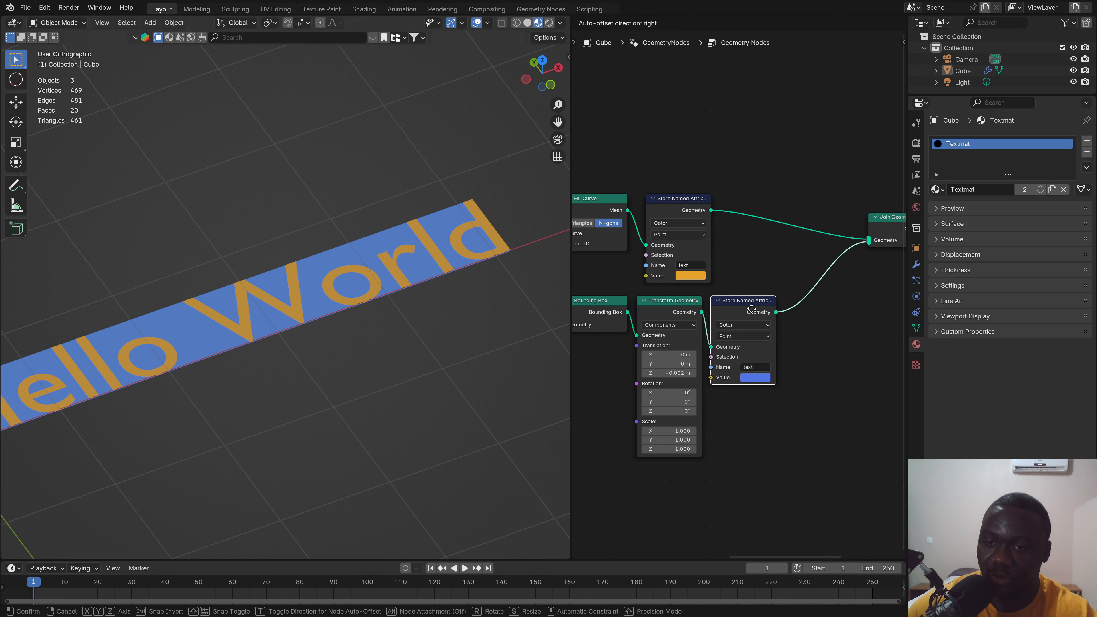
pyautogui.moveTo(674, 210); pyautogui.dragTo(739, 210)
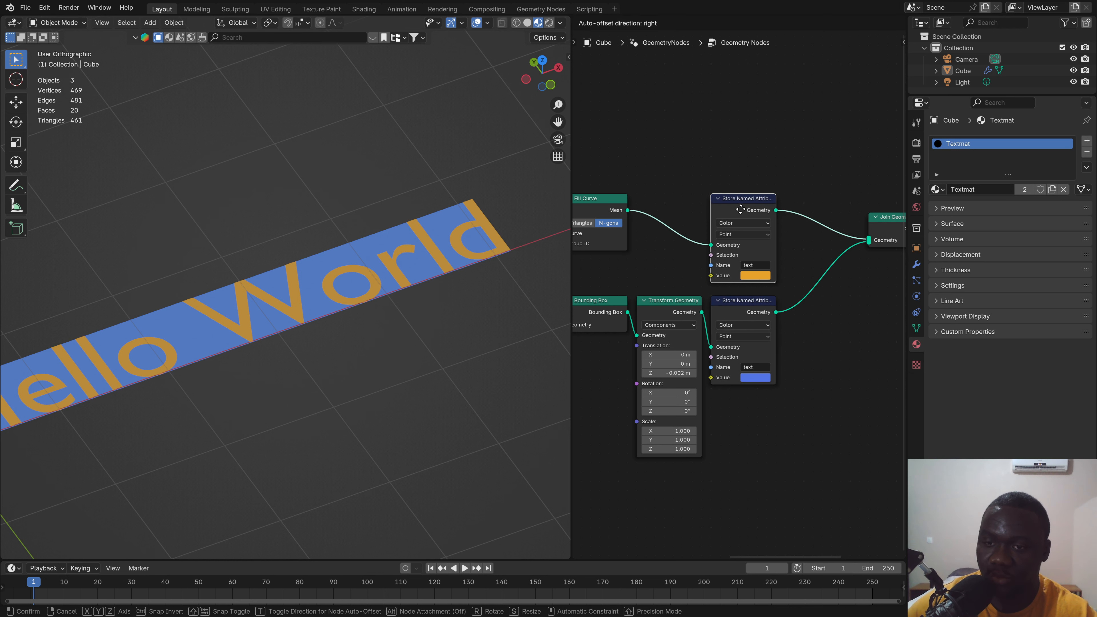
pyautogui.moveTo(662, 304); pyautogui.dragTo(687, 329, button='middle')
pyautogui.click(703, 333)
pyautogui.hotkey('ctrl', 'h')
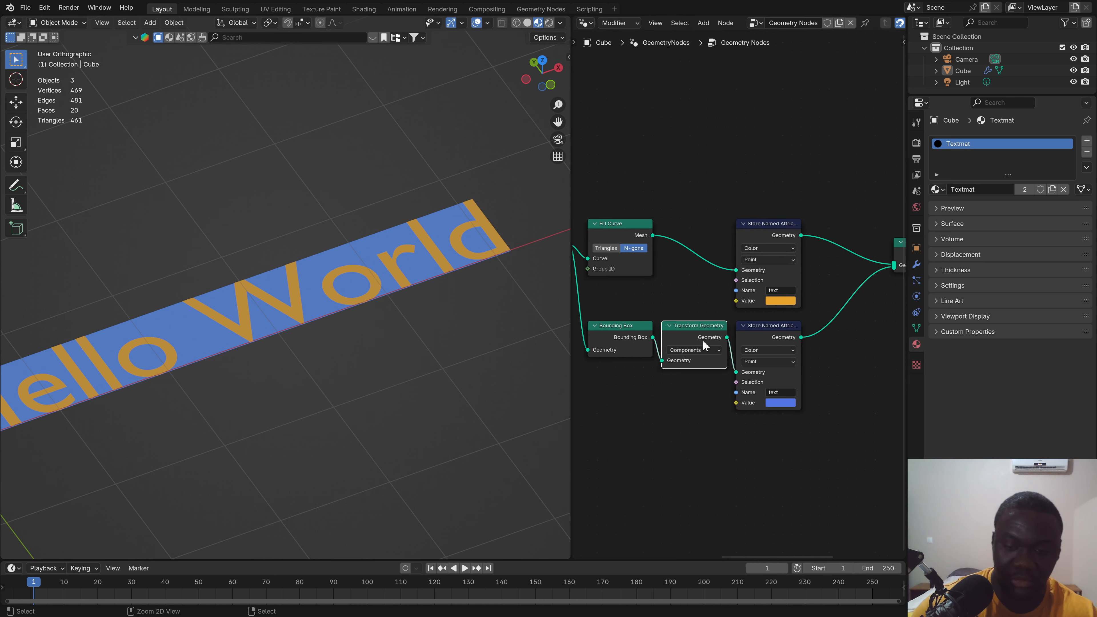
# Step: Make the background's stored colour a vivid blue with hue 0.63 and both saturation and value at 1
pyautogui.click(793, 404)
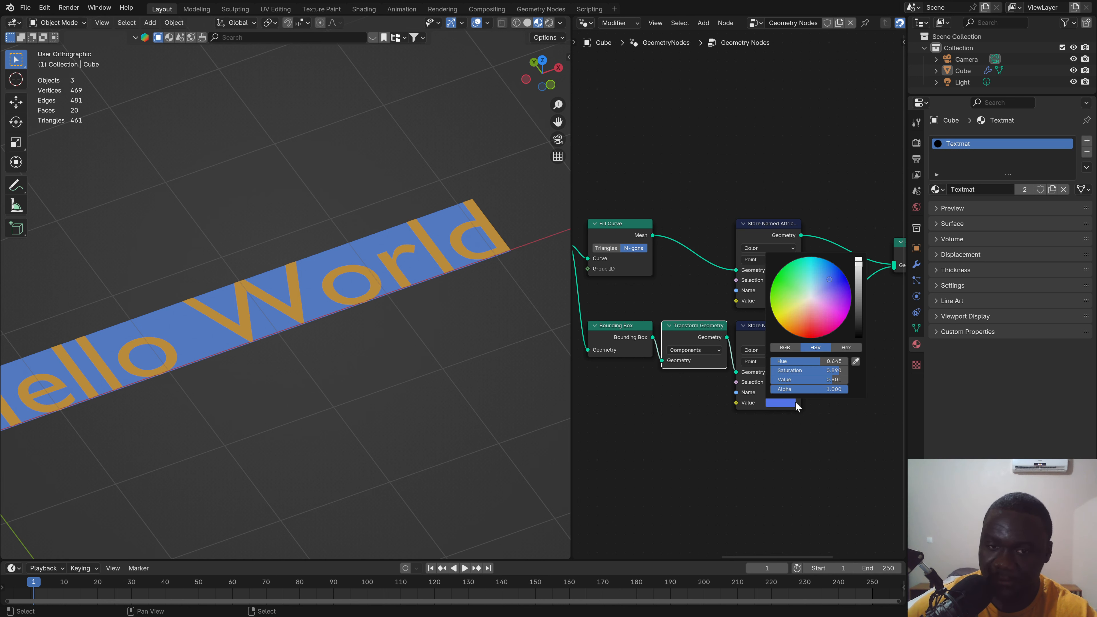
pyautogui.moveTo(834, 379); pyautogui.dragTo(848, 370)
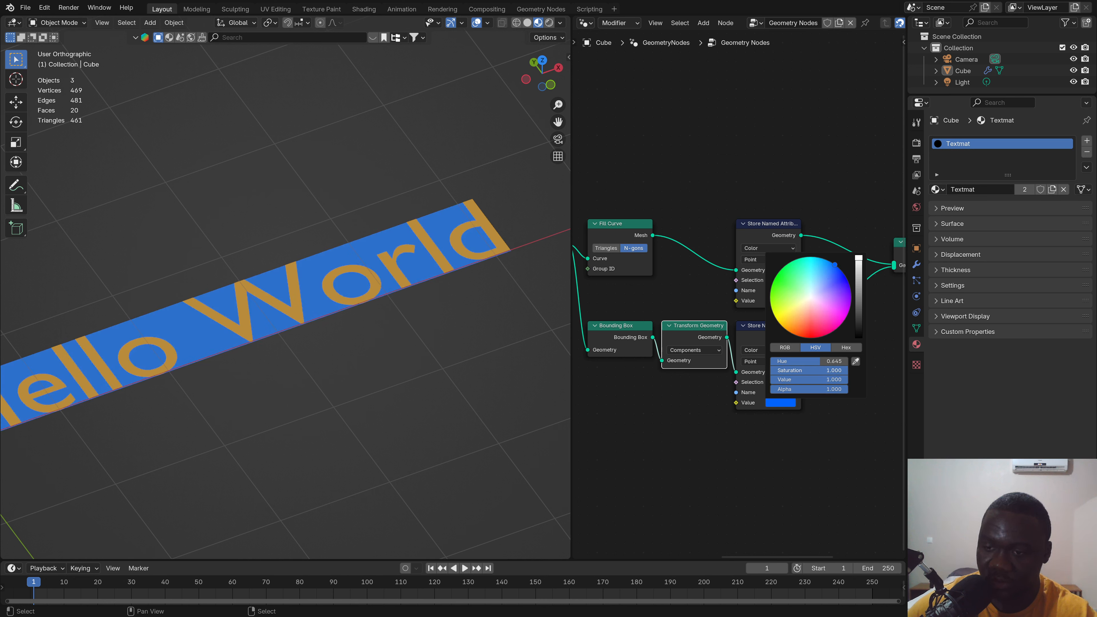
pyautogui.click(826, 361)
pyautogui.write('.63')
pyautogui.press('Return')
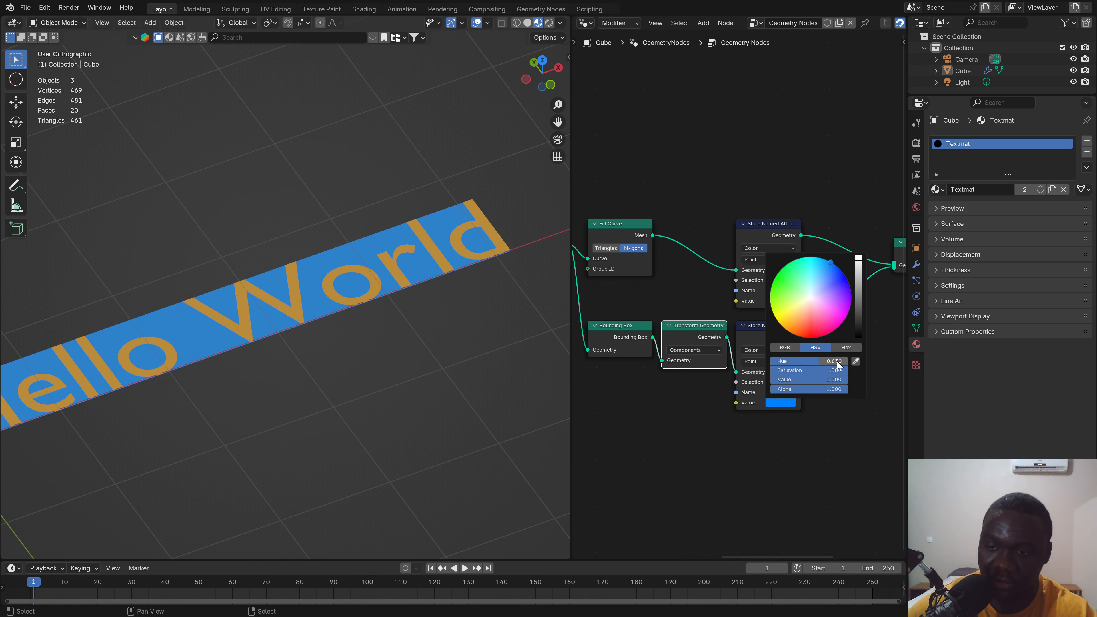
pyautogui.press('Return')
# Step: Change the stored colour of the filled text curves to white in the upper Store Named Attribute node
pyautogui.scroll(1, 766, 302)
pyautogui.click(774, 301)
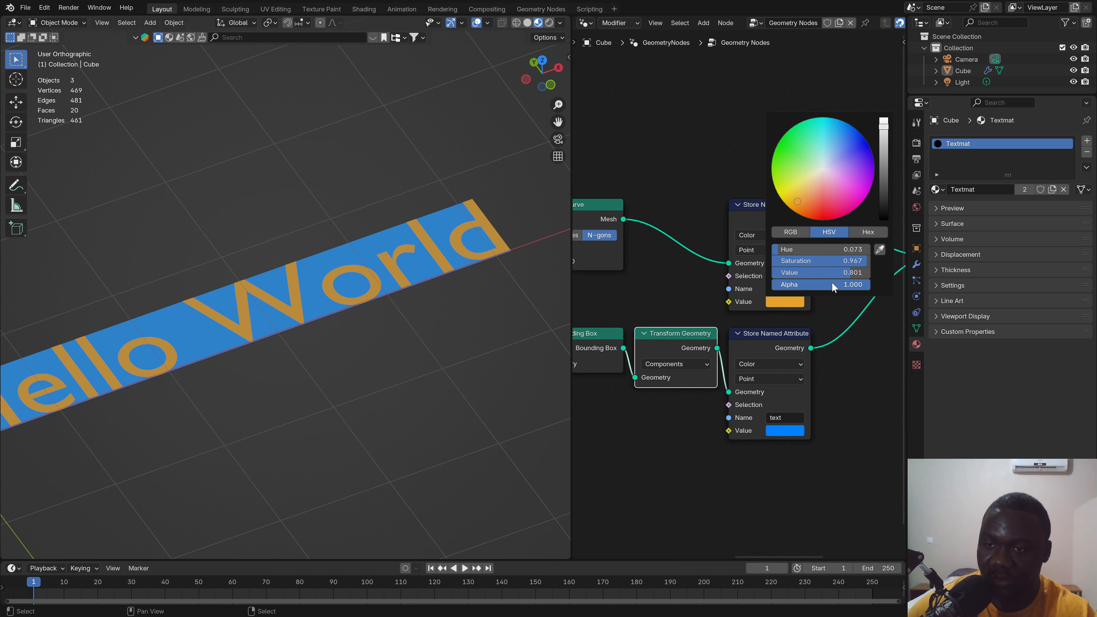
pyautogui.moveTo(851, 272); pyautogui.dragTo(775, 250)
pyautogui.scroll(-3, 785, 320)
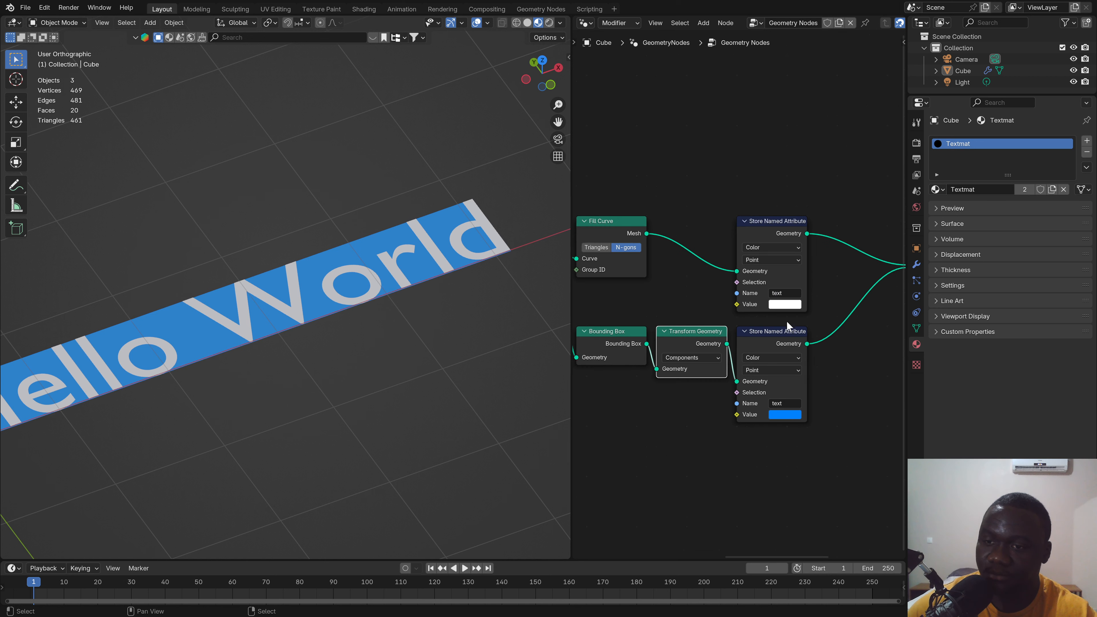
# Step: Shift the Fill Curve node slightly down so it lines up with the Realize Instances node
pyautogui.scroll(-6, 737, 309)
pyautogui.moveTo(650, 309); pyautogui.dragTo(681, 319, button='middle')
pyautogui.scroll(4, 733, 277)
pyautogui.click(697, 281)
pyautogui.moveTo(698, 280); pyautogui.dragTo(700, 294)
pyautogui.scroll(-2, 786, 345)
pyautogui.scroll(-2, 786, 345)
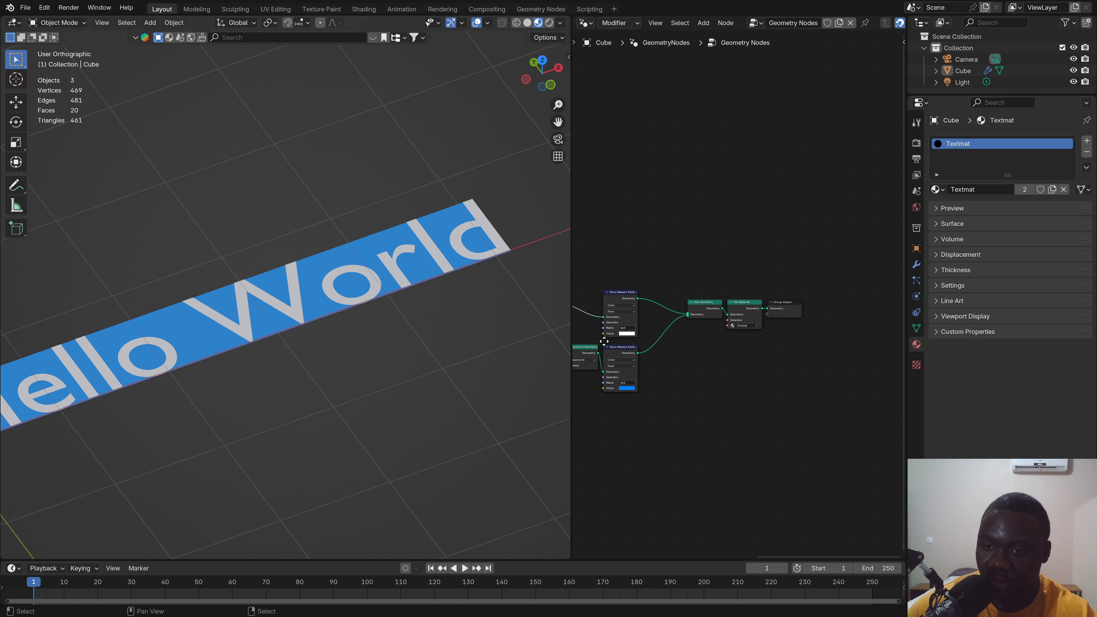
pyautogui.scroll(2, 800, 330)
pyautogui.moveTo(800, 330); pyautogui.dragTo(791, 330, button='middle')
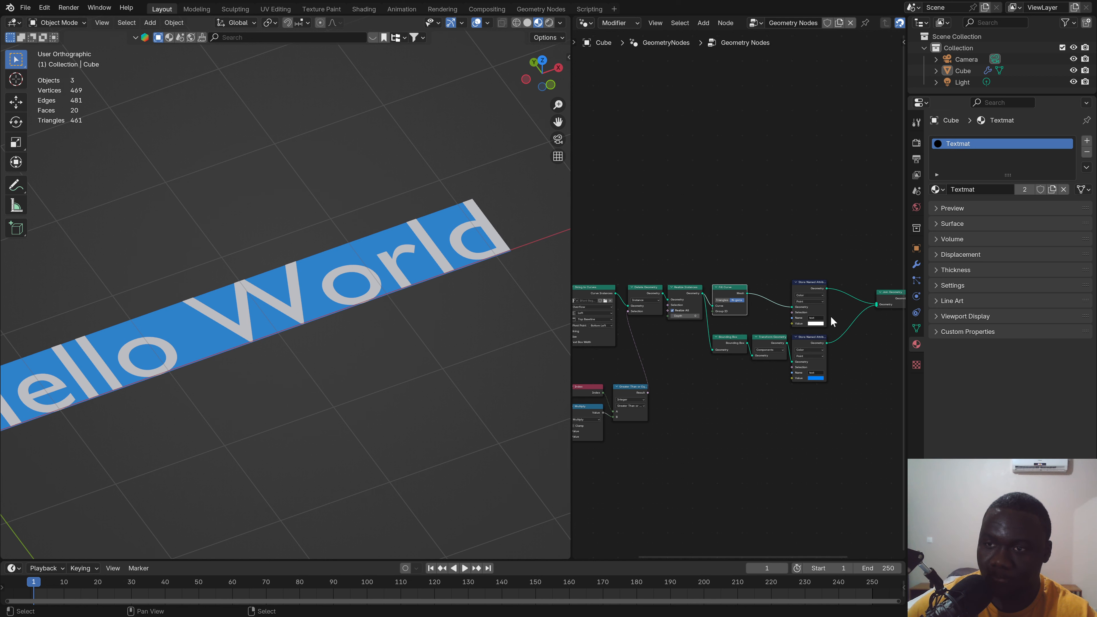
# Step: Open the render properties, and show the whole text from the top in a wider 3D viewport with the toolbar hidden
pyautogui.click(917, 143)
pyautogui.press('KP_7')
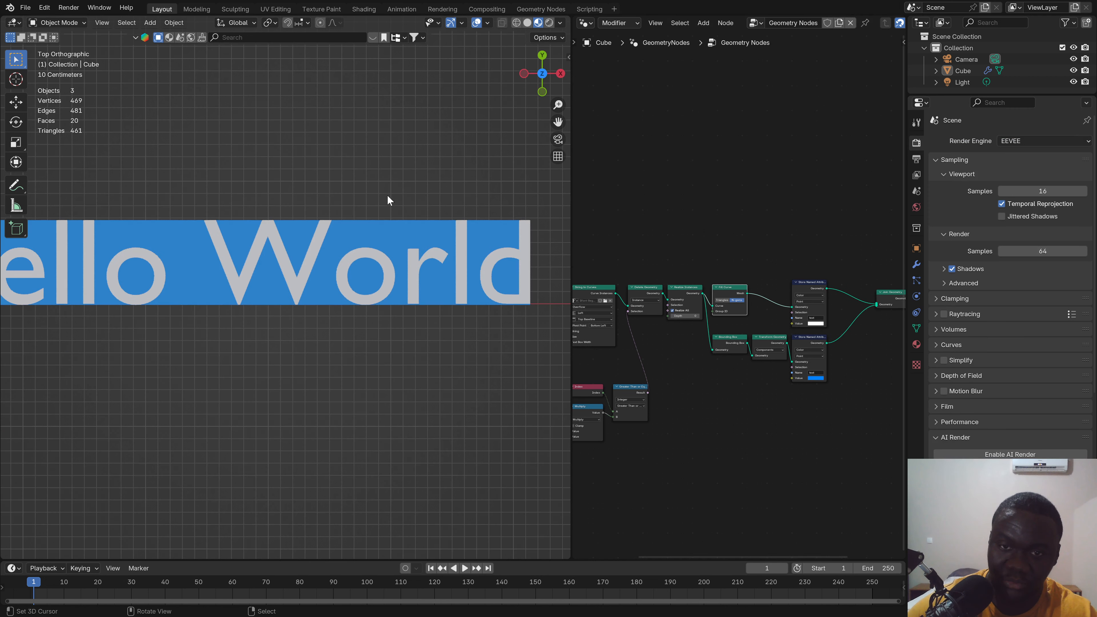
pyautogui.moveTo(571, 166); pyautogui.dragTo(656, 178)
pyautogui.press('t')
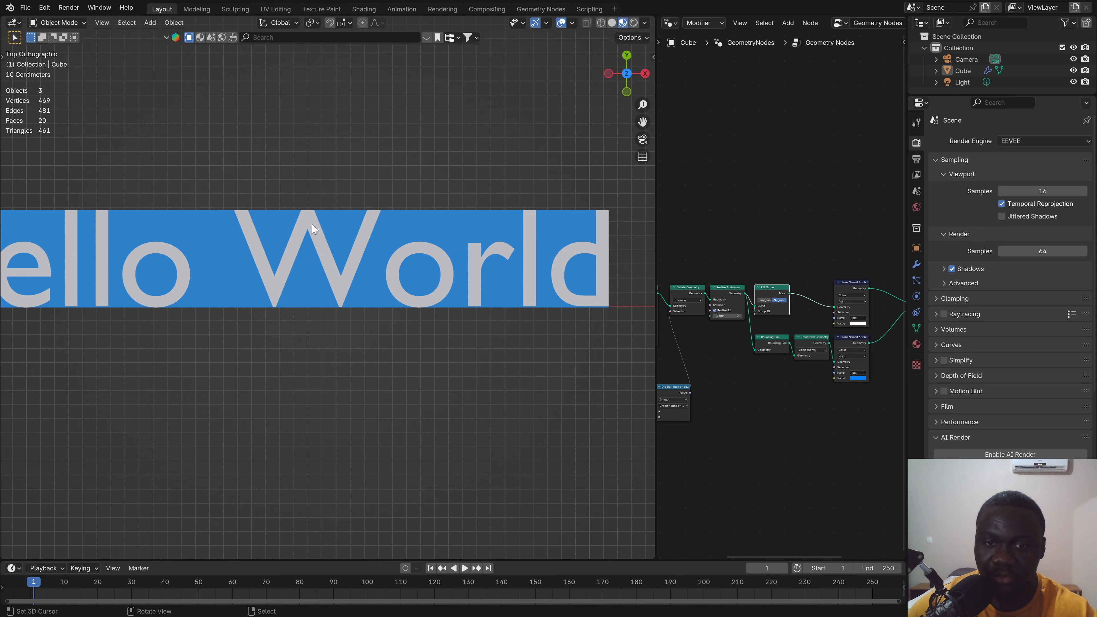
pyautogui.scroll(-2, 313, 221)
pyautogui.keyDown('shift'); pyautogui.moveTo(310, 220); pyautogui.dragTo(338, 256, button='middle'); pyautogui.keyUp('shift')
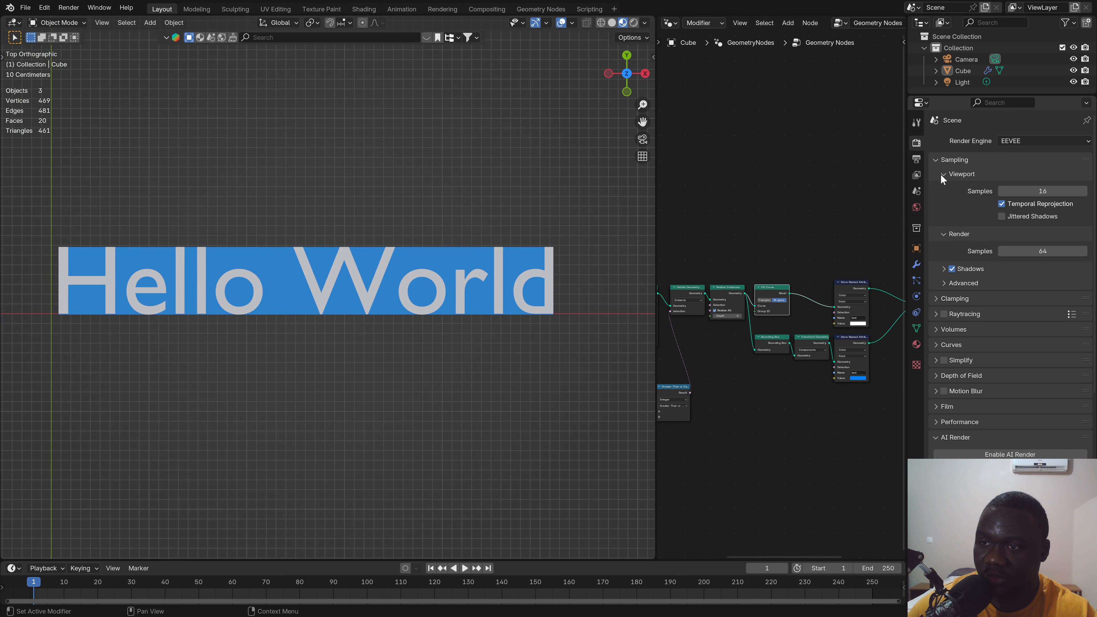
# Step: Move the Color Management settings above Sampling and set the view transform to Khronos PBR Neutral
pyautogui.click(937, 160)
pyautogui.click(943, 314)
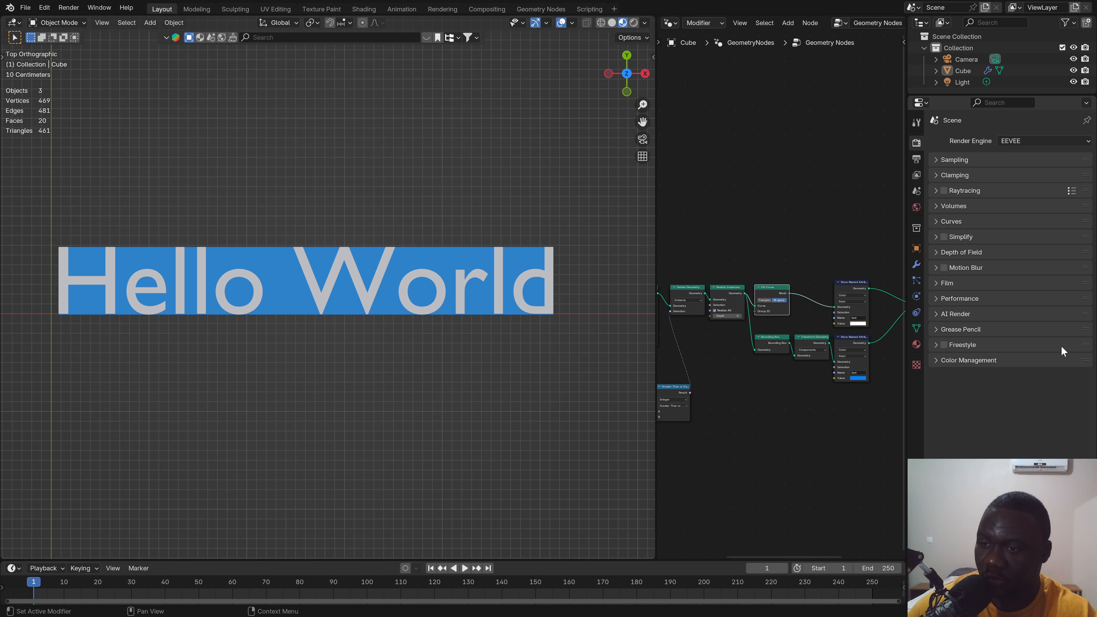
pyautogui.moveTo(1086, 361); pyautogui.dragTo(1068, 156)
pyautogui.click(940, 160)
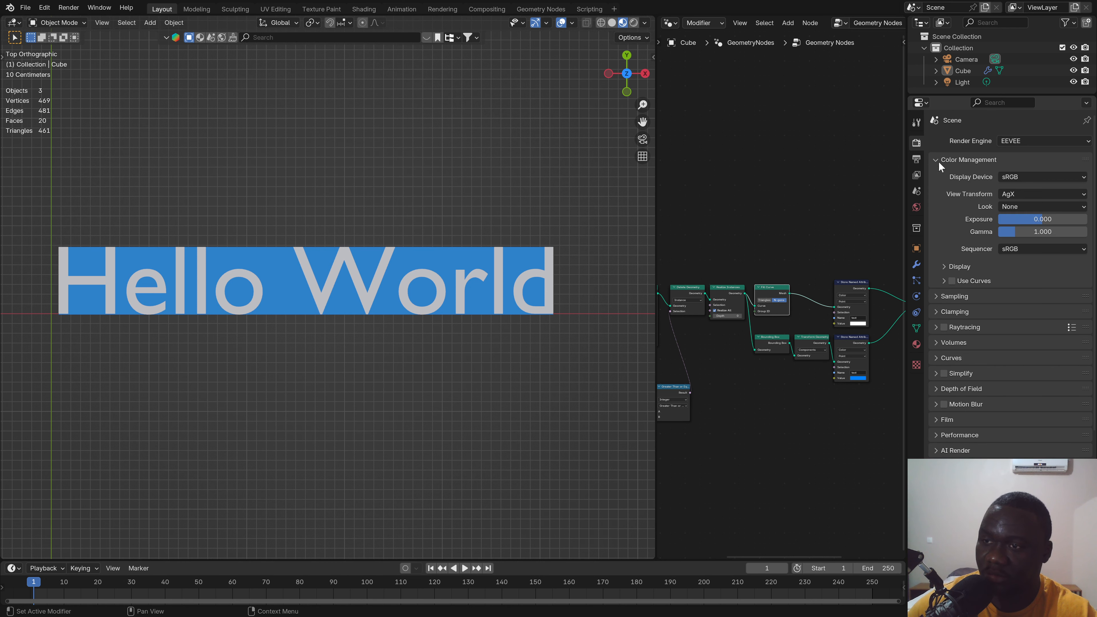
pyautogui.click(1018, 193)
pyautogui.click(1036, 220)
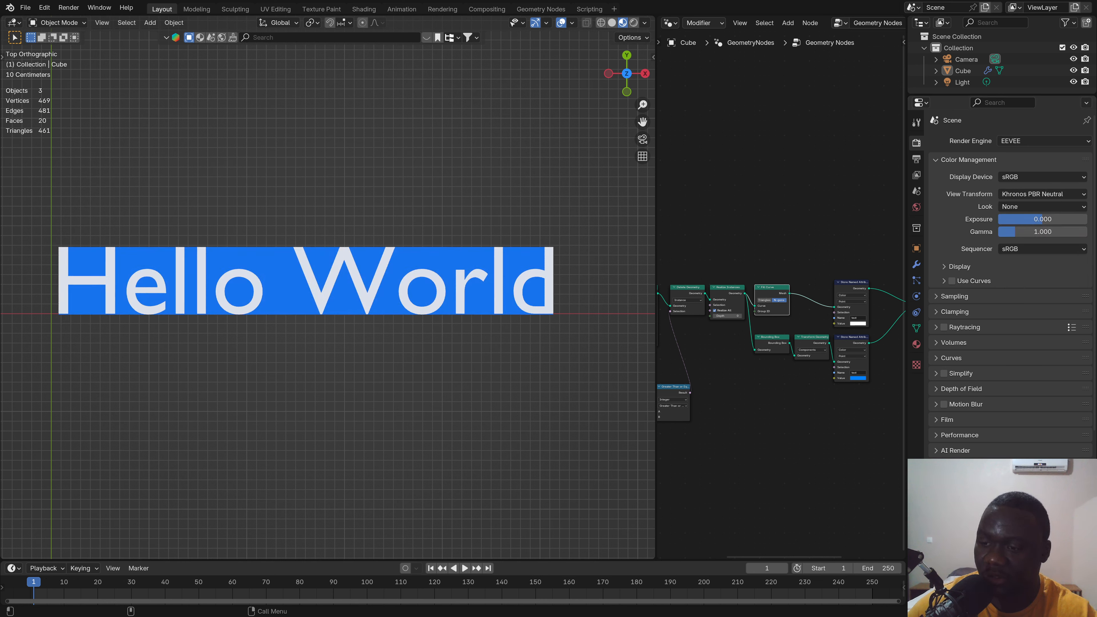
pyautogui.click(937, 160)
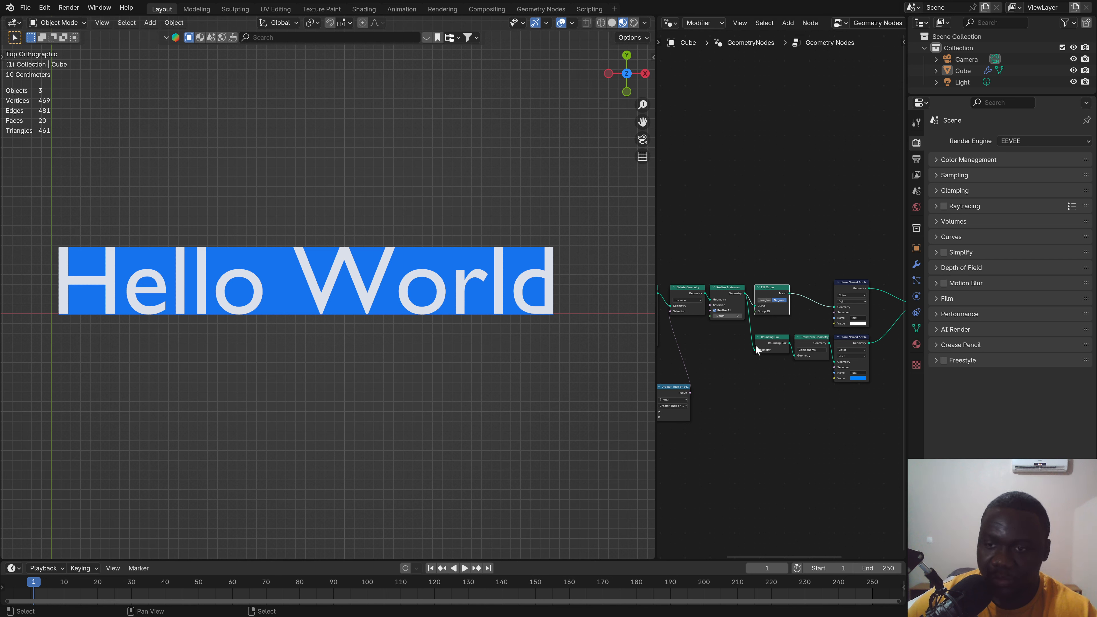
# Step: Widen the node editor area and bring the Bounding Box and Transform Geometry nodes into closer view
pyautogui.scroll(-3, 755, 345)
pyautogui.moveTo(726, 339); pyautogui.dragTo(751, 336, button='middle')
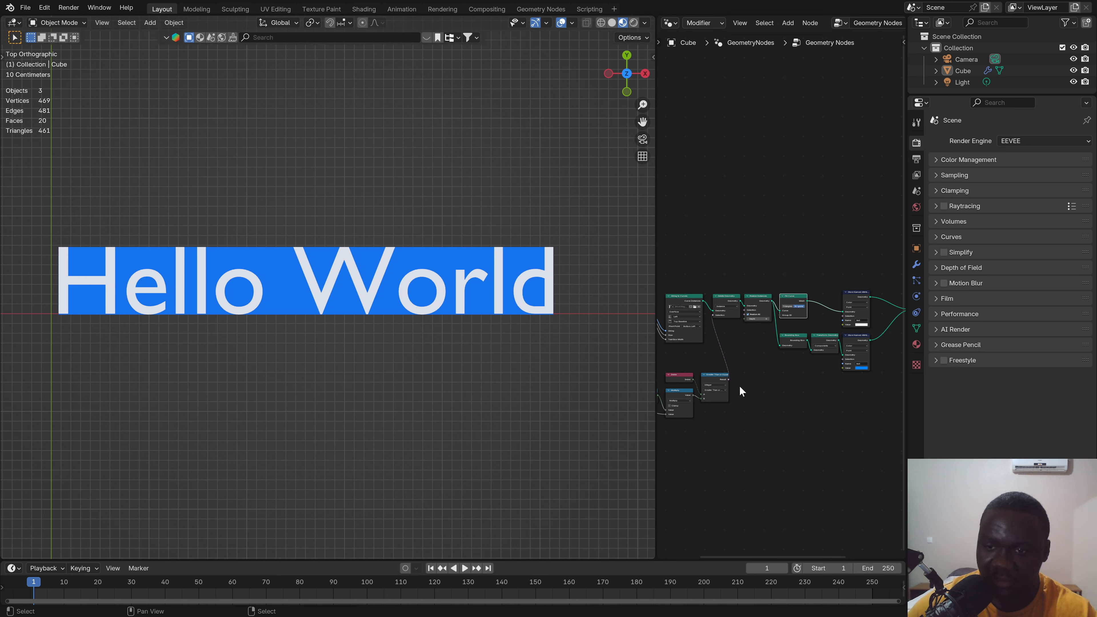
pyautogui.scroll(3, 829, 364)
pyautogui.moveTo(811, 354); pyautogui.dragTo(690, 311, button='middle')
pyautogui.scroll(-2, 759, 314)
pyautogui.scroll(1, 756, 313)
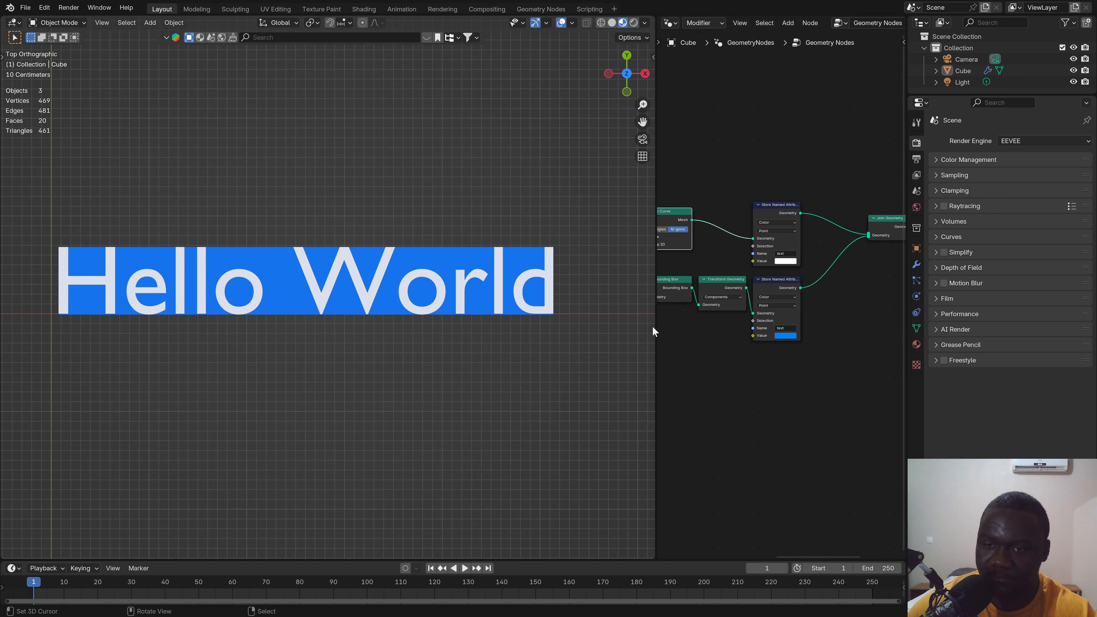
pyautogui.moveTo(653, 326); pyautogui.dragTo(557, 327)
pyautogui.moveTo(723, 309); pyautogui.dragTo(764, 316, button='middle')
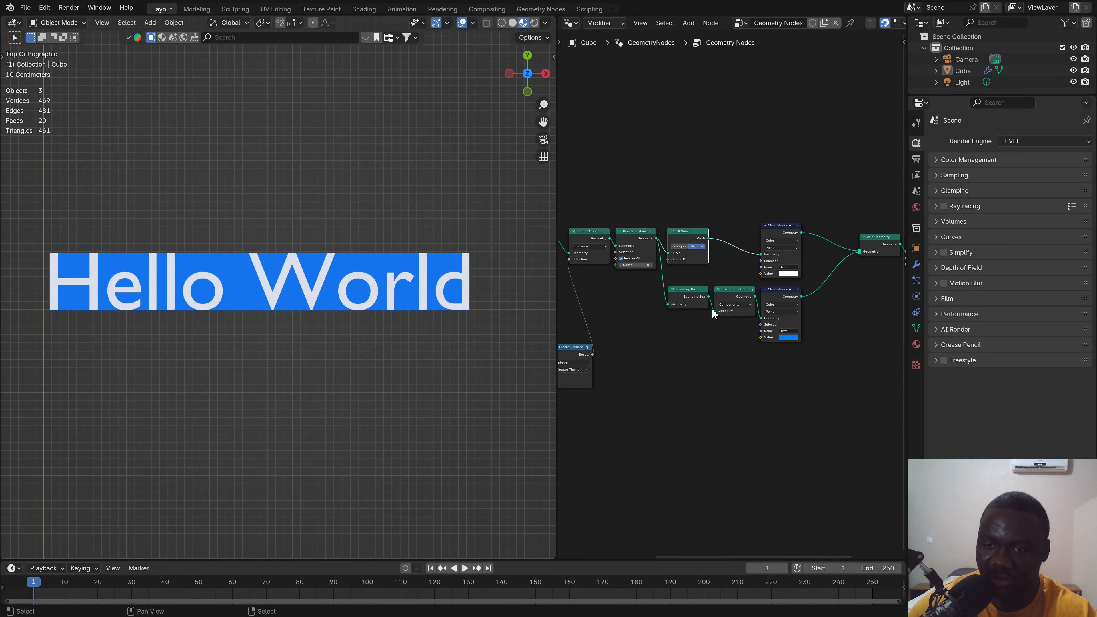
pyautogui.scroll(3, 713, 309)
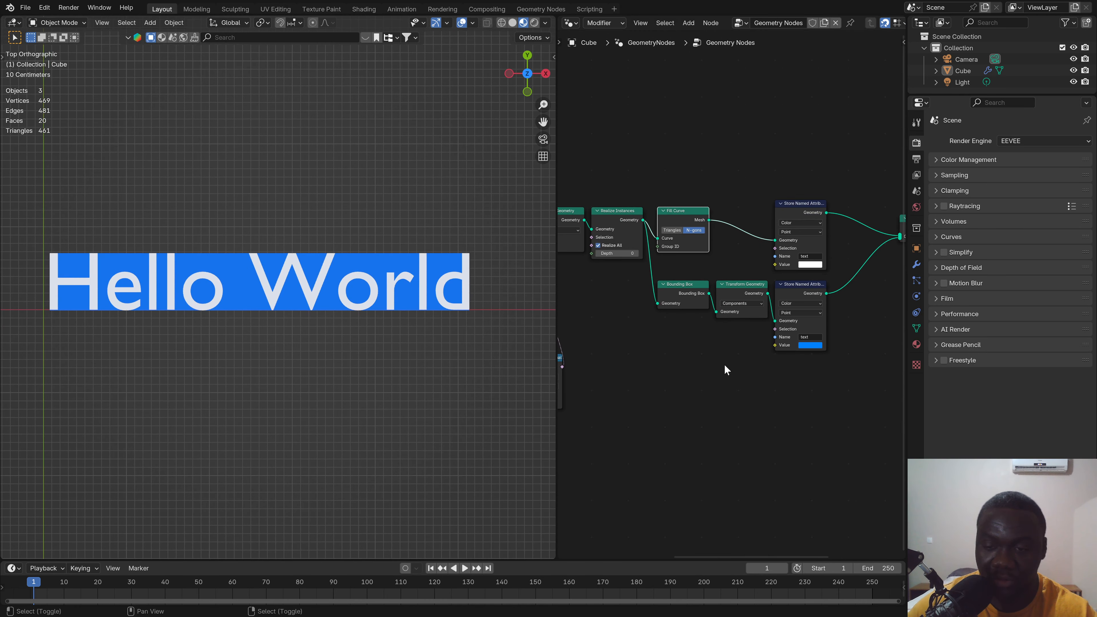
# Step: Add a Scale Elements node just below the Transform Geometry node
pyautogui.hotkey('shift', 'a')
pyautogui.click(687, 363)
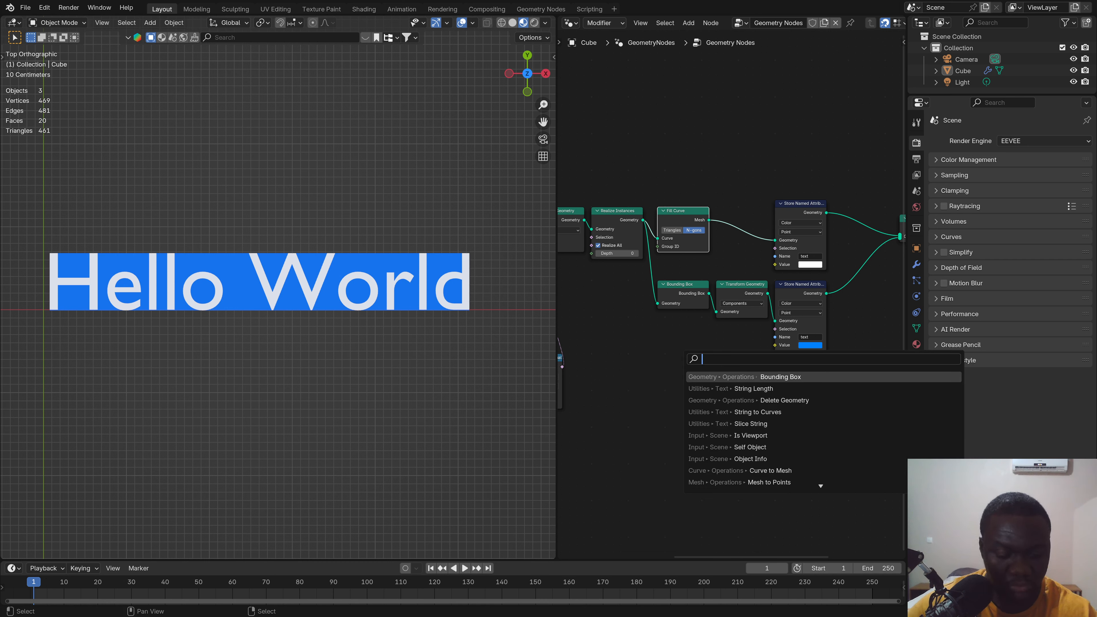
pyautogui.write('scale')
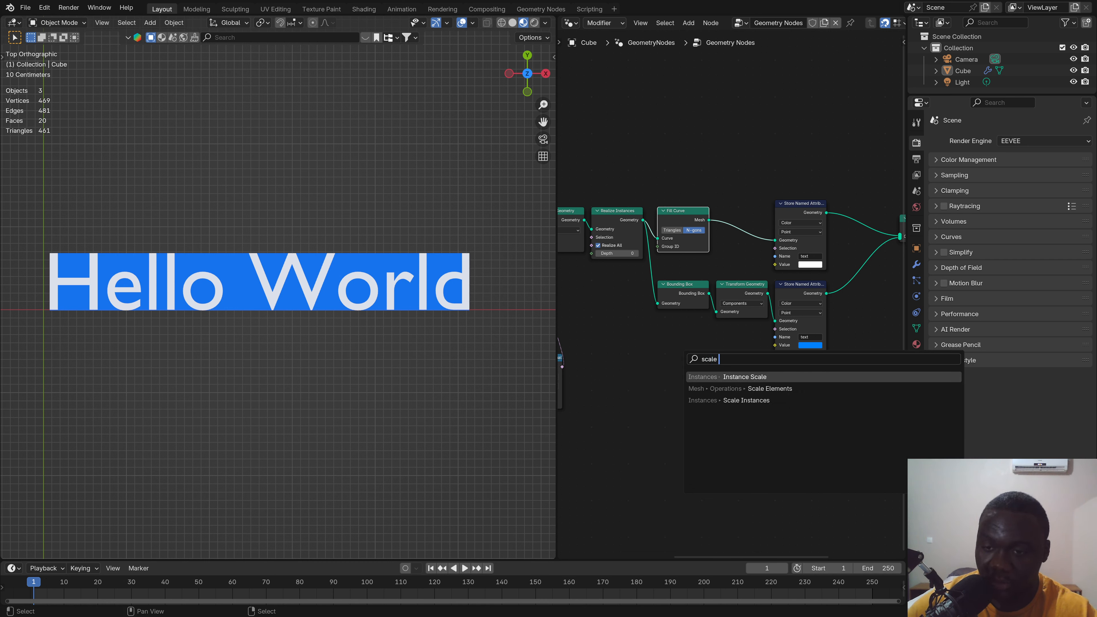
pyautogui.press('Down')
pyautogui.press('Down')
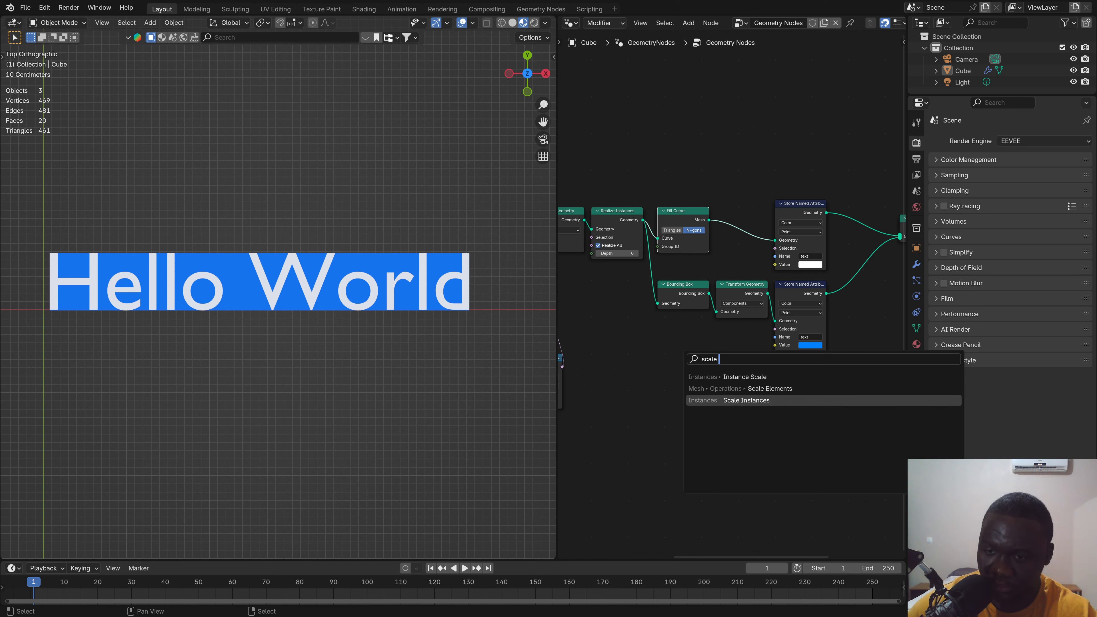
pyautogui.click(780, 389)
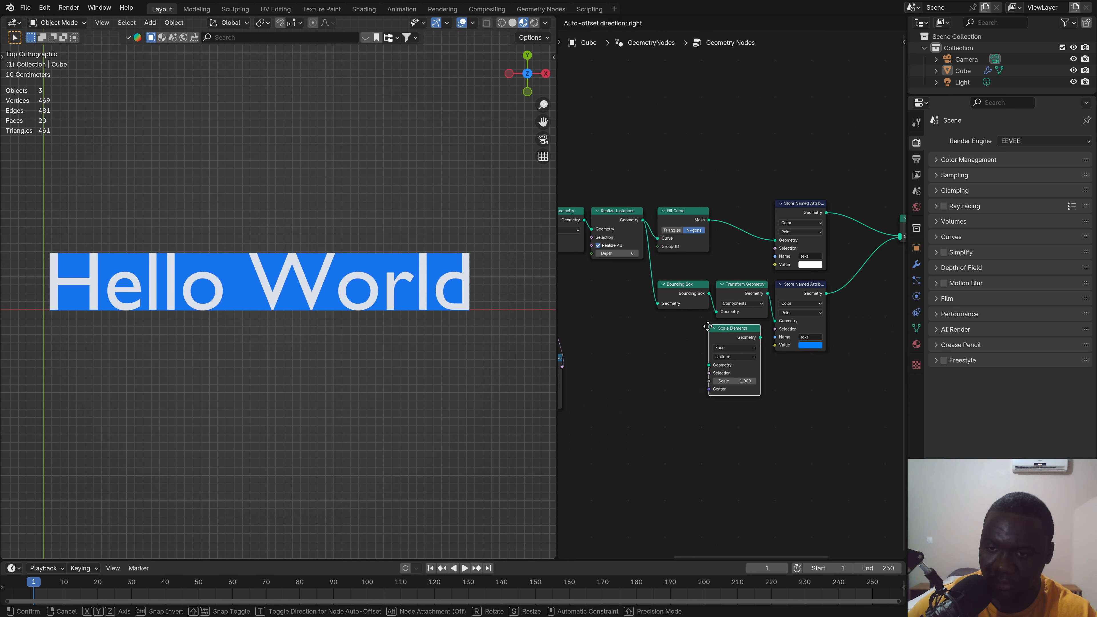
pyautogui.click(706, 322)
pyautogui.scroll(2, 723, 360)
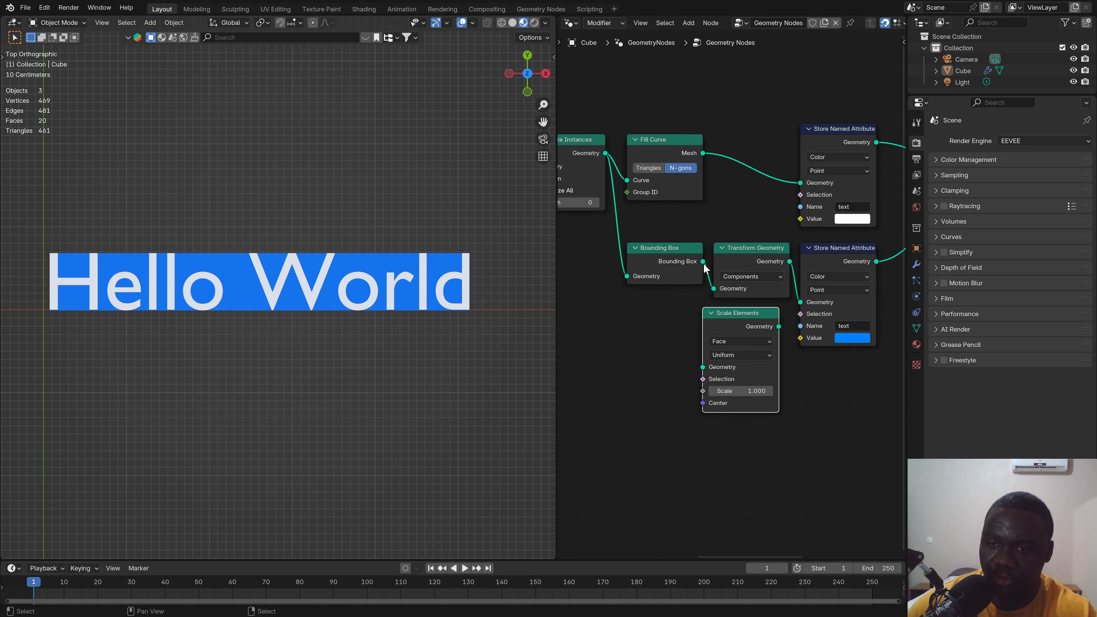
# Step: Wire the Scale Elements node between Bounding Box and Transform Geometry and raise its scale to 1.24
pyautogui.moveTo(704, 262); pyautogui.dragTo(703, 367)
pyautogui.moveTo(779, 327); pyautogui.dragTo(713, 289)
pyautogui.moveTo(754, 394)
pyautogui.mouseDown()
pyautogui.moveTo(787, 394)
pyautogui.moveTo(776, 394)
pyautogui.mouseUp()
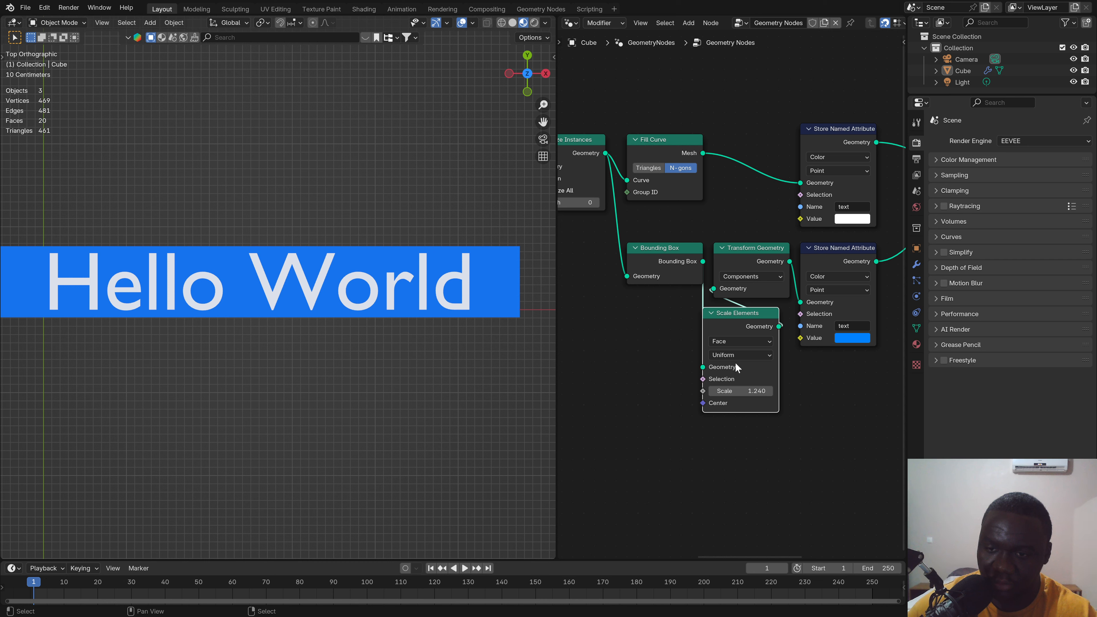
# Step: Switch the Scale Elements node from uniform to Single Axis scaling
pyautogui.click(730, 355)
pyautogui.click(736, 392)
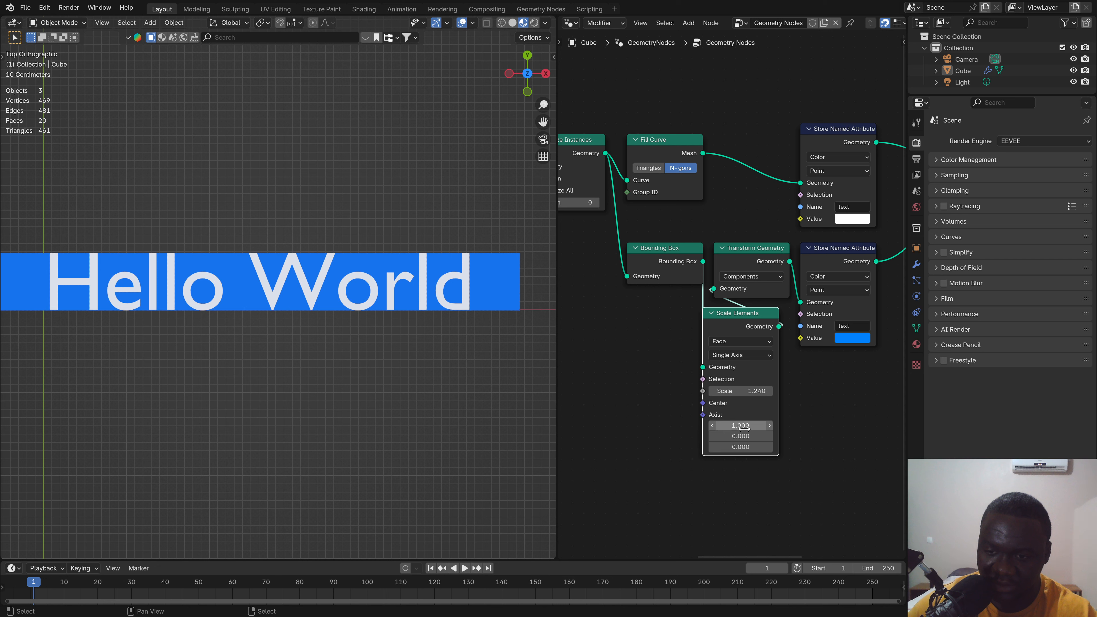
pyautogui.moveTo(747, 391)
pyautogui.keyDown('shift'); pyautogui.mouseDown()
pyautogui.moveTo(757, 391)
pyautogui.moveTo(734, 391)
pyautogui.mouseUp(); pyautogui.keyUp('shift')
pyautogui.rightClick(747, 391)
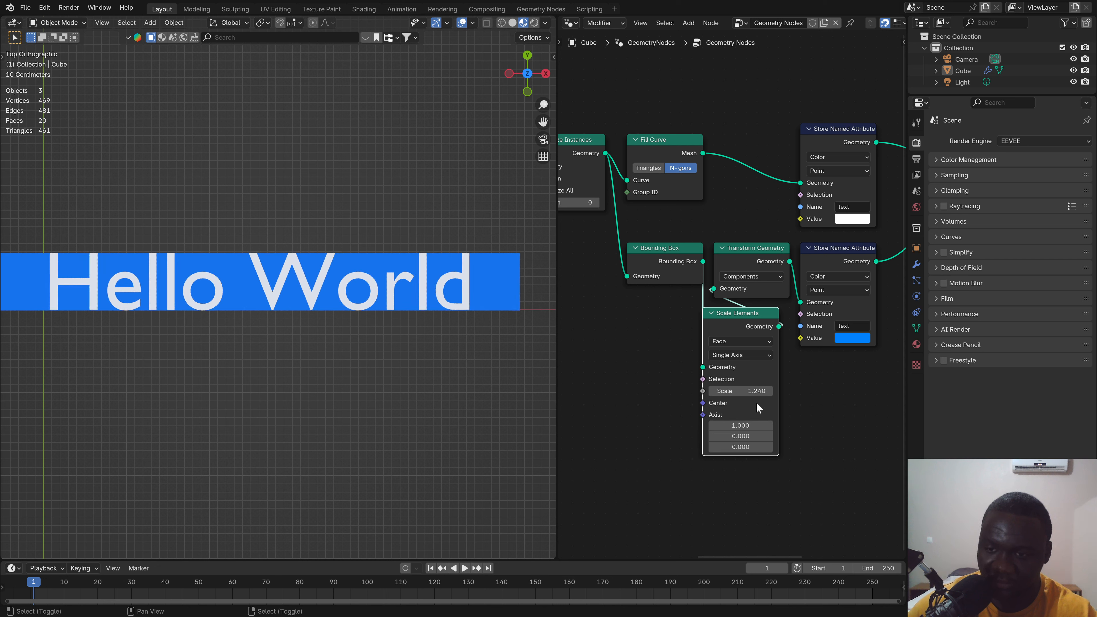
# Step: Duplicate the Scale Elements node within the chain and align both copies in the row between Bounding Box and Transform Geometry
pyautogui.scroll(-3, 773, 360)
pyautogui.moveTo(772, 359); pyautogui.dragTo(661, 355, button='middle')
pyautogui.scroll(1, 672, 339)
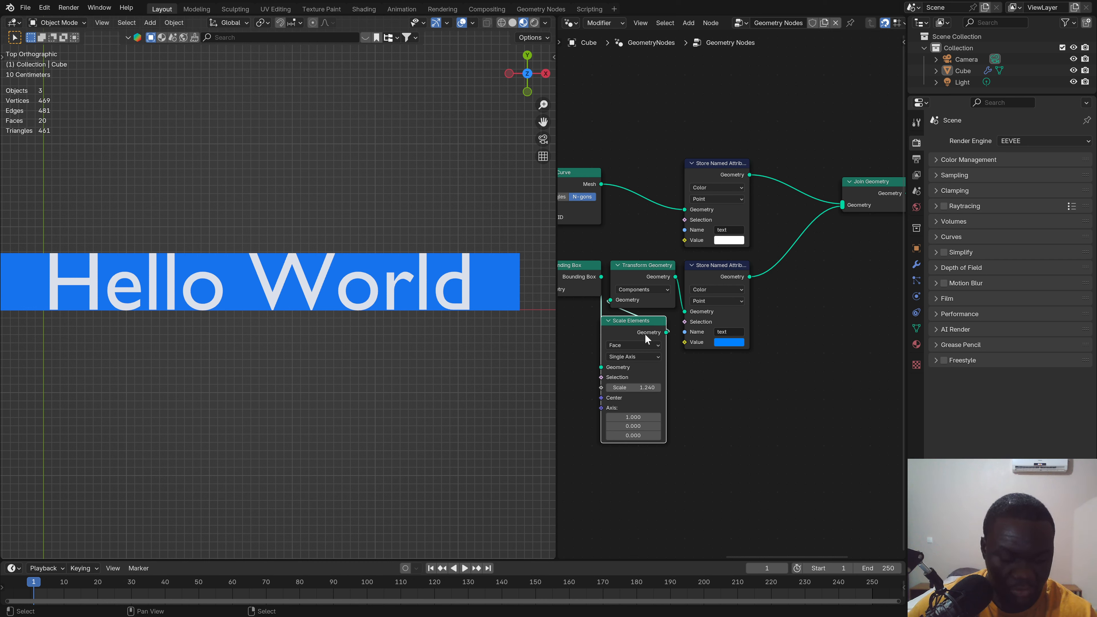
pyautogui.hotkey('shift', 'd')
pyautogui.click(675, 331)
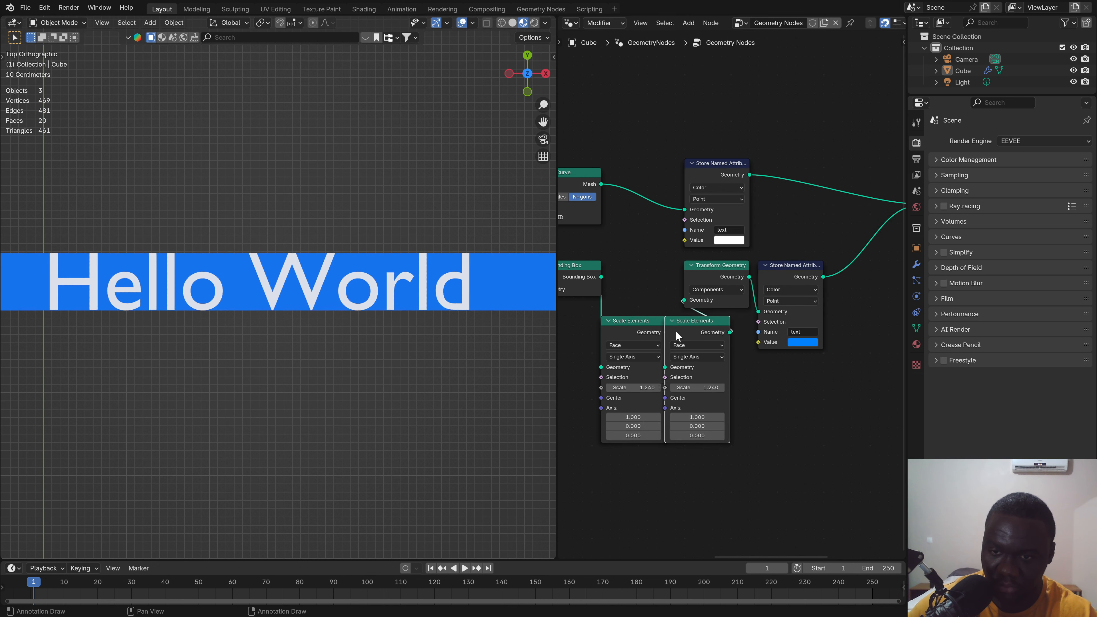
pyautogui.moveTo(637, 328); pyautogui.dragTo(648, 272)
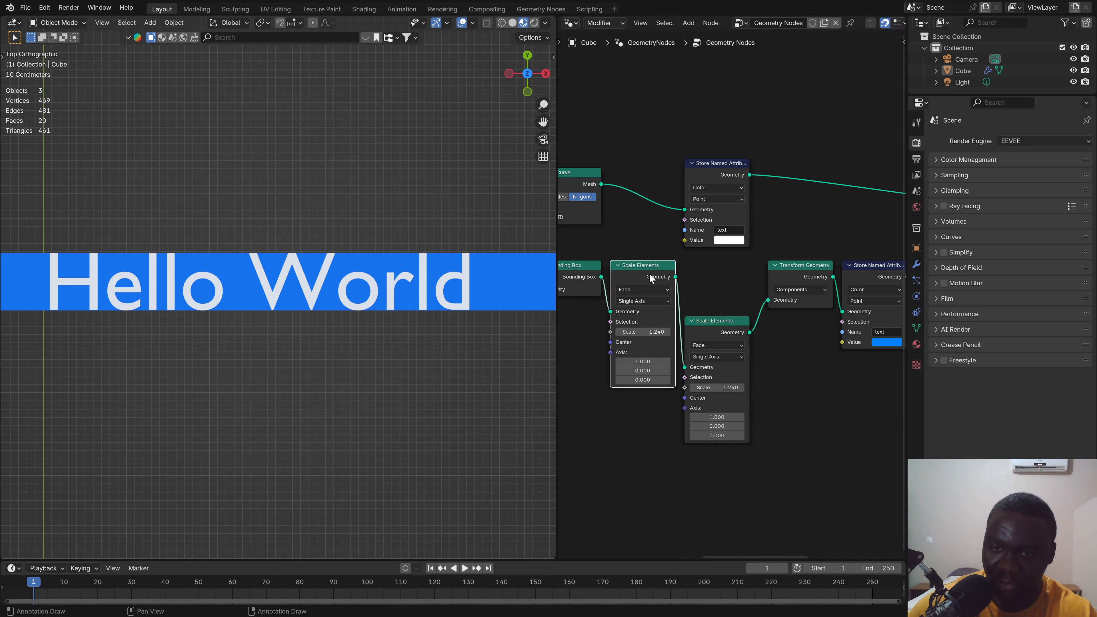
pyautogui.moveTo(720, 323); pyautogui.dragTo(720, 268)
pyautogui.moveTo(720, 268); pyautogui.dragTo(772, 302, button='middle')
# Step: Label the first Scale Elements node X and the second one Y
pyautogui.click(690, 299)
pyautogui.press('F2')
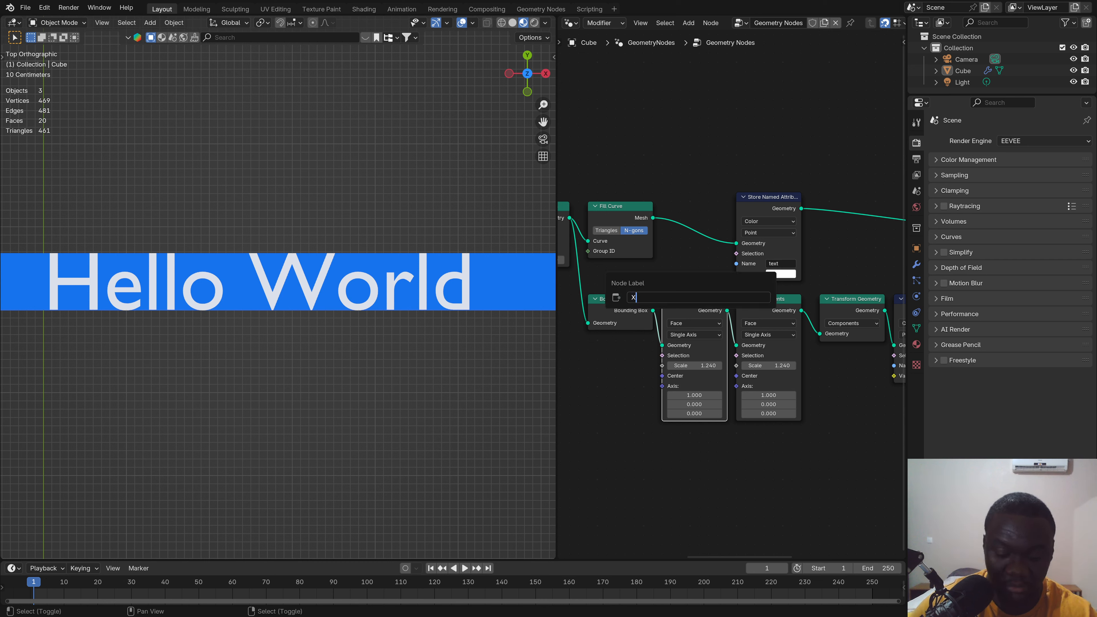
pyautogui.write('X')
pyautogui.press('Return')
pyautogui.click(779, 310)
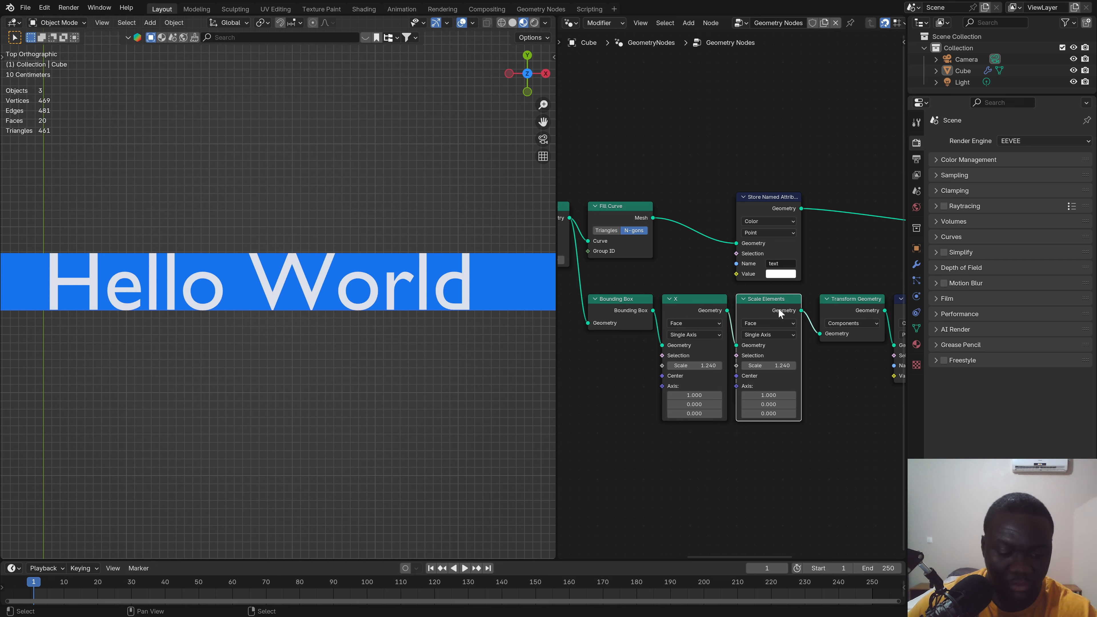
pyautogui.press('F2')
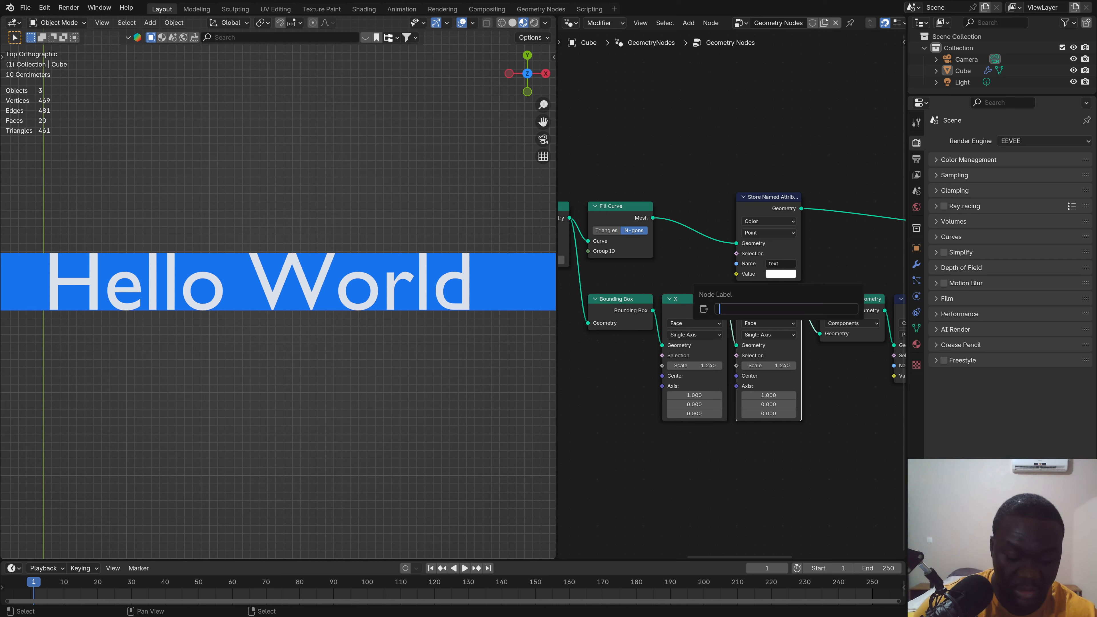
pyautogui.write('Y')
pyautogui.press('Return')
# Step: Set the Y node's scaling axis to 0, 1, 0
pyautogui.click(768, 404)
pyautogui.write('1')
pyautogui.press('Return')
pyautogui.click(775, 394)
pyautogui.write('0')
pyautogui.press('Return')
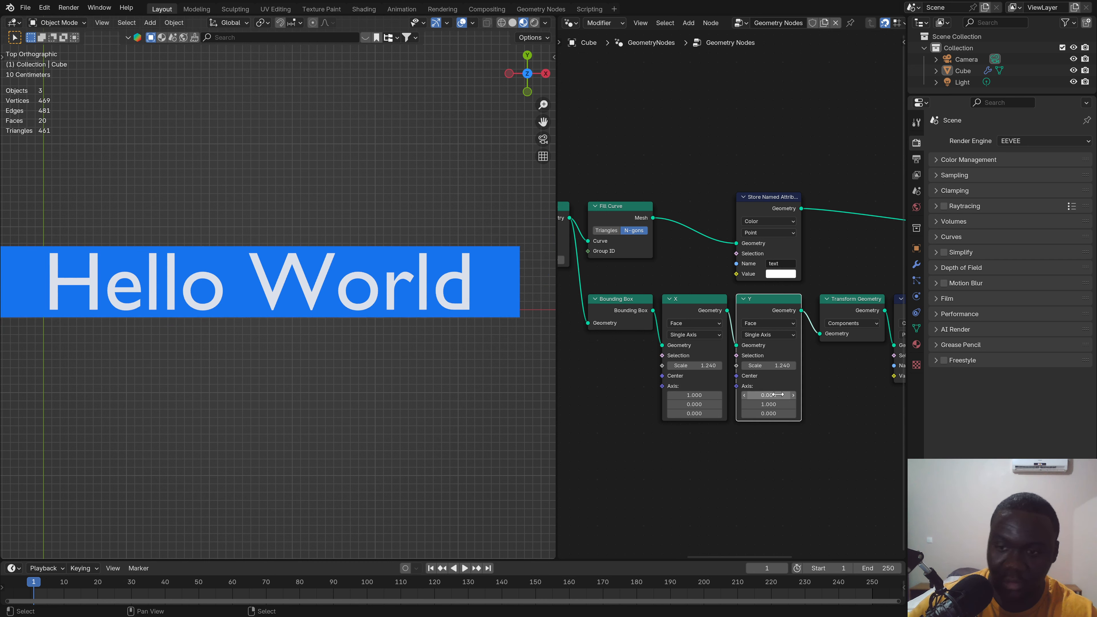
pyautogui.moveTo(777, 366)
pyautogui.mouseDown()
pyautogui.moveTo(842, 366)
pyautogui.moveTo(778, 365)
pyautogui.mouseUp()
pyautogui.moveTo(700, 366)
pyautogui.mouseDown()
pyautogui.moveTo(687, 366)
pyautogui.moveTo(708, 366)
pyautogui.moveTo(698, 366)
pyautogui.mouseUp()
pyautogui.press('i')
pyautogui.rightClick(698, 366)
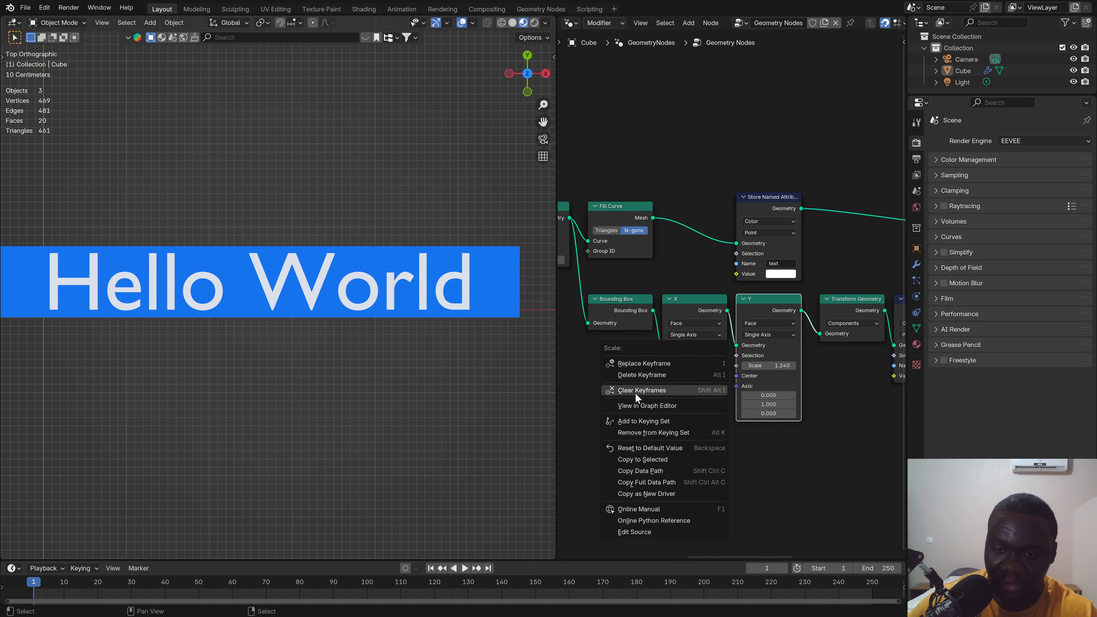
pyautogui.click(635, 392)
# Step: Set the scale of the X node to 1.05 and the scale of the Y node to 1.2
pyautogui.click(694, 365)
pyautogui.write('1.05')
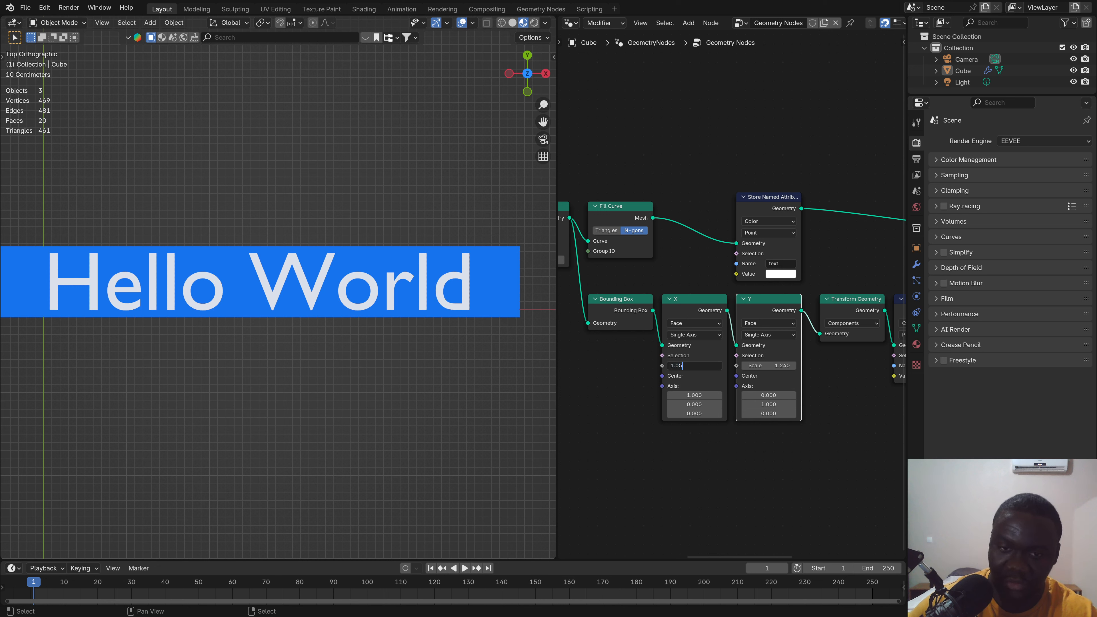
pyautogui.press('Return')
pyautogui.click(780, 365)
pyautogui.write('1.2')
pyautogui.press('Return')
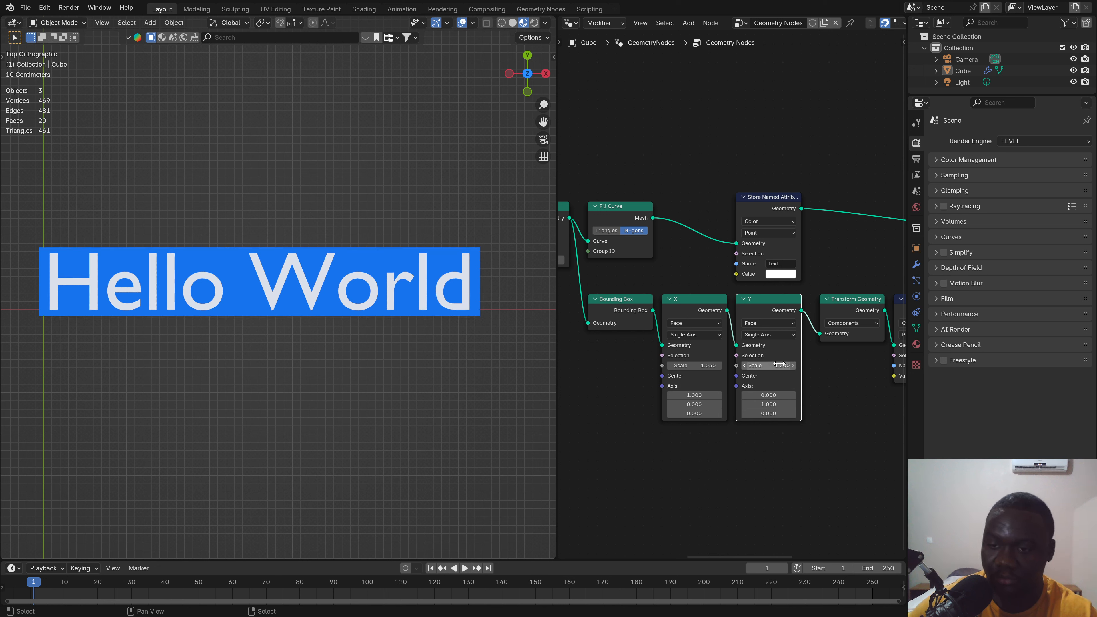
# Step: Move the text branch's Store Named Attribute node so it lines up above the box branch's Store Named Attribute node
pyautogui.scroll(-3, 734, 305)
pyautogui.moveTo(727, 304); pyautogui.dragTo(620, 302, button='middle')
pyautogui.moveTo(642, 230); pyautogui.dragTo(758, 230)
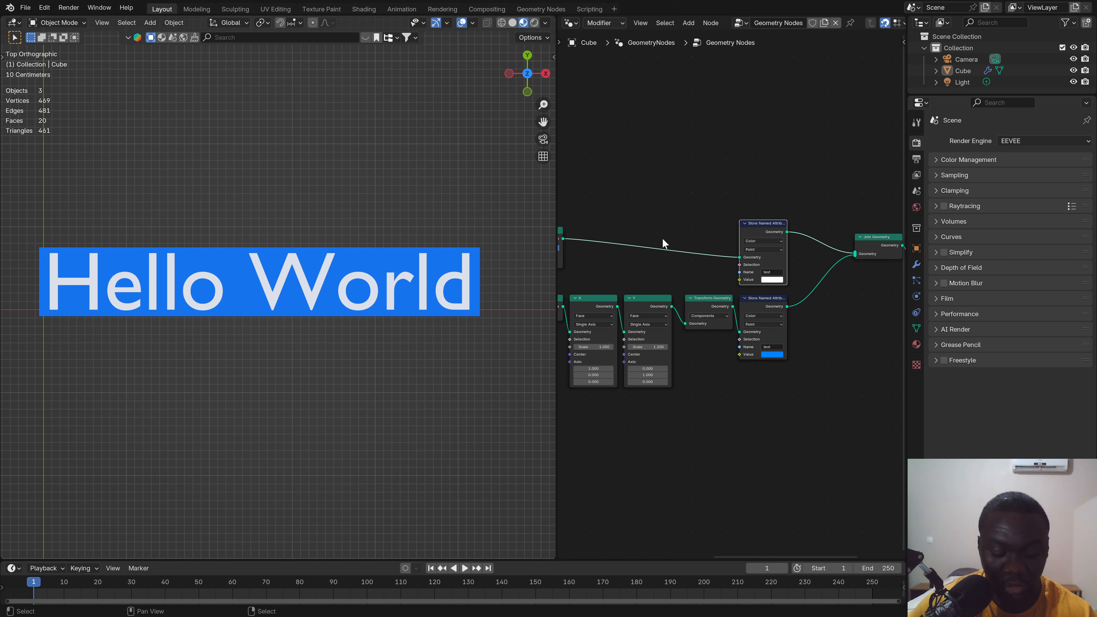
# Step: Join the Bounding Box, X, Y, Transform Geometry and blue Store Named Attribute nodes into a frame and move it down, clear of the text branch
pyautogui.hotkey('ctrl', 'alt', 'space')
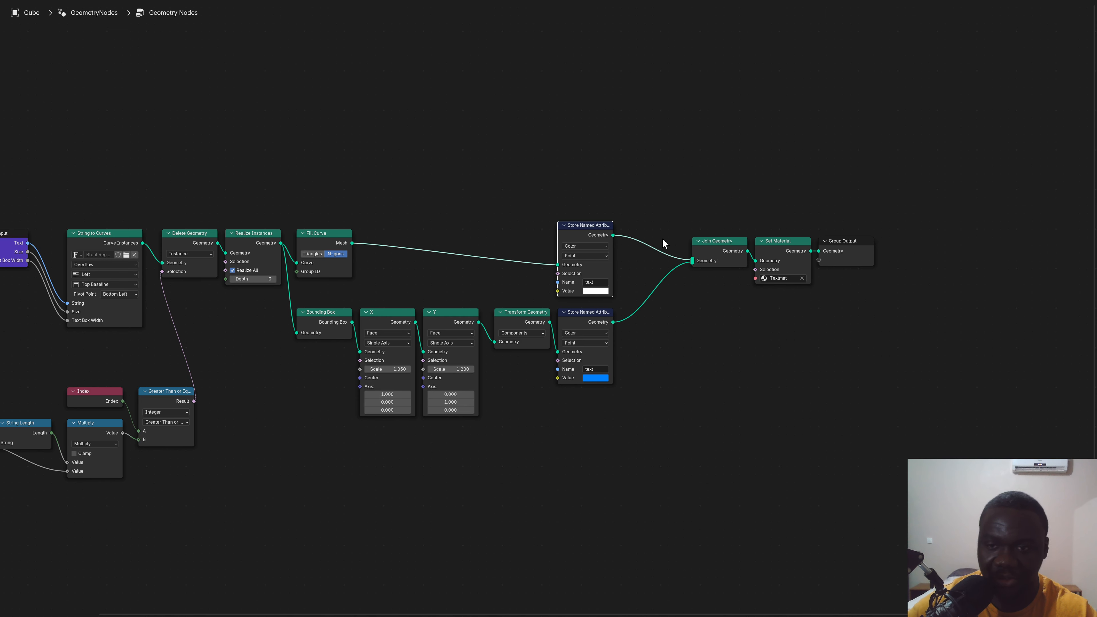
pyautogui.press('Home')
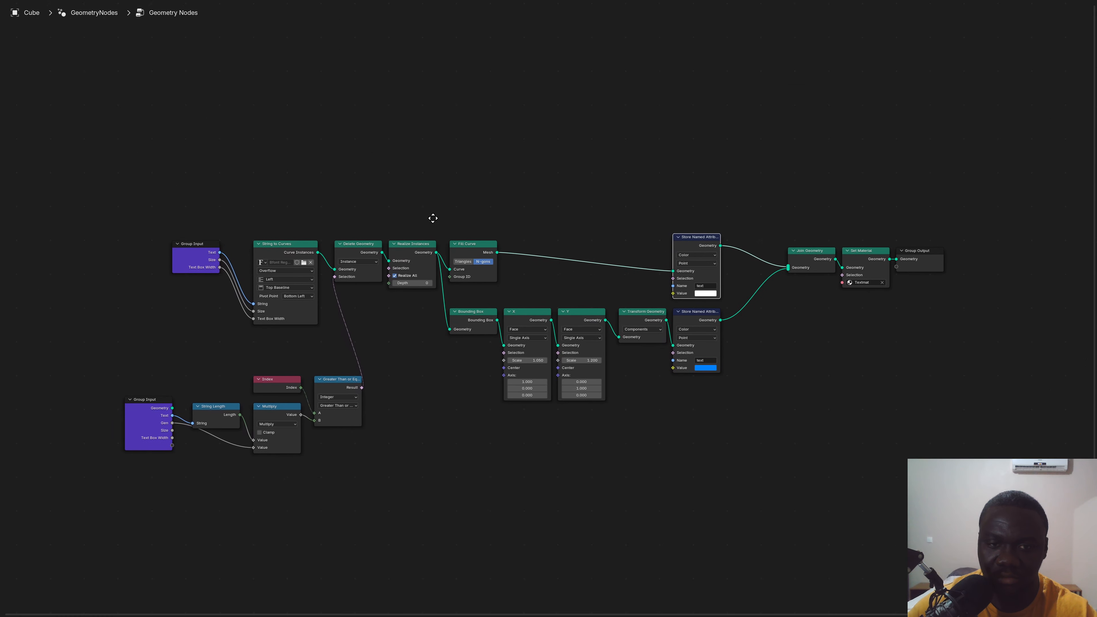
pyautogui.scroll(3, 548, 312)
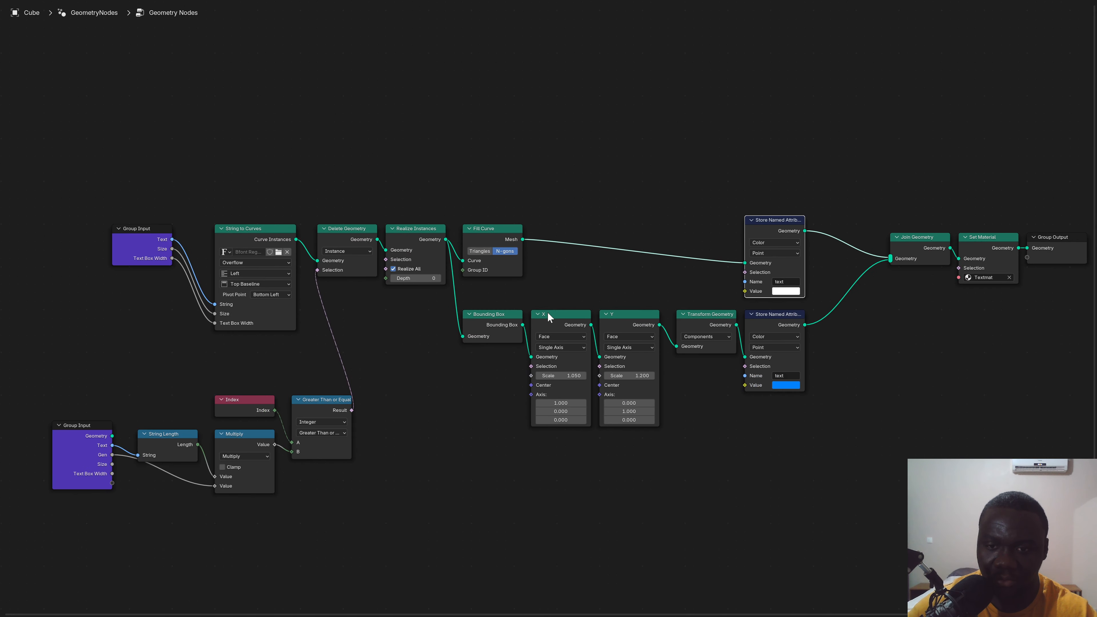
pyautogui.moveTo(544, 300); pyautogui.dragTo(481, 296, button='middle')
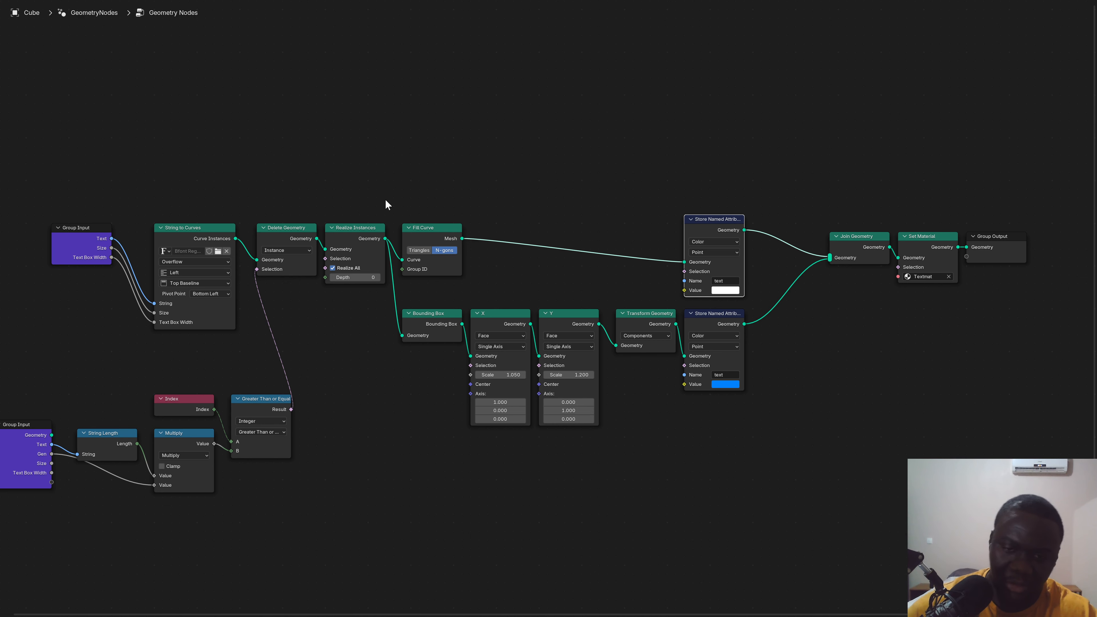
pyautogui.click(725, 313)
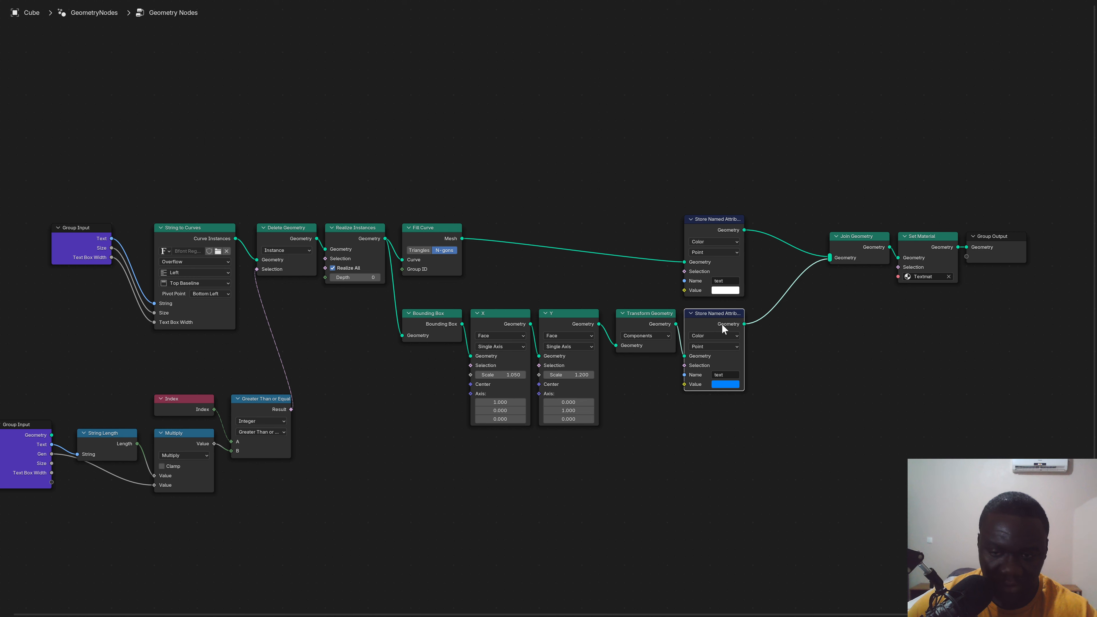
pyautogui.moveTo(777, 481); pyautogui.dragTo(420, 318)
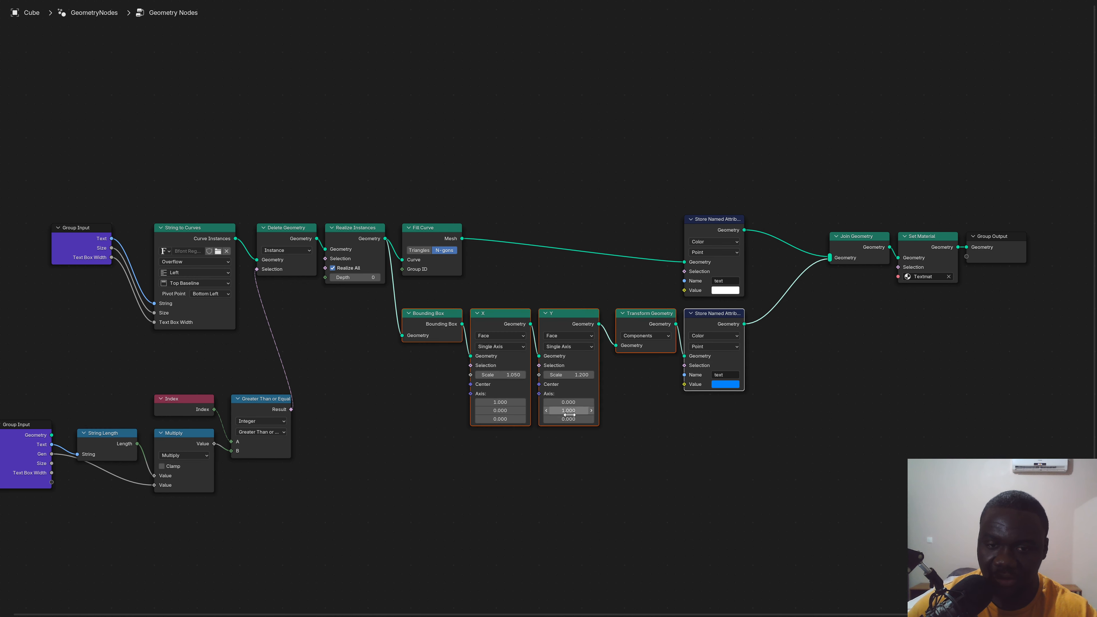
pyautogui.hotkey('ctrl', 'j')
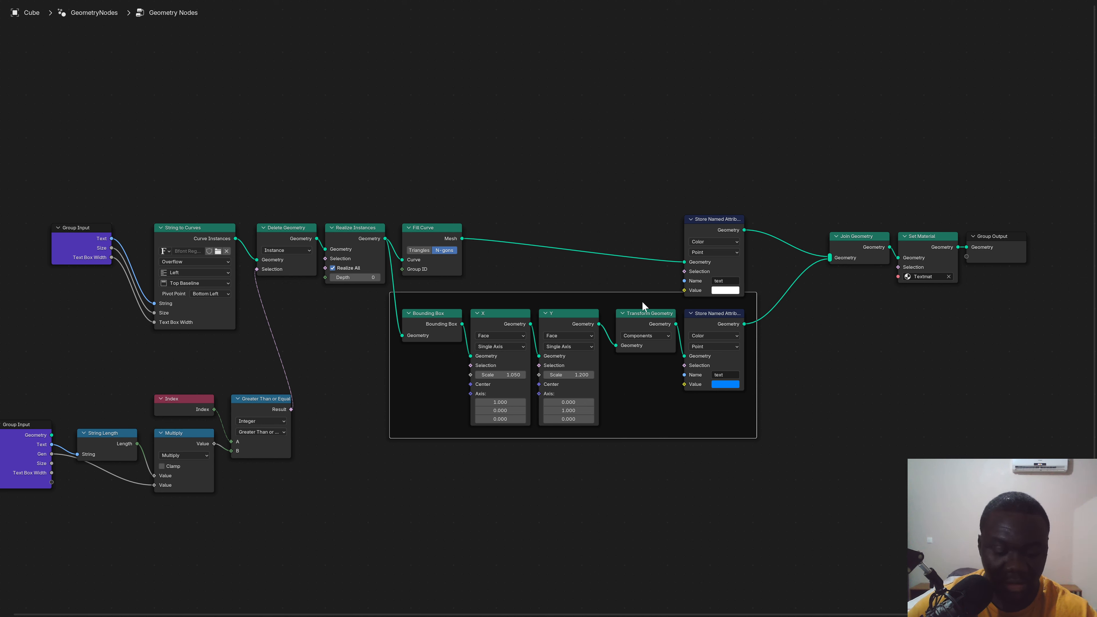
pyautogui.moveTo(643, 305); pyautogui.dragTo(647, 372)
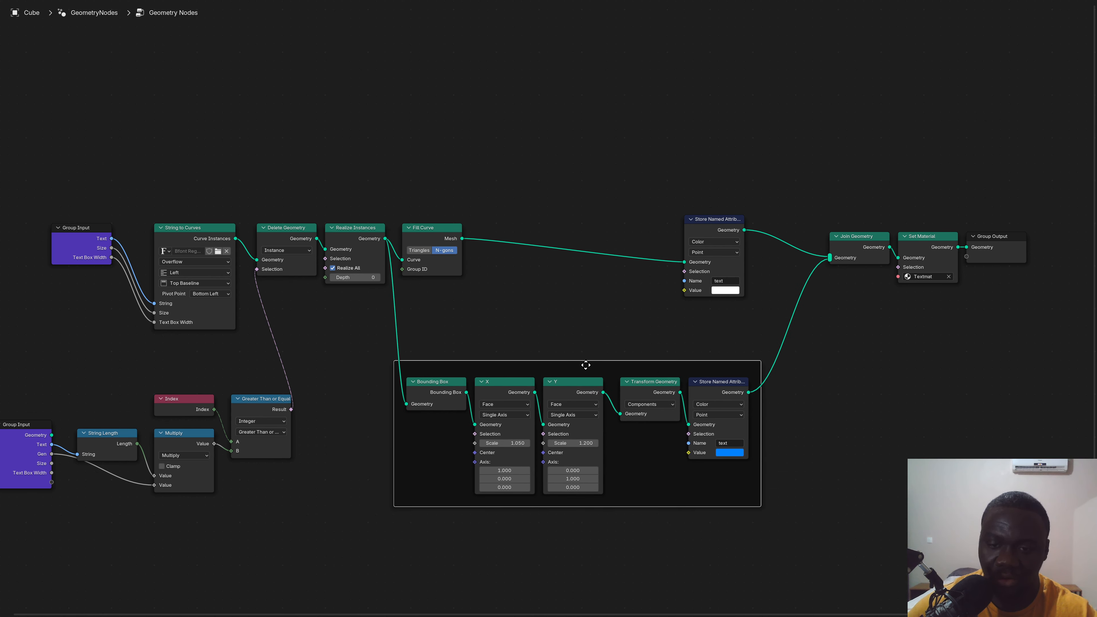
# Step: Label the frame around the bounding box nodes Box and set its label size to 40
pyautogui.press('F2')
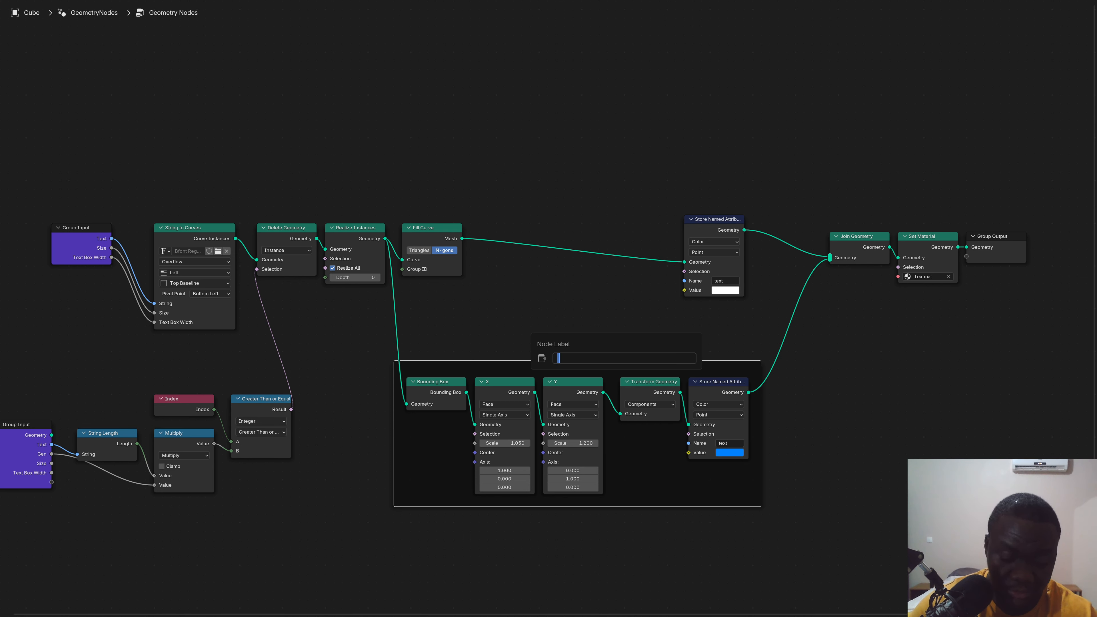
pyautogui.write('x')
pyautogui.press('Return')
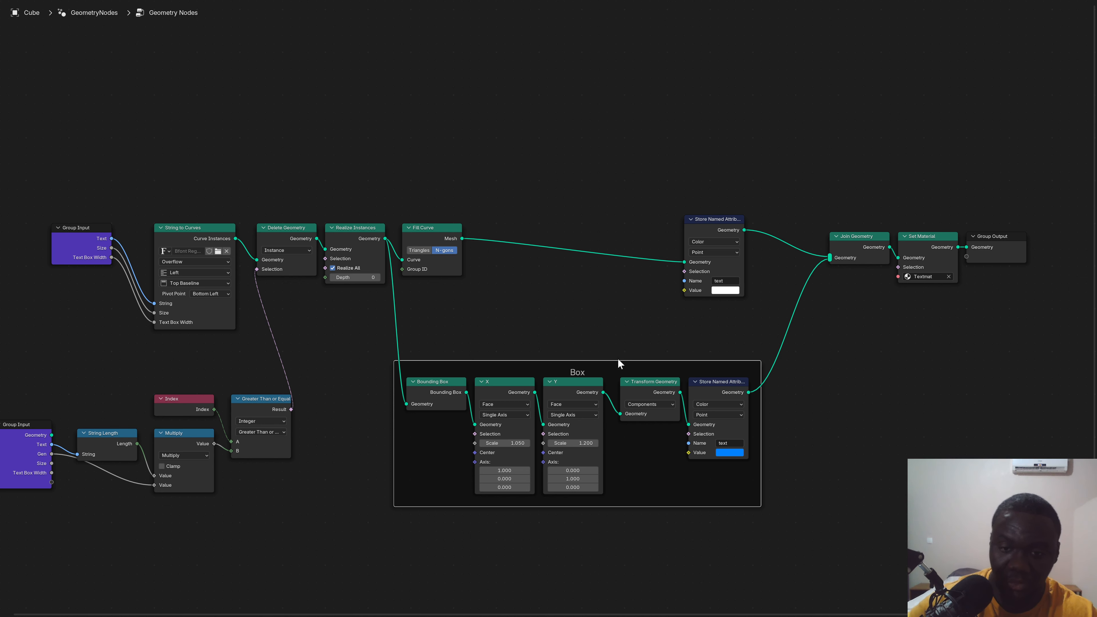
pyautogui.press('n')
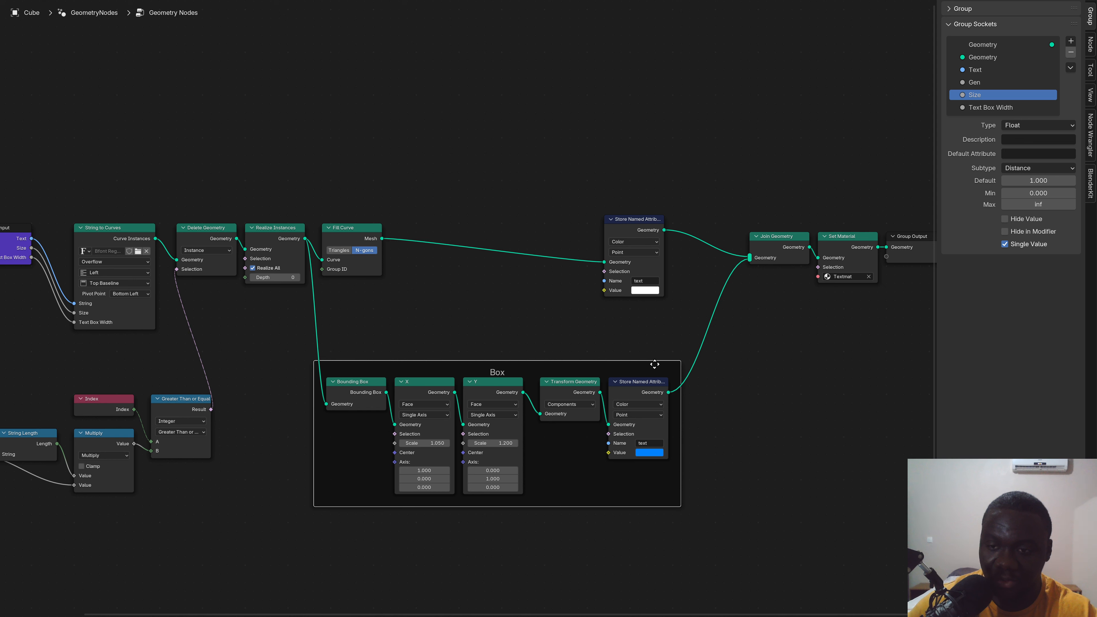
pyautogui.click(1087, 46)
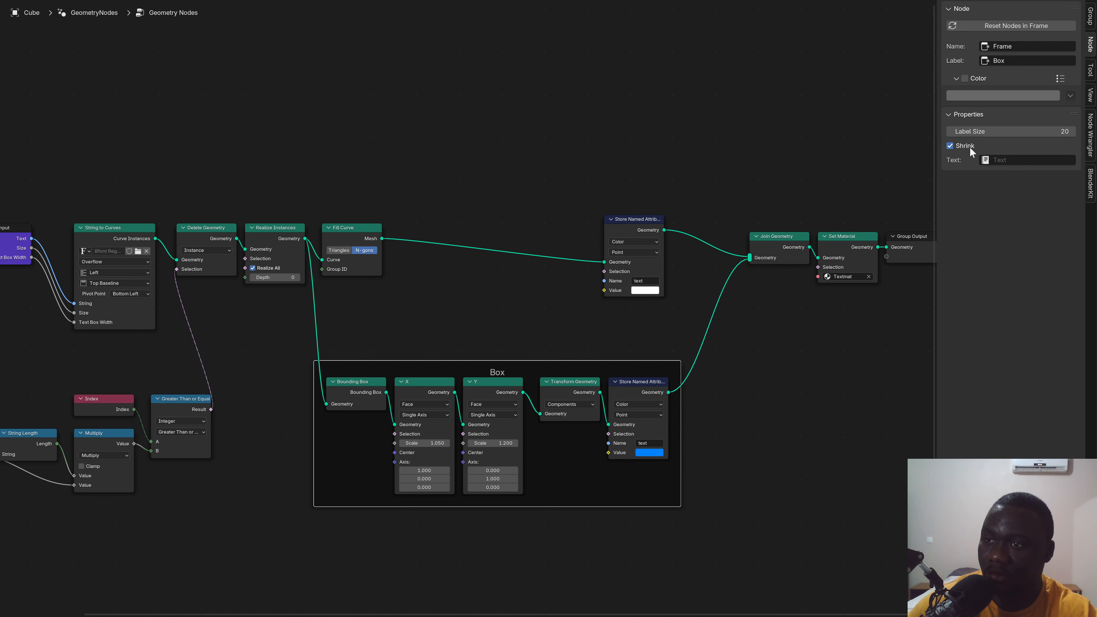
pyautogui.moveTo(1027, 132); pyautogui.dragTo(1063, 131)
pyautogui.click(1043, 130)
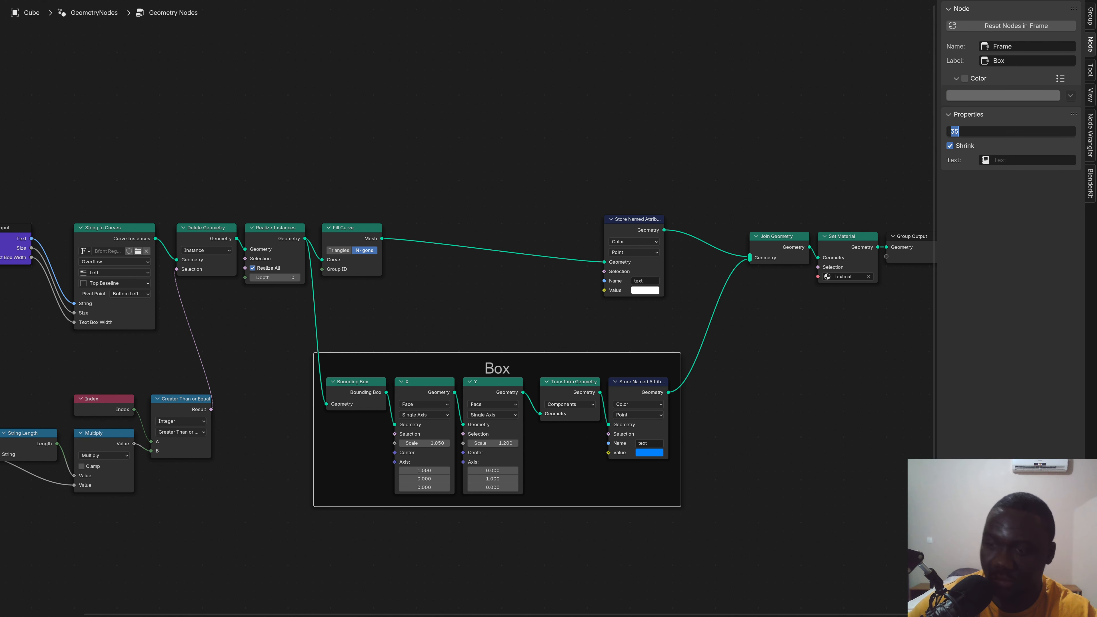
pyautogui.write('40')
pyautogui.press('Return')
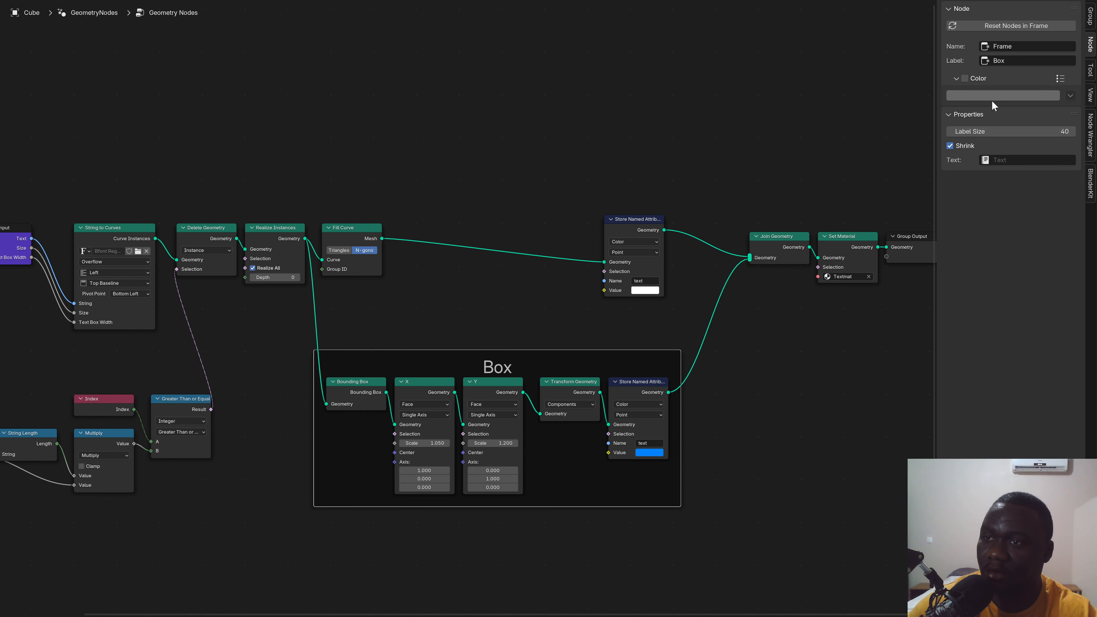
pyautogui.click(949, 111)
pyautogui.click(966, 78)
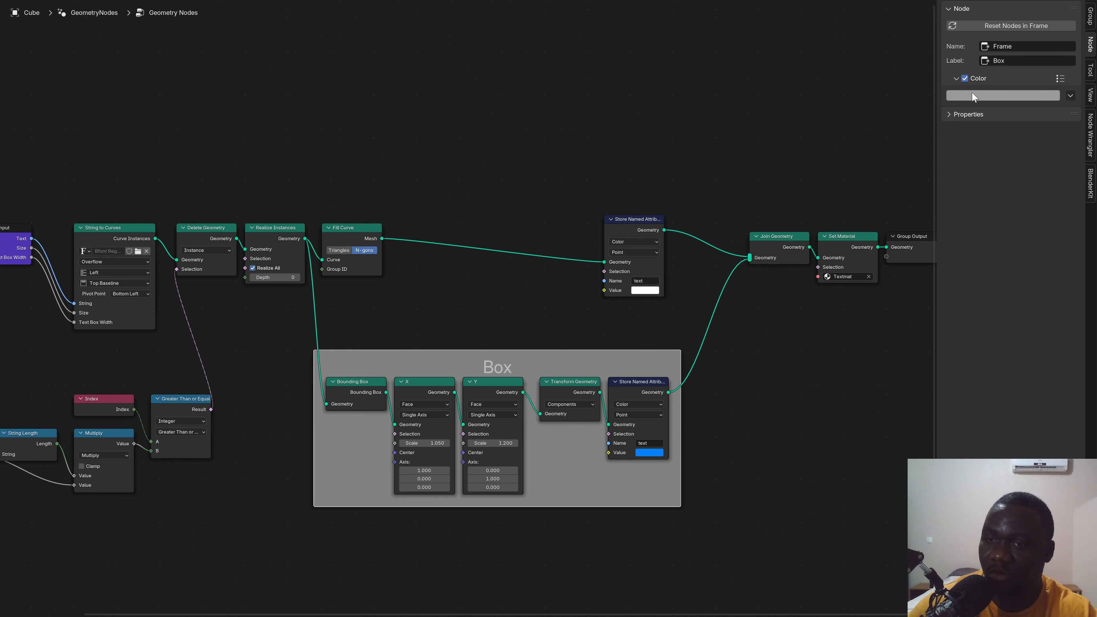
pyautogui.click(966, 79)
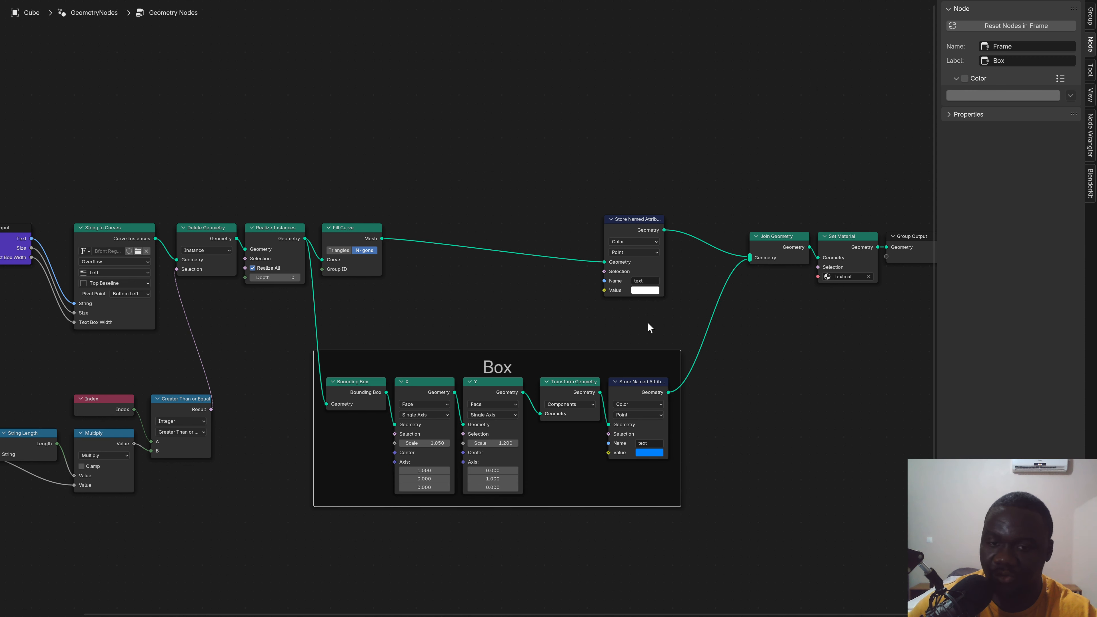
pyautogui.click(957, 79)
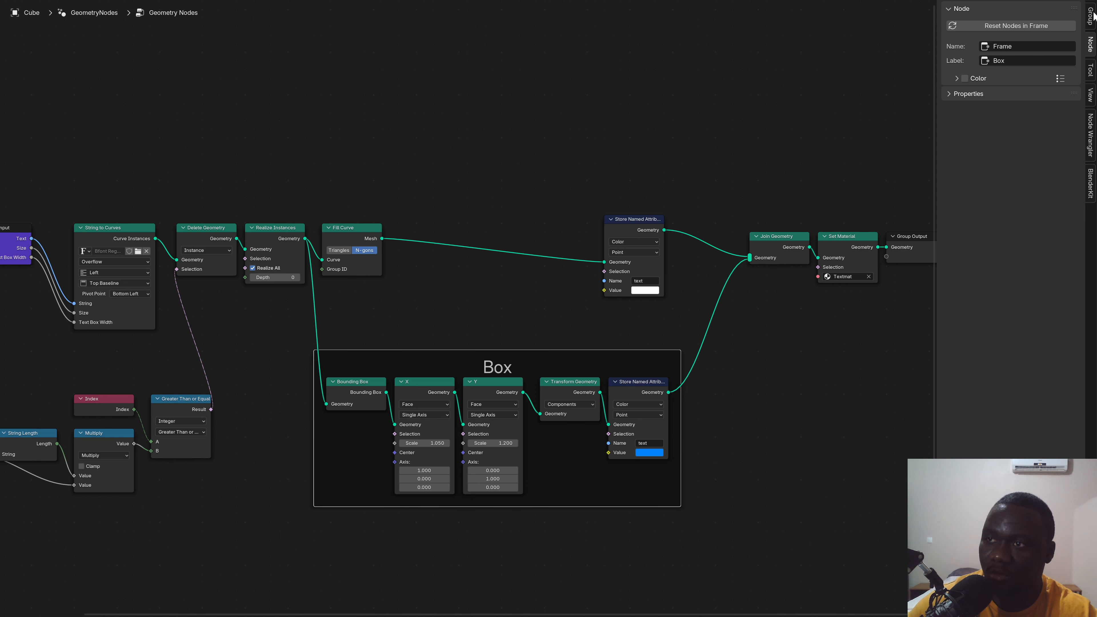
# Step: Join the Fill Curve node and the white Store Named Attribute node into a second frame
pyautogui.scroll(-1, 507, 228)
pyautogui.moveTo(508, 228); pyautogui.dragTo(427, 265, button='middle')
pyautogui.click(546, 256)
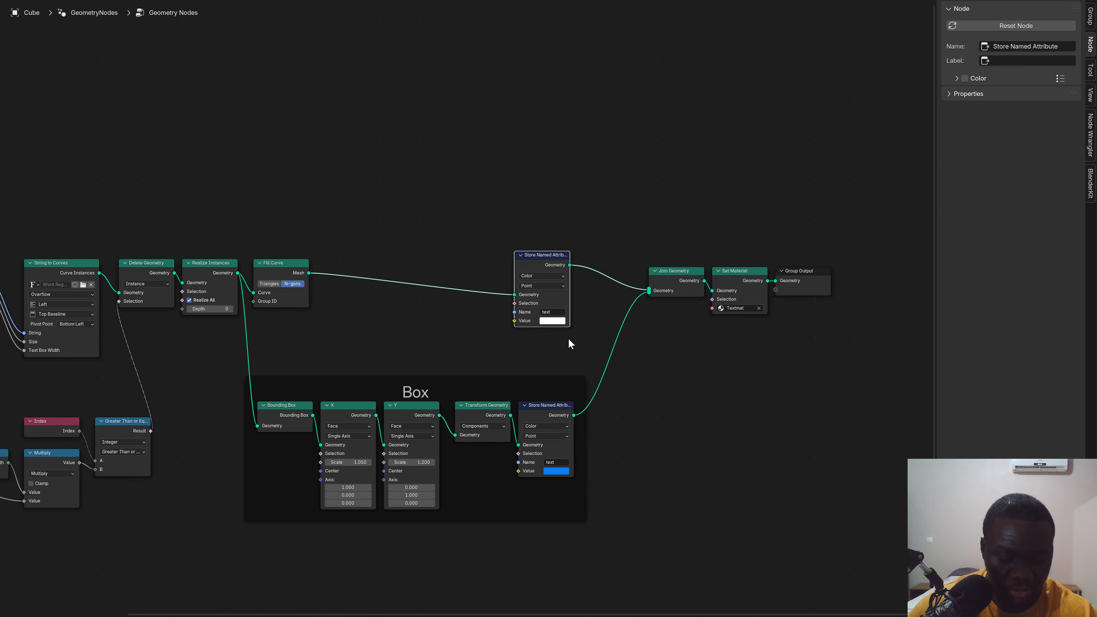
pyautogui.press('b')
pyautogui.moveTo(592, 346); pyautogui.dragTo(262, 231)
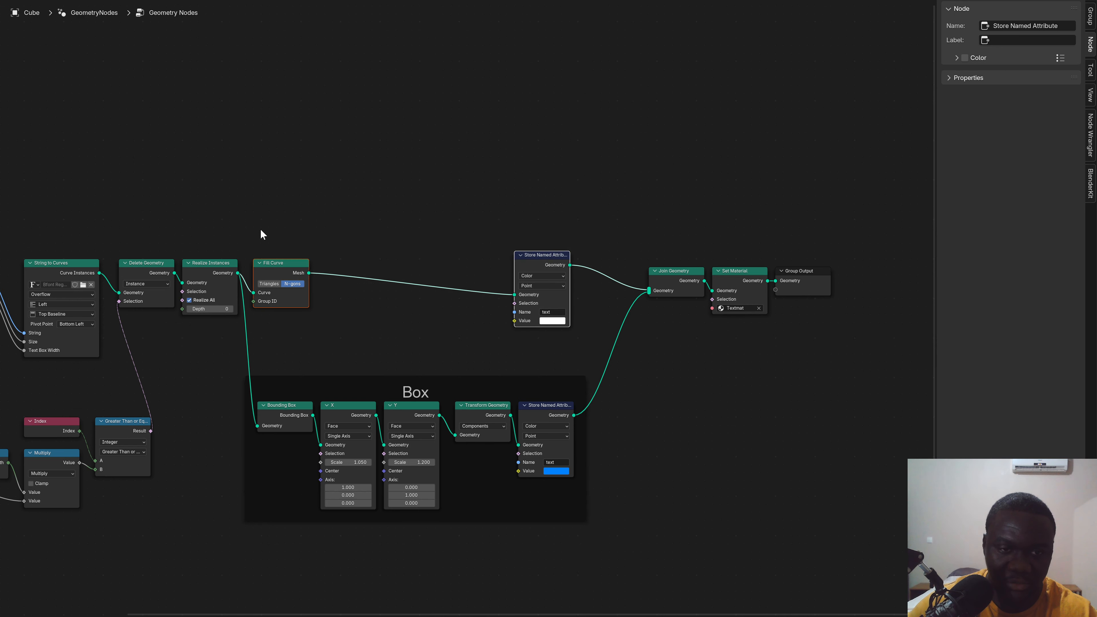
pyautogui.hotkey('ctrl', 'j')
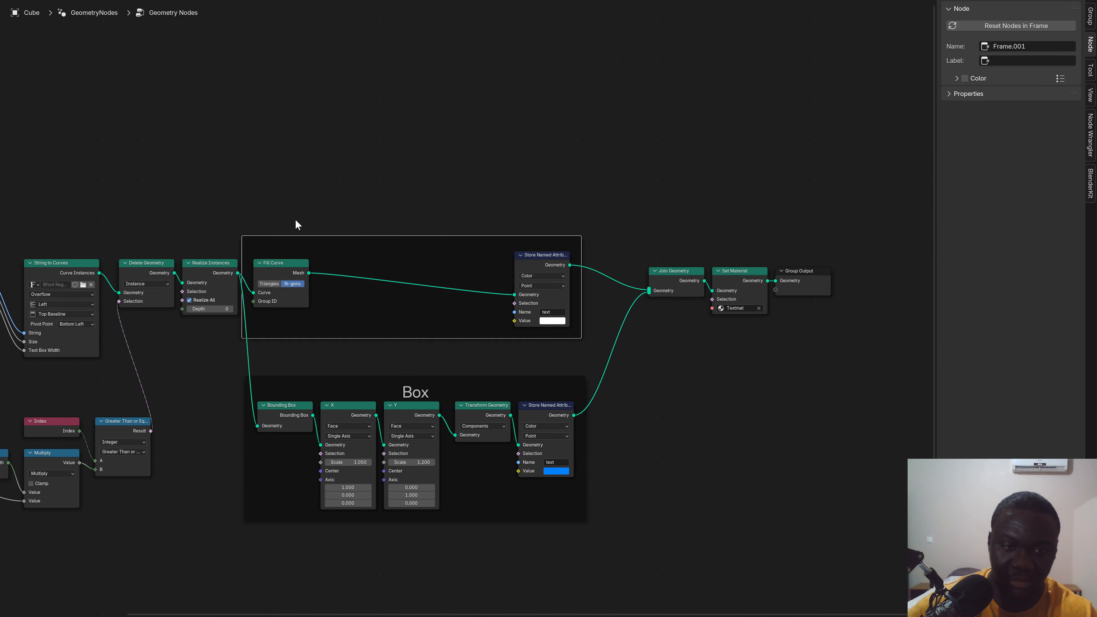
# Step: Label the frame around the Fill Curve branch Text and set its label size to 40
pyautogui.click(400, 234)
pyautogui.click(411, 240)
pyautogui.press('F2')
pyautogui.write('Text')
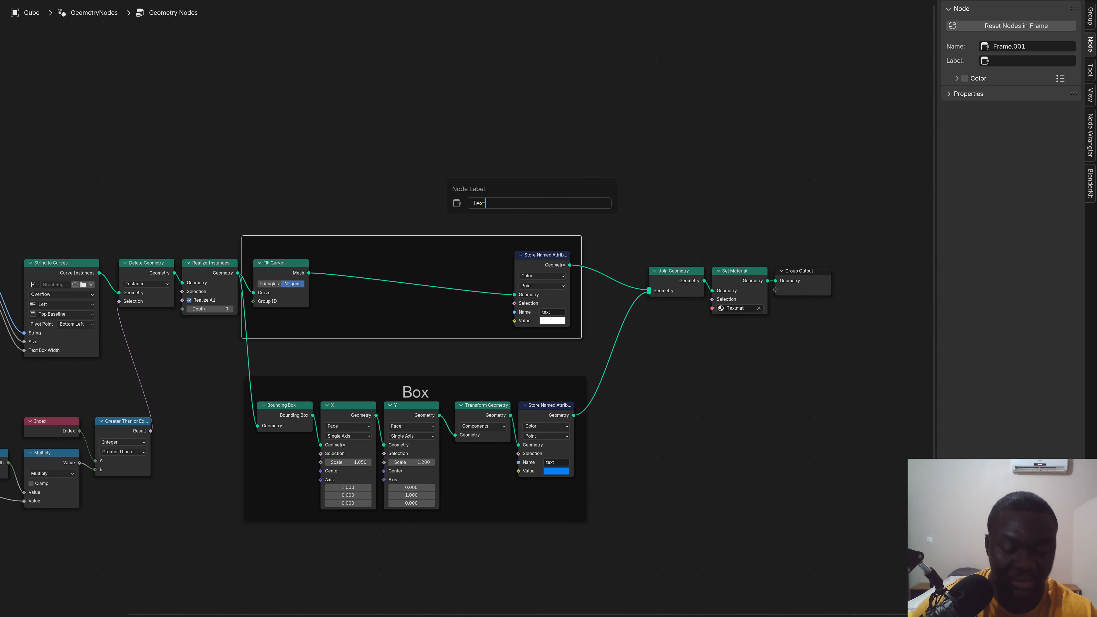
pyautogui.press('Return')
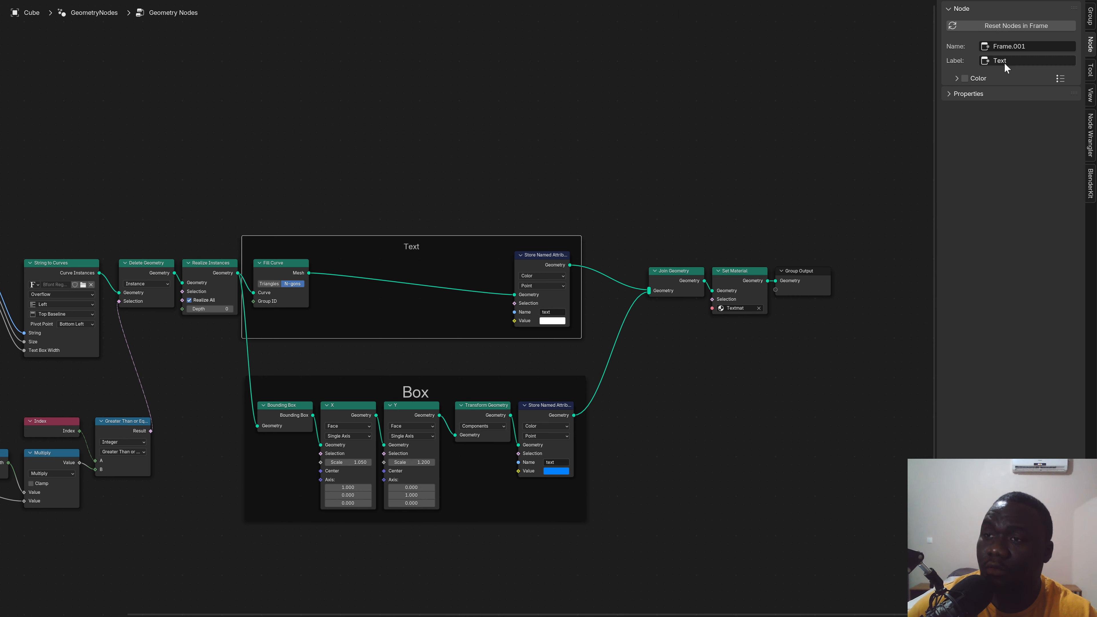
pyautogui.click(966, 94)
pyautogui.click(1040, 111)
pyautogui.write('40')
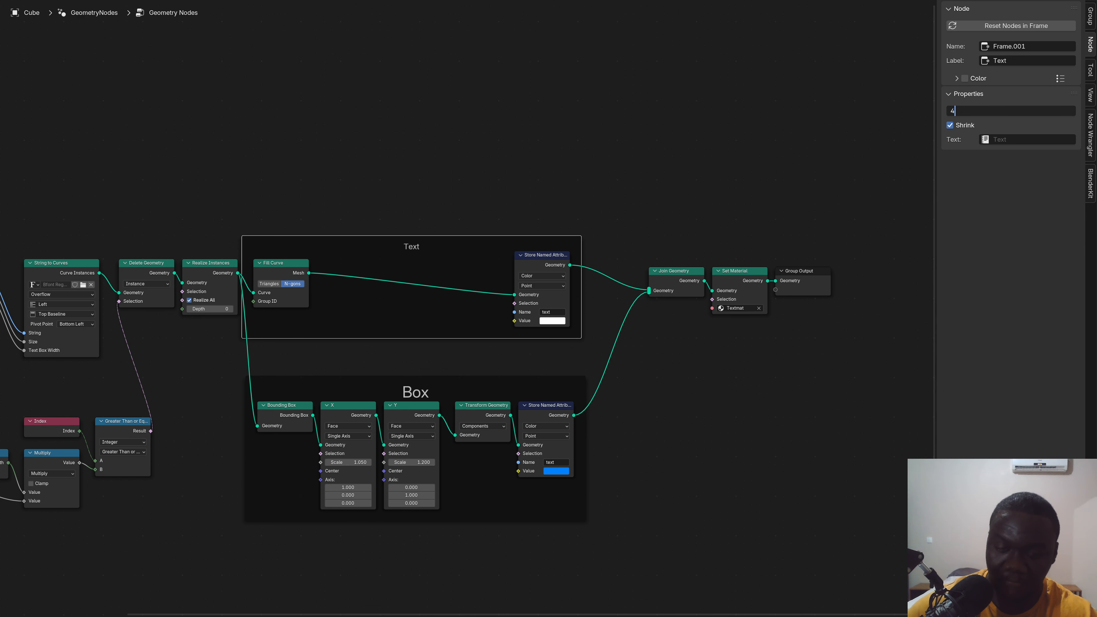
pyautogui.press('Return')
# Step: Move the Text frame down to just above the Box frame and line up the sides of both frames
pyautogui.scroll(1, 415, 252)
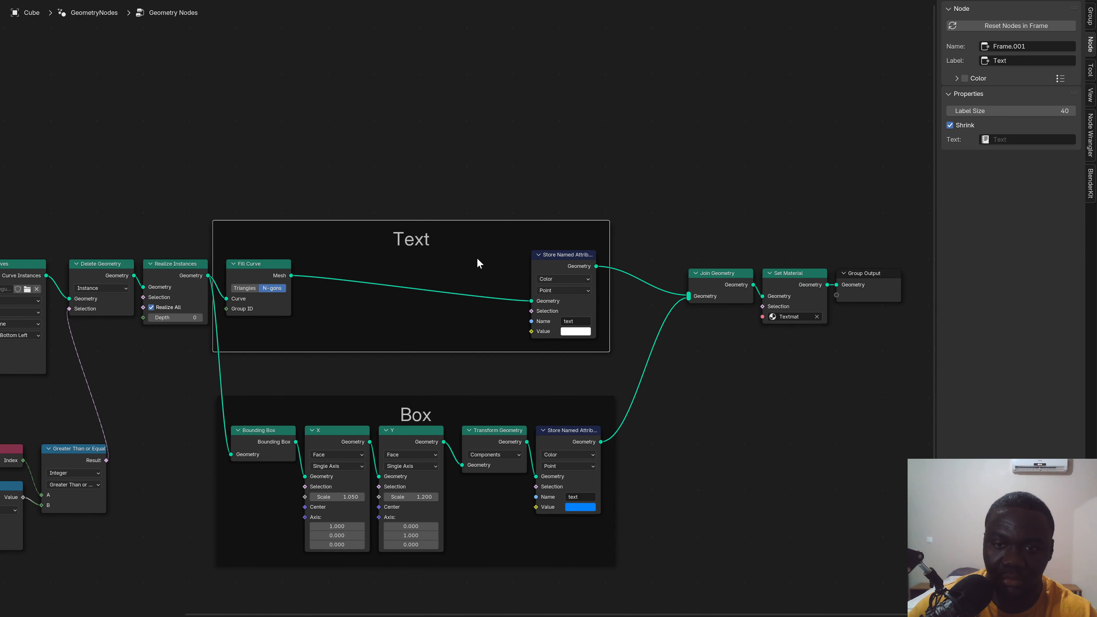
pyautogui.moveTo(488, 230); pyautogui.dragTo(493, 265)
pyautogui.moveTo(552, 397); pyautogui.dragTo(571, 402)
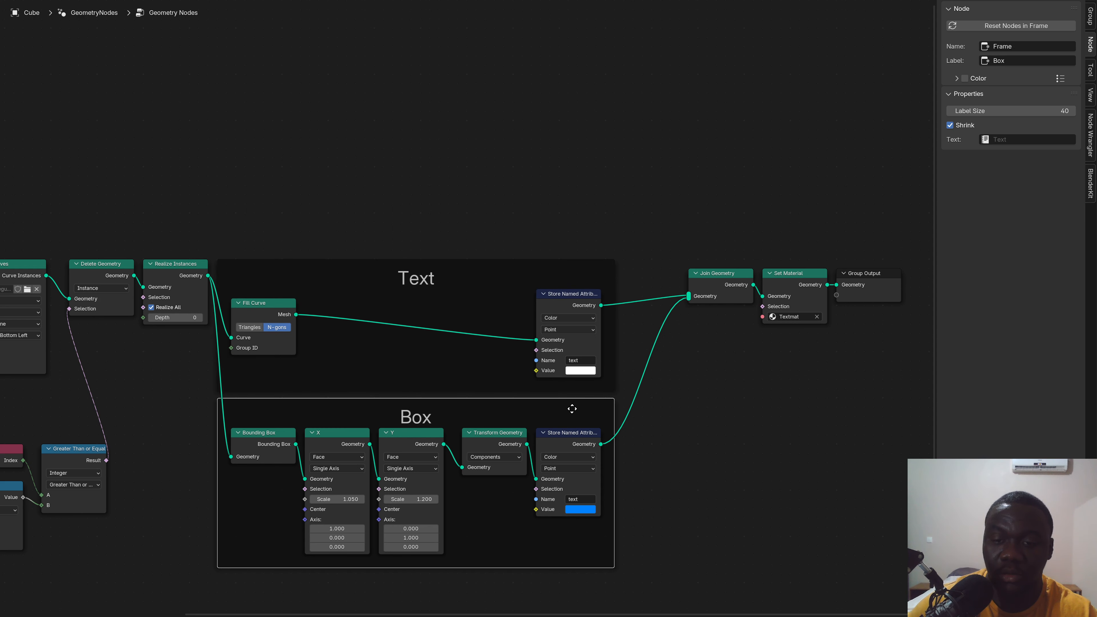
# Step: Enable a custom colour on the Box frame and make it green with hue, saturation and value all at 0.4
pyautogui.click(965, 79)
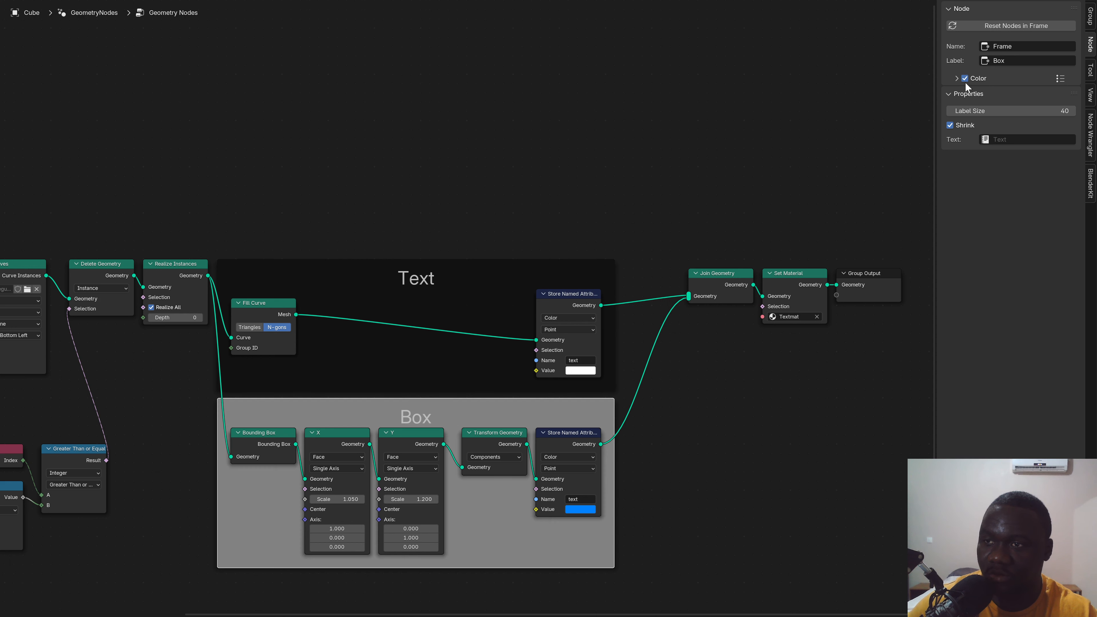
pyautogui.click(956, 78)
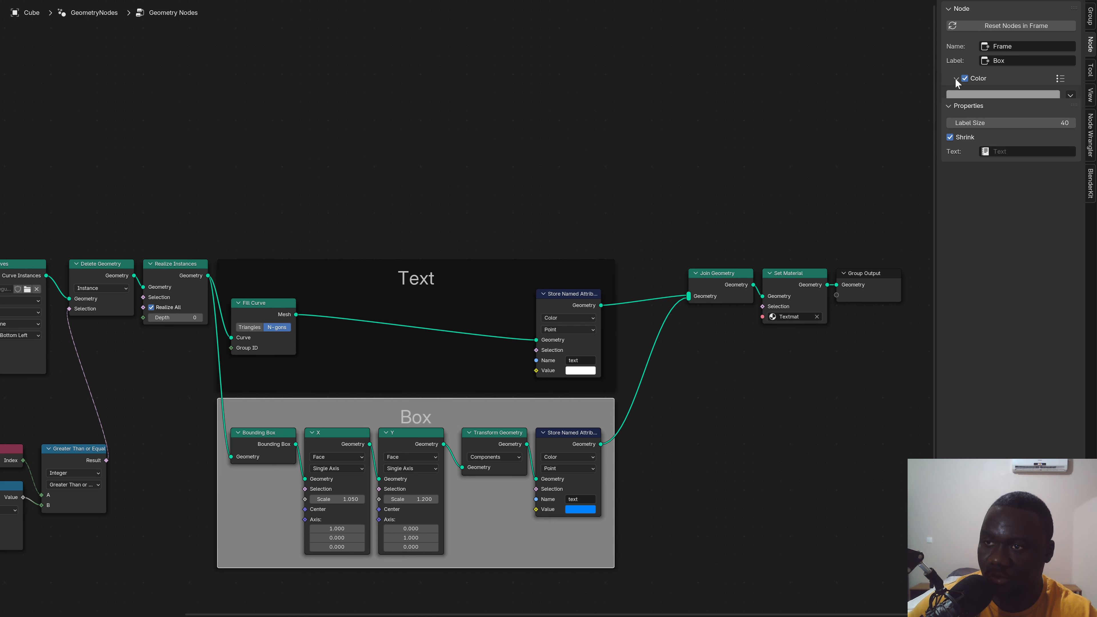
pyautogui.click(970, 95)
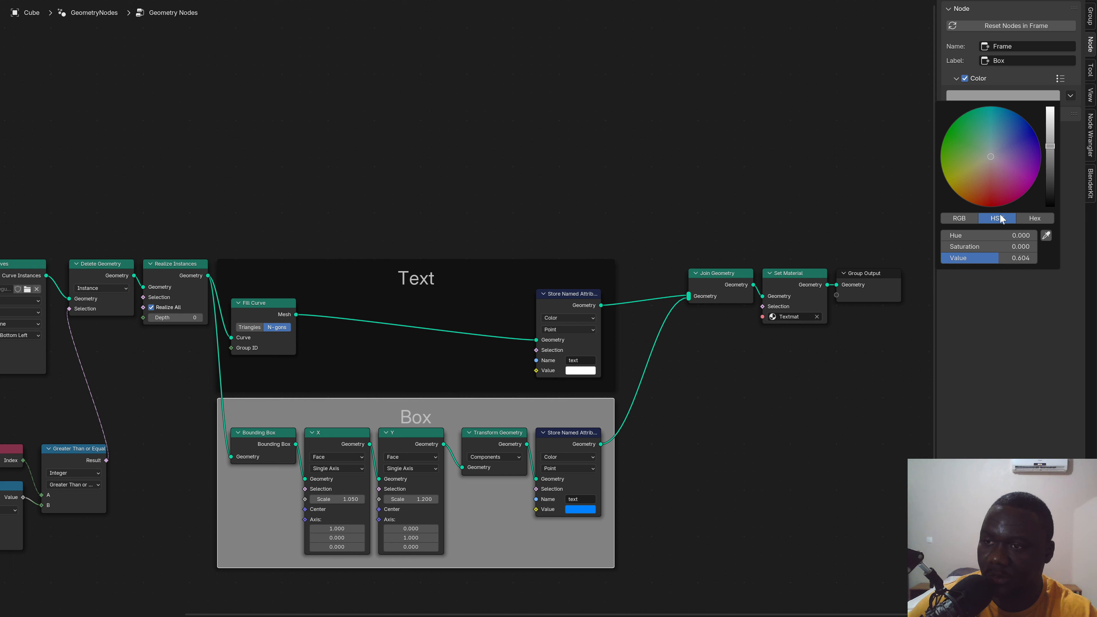
pyautogui.click(1007, 257)
pyautogui.write('0.2')
pyautogui.press('Return')
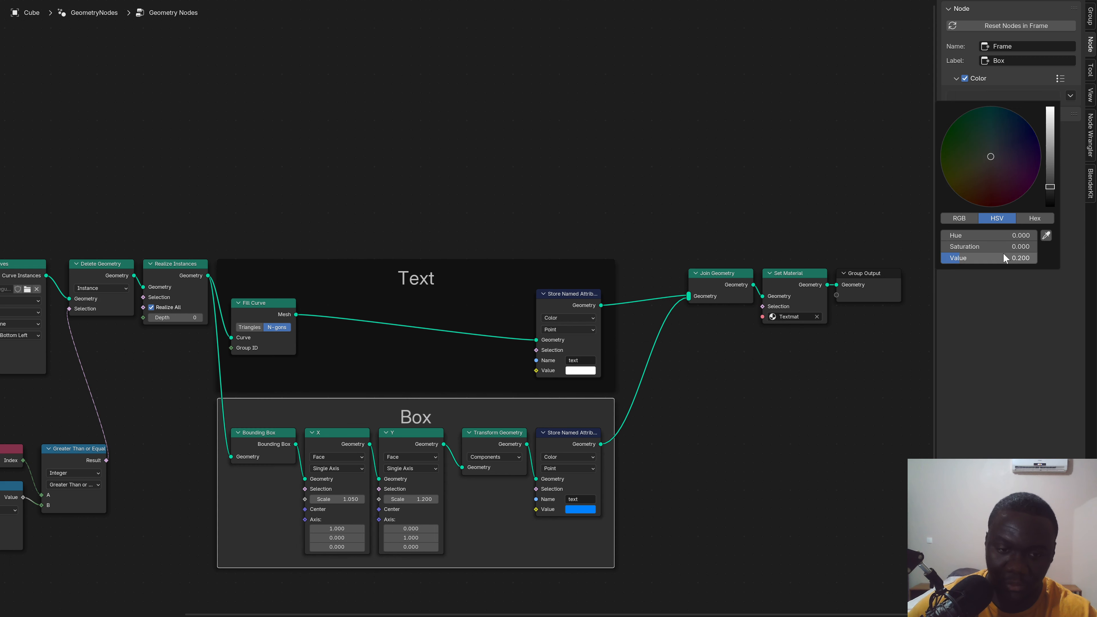
pyautogui.click(1007, 257)
pyautogui.write('0.3')
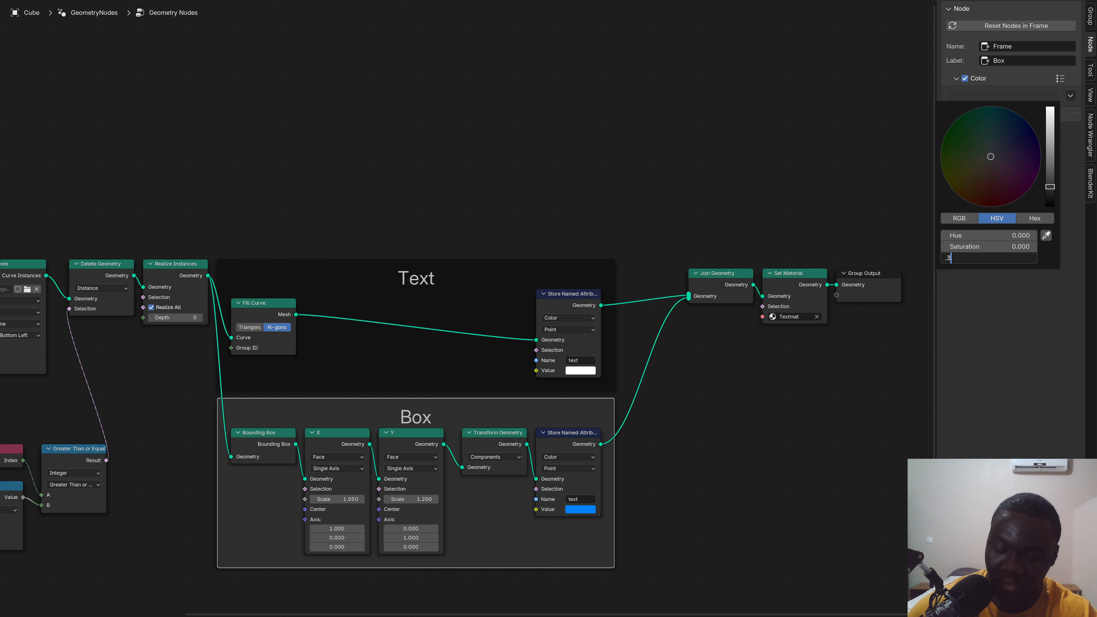
pyautogui.press('Return')
pyautogui.moveTo(1017, 262); pyautogui.dragTo(1018, 235)
pyautogui.write('.4')
pyautogui.press('Return')
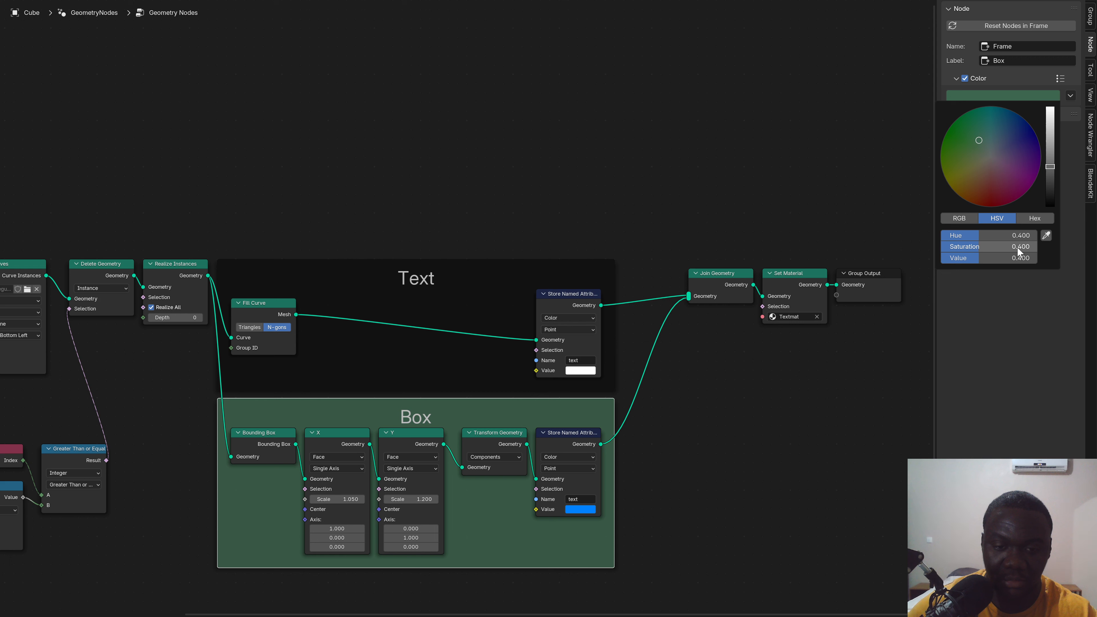
# Step: Enable a custom colour on the Text frame and set its hue, saturation and value all to 0.3
pyautogui.click(605, 261)
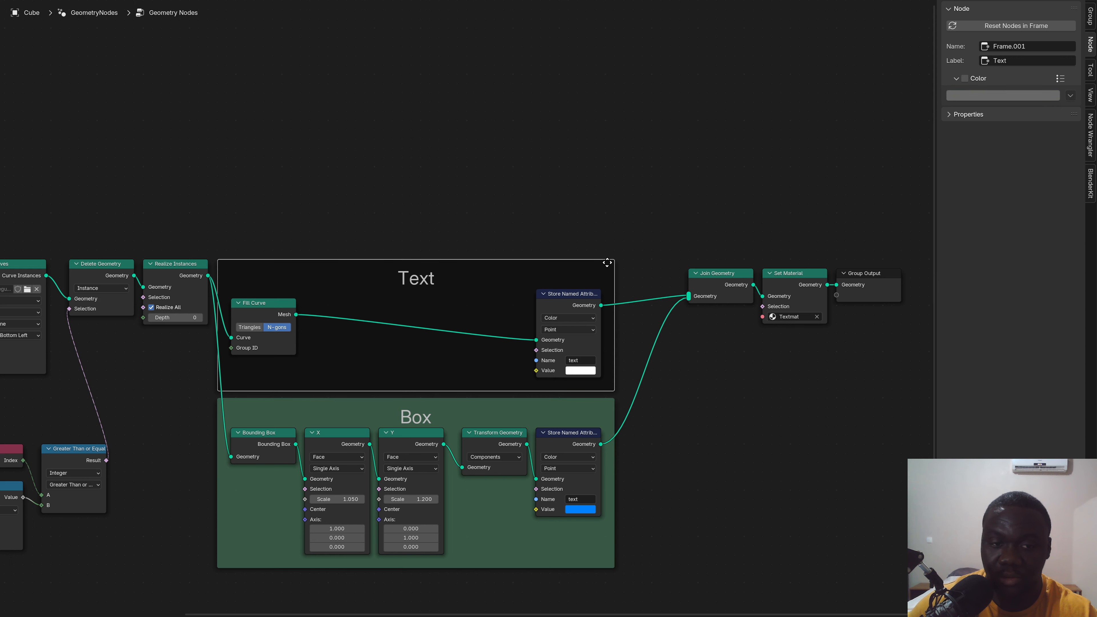
pyautogui.click(966, 78)
pyautogui.click(975, 95)
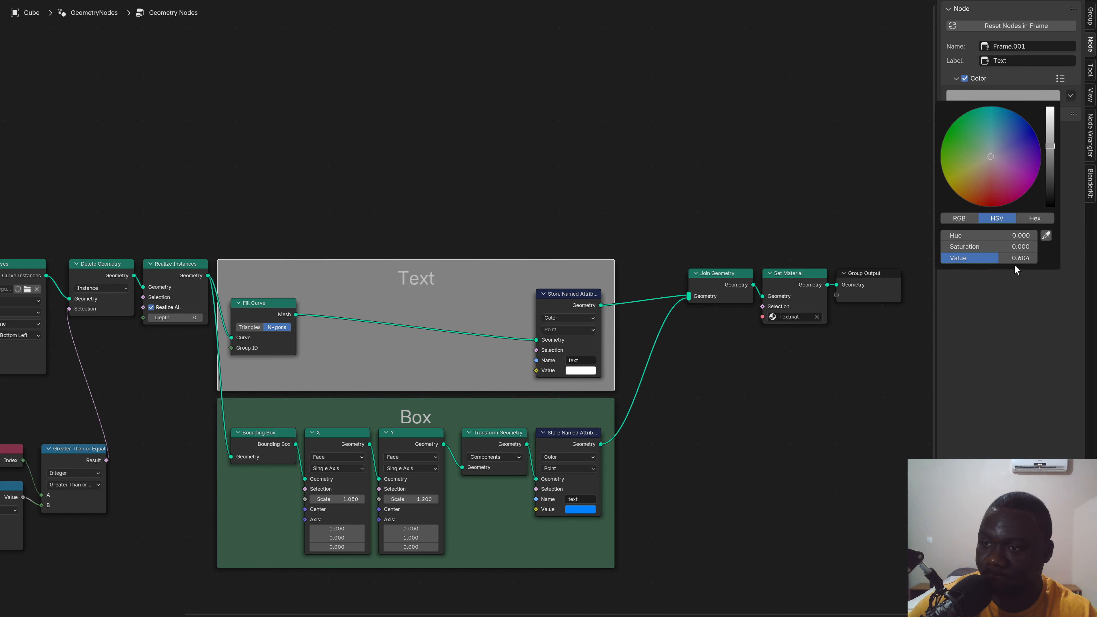
pyautogui.moveTo(1016, 259); pyautogui.dragTo(1016, 236)
pyautogui.write('.')
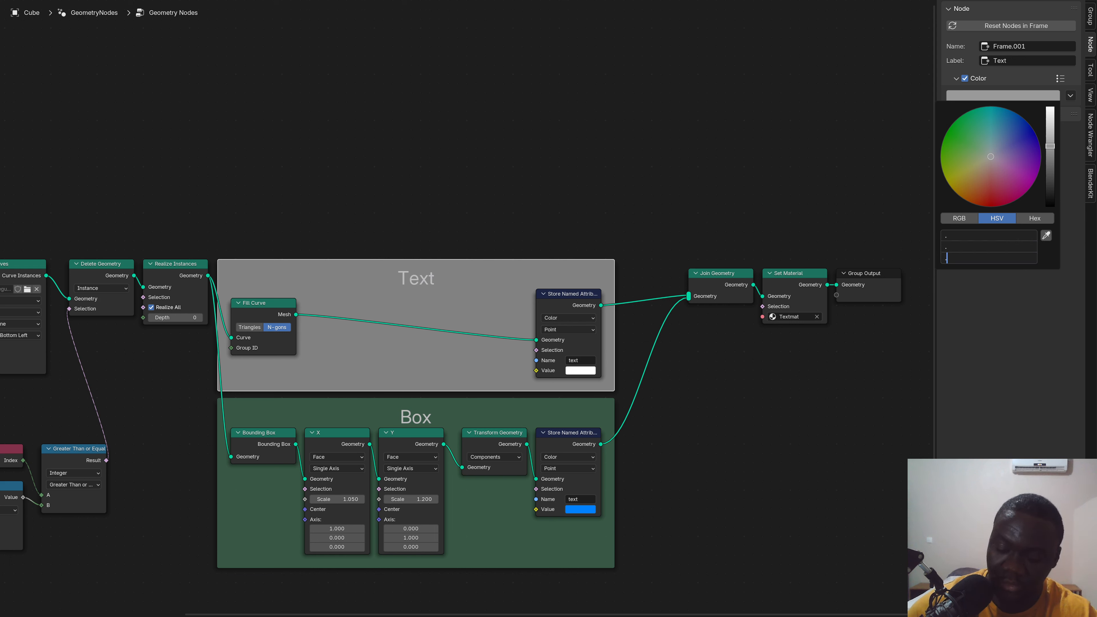
pyautogui.write('3')
pyautogui.press('Return')
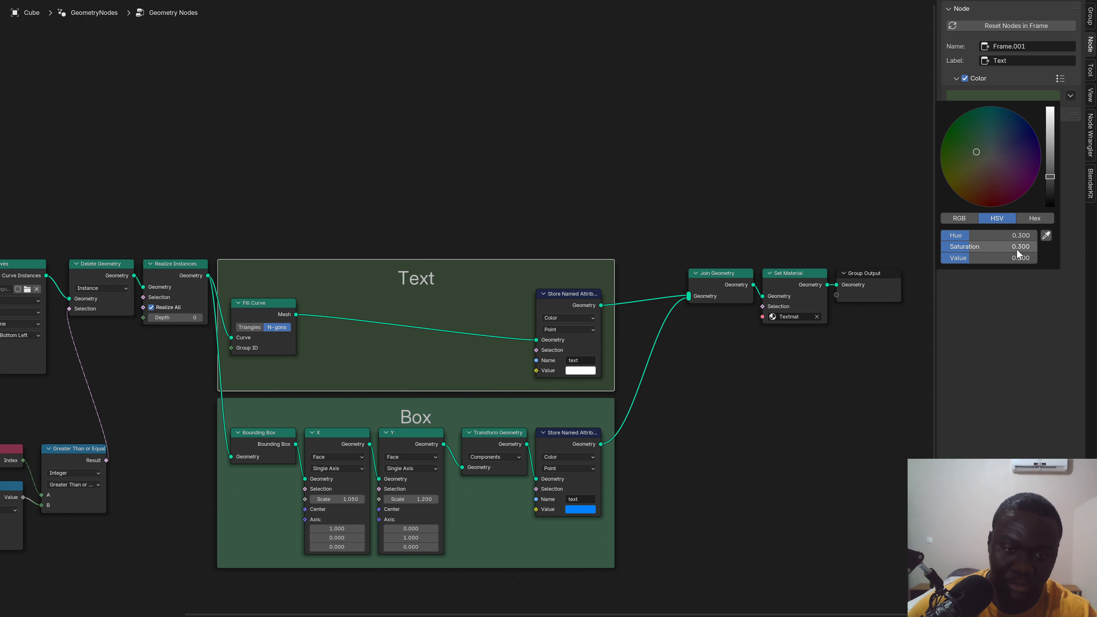
# Step: Darken the Text frame's colour to hue and value 0.2 and remove its saturation for a neutral dark grey
pyautogui.moveTo(1017, 258); pyautogui.dragTo(1017, 235)
pyautogui.write('.2')
pyautogui.press('Return')
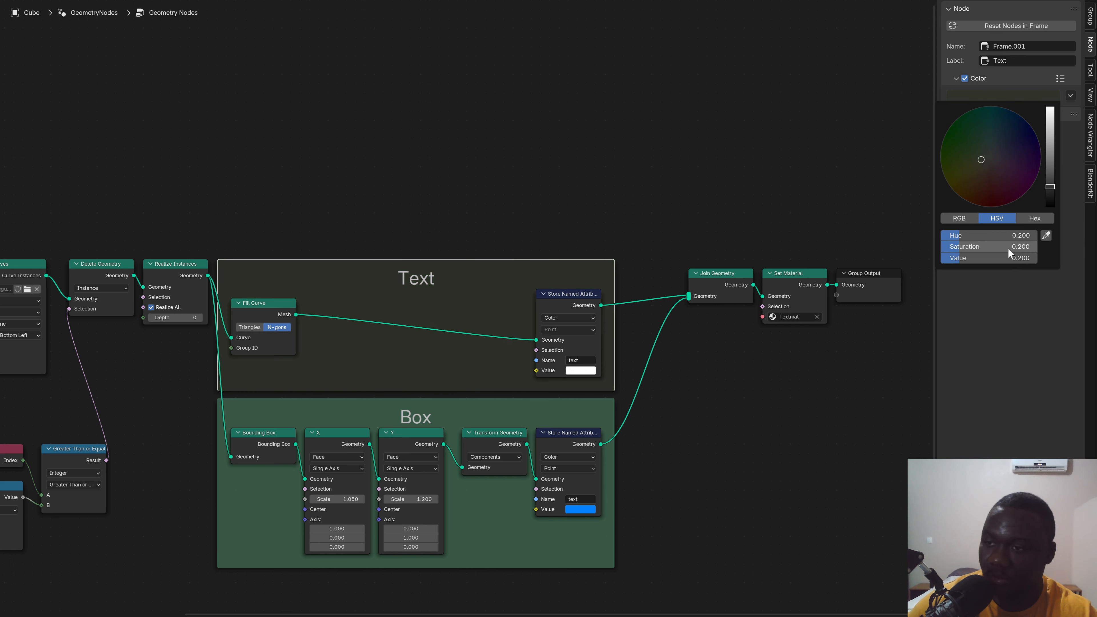
pyautogui.moveTo(985, 247)
pyautogui.mouseDown()
pyautogui.moveTo(1013, 247)
pyautogui.moveTo(943, 246)
pyautogui.mouseUp()
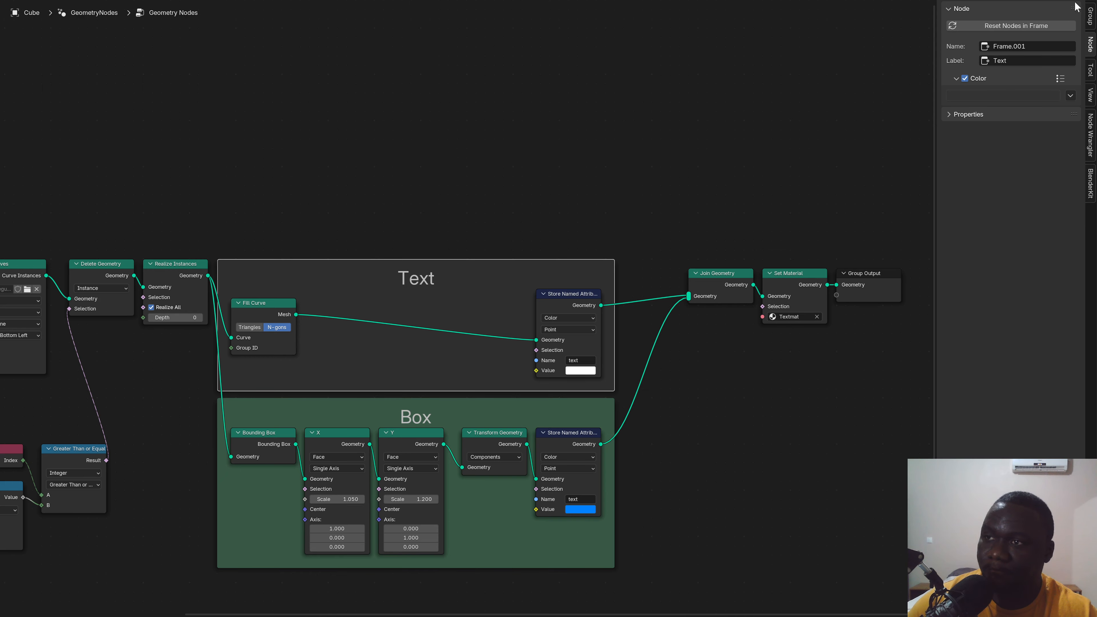
# Step: Switch the sidebar to the group socket settings, hide it and restore the layout with the 3D viewport
pyautogui.click(1092, 15)
pyautogui.press('g')
pyautogui.click(663, 176)
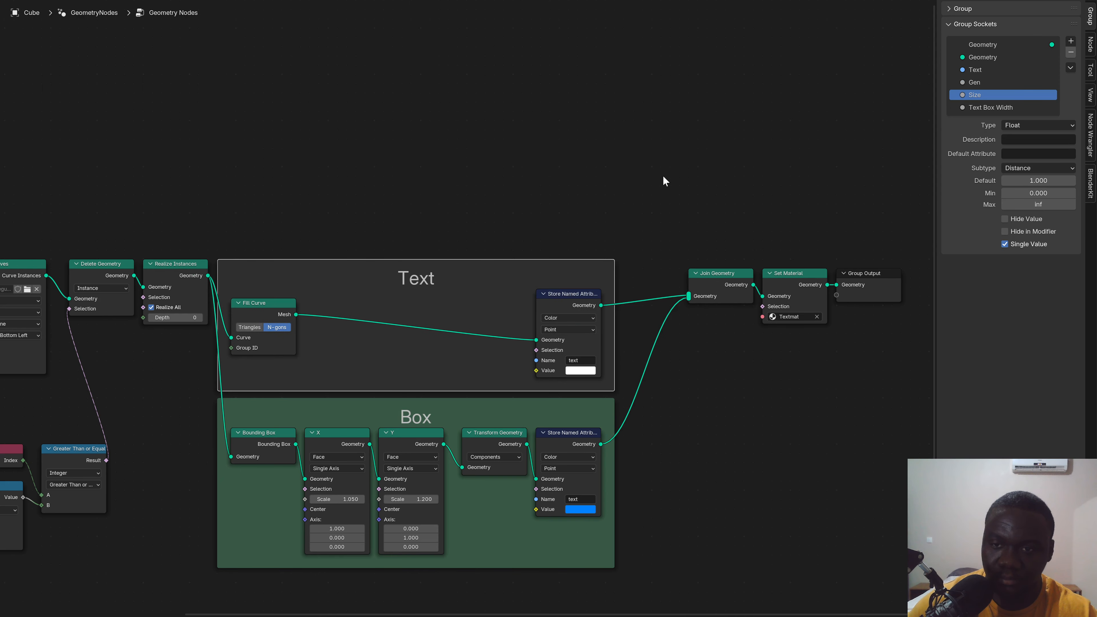
pyautogui.press('n')
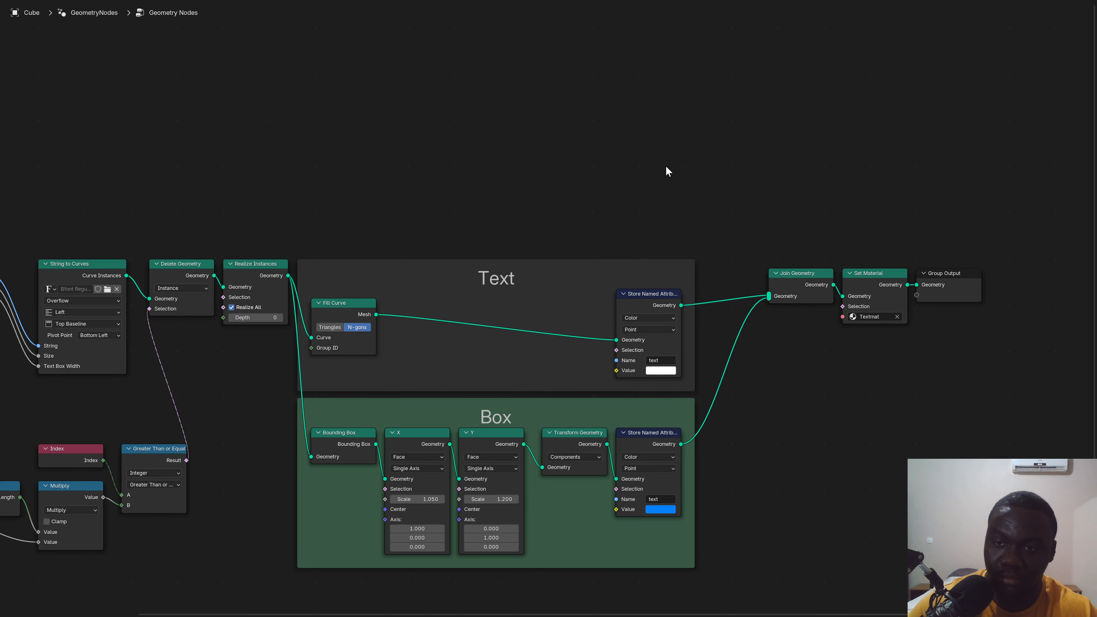
pyautogui.hotkey('ctrl', 'space')
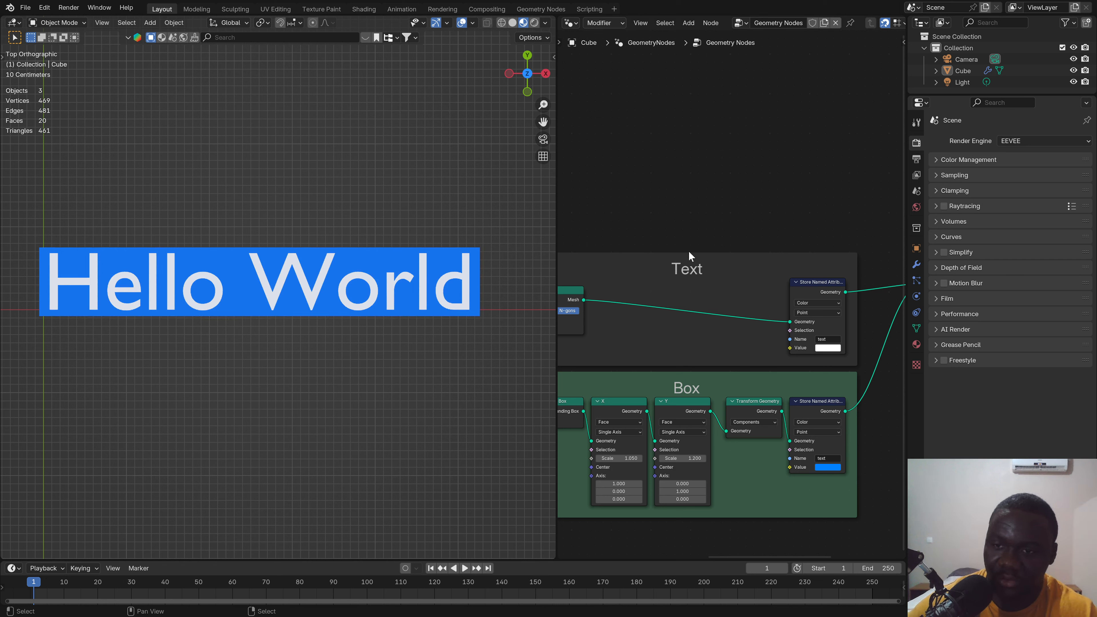
pyautogui.moveTo(689, 256); pyautogui.dragTo(700, 209, button='middle')
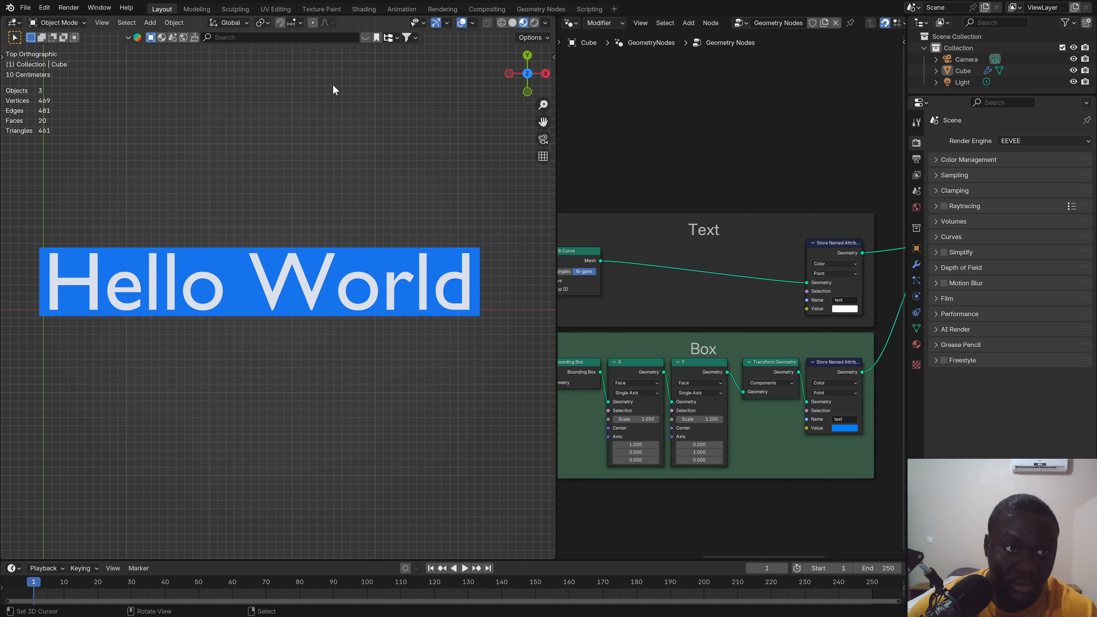
# Step: Save the project to the Desktop folder as Tutoriel 2.blend
pyautogui.click(25, 7)
pyautogui.click(45, 104)
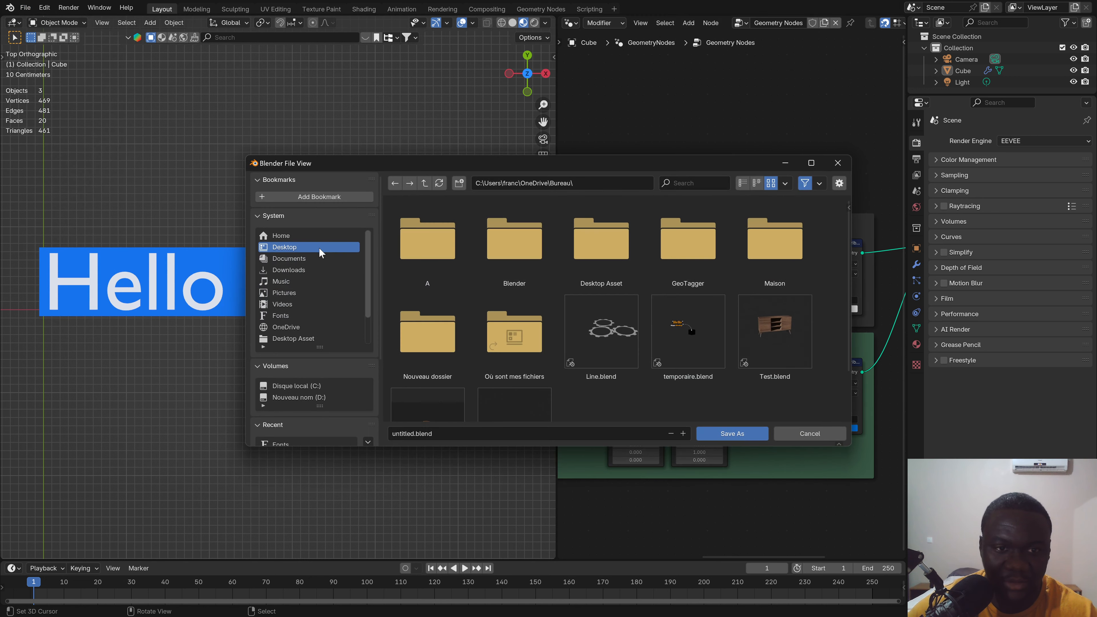
pyautogui.click(412, 433)
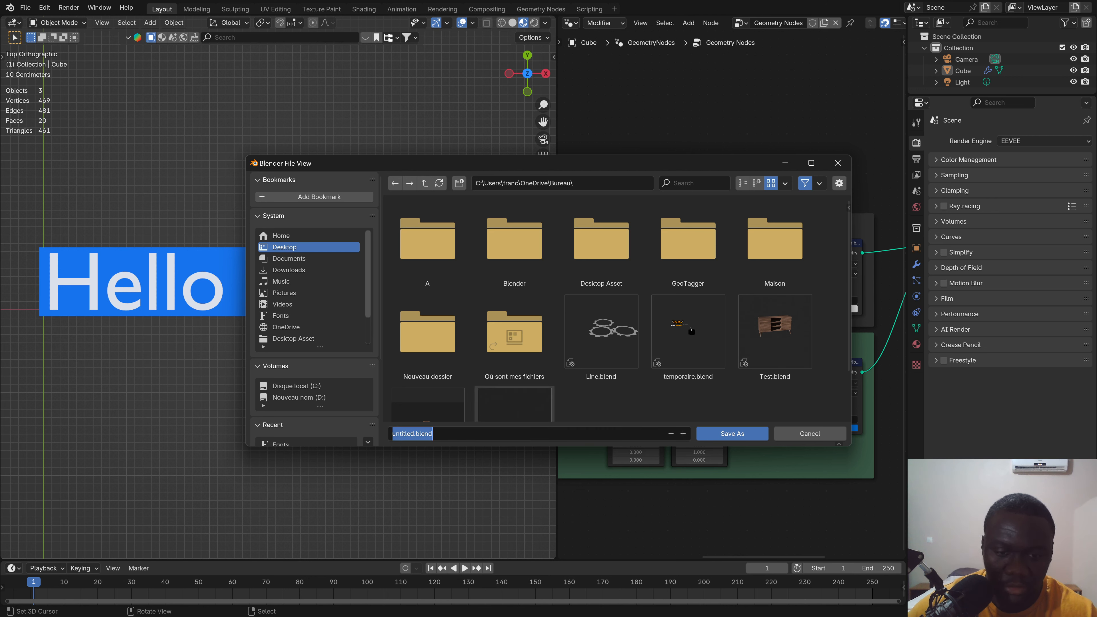
pyautogui.write('Tut')
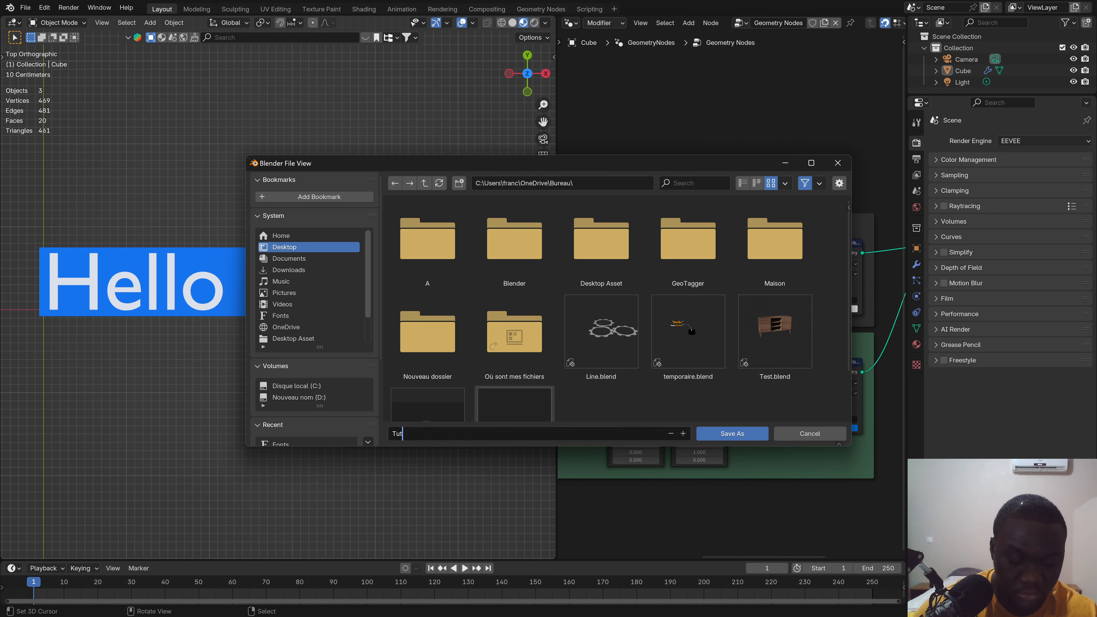
pyautogui.write('oriel 2.blend')
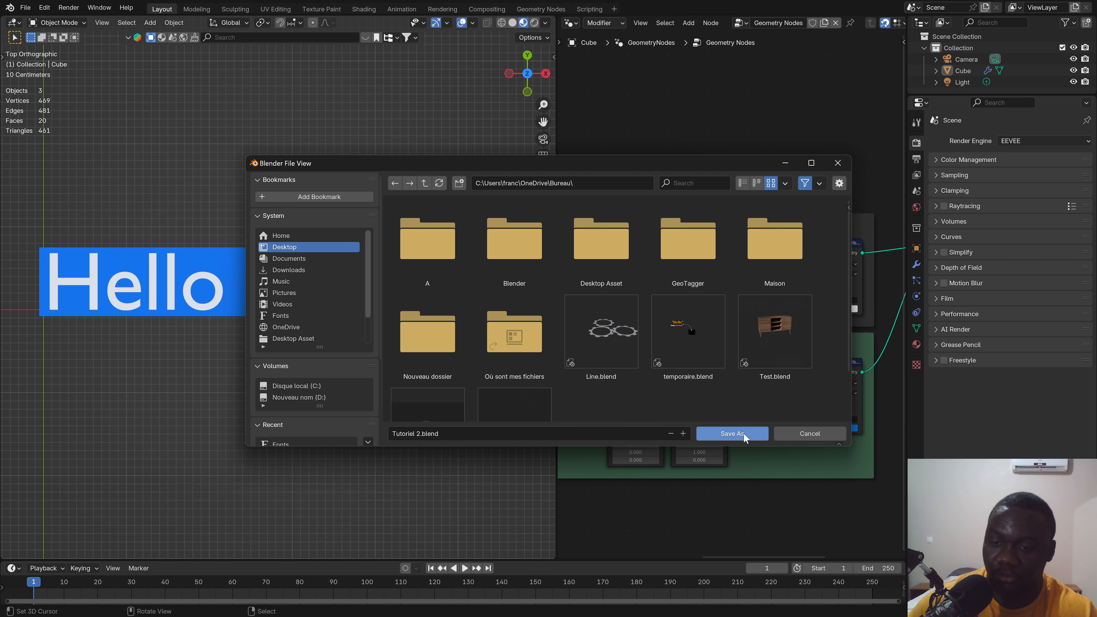
pyautogui.click(740, 434)
# Step: Maximise the node editor and place a duplicate of the lower Group Input node below Realize Instances, beside the Text frame
pyautogui.scroll(-2, 679, 424)
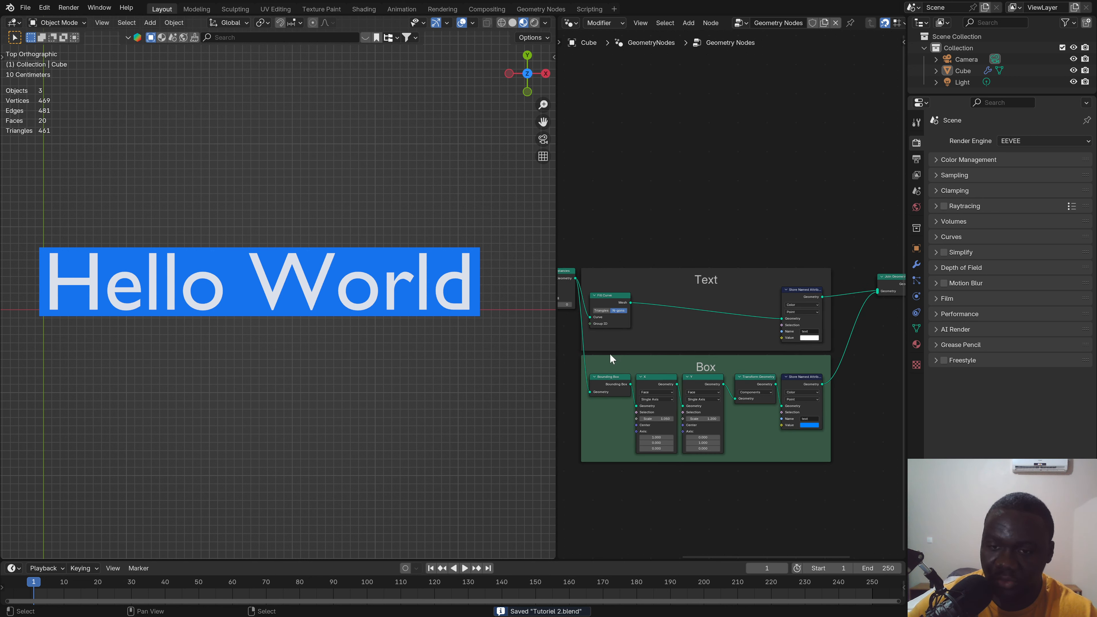
pyautogui.scroll(-2, 609, 353)
pyautogui.hotkey('ctrl', 'alt', 'space')
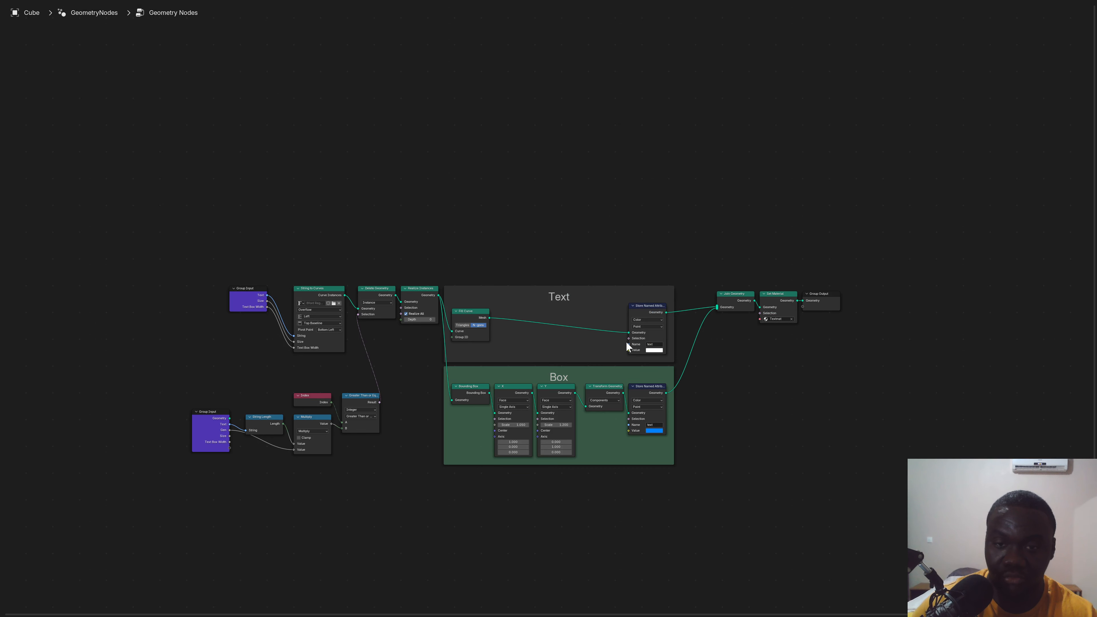
pyautogui.scroll(3, 428, 424)
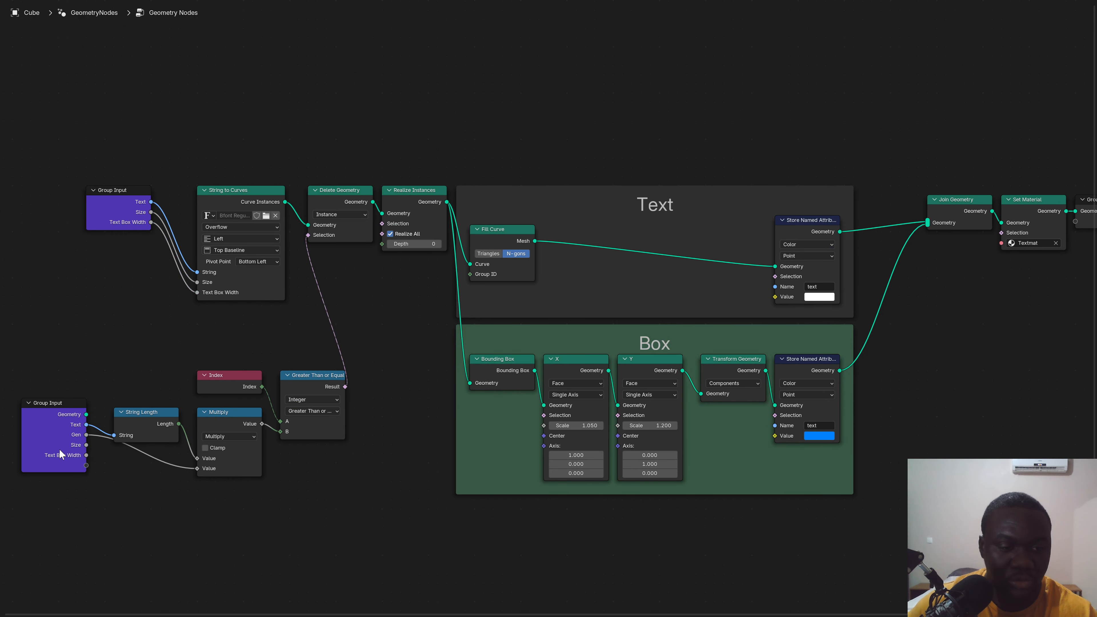
pyautogui.click(59, 450)
pyautogui.hotkey('shift', 'd')
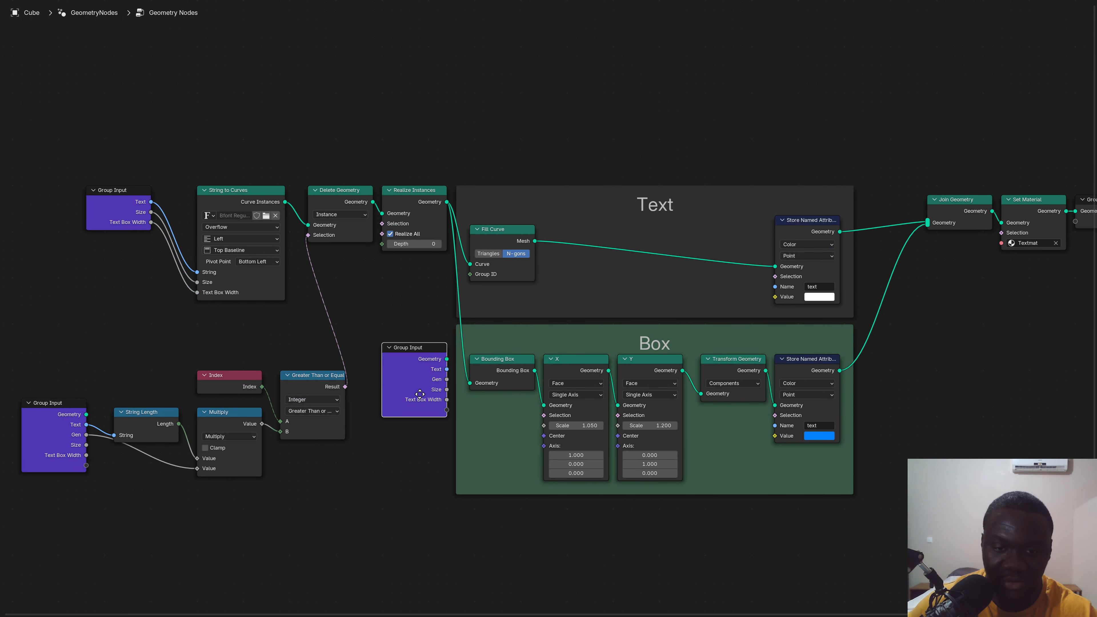
pyautogui.click(399, 329)
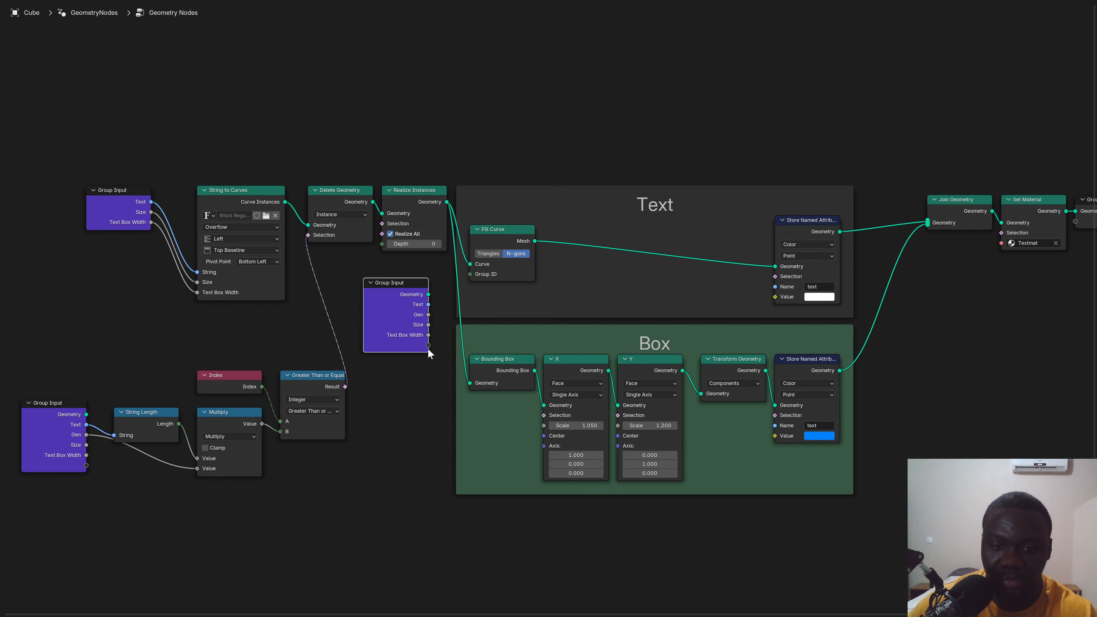
# Step: Expose the colour Value of the Text frame's Store Named Attribute node as a group input and name it Text
pyautogui.moveTo(428, 345); pyautogui.dragTo(772, 299)
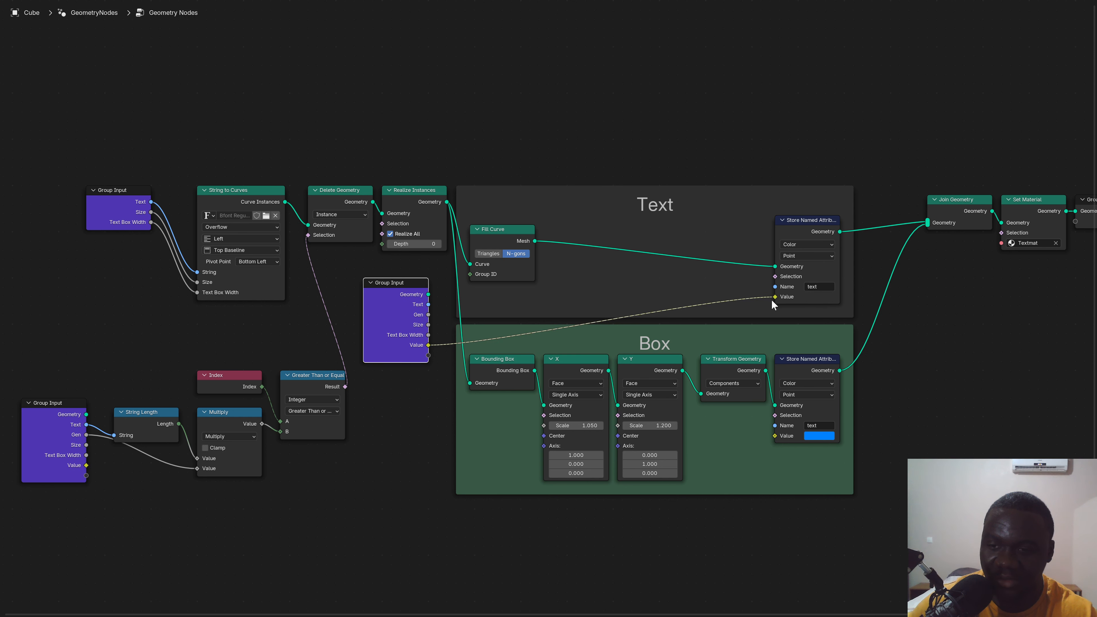
pyautogui.press('n')
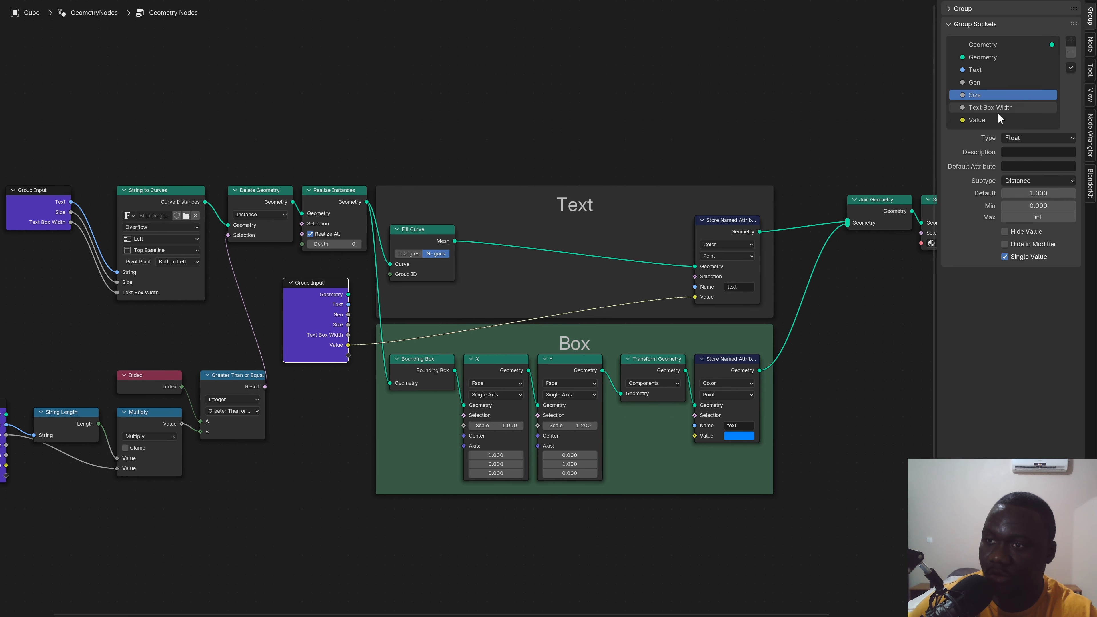
pyautogui.doubleClick(978, 119)
pyautogui.write('Text')
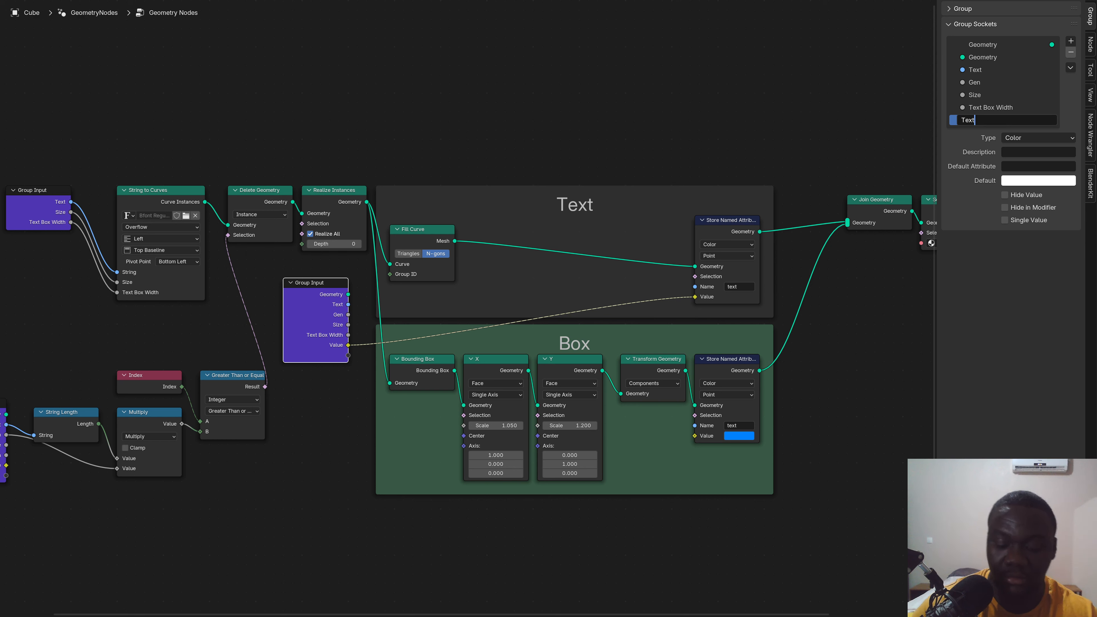
pyautogui.press('Return')
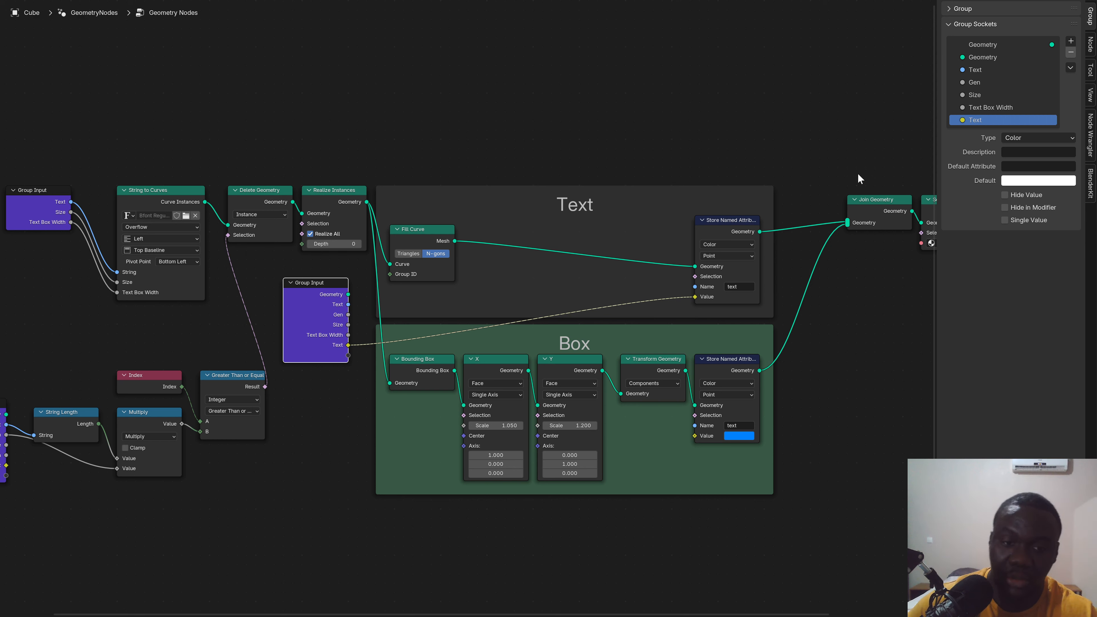
# Step: Expose the colour Value of the Box frame's Store Named Attribute node as a group input and name it Box
pyautogui.moveTo(349, 356); pyautogui.dragTo(696, 436)
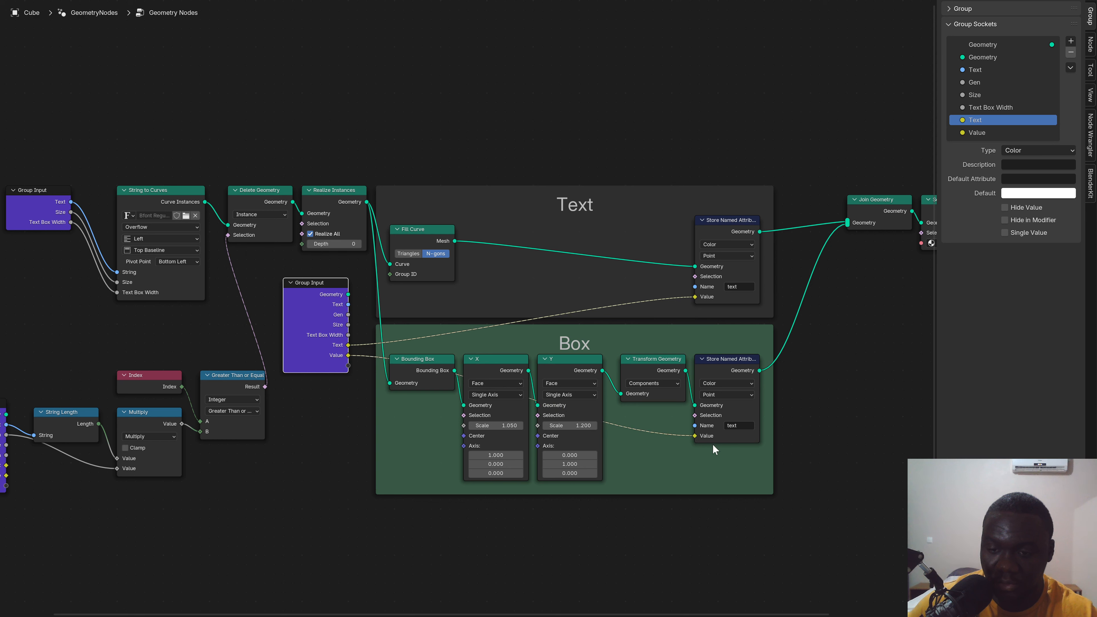
pyautogui.doubleClick(980, 133)
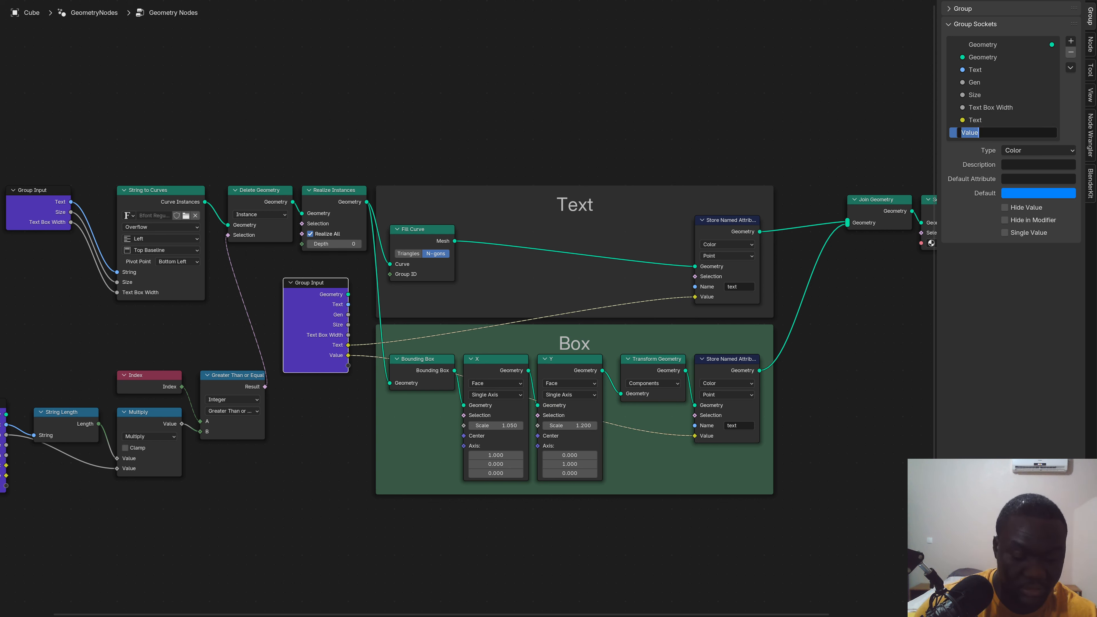
pyautogui.write('Box')
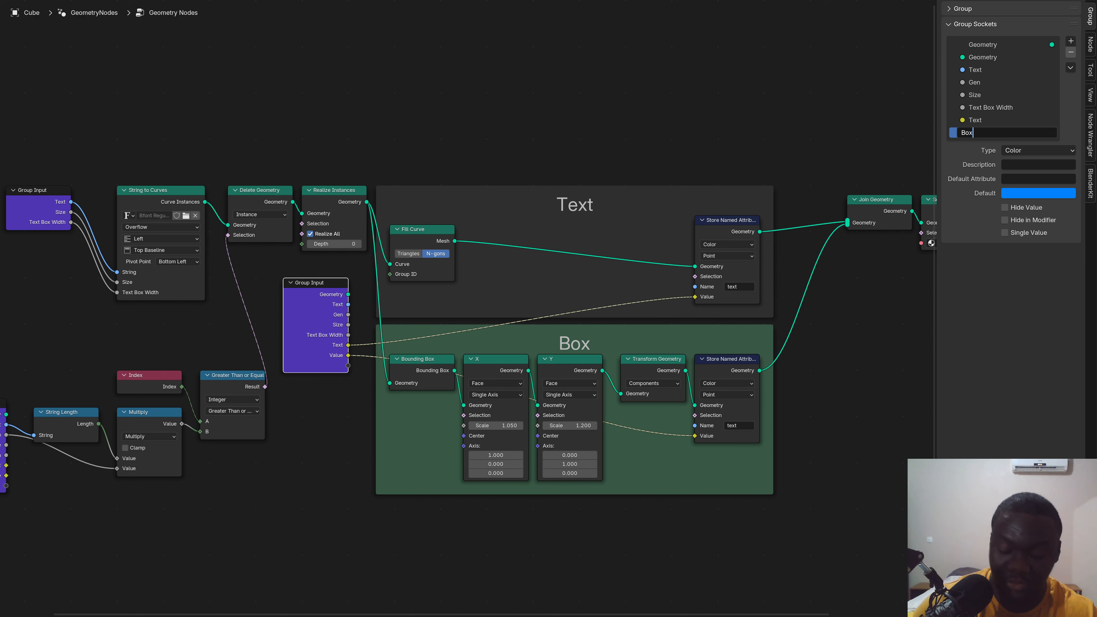
pyautogui.press('Return')
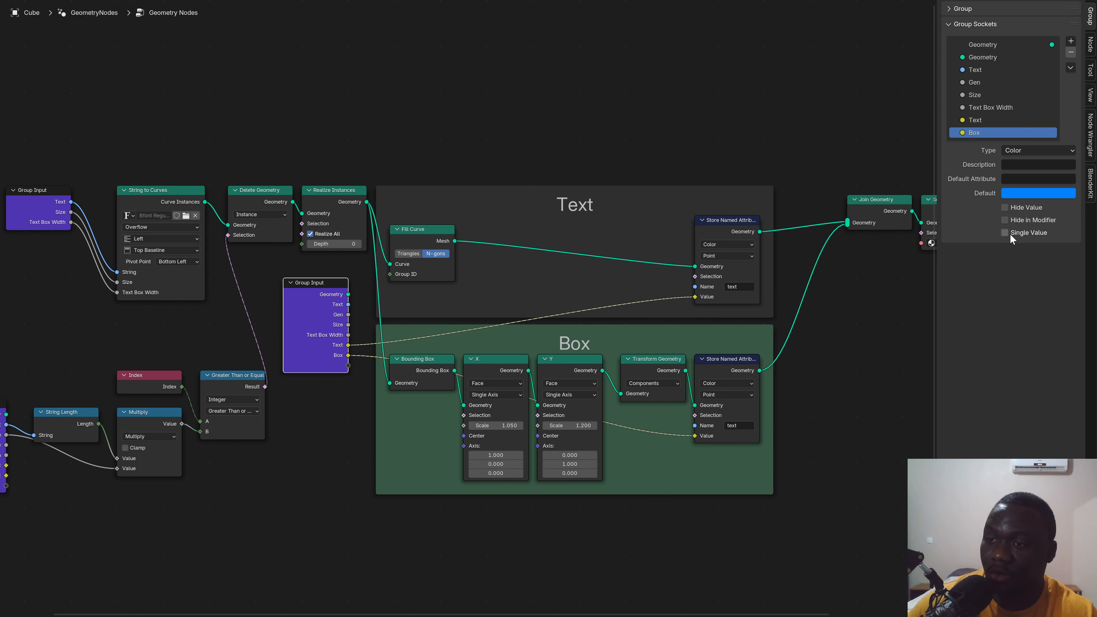
# Step: Make the Text and Box colour inputs single values and move them up directly below Gen
pyautogui.click(974, 124)
pyautogui.click(1006, 233)
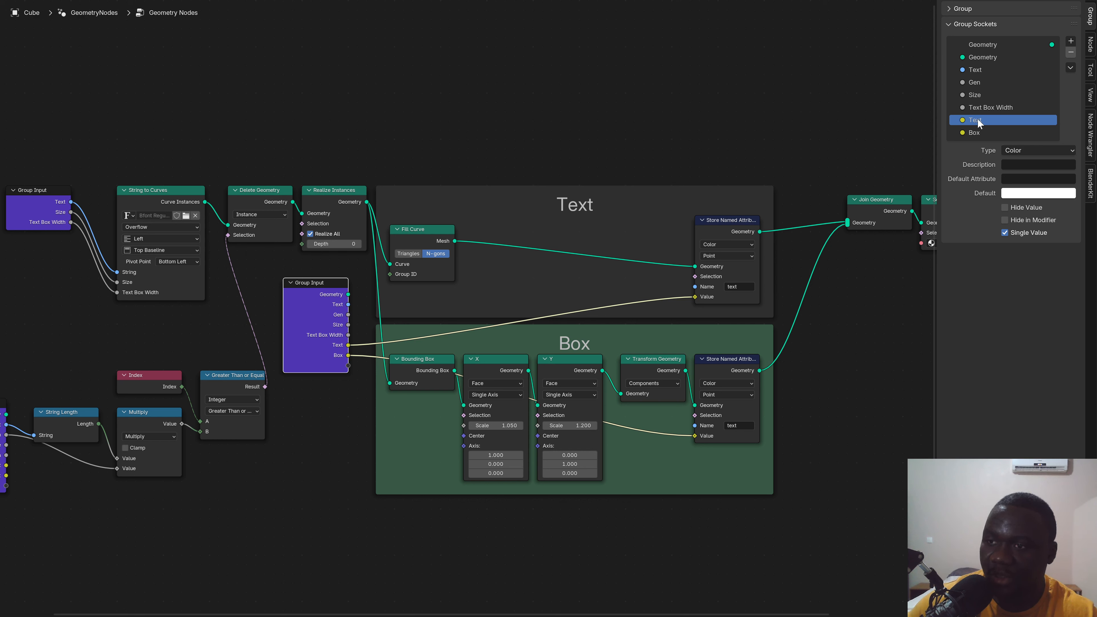
pyautogui.moveTo(979, 123); pyautogui.dragTo(991, 89)
pyautogui.moveTo(980, 133); pyautogui.dragTo(994, 108)
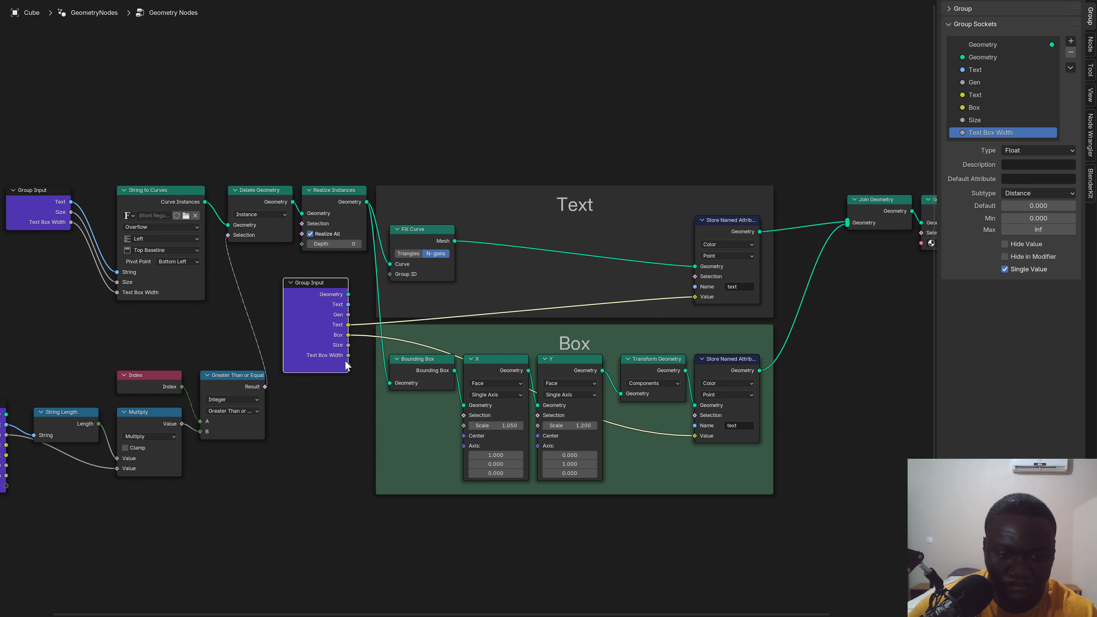
# Step: Expose the Scale values of the X and Y nodes as group inputs and name the first one X
pyautogui.moveTo(349, 366); pyautogui.dragTo(465, 429)
pyautogui.moveTo(466, 429); pyautogui.dragTo(466, 429)
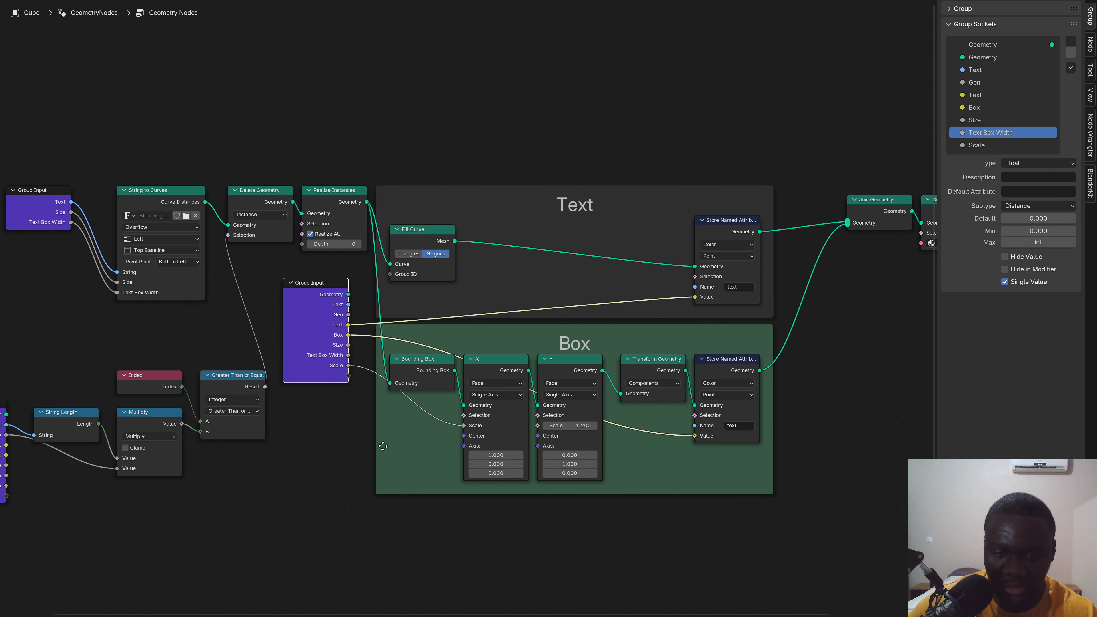
pyautogui.doubleClick(981, 143)
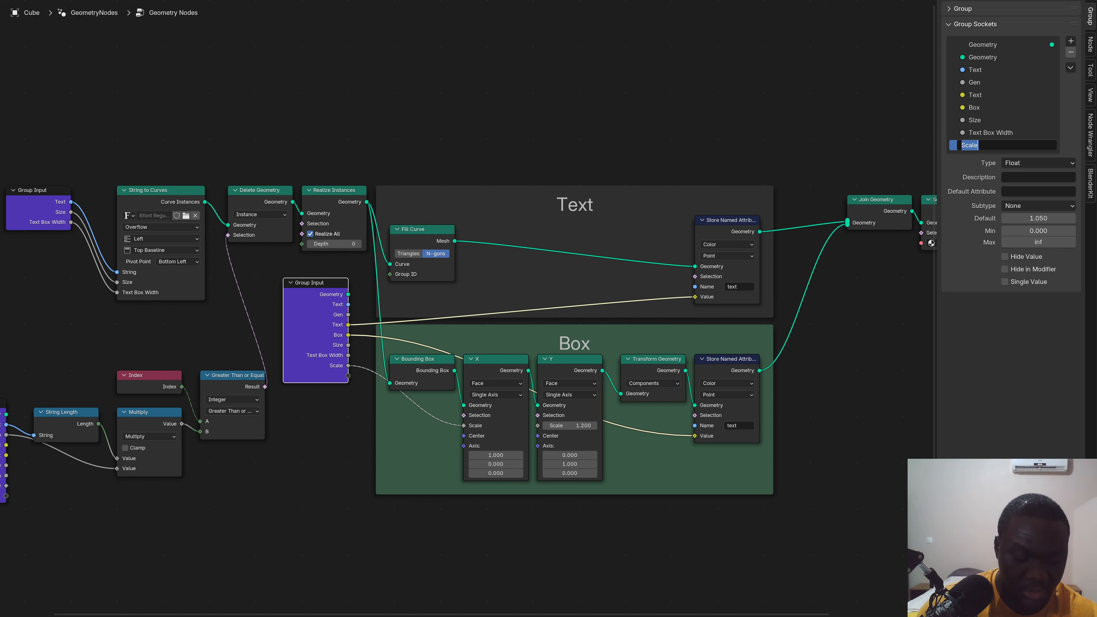
pyautogui.write('X')
pyautogui.press('Return')
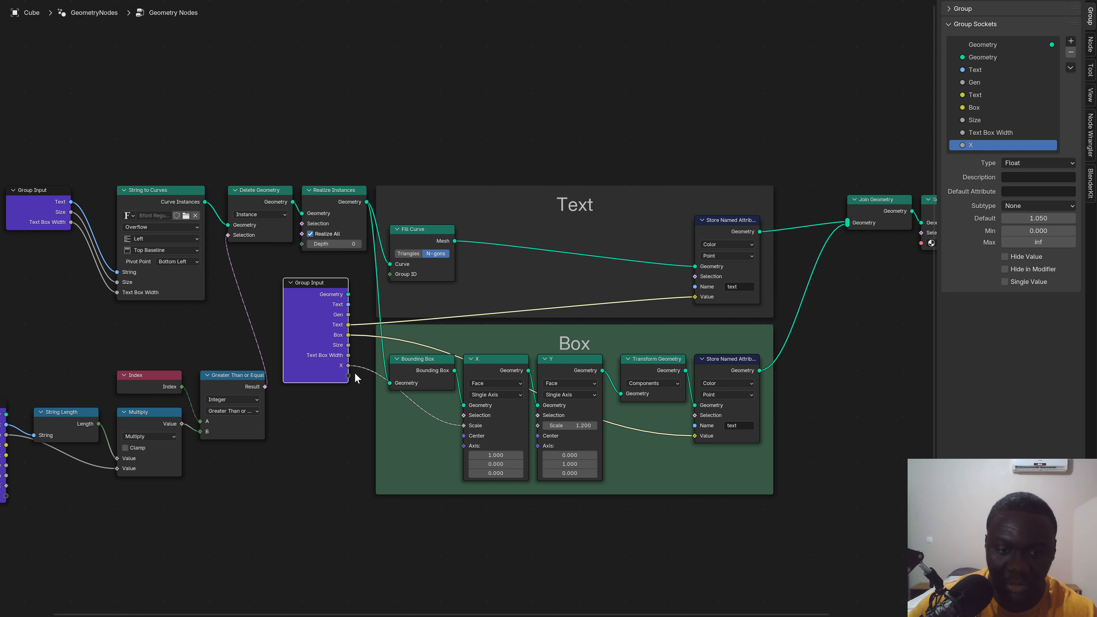
pyautogui.moveTo(347, 376); pyautogui.dragTo(538, 426)
# Step: Hide the unused sockets on the X and Y scale nodes and both Store Named Attribute nodes
pyautogui.click(479, 371)
pyautogui.keyDown('shift'); pyautogui.click(561, 365); pyautogui.keyUp('shift')
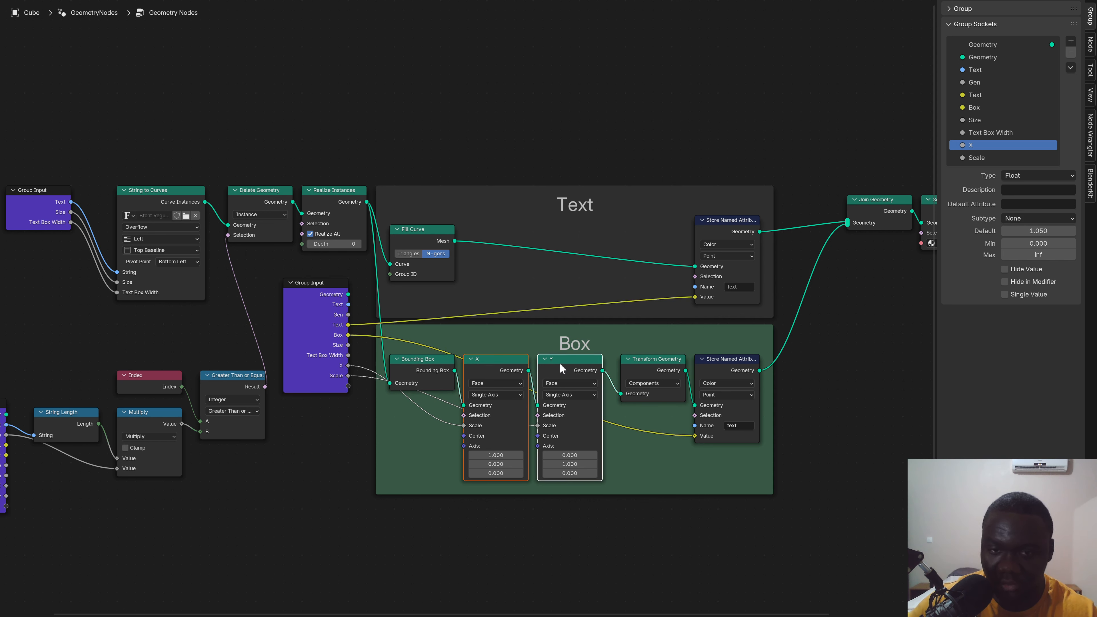
pyautogui.keyDown('shift'); pyautogui.click(718, 372); pyautogui.keyUp('shift')
pyautogui.keyDown('shift'); pyautogui.click(719, 232); pyautogui.keyUp('shift')
pyautogui.hotkey('ctrl', 'h')
pyautogui.click(679, 470)
# Step: Rename the group input that drives the Y node's scale to Y
pyautogui.click(977, 158)
pyautogui.doubleClick(978, 157)
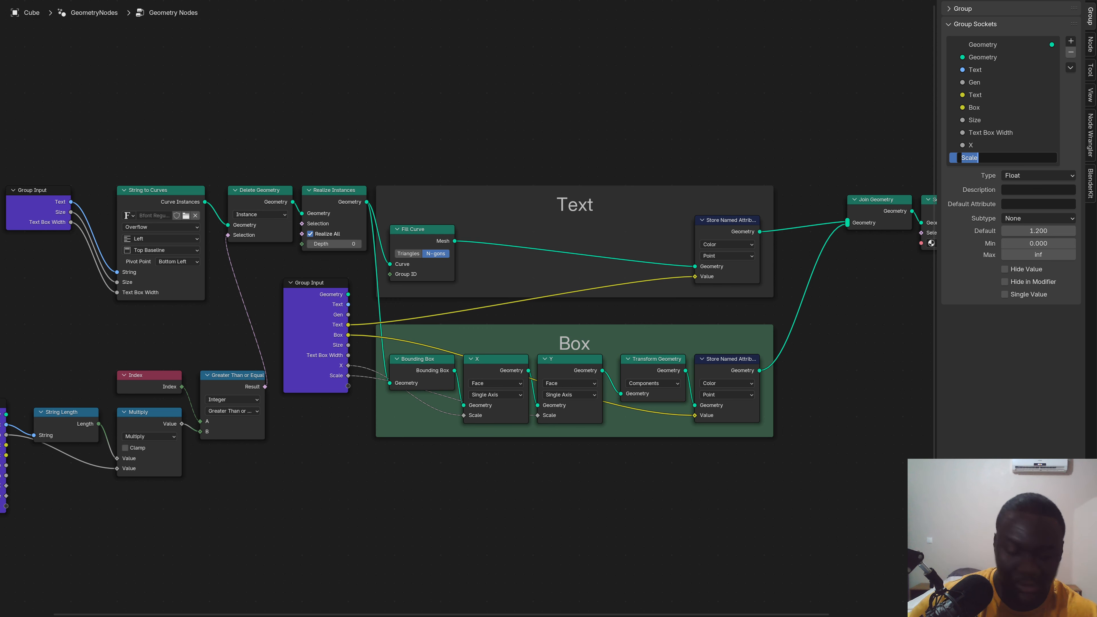
pyautogui.write('Y')
pyautogui.press('Return')
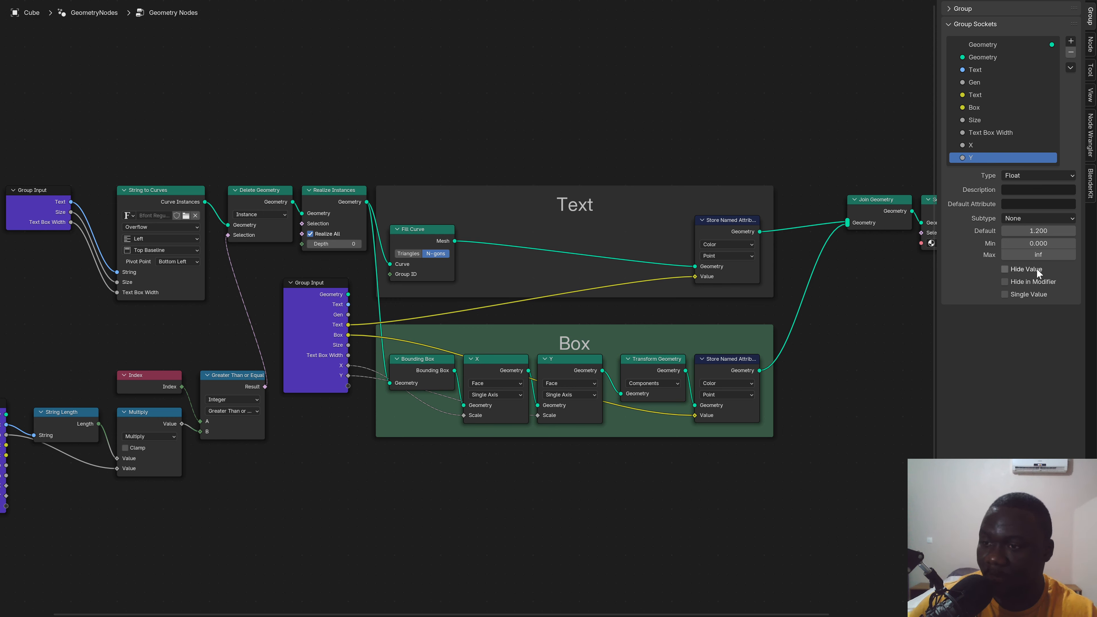
# Step: Make the Y and X scale group inputs single values
pyautogui.click(1004, 294)
pyautogui.click(970, 144)
pyautogui.click(1005, 295)
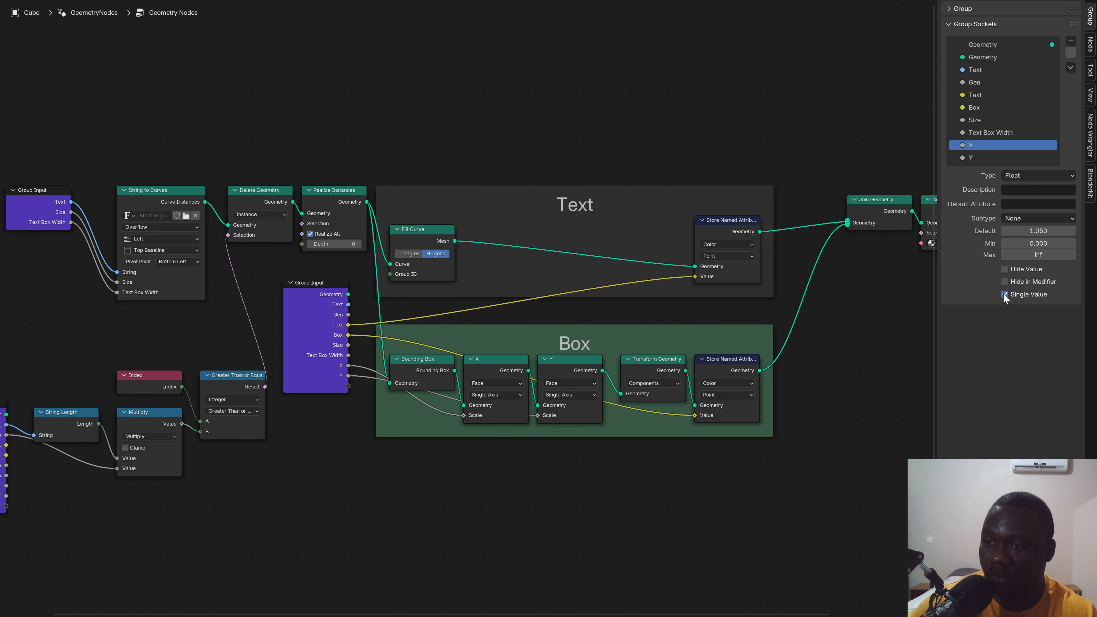
pyautogui.click(975, 108)
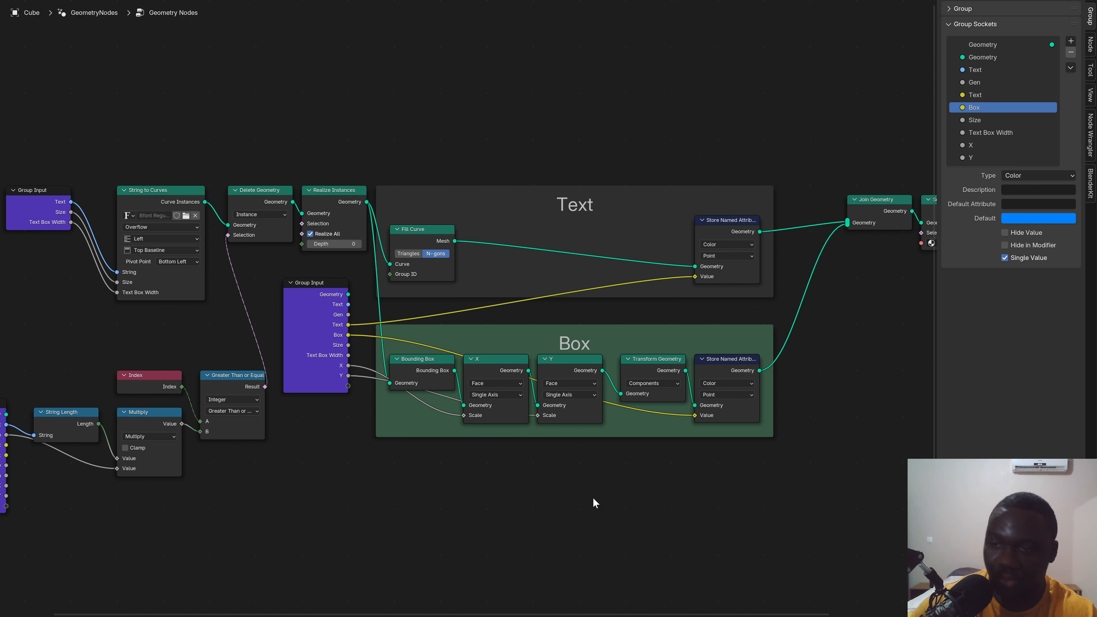
pyautogui.press('n')
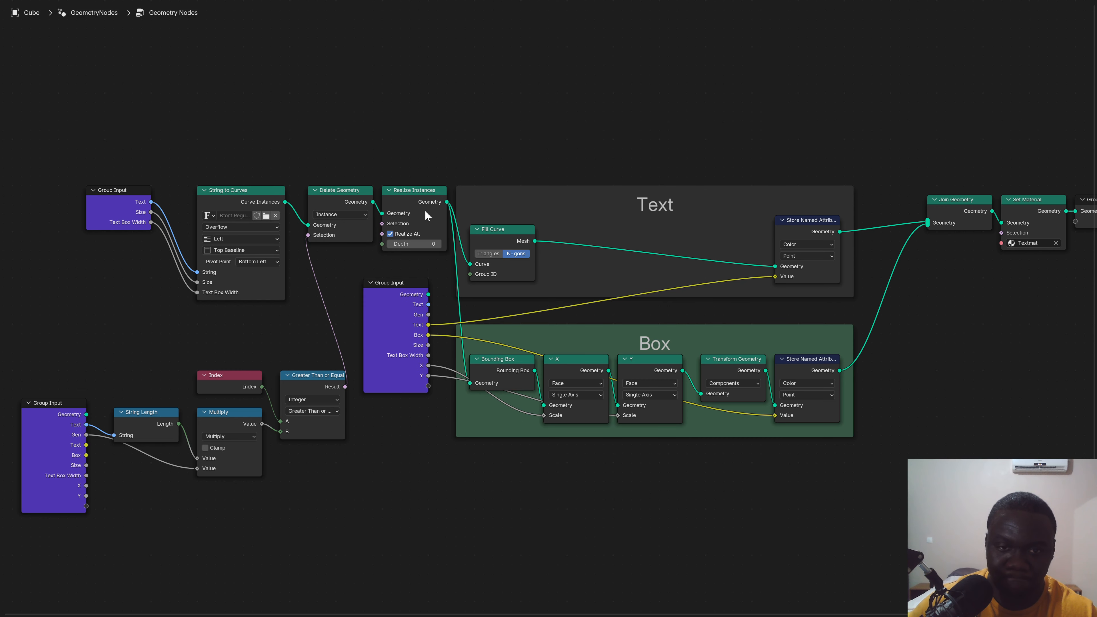
# Step: Hide the unused sockets on the Realize Instances node and on the Group Input feeding String Length
pyautogui.click(428, 200)
pyautogui.hotkey('ctrl', 'h')
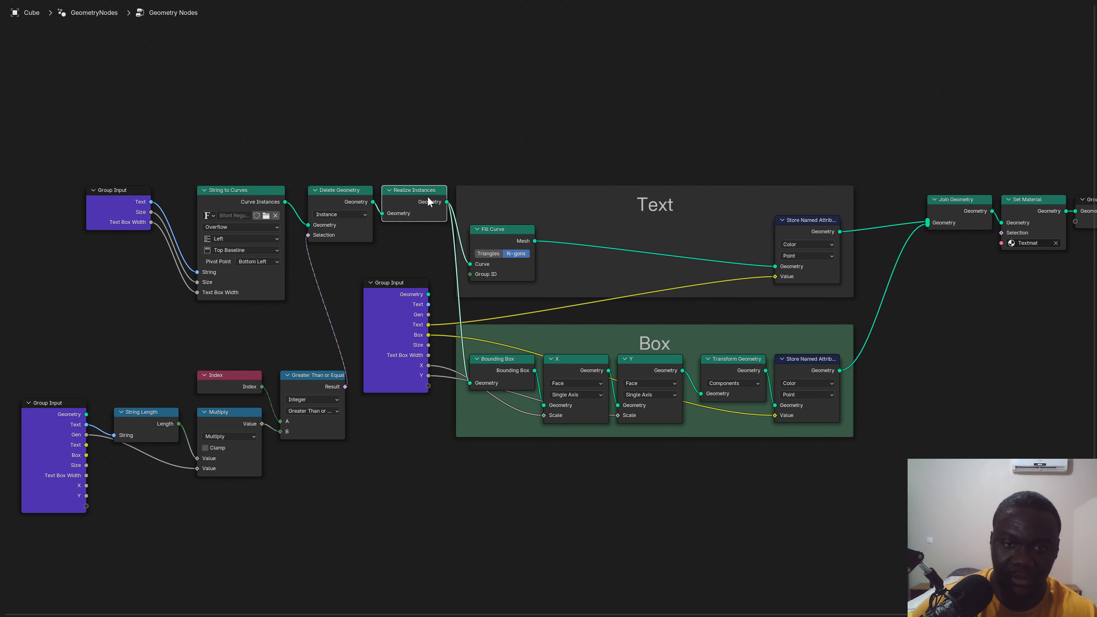
pyautogui.click(521, 147)
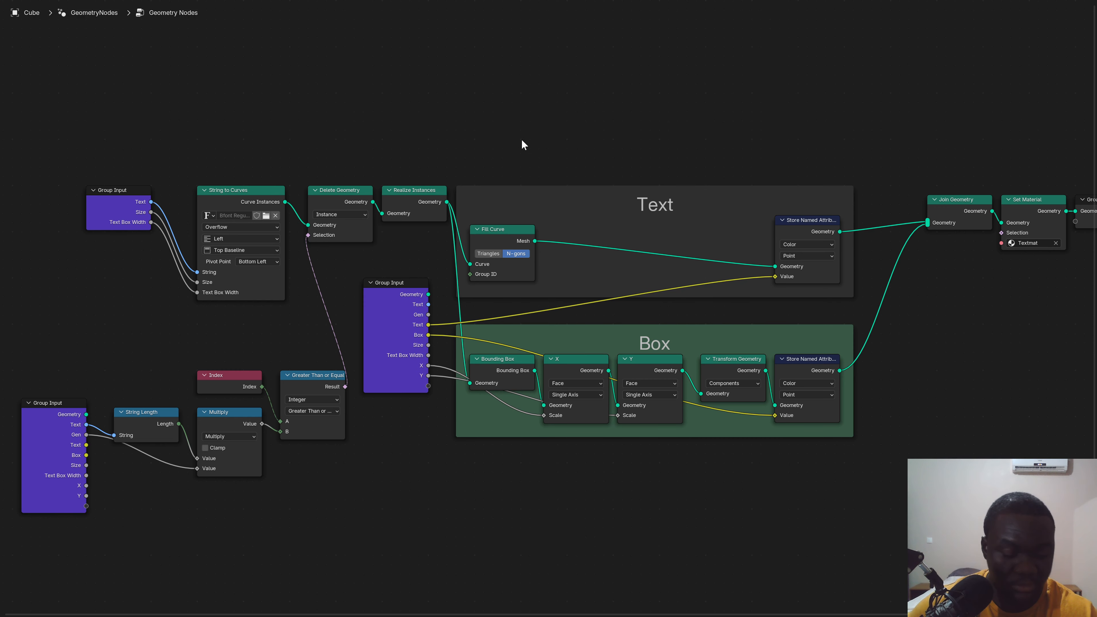
pyautogui.press('Home')
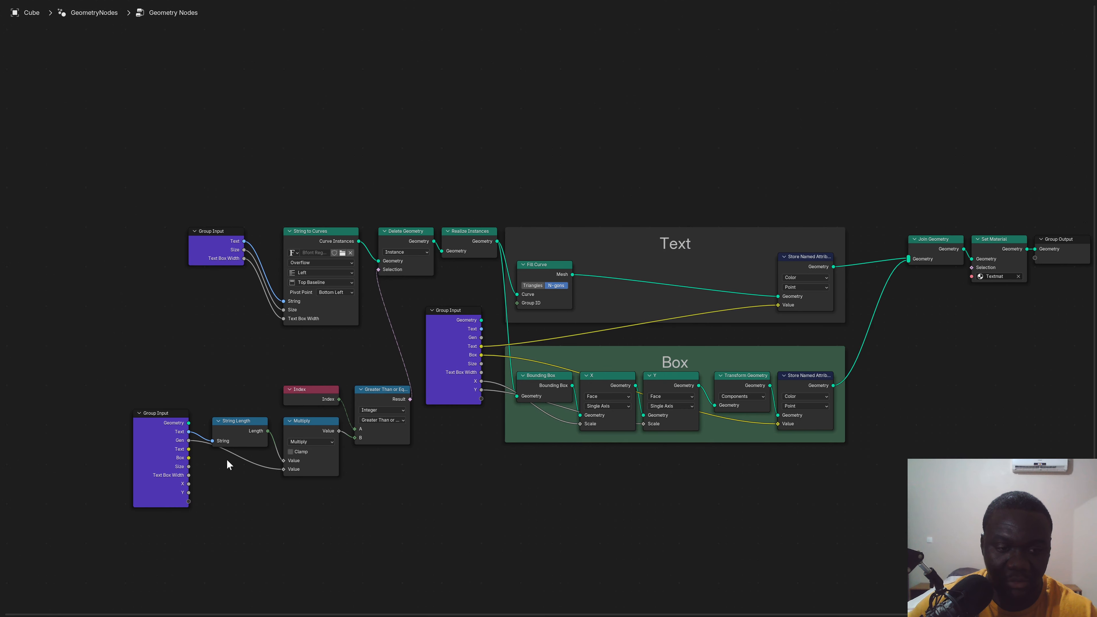
pyautogui.click(171, 445)
pyautogui.hotkey('ctrl', 'h')
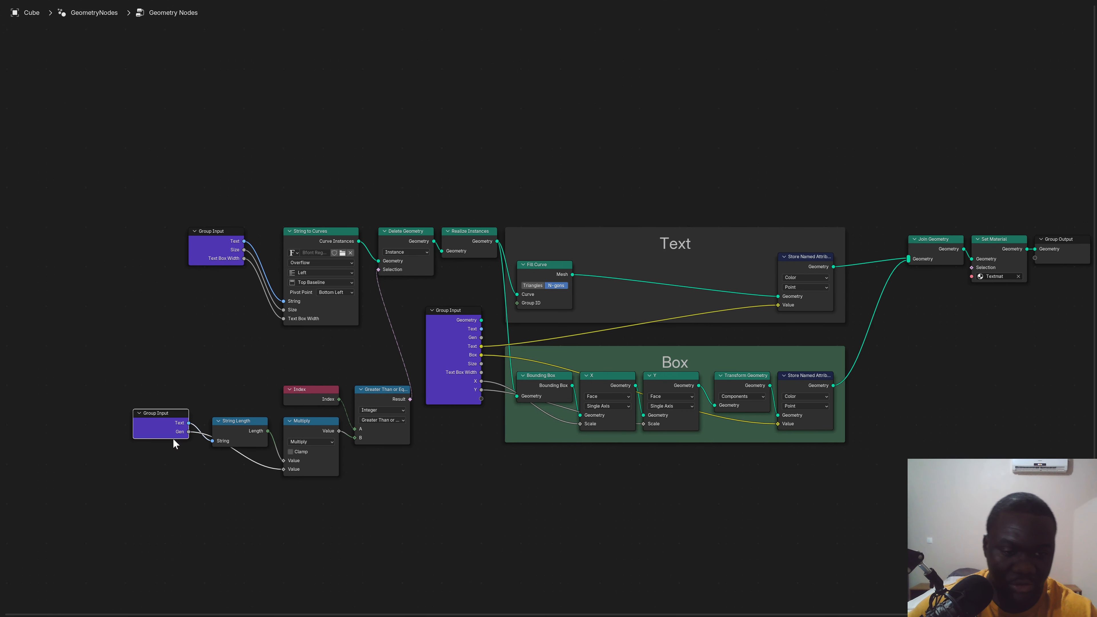
# Step: Align the String to Curves Group Input above the lower one and hide unused sockets on the Group Input feeding the frames
pyautogui.moveTo(226, 242); pyautogui.dragTo(154, 238)
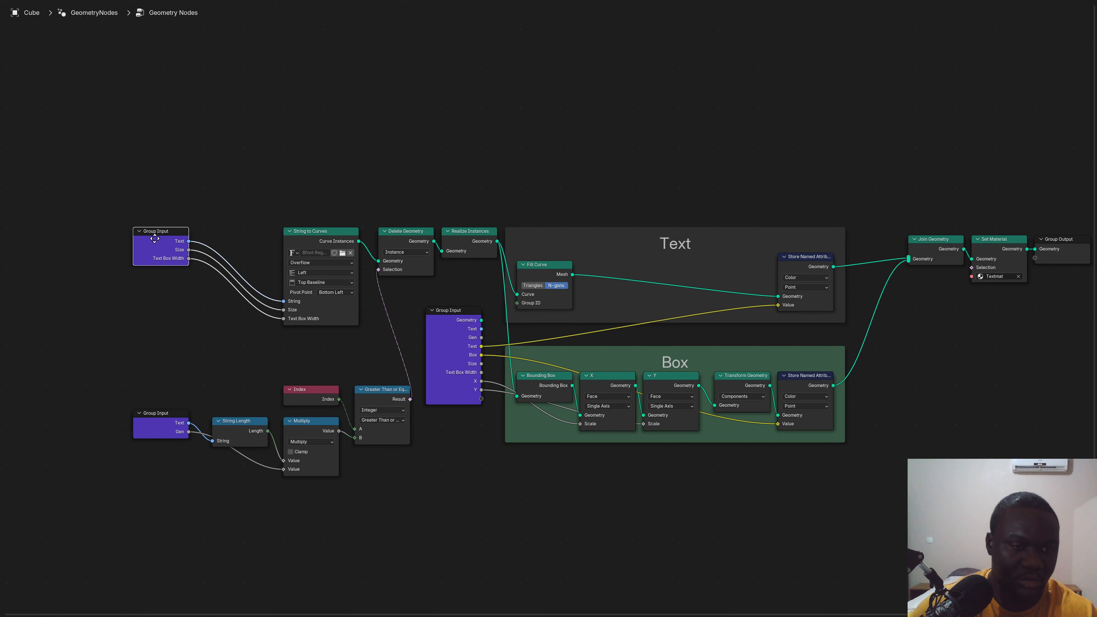
pyautogui.moveTo(541, 391); pyautogui.dragTo(439, 370, button='middle')
pyautogui.click(358, 324)
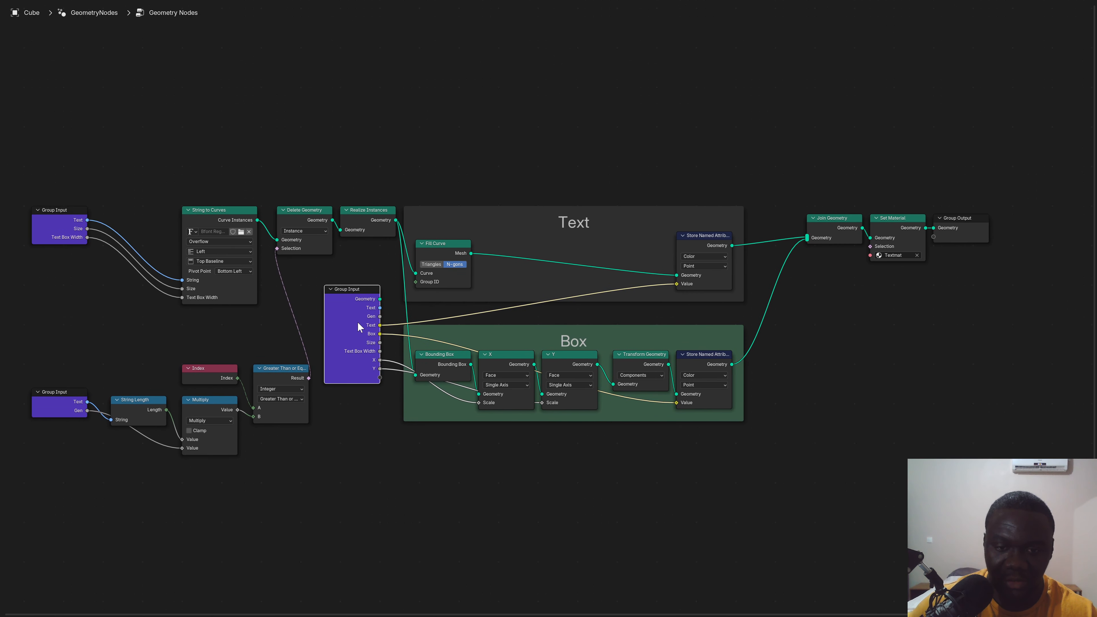
pyautogui.hotkey('ctrl', 'h')
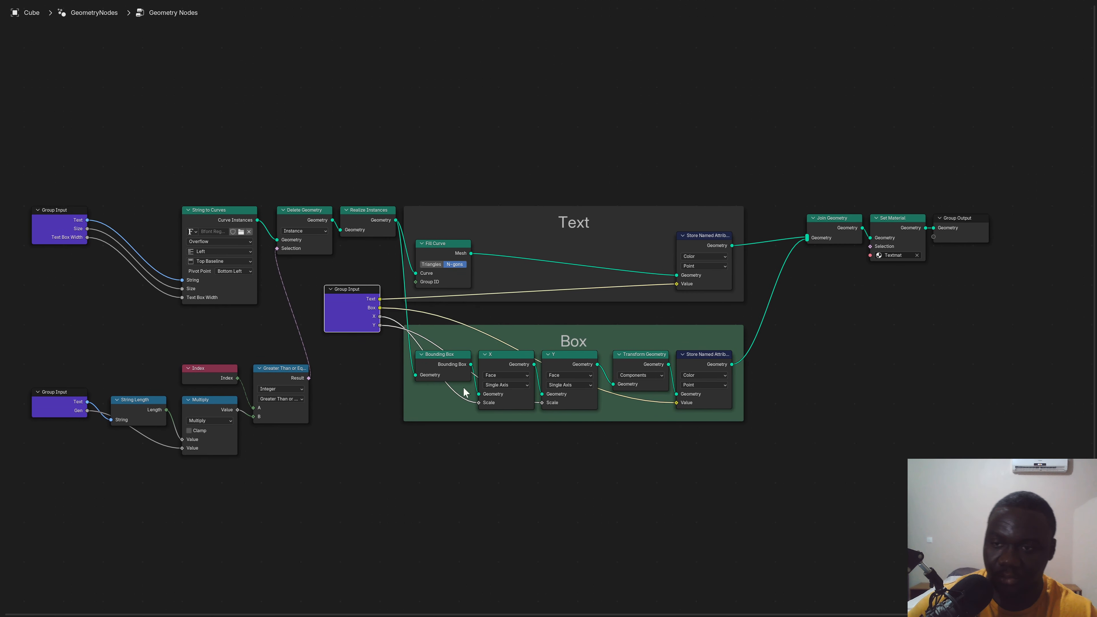
pyautogui.hotkey('ctrl', 'alt', 'space')
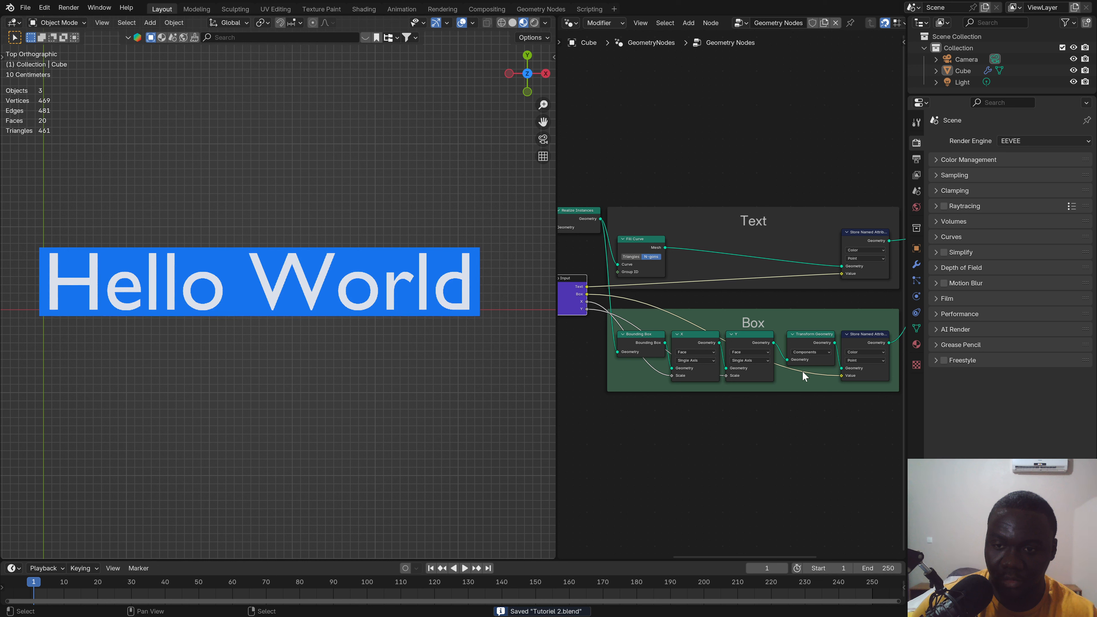
# Step: Load the Berlin Sans FB Bold font (BRLNSB.TTF) from the Windows fonts folder into the String to Curves node
pyautogui.scroll(-4, 688, 308)
pyautogui.moveTo(649, 340); pyautogui.dragTo(704, 332, button='middle')
pyautogui.scroll(3, 723, 307)
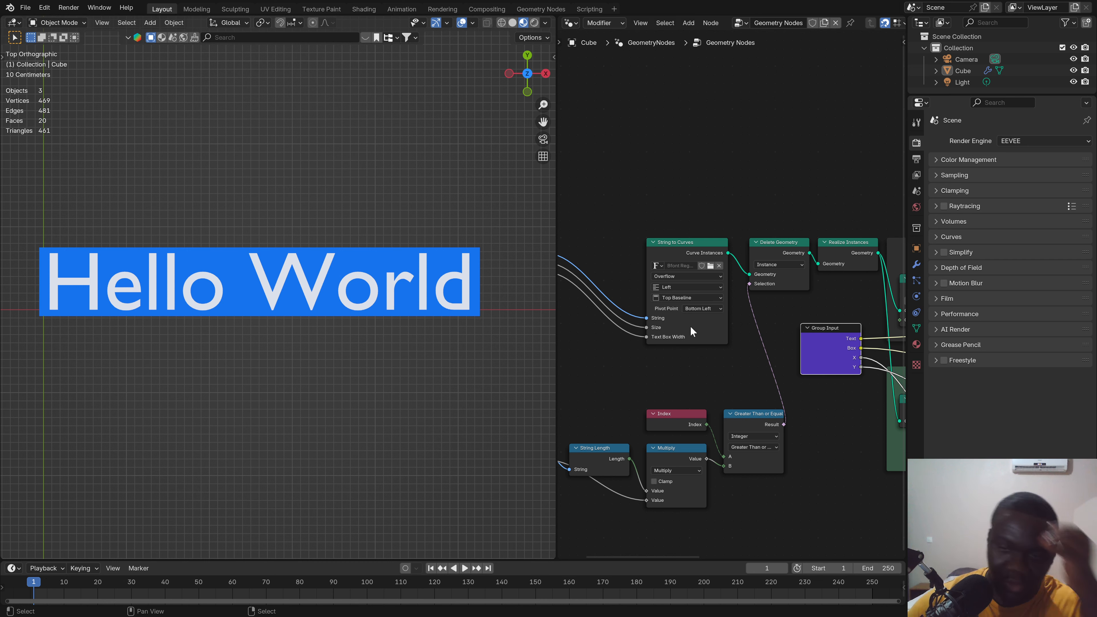
pyautogui.scroll(1, 701, 283)
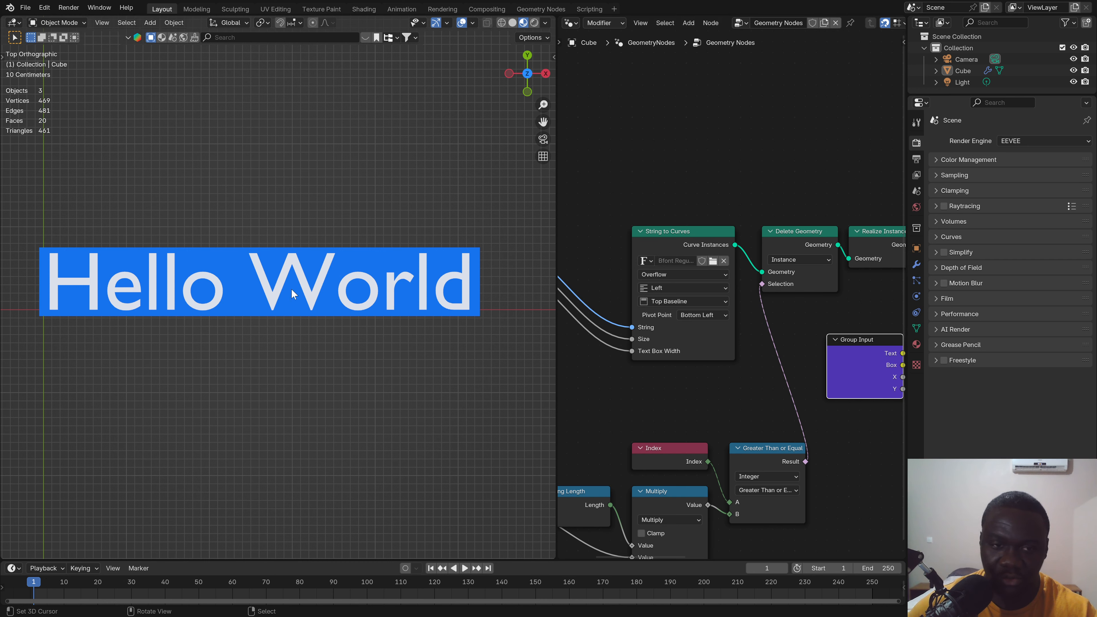
pyautogui.click(713, 260)
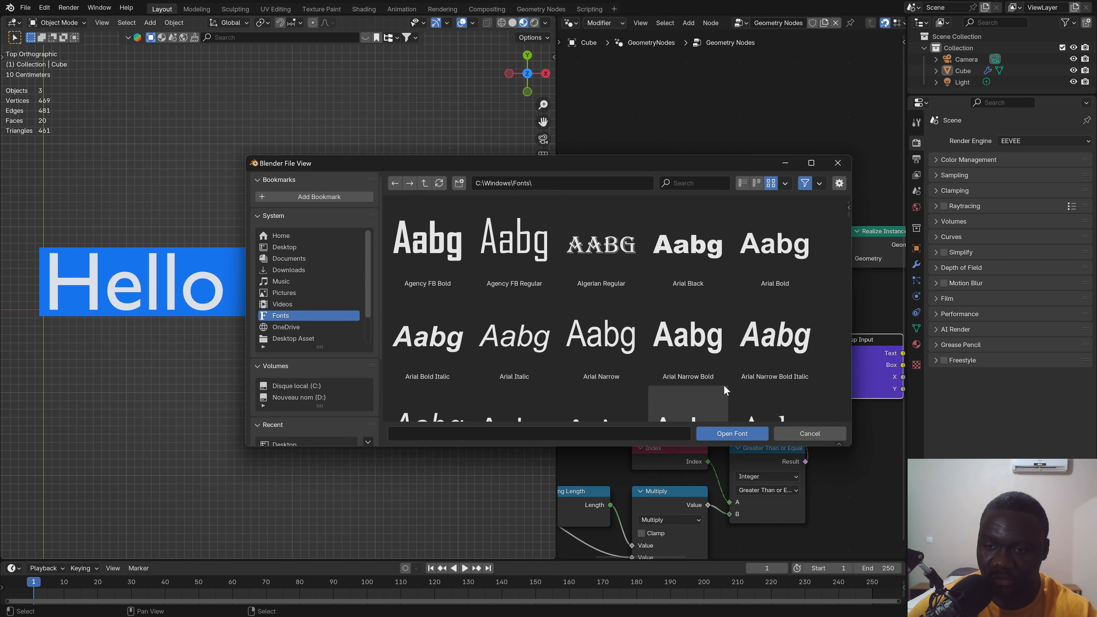
pyautogui.scroll(-5, 795, 352)
pyautogui.click(774, 392)
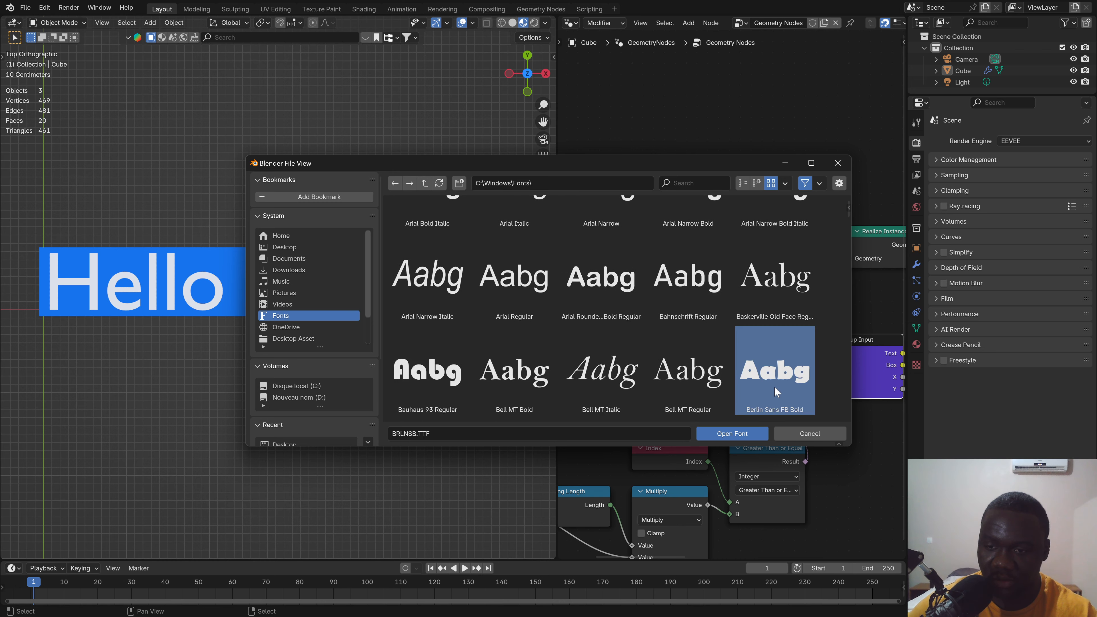
pyautogui.click(744, 434)
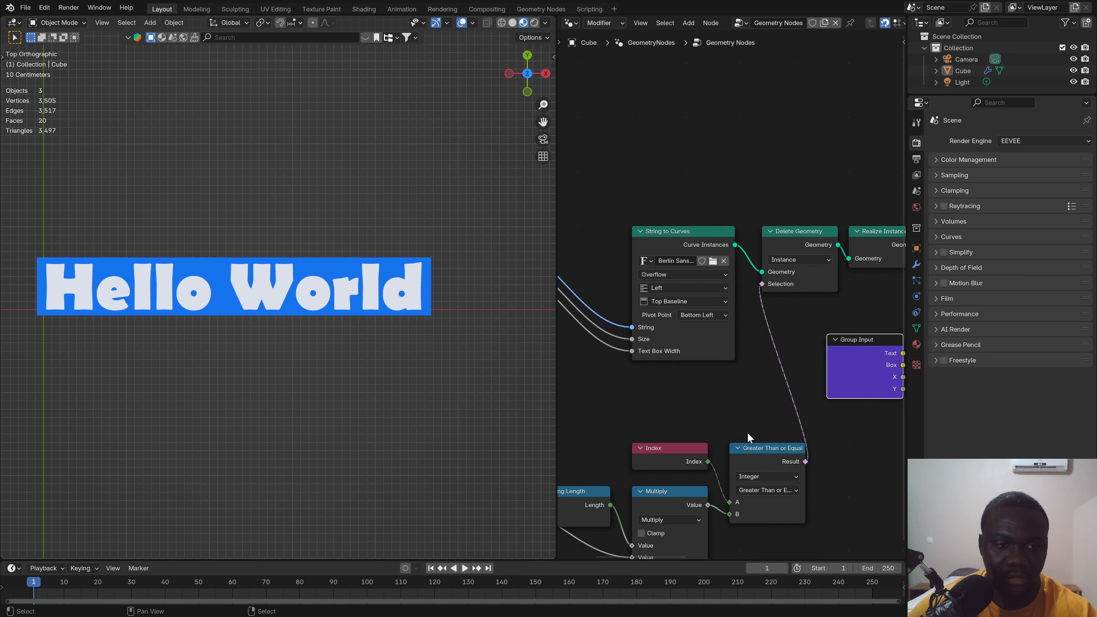
pyautogui.click(713, 260)
pyautogui.click(829, 439)
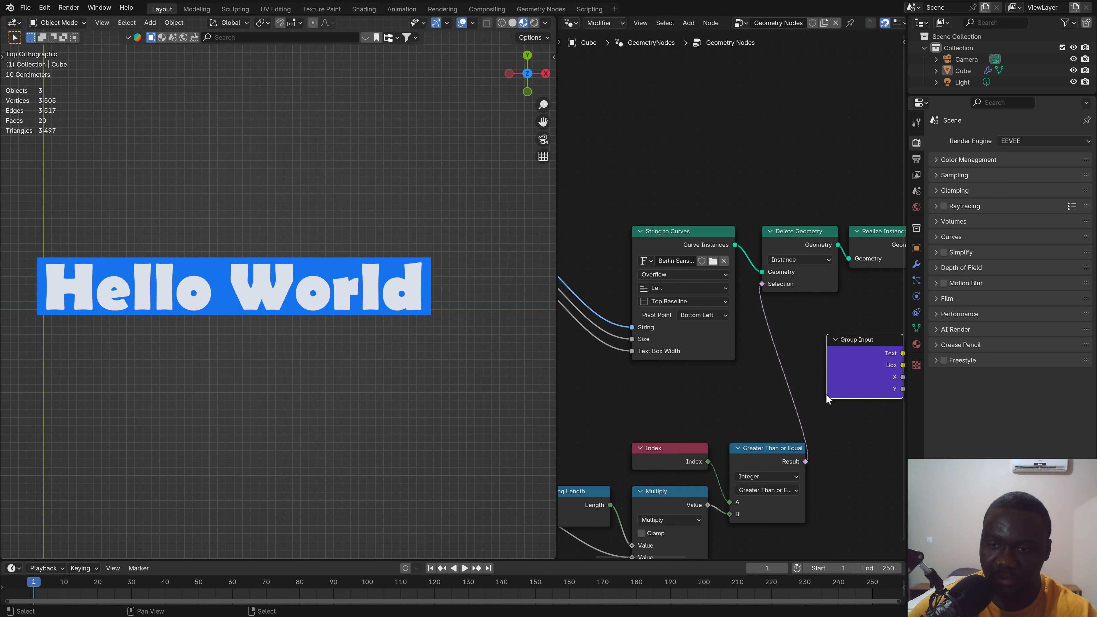
# Step: Duplicate the Group Input node near the Join Geometry node and show all of its hidden sockets
pyautogui.scroll(-4, 824, 391)
pyautogui.moveTo(796, 366); pyautogui.dragTo(815, 299, button='middle')
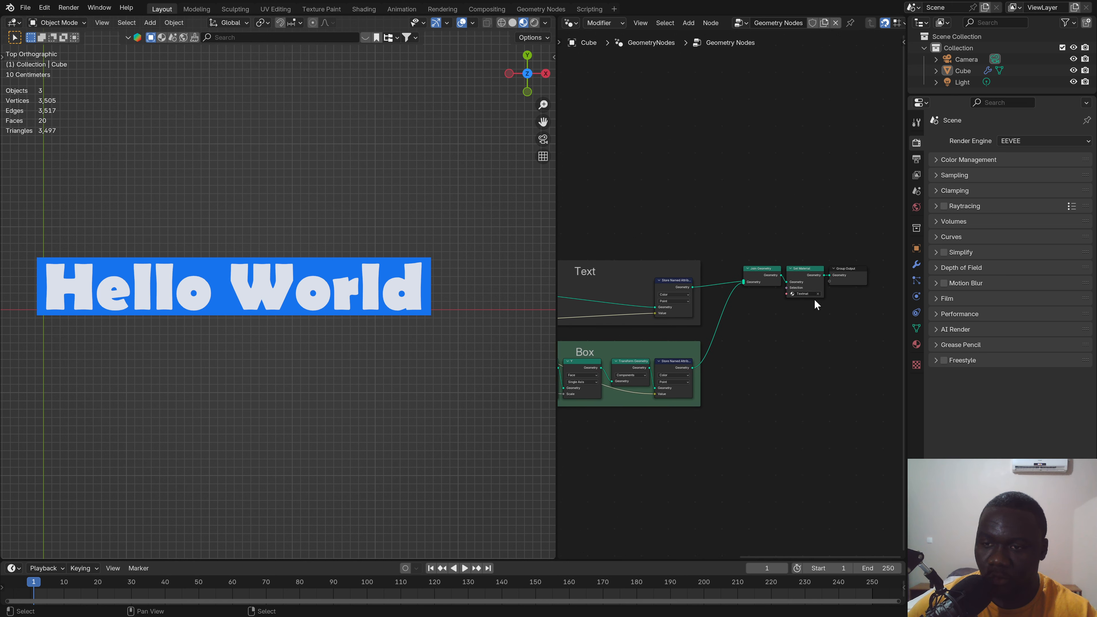
pyautogui.scroll(3, 815, 300)
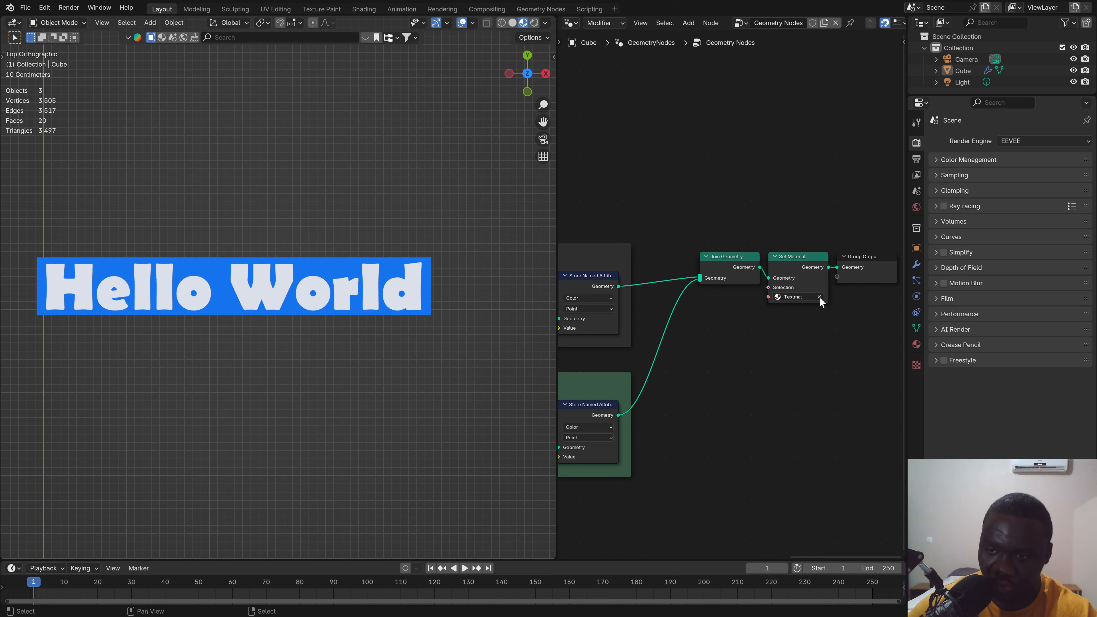
pyautogui.scroll(-5, 709, 351)
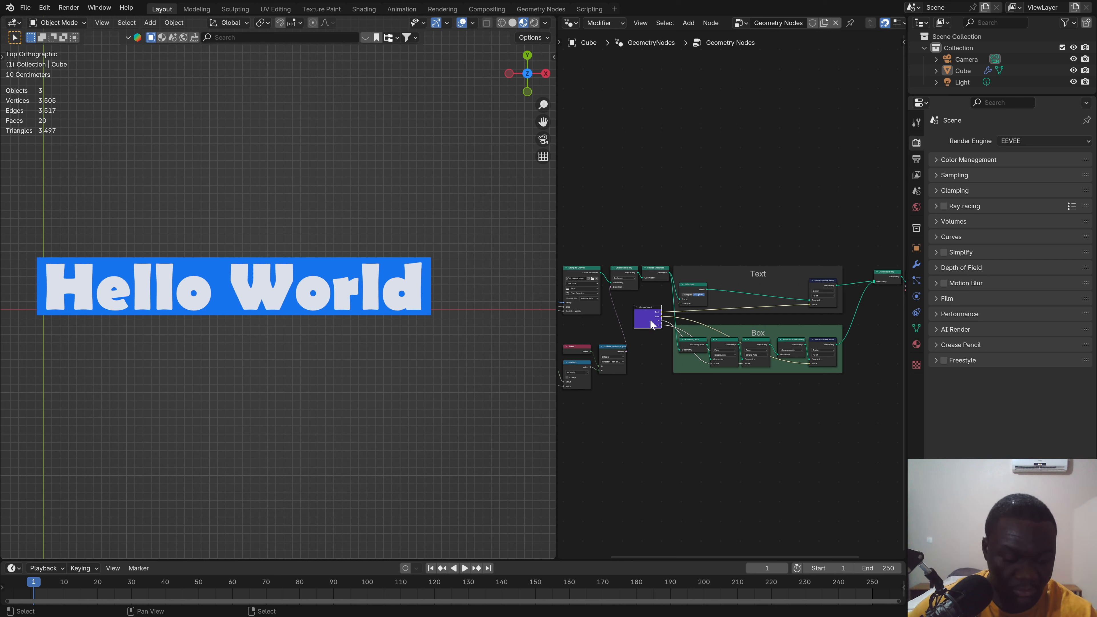
pyautogui.hotkey('shift', 'd')
pyautogui.click(850, 239)
pyautogui.moveTo(850, 240); pyautogui.dragTo(726, 282, button='middle')
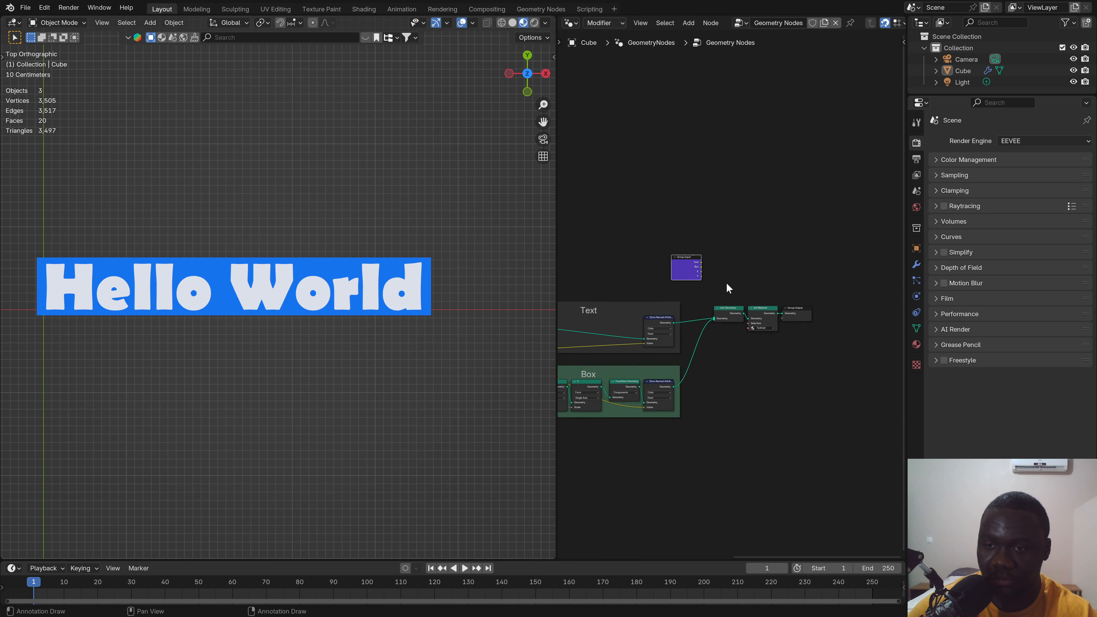
pyautogui.scroll(3, 717, 281)
pyautogui.hotkey('ctrl', 'h')
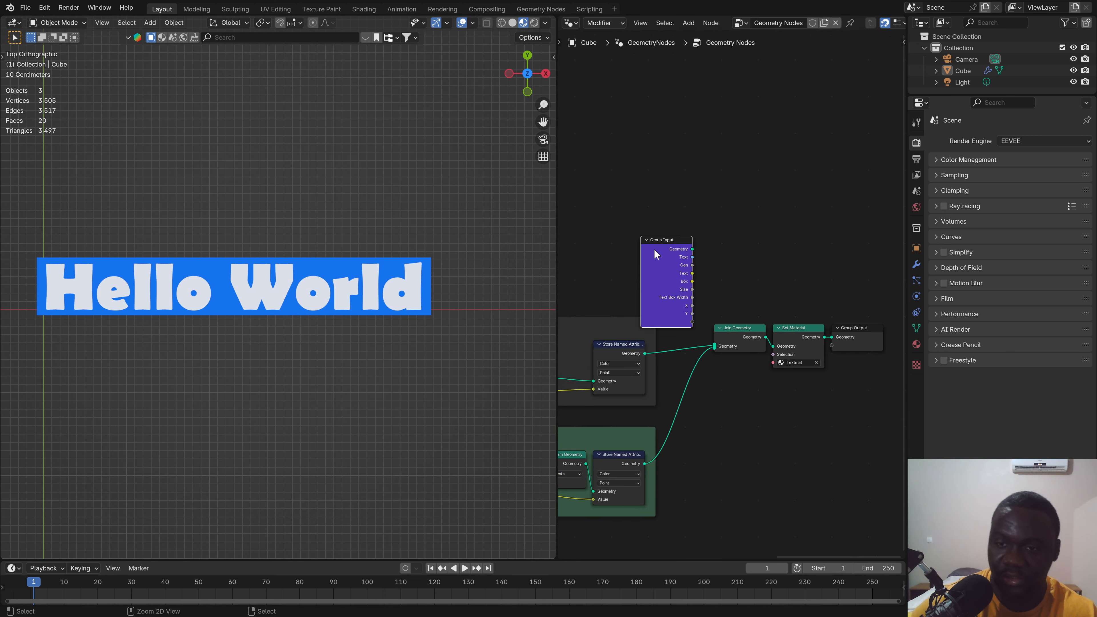
# Step: Clear the material on the Set Material node and expose its Material socket as a group input
pyautogui.scroll(2, 739, 356)
pyautogui.click(845, 364)
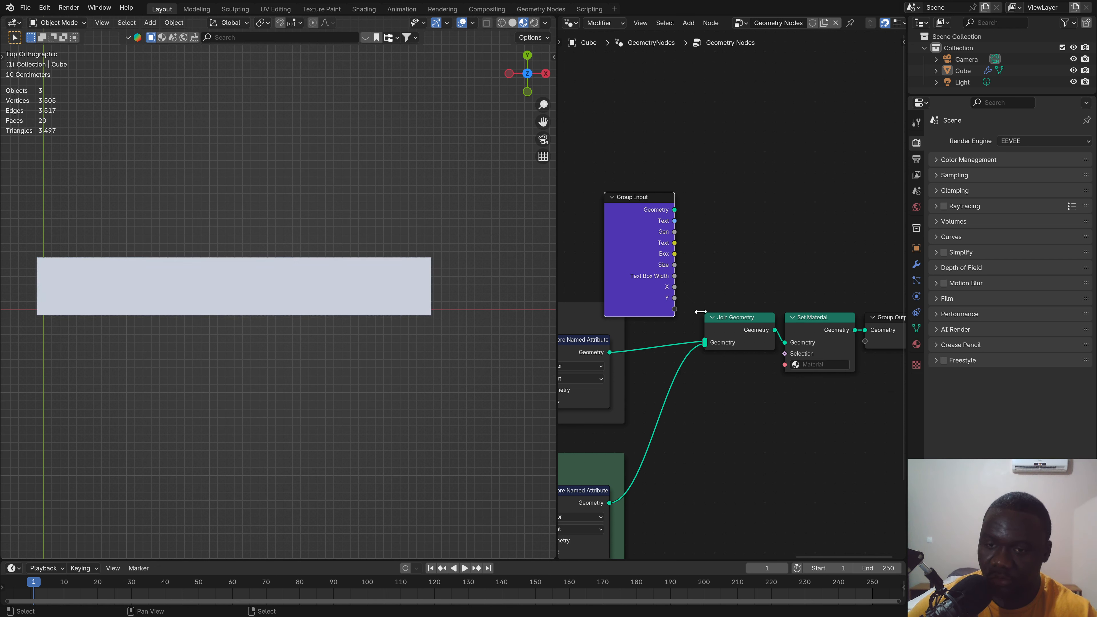
pyautogui.moveTo(674, 310); pyautogui.dragTo(788, 363)
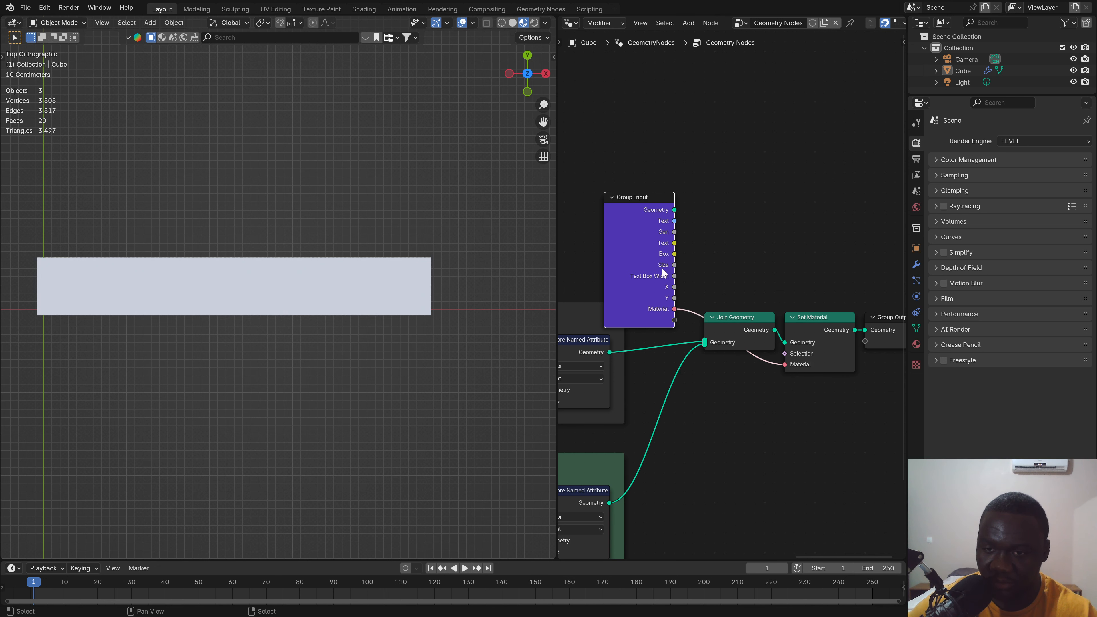
# Step: Show the Material group input's settings and move the duplicated Group Input node up, clear of Join Geometry
pyautogui.press('n')
pyautogui.click(796, 200)
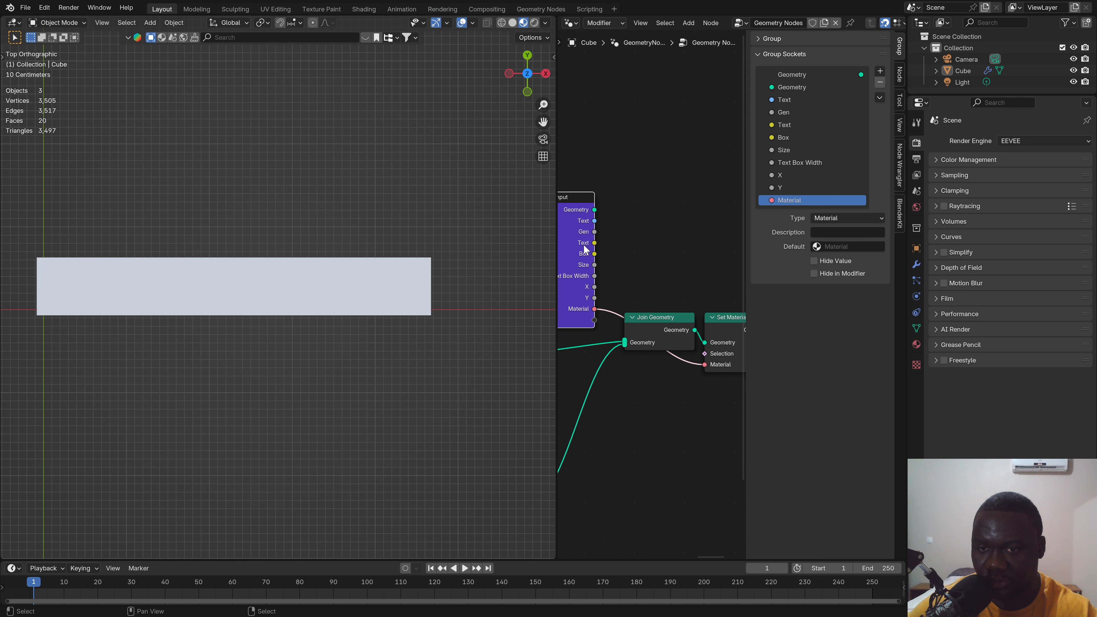
pyautogui.moveTo(582, 244); pyautogui.dragTo(674, 238, button='middle')
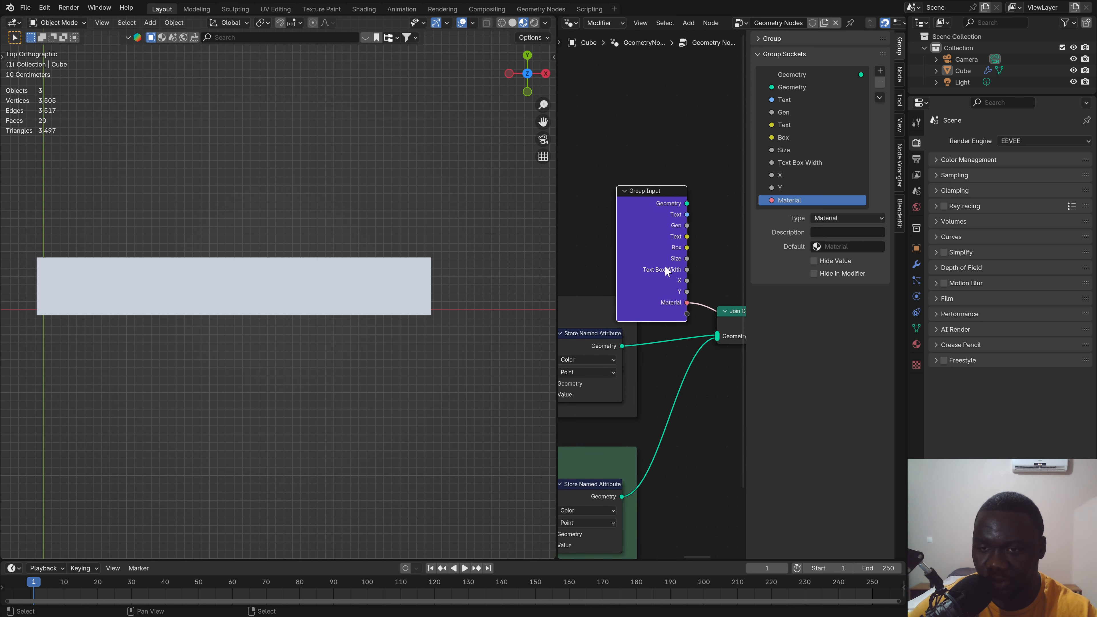
pyautogui.moveTo(665, 271); pyautogui.dragTo(694, 231)
pyautogui.moveTo(672, 241); pyautogui.dragTo(586, 241, button='middle')
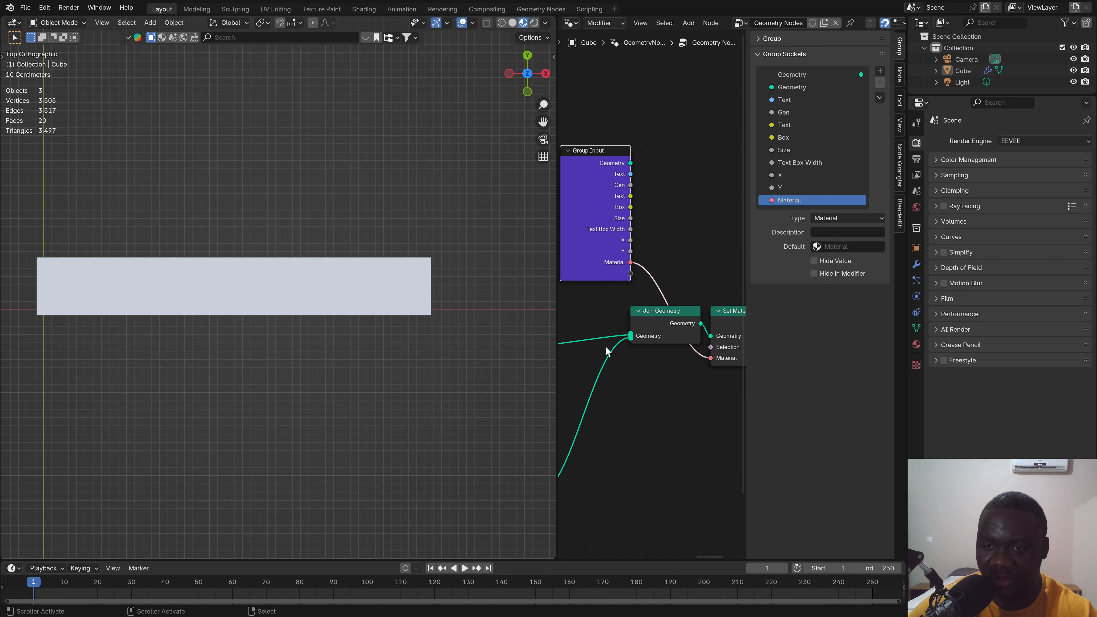
# Step: Assign Textmat as the Material in the cube's geometry nodes modifier and hide that input in the modifier
pyautogui.click(917, 264)
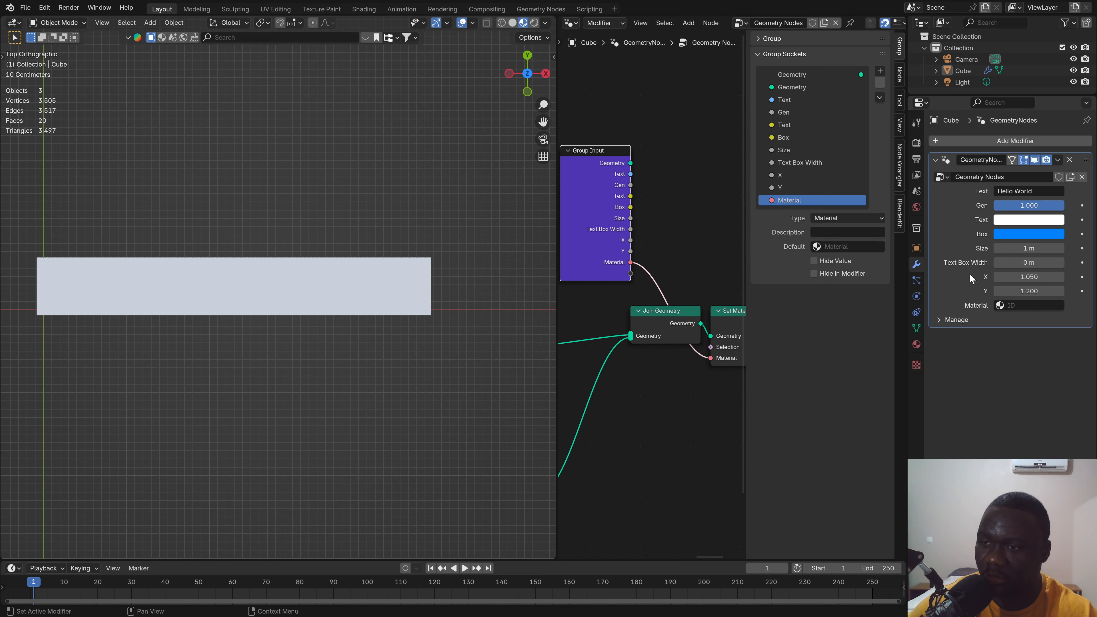
pyautogui.click(1006, 306)
pyautogui.click(1031, 334)
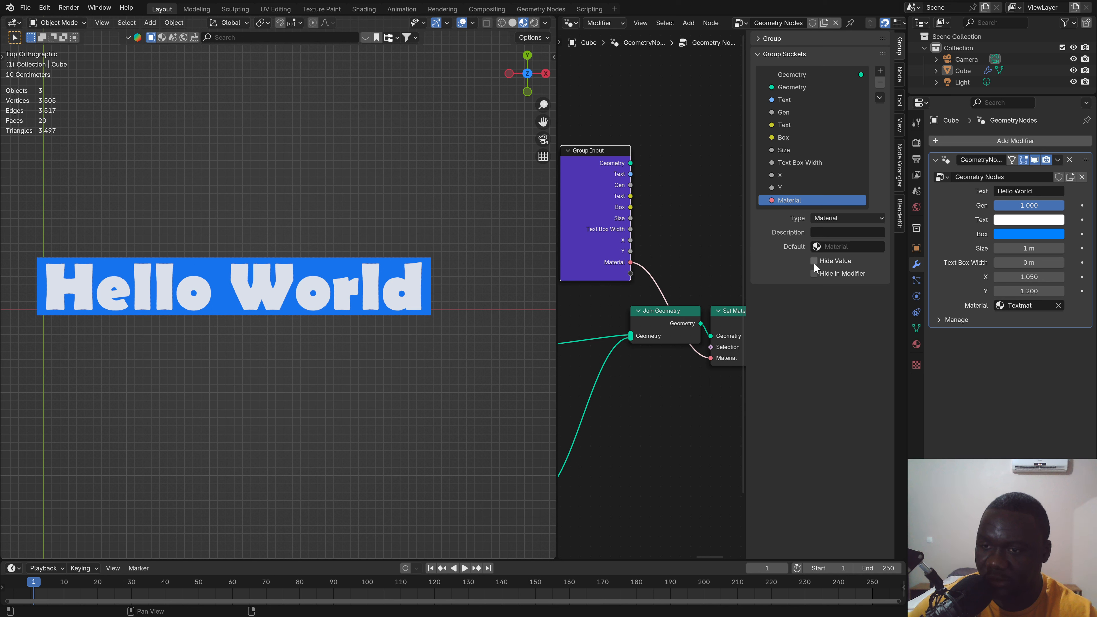
pyautogui.click(815, 274)
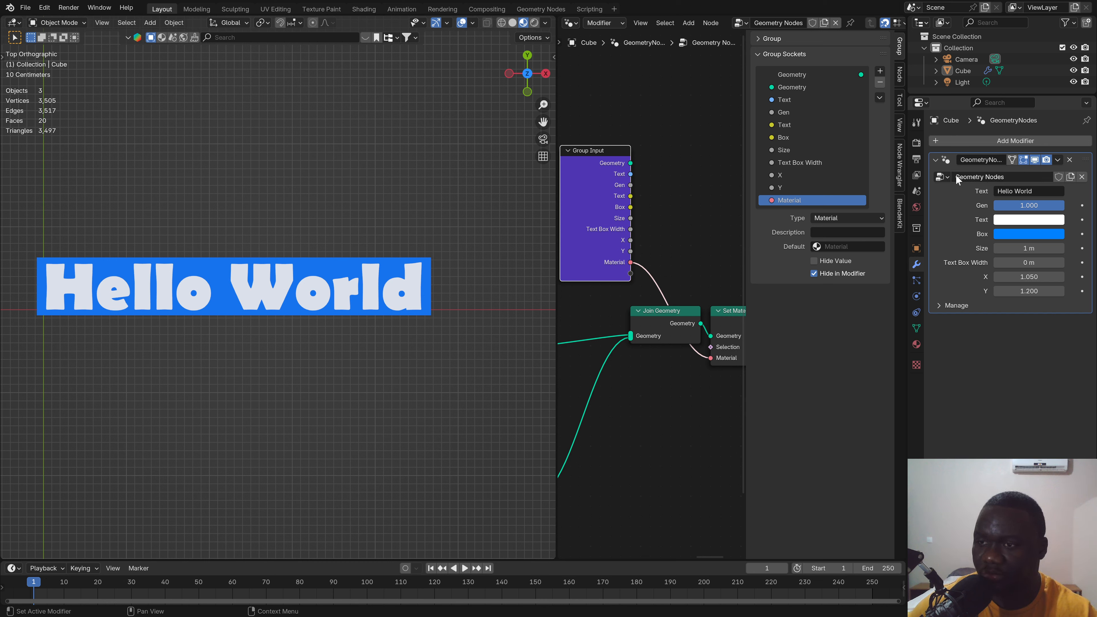
# Step: Rename the node group to GeoText and the modifier to Text
pyautogui.click(965, 180)
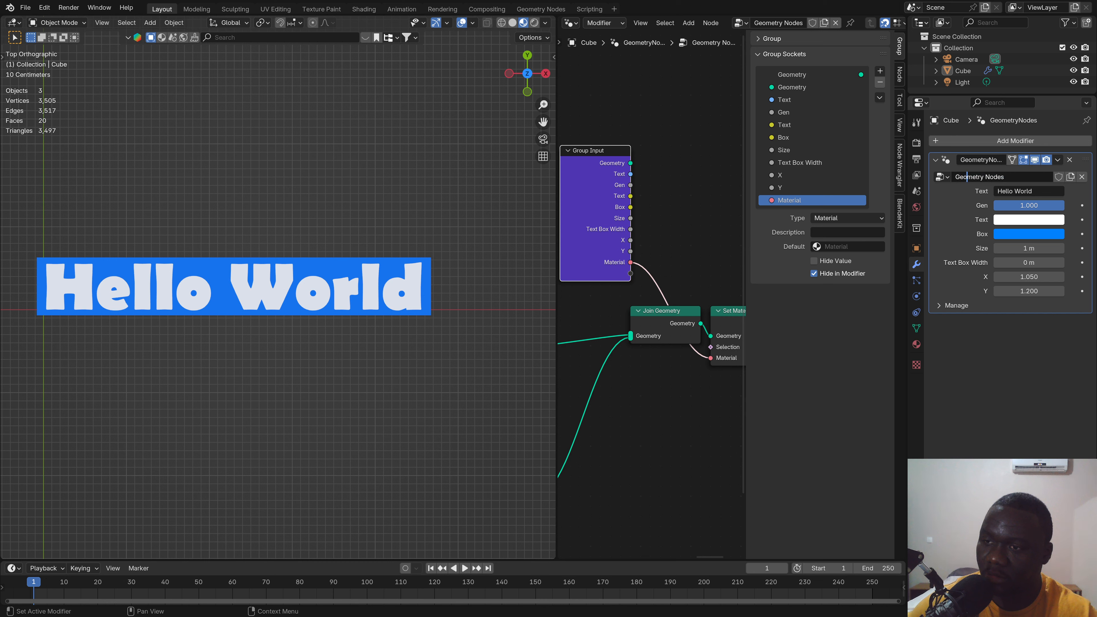
pyautogui.moveTo(967, 178); pyautogui.dragTo(1005, 177)
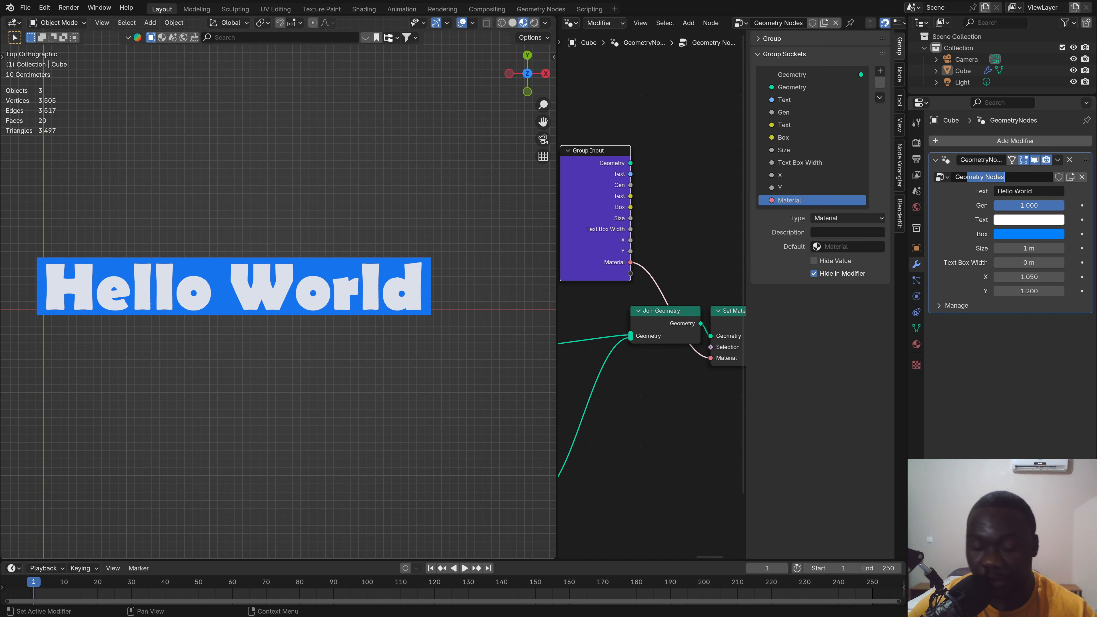
pyautogui.write('oText')
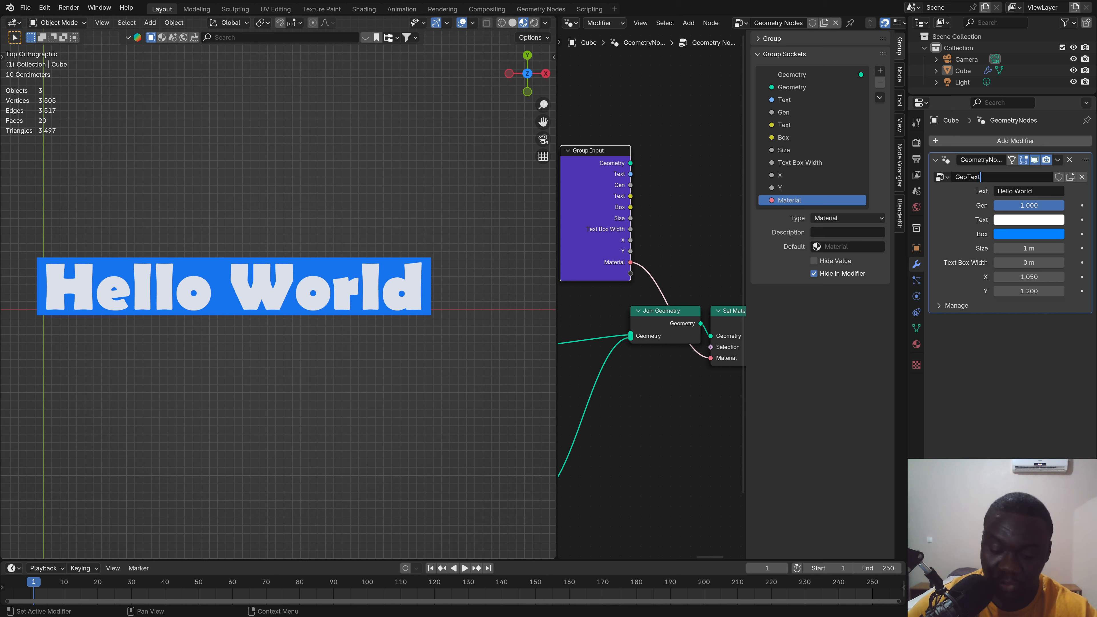
pyautogui.press('Return')
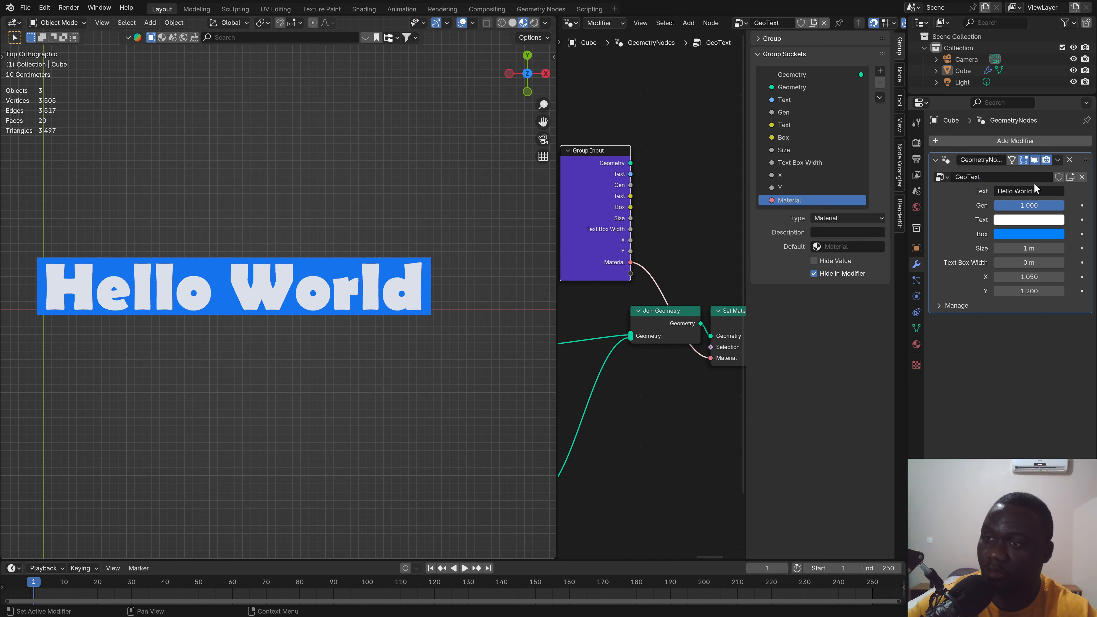
pyautogui.click(957, 157)
pyautogui.write('Text')
pyautogui.press('Return')
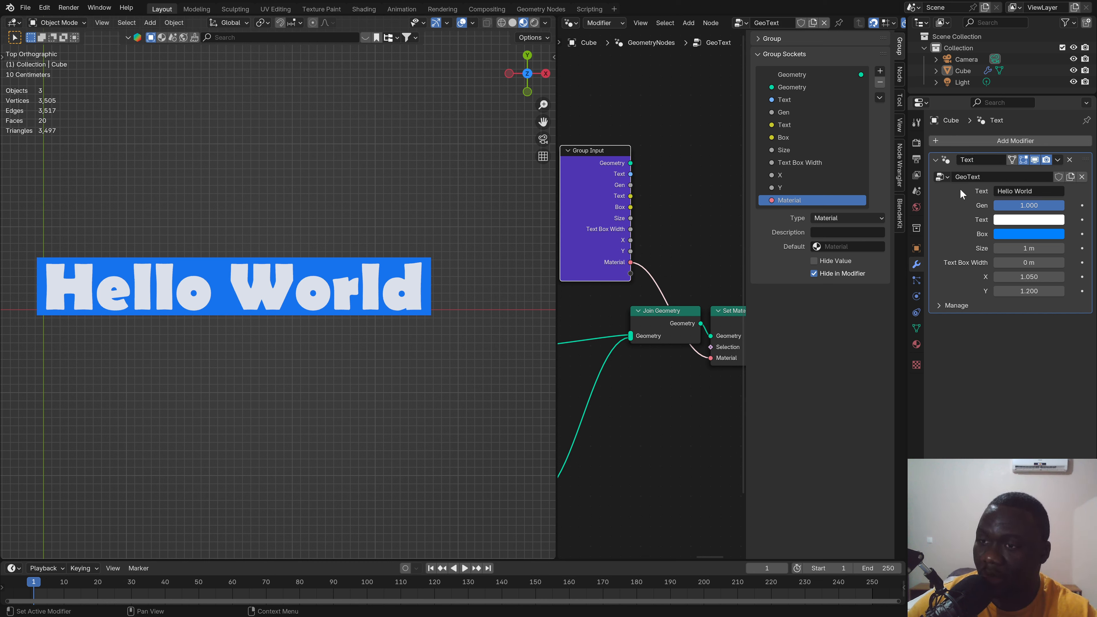
# Step: Hide the node group selector in the cube's Text modifier
pyautogui.click(1058, 161)
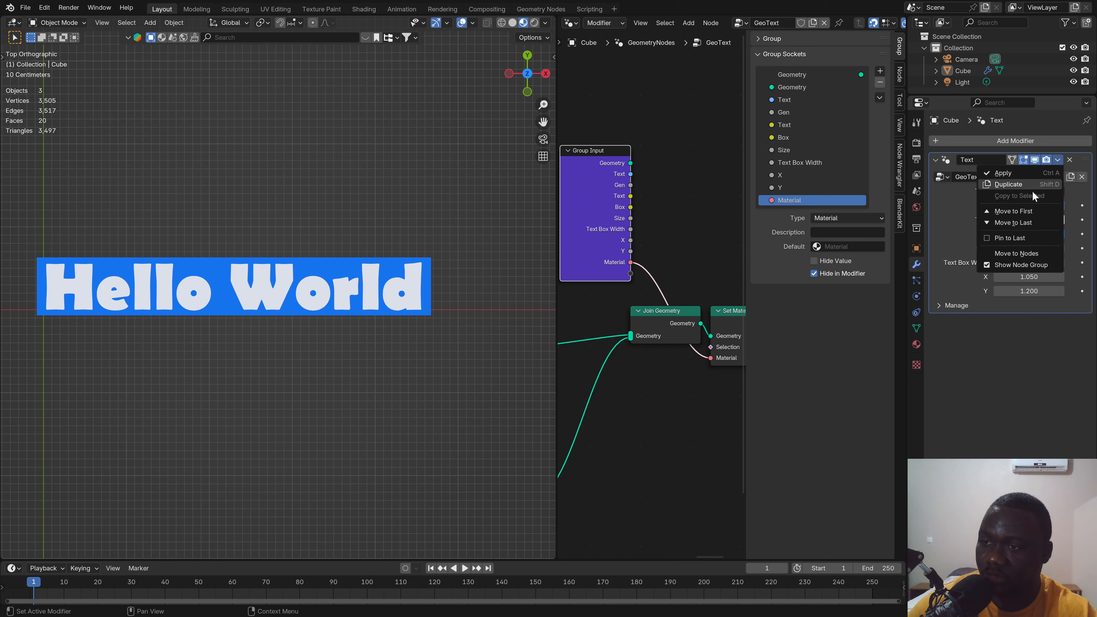
pyautogui.click(1018, 265)
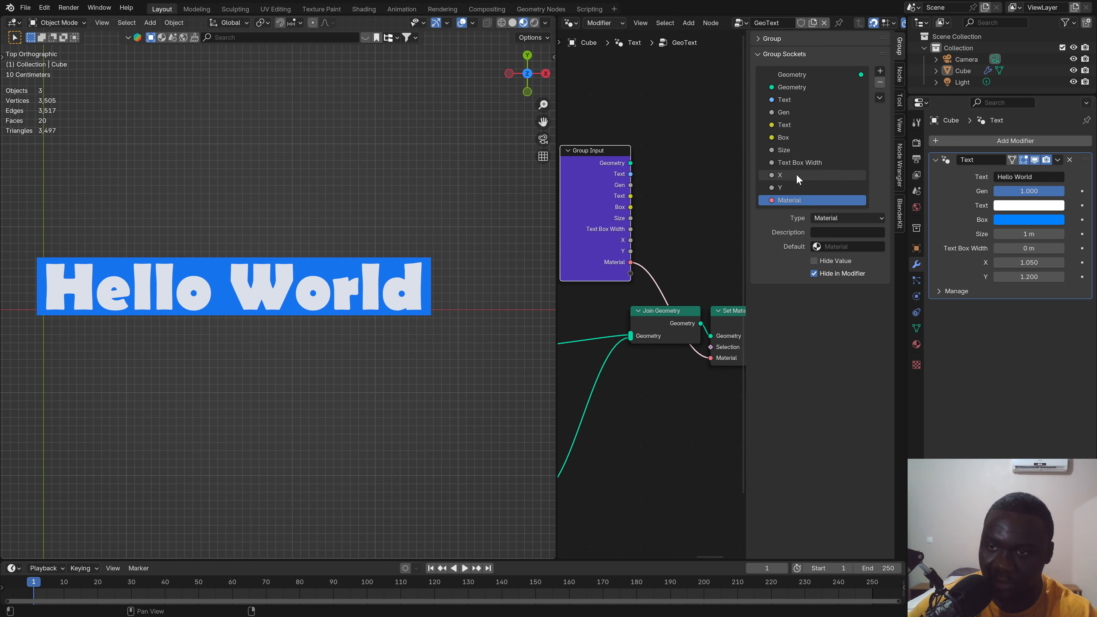
# Step: Move the Text Box Width group input below Y and save the file
pyautogui.moveTo(797, 163); pyautogui.dragTo(802, 186)
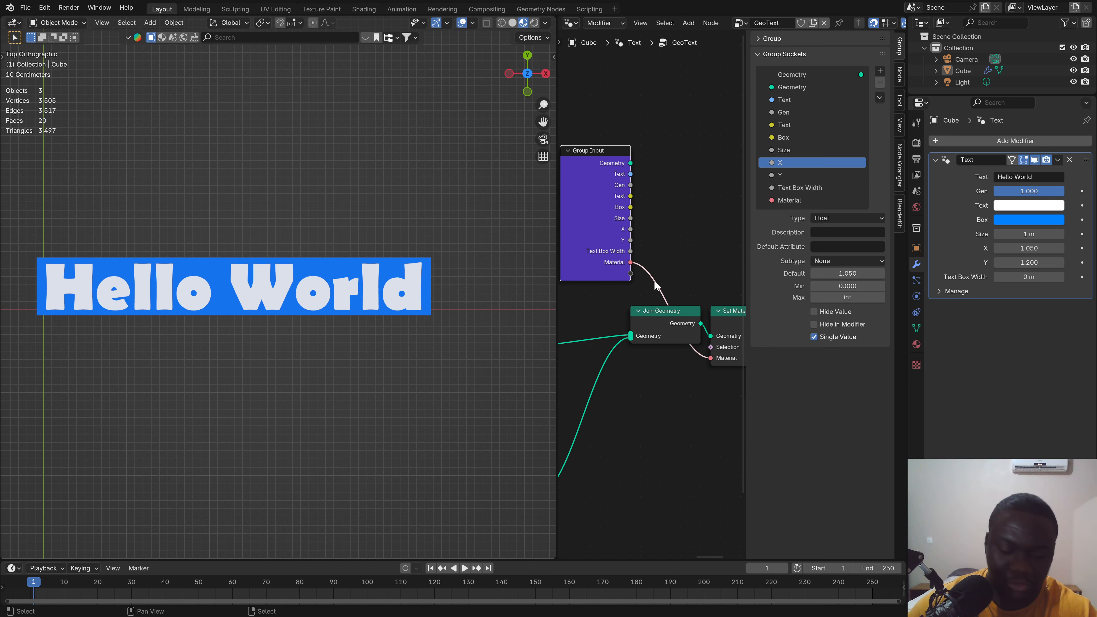
pyautogui.hotkey('ctrl', 's')
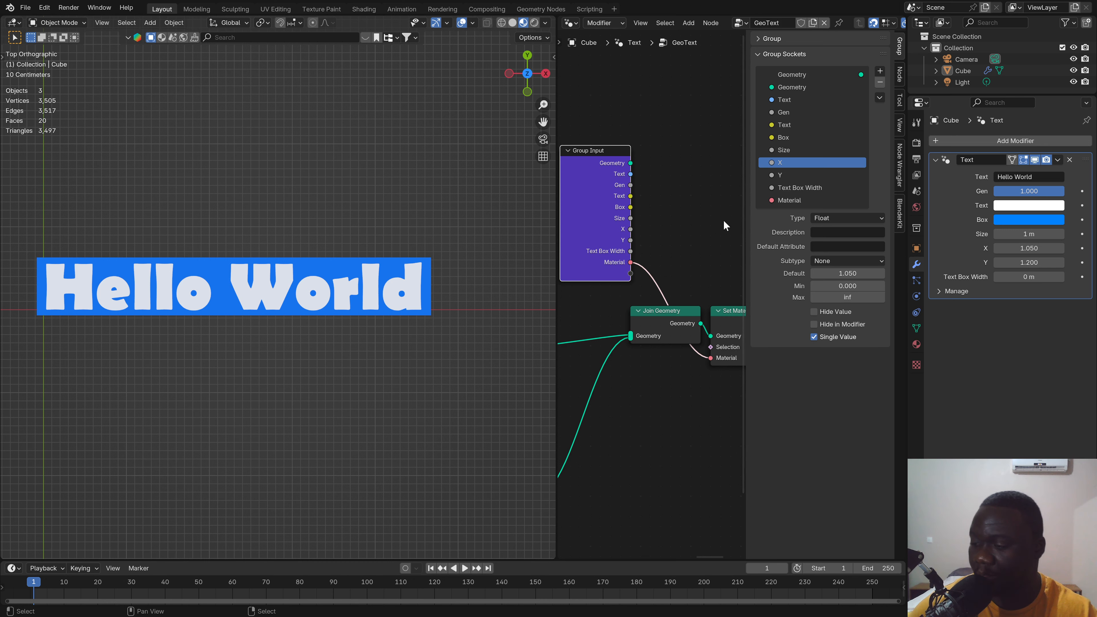
# Step: Move the Group Input node that feeds Set Material below Join Geometry and hide its unused sockets
pyautogui.press('n')
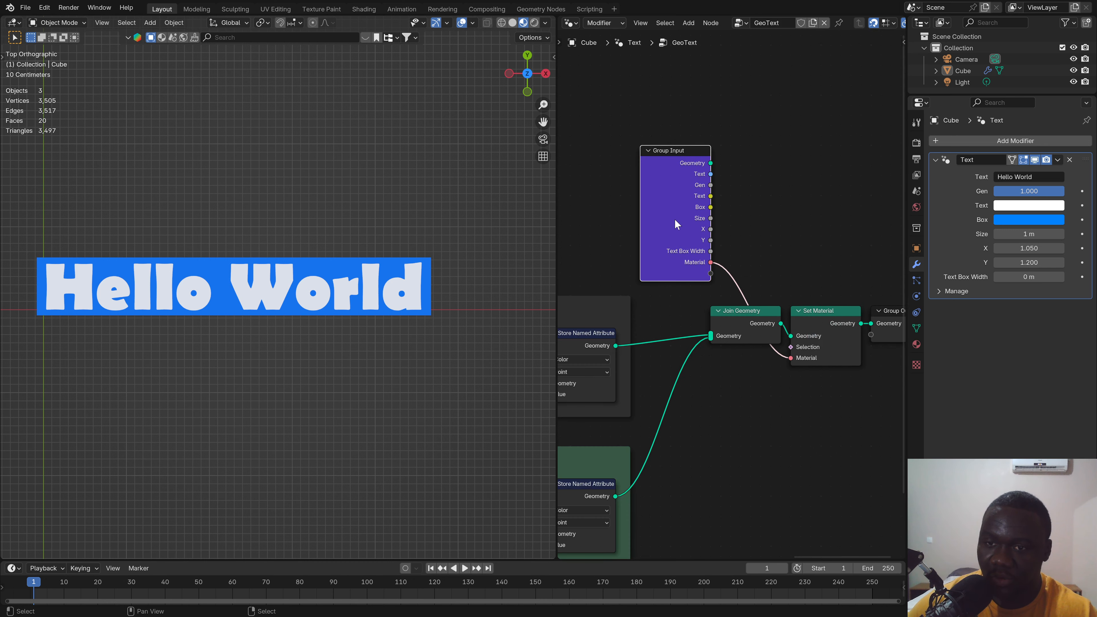
pyautogui.moveTo(671, 206); pyautogui.dragTo(731, 426)
pyautogui.moveTo(725, 382); pyautogui.dragTo(706, 289, button='middle')
pyautogui.moveTo(706, 287); pyautogui.dragTo(706, 358)
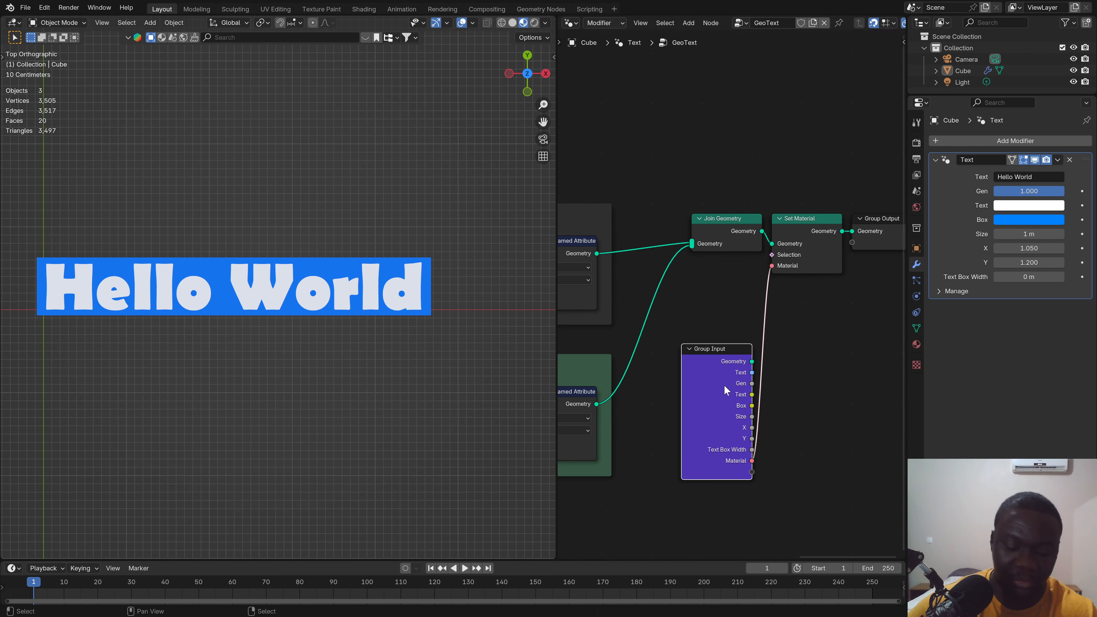
pyautogui.hotkey('ctrl', 'h')
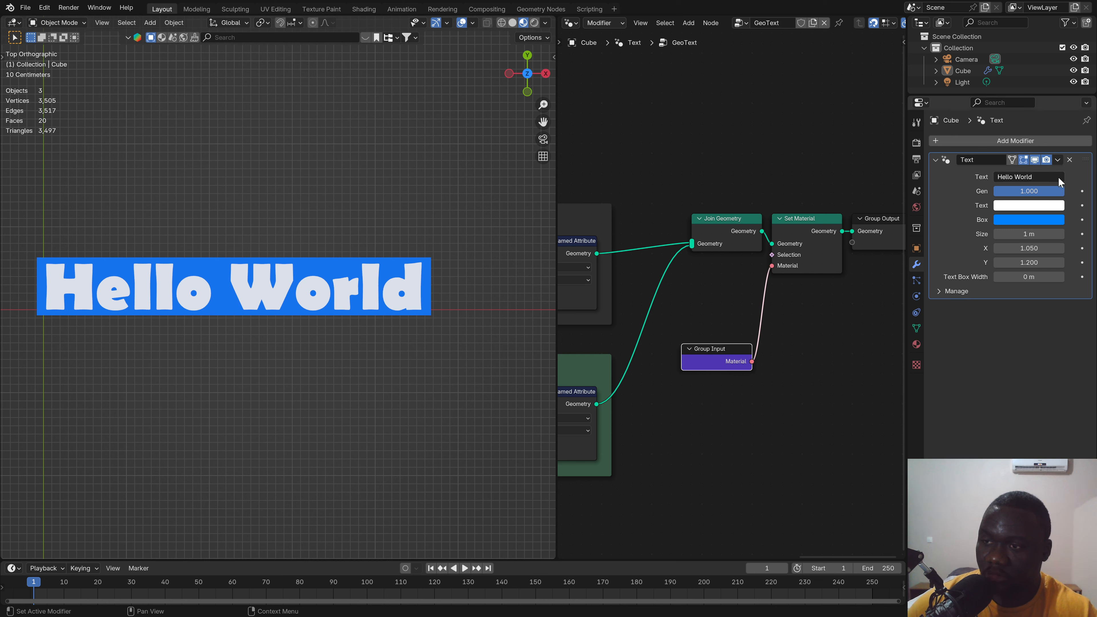
pyautogui.moveTo(1059, 190)
pyautogui.mouseDown()
pyautogui.moveTo(993, 191)
pyautogui.moveTo(1064, 191)
pyautogui.mouseUp()
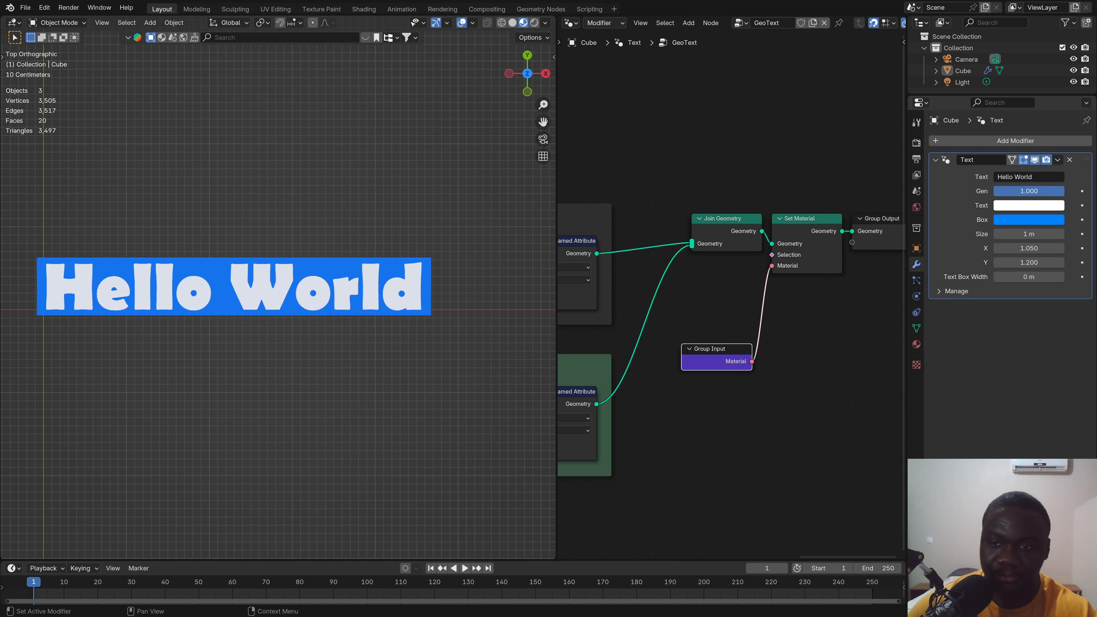
# Step: Insert an Extrude Mesh node between Set Material and Group Output, making room by moving Group Output away
pyautogui.scroll(-4, 691, 380)
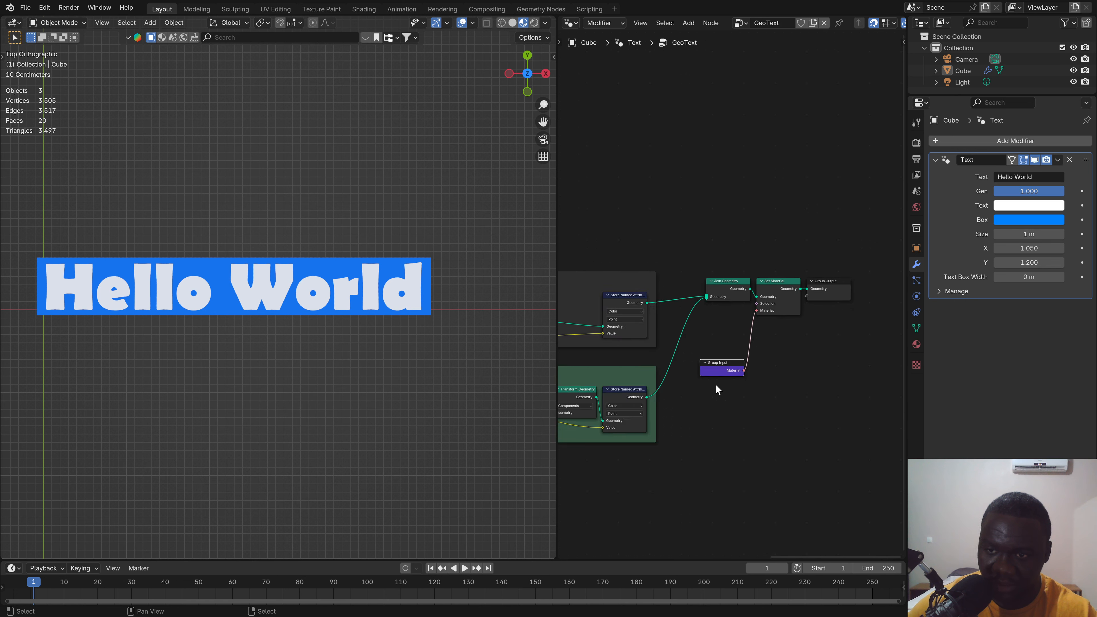
pyautogui.moveTo(659, 401); pyautogui.dragTo(674, 352, button='middle')
pyautogui.moveTo(167, 360); pyautogui.dragTo(286, 322, button='middle')
pyautogui.scroll(3, 260, 332)
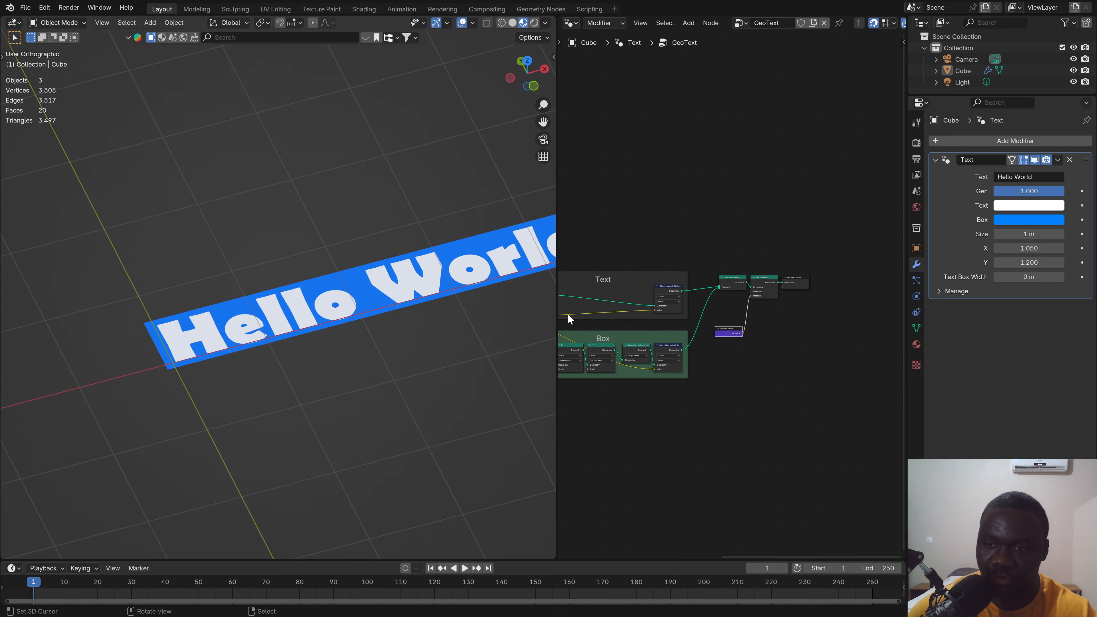
pyautogui.scroll(3, 789, 330)
pyautogui.moveTo(716, 305); pyautogui.dragTo(720, 366)
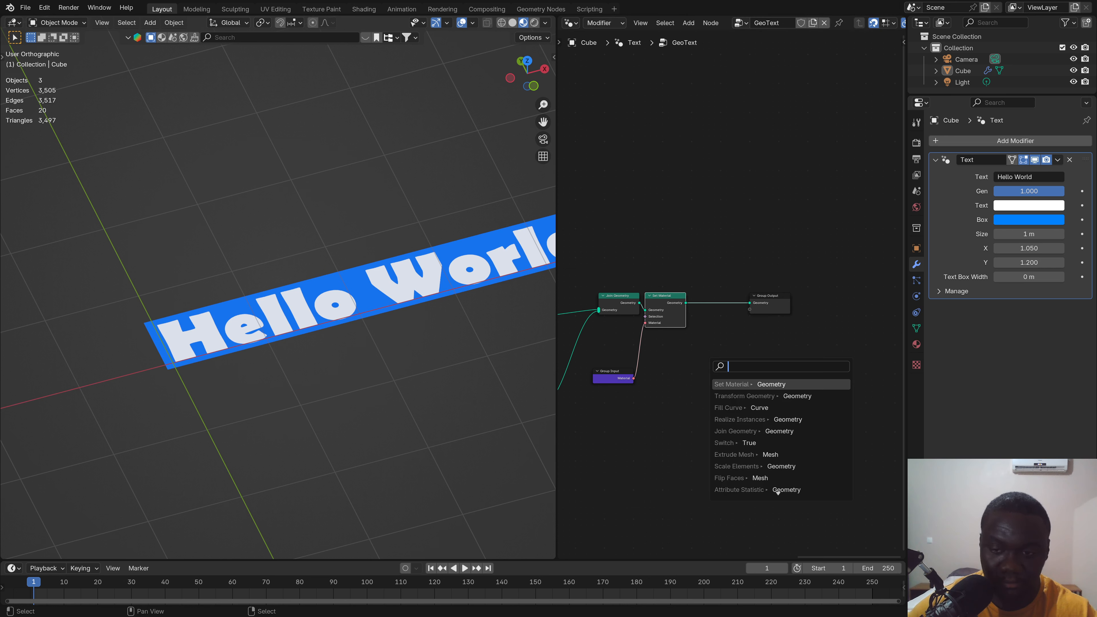
pyautogui.write('e')
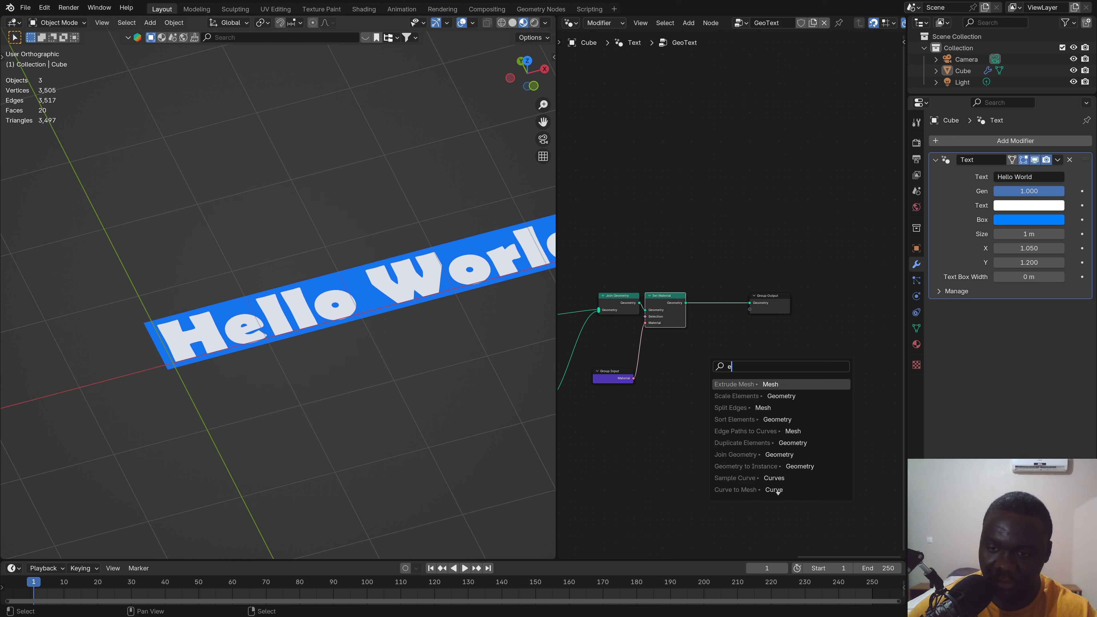
pyautogui.press('Return')
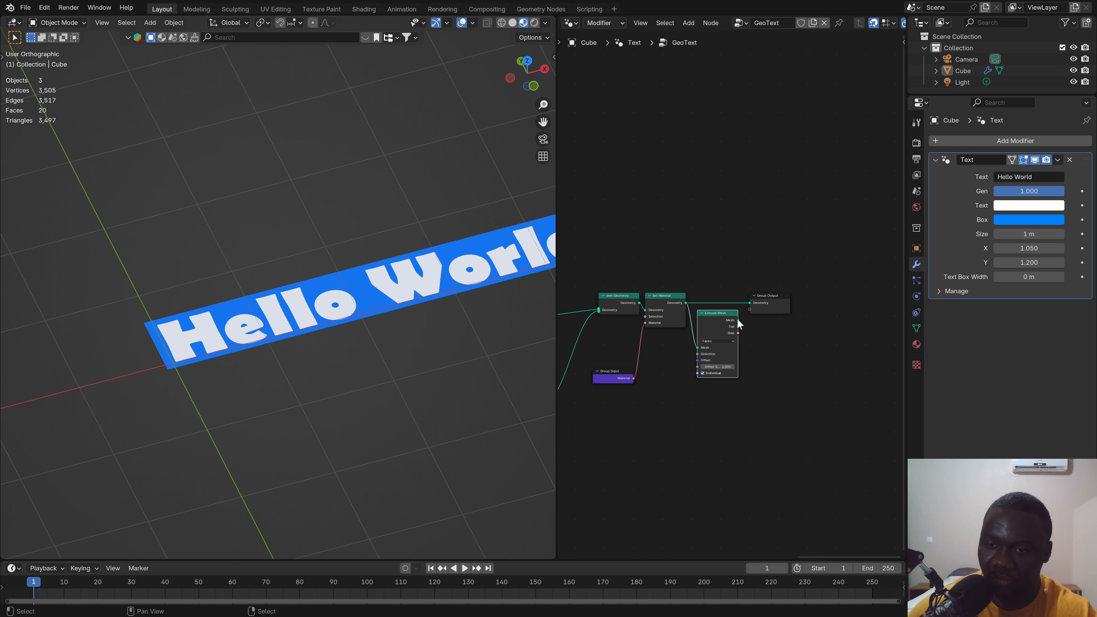
pyautogui.moveTo(739, 321); pyautogui.dragTo(750, 303)
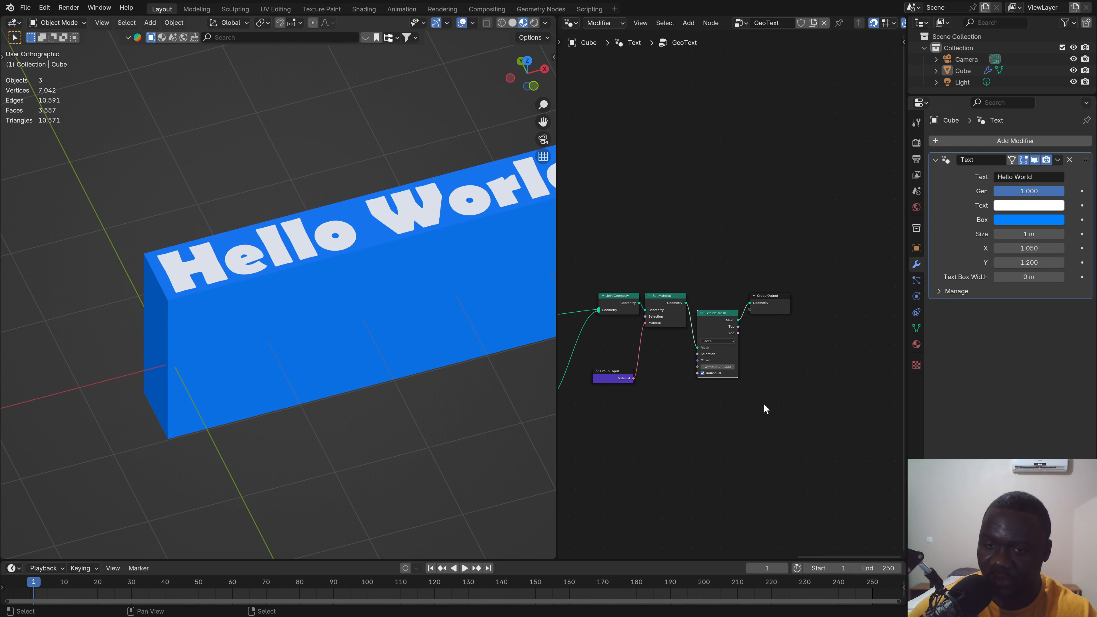
# Step: Turn off Individual on the Extrude Mesh node, comparing the extruded text and box with it on and off in wireframe
pyautogui.scroll(2, 717, 379)
pyautogui.click(696, 370)
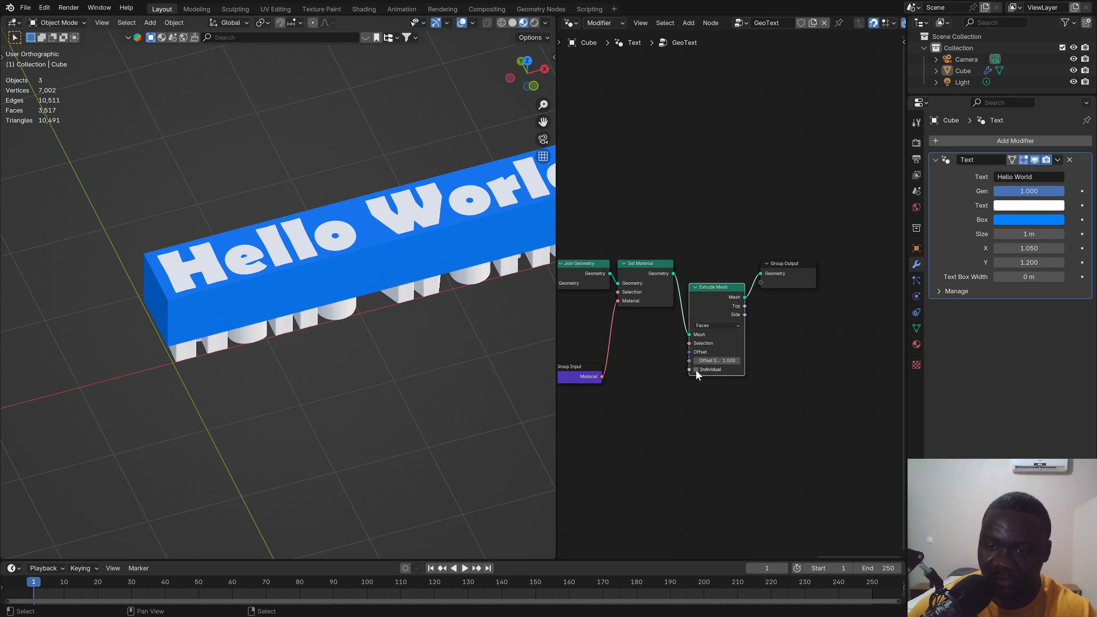
pyautogui.click(697, 370)
pyautogui.moveTo(299, 270); pyautogui.dragTo(255, 298, button='middle')
pyautogui.moveTo(729, 361)
pyautogui.mouseDown()
pyautogui.moveTo(700, 361)
pyautogui.moveTo(734, 361)
pyautogui.mouseUp()
pyautogui.click(502, 23)
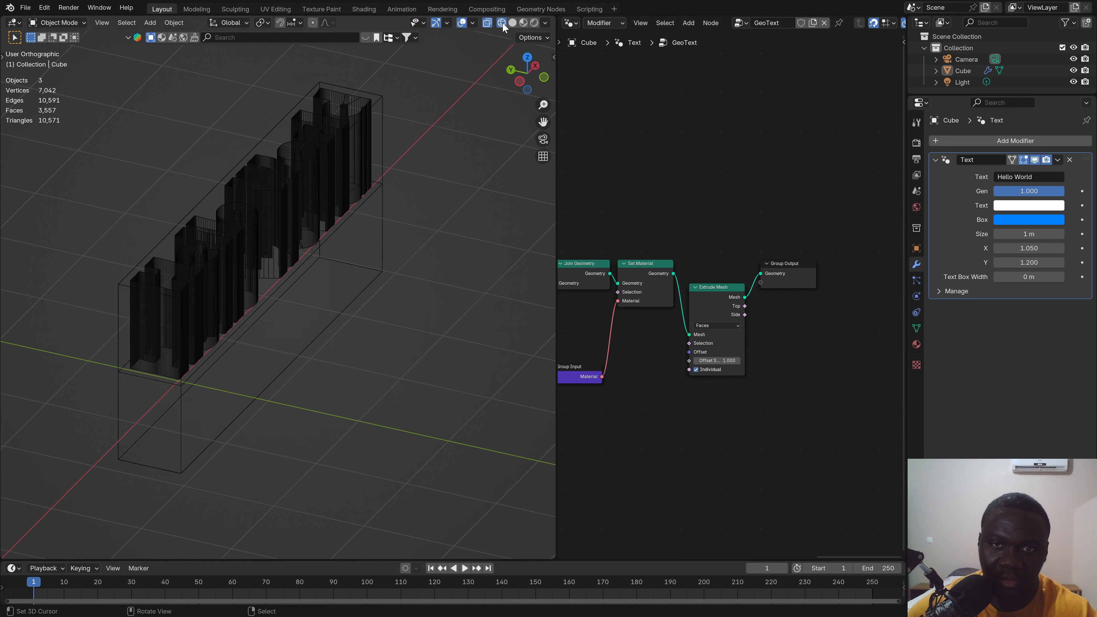
pyautogui.moveTo(236, 347); pyautogui.dragTo(279, 354, button='middle')
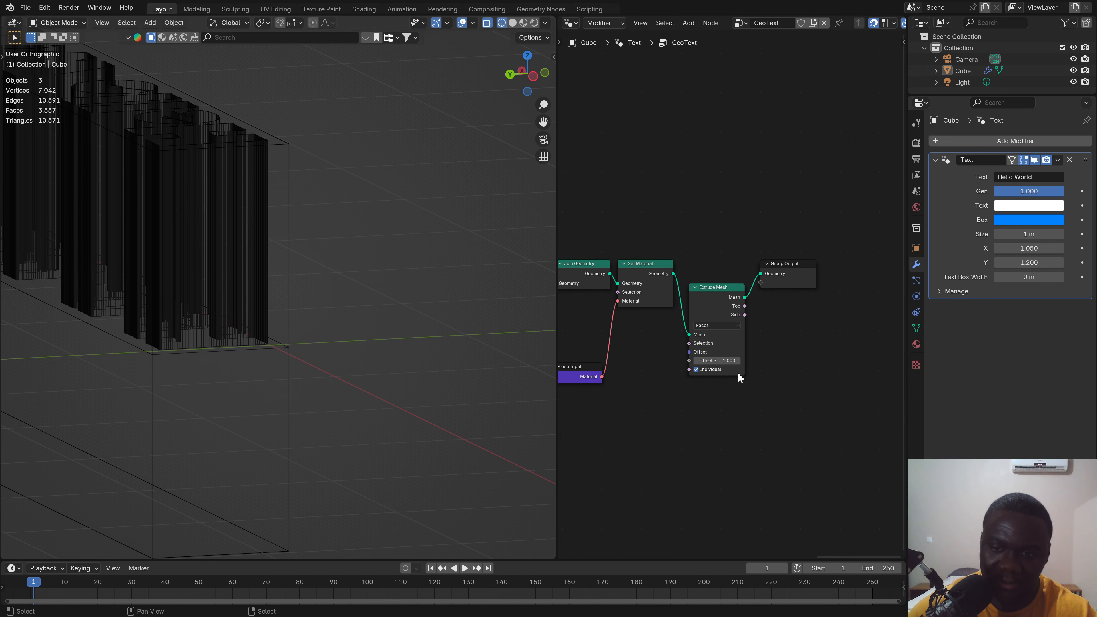
pyautogui.click(696, 369)
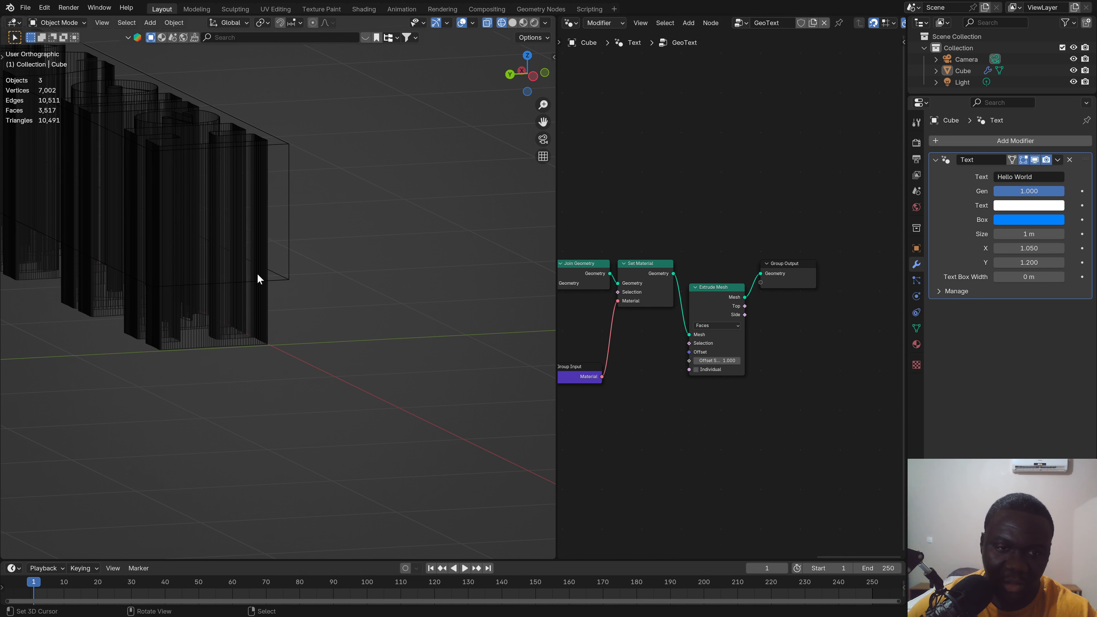
pyautogui.moveTo(257, 273); pyautogui.dragTo(234, 225, button='middle')
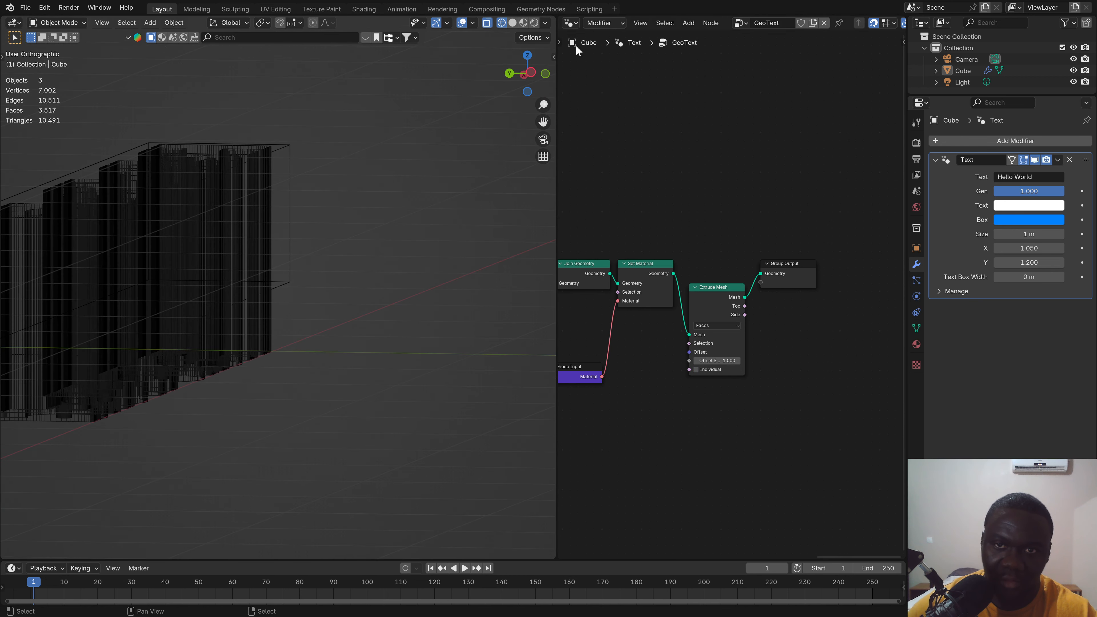
# Step: Inspect the extrusion's underside in solid shading and hide the unused Selection socket on the Set Material node
pyautogui.click(509, 23)
pyautogui.moveTo(358, 311)
pyautogui.mouseDown(button='middle')
pyautogui.moveTo(345, 317)
pyautogui.moveTo(401, 309)
pyautogui.mouseUp(button='middle')
pyautogui.scroll(3, 402, 309)
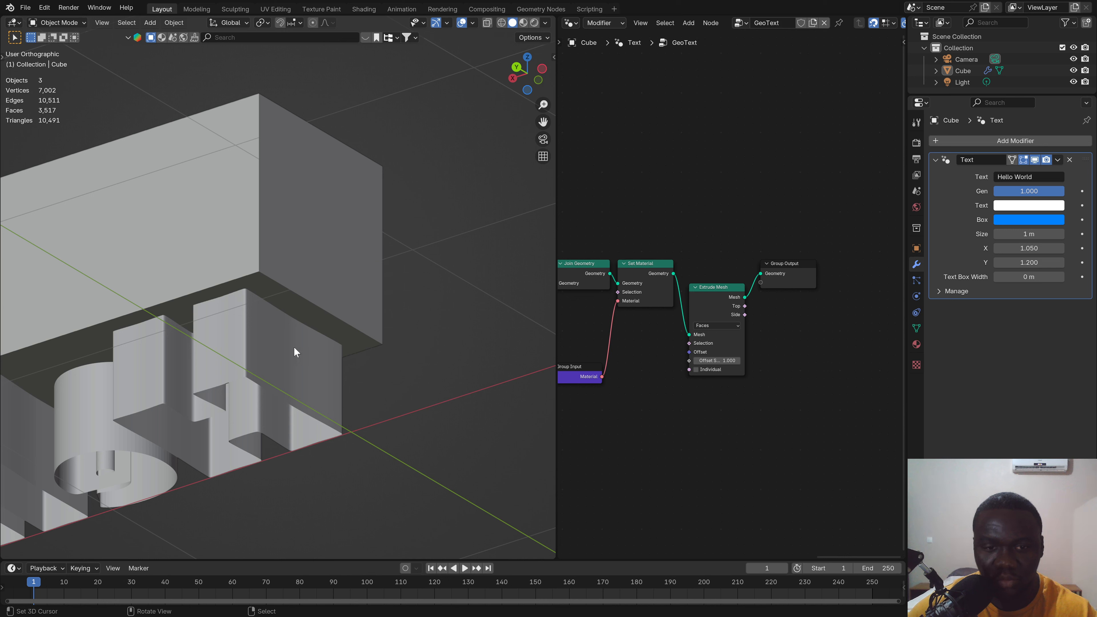
pyautogui.click(641, 287)
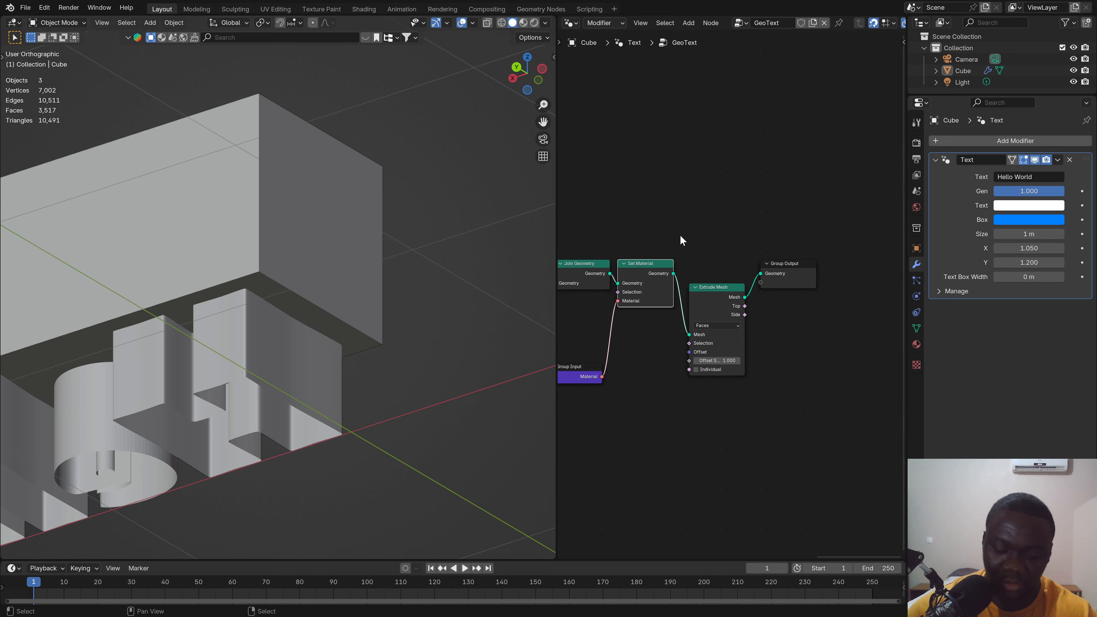
pyautogui.hotkey('ctrl', 'h')
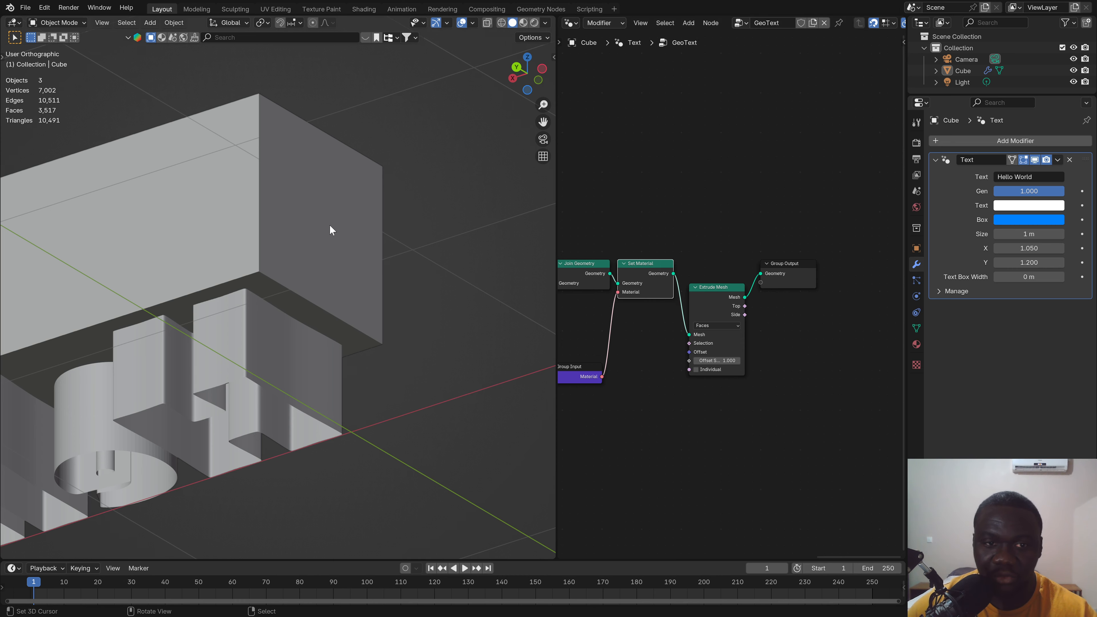
# Step: Temporarily mute the Extrude Mesh node to compare the flat and extruded text box in Material Preview shading
pyautogui.moveTo(331, 230); pyautogui.dragTo(286, 259, button='middle')
pyautogui.click(713, 302)
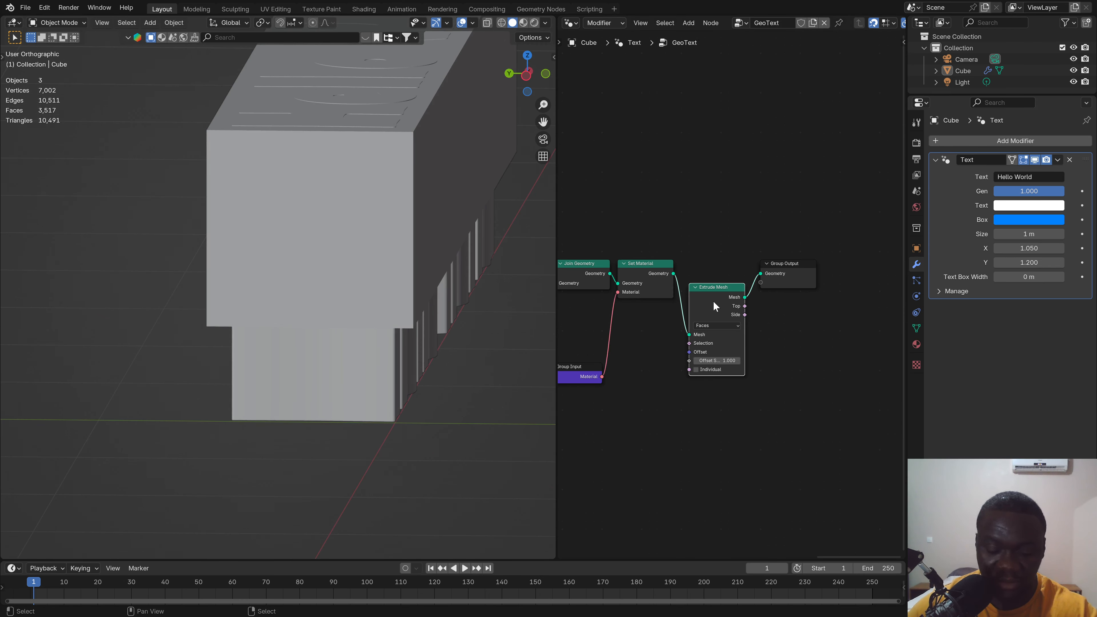
pyautogui.press('m')
pyautogui.click(523, 22)
pyautogui.moveTo(365, 356); pyautogui.dragTo(350, 369, button='middle')
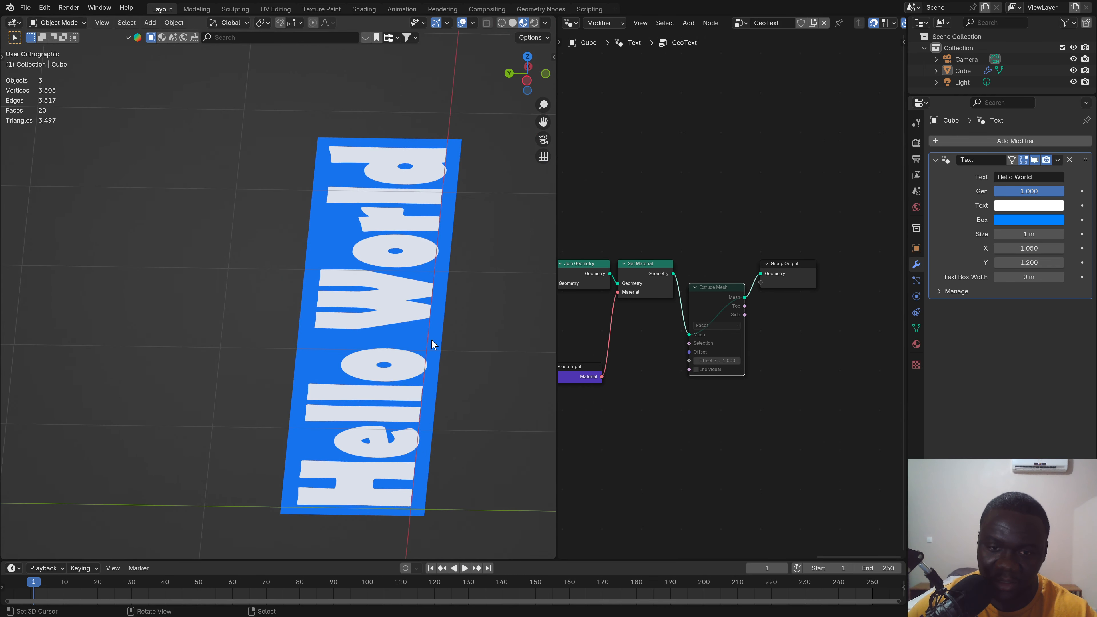
pyautogui.moveTo(430, 337)
pyautogui.mouseDown(button='middle')
pyautogui.moveTo(421, 320)
pyautogui.moveTo(428, 340)
pyautogui.mouseUp(button='middle')
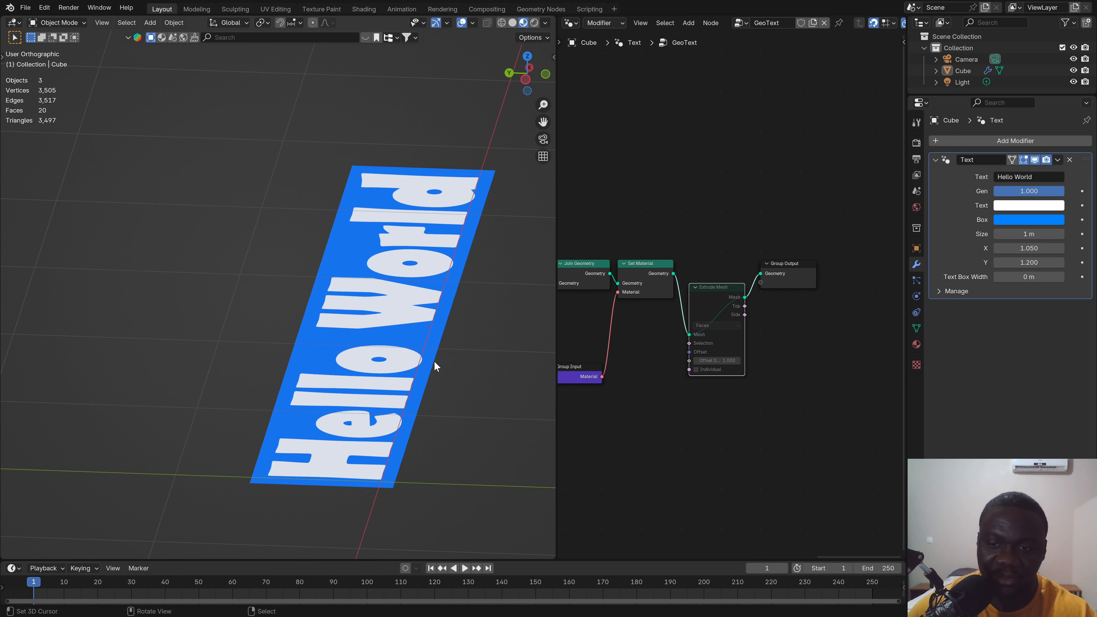
pyautogui.press('m')
pyautogui.moveTo(432, 303); pyautogui.dragTo(264, 406, button='middle')
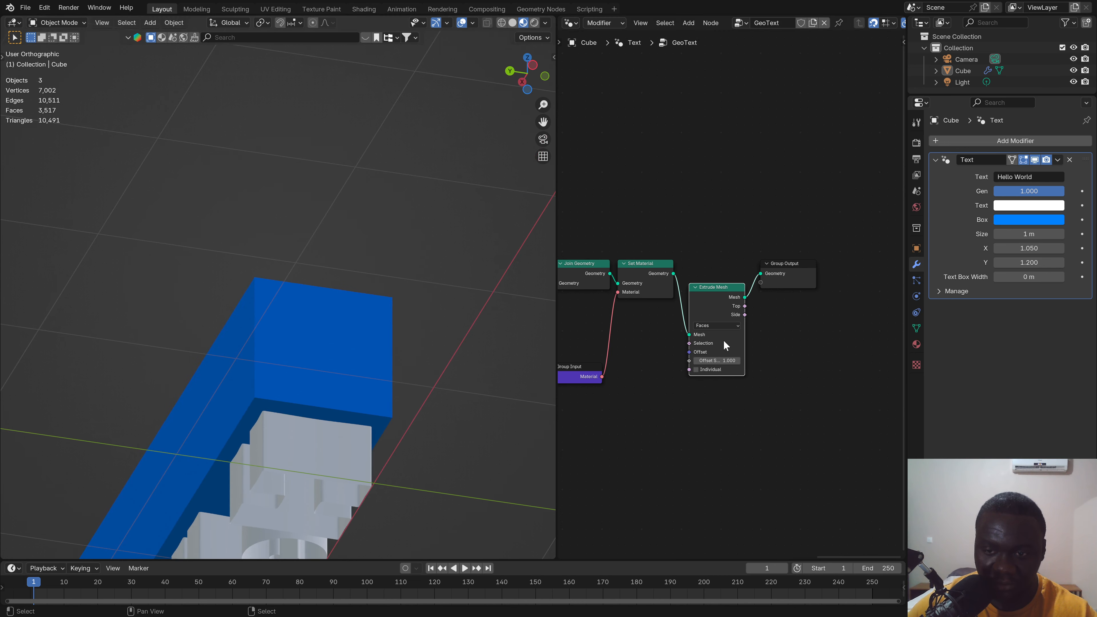
# Step: Add a Delete Geometry node fed by the Bounding Box output and place it below the Box frame
pyautogui.scroll(-5, 626, 334)
pyautogui.moveTo(626, 334); pyautogui.dragTo(824, 322, button='middle')
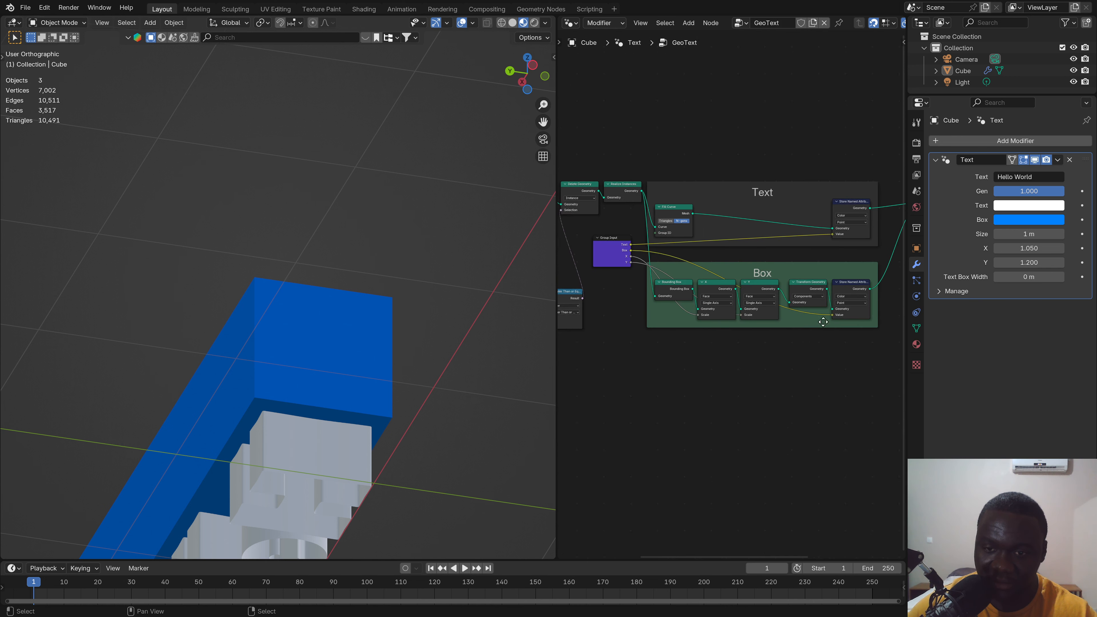
pyautogui.moveTo(835, 270); pyautogui.dragTo(527, 323, button='middle')
pyautogui.scroll(2, 783, 263)
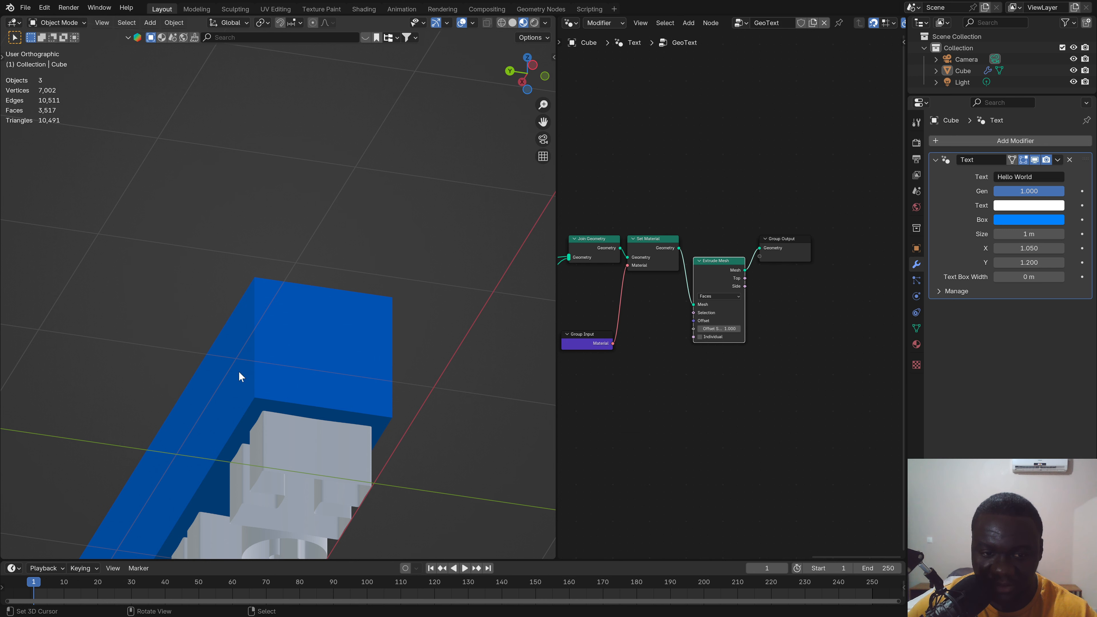
pyautogui.moveTo(596, 326); pyautogui.dragTo(1028, 185, button='middle')
pyautogui.moveTo(698, 284); pyautogui.dragTo(673, 251, button='middle')
pyautogui.scroll(1, 657, 289)
pyautogui.moveTo(681, 194); pyautogui.dragTo(669, 322)
pyautogui.write('del')
pyautogui.click(718, 345)
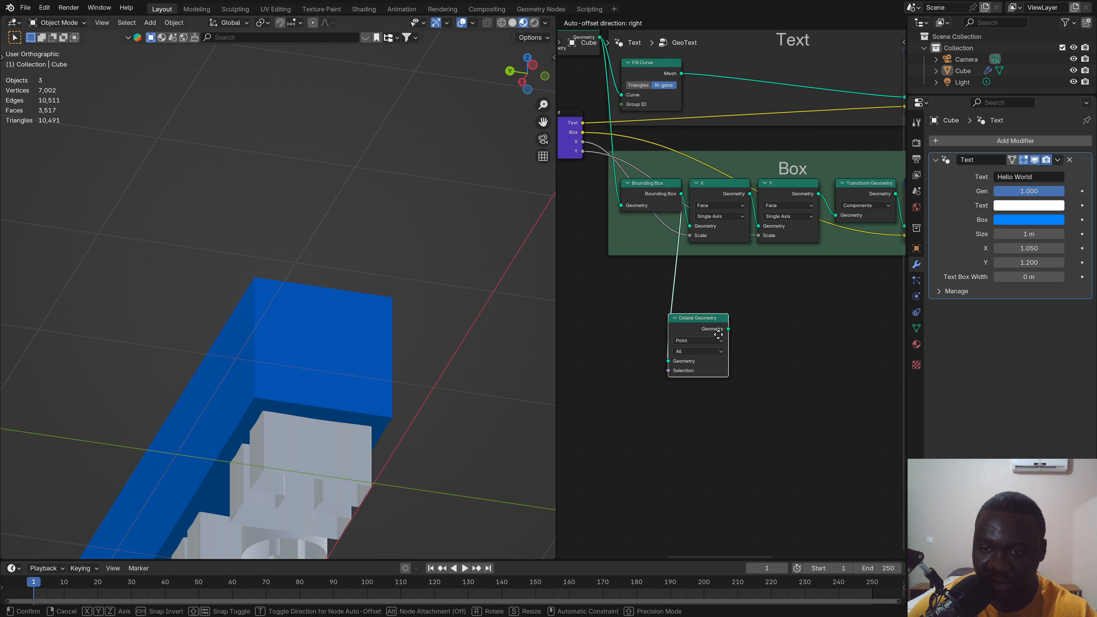
pyautogui.click(710, 318)
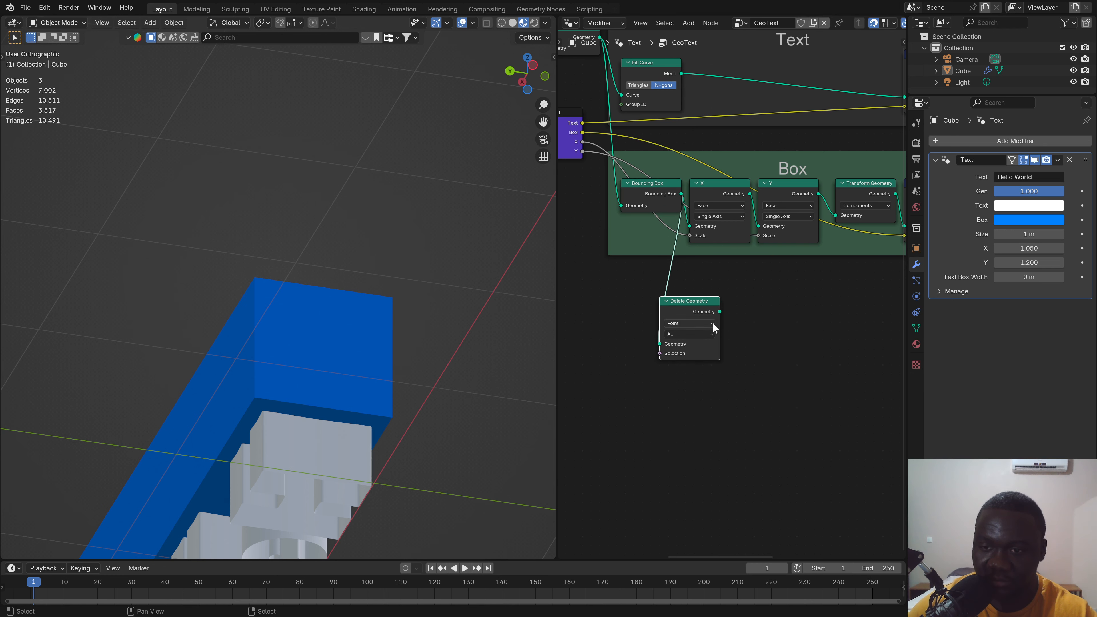
# Step: Set the Delete Geometry node's domain to Face and connect its output to the X scale node's Geometry input
pyautogui.click(684, 325)
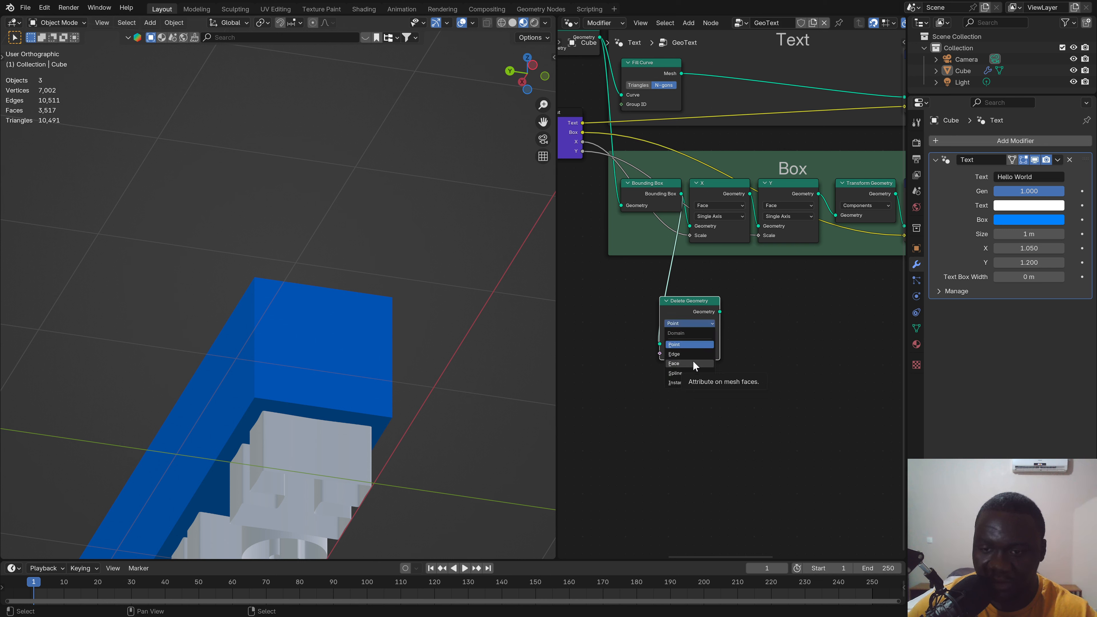
pyautogui.click(693, 362)
pyautogui.moveTo(720, 312); pyautogui.dragTo(690, 226)
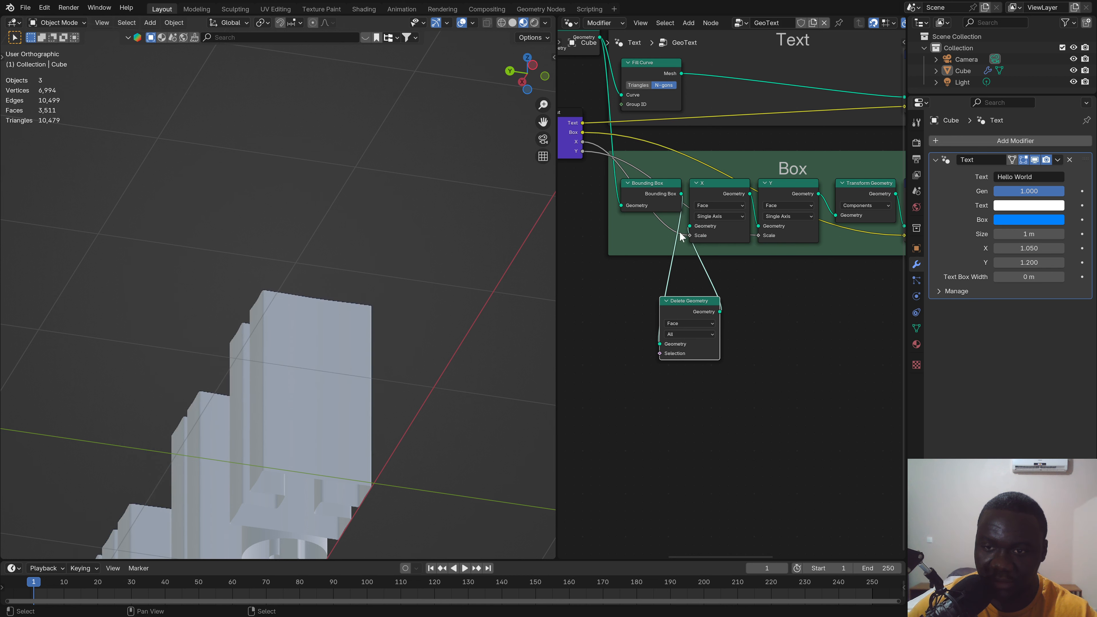
# Step: Duplicate the Index and Greater Than or Equal nodes and place the copies beside the new Delete Geometry node
pyautogui.scroll(-2, 713, 356)
pyautogui.moveTo(718, 357); pyautogui.dragTo(783, 419, button='middle')
pyautogui.scroll(-4, 667, 361)
pyautogui.moveTo(667, 362); pyautogui.dragTo(790, 336, button='middle')
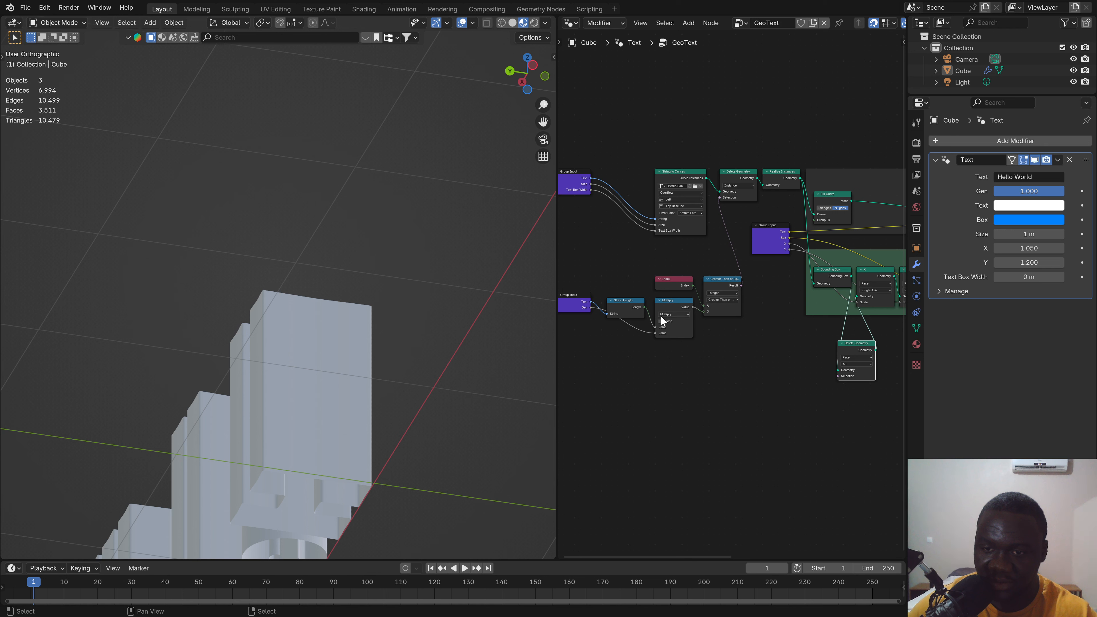
pyautogui.scroll(1, 656, 313)
pyautogui.click(681, 280)
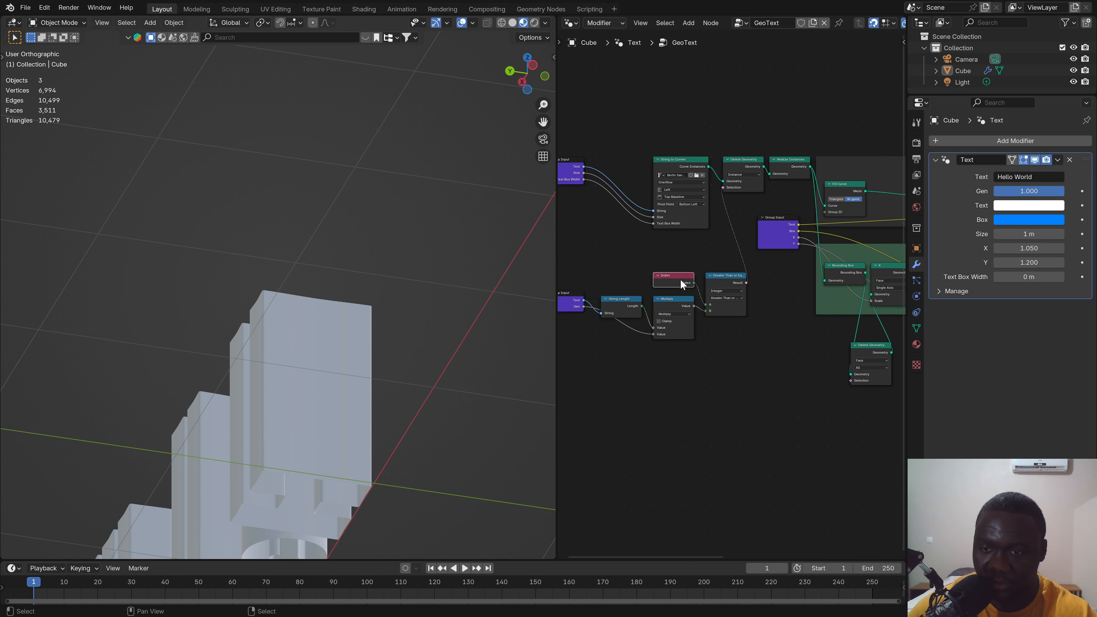
pyautogui.keyDown('shift'); pyautogui.click(730, 280); pyautogui.keyUp('shift')
pyautogui.hotkey('shift', 'd')
pyautogui.click(828, 381)
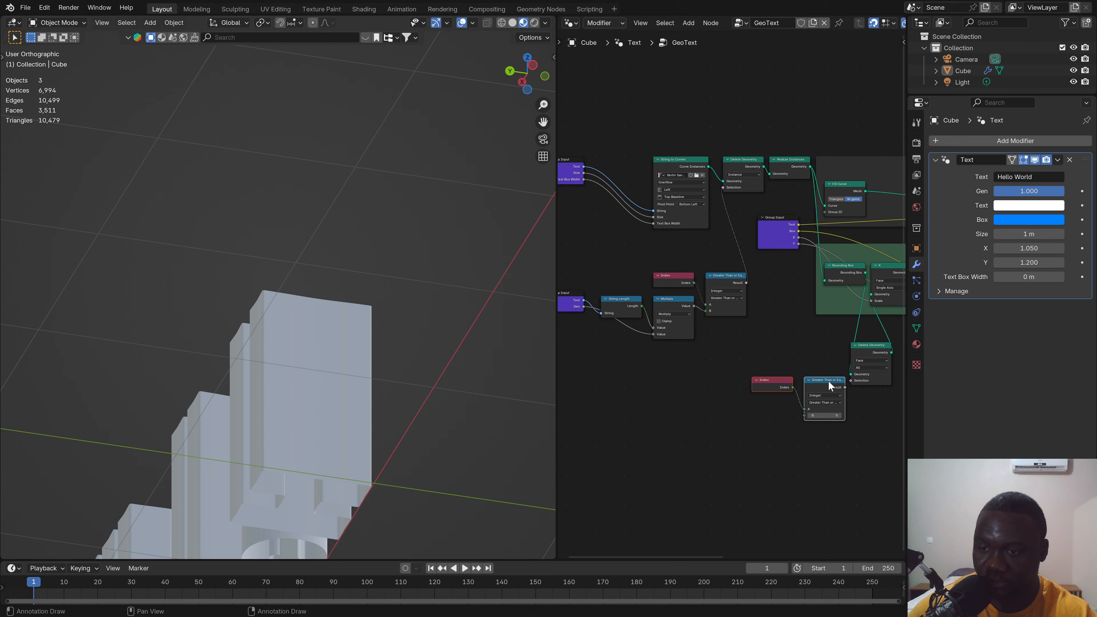
# Step: Set the duplicated comparison node beside Delete Geometry to Not Equal and inspect the extruded text and box
pyautogui.moveTo(829, 381); pyautogui.dragTo(687, 350, button='middle')
pyautogui.scroll(6, 695, 363)
pyautogui.moveTo(686, 348); pyautogui.dragTo(696, 338)
pyautogui.moveTo(719, 412); pyautogui.dragTo(783, 399, button='middle')
pyautogui.click(714, 359)
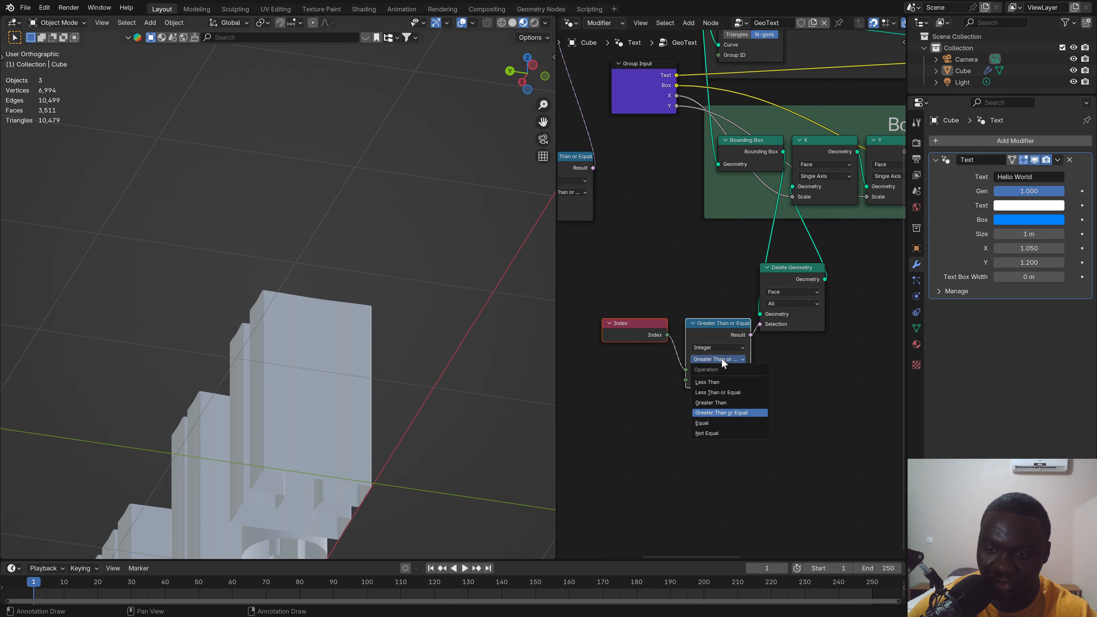
pyautogui.click(706, 434)
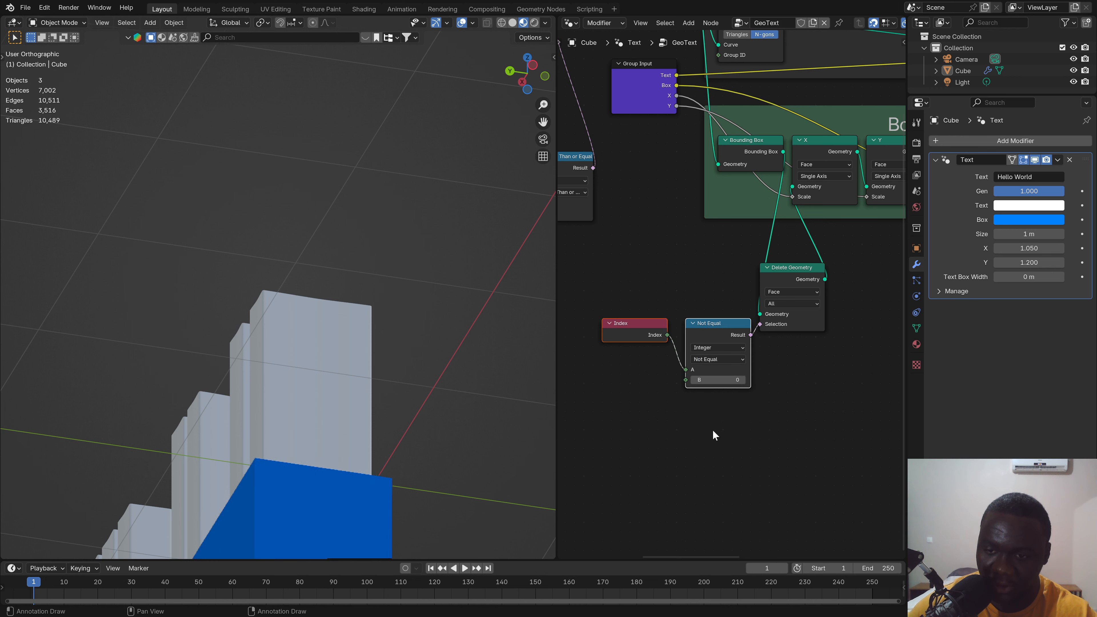
pyautogui.moveTo(352, 447); pyautogui.dragTo(454, 380, button='middle')
pyautogui.scroll(1, 742, 397)
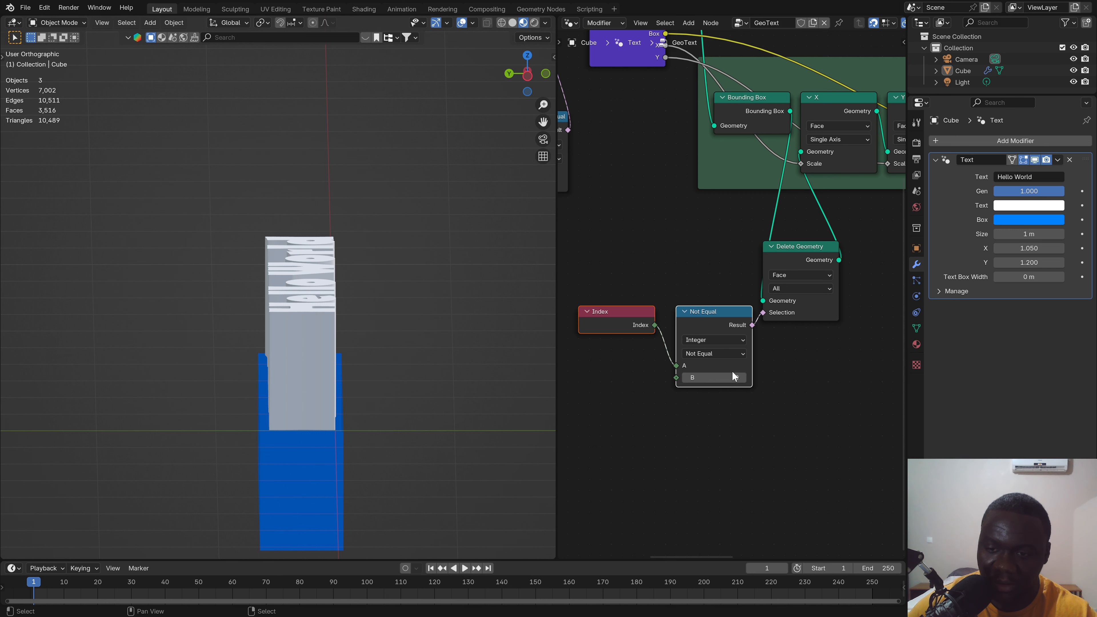
pyautogui.moveTo(352, 355); pyautogui.dragTo(339, 409, button='middle')
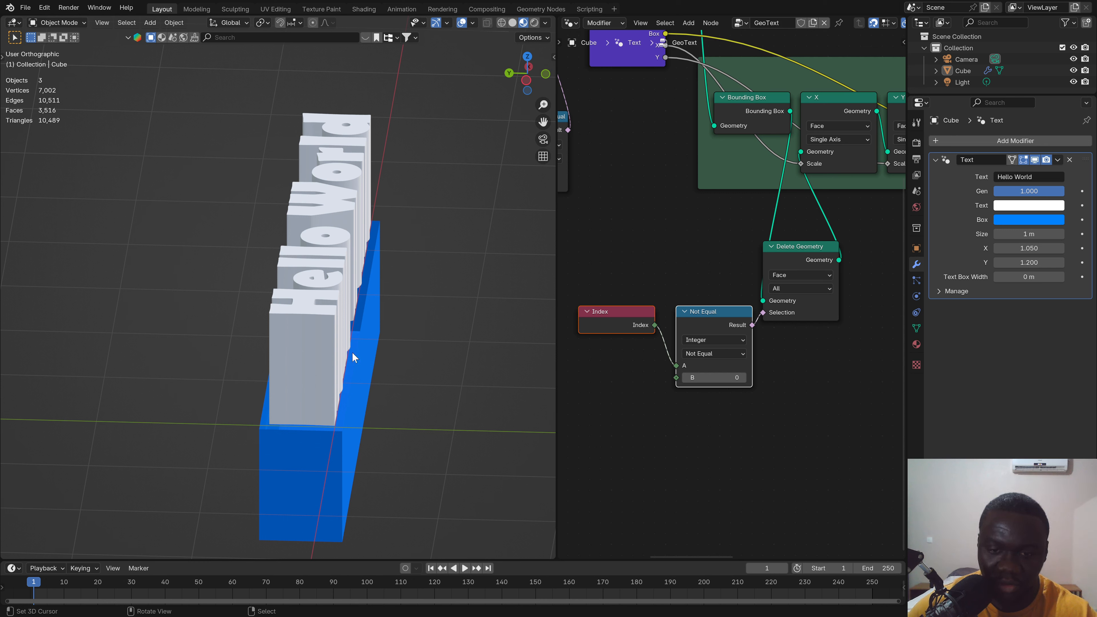
# Step: Examine the extruded text and box in Solid viewport shading and check the geometry statistics
pyautogui.scroll(-6, 825, 398)
pyautogui.moveTo(842, 358); pyautogui.dragTo(640, 402, button='middle')
pyautogui.moveTo(793, 341); pyautogui.dragTo(892, 383, button='middle')
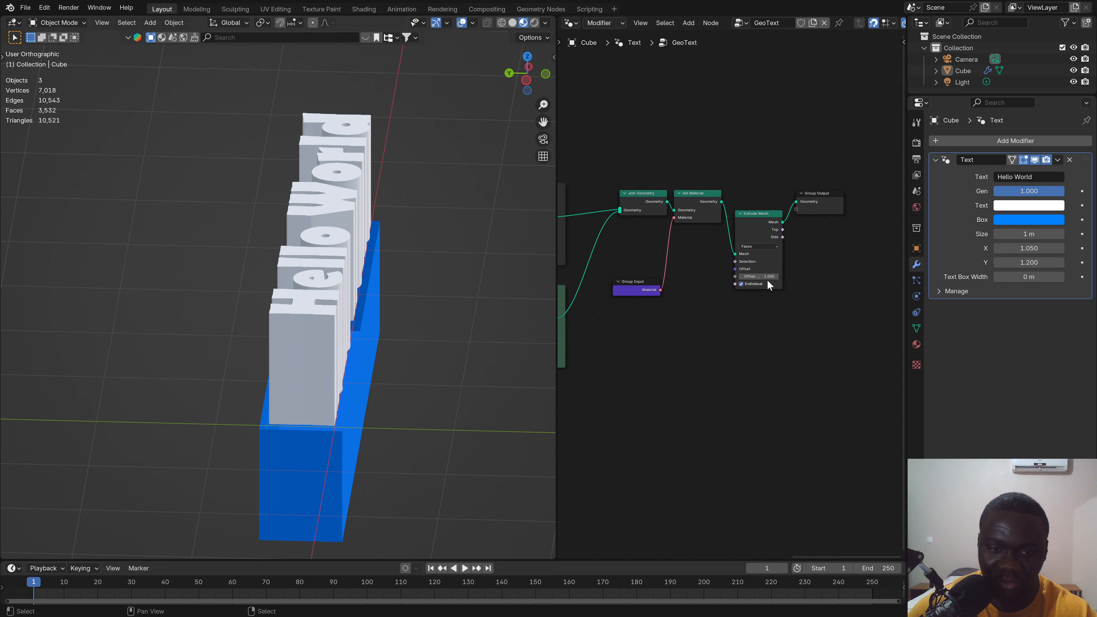
pyautogui.click(513, 22)
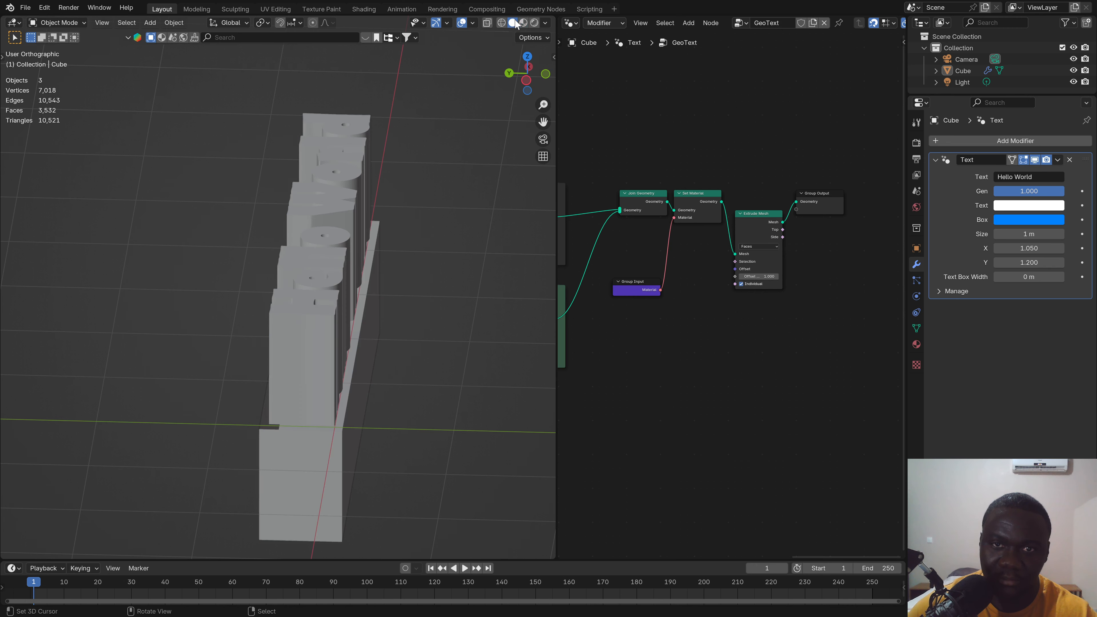
pyautogui.scroll(4, 335, 419)
pyautogui.moveTo(336, 418)
pyautogui.mouseDown(button='middle')
pyautogui.moveTo(303, 446)
pyautogui.moveTo(344, 443)
pyautogui.moveTo(312, 420)
pyautogui.mouseUp(button='middle')
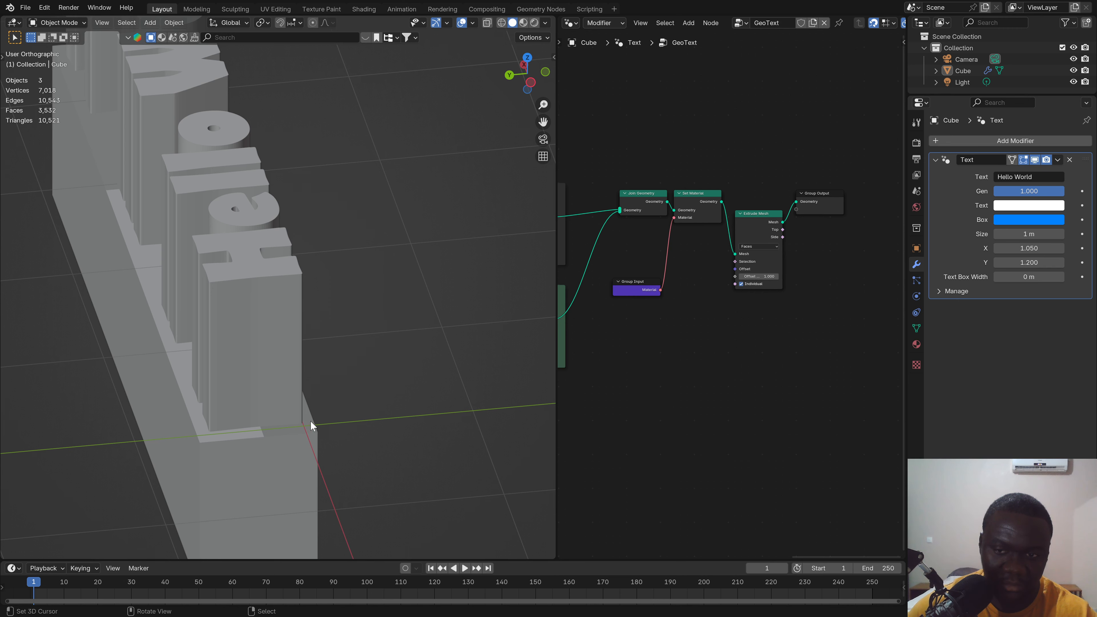
pyautogui.moveTo(336, 237); pyautogui.dragTo(312, 219, button='middle')
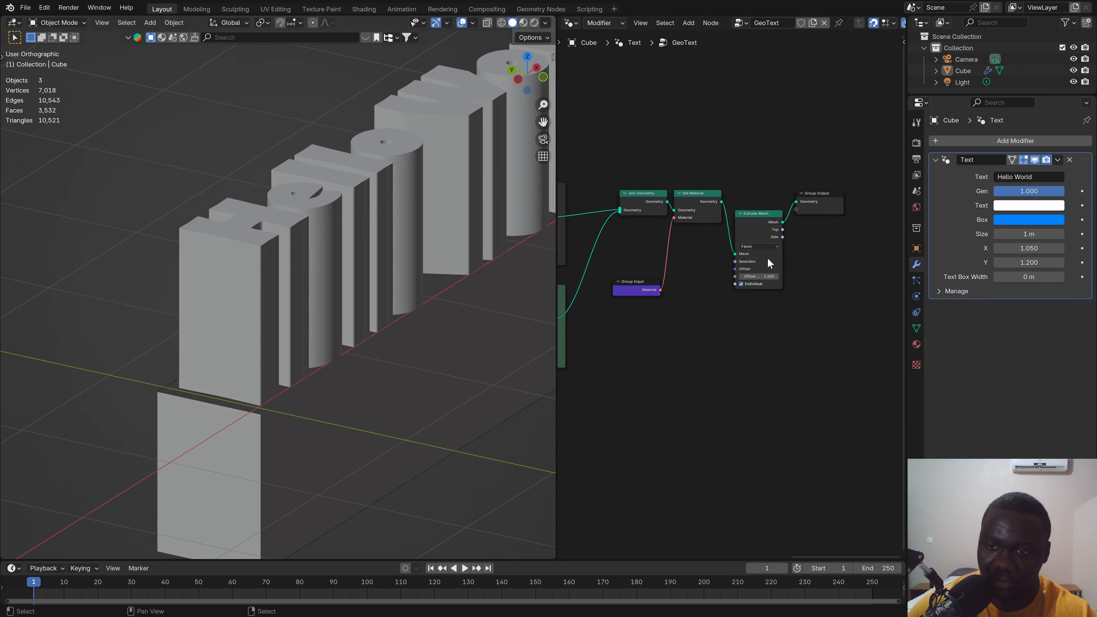
pyautogui.scroll(-5, 768, 259)
pyautogui.moveTo(665, 266); pyautogui.dragTo(894, 281, button='middle')
pyautogui.scroll(2, 790, 329)
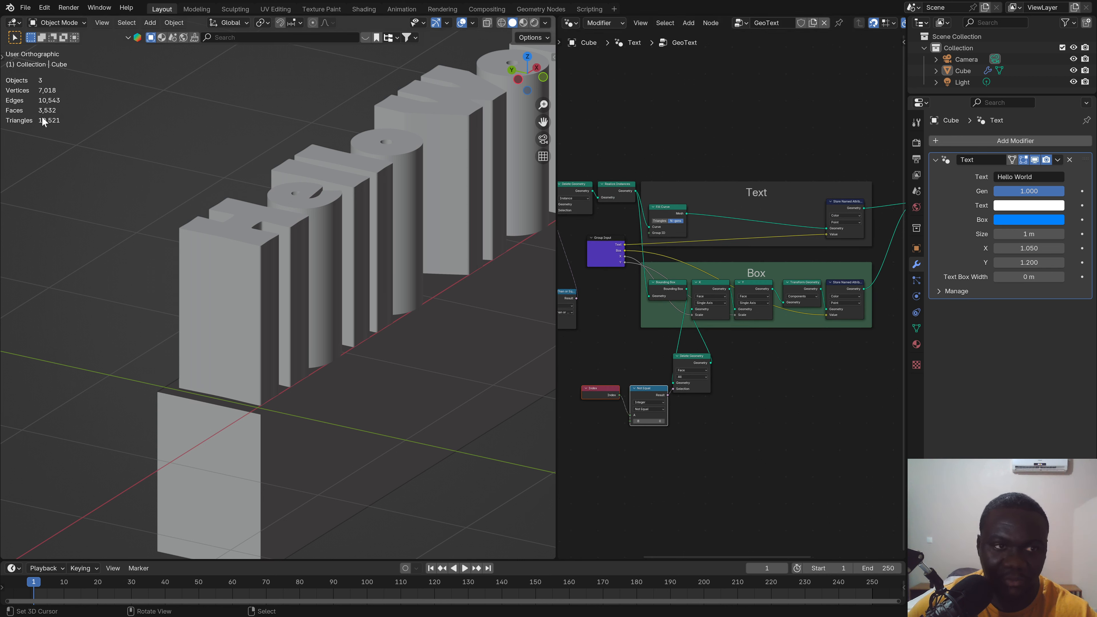
# Step: Connect the Set Material node's Geometry output directly to the Group Output, bypassing the Extrude Mesh node
pyautogui.scroll(-2, 764, 298)
pyautogui.moveTo(764, 305); pyautogui.dragTo(655, 317, button='middle')
pyautogui.moveTo(893, 270); pyautogui.dragTo(796, 306, button='middle')
pyautogui.scroll(3, 793, 303)
pyautogui.scroll(1, 773, 273)
pyautogui.moveTo(741, 240); pyautogui.dragTo(816, 241)
pyautogui.scroll(-2, 748, 333)
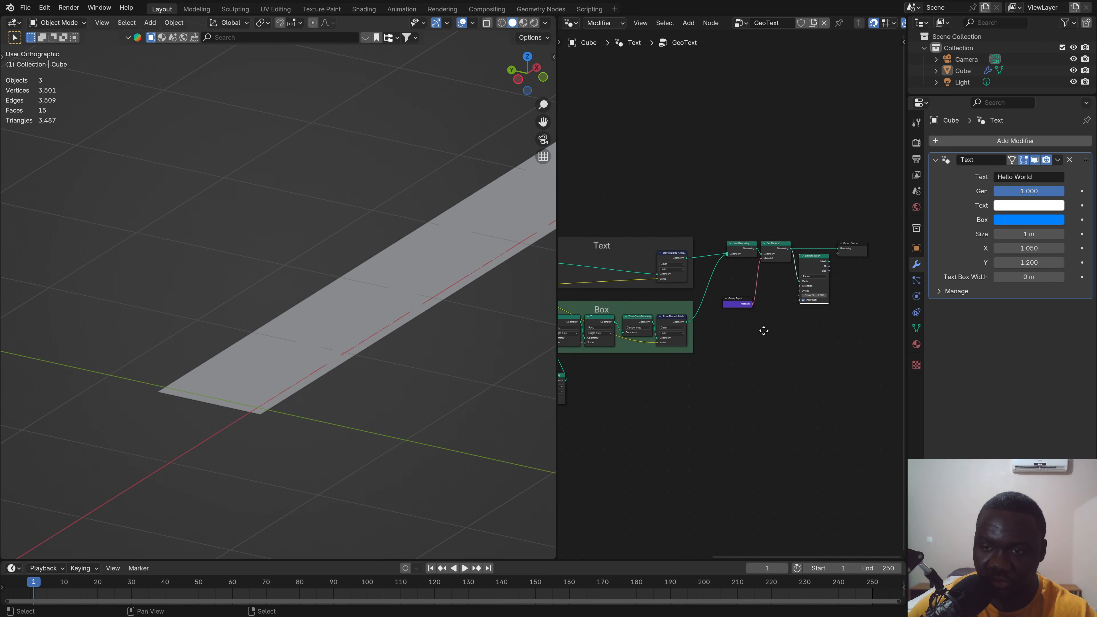
# Step: In Material Preview shading, mute and unmute the Delete Geometry node to compare the face counts
pyautogui.moveTo(765, 326); pyautogui.dragTo(887, 288, button='middle')
pyautogui.scroll(4, 692, 371)
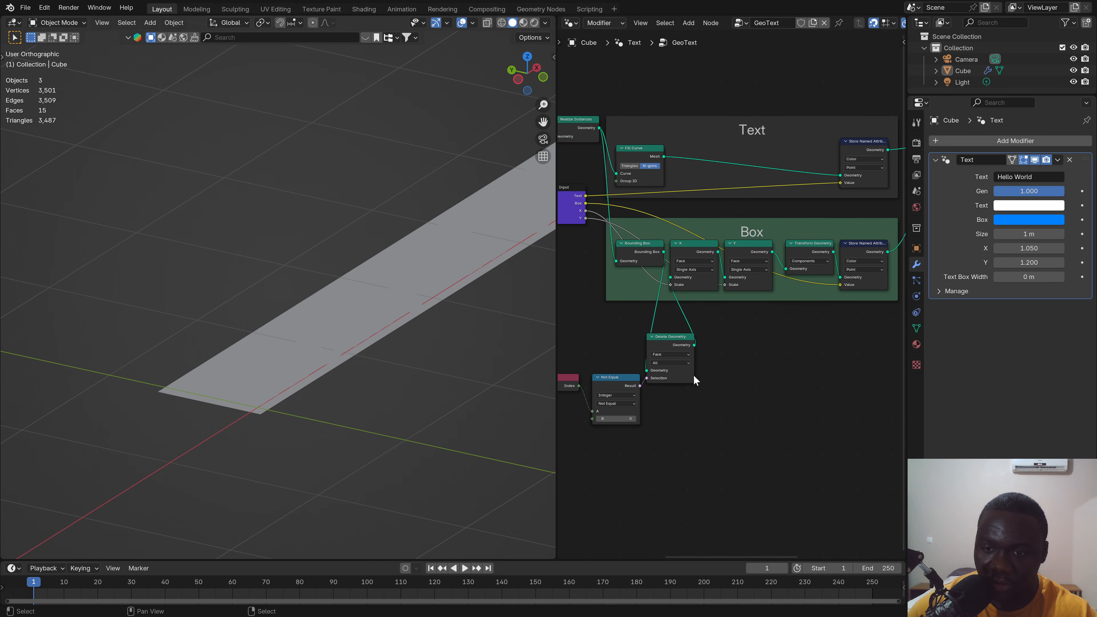
pyautogui.click(673, 341)
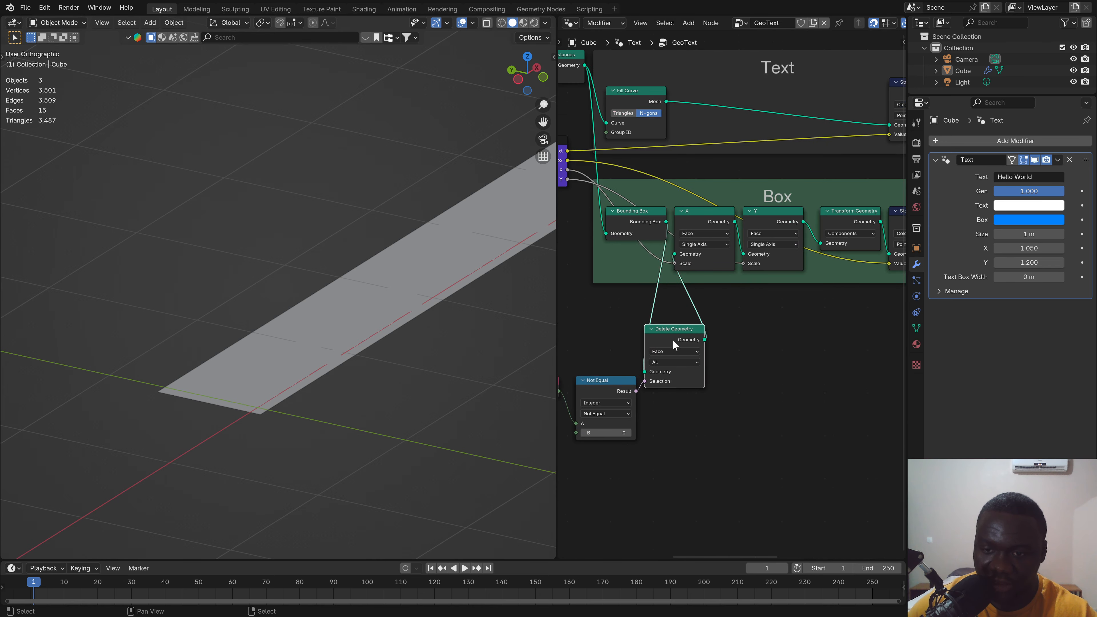
pyautogui.click(524, 23)
pyautogui.scroll(3, 330, 298)
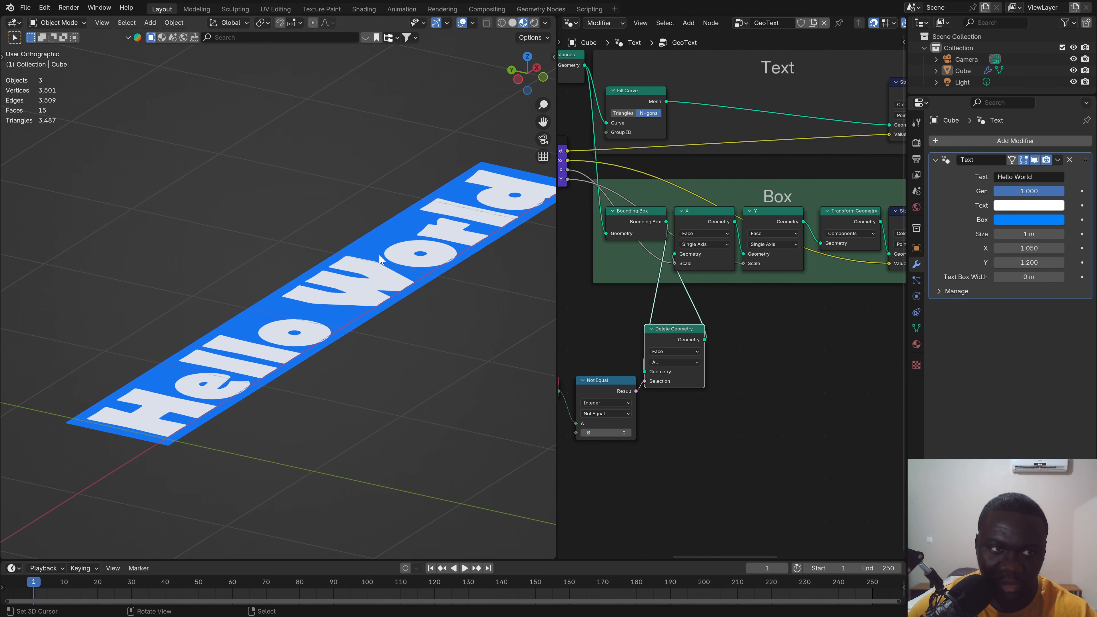
pyautogui.scroll(3, 382, 255)
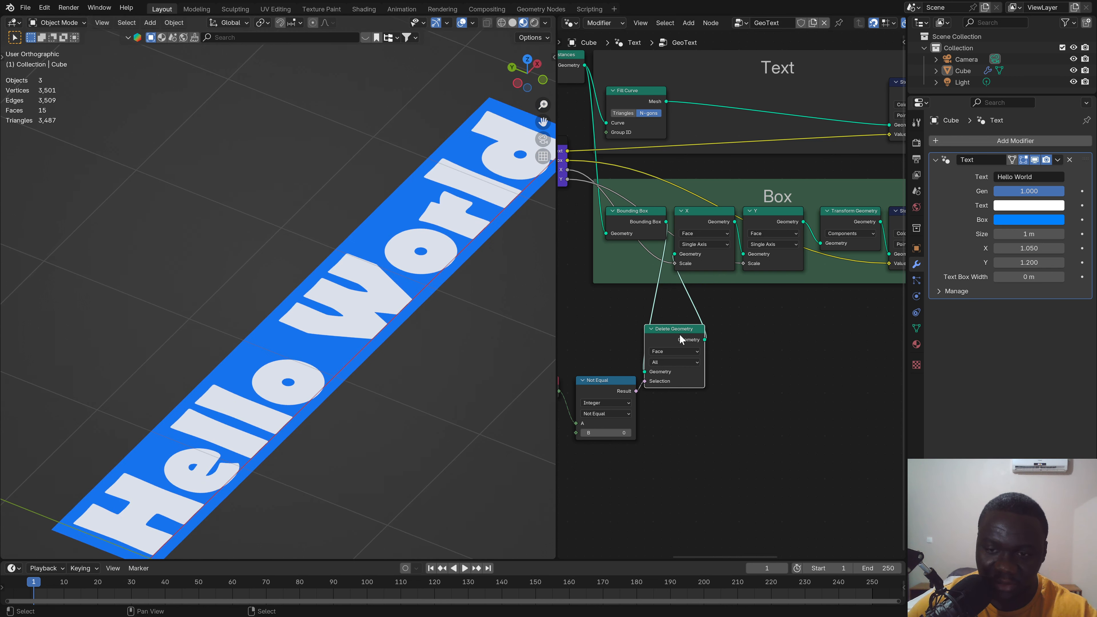
pyautogui.press('m')
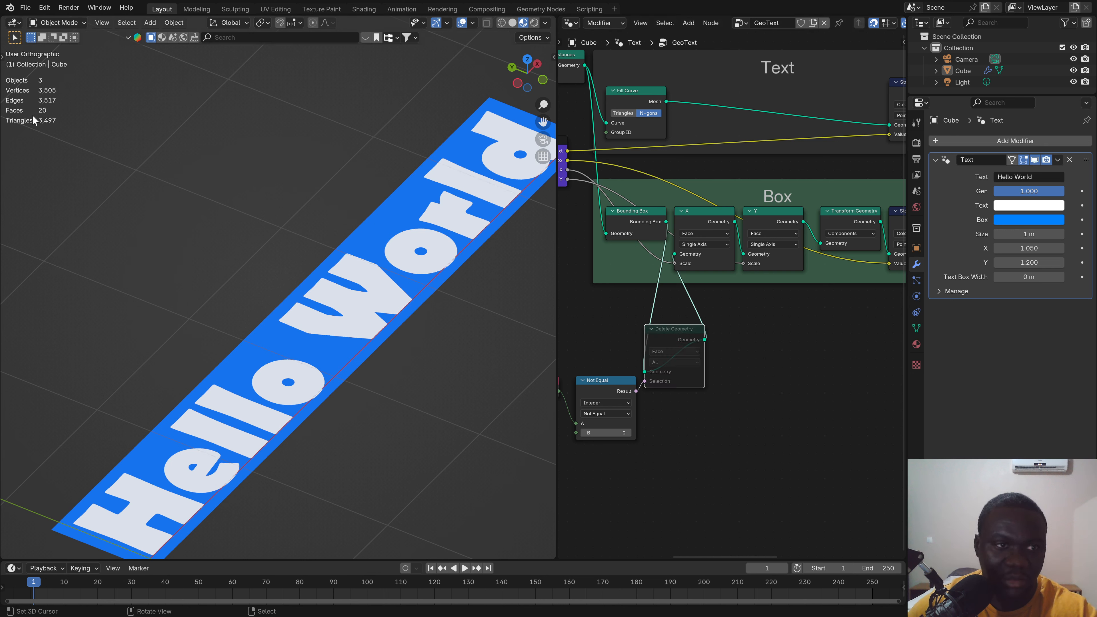
pyautogui.press('m')
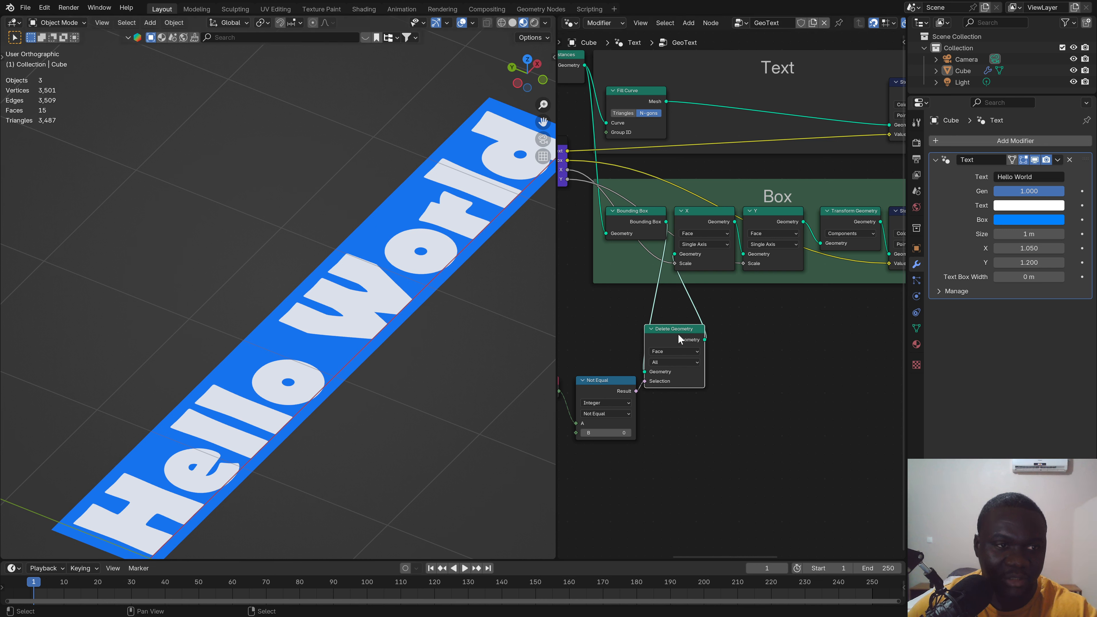
pyautogui.press('m')
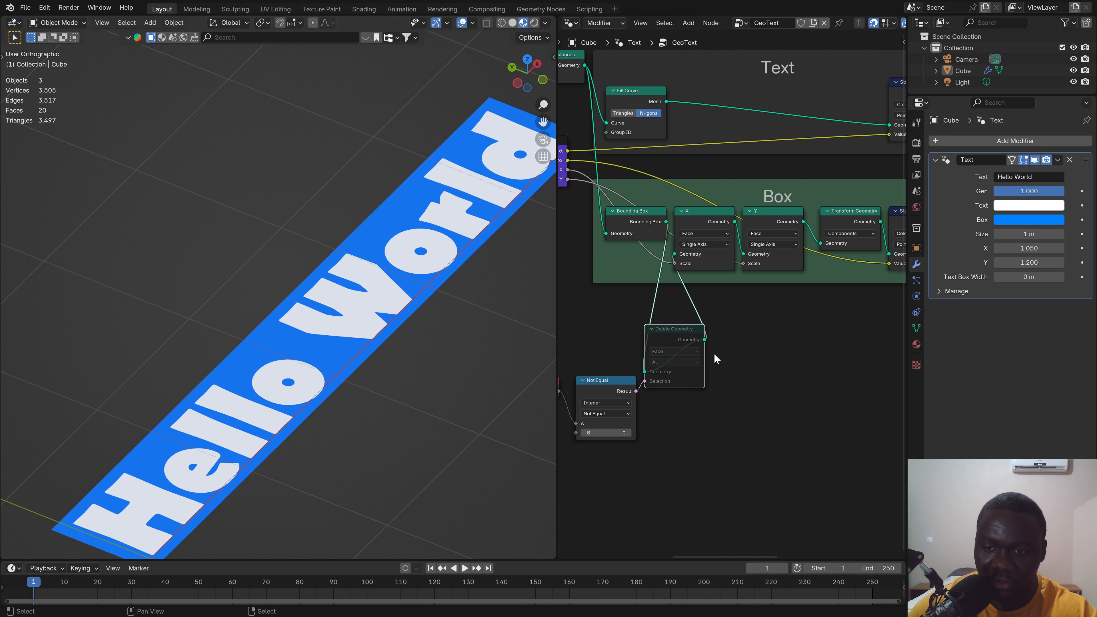
pyautogui.press('m')
# Step: Line up the Not Equal and Index nodes in a row beside the Delete Geometry node
pyautogui.moveTo(641, 347); pyautogui.dragTo(685, 367, button='middle')
pyautogui.moveTo(684, 368); pyautogui.dragTo(685, 316)
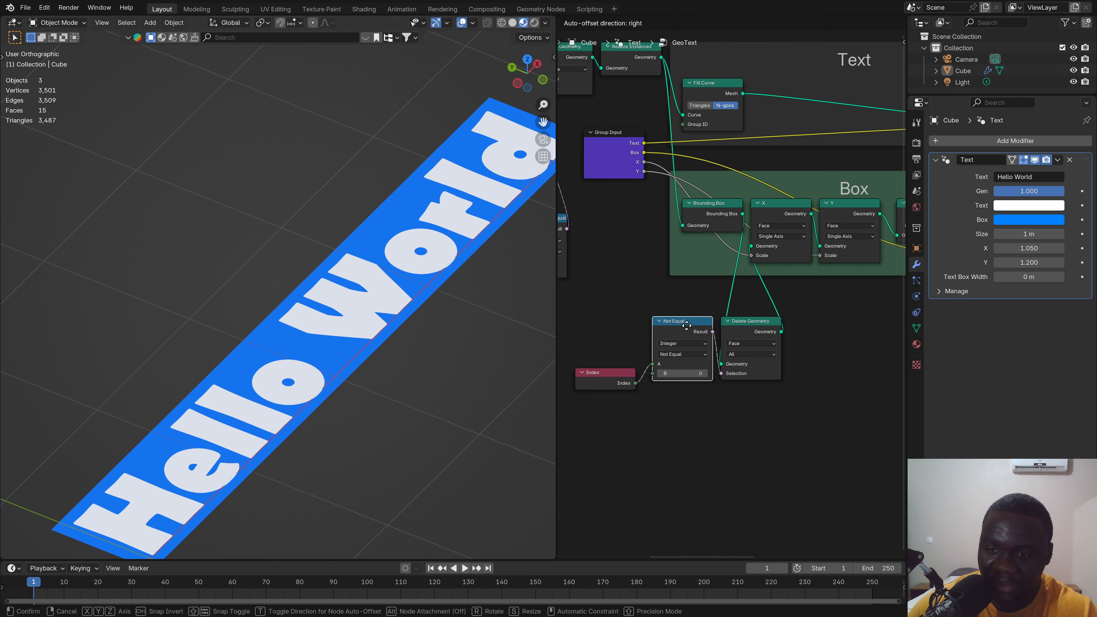
pyautogui.moveTo(622, 377); pyautogui.dragTo(630, 325)
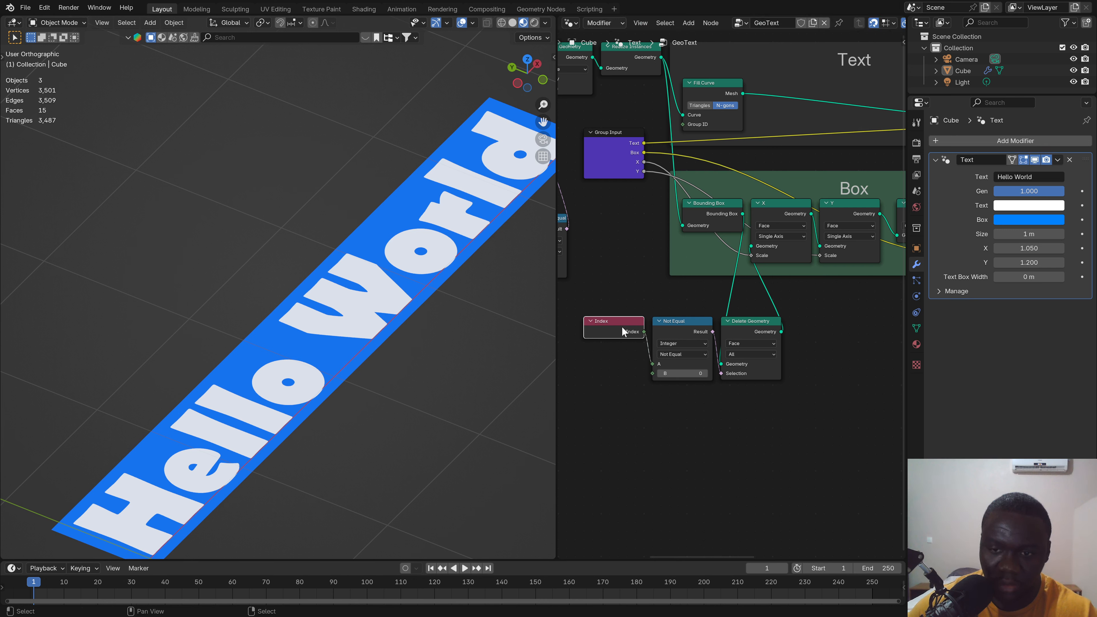
# Step: Collapse the Index, Not Equal and Delete Geometry nodes and place them inside the Box frame
pyautogui.click(679, 330)
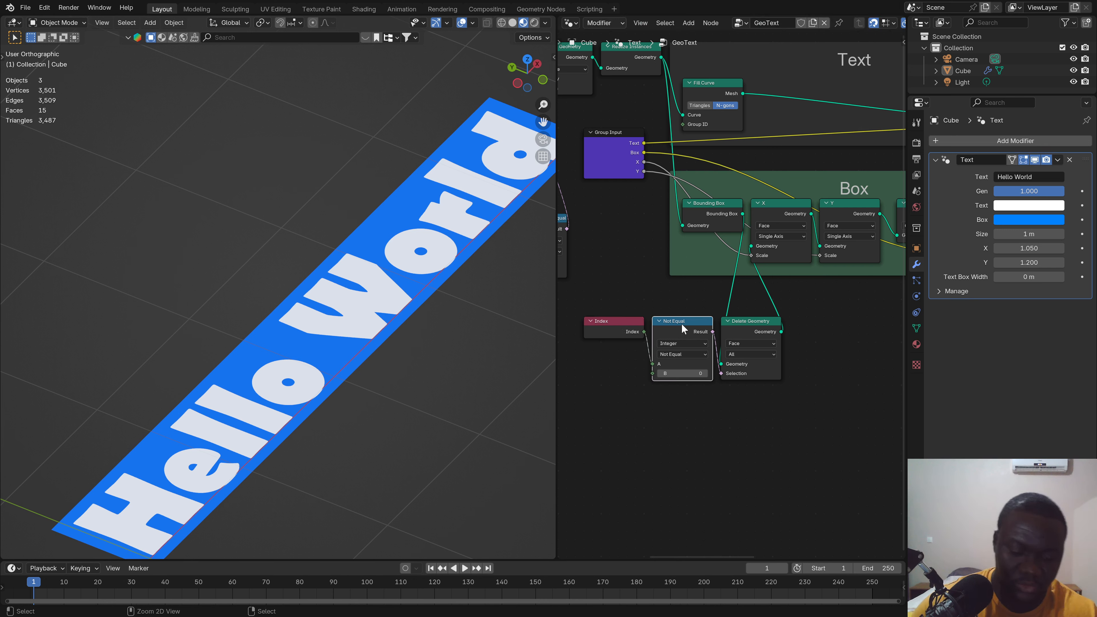
pyautogui.hotkey('ctrl', 'h')
pyautogui.scroll(-1, 749, 300)
pyautogui.moveTo(747, 313)
pyautogui.mouseDown(button='middle')
pyautogui.moveTo(655, 311)
pyautogui.moveTo(733, 330)
pyautogui.mouseUp(button='middle')
pyautogui.click(732, 356)
pyautogui.moveTo(759, 426); pyautogui.dragTo(796, 331)
pyautogui.press('h')
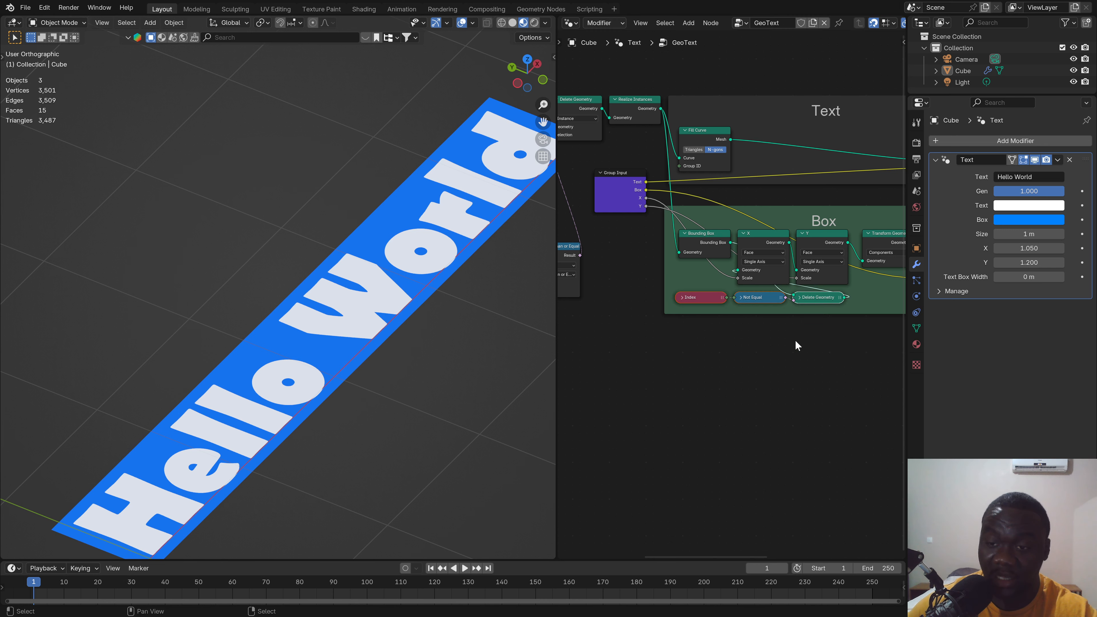
# Step: Connect the Extrude Mesh node's Mesh output to the Group Output and turn off its Individual option
pyautogui.moveTo(796, 348); pyautogui.dragTo(673, 421, button='middle')
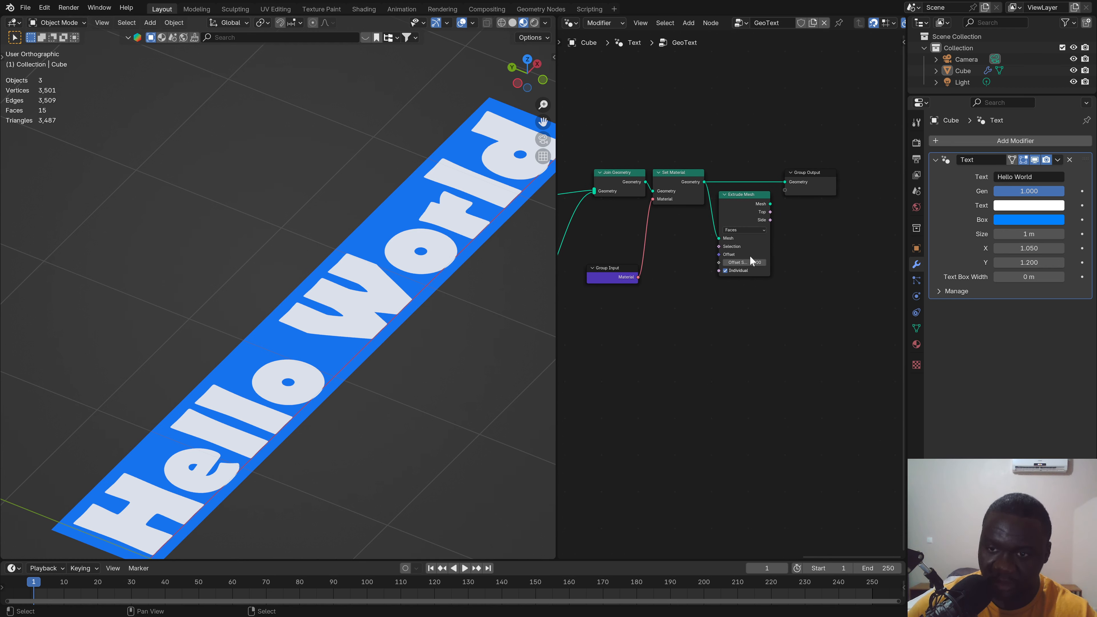
pyautogui.moveTo(771, 203); pyautogui.dragTo(785, 183)
pyautogui.moveTo(234, 259); pyautogui.dragTo(402, 273, button='middle')
pyautogui.scroll(2, 733, 227)
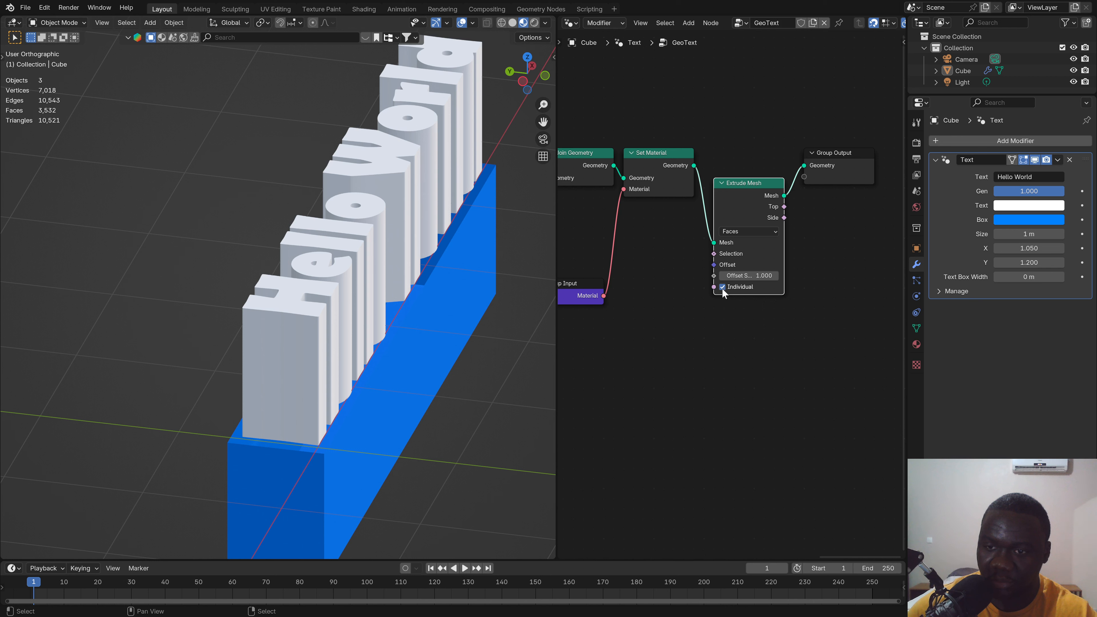
pyautogui.moveTo(401, 346); pyautogui.dragTo(413, 303, button='middle')
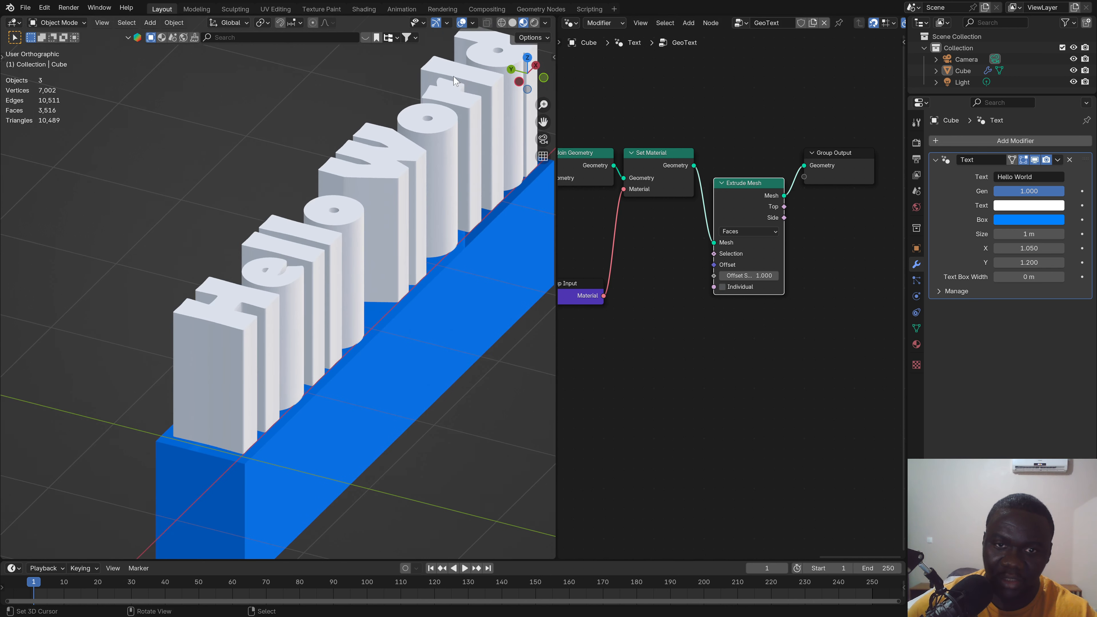
# Step: Add a Flip Faces node fed by the Transform Geometry output and place it in the Box frame
pyautogui.scroll(-4, 782, 324)
pyautogui.moveTo(713, 335); pyautogui.dragTo(754, 279, button='middle')
pyautogui.scroll(-1, 708, 325)
pyautogui.moveTo(708, 326); pyautogui.dragTo(786, 298, button='middle')
pyautogui.moveTo(726, 247); pyautogui.dragTo(679, 351)
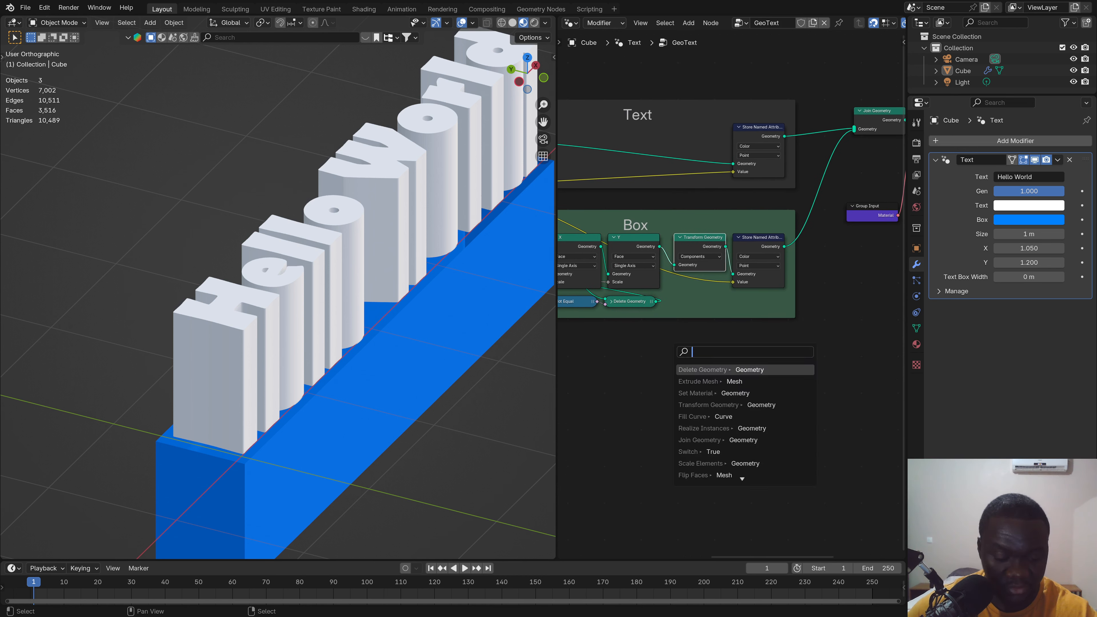
pyautogui.write('fli')
pyautogui.press('Return')
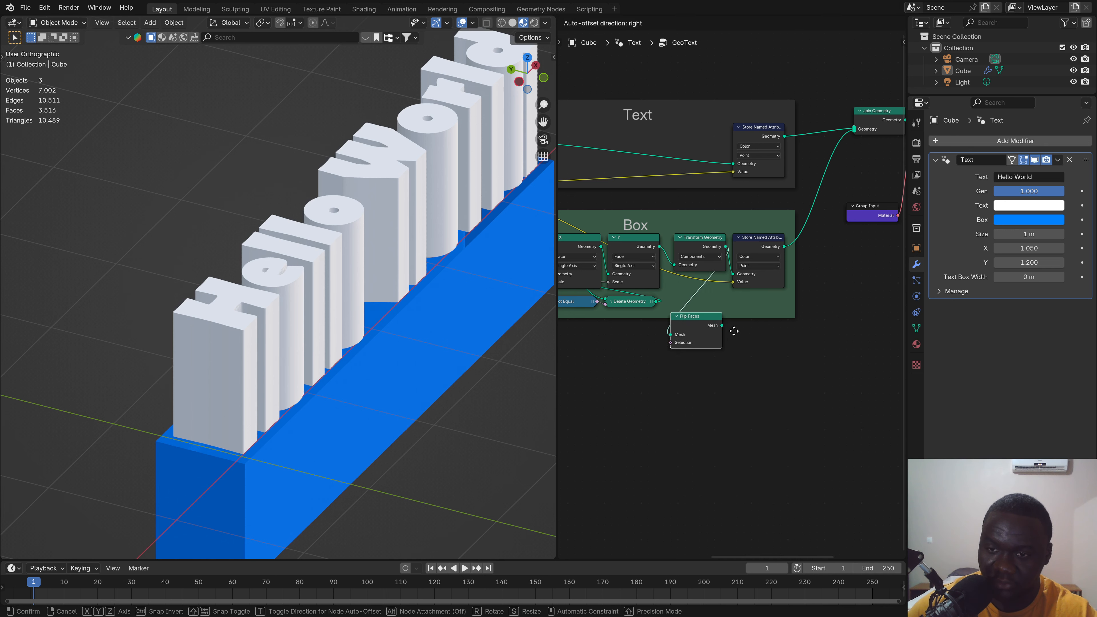
pyautogui.click(713, 298)
# Step: Connect Flip Faces to the box's Store Named Attribute node, align it below Transform Geometry and inspect the extrusion's underside
pyautogui.moveTo(721, 296)
pyautogui.mouseDown()
pyautogui.moveTo(734, 275)
pyautogui.moveTo(704, 290)
pyautogui.mouseUp()
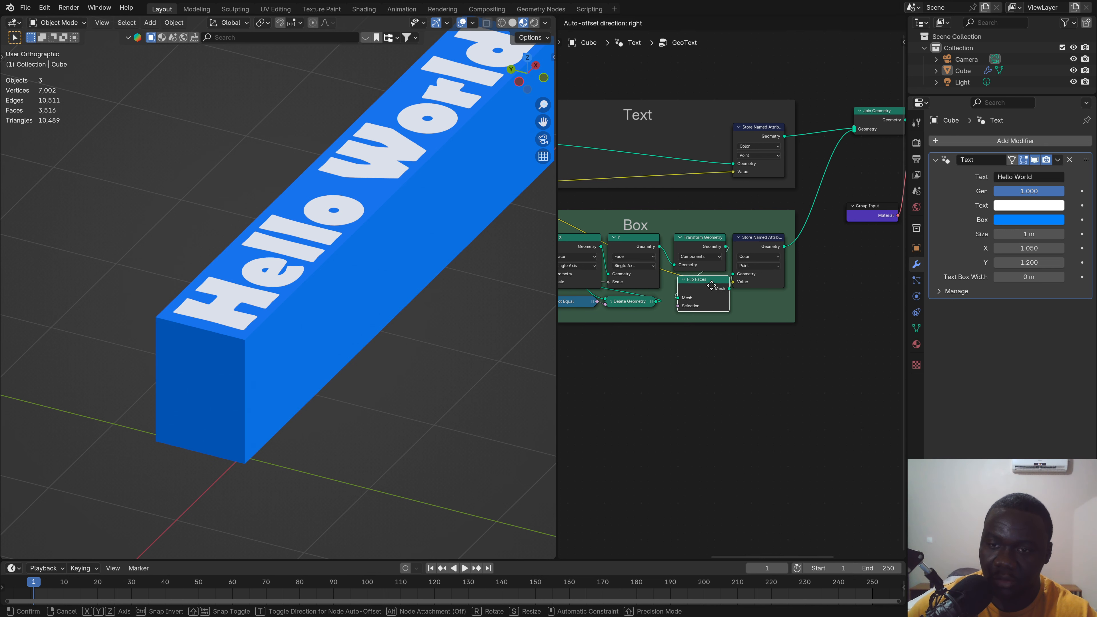
pyautogui.click(704, 247)
pyautogui.moveTo(704, 246); pyautogui.dragTo(701, 245)
pyautogui.moveTo(255, 379); pyautogui.dragTo(282, 420, button='middle')
pyautogui.scroll(3, 283, 424)
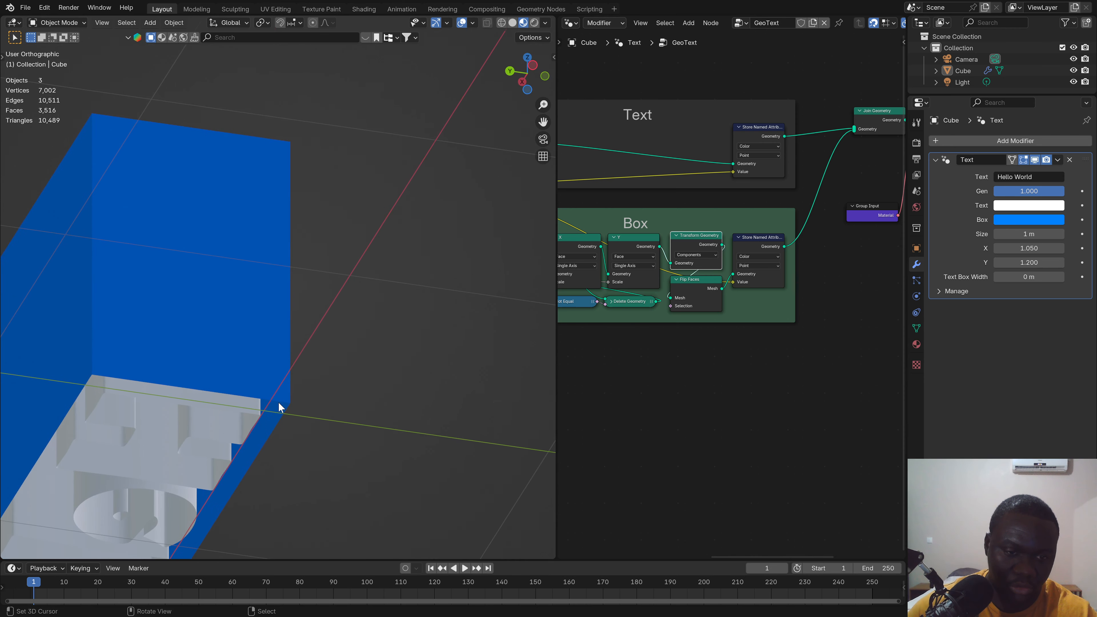
pyautogui.keyDown('shift'); pyautogui.moveTo(243, 453); pyautogui.dragTo(271, 360, button='middle'); pyautogui.keyUp('shift')
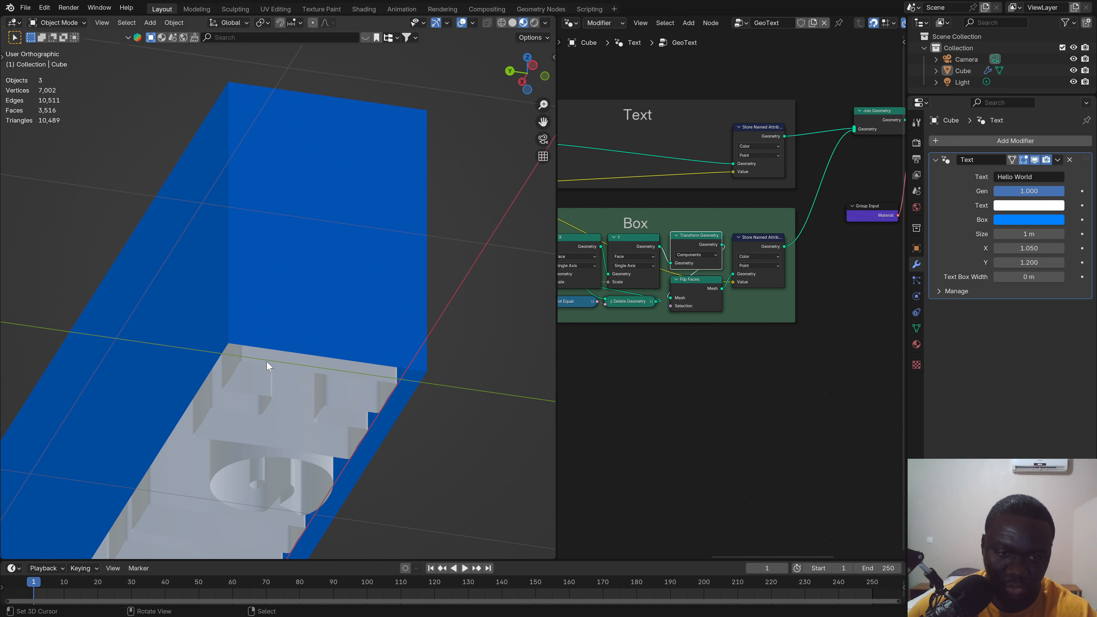
# Step: Move the Group Output node aside and connect Set Material straight to it to view the unextruded geometry
pyautogui.scroll(-6, 845, 294)
pyautogui.moveTo(836, 283); pyautogui.dragTo(710, 320, button='middle')
pyautogui.moveTo(796, 277); pyautogui.dragTo(708, 290, button='middle')
pyautogui.scroll(4, 756, 248)
pyautogui.scroll(3, 767, 254)
pyautogui.moveTo(776, 260); pyautogui.dragTo(720, 231, button='middle')
pyautogui.moveTo(742, 200); pyautogui.dragTo(811, 201)
pyautogui.moveTo(602, 199); pyautogui.dragTo(763, 200)
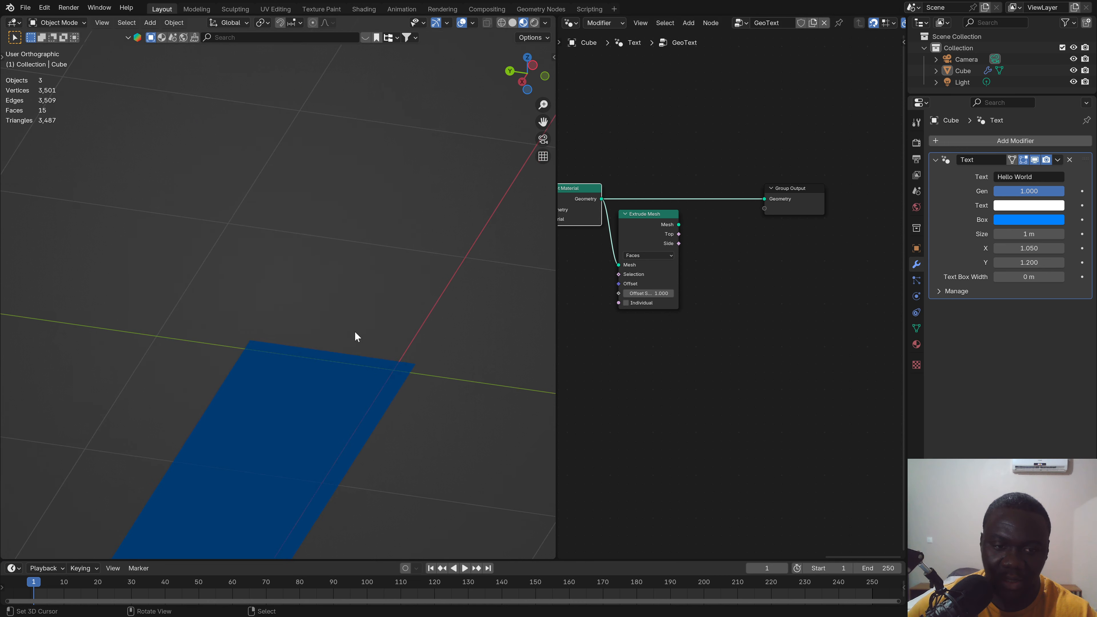
pyautogui.moveTo(355, 332)
pyautogui.mouseDown(button='middle')
pyautogui.moveTo(340, 400)
pyautogui.moveTo(358, 316)
pyautogui.mouseUp(button='middle')
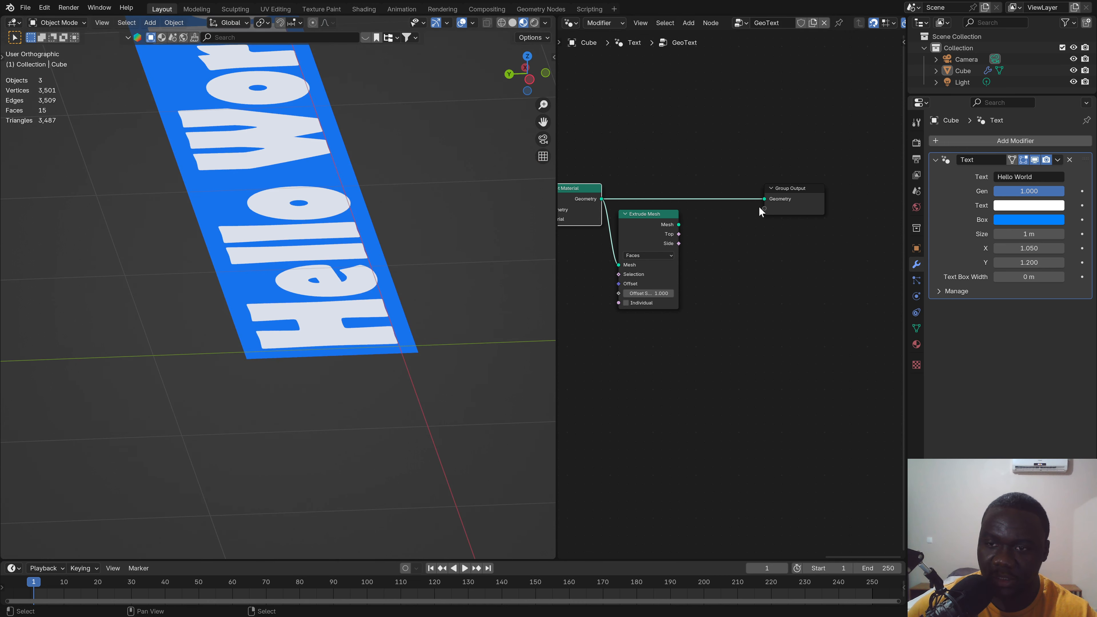
# Step: Insert a Join Geometry node before the Group Output, combining the Extrude Mesh and Set Material outputs to close the underside
pyautogui.scroll(-1, 707, 283)
pyautogui.moveTo(727, 282); pyautogui.dragTo(722, 304, button='middle')
pyautogui.moveTo(671, 245); pyautogui.dragTo(728, 280)
pyautogui.write('joi')
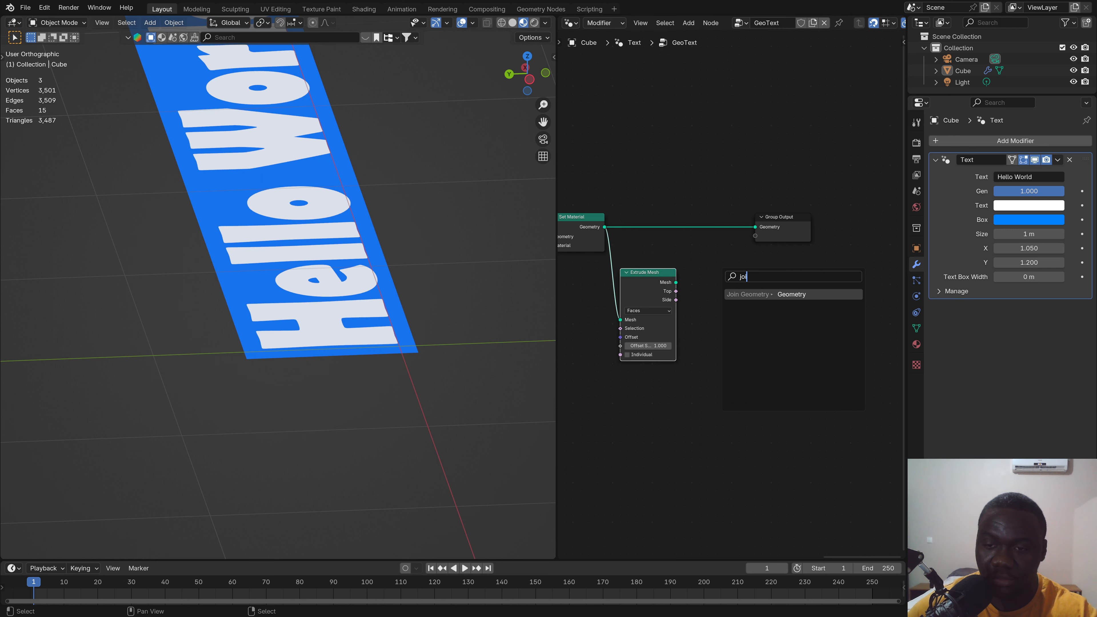
pyautogui.press('Return')
pyautogui.click(711, 245)
pyautogui.moveTo(605, 227); pyautogui.dragTo(775, 233)
pyautogui.moveTo(454, 272); pyautogui.dragTo(327, 229, button='middle')
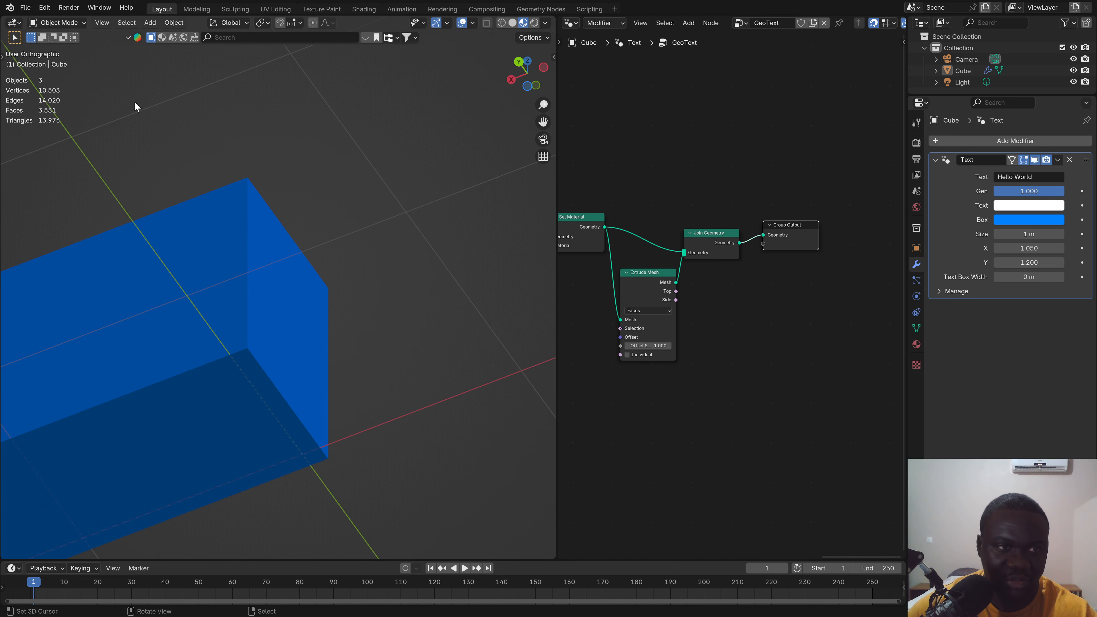
pyautogui.moveTo(135, 101); pyautogui.dragTo(243, 309, button='middle')
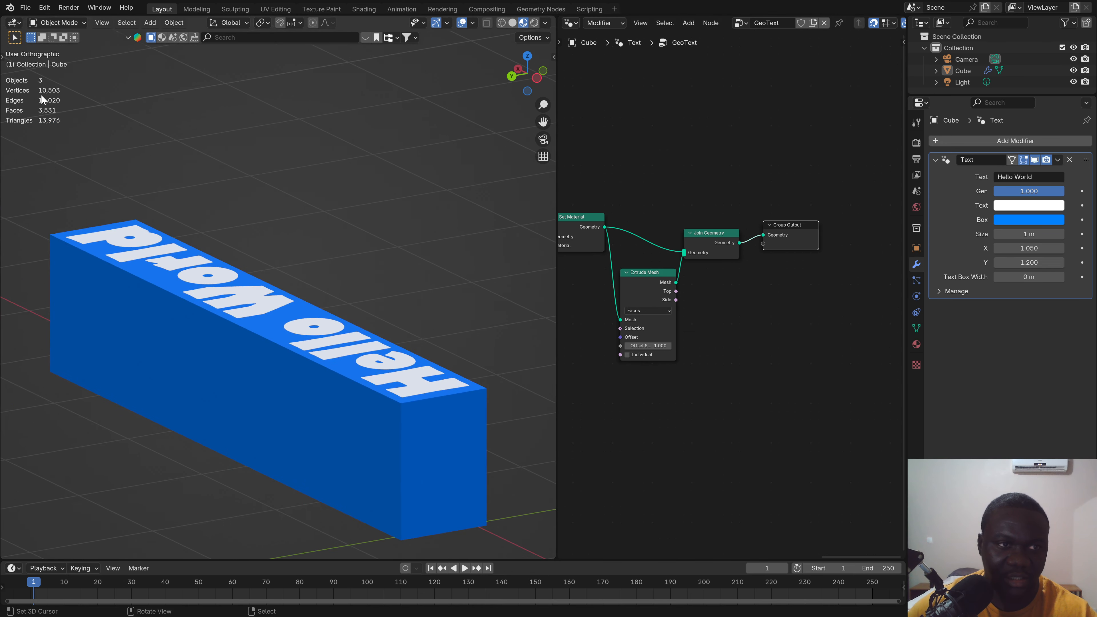
# Step: Set the Extrude Mesh node's offset scale to 0 to view the geometry without thickness
pyautogui.click(648, 346)
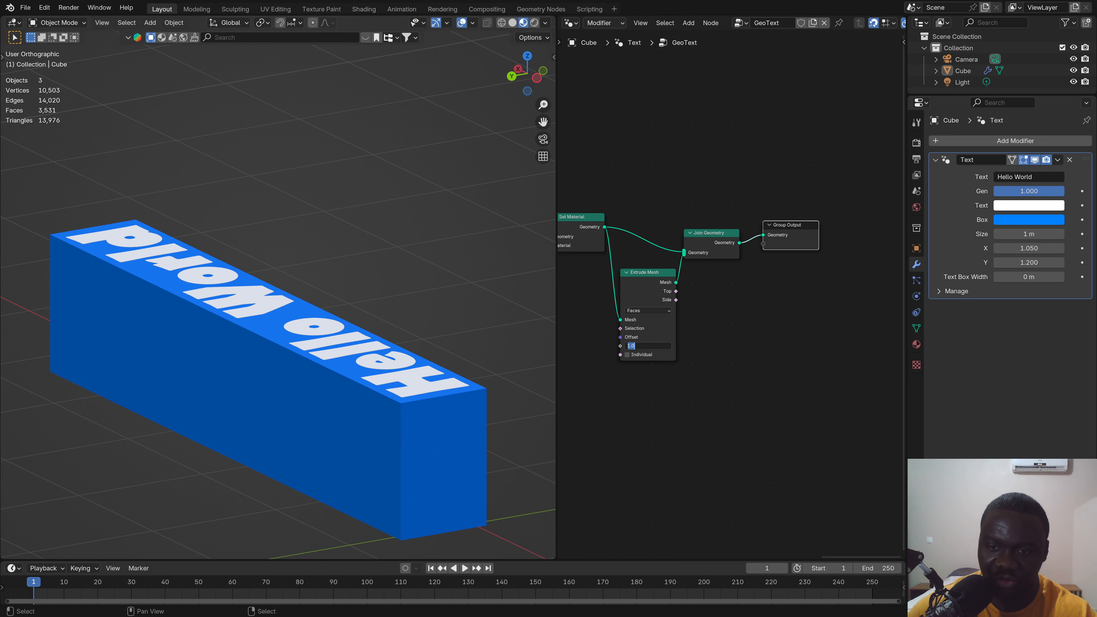
pyautogui.write('0')
pyautogui.press('Return')
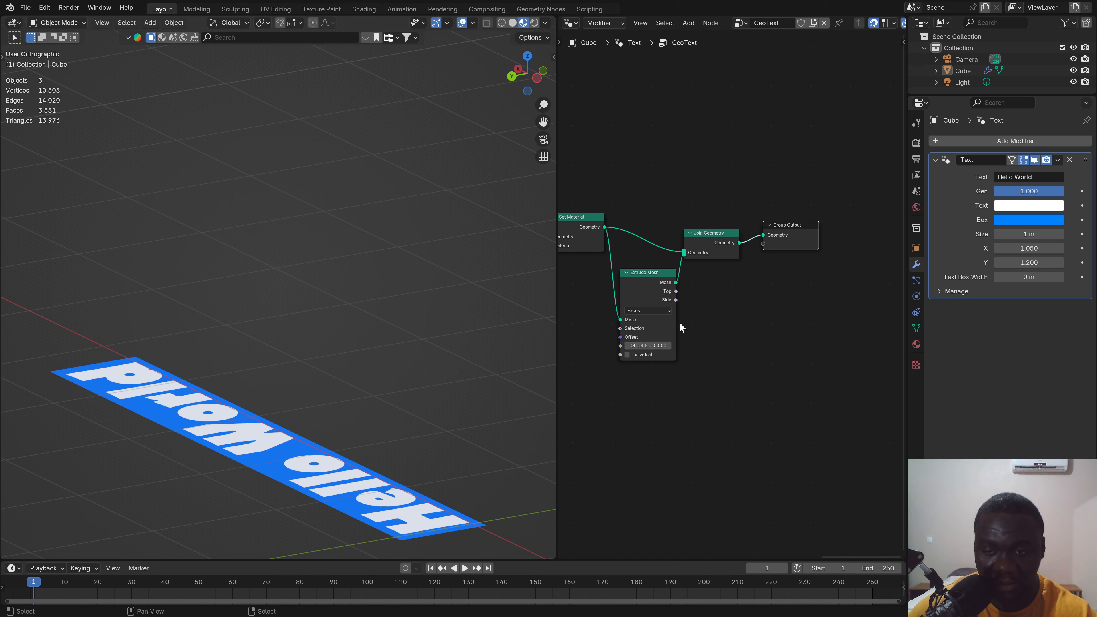
# Step: Move the Group Output node further away from Join Geometry and restore the Extrude Mesh offset scale to 1
pyautogui.moveTo(791, 236); pyautogui.dragTo(850, 234)
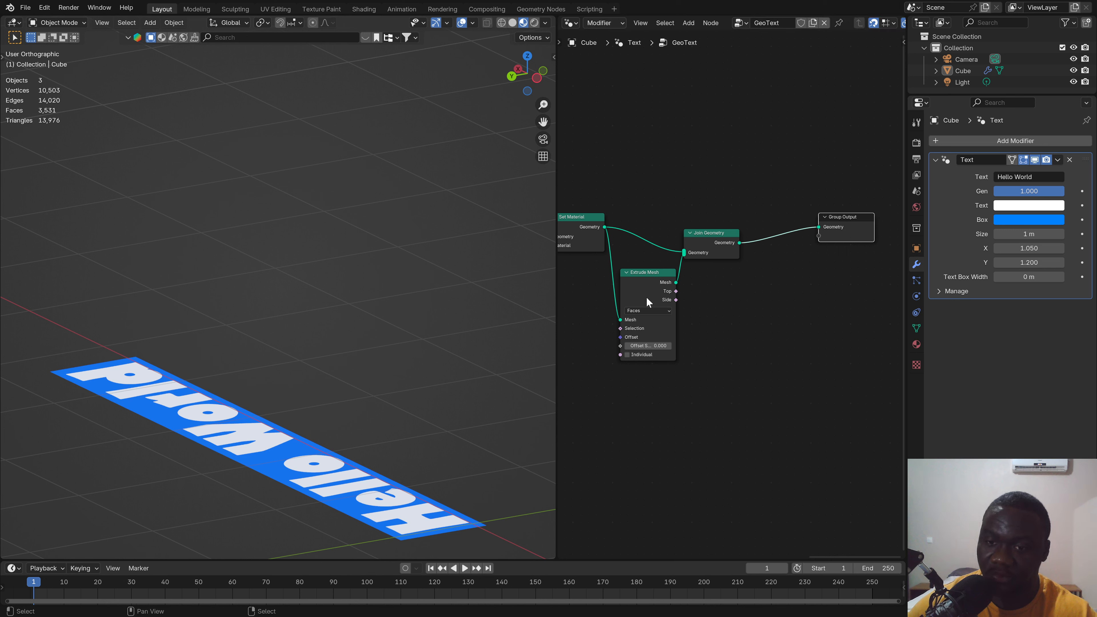
pyautogui.click(655, 345)
pyautogui.press('Return')
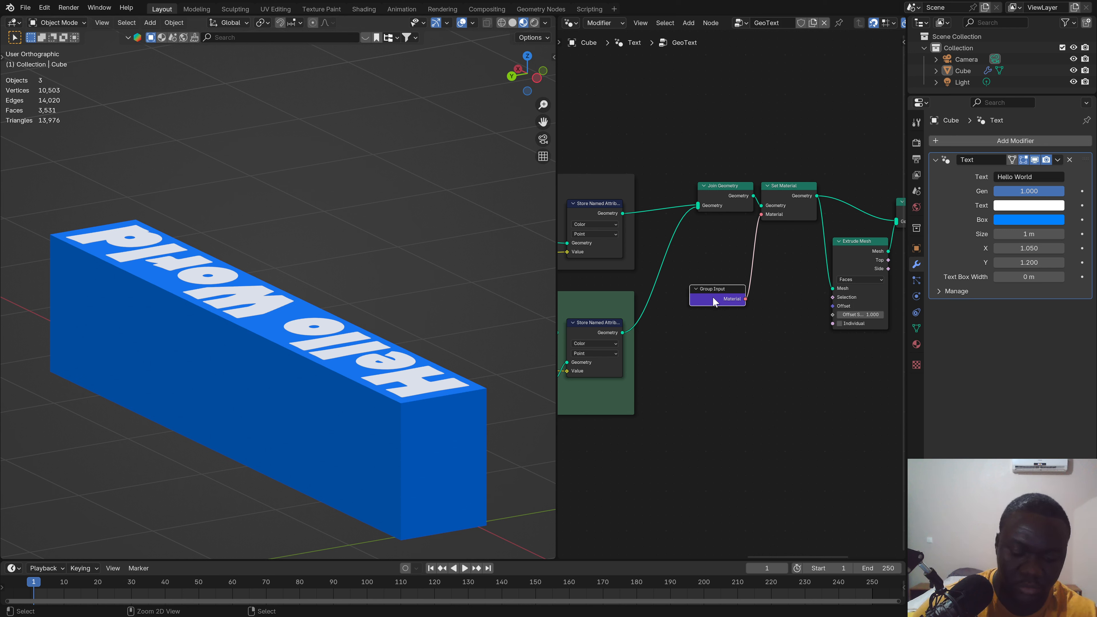
# Step: Reveal the Group Input's hidden sockets, save the file and expose Extrude Mesh's Offset Scale as a new group input
pyautogui.hotkey('ctrl', 'h')
pyautogui.keyDown('ctrl'); pyautogui.scroll(-1, 724, 327); pyautogui.keyUp('ctrl')
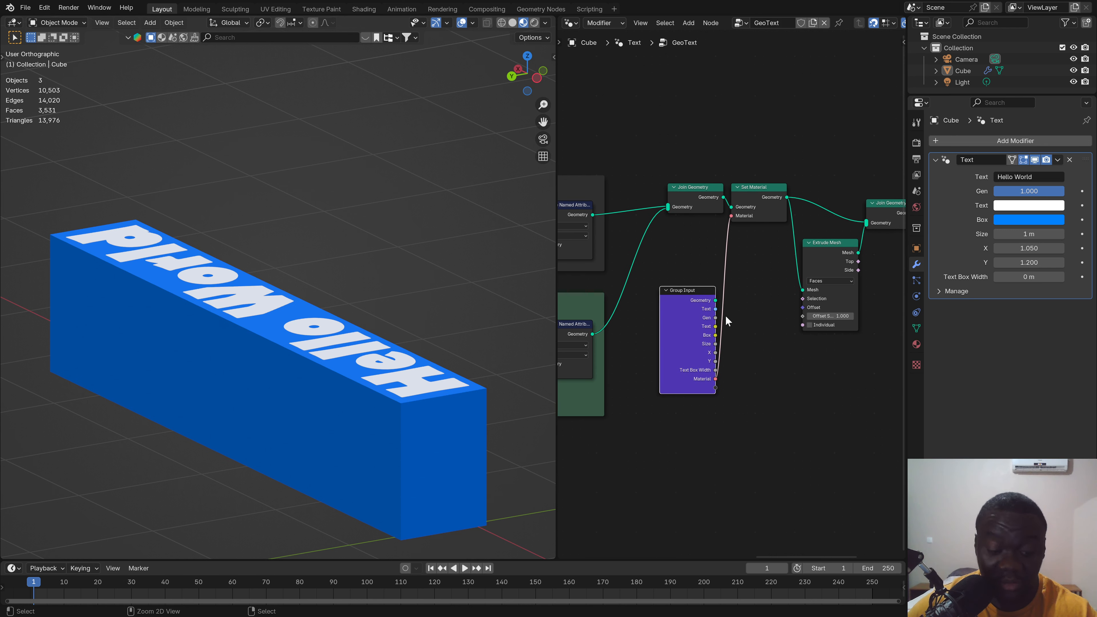
pyautogui.hotkey('ctrl', 's')
pyautogui.moveTo(780, 329); pyautogui.dragTo(705, 337, button='middle')
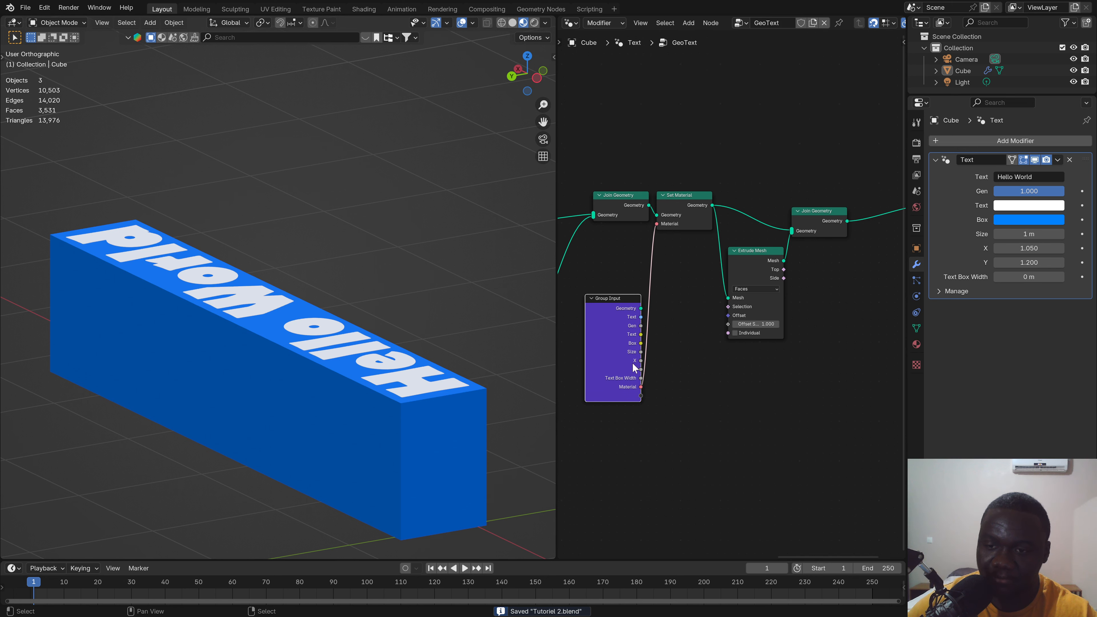
pyautogui.moveTo(640, 395); pyautogui.dragTo(728, 324)
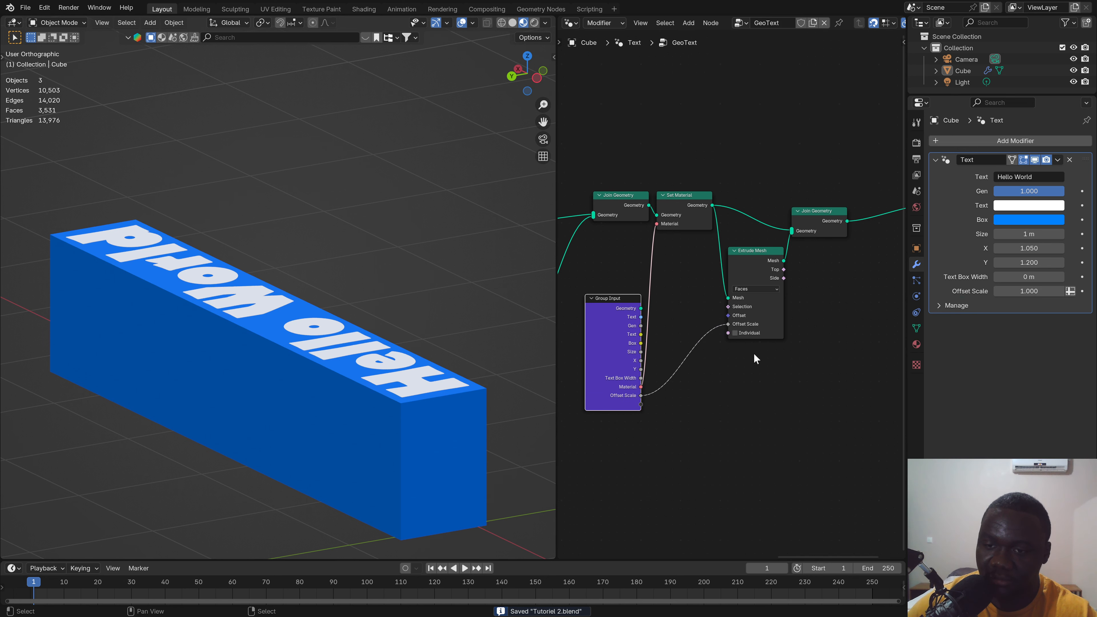
# Step: Rename the Offset Scale group input to Solidify and place it between Y and Text Box Width
pyautogui.press('n')
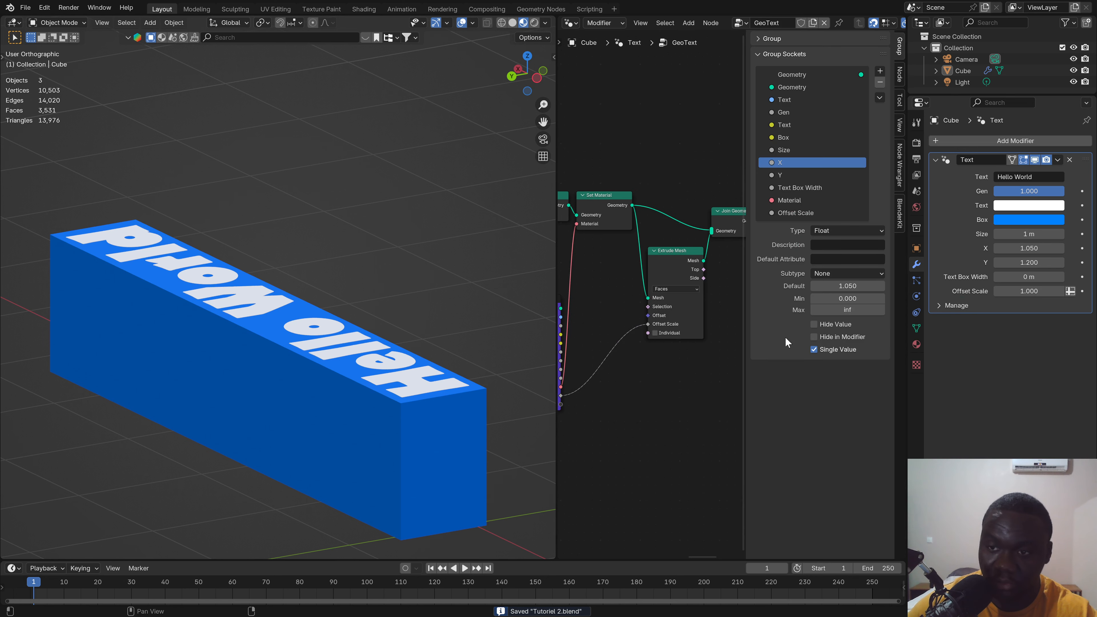
pyautogui.doubleClick(798, 212)
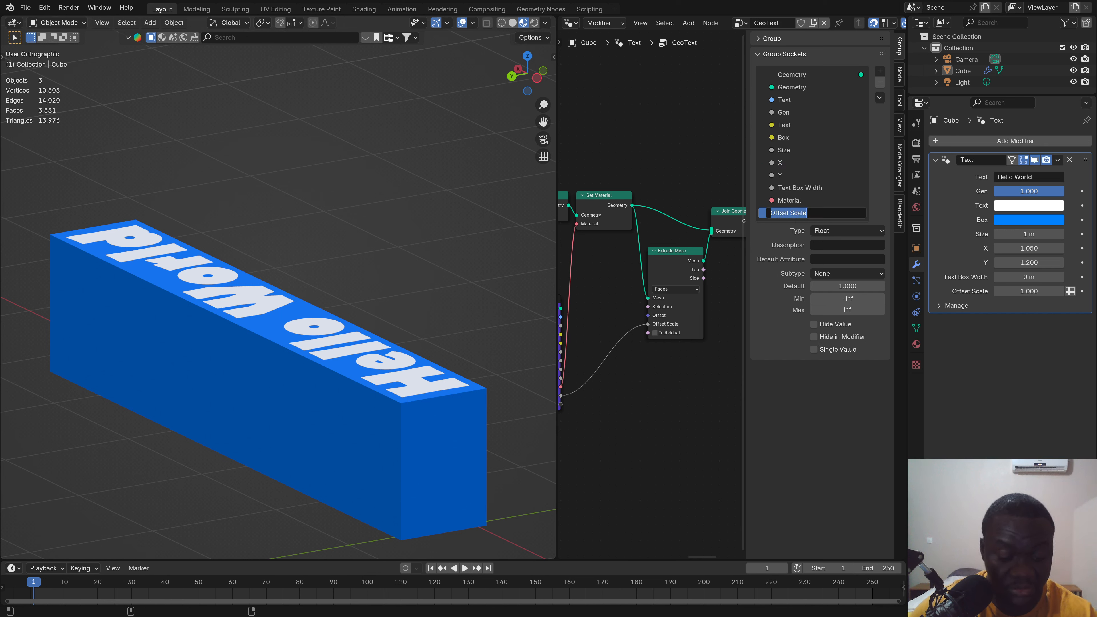
pyautogui.write('Solidify')
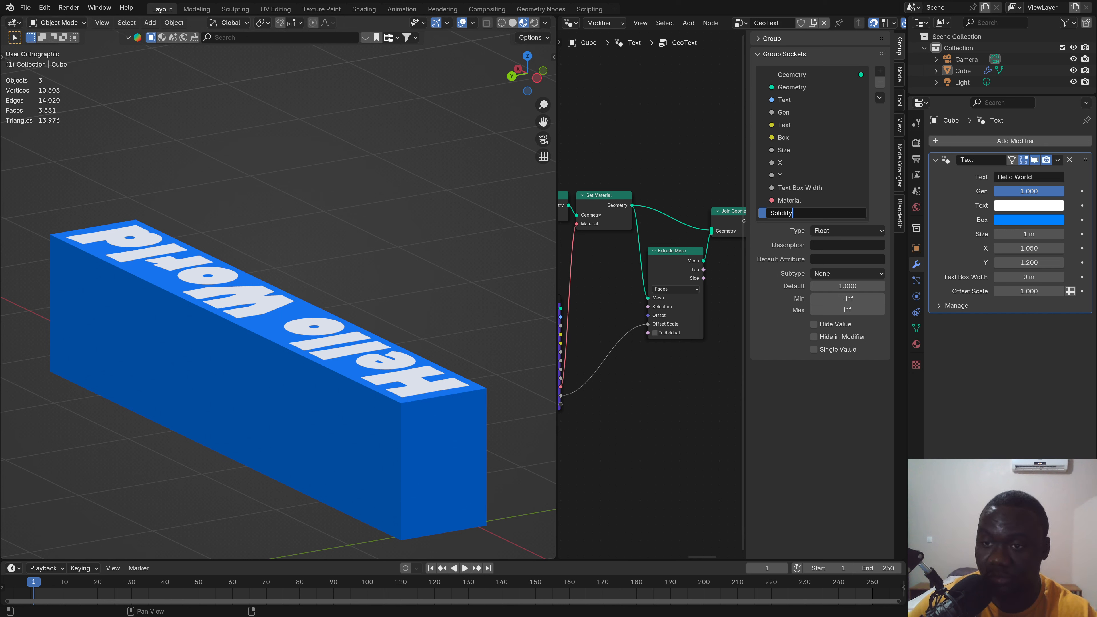
pyautogui.press('Return')
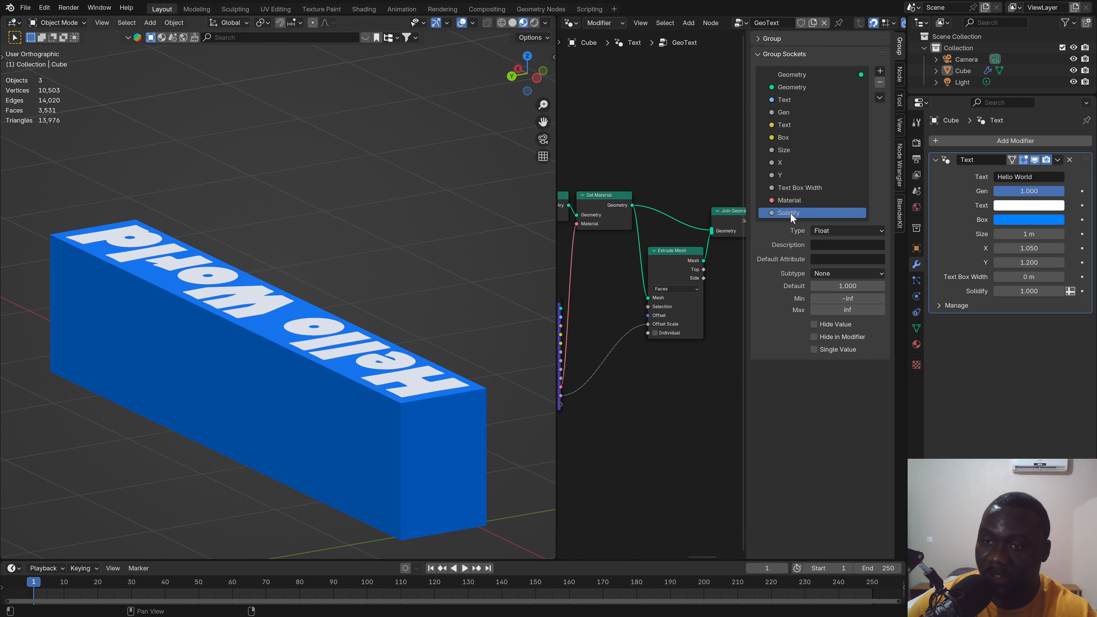
pyautogui.moveTo(795, 180)
pyautogui.mouseDown()
pyautogui.moveTo(811, 188)
pyautogui.moveTo(789, 186)
pyautogui.mouseUp()
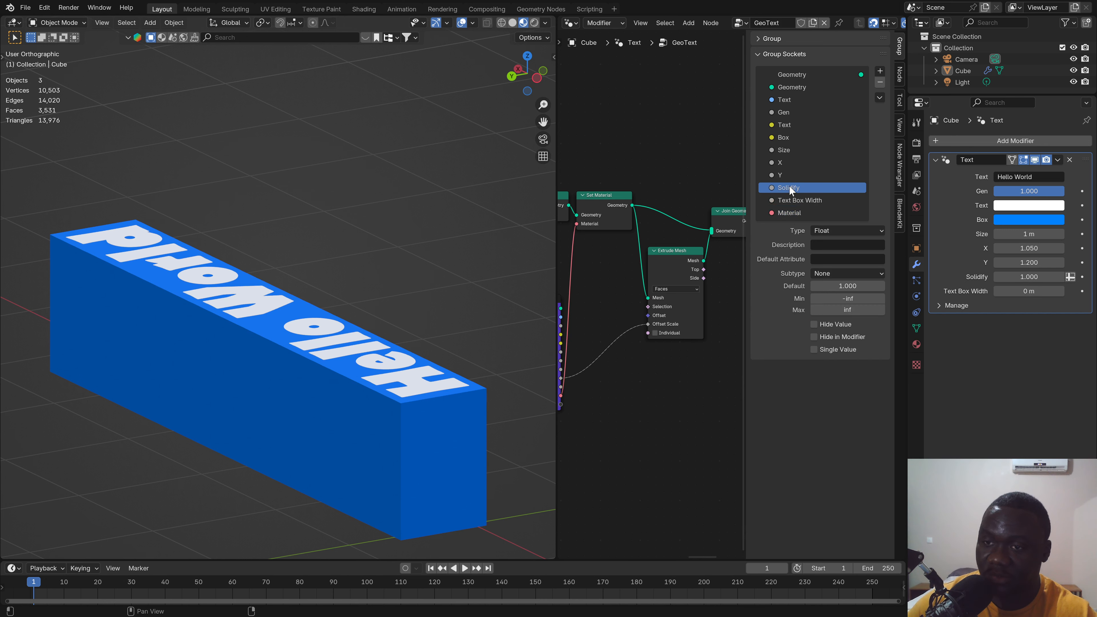
# Step: Make the Solidify input a single value and set its minimum to 0
pyautogui.click(815, 350)
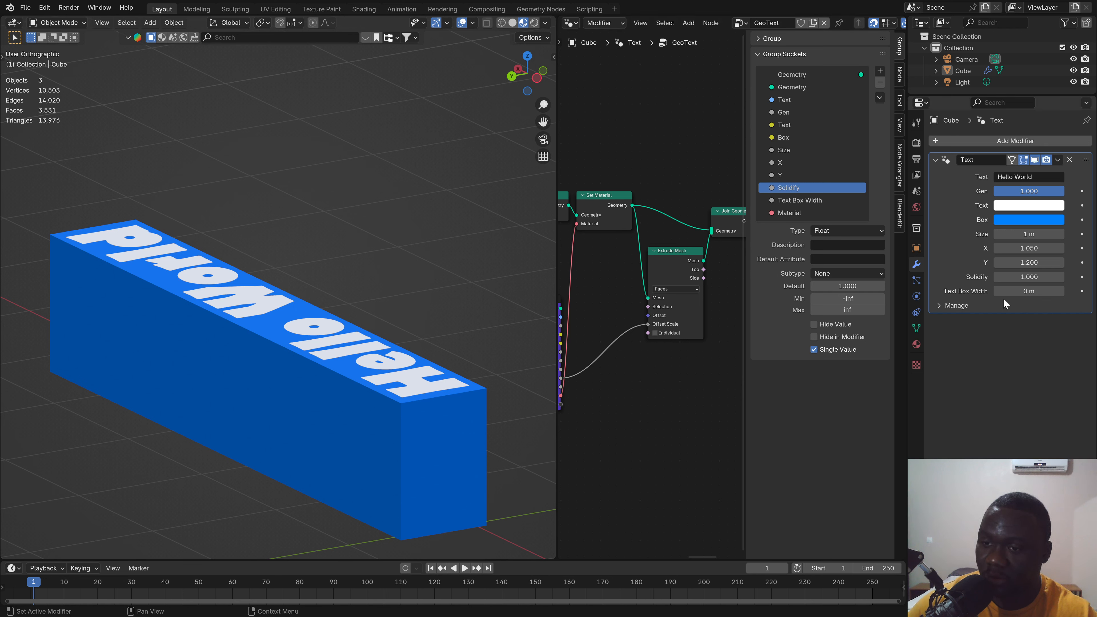
pyautogui.click(848, 299)
pyautogui.write('0')
pyautogui.press('Return')
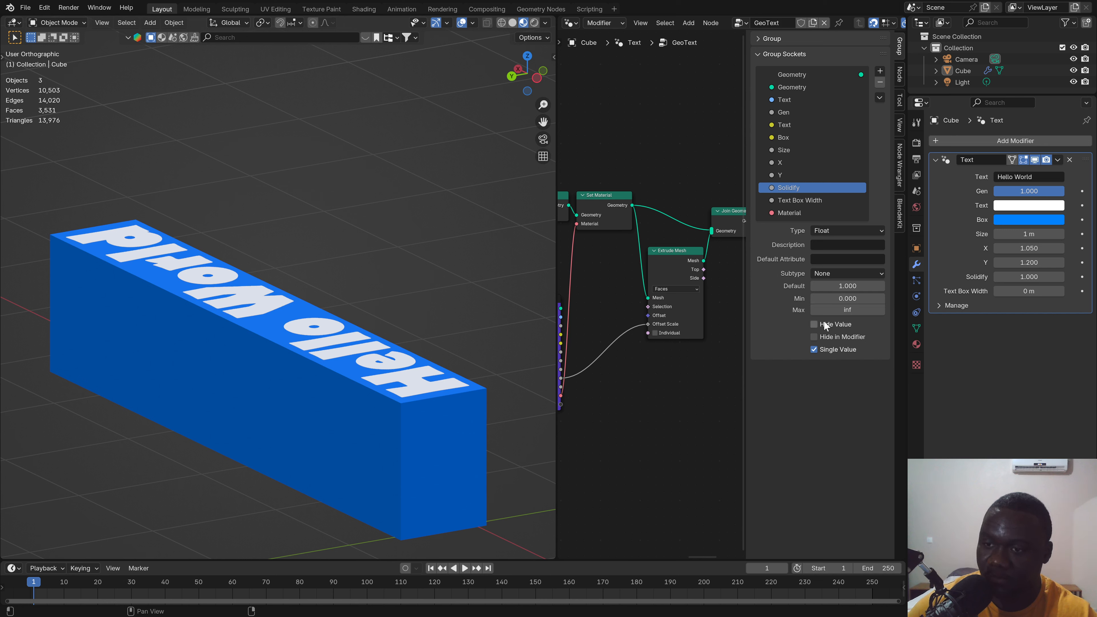
pyautogui.click(851, 311)
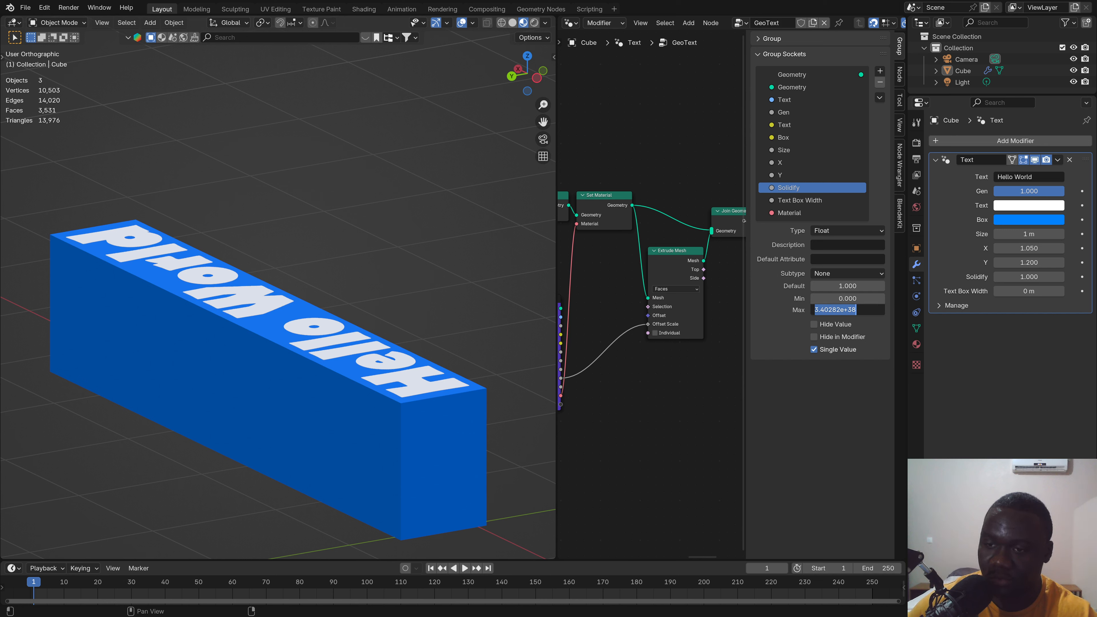
pyautogui.press('Escape')
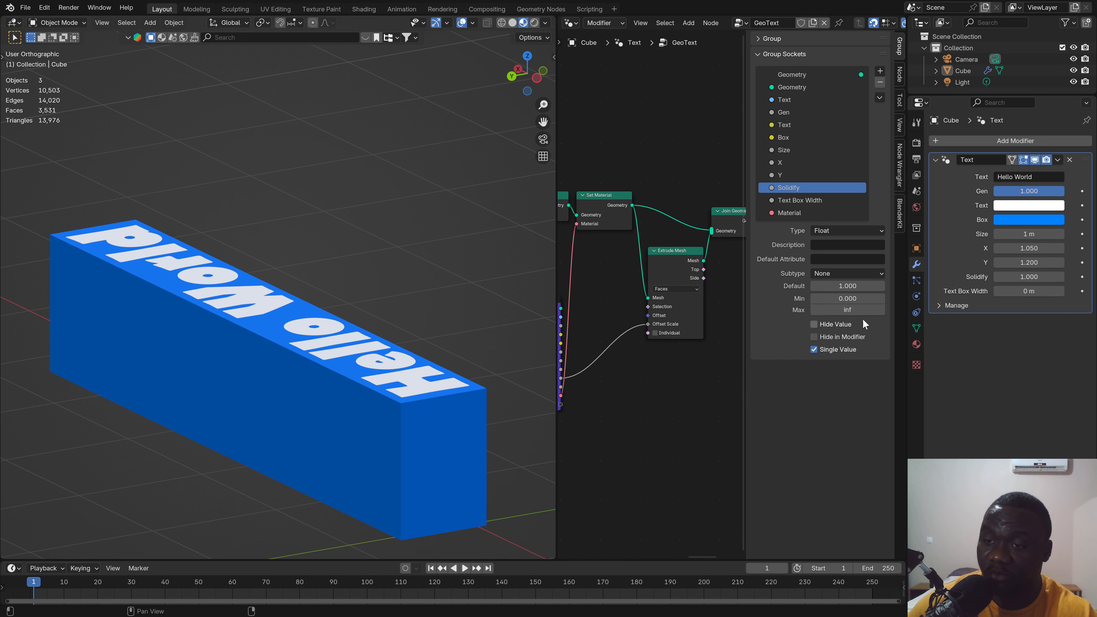
pyautogui.moveTo(1030, 277)
pyautogui.mouseDown()
pyautogui.moveTo(1093, 277)
pyautogui.moveTo(1029, 276)
pyautogui.mouseUp()
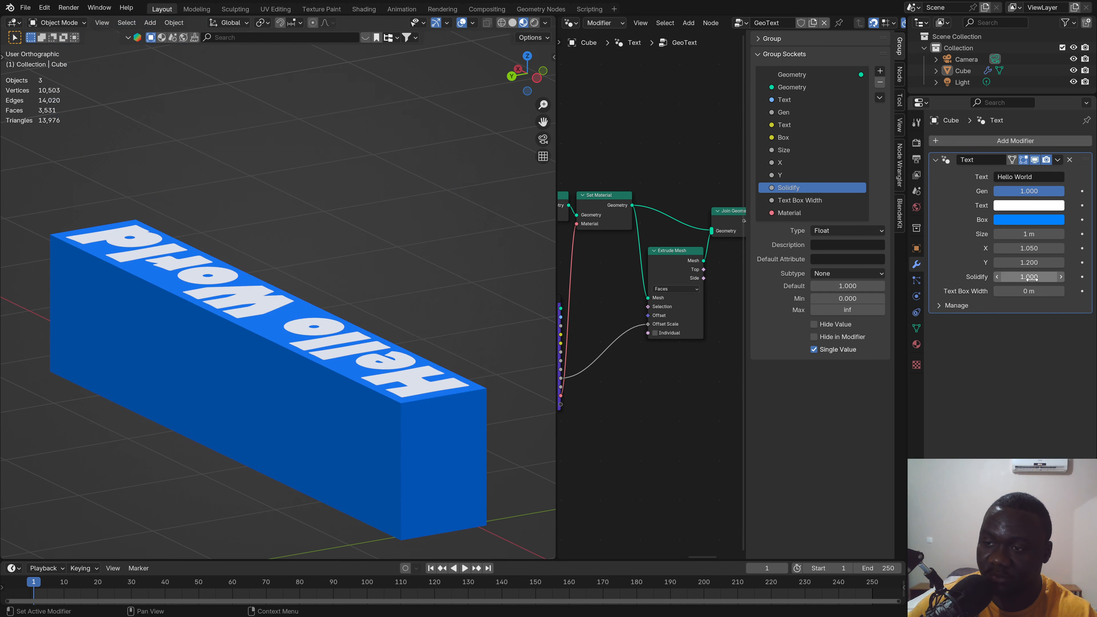
# Step: Set the Solidify input's maximum to 1 and try out its modifier value
pyautogui.click(849, 310)
pyautogui.write('1')
pyautogui.press('Return')
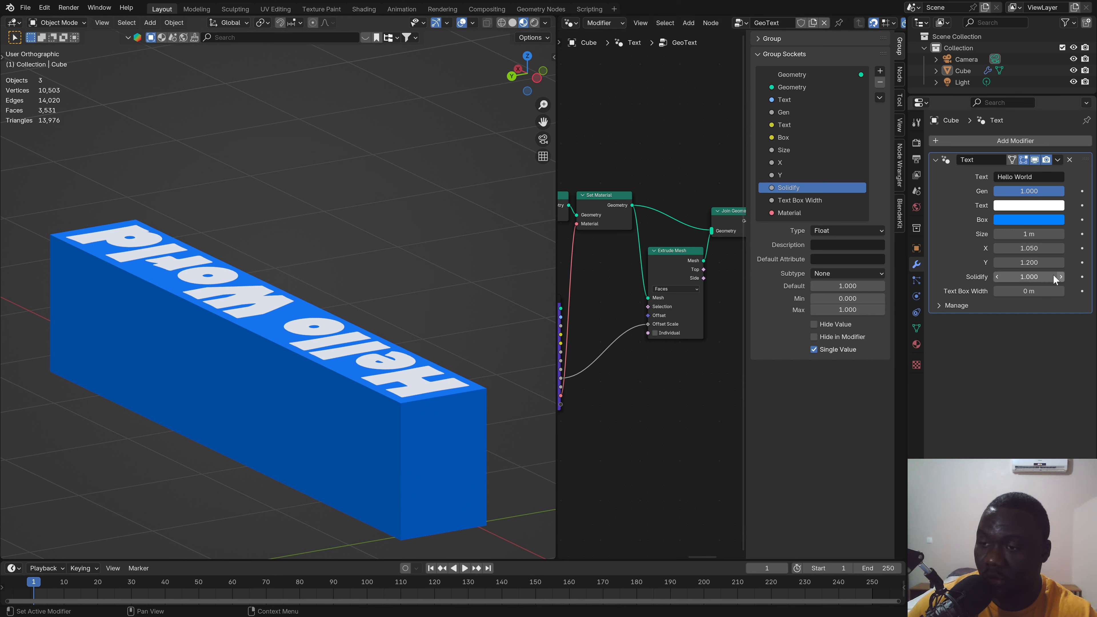
pyautogui.moveTo(1029, 276)
pyautogui.mouseDown()
pyautogui.moveTo(1007, 276)
pyautogui.moveTo(1029, 277)
pyautogui.mouseUp()
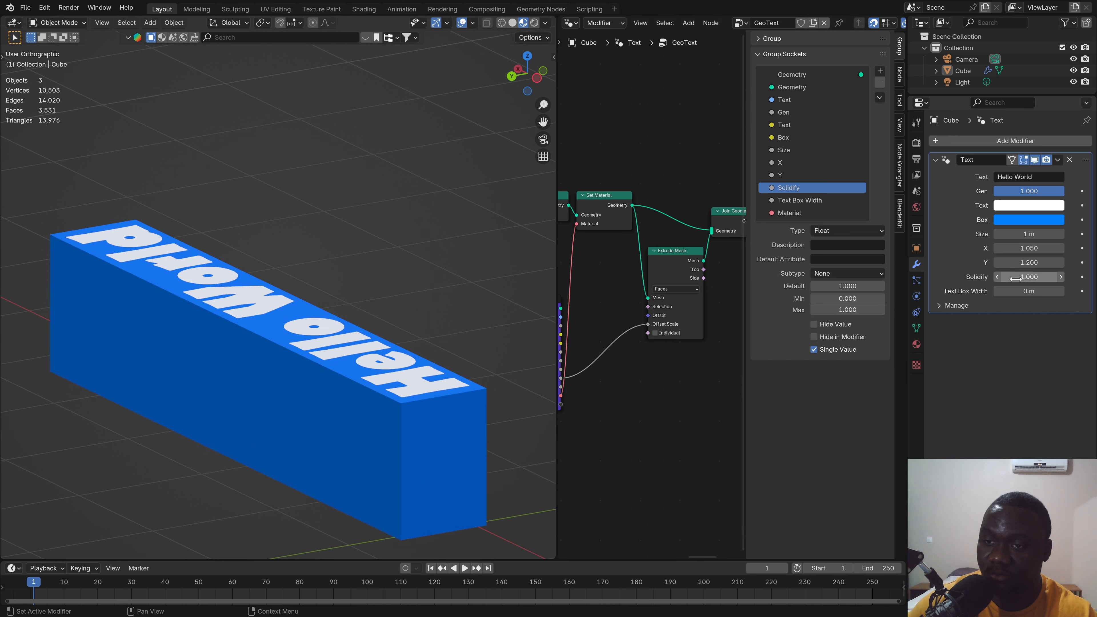
# Step: Change the Solidify input's subtype to Factor and try out its slider in the modifier
pyautogui.click(836, 273)
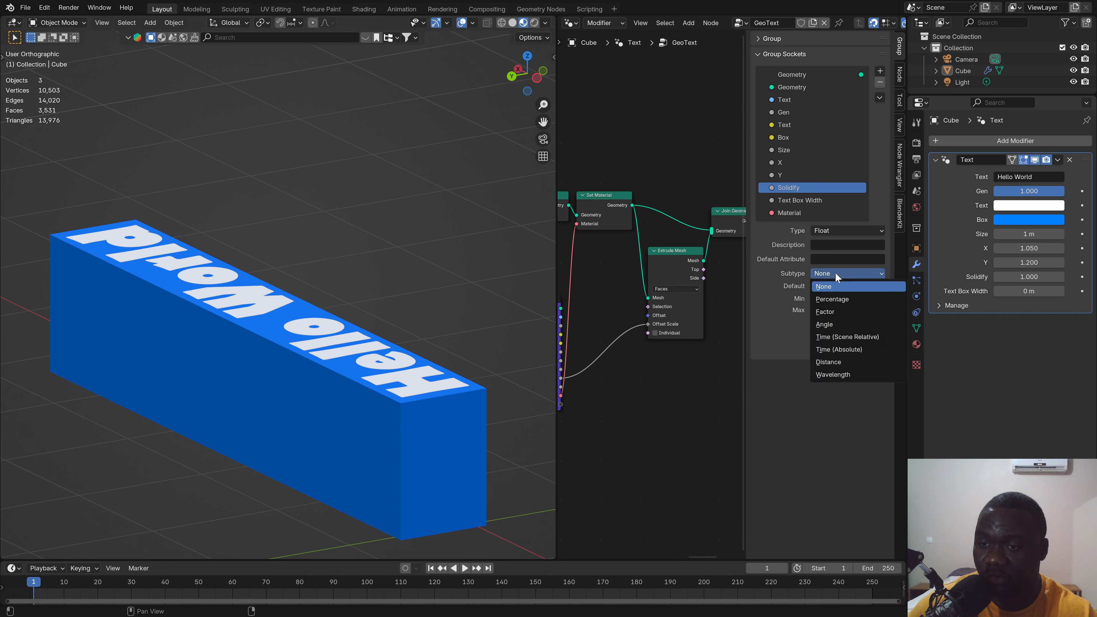
pyautogui.click(836, 309)
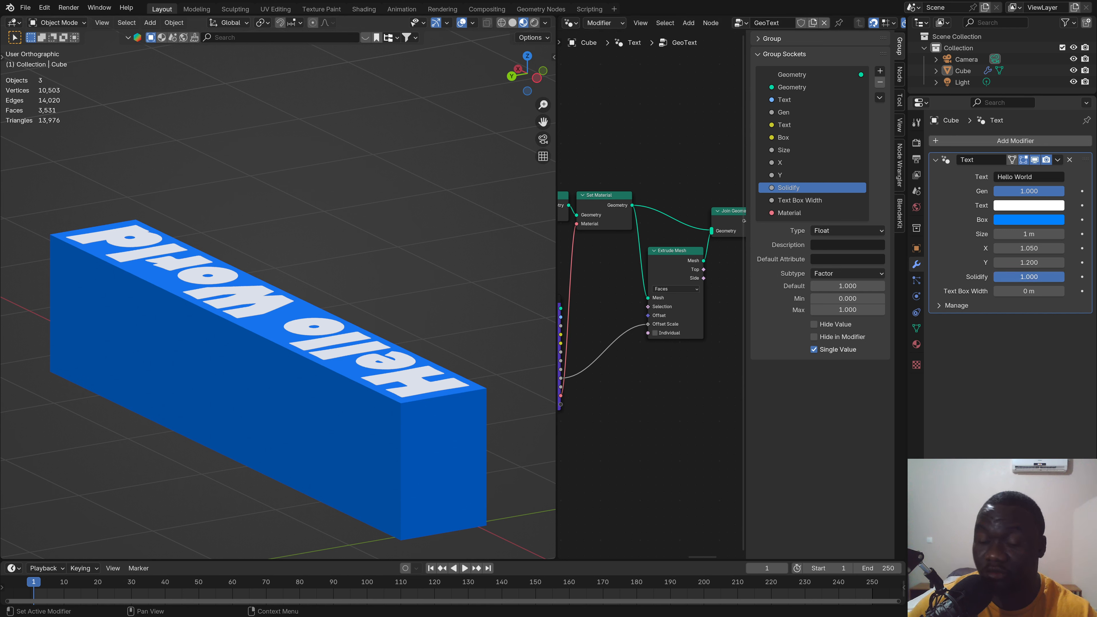
pyautogui.moveTo(1037, 277); pyautogui.dragTo(1065, 276)
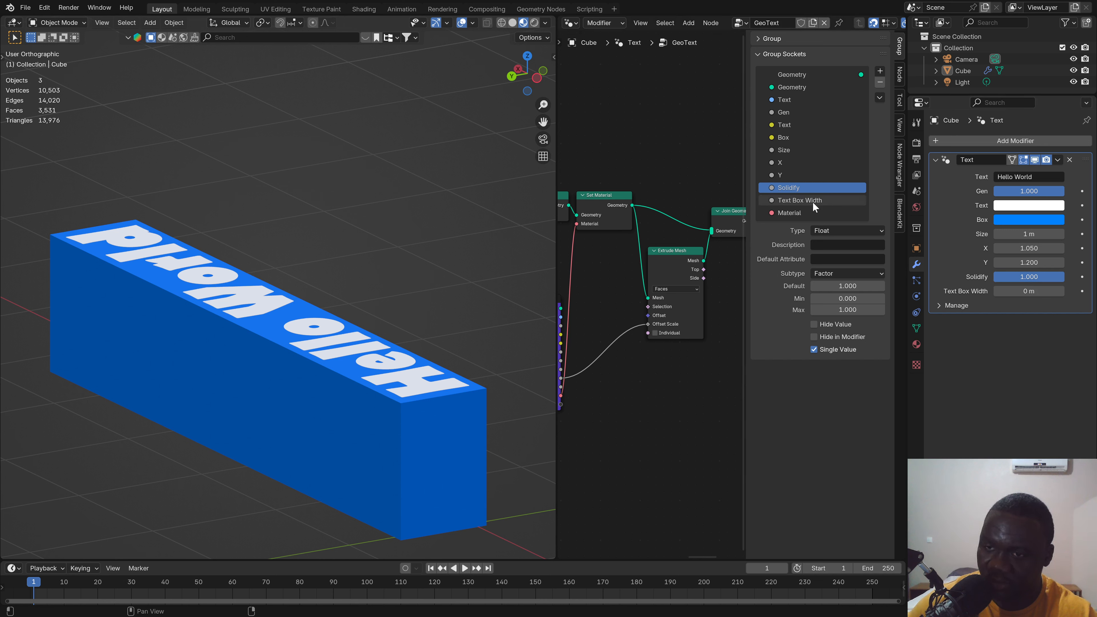
# Step: Set the Solidify input's subtype back to None and close the group socket settings
pyautogui.scroll(-1, 707, 291)
pyautogui.moveTo(707, 287); pyautogui.dragTo(677, 320, button='middle')
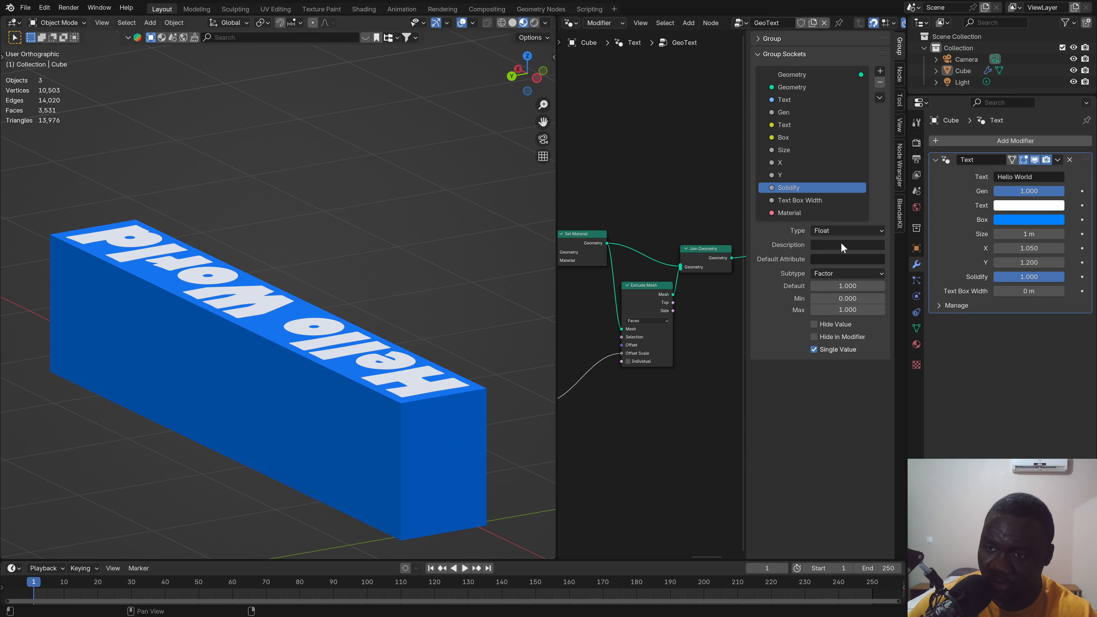
pyautogui.click(830, 232)
pyautogui.click(830, 231)
pyautogui.click(830, 271)
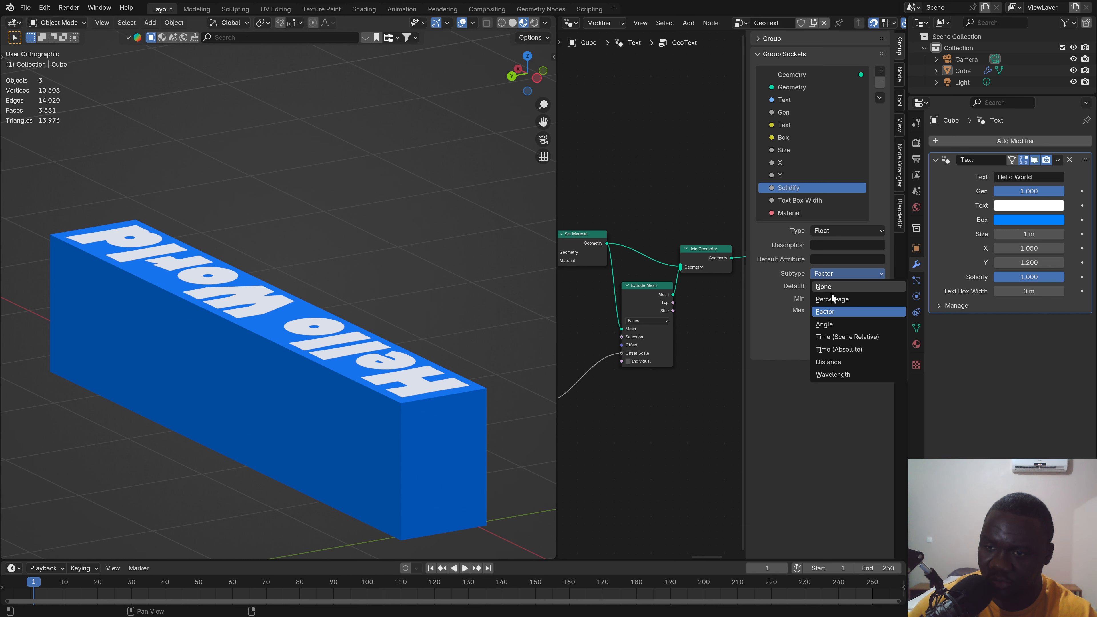
pyautogui.click(831, 286)
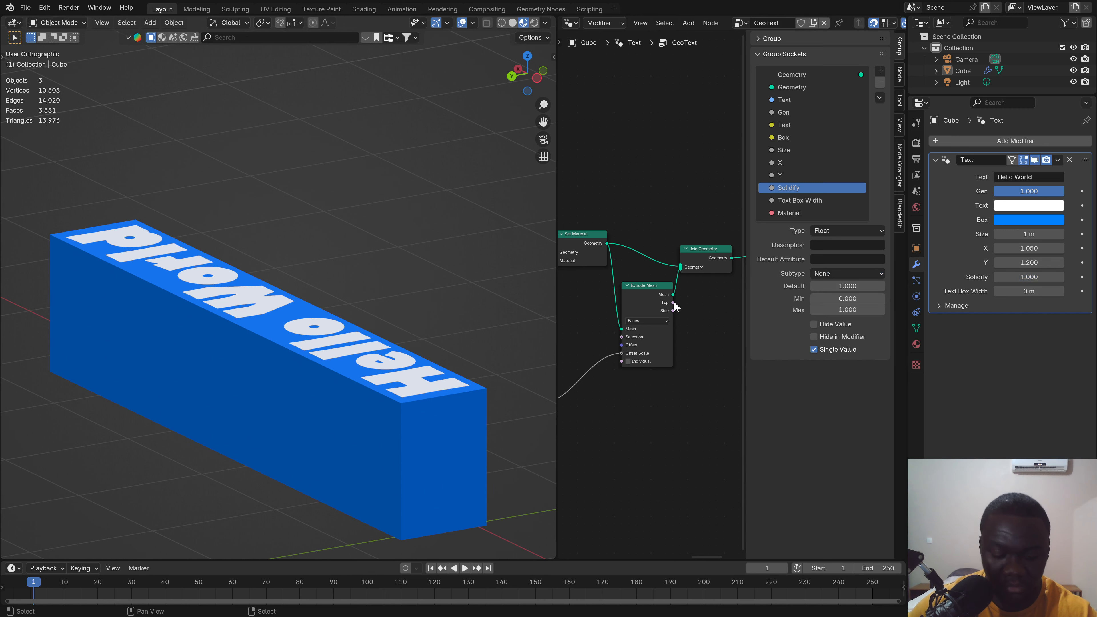
pyautogui.press('n')
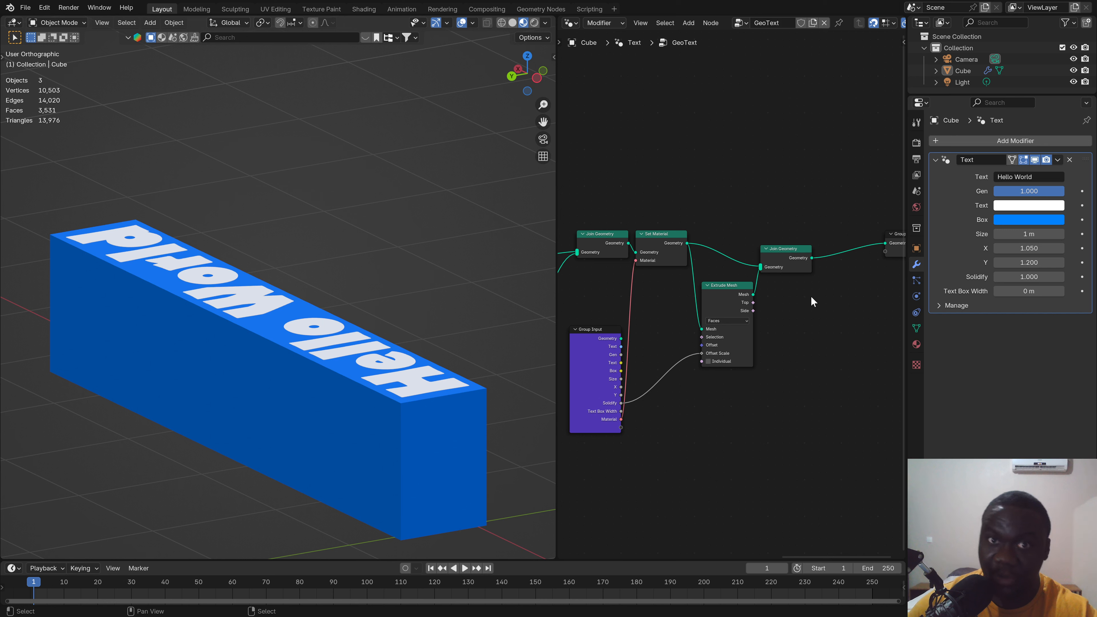
# Step: Hide the unused sockets of the Extrude Mesh node and save the file
pyautogui.click(734, 297)
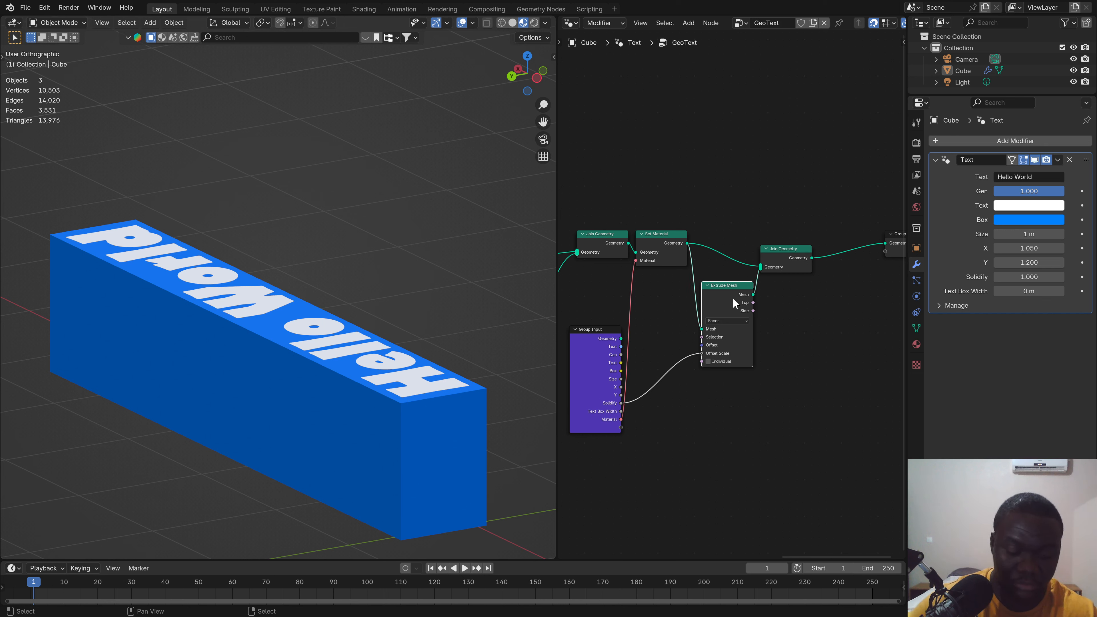
pyautogui.hotkey('ctrl', 'h')
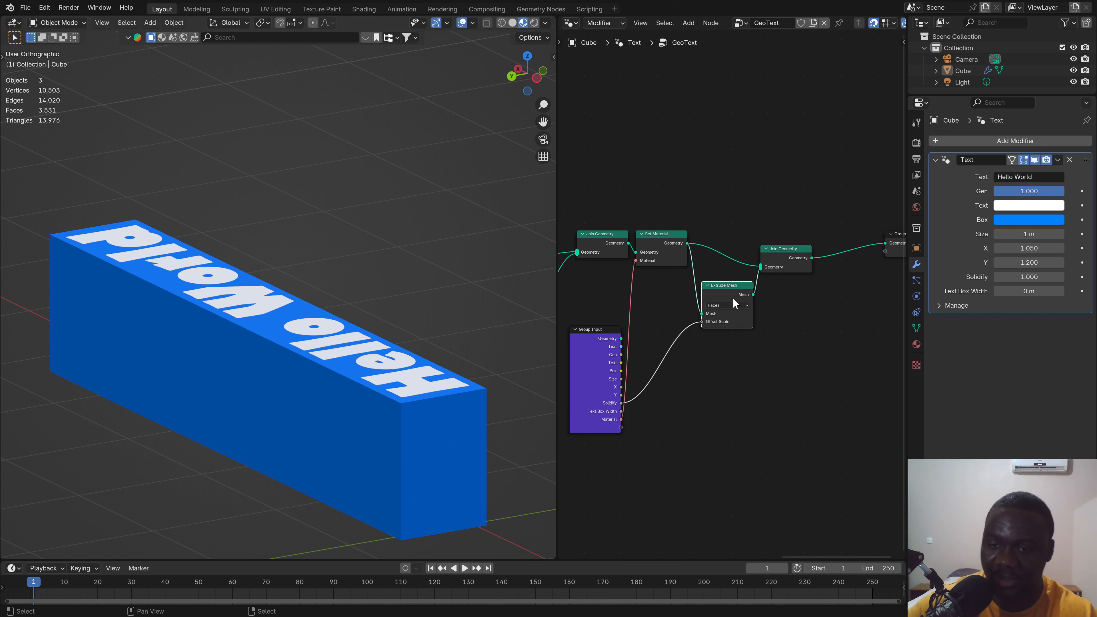
pyautogui.hotkey('ctrl', 's')
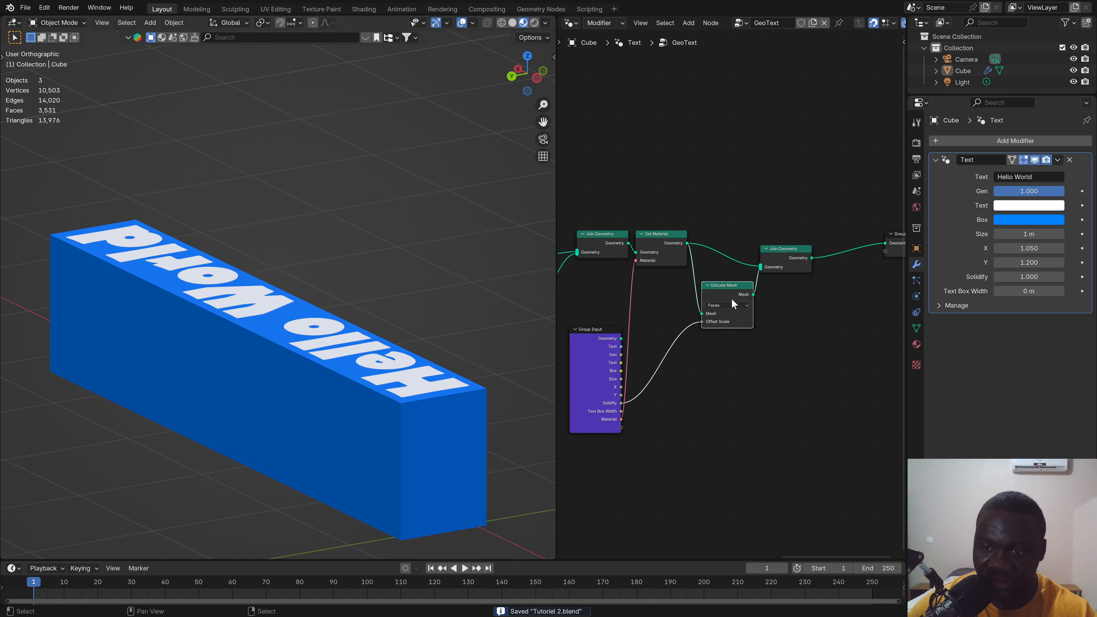
# Step: Add a Switch node whose True input is fed by the final Join Geometry output, placed below that node
pyautogui.moveTo(812, 258); pyautogui.dragTo(747, 271, button='middle')
pyautogui.scroll(2, 747, 272)
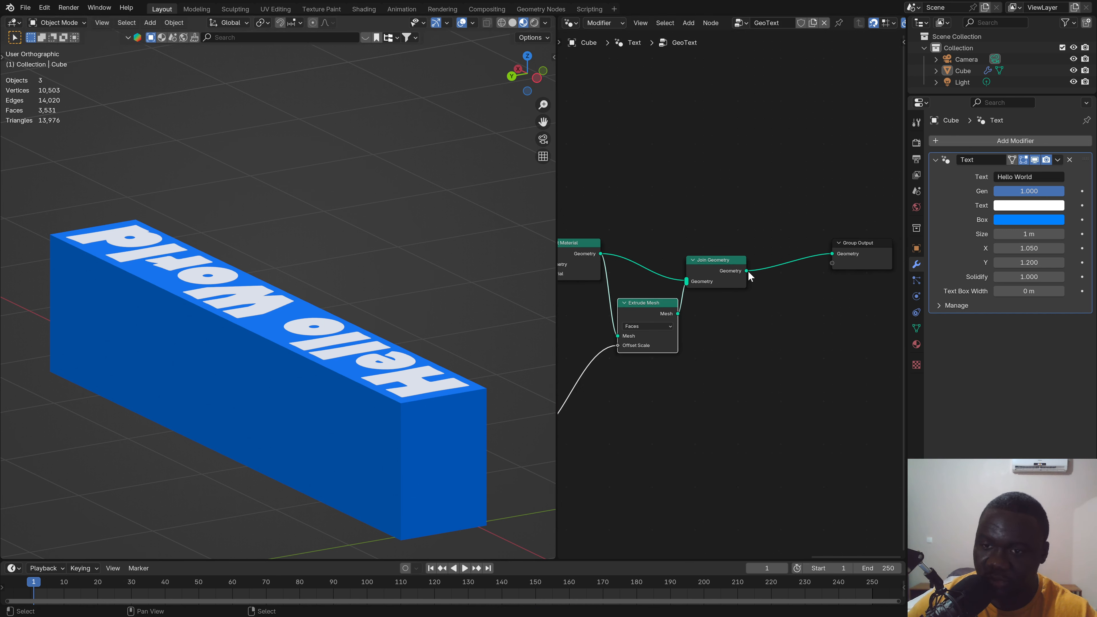
pyautogui.moveTo(747, 271); pyautogui.dragTo(782, 354)
pyautogui.write('tru')
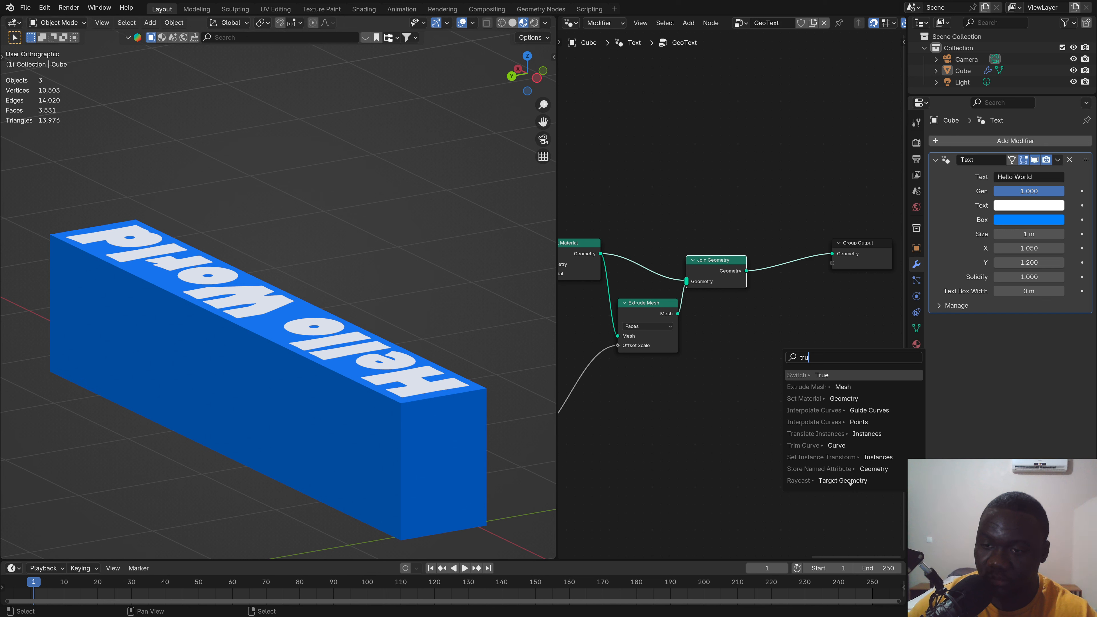
pyautogui.press('Return')
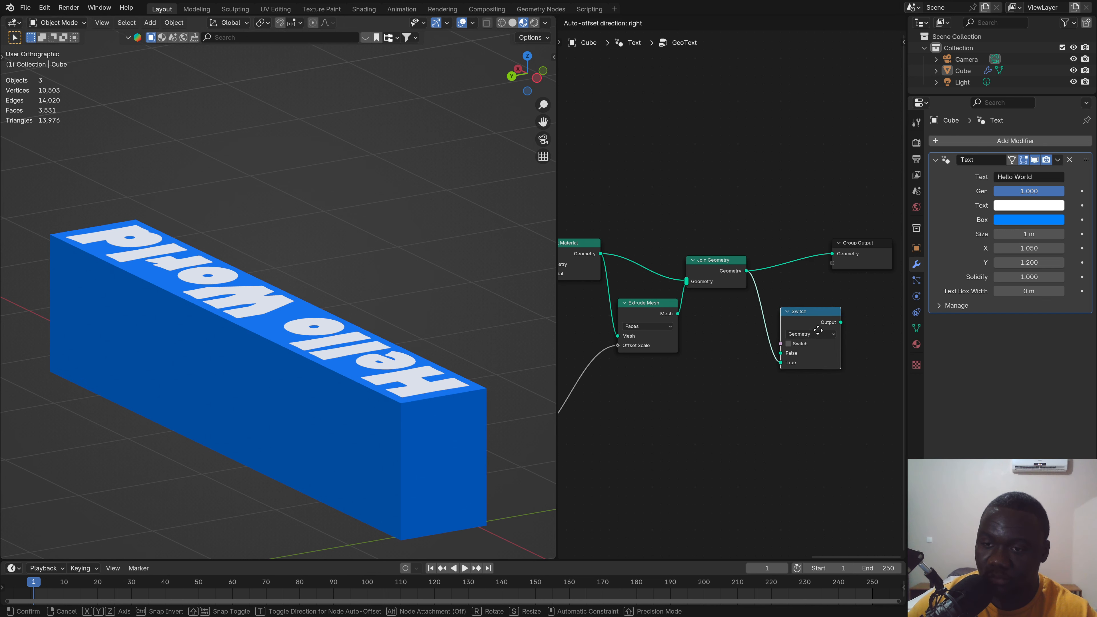
pyautogui.click(819, 328)
# Step: Connect Set Material to the Switch's False input and the Switch output to Group Output, moving the Switch above Join Geometry
pyautogui.moveTo(600, 254); pyautogui.dragTo(782, 354)
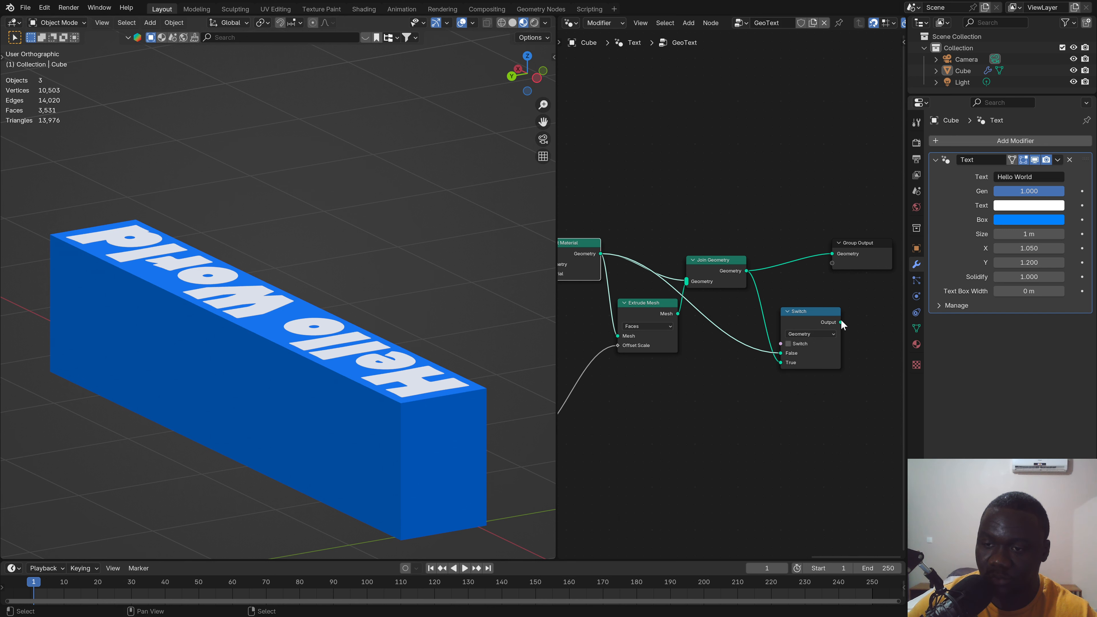
pyautogui.moveTo(841, 322); pyautogui.dragTo(834, 254)
pyautogui.moveTo(811, 325); pyautogui.dragTo(776, 190)
# Step: Connect the Group Input's Solidify socket to the Switch node's Switch input
pyautogui.moveTo(716, 240); pyautogui.dragTo(773, 229, button='middle')
pyautogui.moveTo(607, 411); pyautogui.dragTo(654, 401, button='middle')
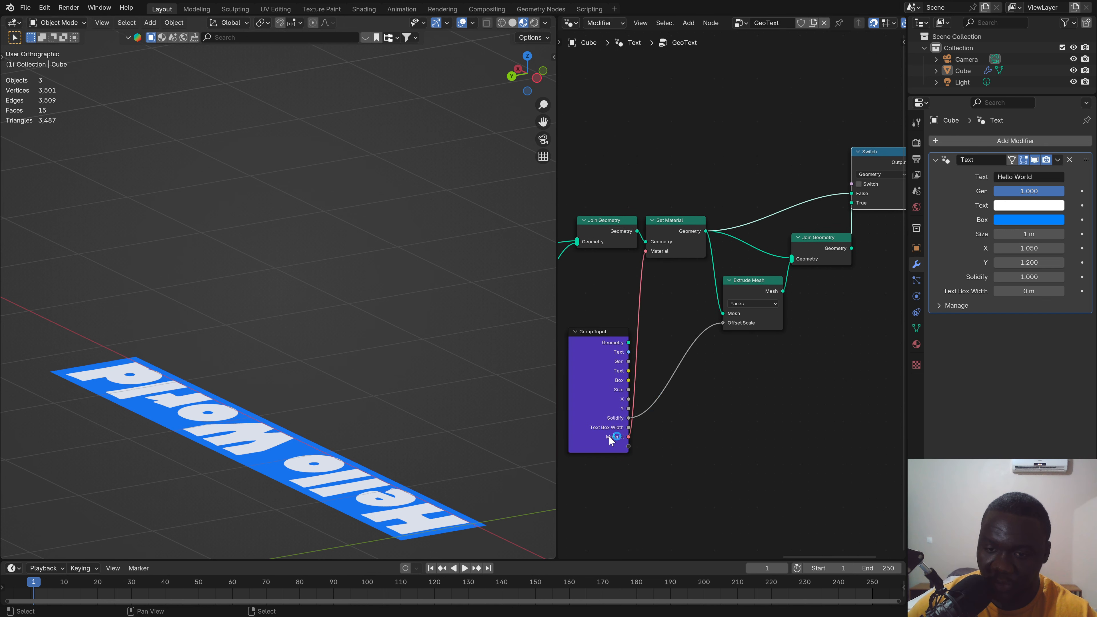
pyautogui.moveTo(629, 418); pyautogui.dragTo(852, 182)
pyautogui.moveTo(847, 185); pyautogui.dragTo(816, 208, button='middle')
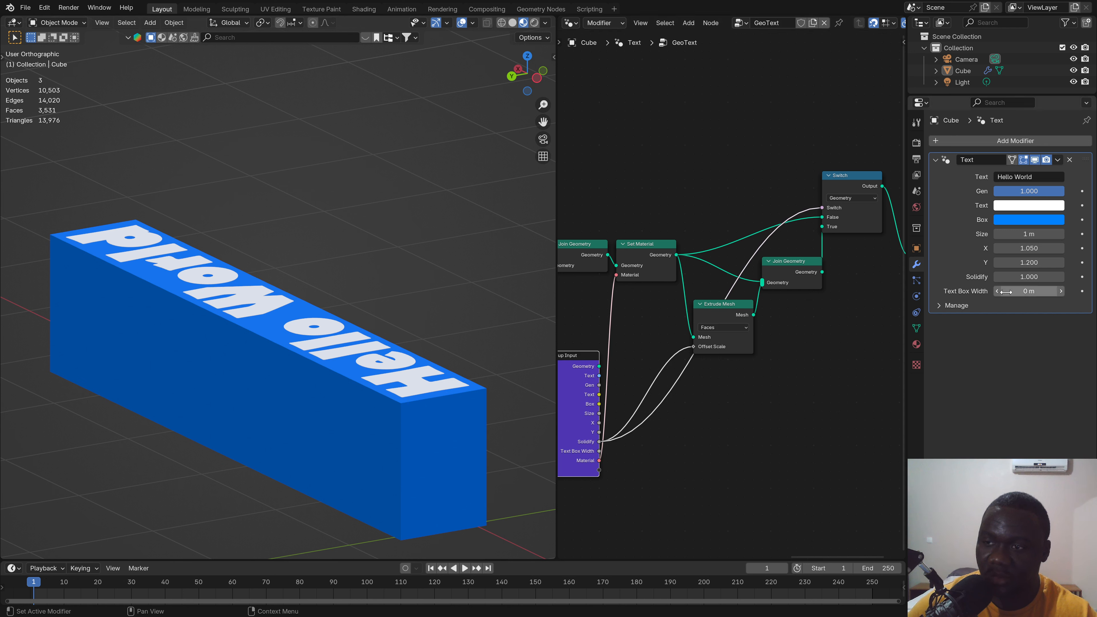
# Step: Test the Text modifier's Solidify at 0, and give it a thickness of 0.22
pyautogui.click(1029, 276)
pyautogui.write('0')
pyautogui.press('Return')
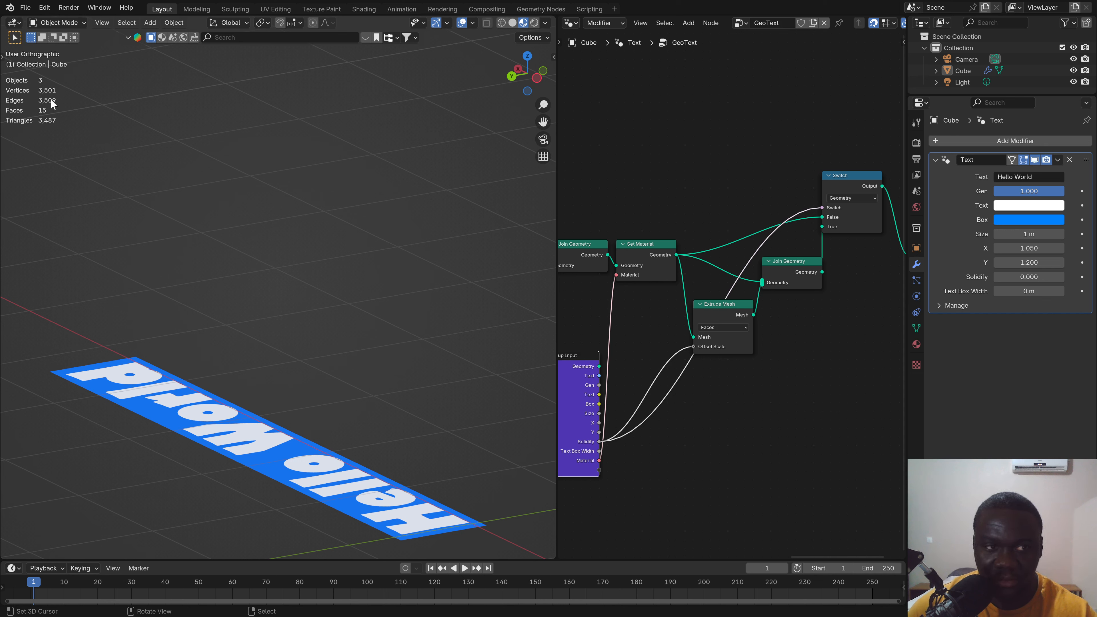
pyautogui.moveTo(1026, 277); pyautogui.dragTo(1050, 277)
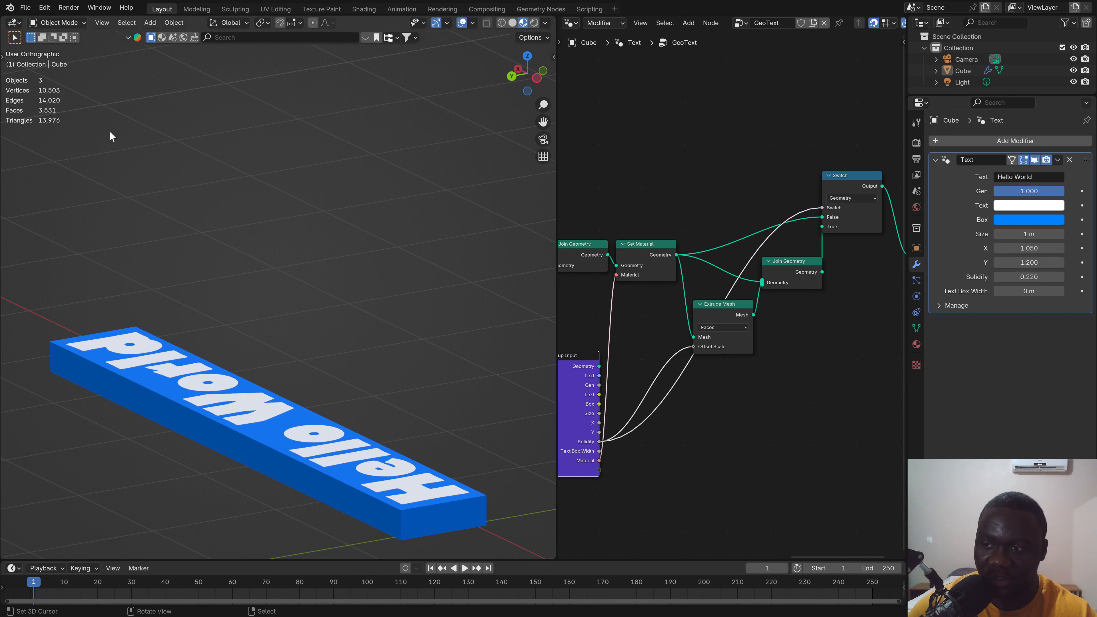
# Step: Line up the Switch, Extrude Mesh and final Join Geometry nodes in one compact row after Set Material
pyautogui.moveTo(761, 199); pyautogui.dragTo(620, 203, button='middle')
pyautogui.moveTo(707, 187); pyautogui.dragTo(722, 256)
pyautogui.scroll(-1, 679, 293)
pyautogui.moveTo(630, 318); pyautogui.dragTo(764, 376, button='middle')
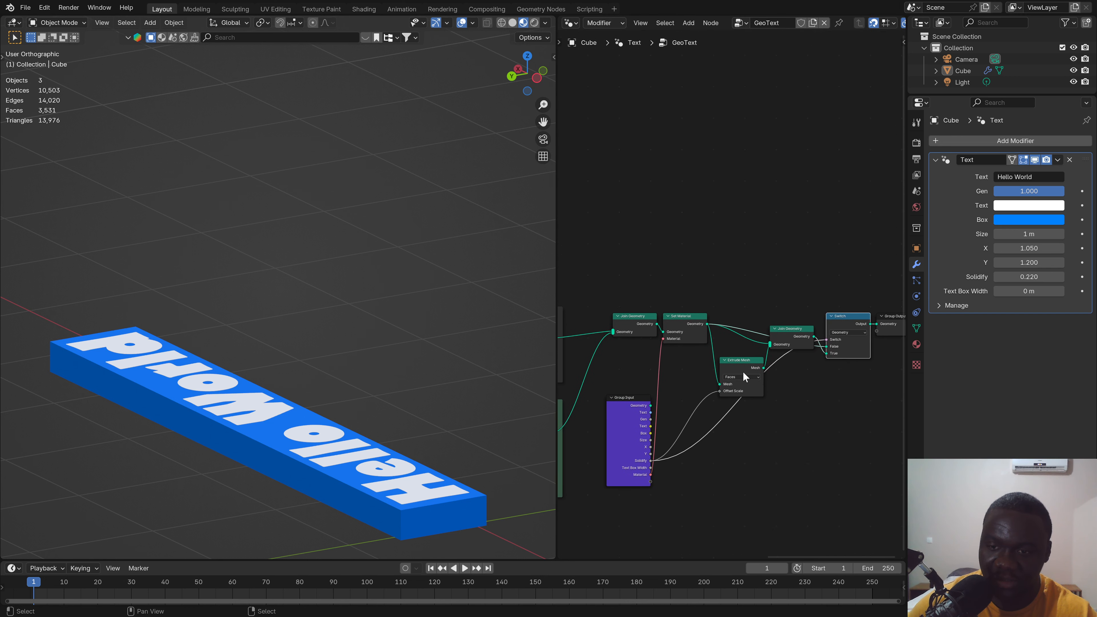
pyautogui.scroll(1, 729, 371)
pyautogui.moveTo(726, 363); pyautogui.dragTo(718, 308)
pyautogui.moveTo(808, 323); pyautogui.dragTo(813, 306)
# Step: Hide the unused sockets of the purple Group Input node and place it just below the Join Geometry and Set Material nodes
pyautogui.moveTo(625, 418); pyautogui.dragTo(855, 372, button='middle')
pyautogui.click(807, 408)
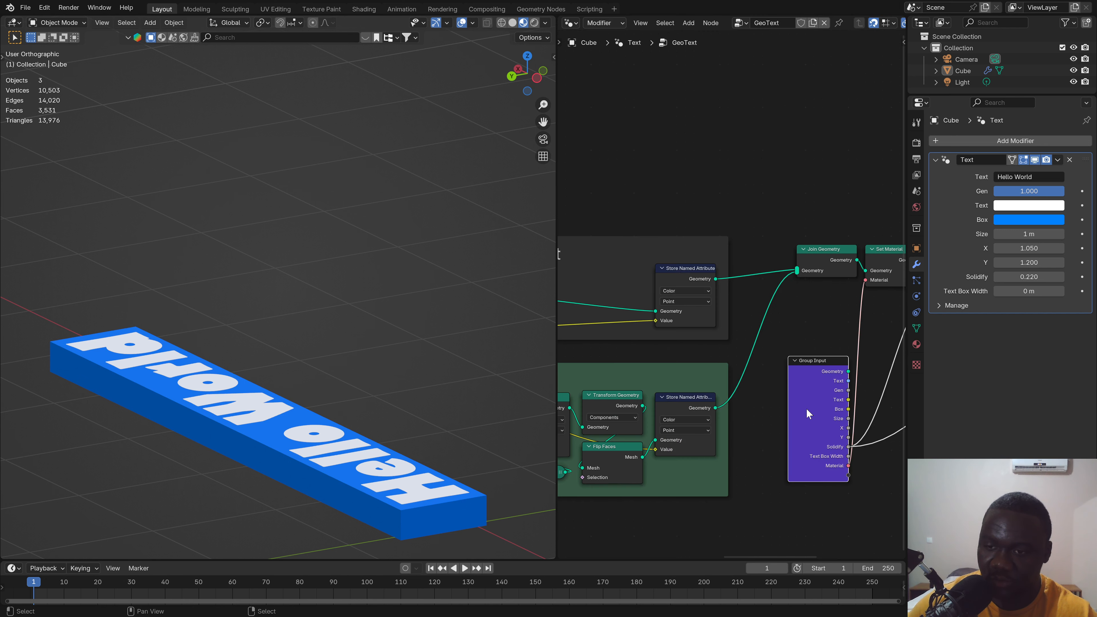
pyautogui.hotkey('ctrl', 'h')
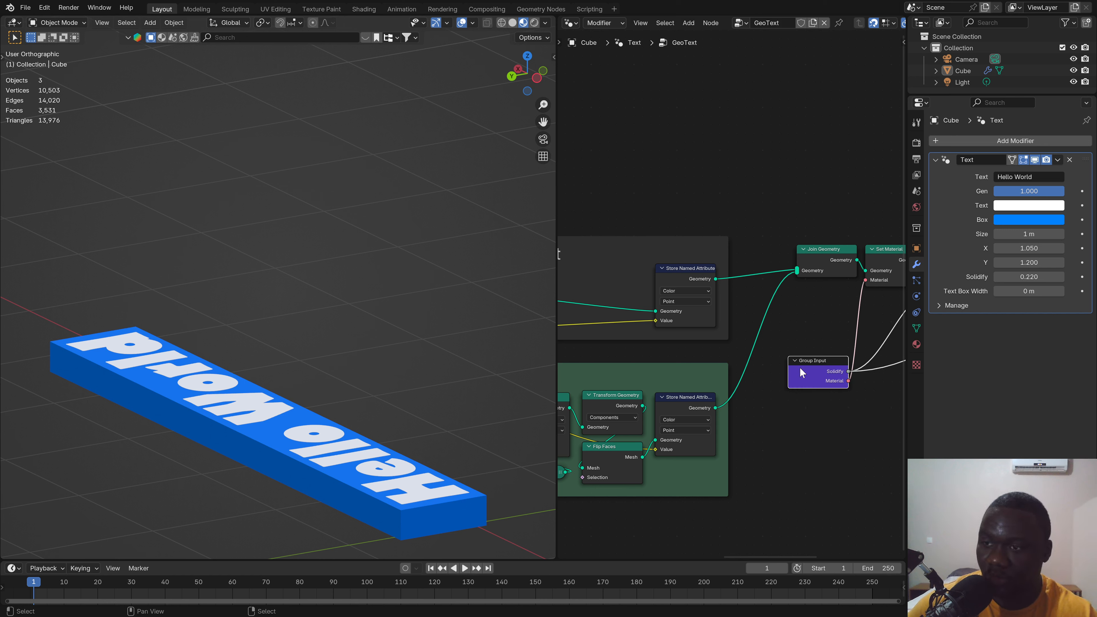
pyautogui.moveTo(841, 335); pyautogui.dragTo(700, 375, button='middle')
pyautogui.press('g')
pyautogui.click(737, 306)
pyautogui.scroll(-1, 767, 356)
pyautogui.click(856, 306)
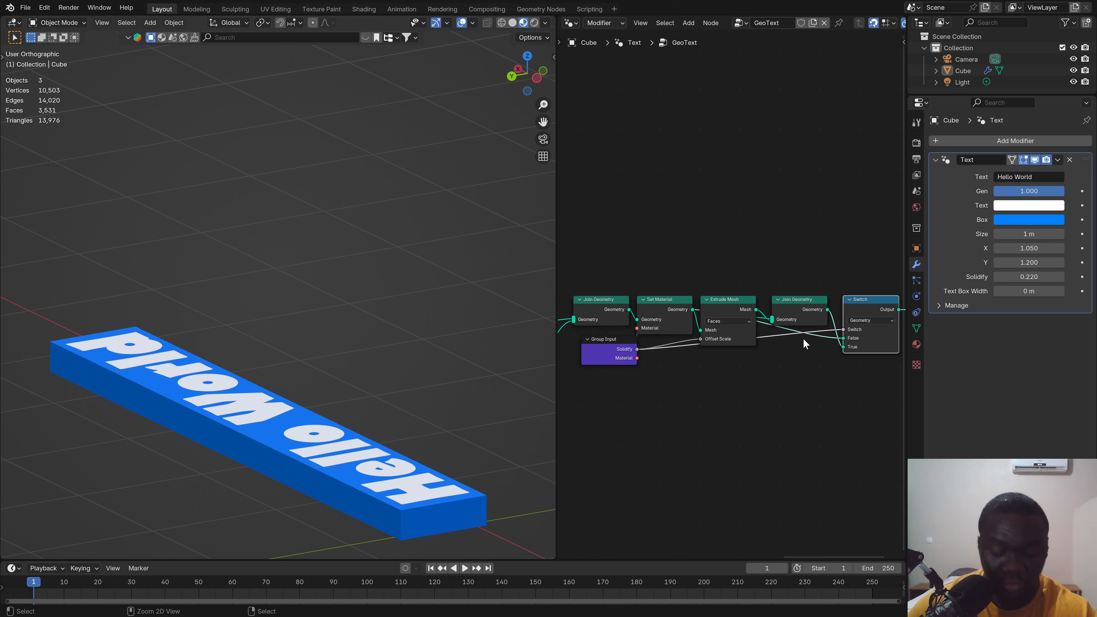
# Step: Save the file and show the text box from the top in a widened 3D viewport
pyautogui.hotkey('ctrl', 's')
pyautogui.scroll(-5, 725, 302)
pyautogui.moveTo(726, 302); pyautogui.dragTo(803, 271, button='middle')
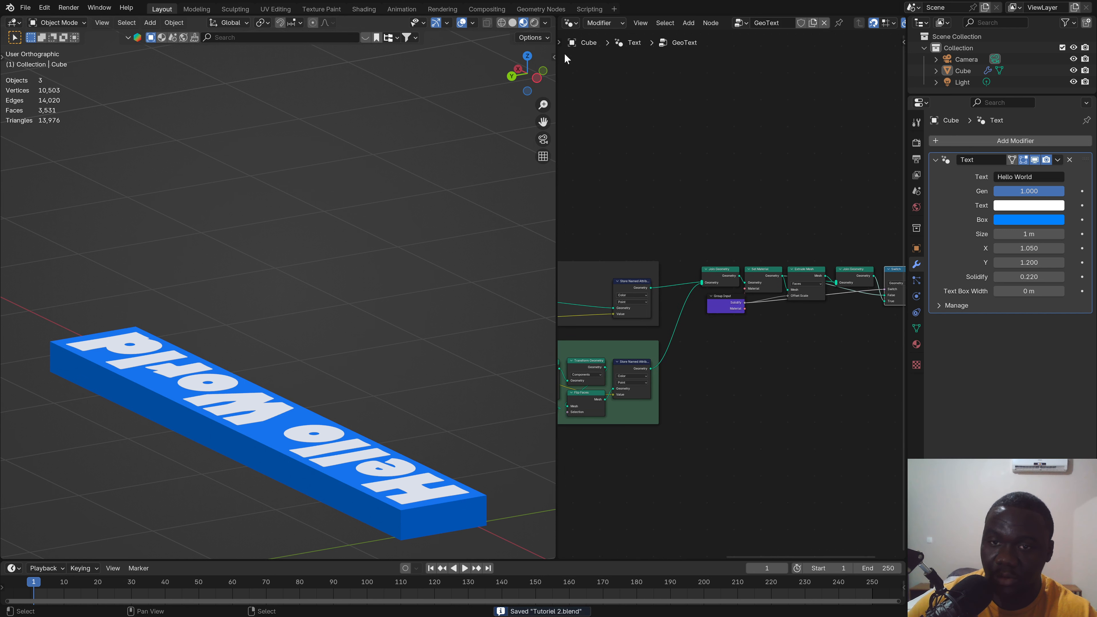
pyautogui.press('KP_7')
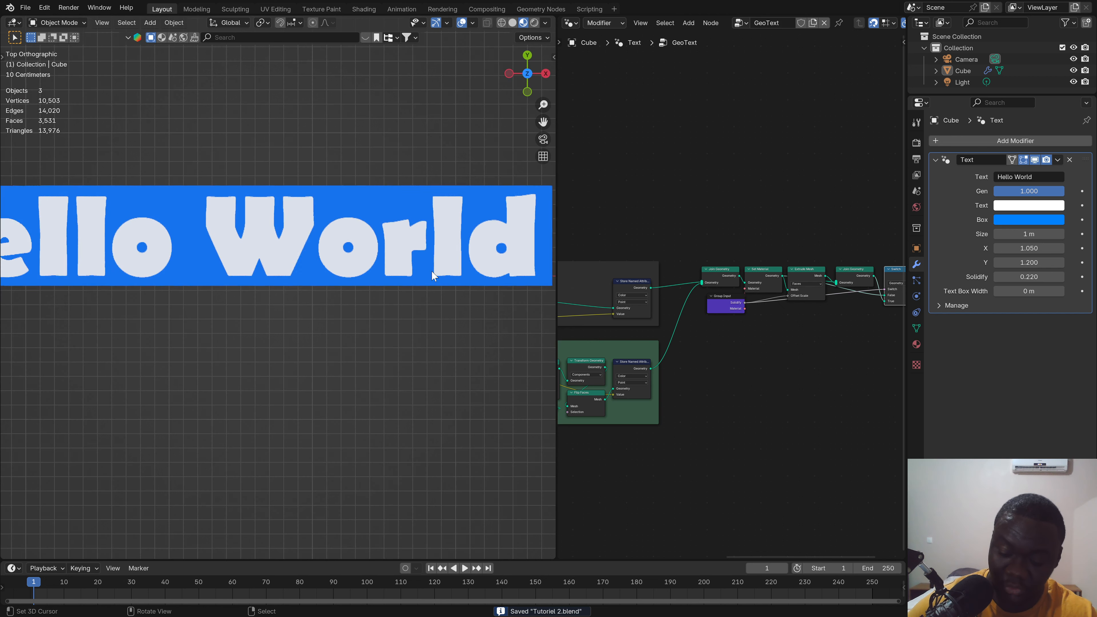
pyautogui.scroll(-2, 433, 273)
pyautogui.keyDown('shift'); pyautogui.moveTo(413, 215); pyautogui.dragTo(428, 265, button='middle'); pyautogui.keyUp('shift')
pyautogui.moveTo(557, 200); pyautogui.dragTo(742, 201)
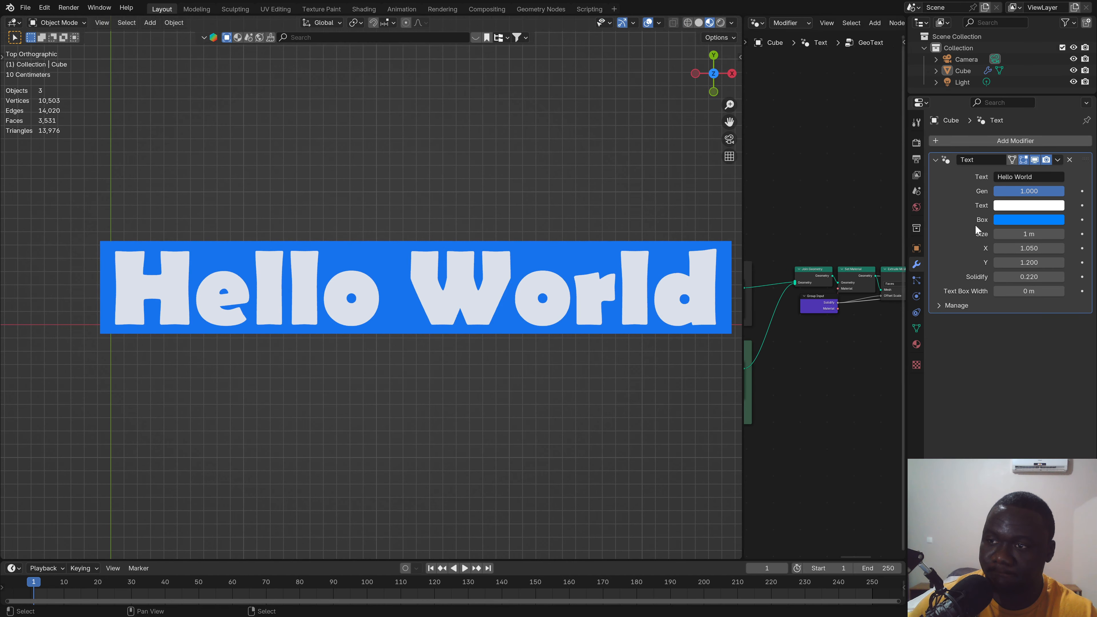
pyautogui.scroll(-2, 564, 257)
pyautogui.keyDown('shift'); pyautogui.moveTo(561, 257); pyautogui.dragTo(419, 273, button='middle'); pyautogui.keyUp('shift')
# Step: Set the Text modifier's text to "Salut maman est ce que ça va ?"
pyautogui.moveTo(1045, 194)
pyautogui.mouseDown()
pyautogui.moveTo(974, 193)
pyautogui.moveTo(1046, 194)
pyautogui.mouseUp()
pyautogui.click(1025, 177)
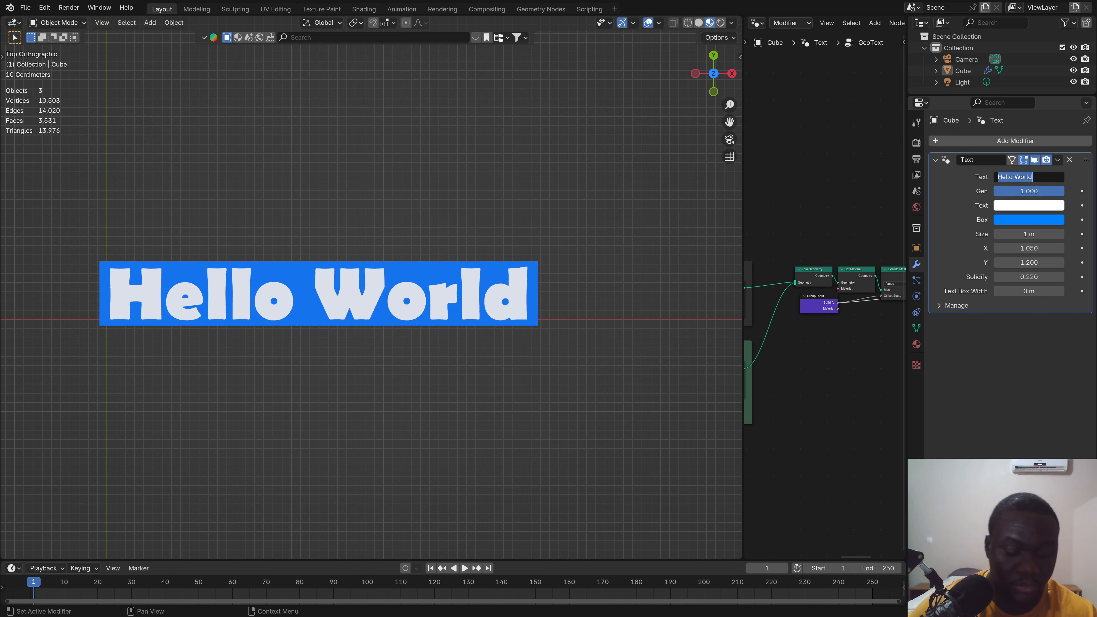
pyautogui.write('Salut maman es')
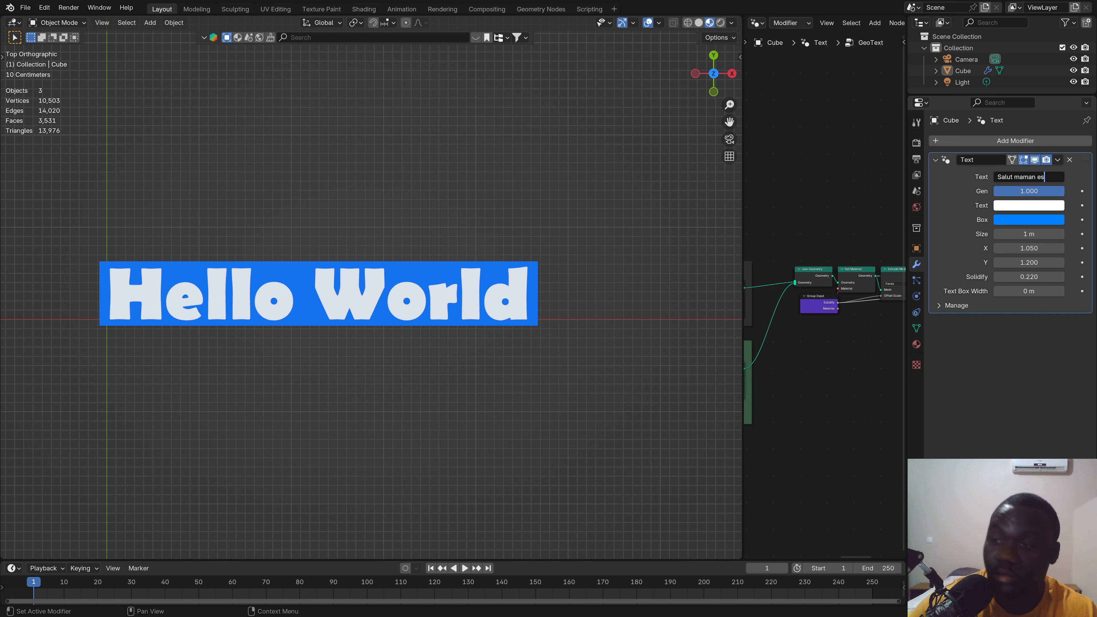
pyautogui.write('t ce q')
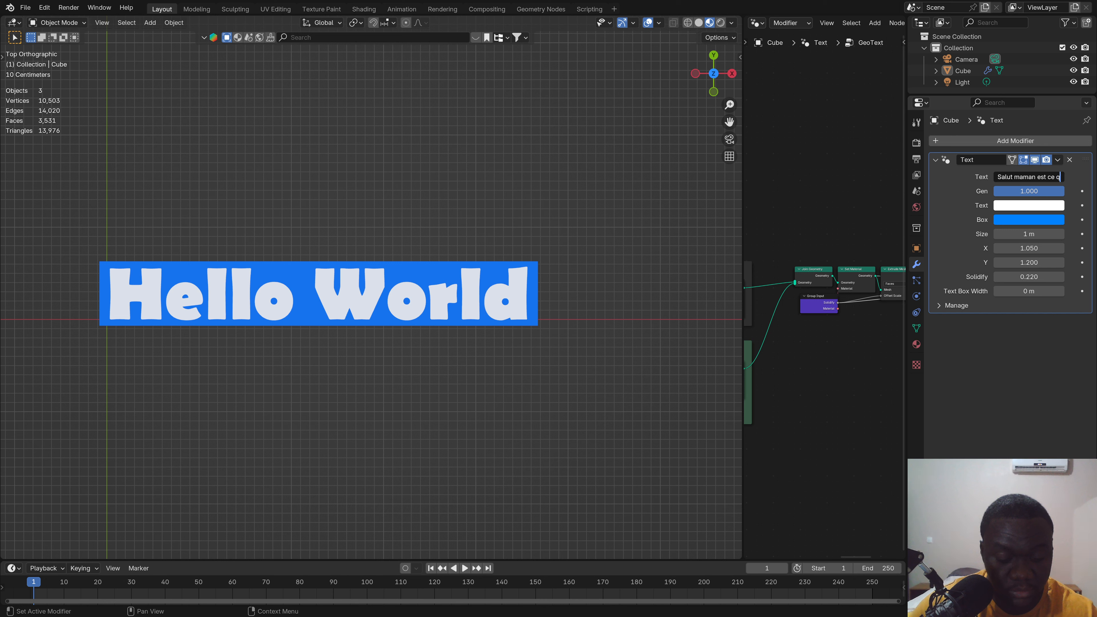
pyautogui.write('ue ça ')
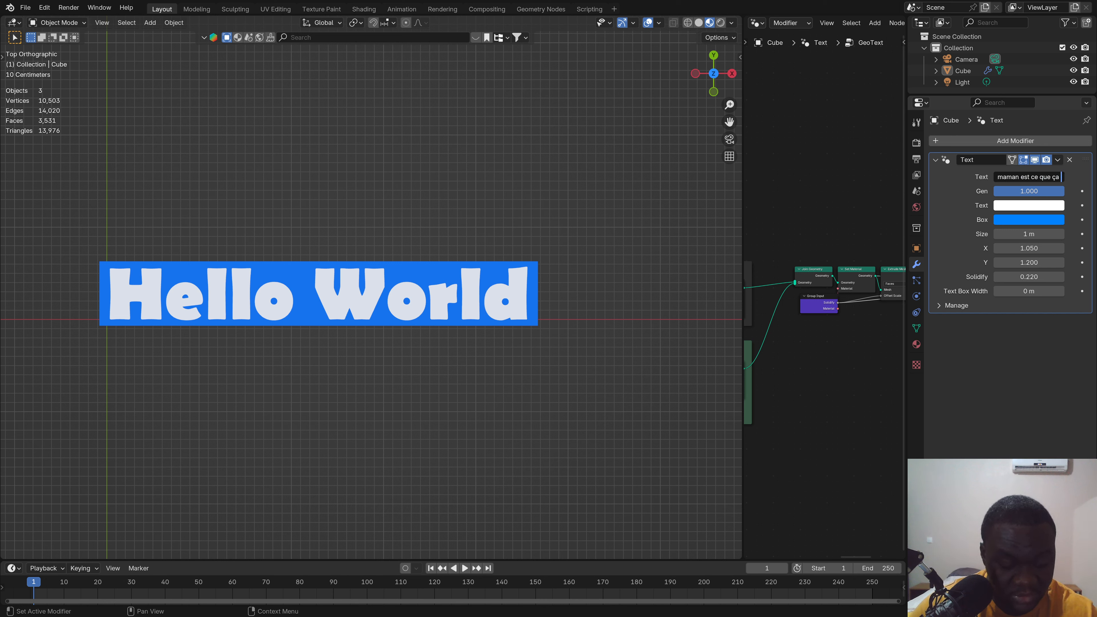
pyautogui.write('va ?')
pyautogui.press('Return')
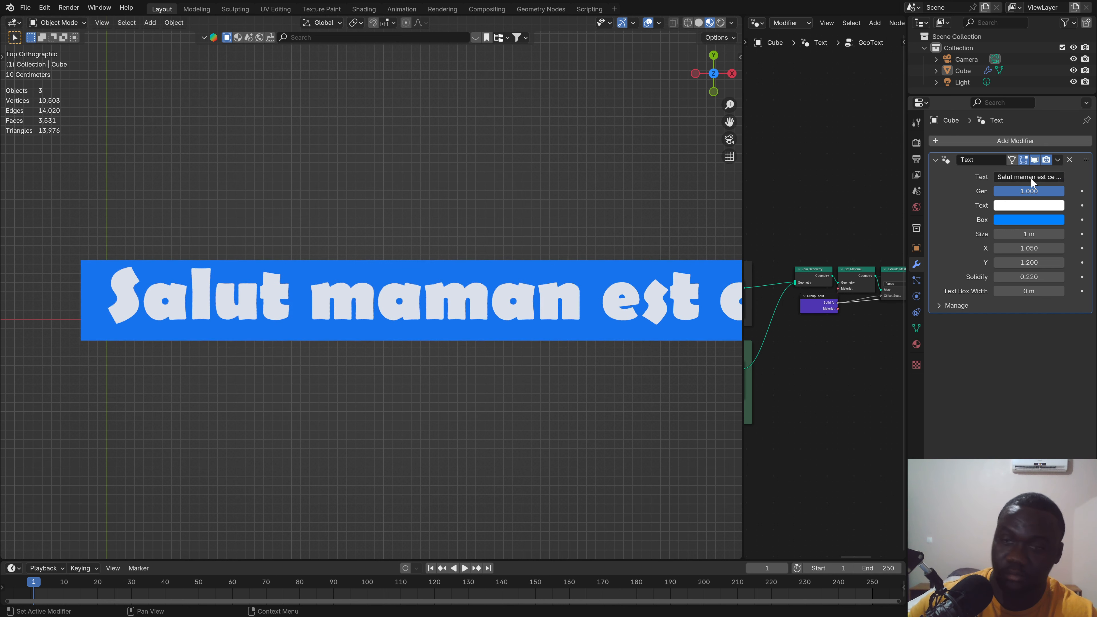
# Step: Set the Text Box Width to 5.35 m so the sentence wraps onto several lines
pyautogui.moveTo(1015, 290); pyautogui.dragTo(1054, 289)
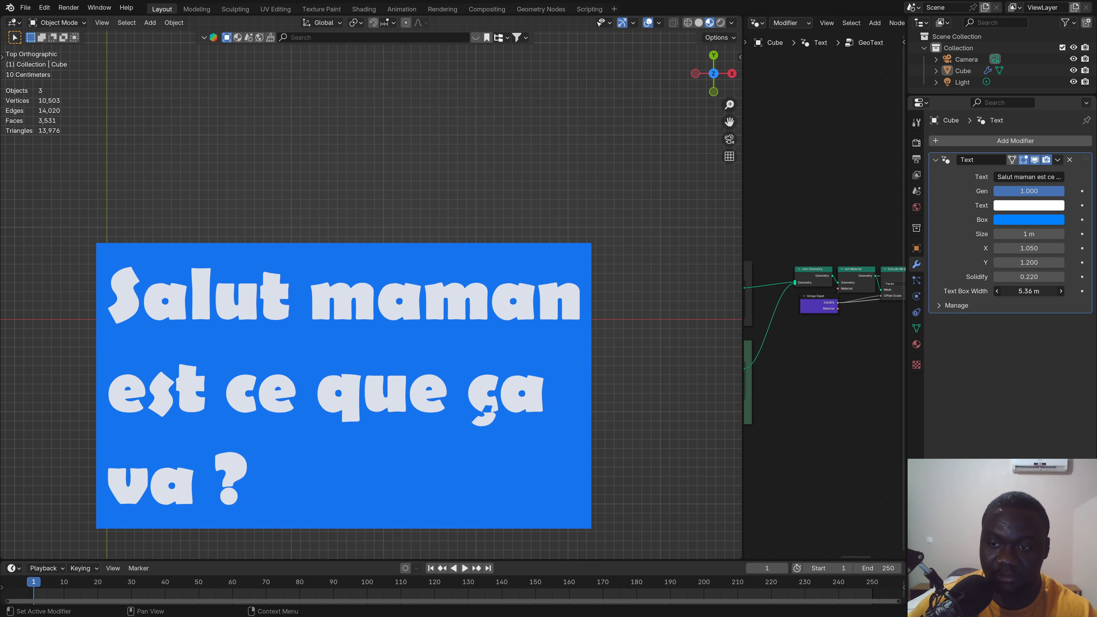
pyautogui.moveTo(1028, 291); pyautogui.dragTo(1025, 291)
pyautogui.scroll(-3, 272, 336)
pyautogui.scroll(4, 316, 345)
pyautogui.scroll(-2, 331, 344)
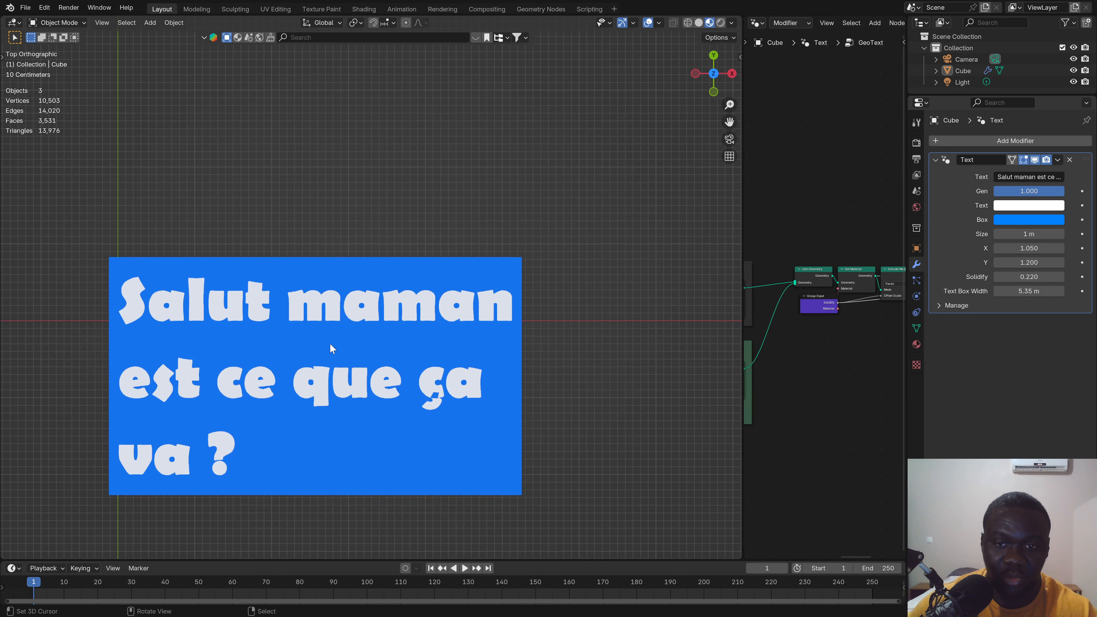
pyautogui.keyDown('shift'); pyautogui.moveTo(330, 344); pyautogui.dragTo(358, 319, button='middle'); pyautogui.keyUp('shift')
# Step: Try a different Y padding value for the box and undo the change
pyautogui.moveTo(1029, 263); pyautogui.dragTo(954, 262)
pyautogui.hotkey('ctrl', 'z')
pyautogui.scroll(1, 397, 321)
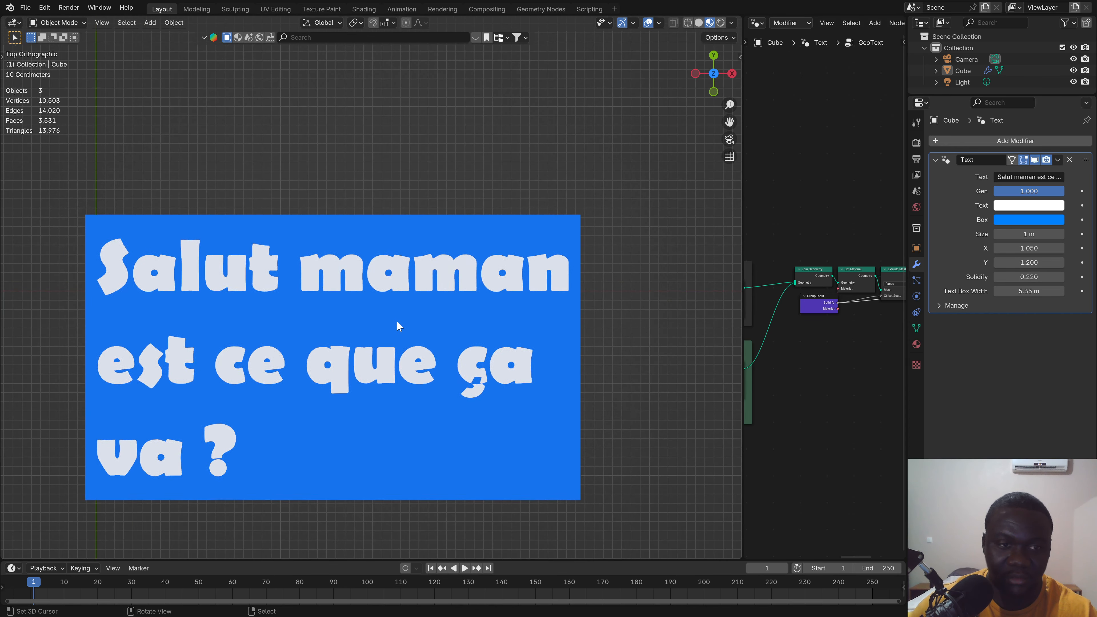
pyautogui.keyDown('shift'); pyautogui.moveTo(397, 320); pyautogui.dragTo(454, 323, button='middle'); pyautogui.keyUp('shift')
# Step: Inspect the wrapped text in wireframe shading and return to the material preview
pyautogui.click(688, 24)
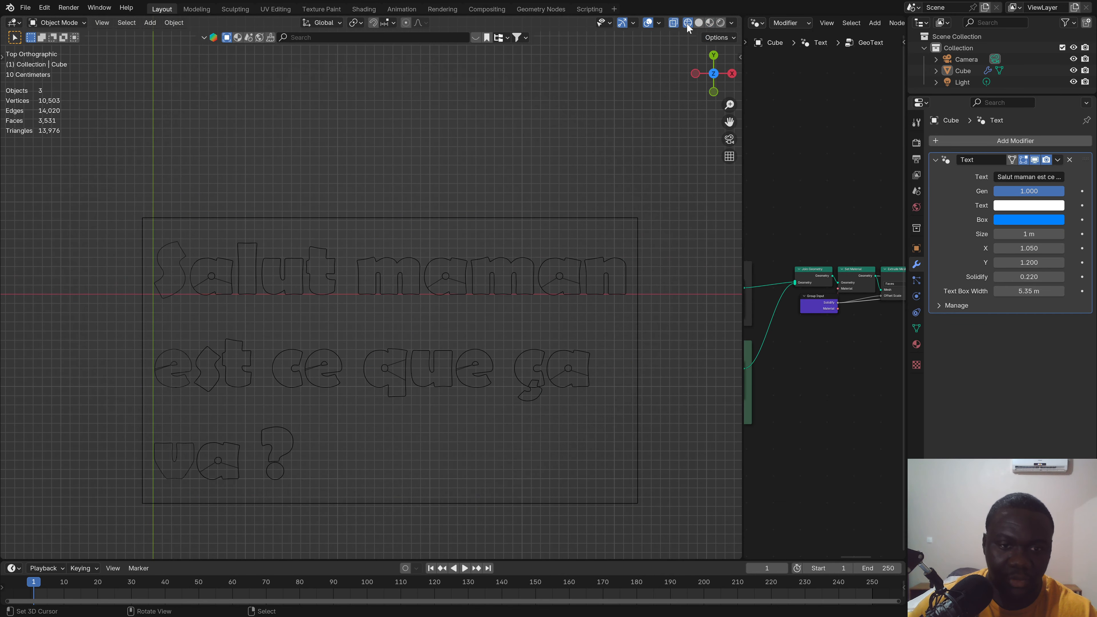
pyautogui.click(710, 23)
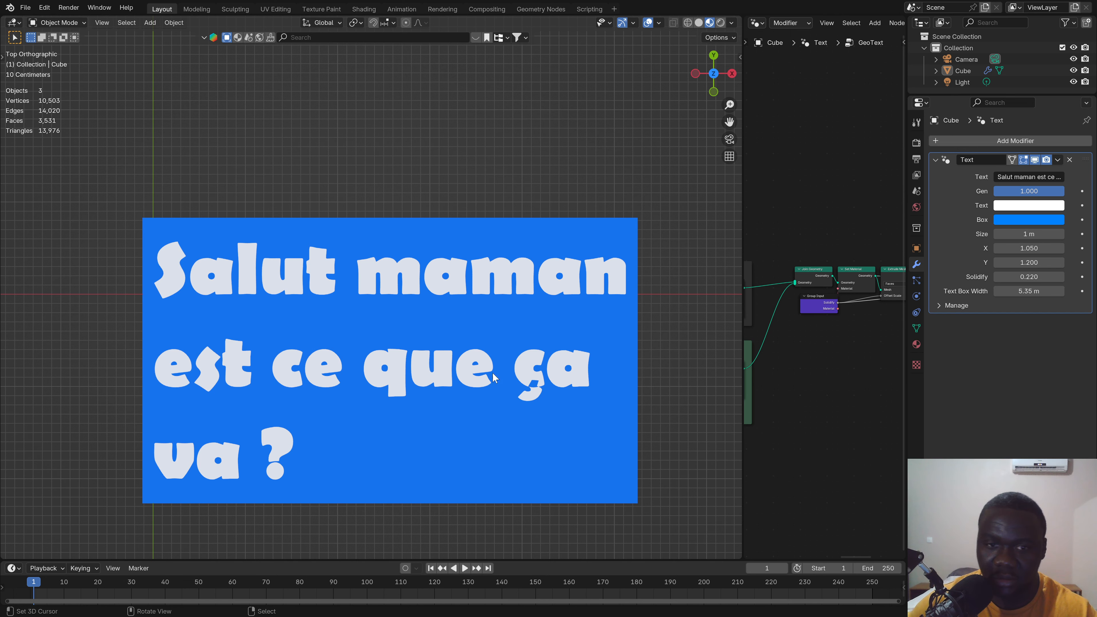
pyautogui.keyDown('shift'); pyautogui.moveTo(260, 341); pyautogui.dragTo(280, 328, button='middle'); pyautogui.keyUp('shift')
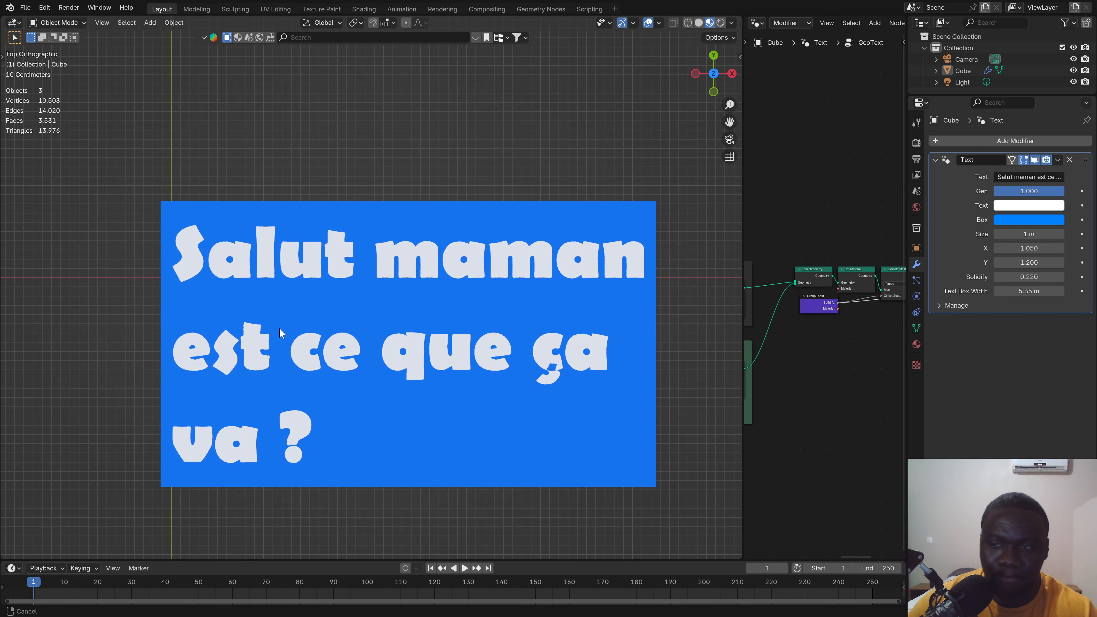
pyautogui.moveTo(1063, 191)
pyautogui.mouseDown()
pyautogui.moveTo(994, 191)
pyautogui.moveTo(1066, 193)
pyautogui.mouseUp()
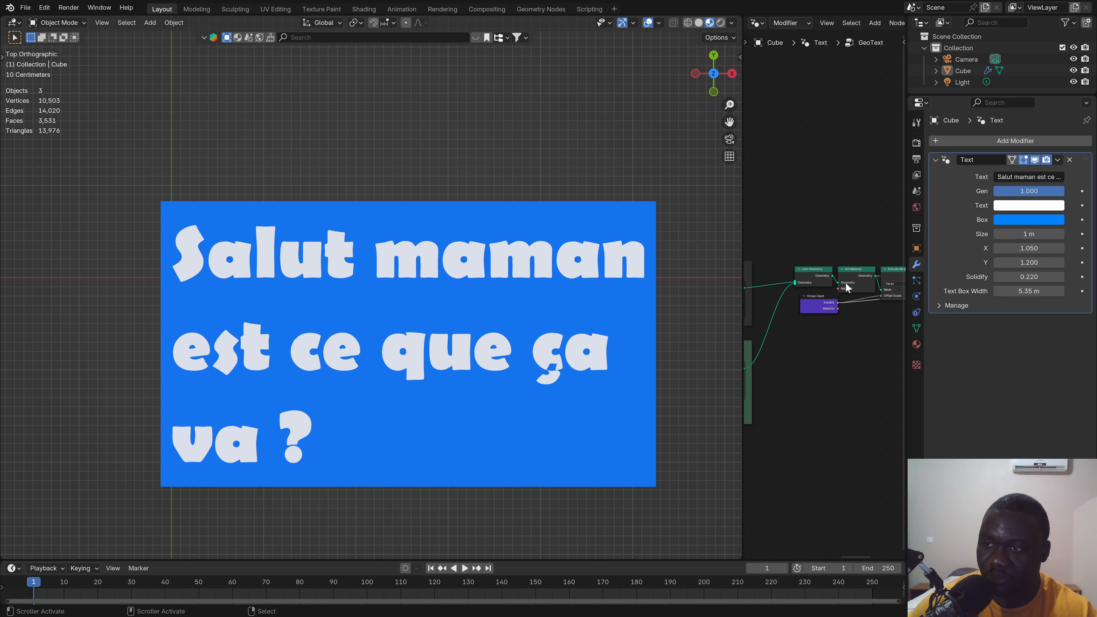
# Step: Expand the 3D viewport over the node editor, and reset the modifier's text to its default with an added exclamation mark, "Hello World!"
pyautogui.moveTo(740, 19); pyautogui.dragTo(756, 25)
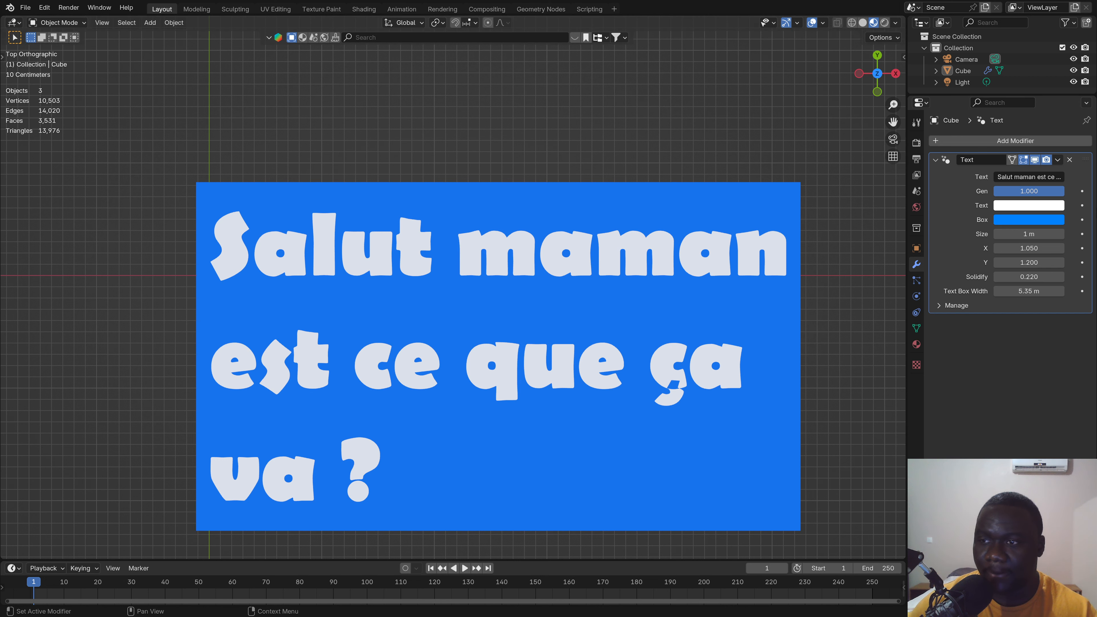
pyautogui.press('BackSpace')
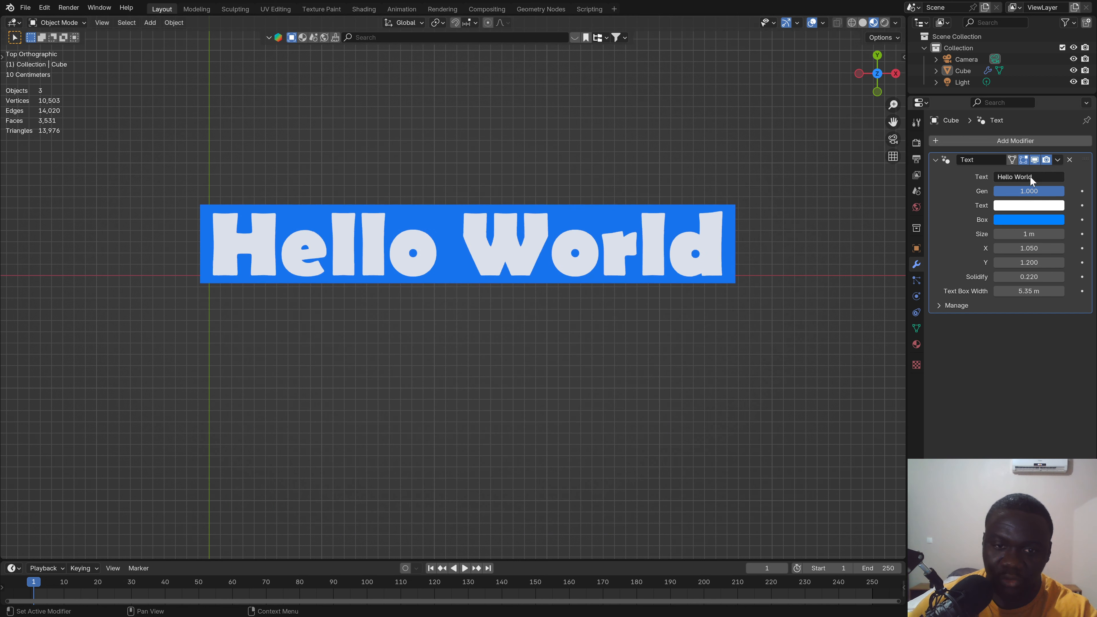
pyautogui.click(1037, 177)
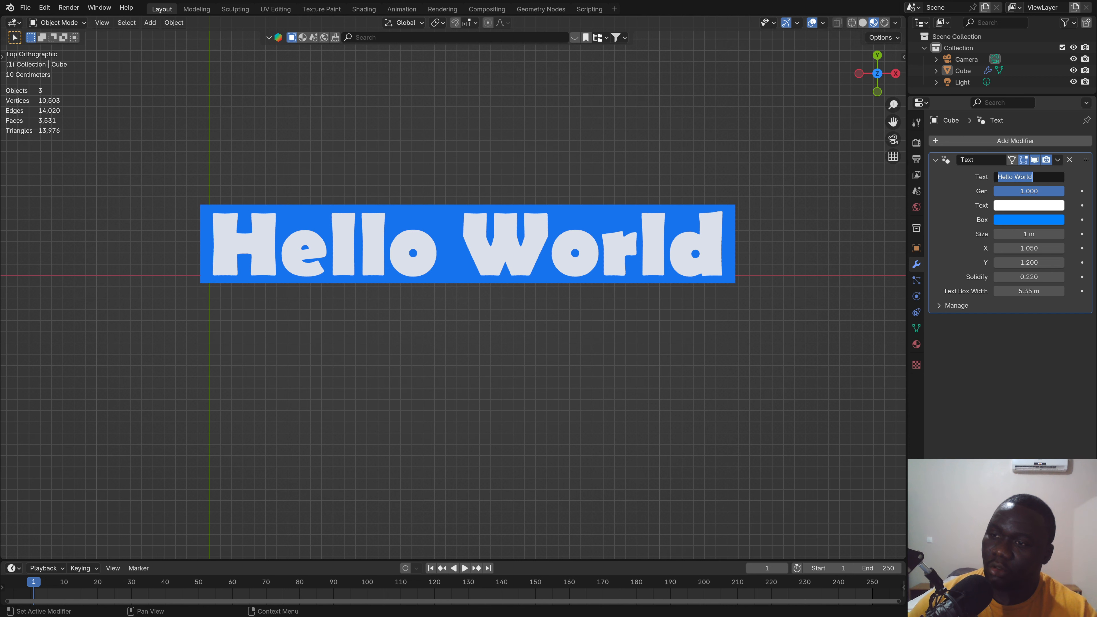
pyautogui.click(1037, 177)
pyautogui.write('!')
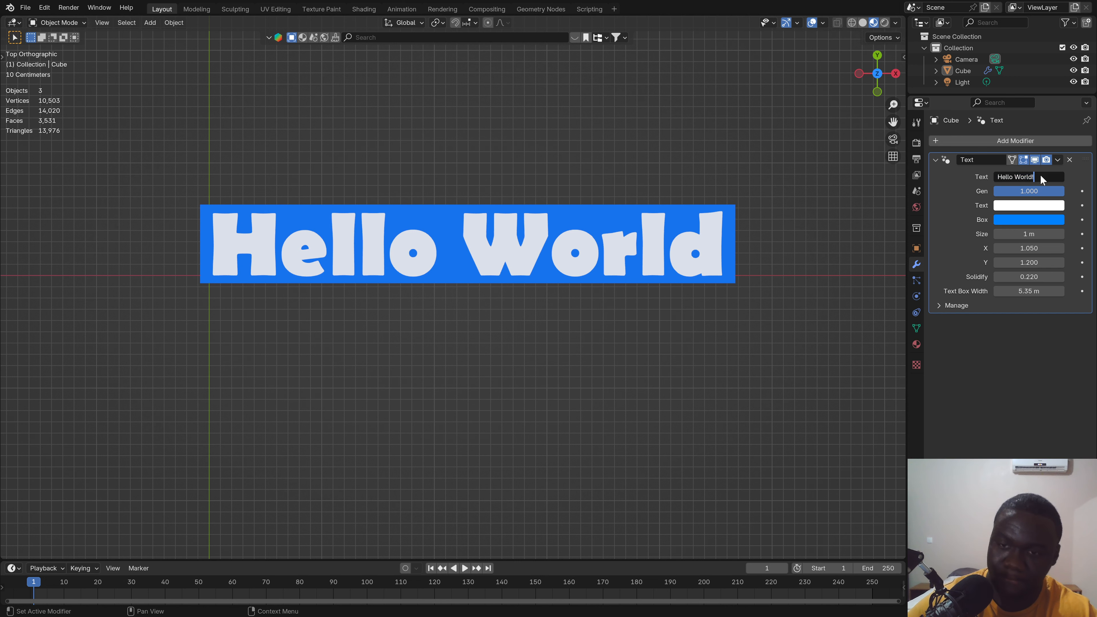
pyautogui.press('Return')
pyautogui.scroll(-2, 565, 238)
pyautogui.keyDown('shift'); pyautogui.moveTo(580, 204); pyautogui.dragTo(561, 292, button='middle'); pyautogui.keyUp('shift')
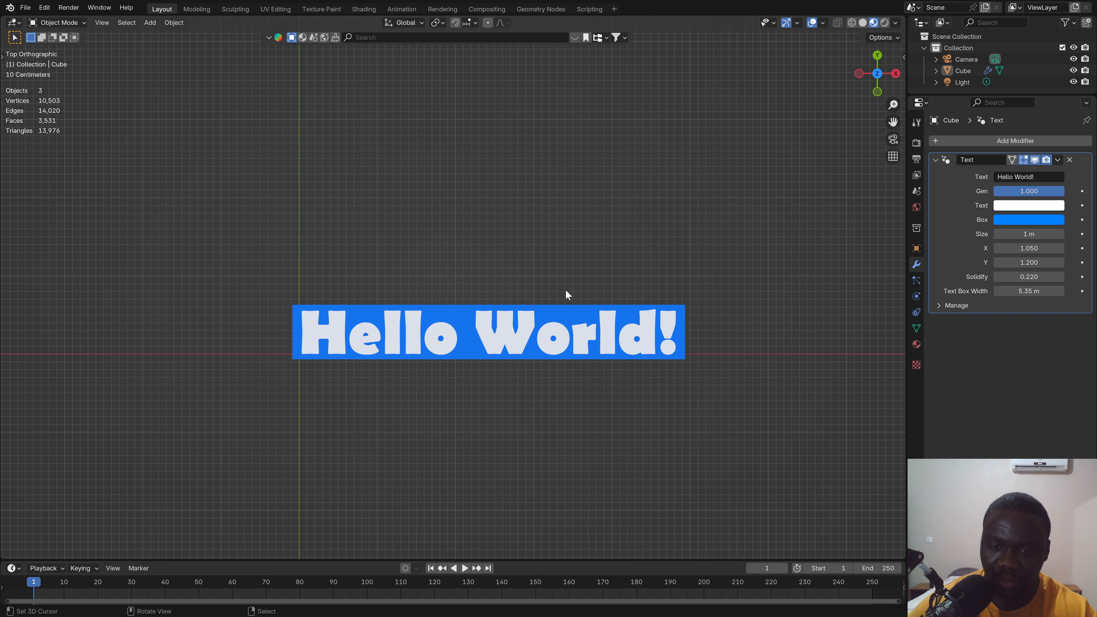
pyautogui.scroll(2, 566, 289)
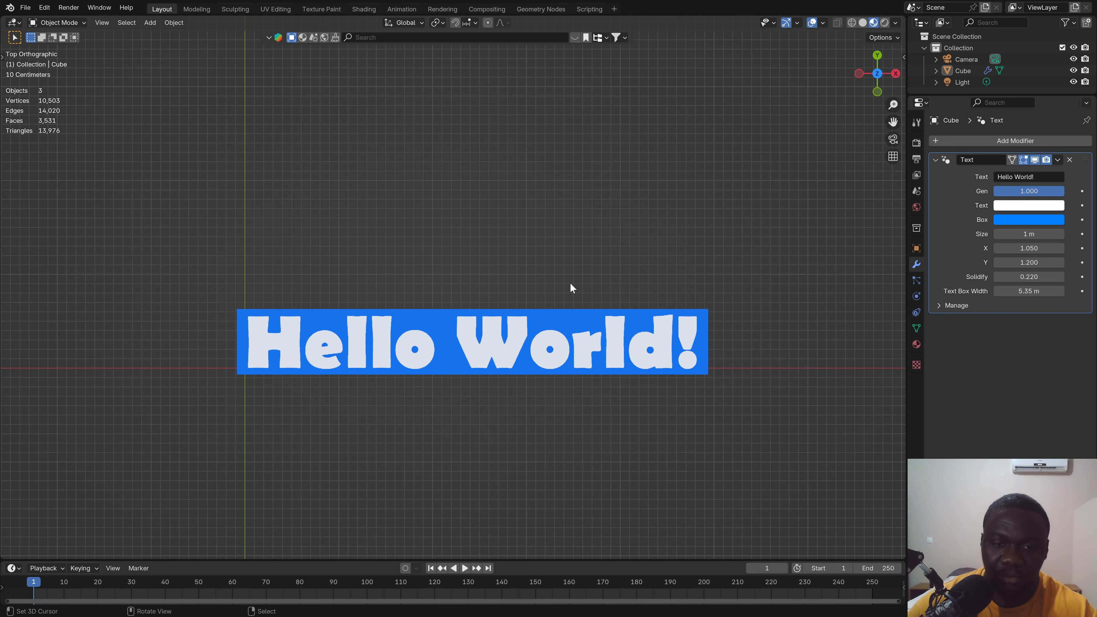
pyautogui.keyDown('shift'); pyautogui.moveTo(517, 324); pyautogui.dragTo(544, 291, button='middle'); pyautogui.keyUp('shift')
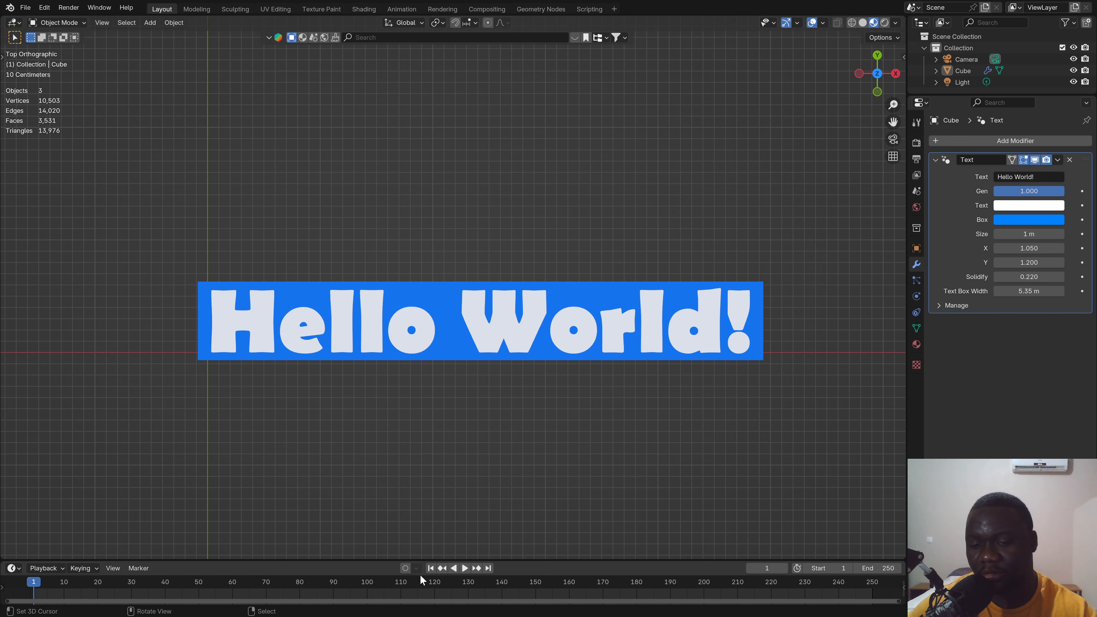
# Step: Replace the timeline with an Asset Browser, view the Addons library in it, and collapse the area to its header
pyautogui.moveTo(373, 561); pyautogui.dragTo(378, 525)
pyautogui.click(14, 531)
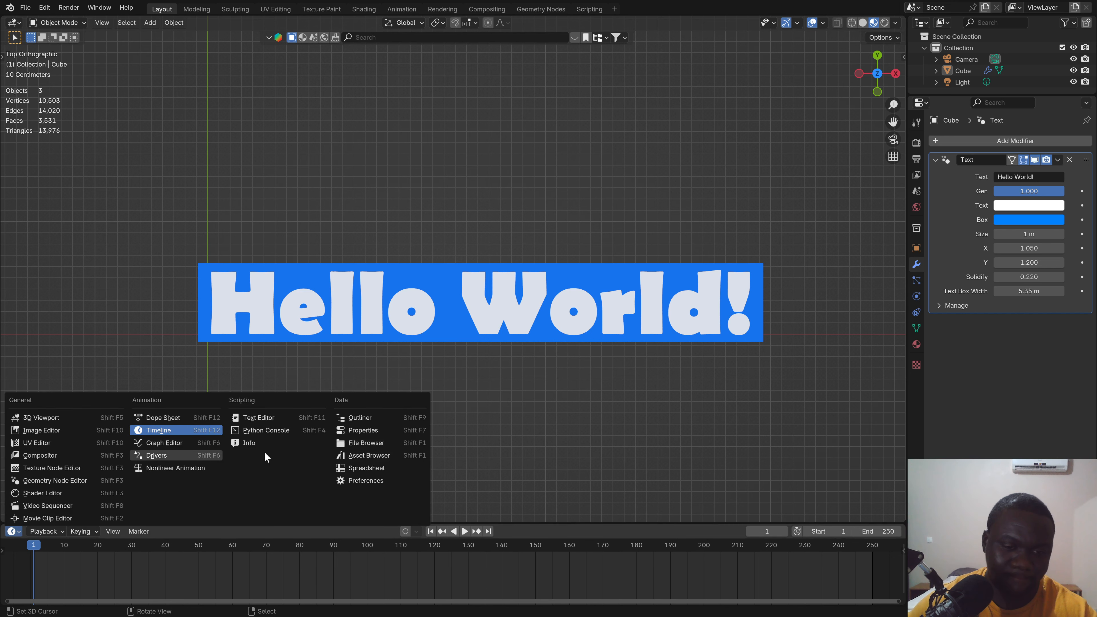
pyautogui.click(368, 457)
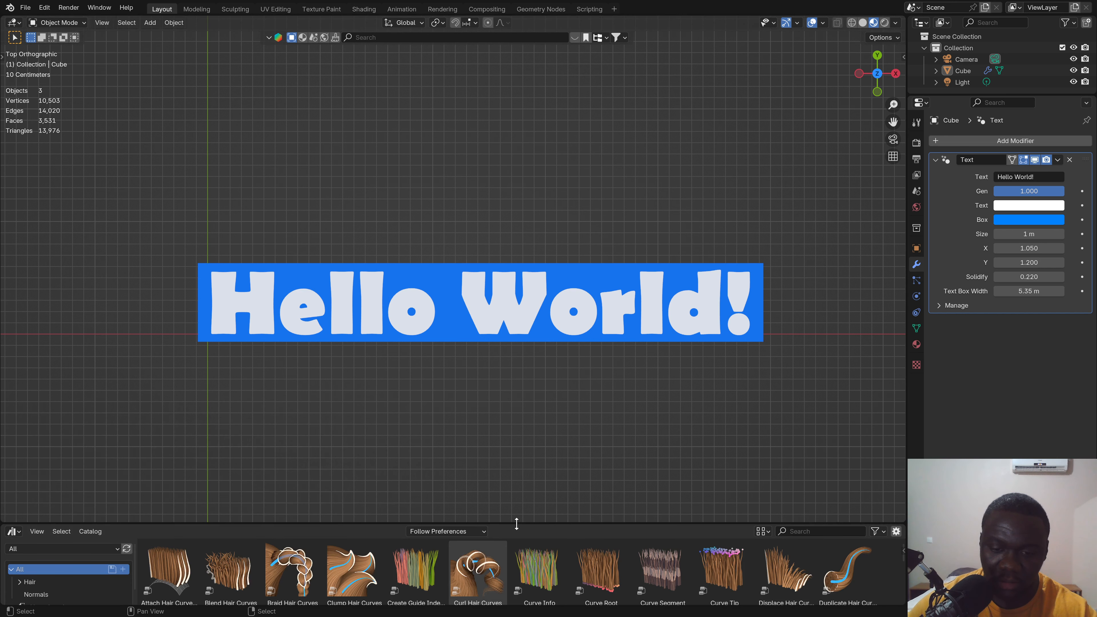
pyautogui.click(47, 549)
pyautogui.click(37, 536)
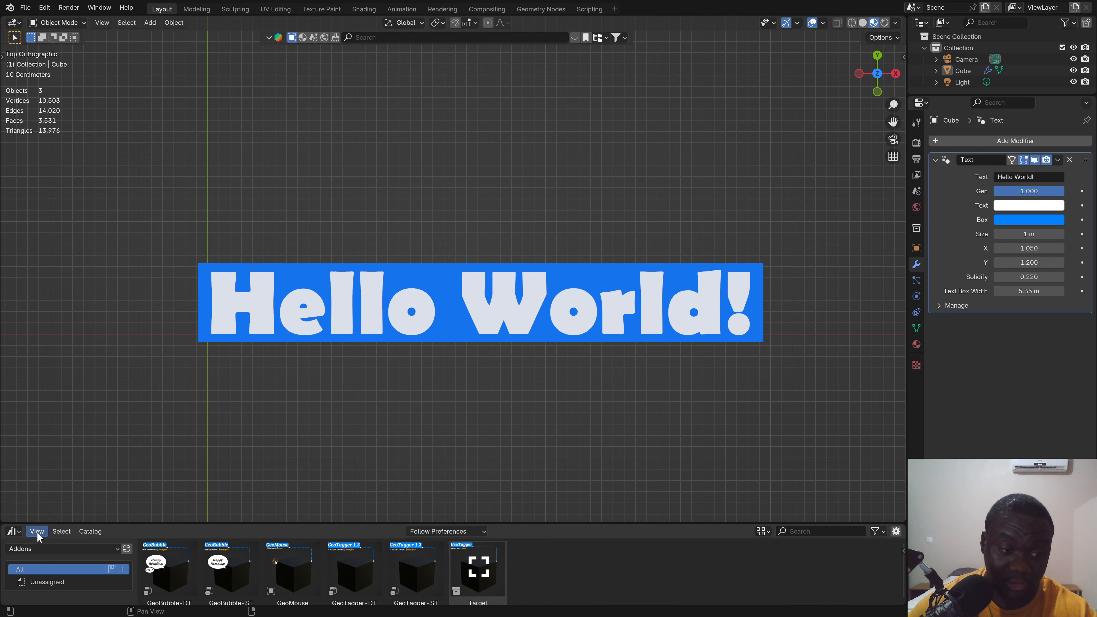
pyautogui.moveTo(545, 524); pyautogui.dragTo(553, 457)
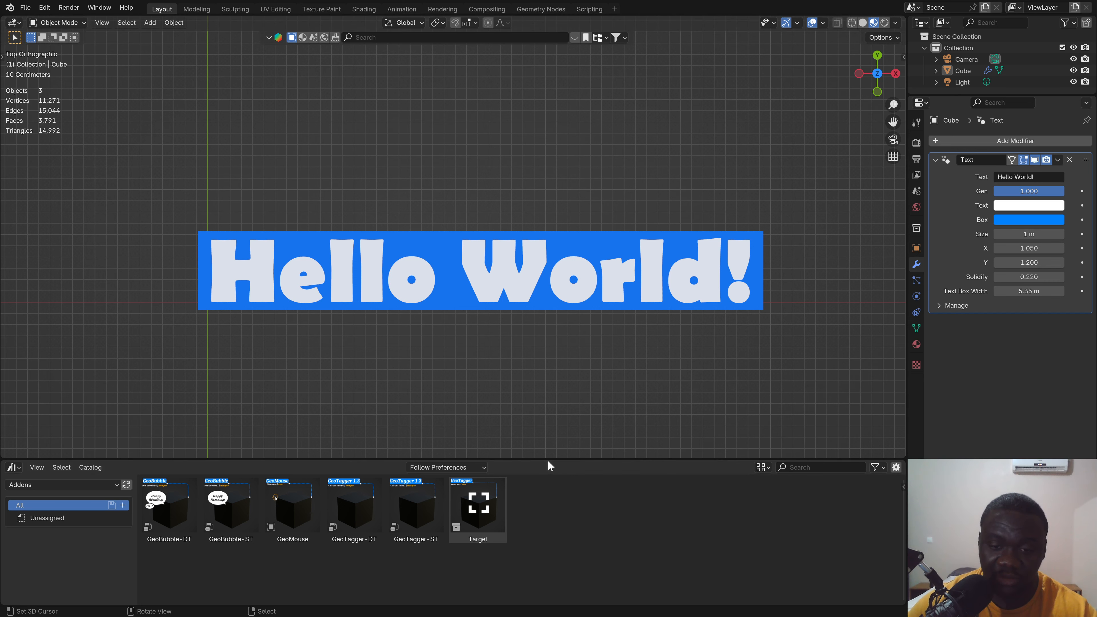
pyautogui.moveTo(546, 460); pyautogui.dragTo(559, 613)
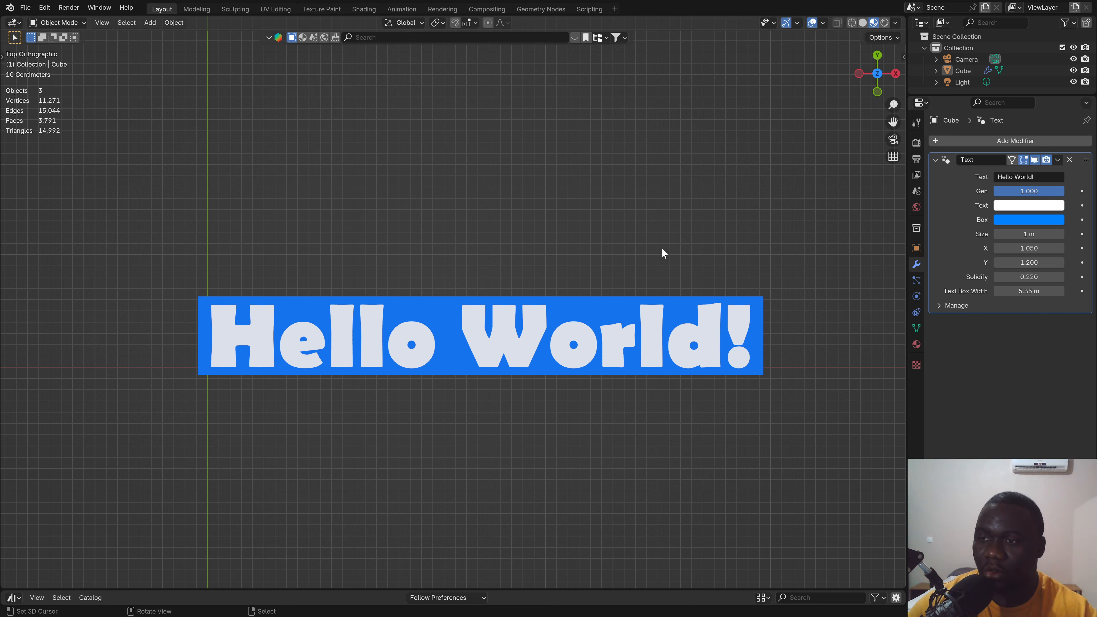